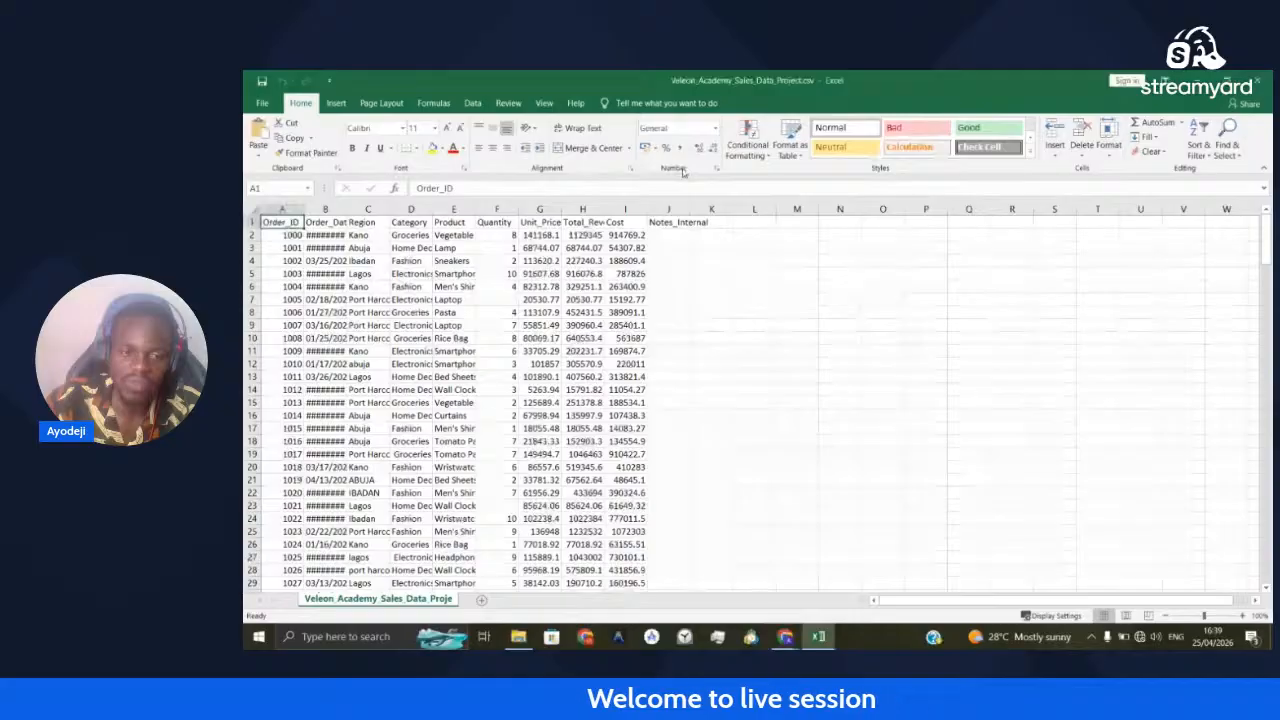
Add a new blank worksheet to the sales data workbook
left_click(481, 600)
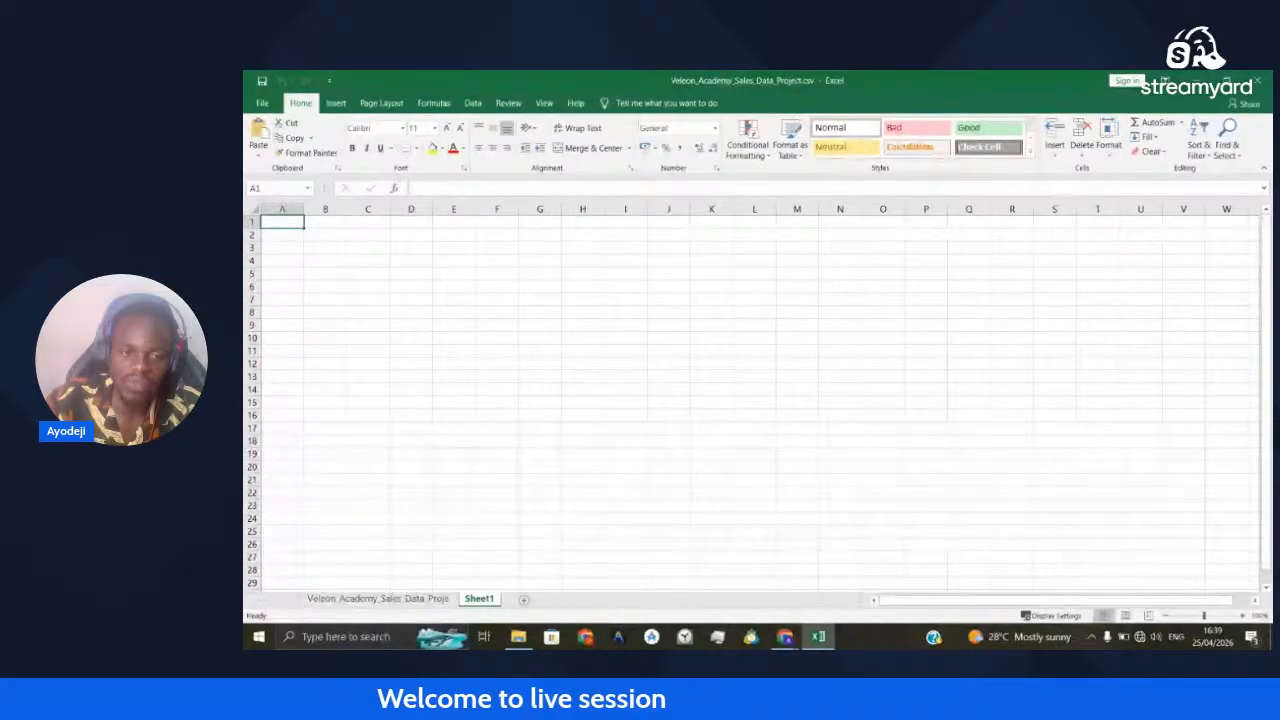
key("alt+Tab")
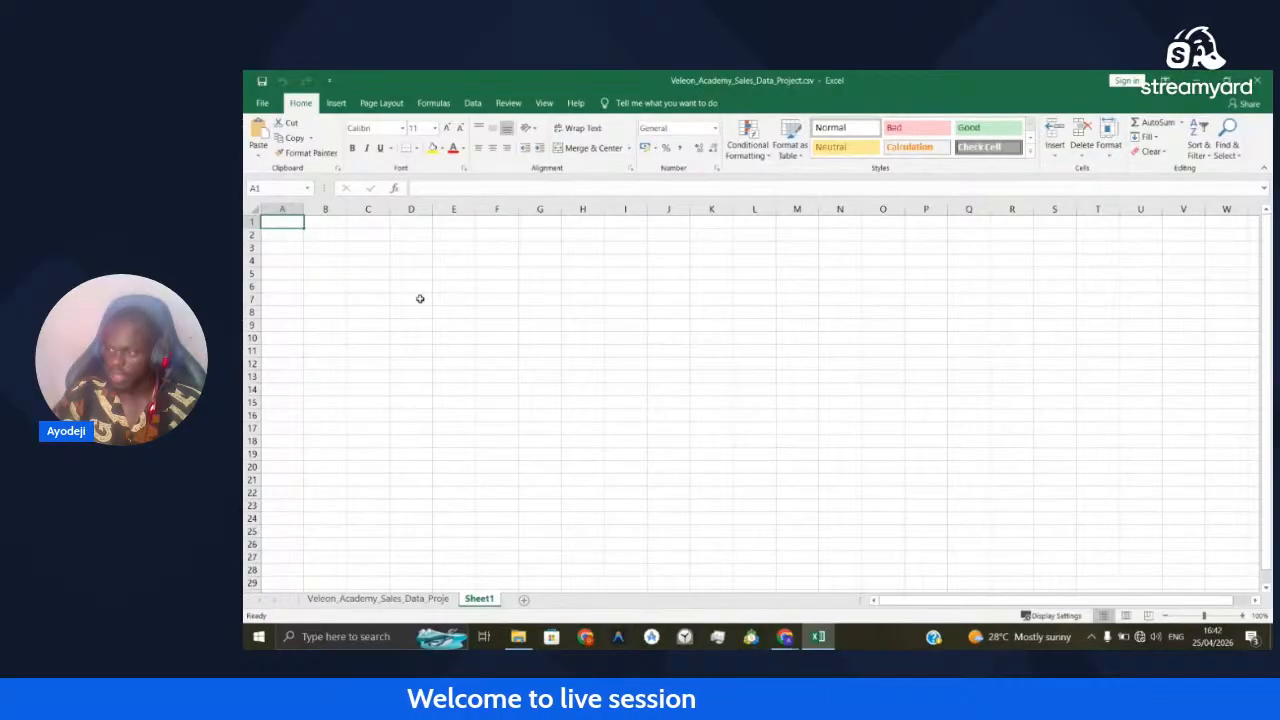
Highlight rows 2, 3, 6 and 7 one after another on the blank sheet, finishing on cell A3
left_click(289, 243)
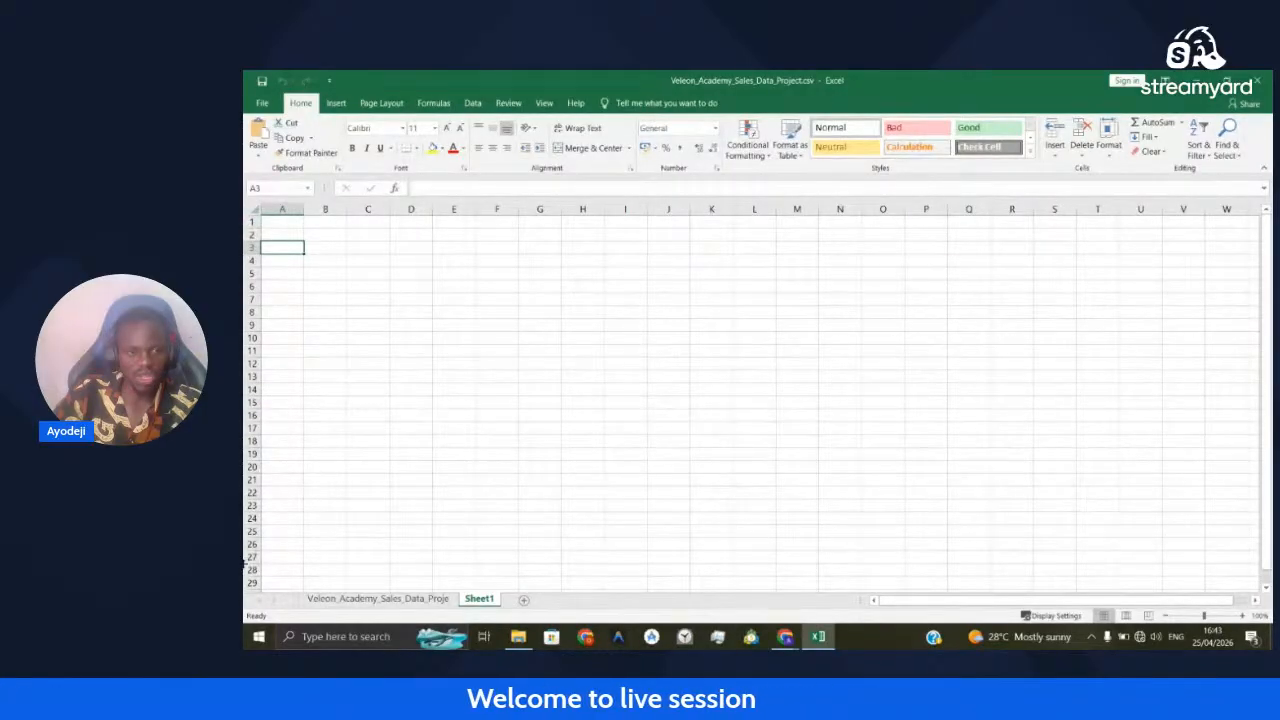
left_click(253, 235)
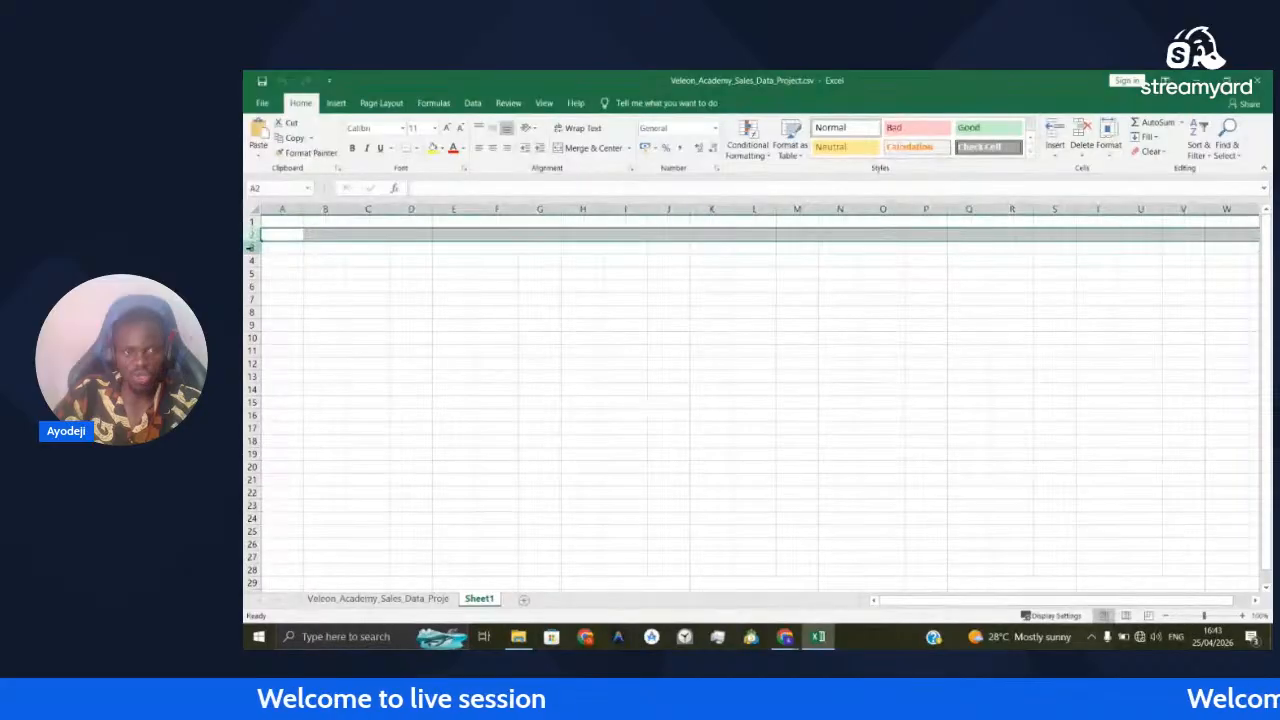
left_click(253, 248)
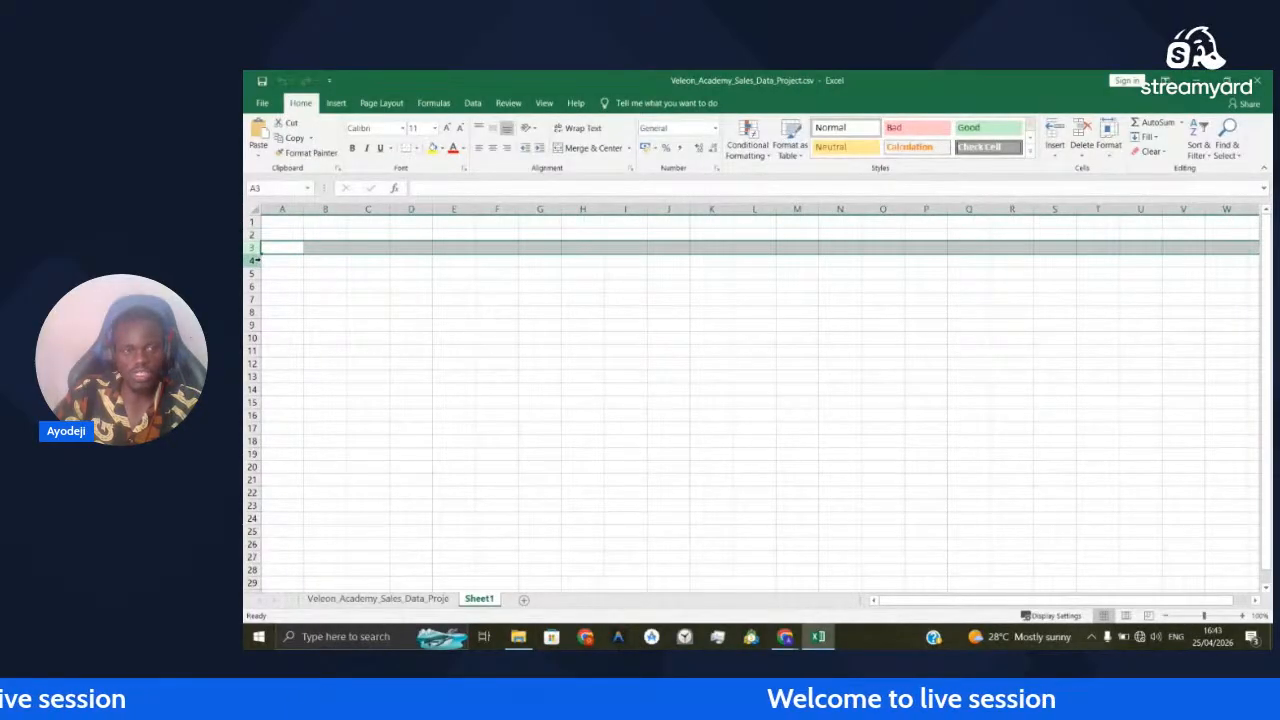
left_click(252, 286)
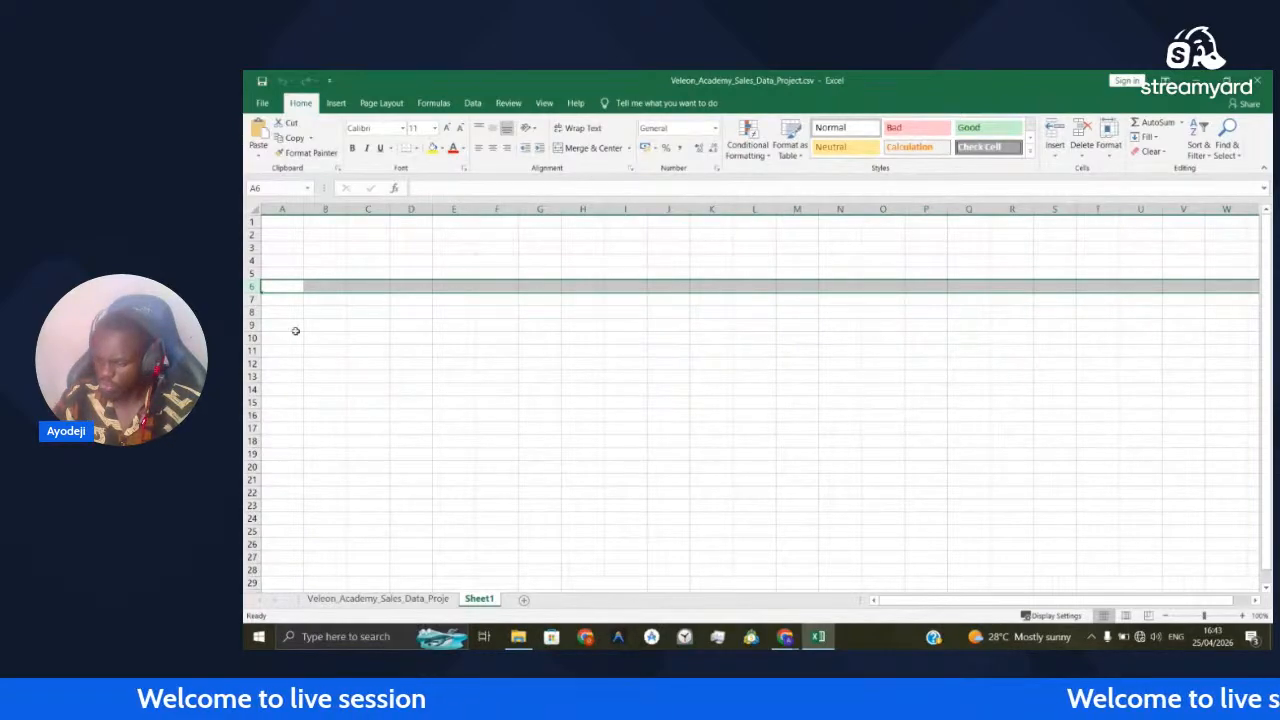
left_click(252, 299)
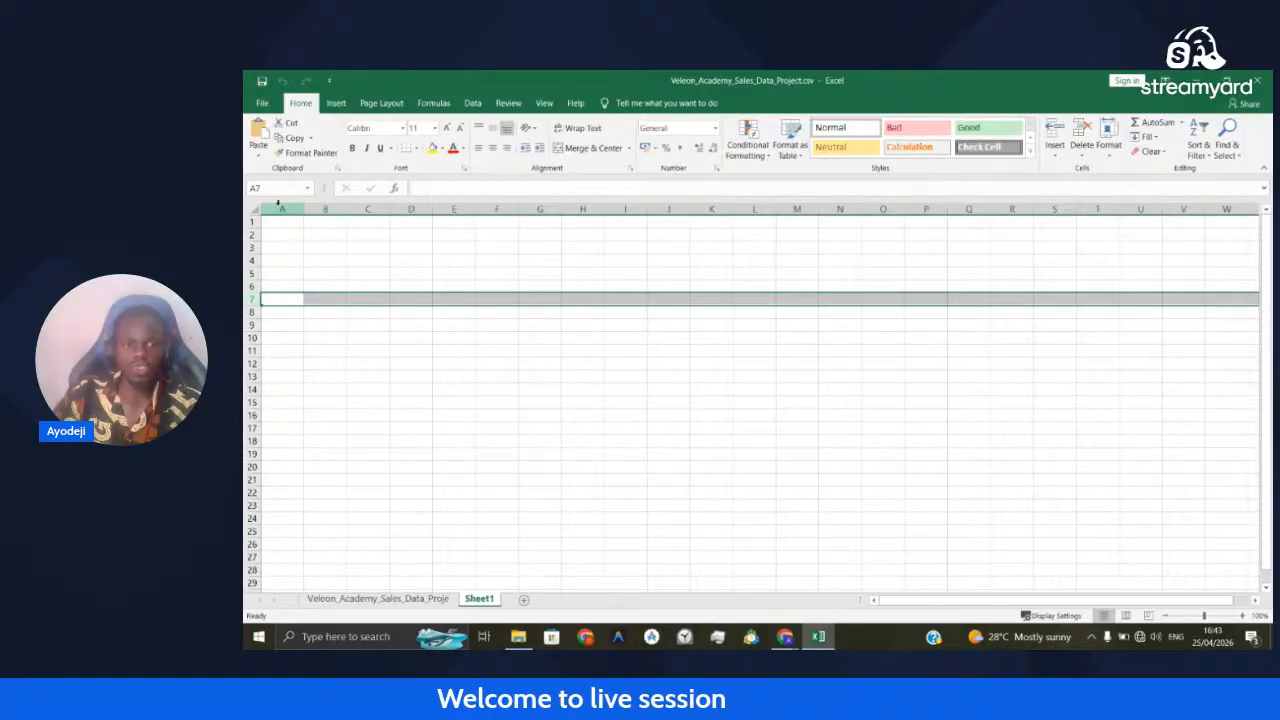
left_click(290, 247)
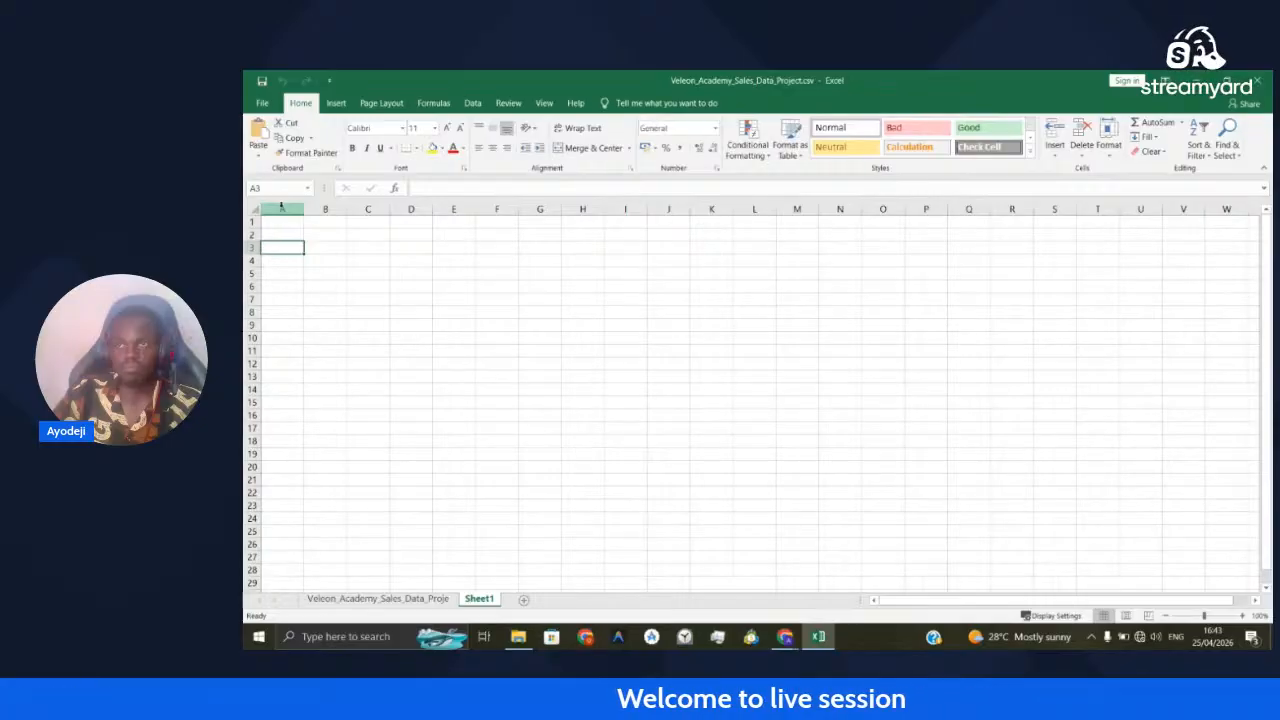
Select B3 and several cells in column C, including C10, C6 and C5, to examine their cell references, ending on C8
left_click(321, 246)
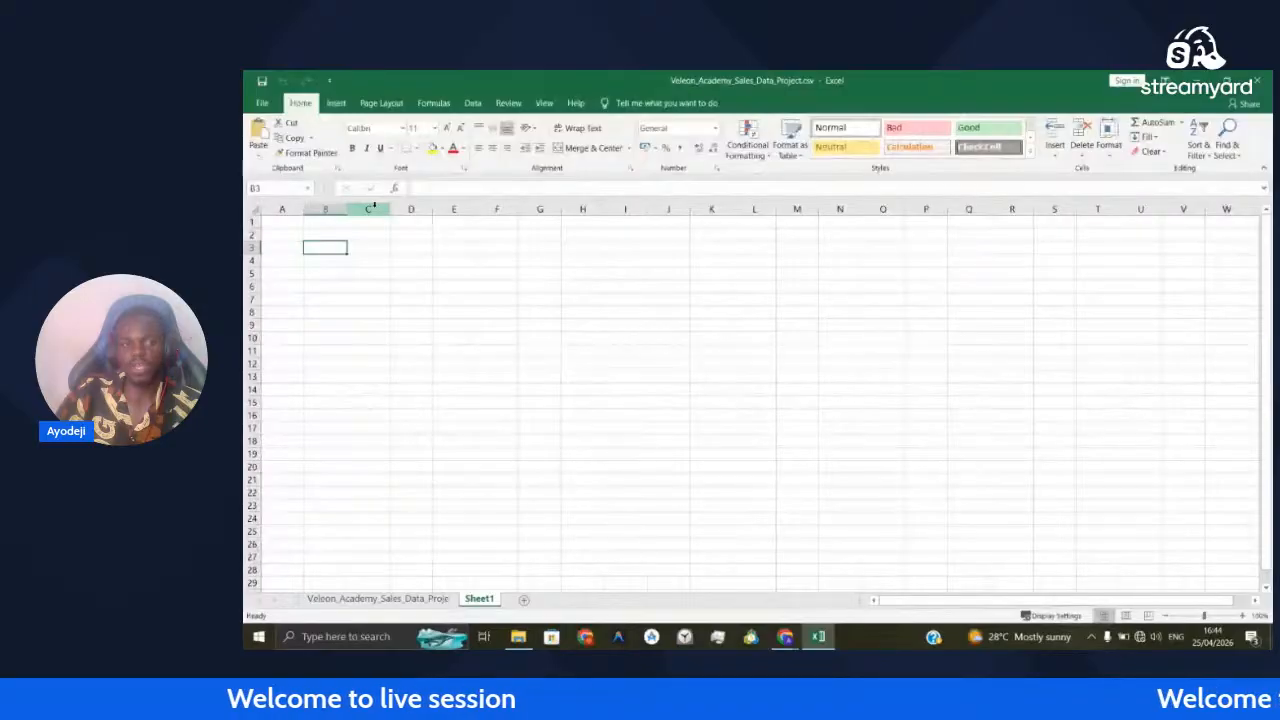
left_click(368, 302)
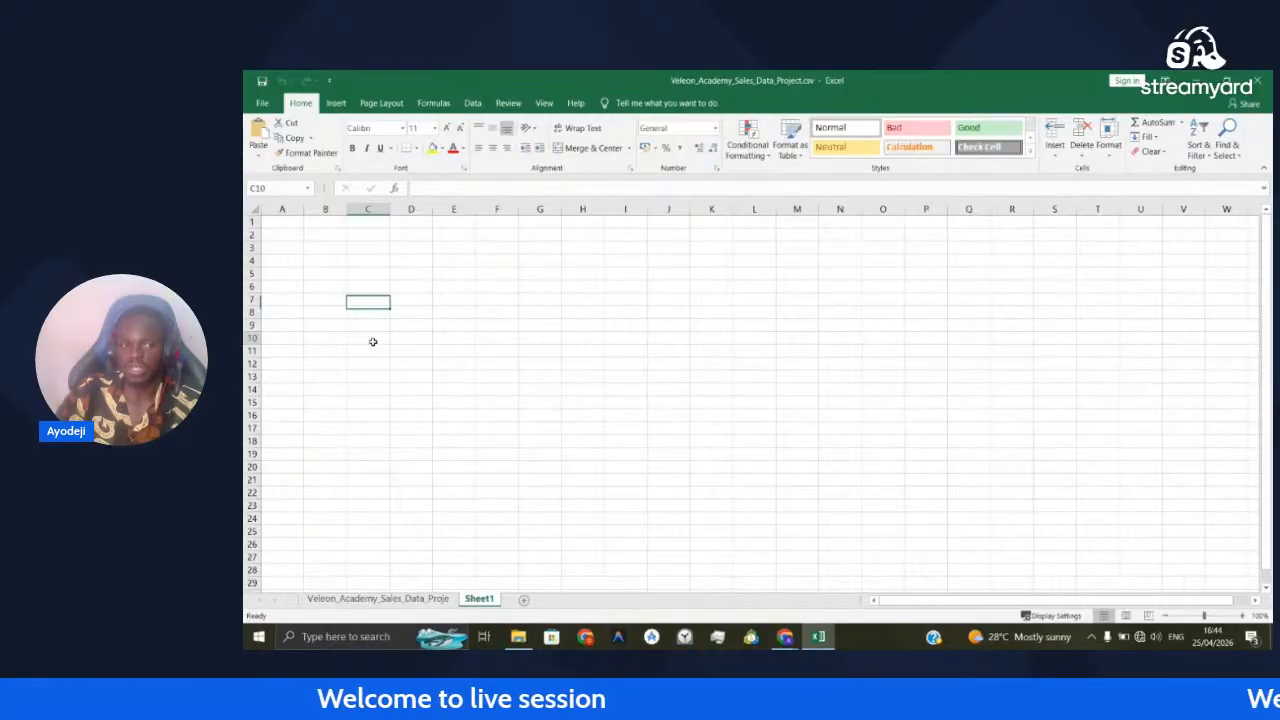
left_click(372, 342)
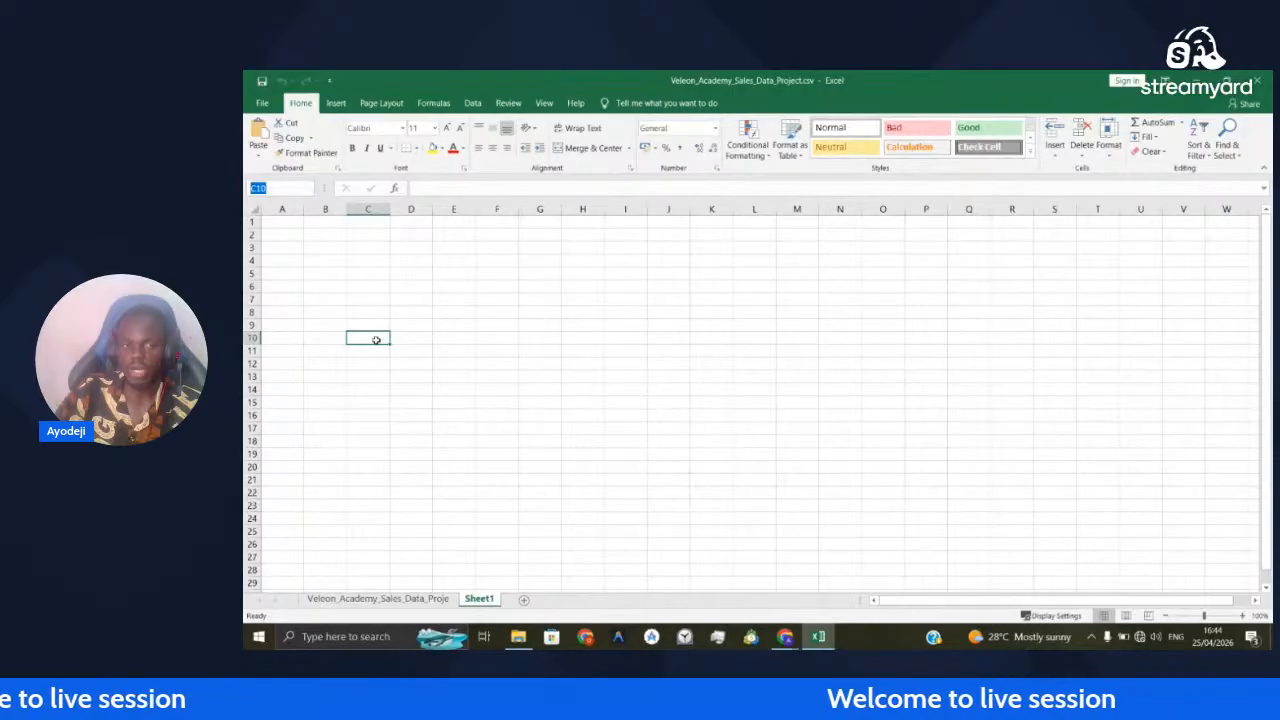
left_click(368, 284)
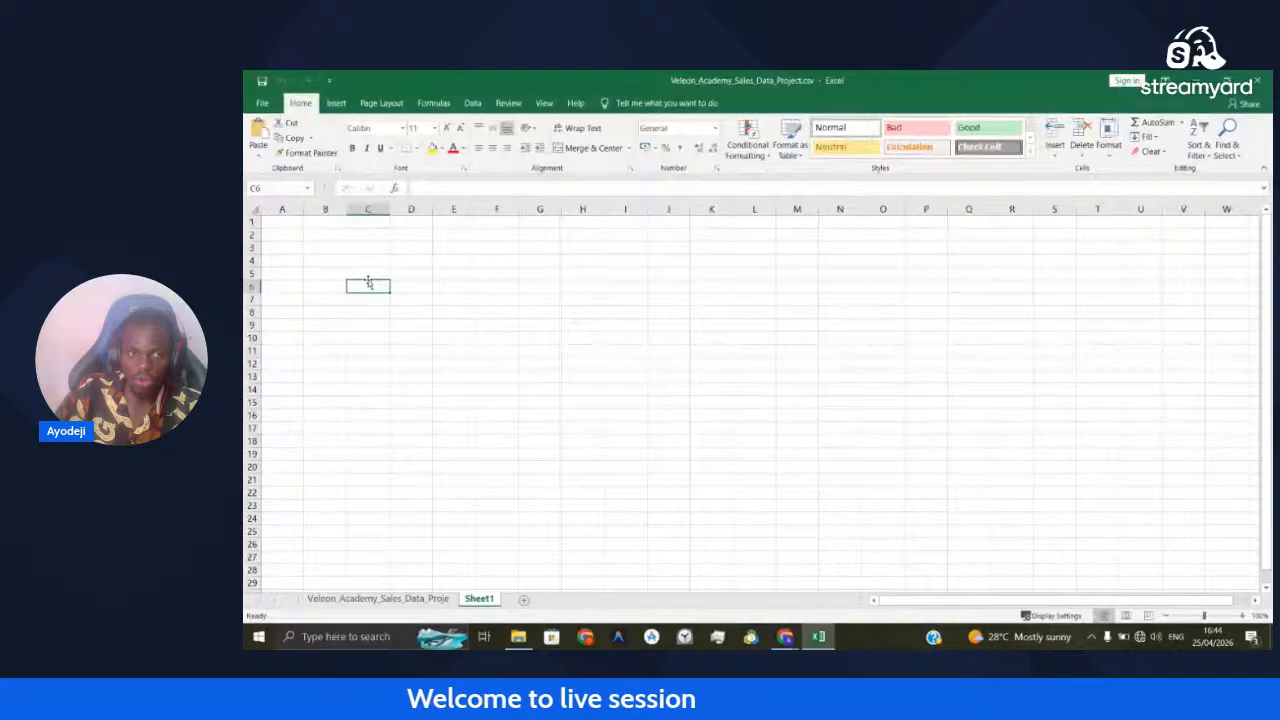
left_click(368, 275)
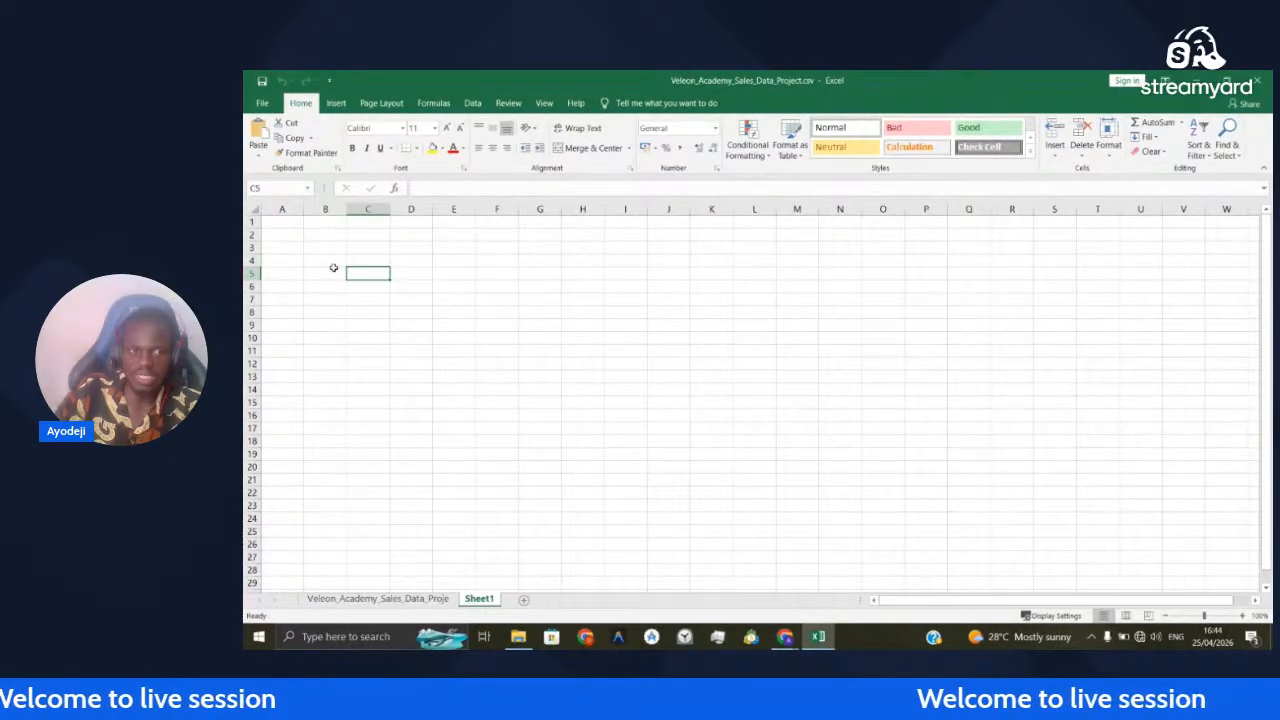
left_click(366, 299)
left_click(365, 307)
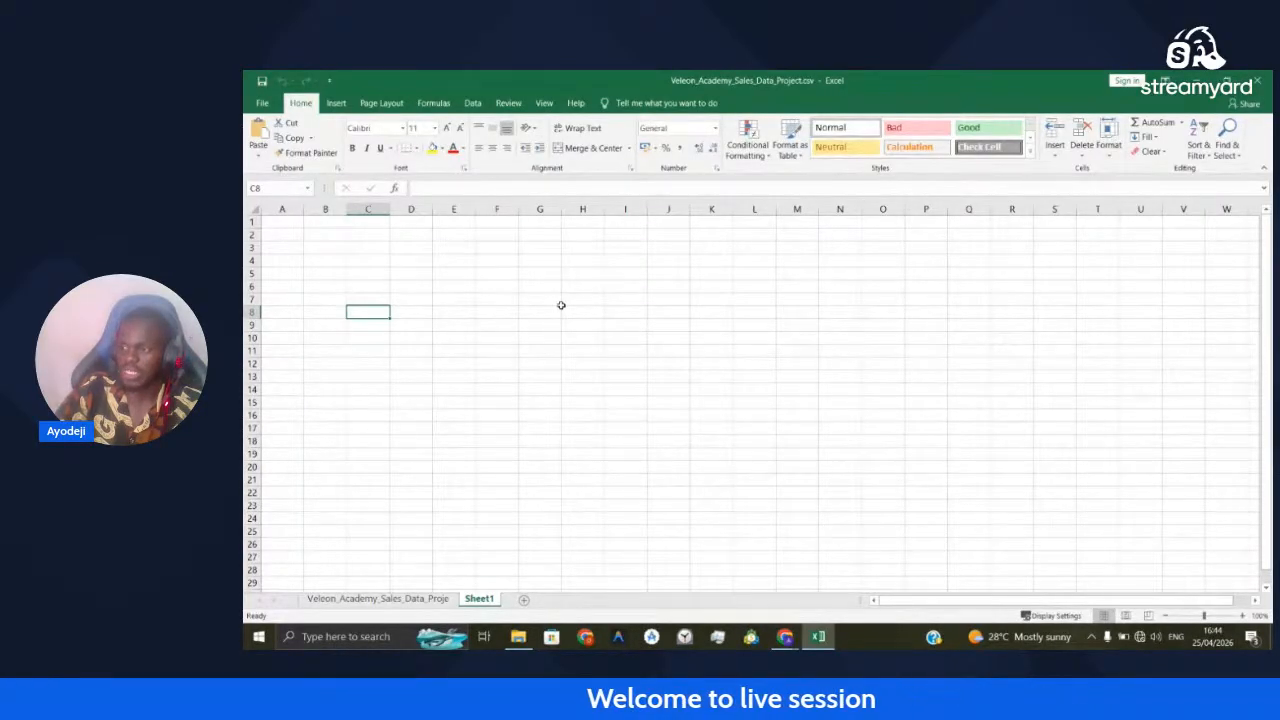
key("alt+Tab")
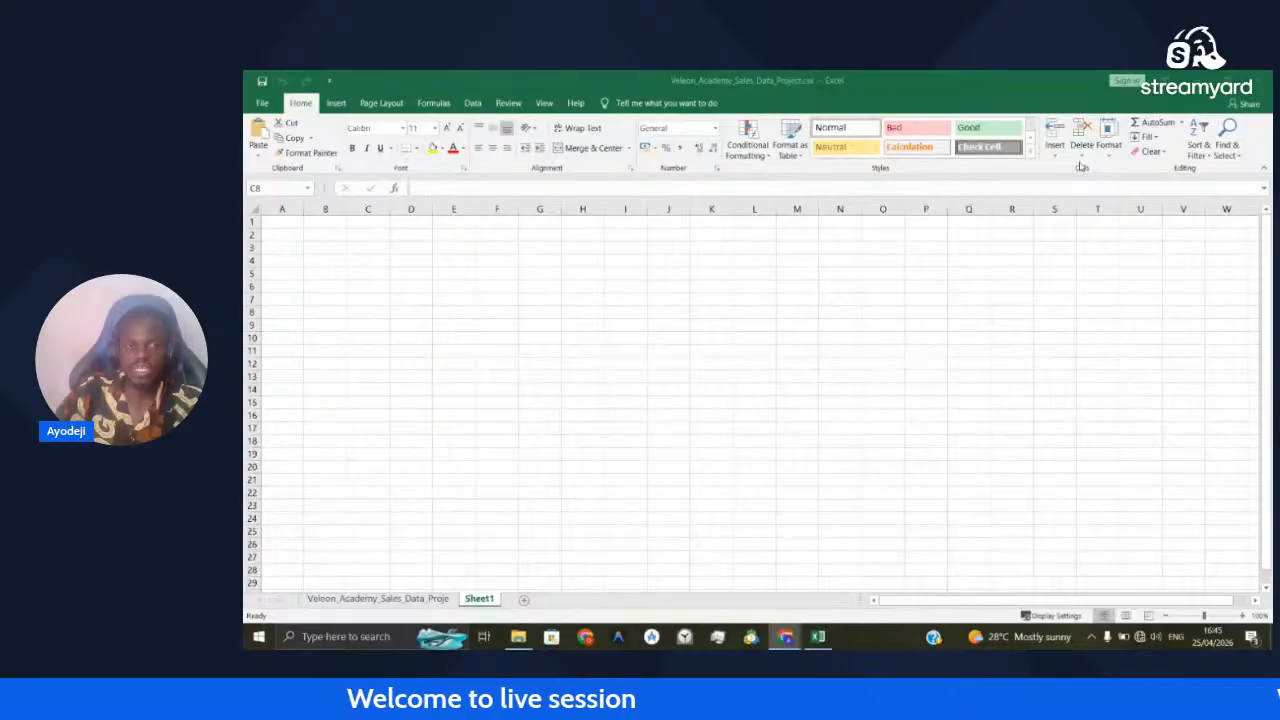
left_click(428, 106)
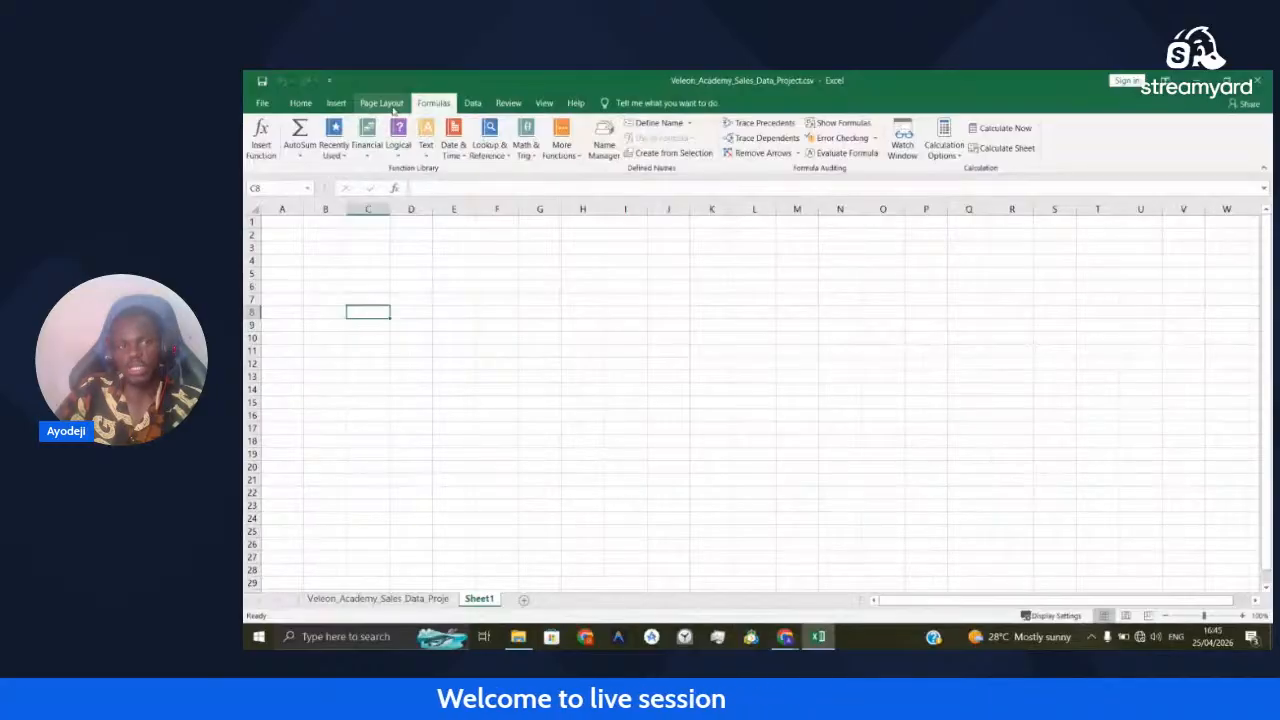
left_click(472, 103)
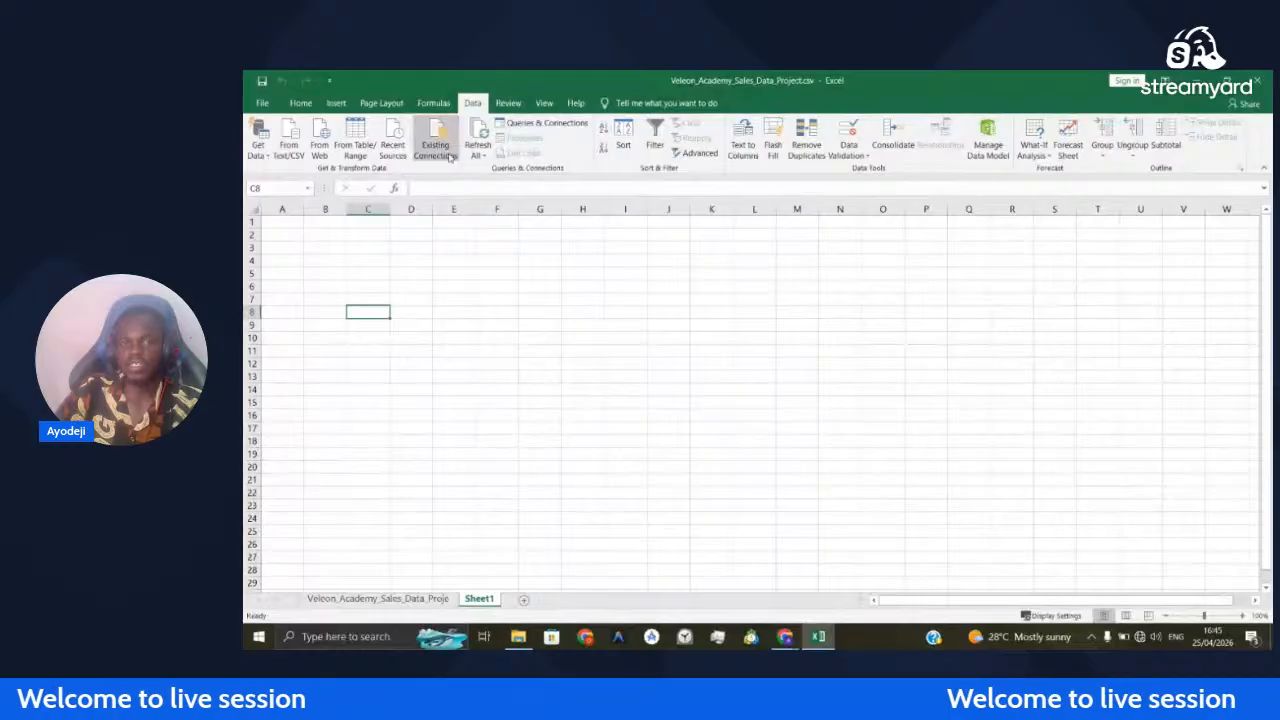
left_click(336, 103)
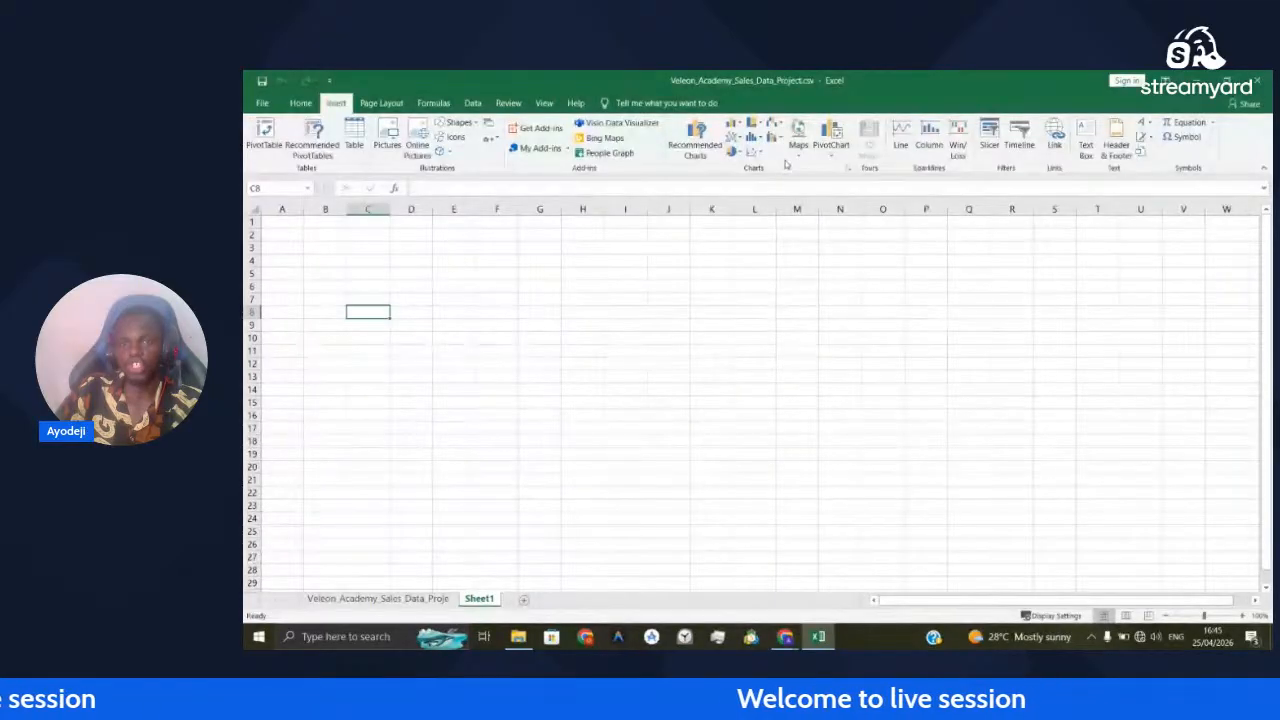
left_click(431, 104)
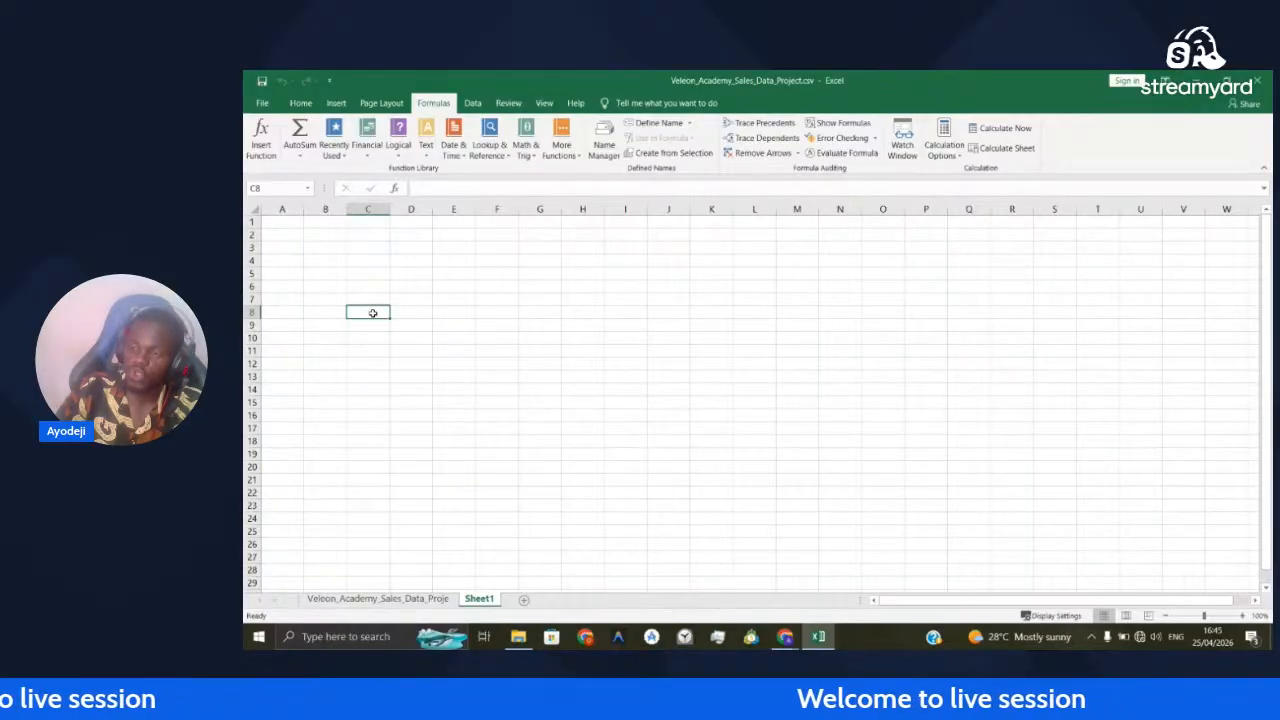
Enter 3+2+4+1 without an equals sign in cell C8 of Sheet1 and reopen the cell's content for editing
type("3")
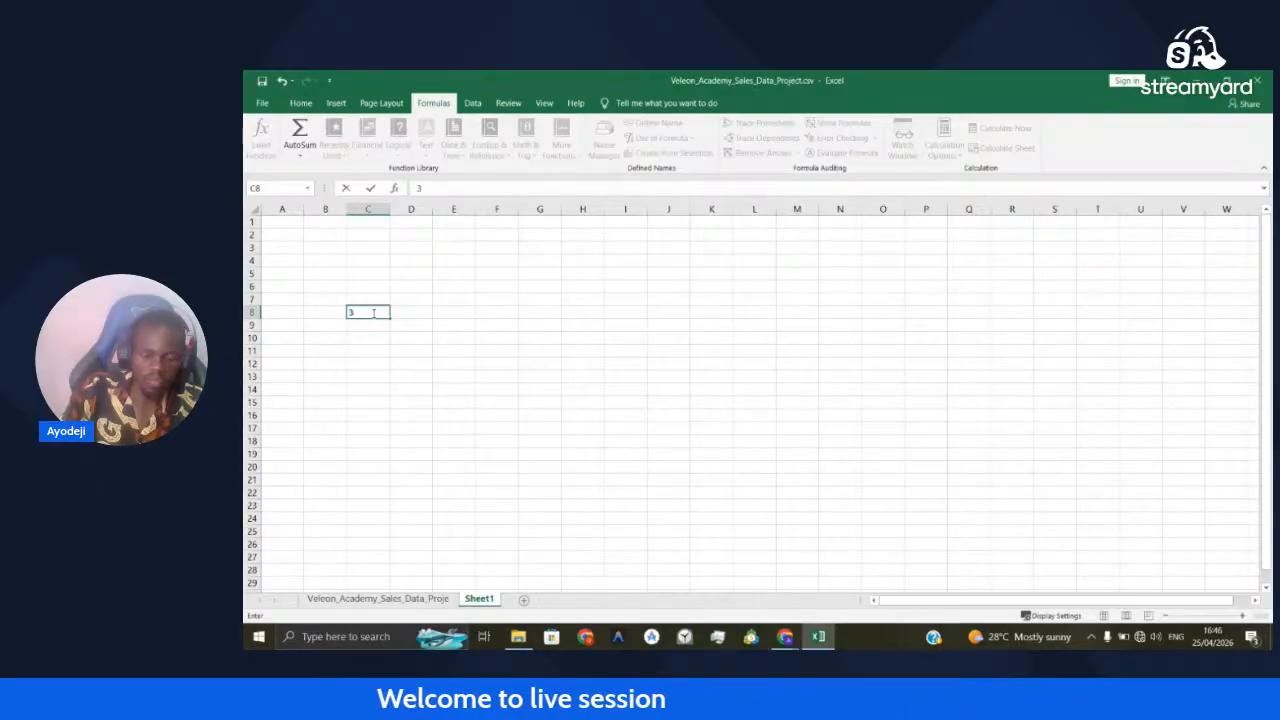
type("+2+4+1")
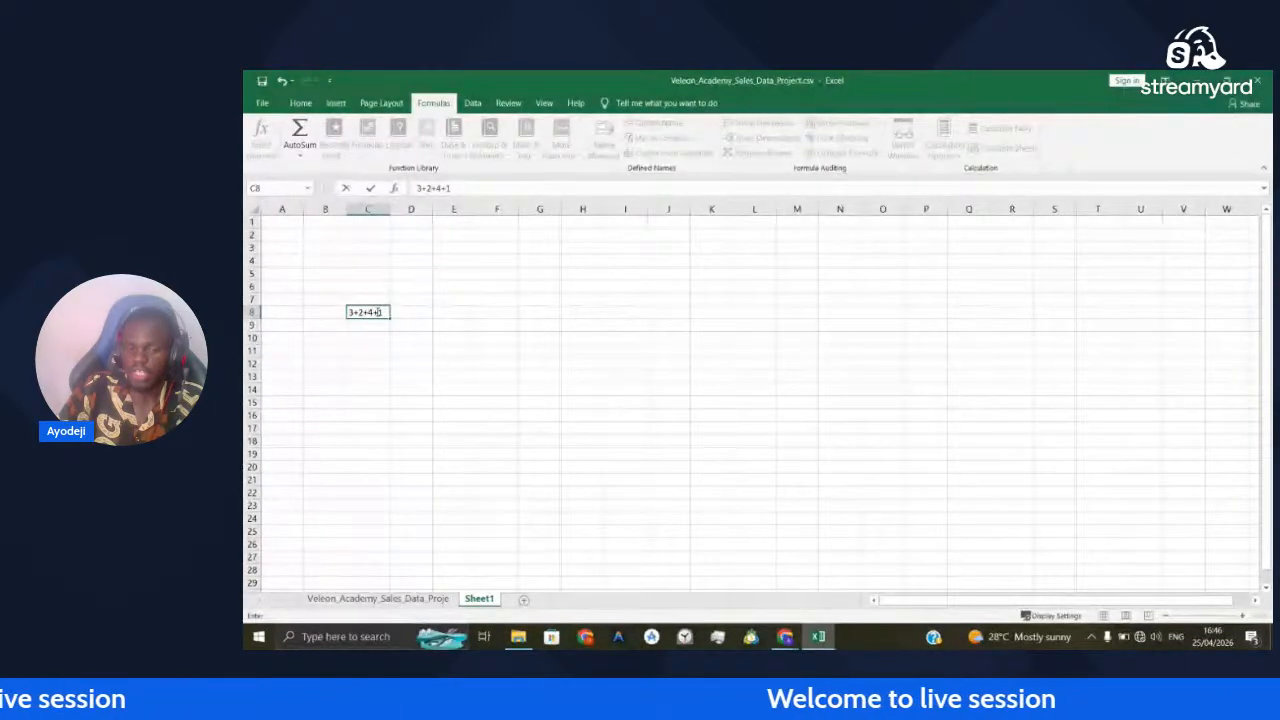
key("Return")
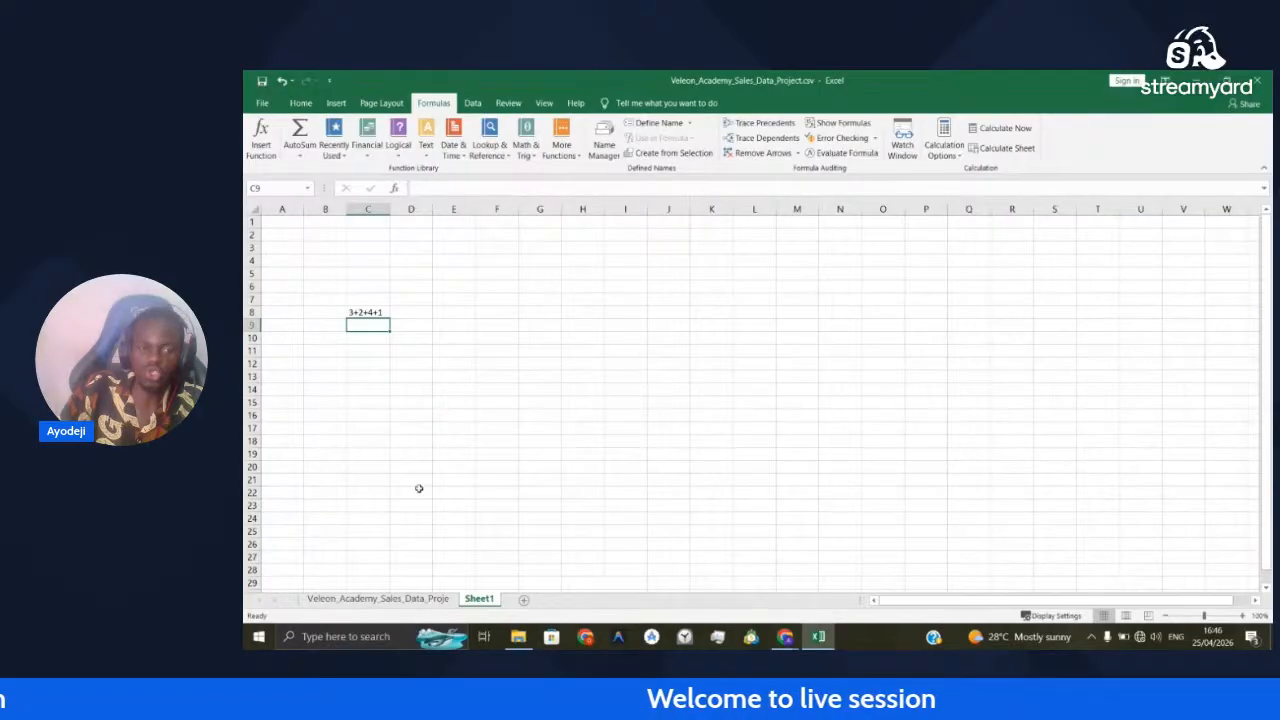
left_click(365, 312)
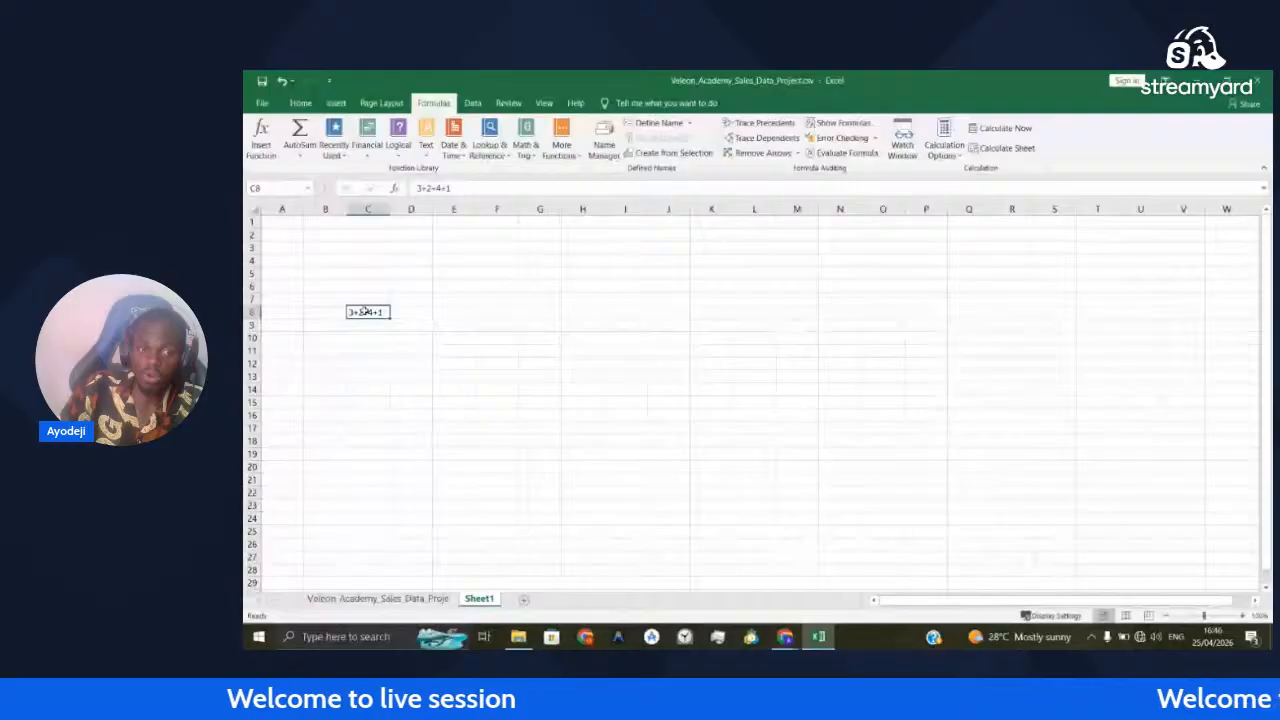
double_click(363, 312)
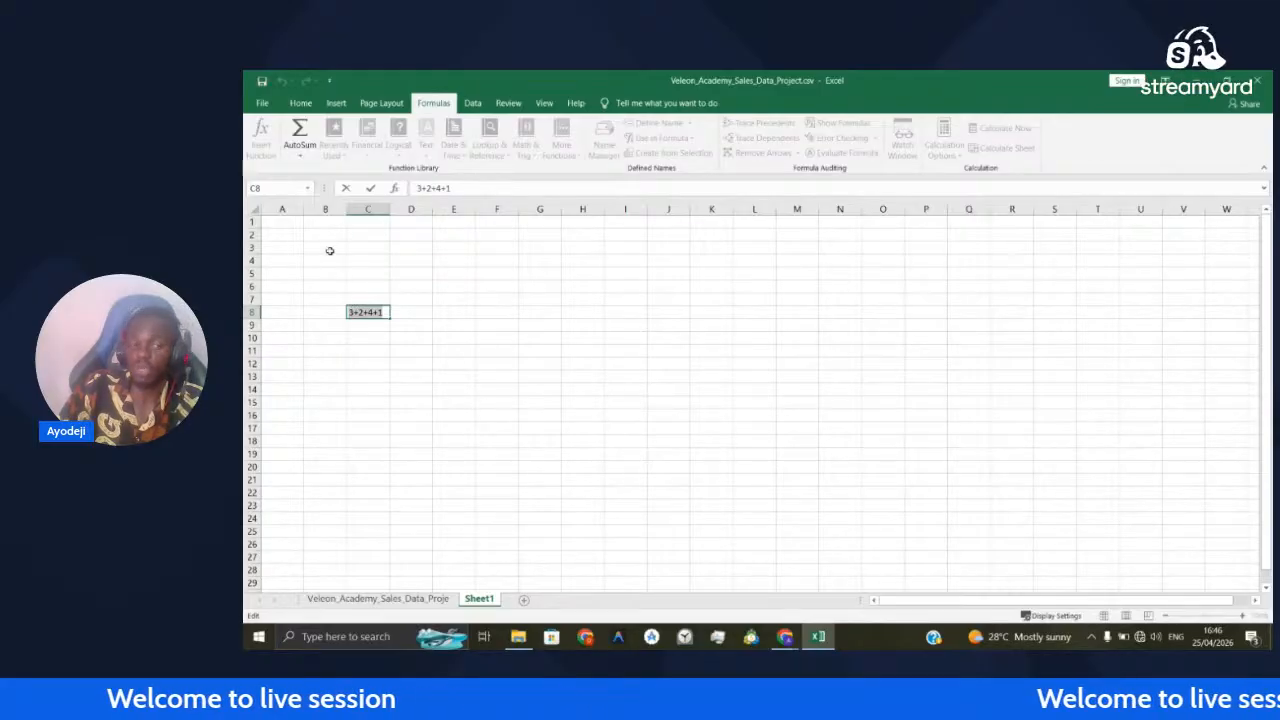
Show the Veleon_Academy_Sales_Data worksheet enlarged and examine its columns from Order_ID to Notes_Internal
left_click(430, 599)
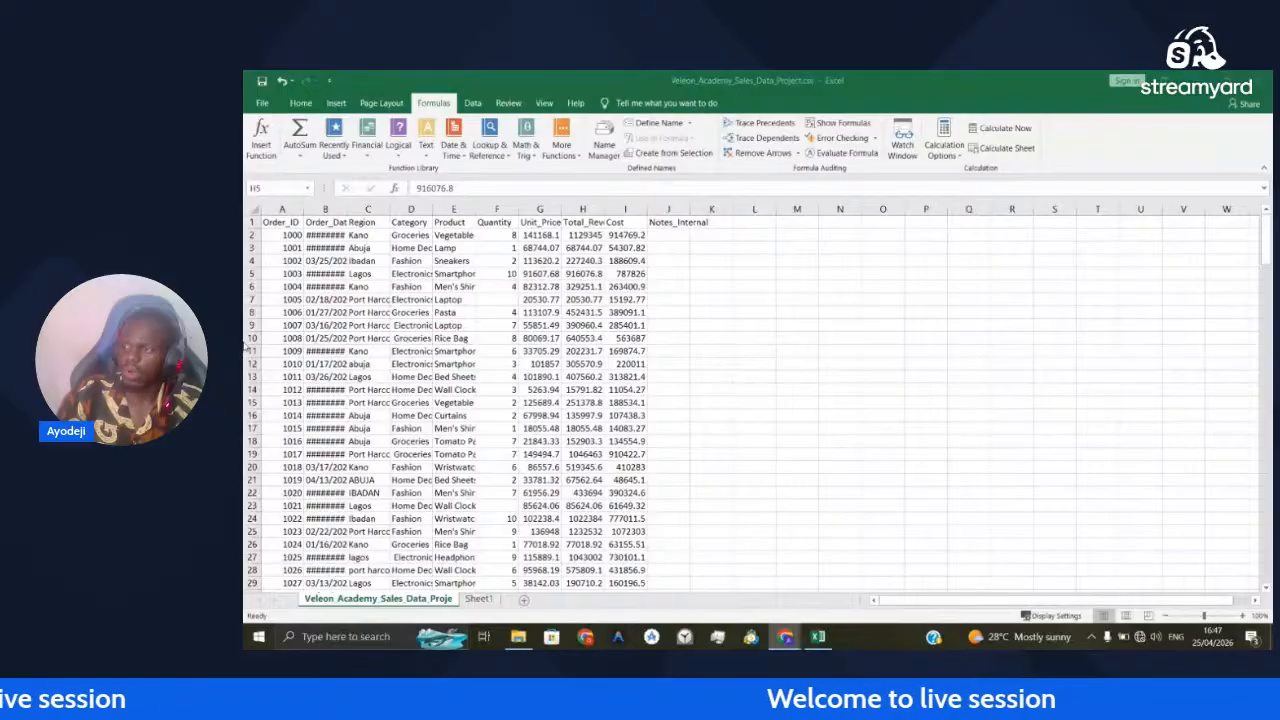
scroll(327, 311, "up", 2)
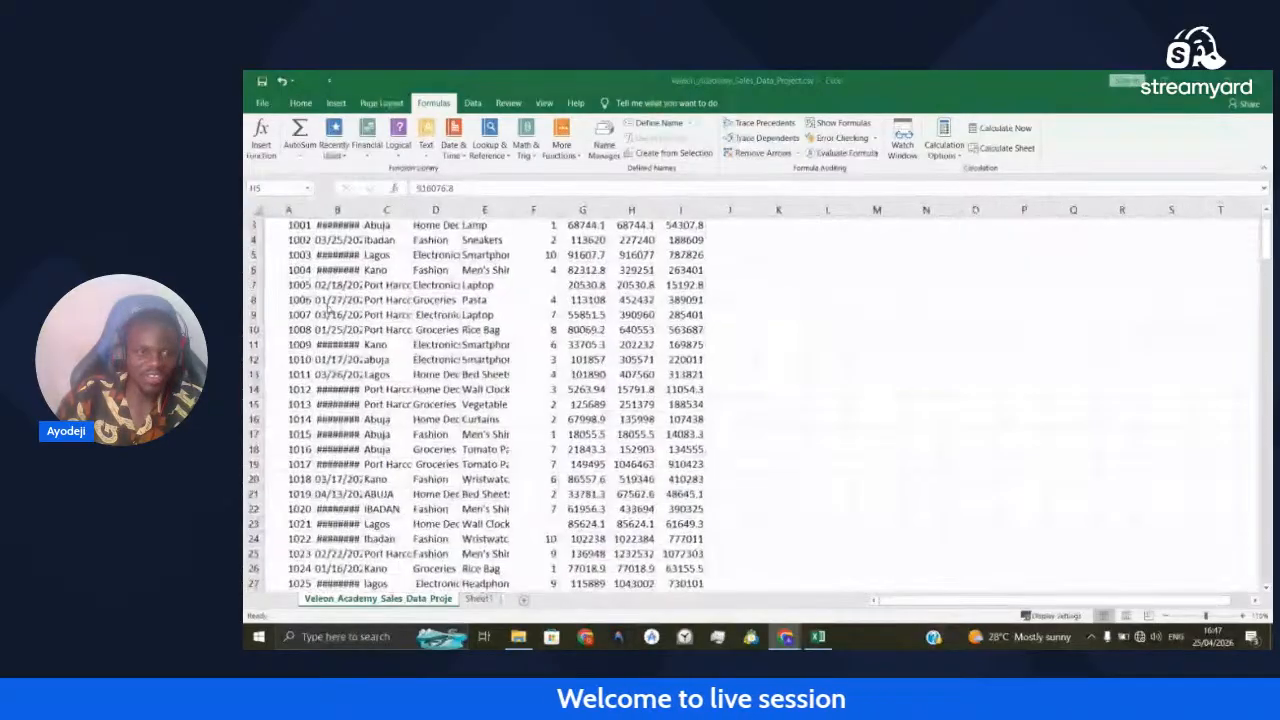
scroll(327, 311, "up", 1)
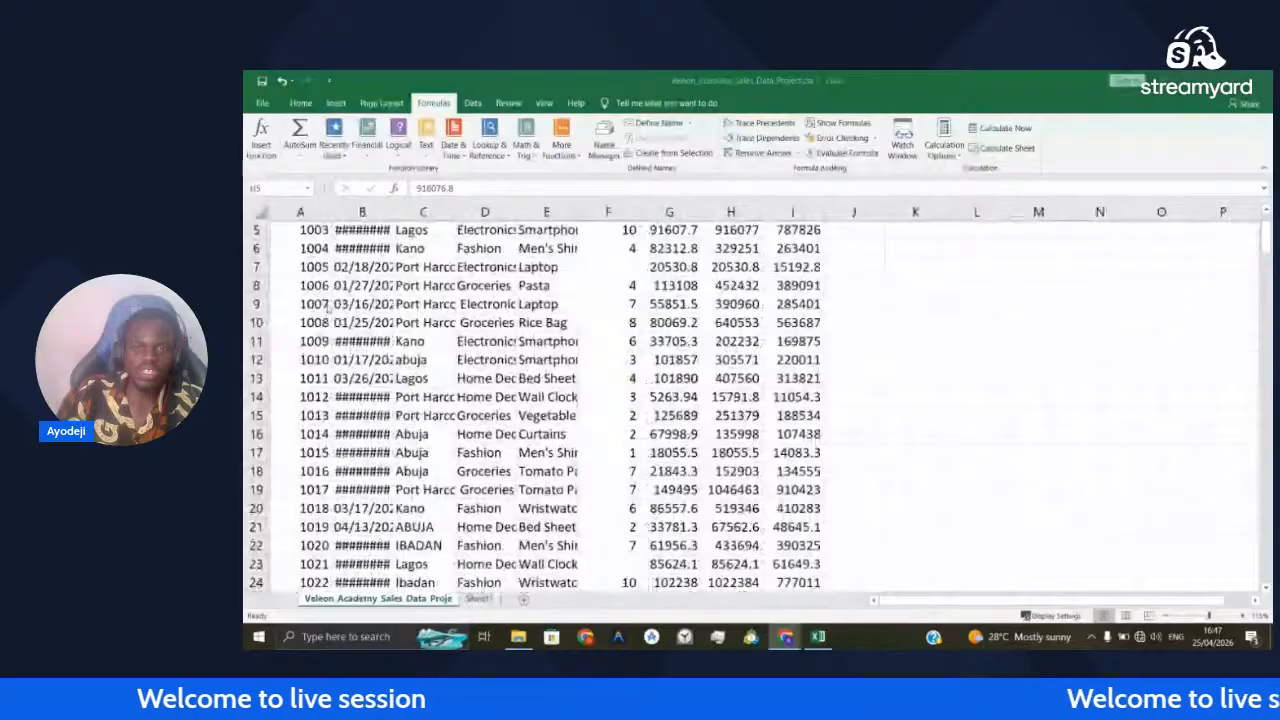
scroll(328, 311, "up", 2)
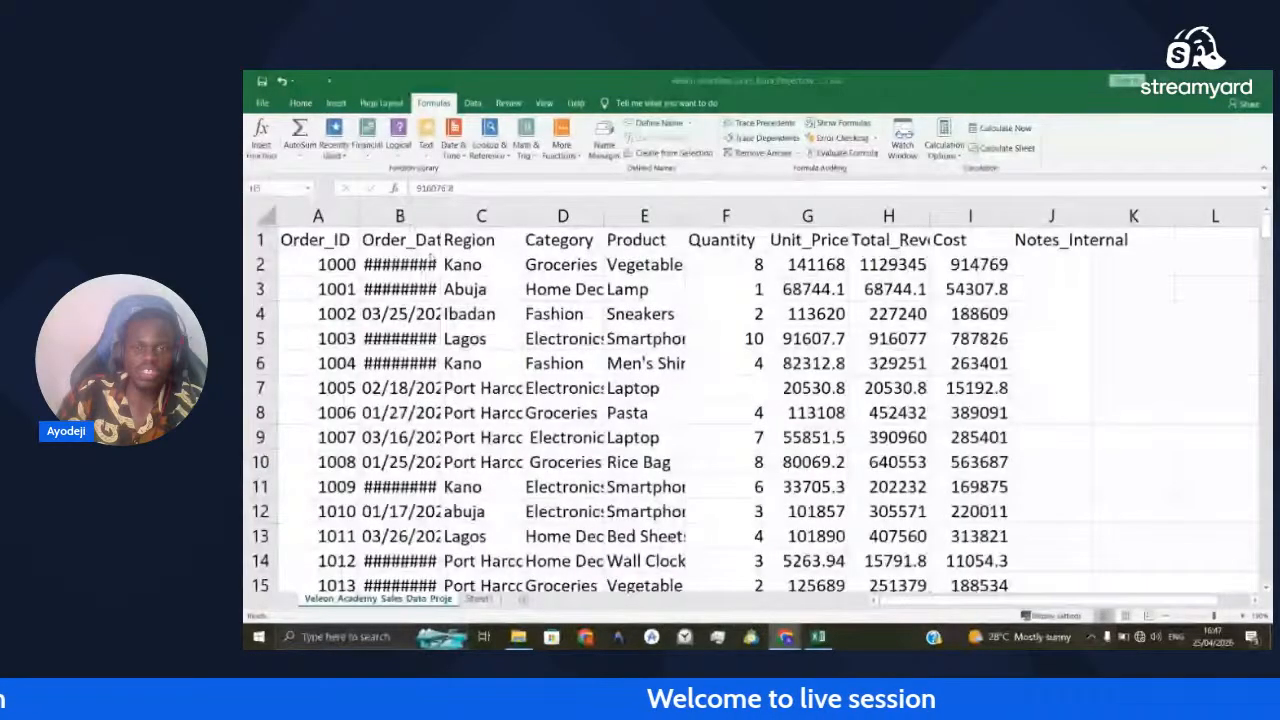
scroll(328, 311, "up", 1)
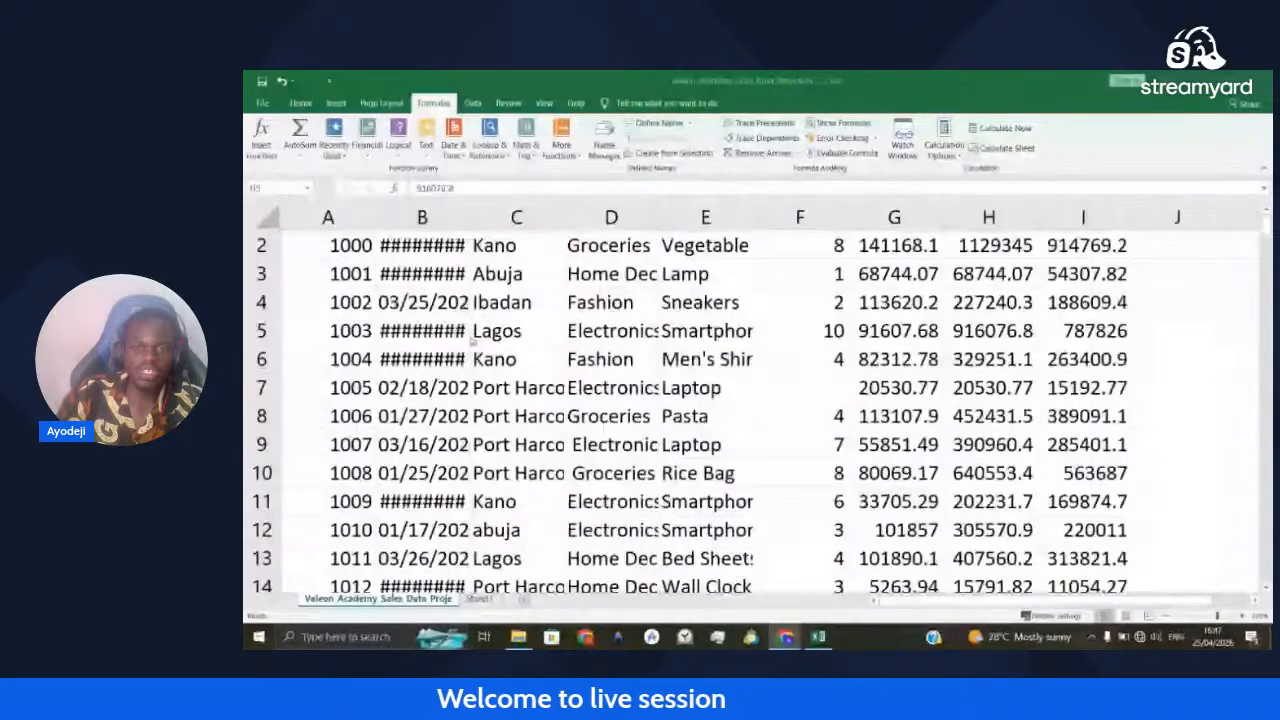
scroll(473, 338, "up", 1)
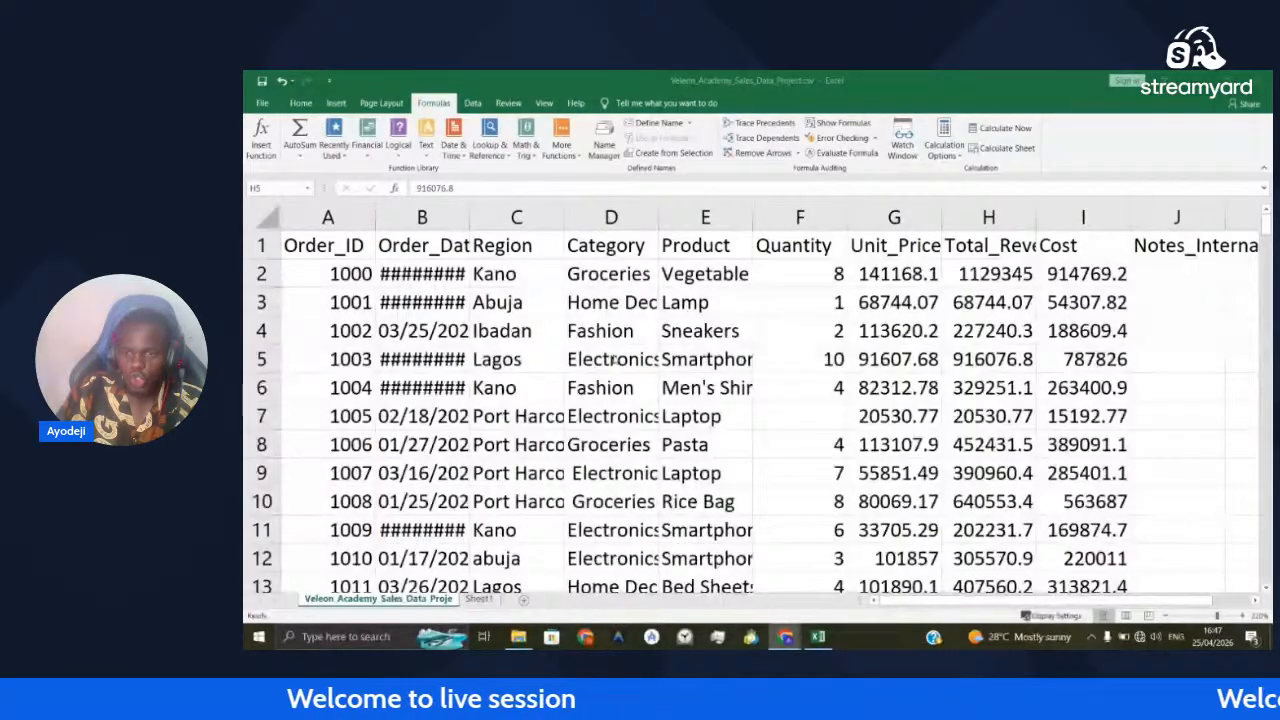
left_click(989, 416)
scroll(1105, 387, "right", 1)
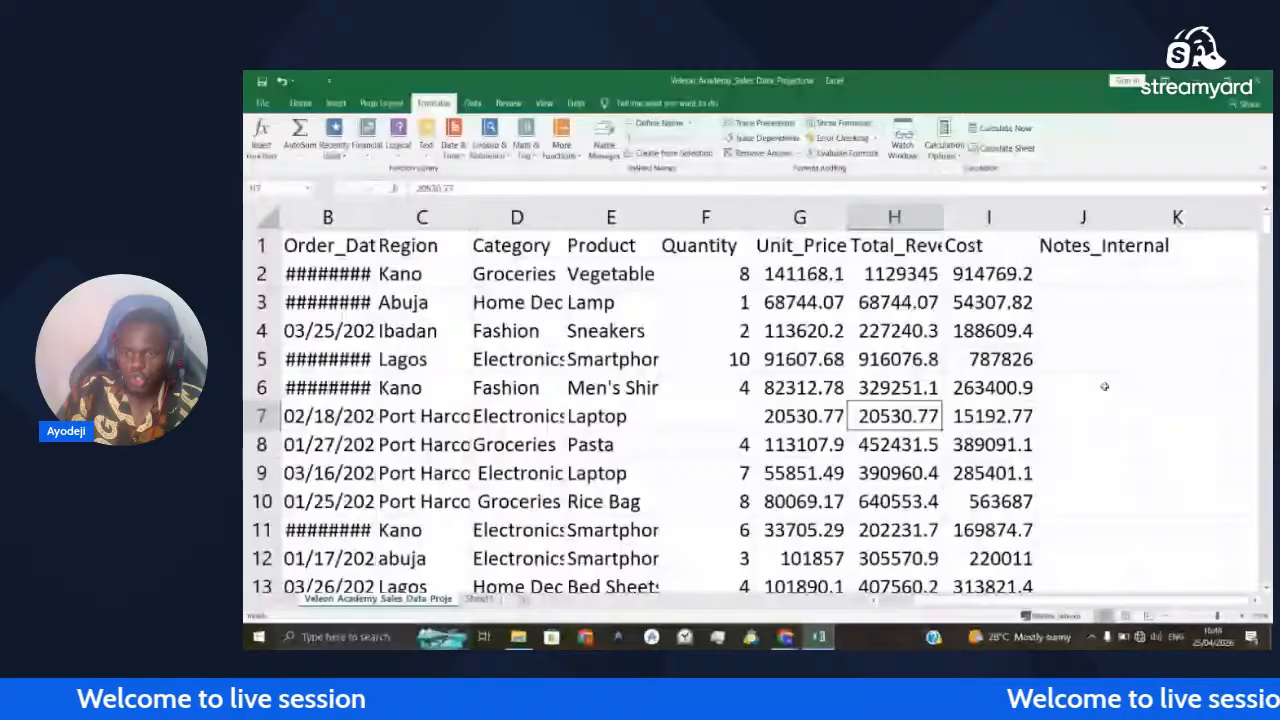
Enter the placeholder text hfhf in cell J5 under Notes_Internal and erase it
left_click(1090, 360)
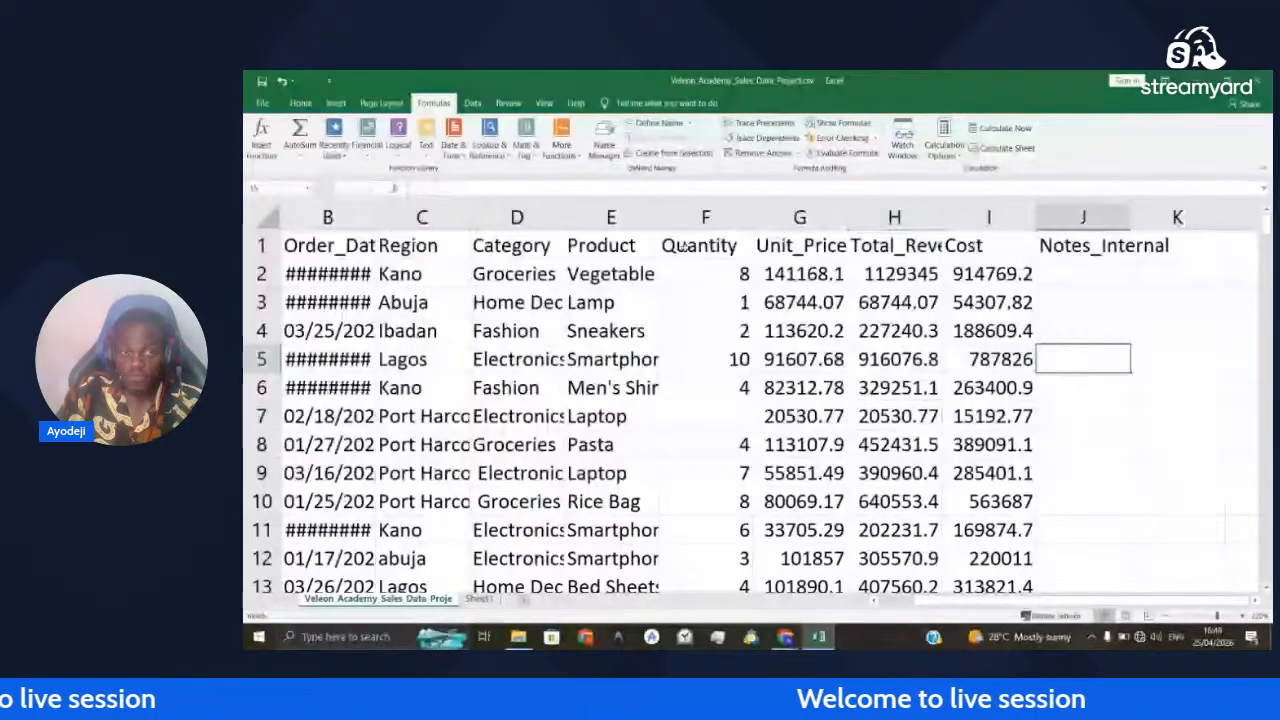
left_click(585, 190)
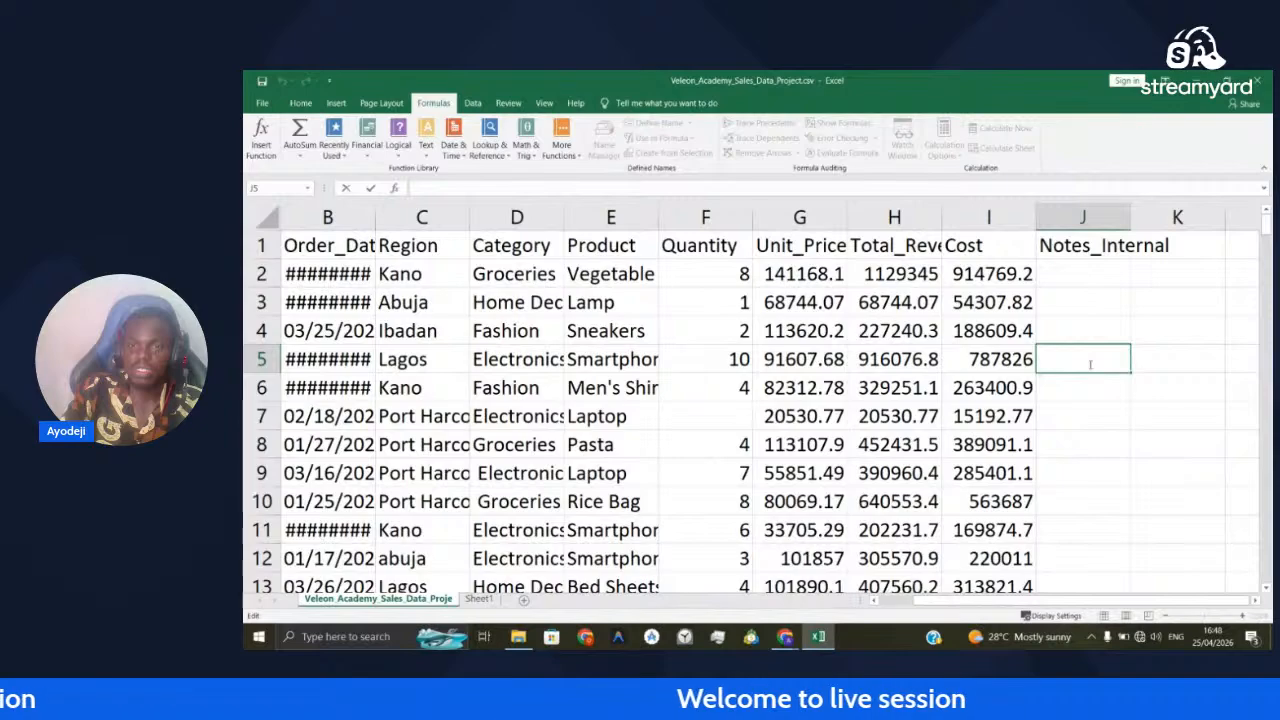
type("hfhf")
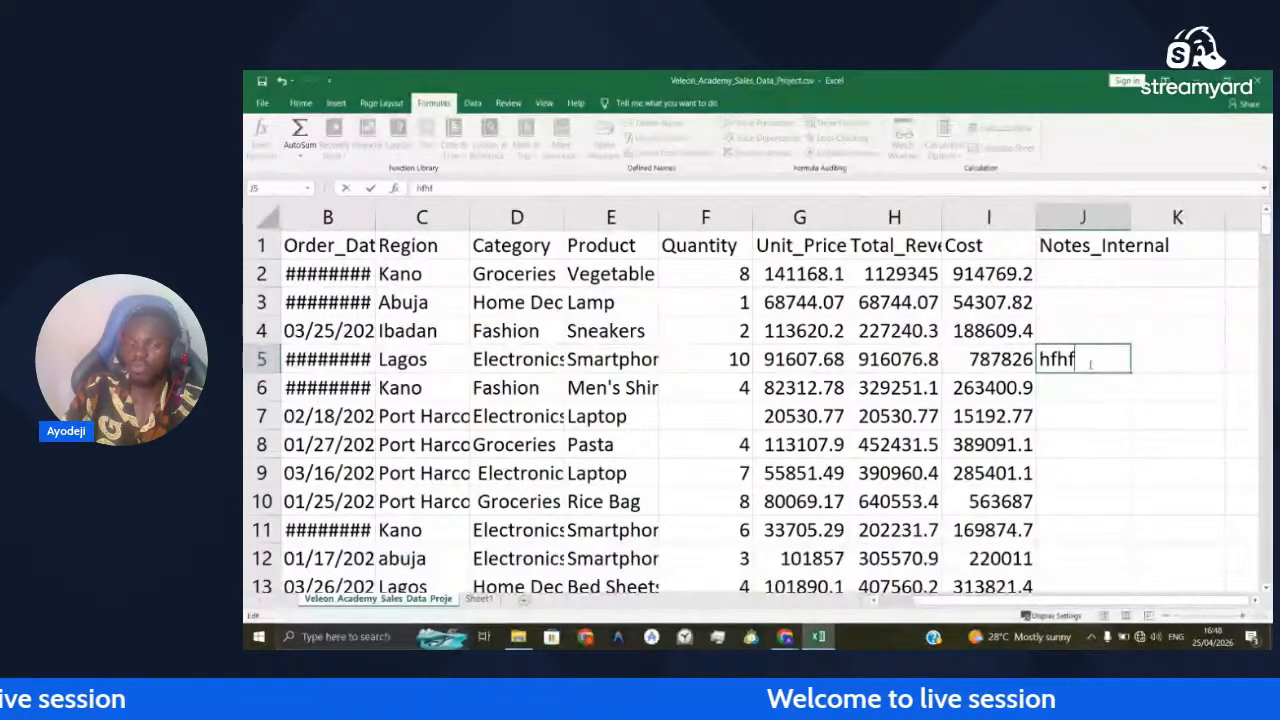
key("BackSpace")
key("BackSpace")
key("BackSpace")
key("BackSpace")
Start a formula with an equals sign in J5 and try the partial function names Su and Prod to bring up suggestions
type("=")
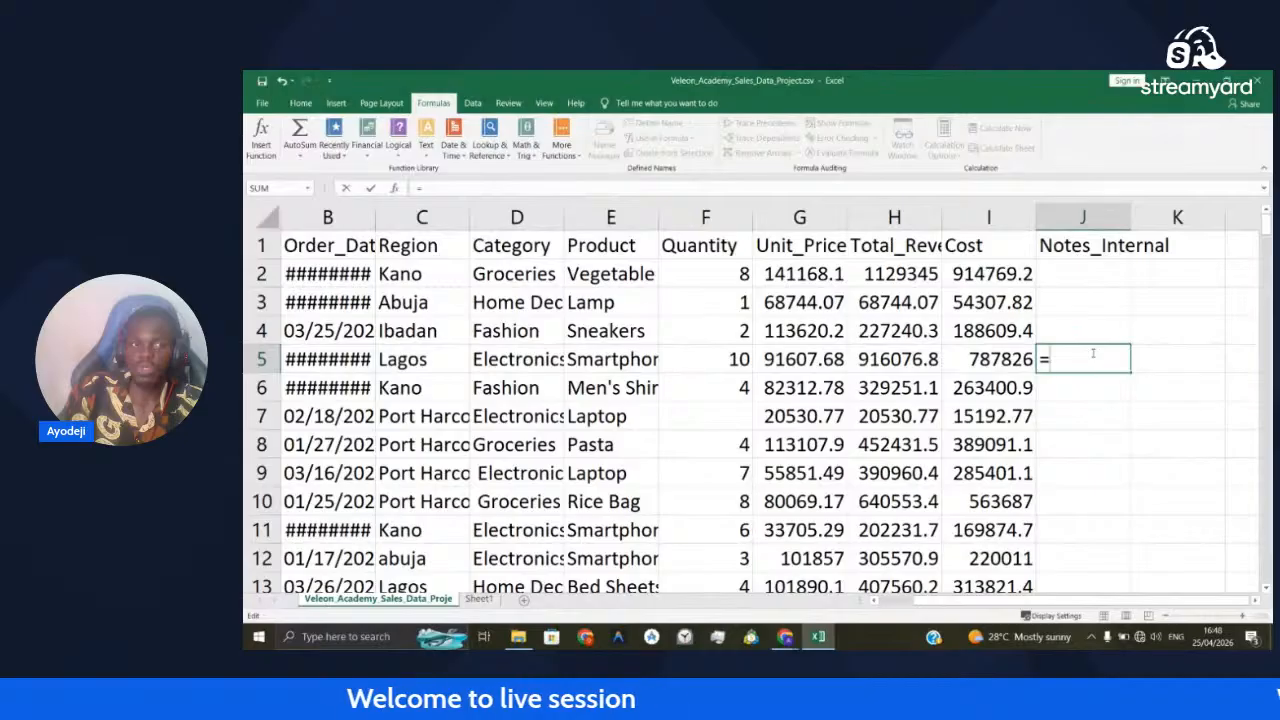
type("Su")
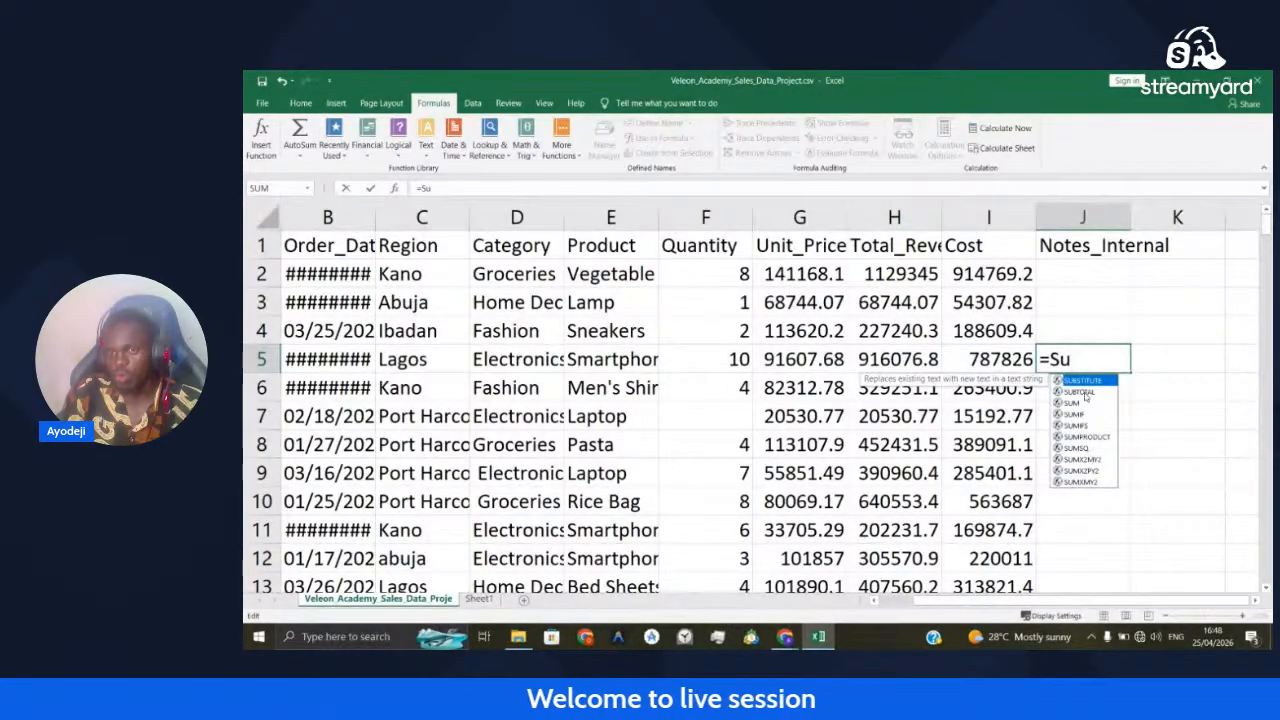
key("BackSpace")
key("BackSpace")
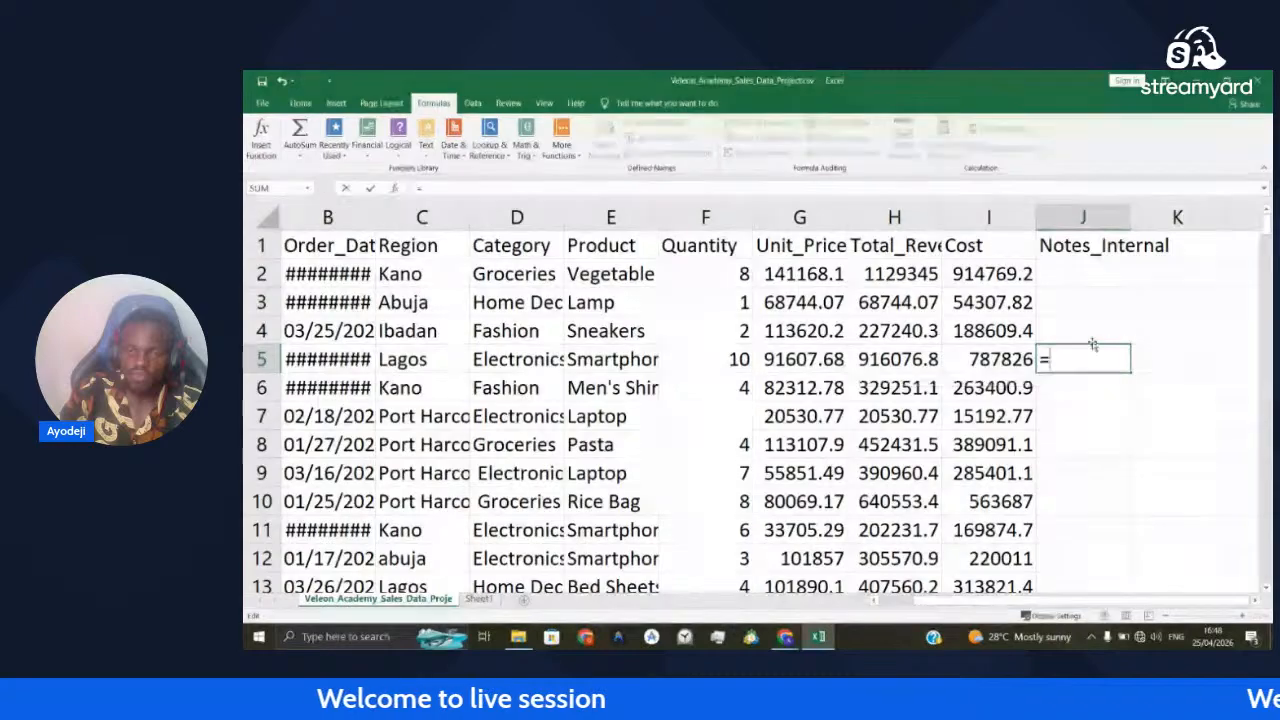
type("Prod")
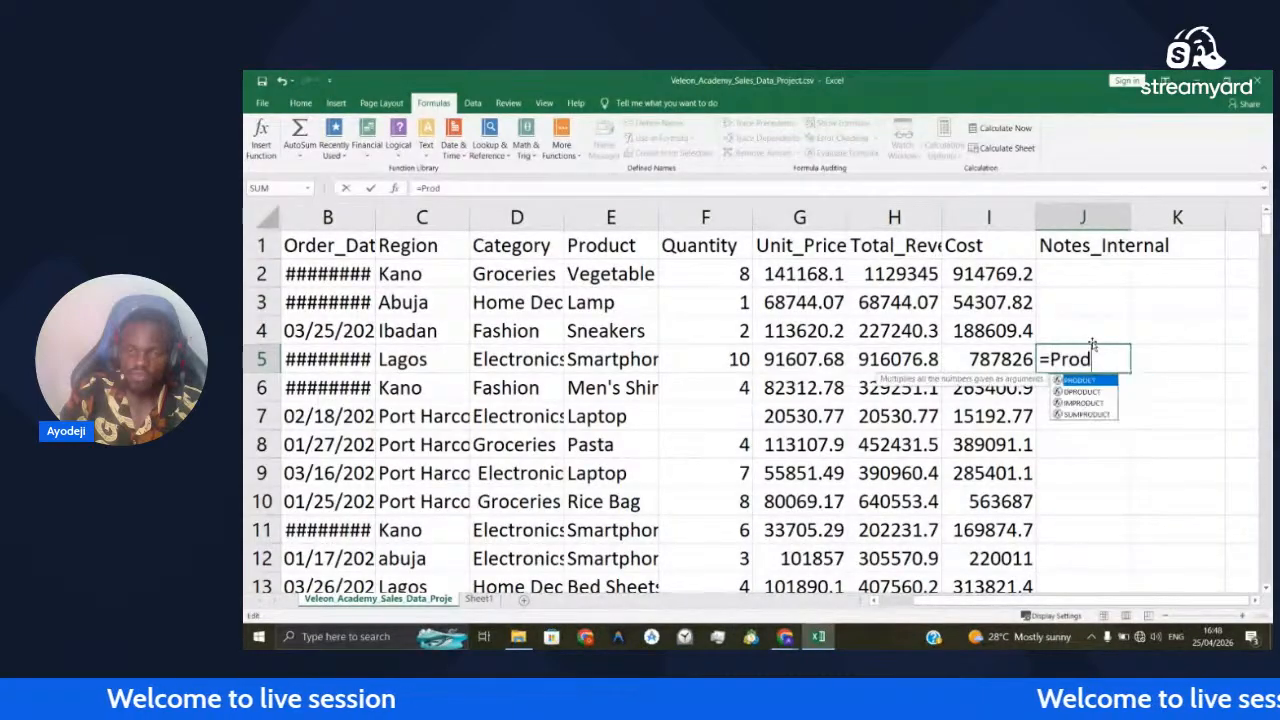
key("BackSpace")
key("BackSpace")
key("BackSpace")
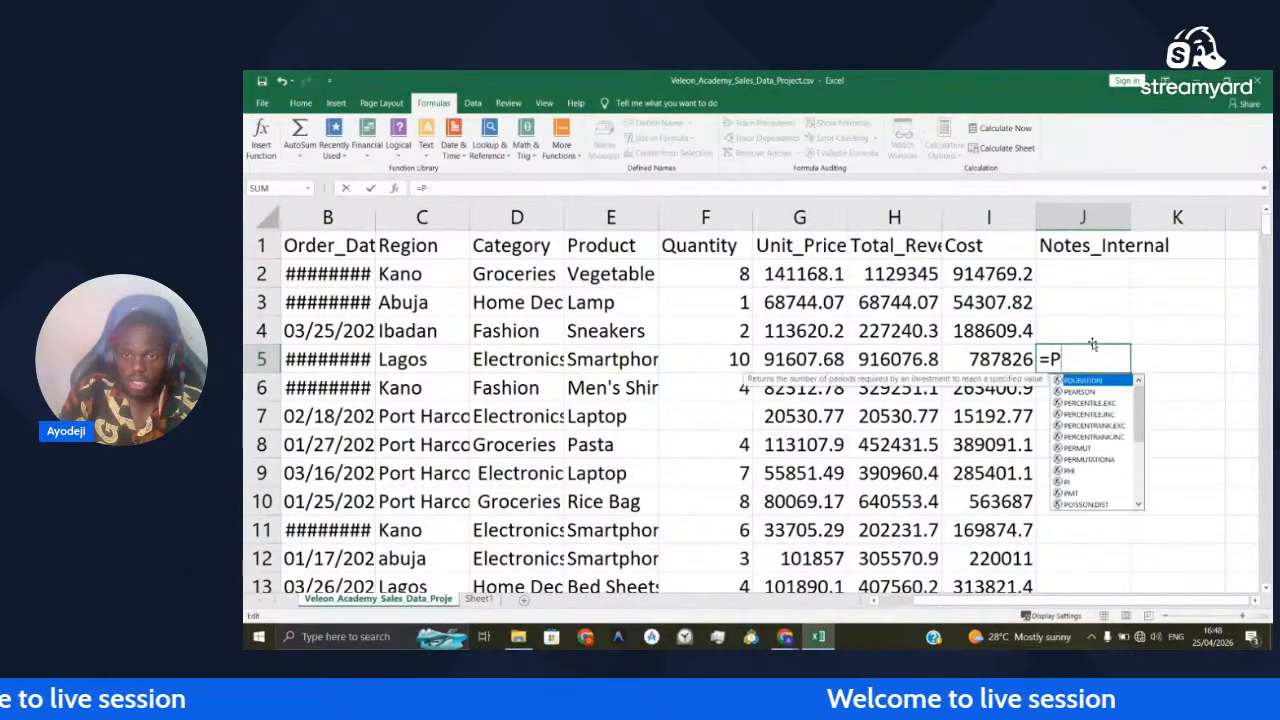
Try the partial function name =Avera in J5 to bring up the AVERAGE functions, and empty the cell
type("Avegar")
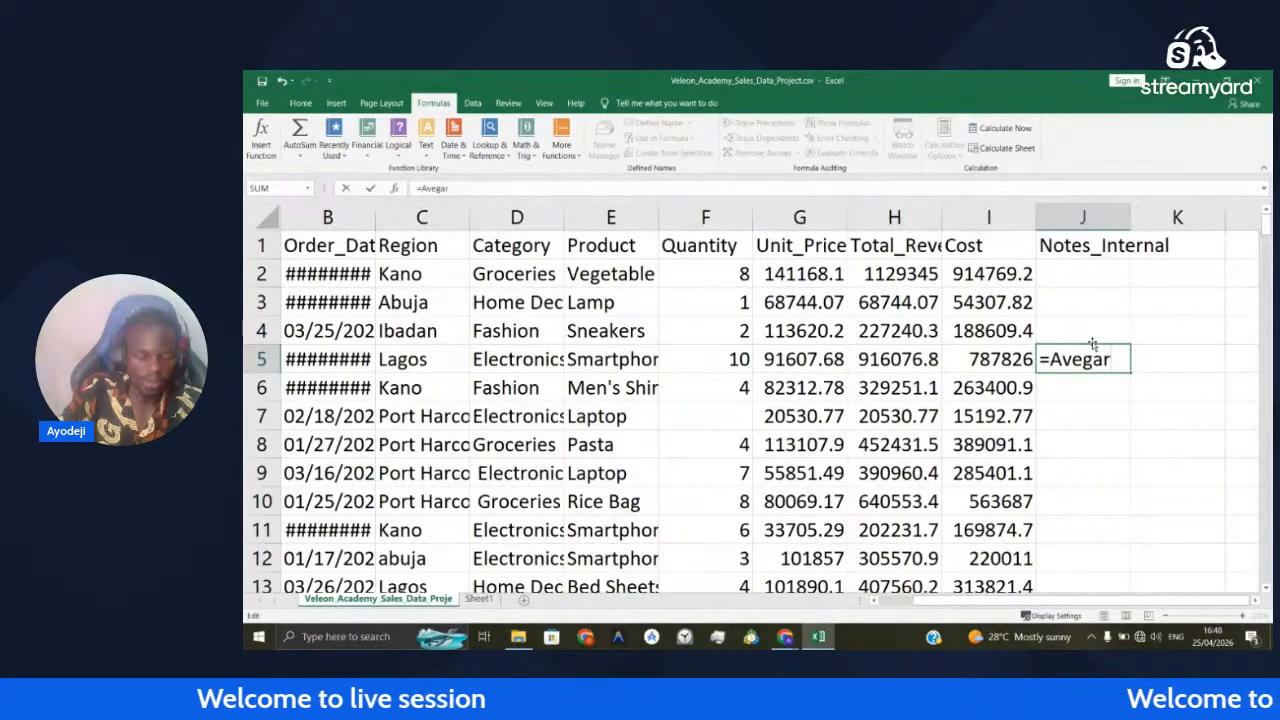
key("BackSpace")
key("BackSpace")
key("BackSpace")
type("ra")
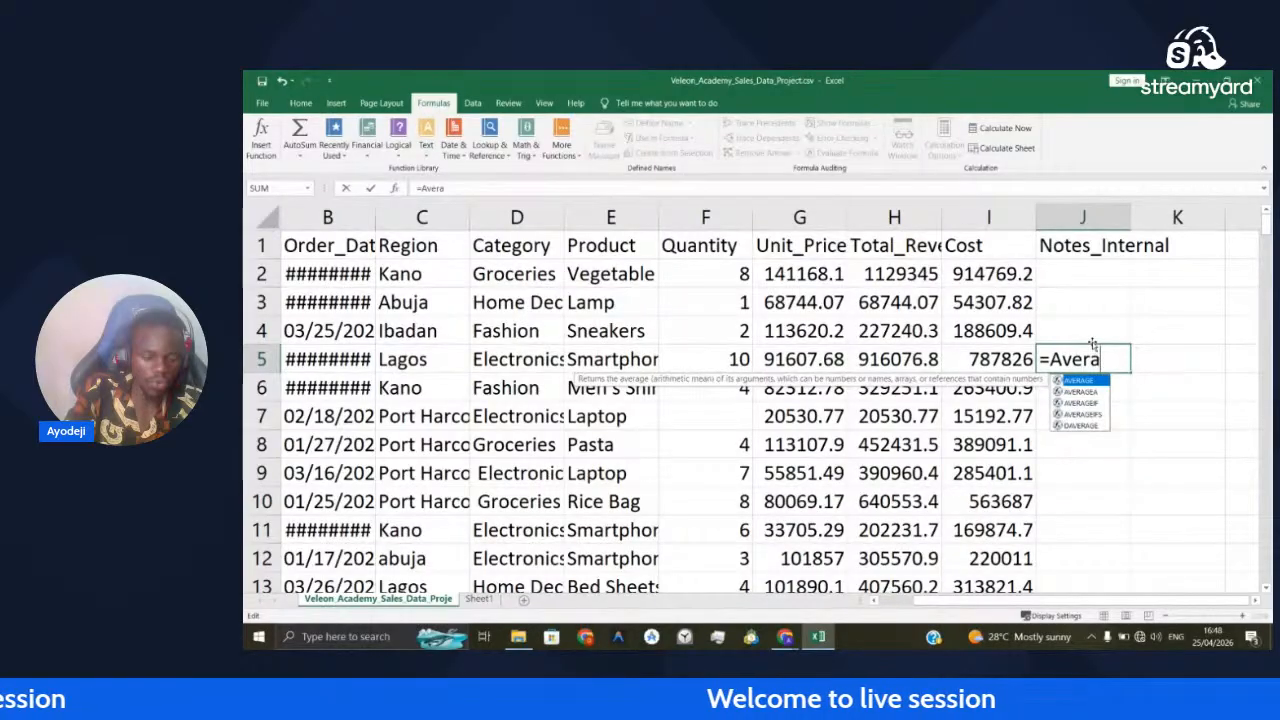
key("BackSpace")
key("BackSpace")
key("BackSpace")
key("BackSpace")
key("BackSpace")
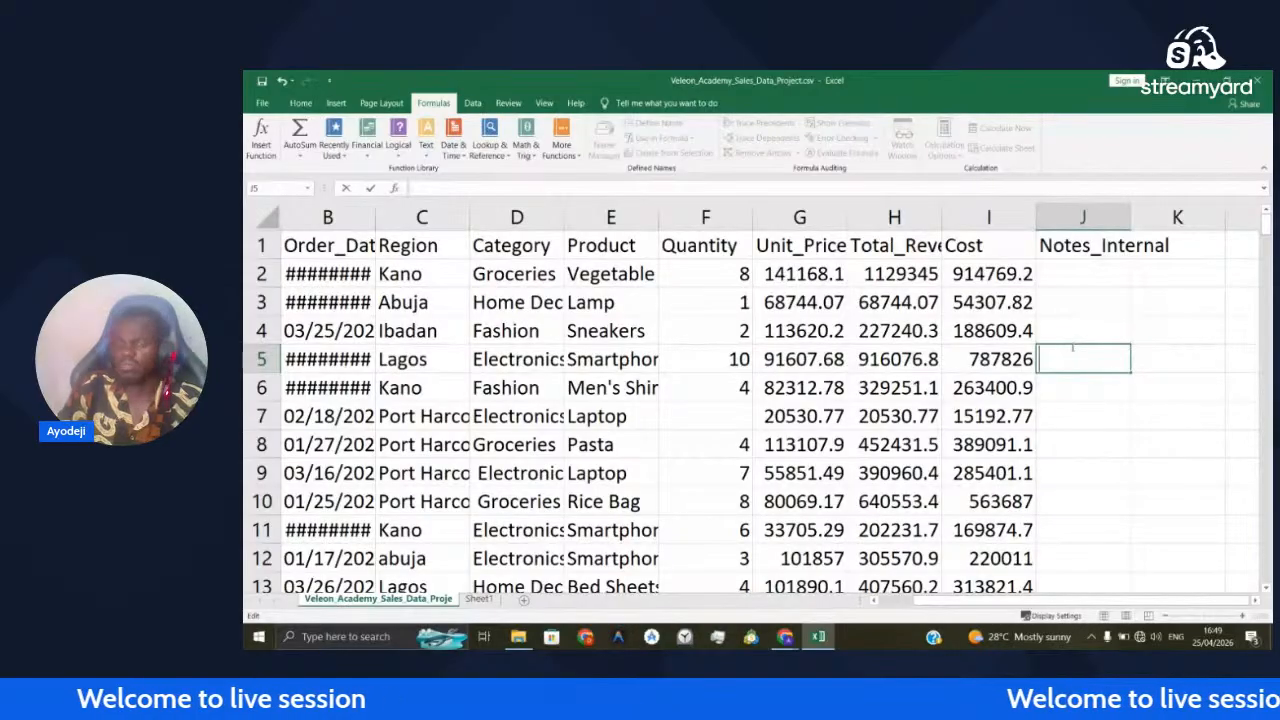
Start =count in J5 to bring up the COUNT functions, cancel the entry and move to J4
type("=")
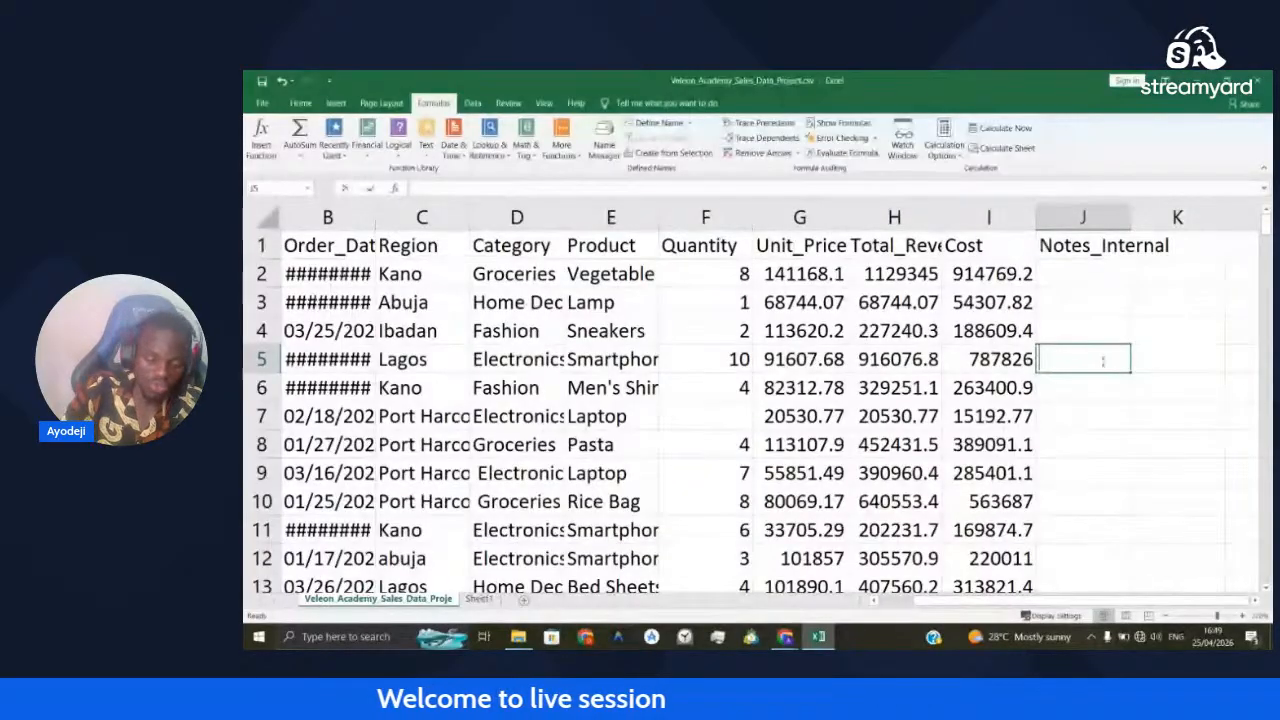
type("count")
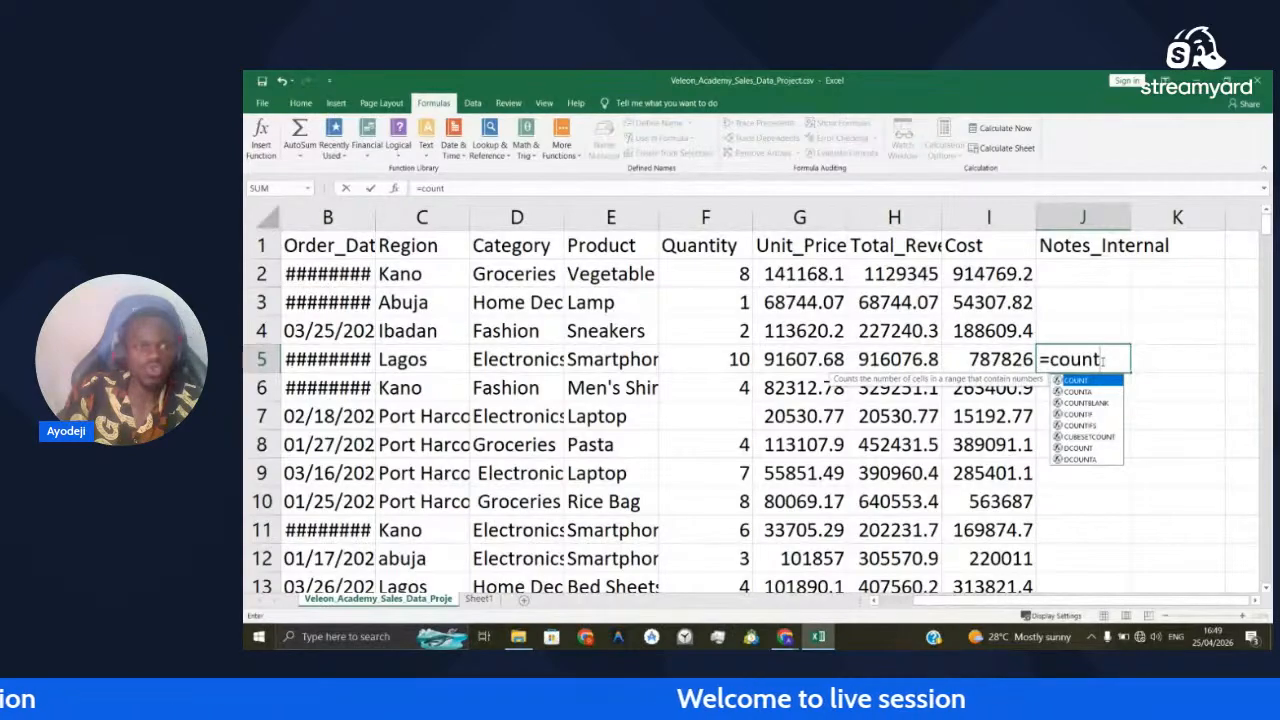
key("Escape")
key("Up")
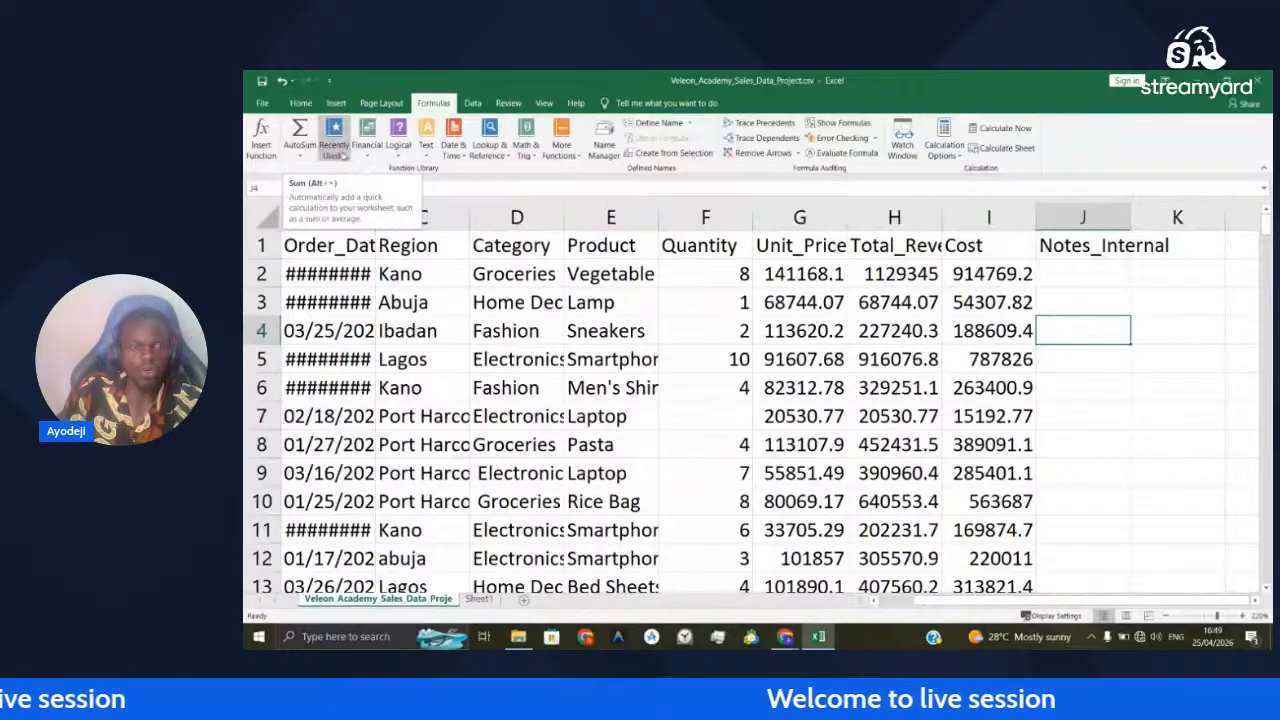
Examine the Logical, Date & Time, Math & Trig, Lookup & Reference and Recently Used function lists without inserting a function
left_click(396, 158)
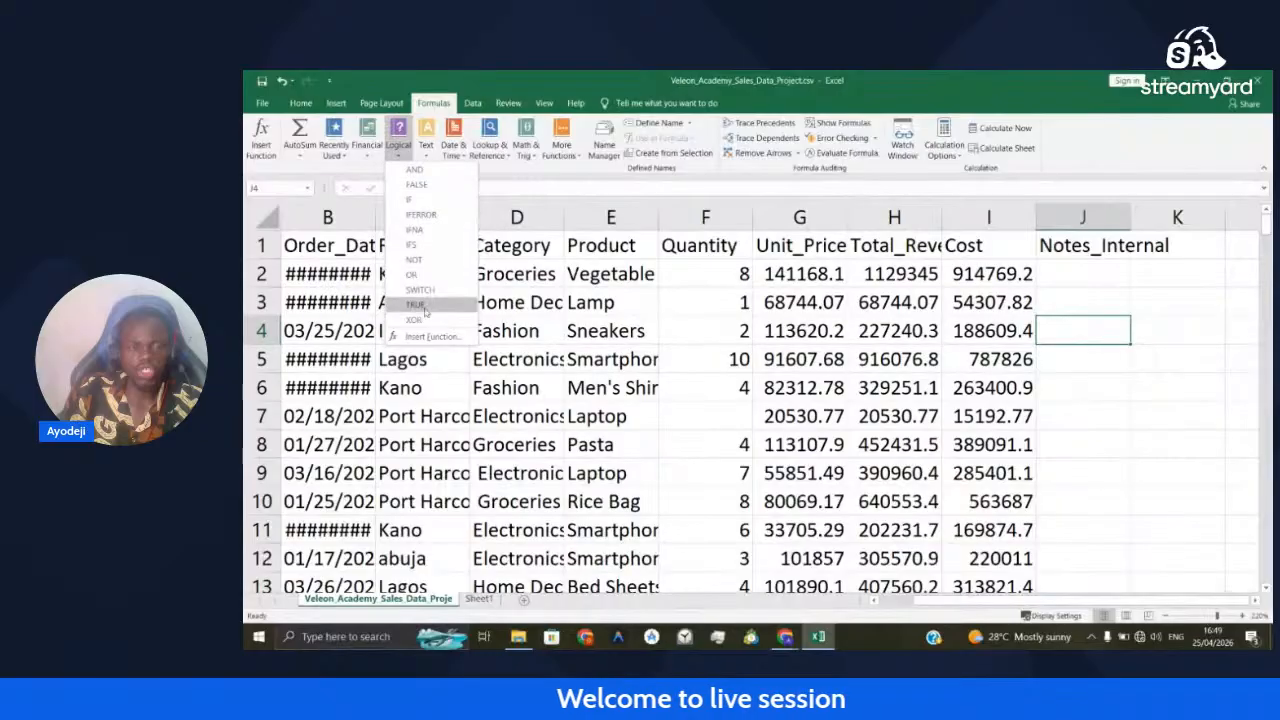
left_click(453, 158)
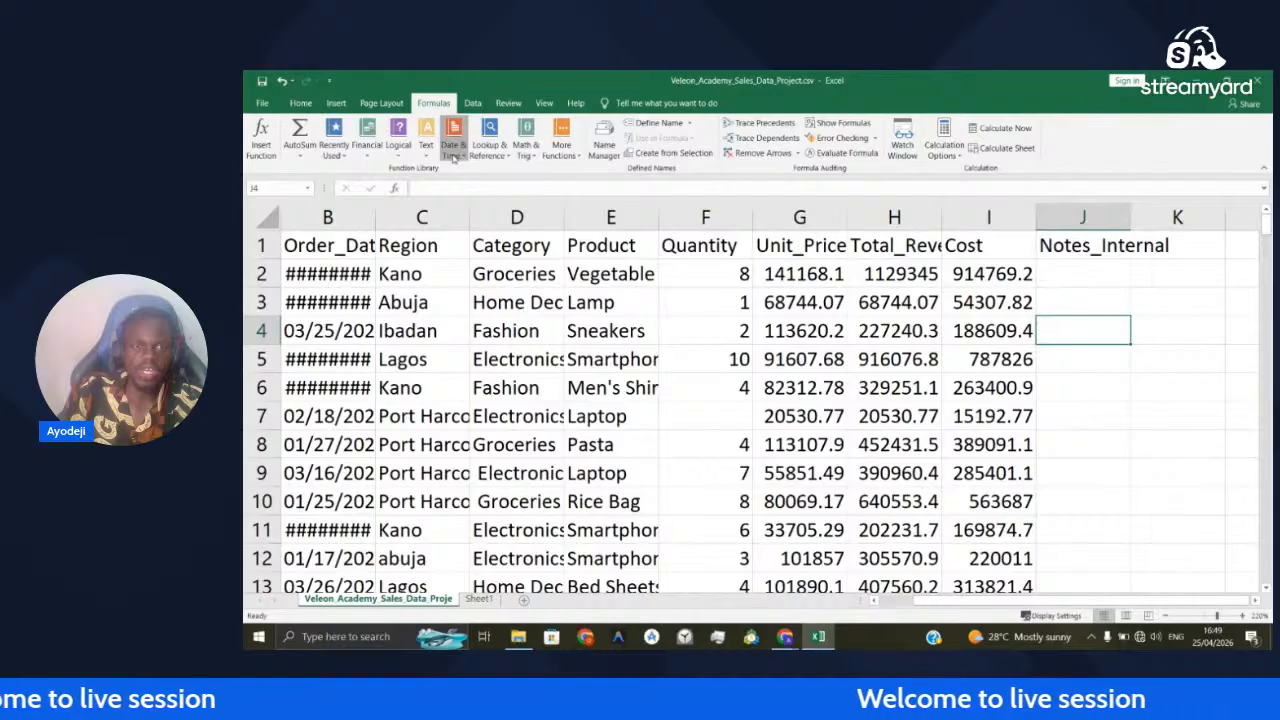
left_click(526, 150)
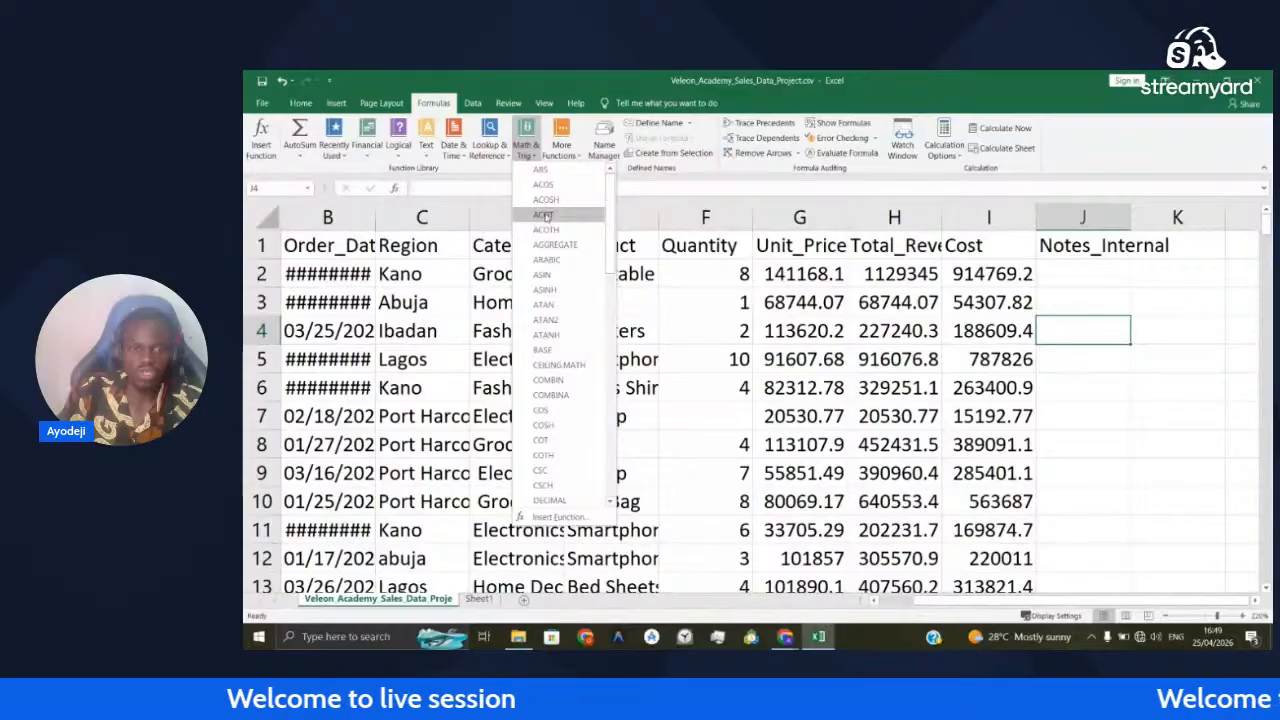
left_click(489, 148)
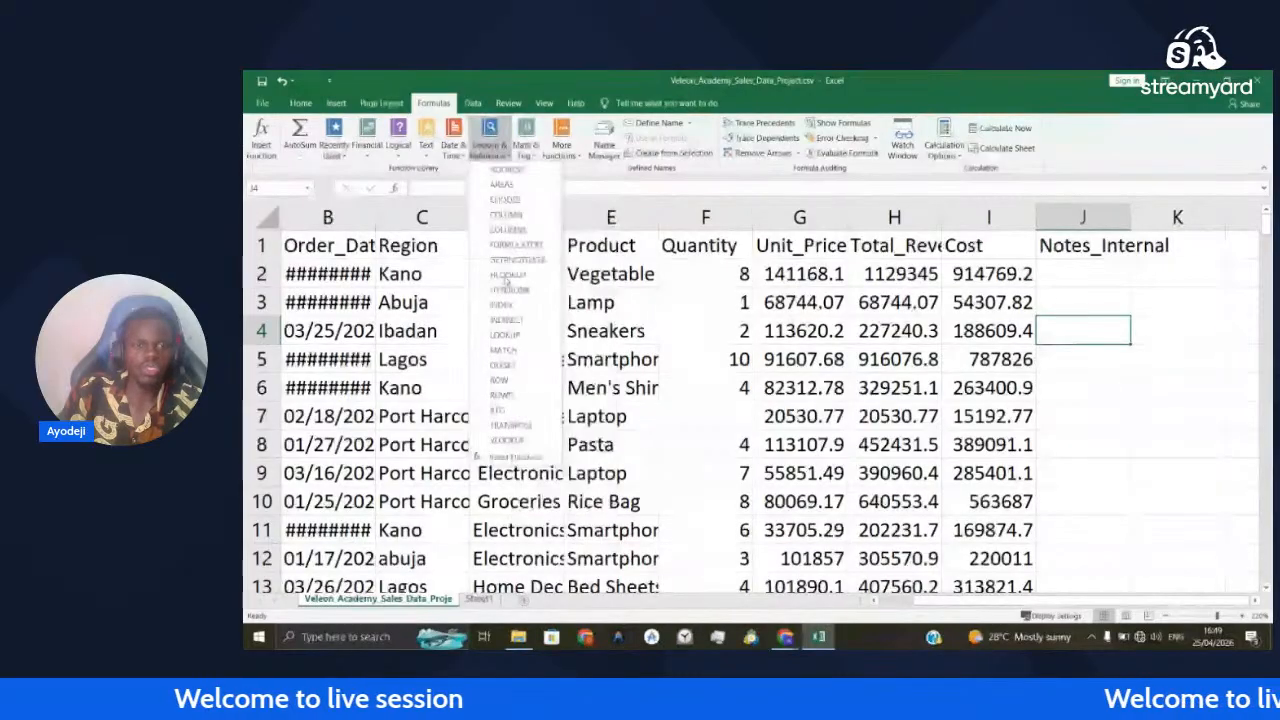
left_click(335, 153)
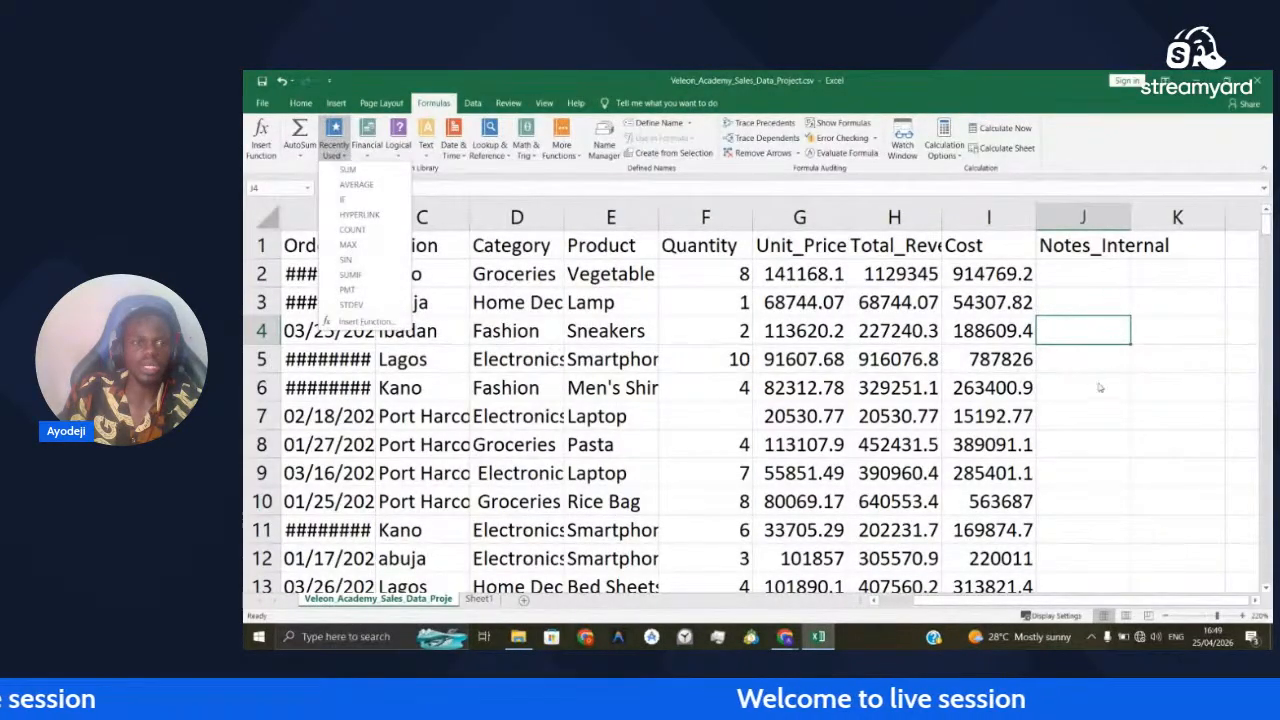
left_click(1096, 275)
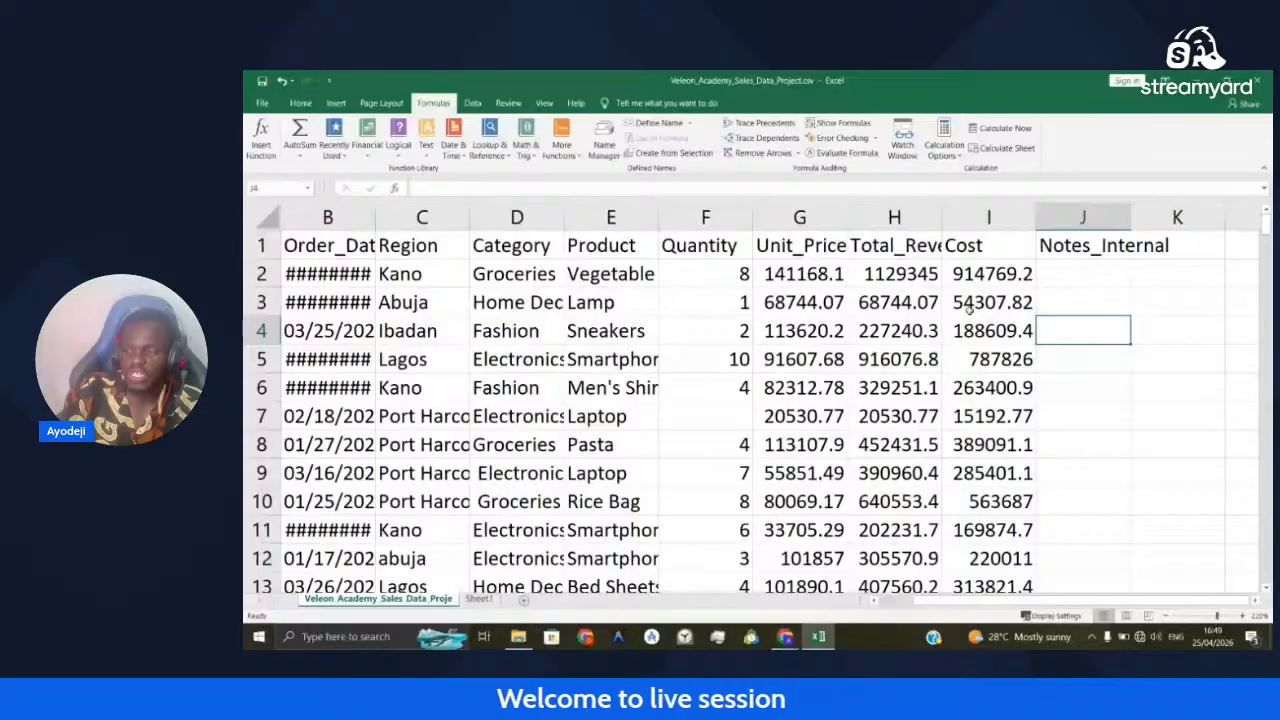
Write the formula =Sum(I2:I11) in cell J4 to add the first ten Cost values
double_click(1088, 329)
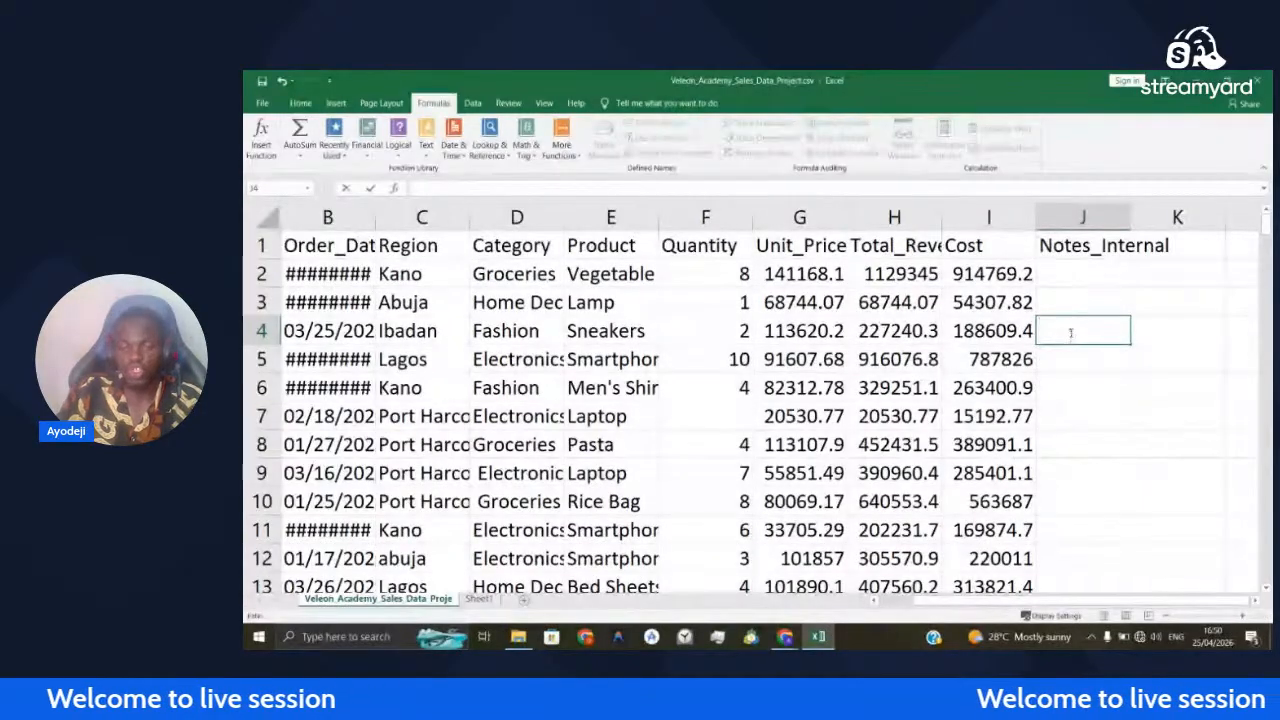
type("=S")
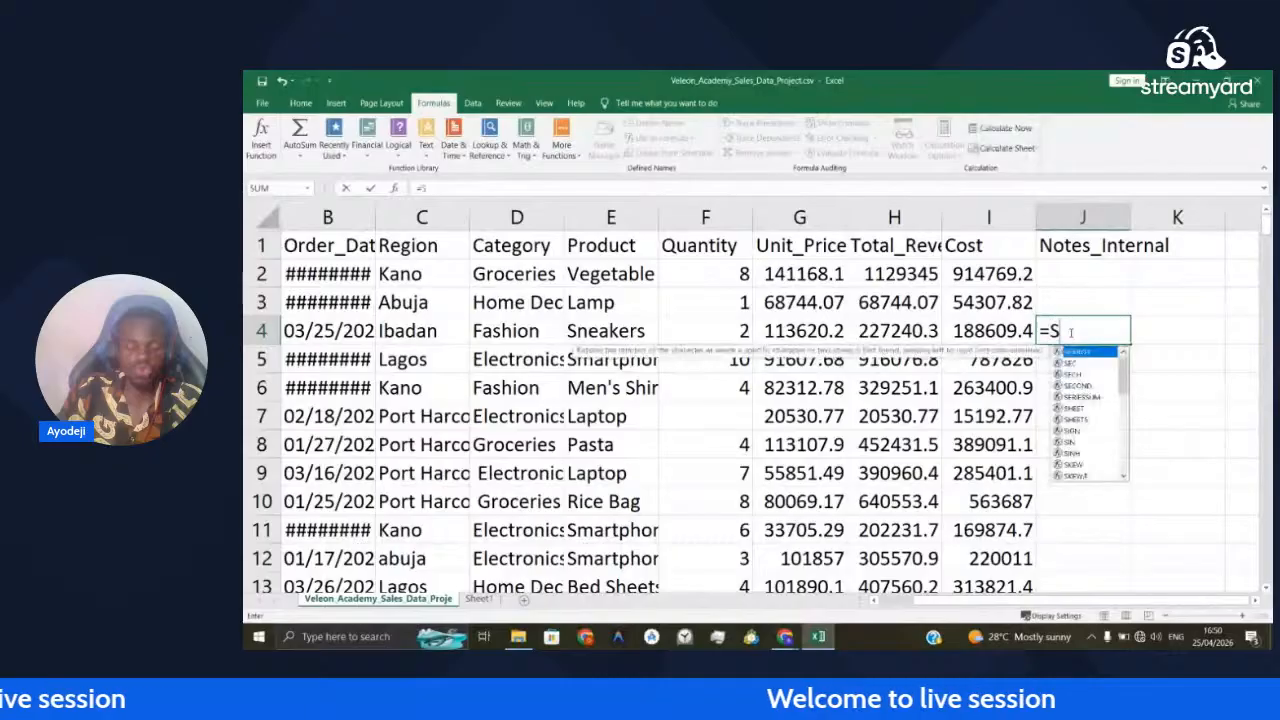
type("um")
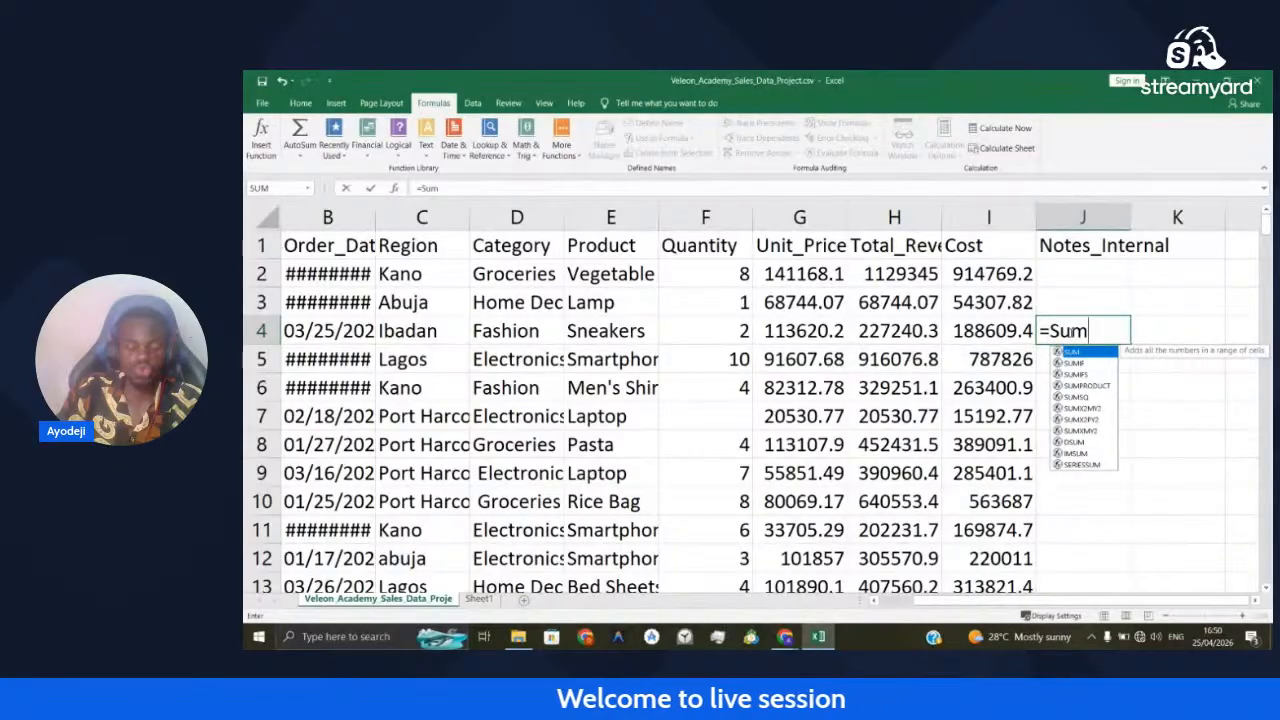
type("(")
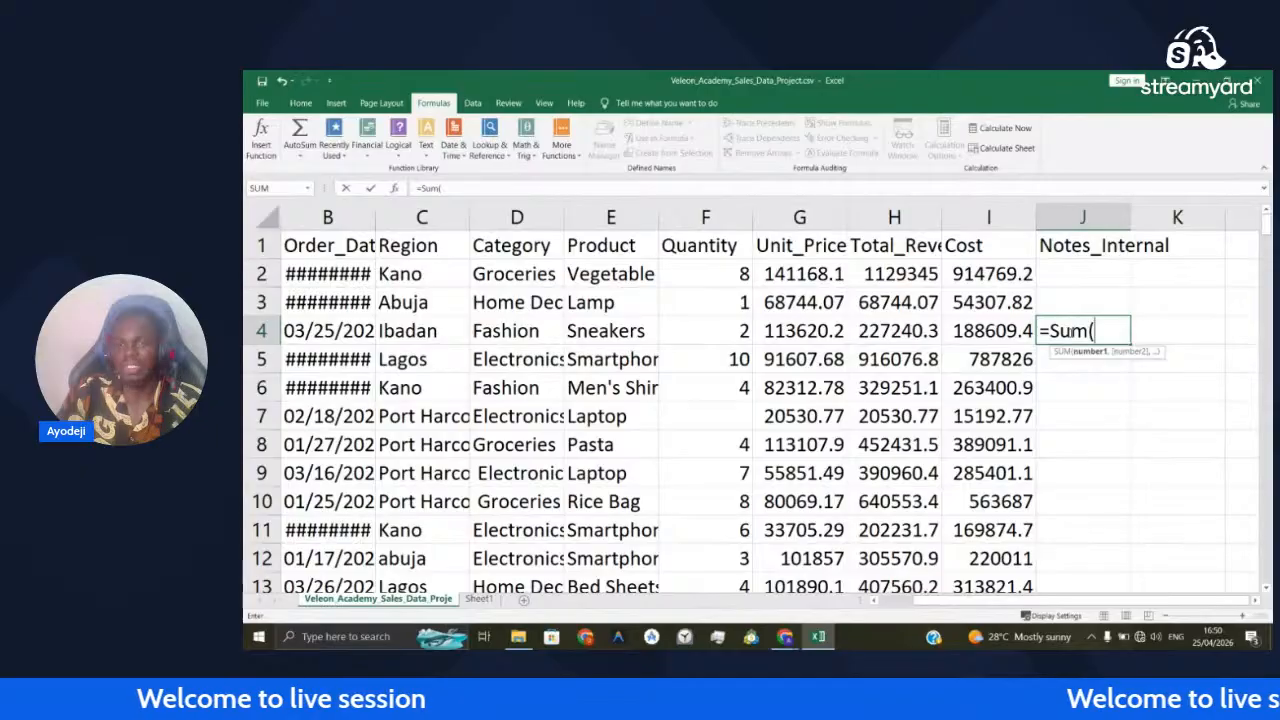
left_click(993, 275)
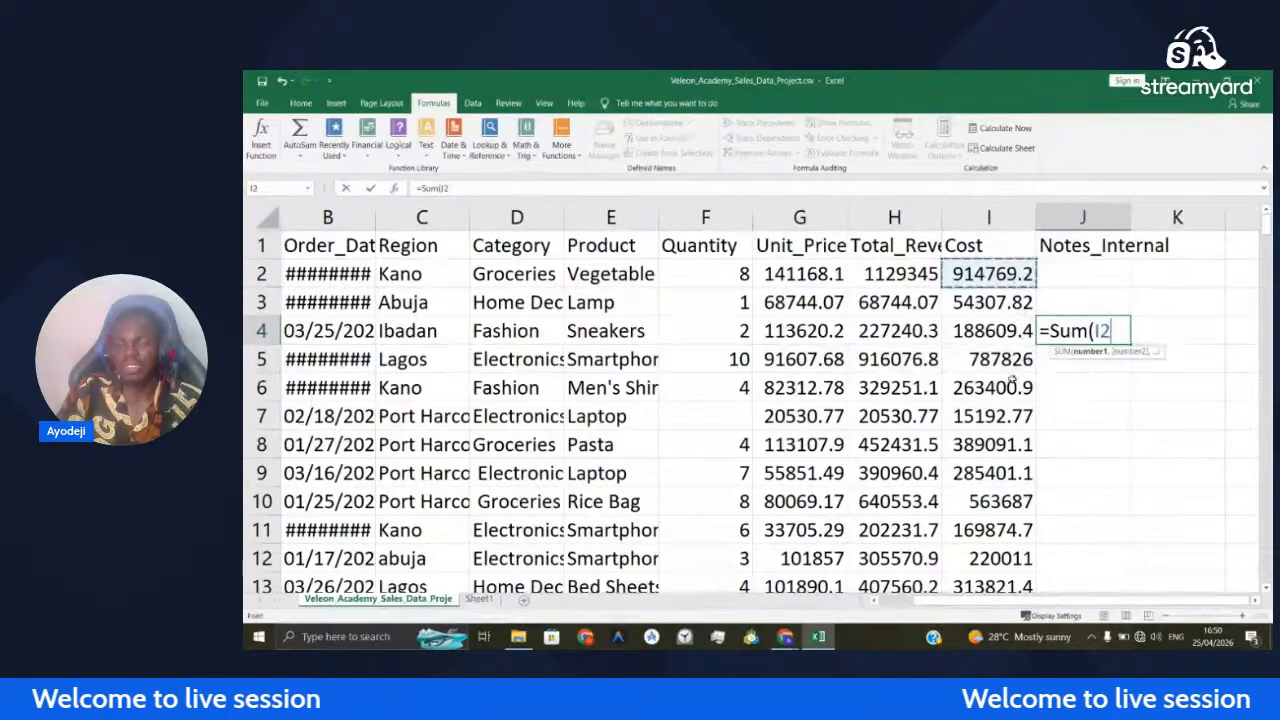
left_click(1017, 537, "shift")
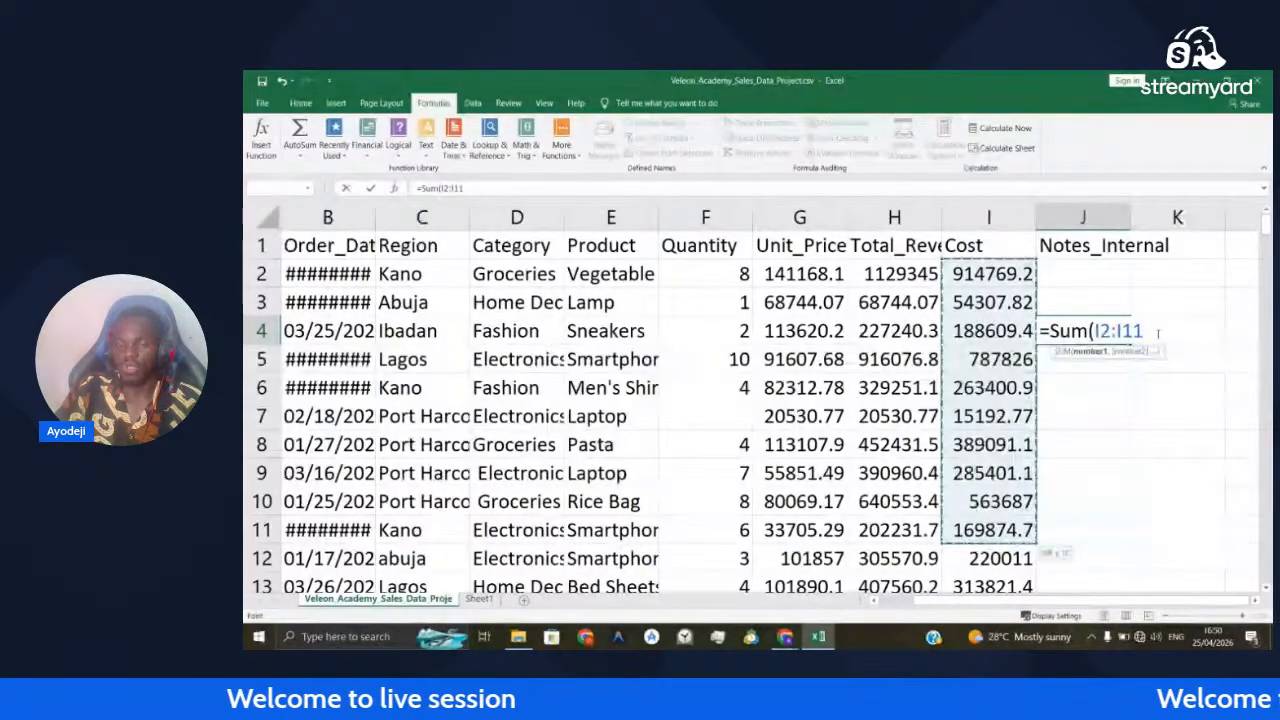
type(")")
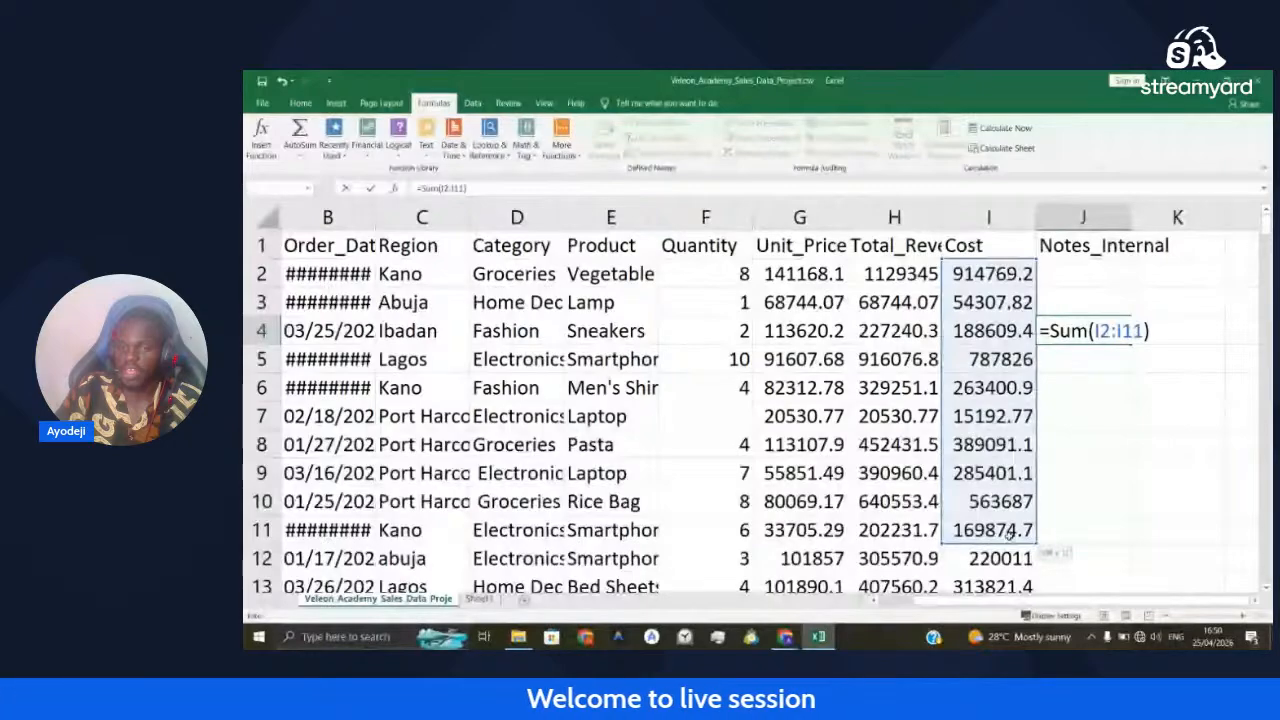
Erase the whole Sum formula from J4 and leave the cell empty
key("BackSpace")
key("BackSpace")
key("BackSpace")
key("BackSpace")
key("BackSpace")
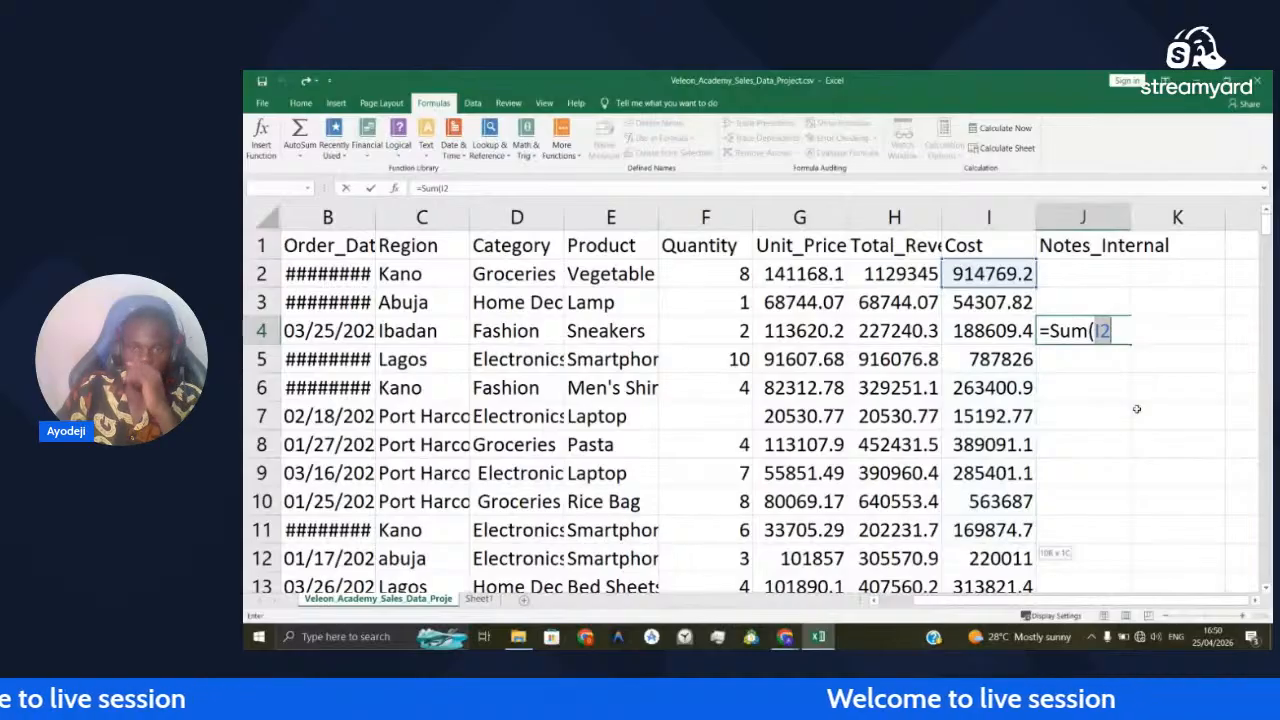
key("BackSpace")
key("BackSpace")
key("BackSpace")
key("BackSpace")
key("BackSpace")
key("BackSpace")
key("BackSpace")
key("Return")
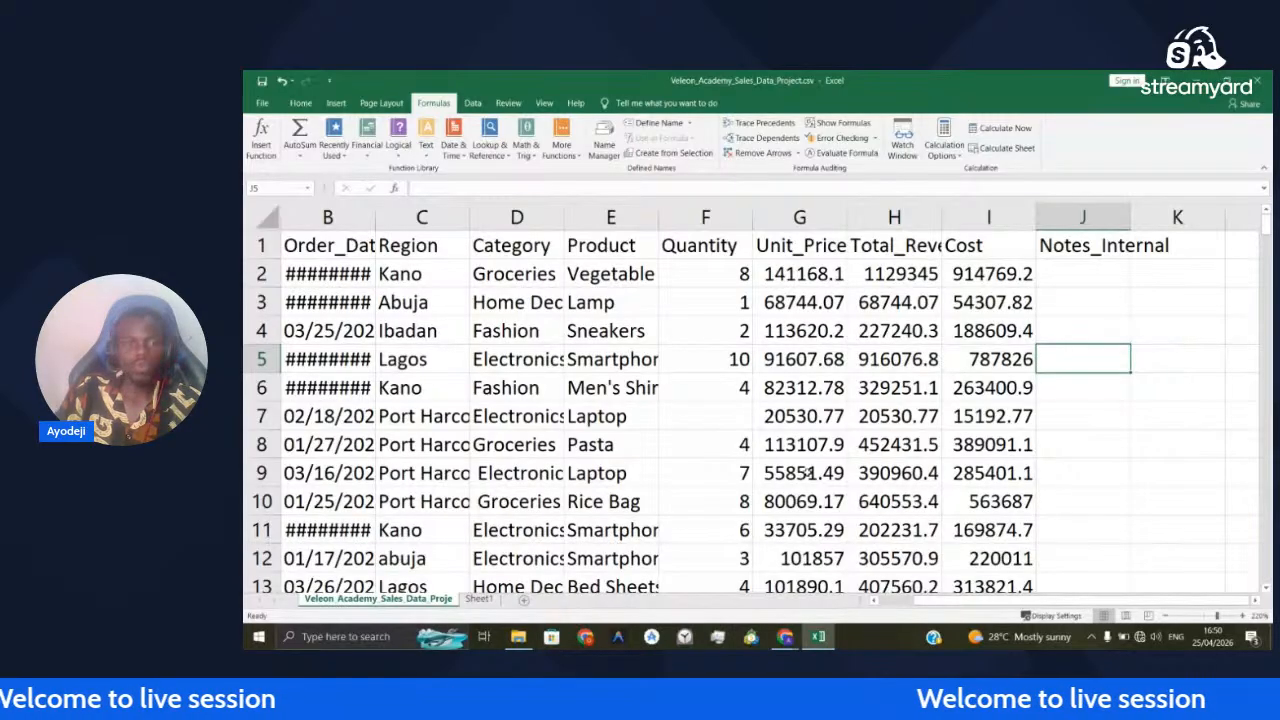
Return to the sales worksheet and examine the Quantity, Order_Date and Product headers, the Order_ID column and the rows below
key("alt+Tab")
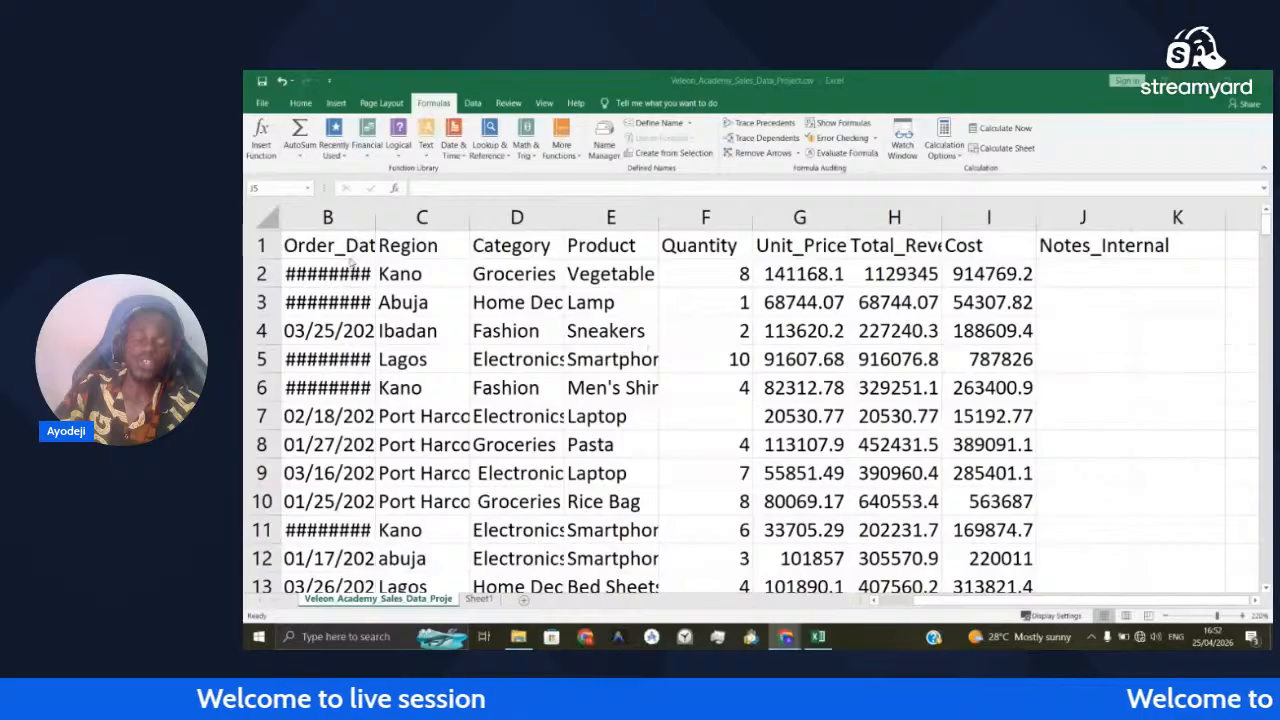
left_click(740, 245)
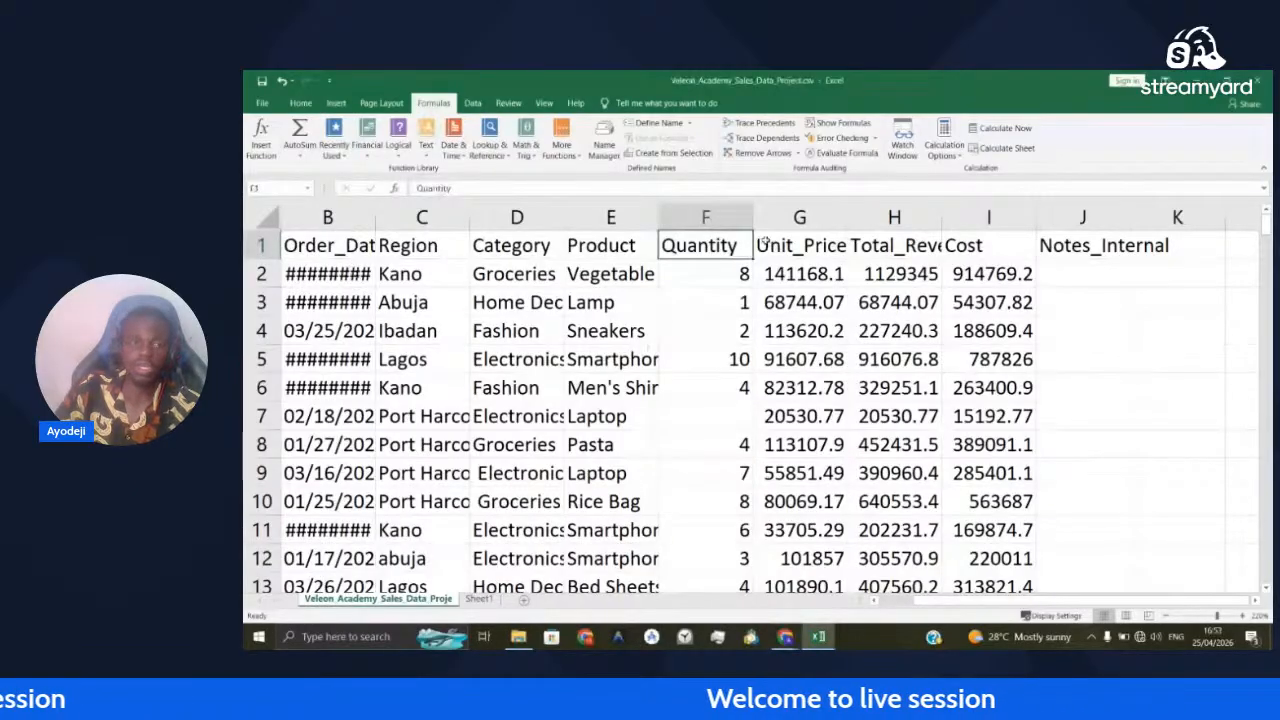
left_click(340, 254)
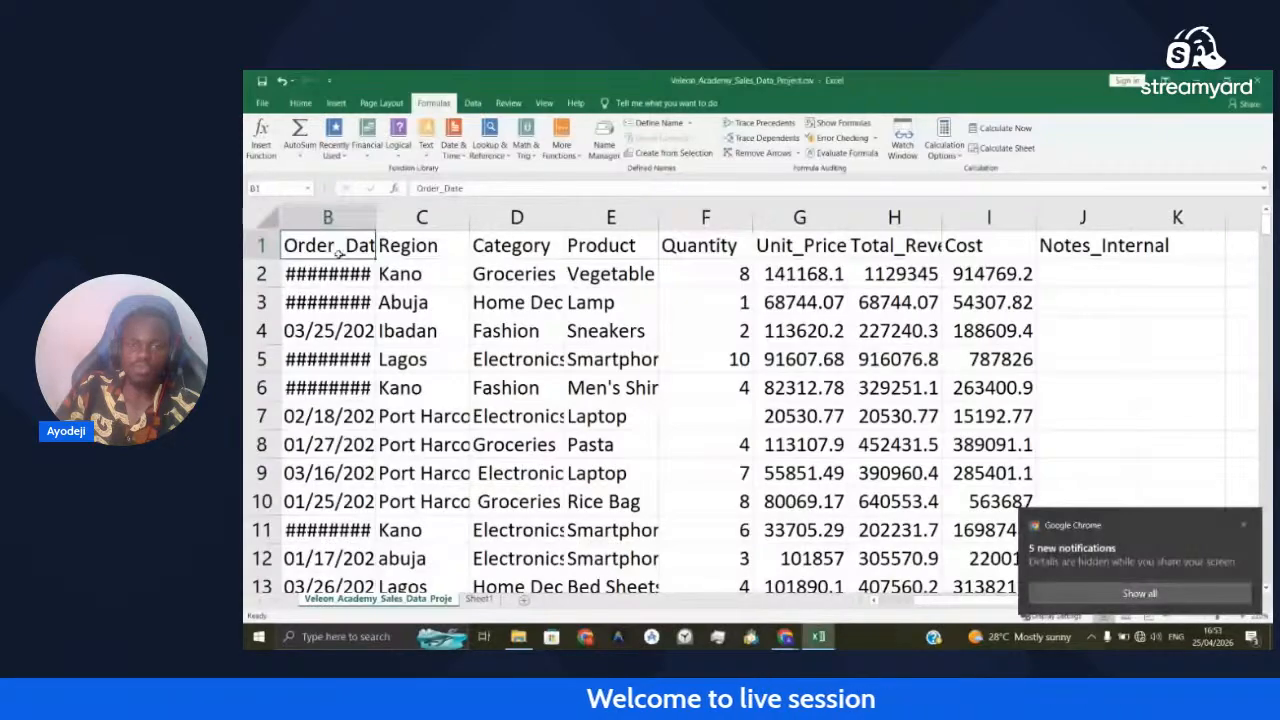
left_click(612, 248)
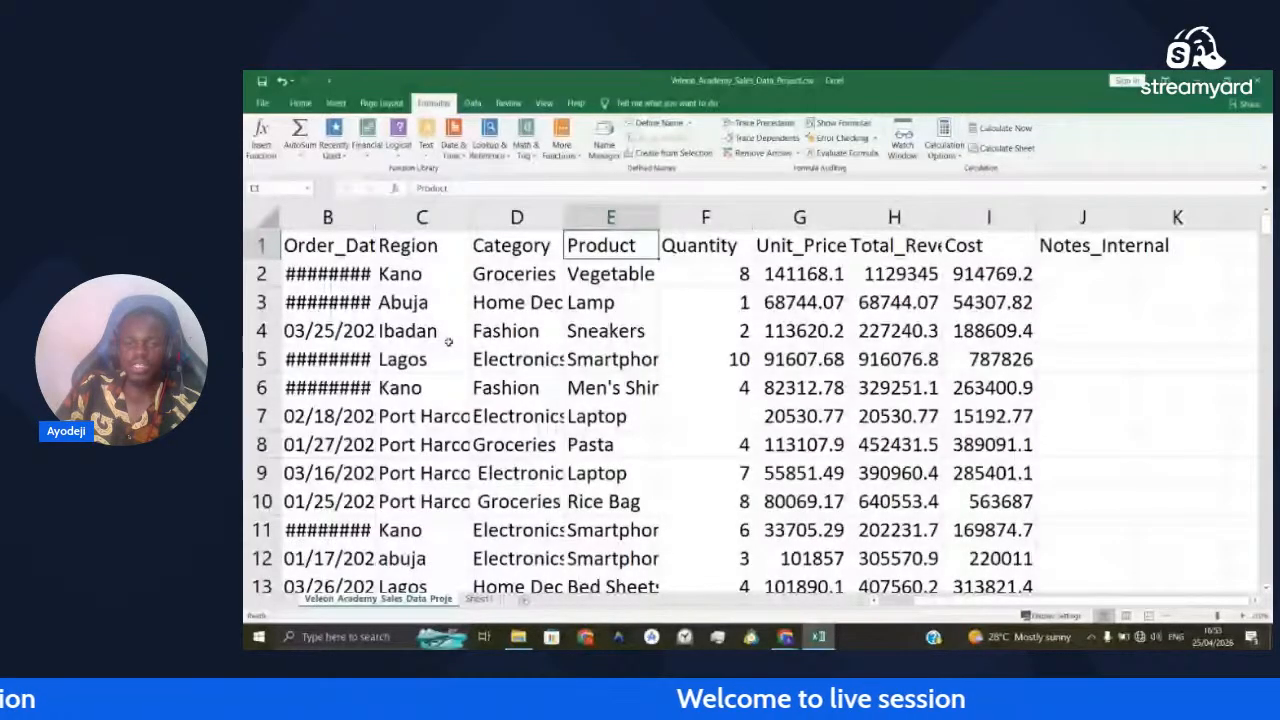
scroll(449, 342, "left", 1)
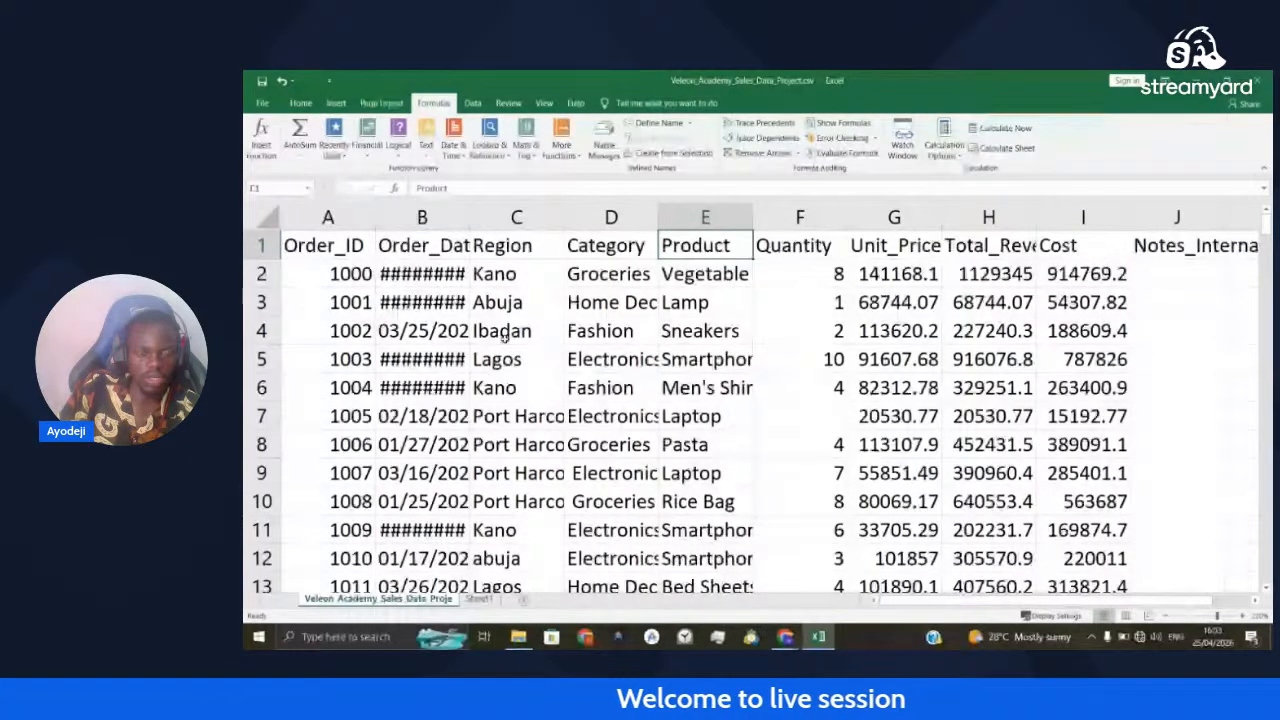
scroll(504, 337, "down", 1)
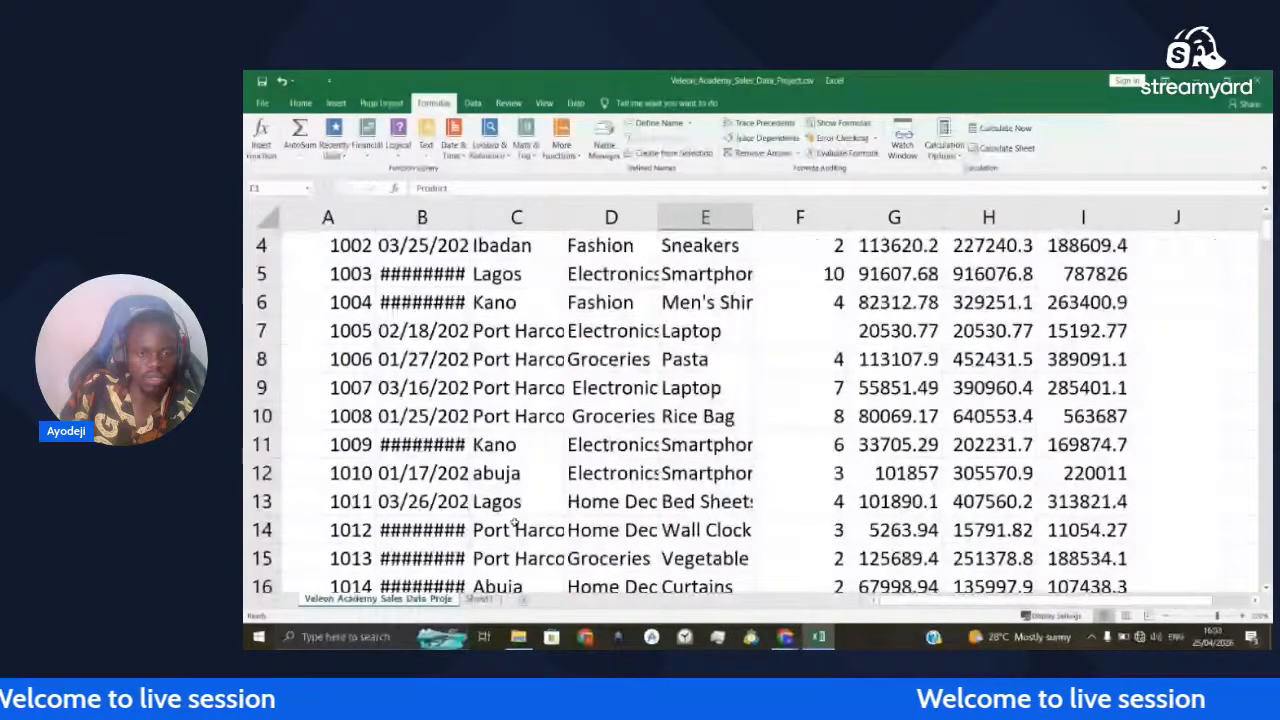
Freeze the header row of the sales worksheet so it stays in view above the data
key("ctrl+Home")
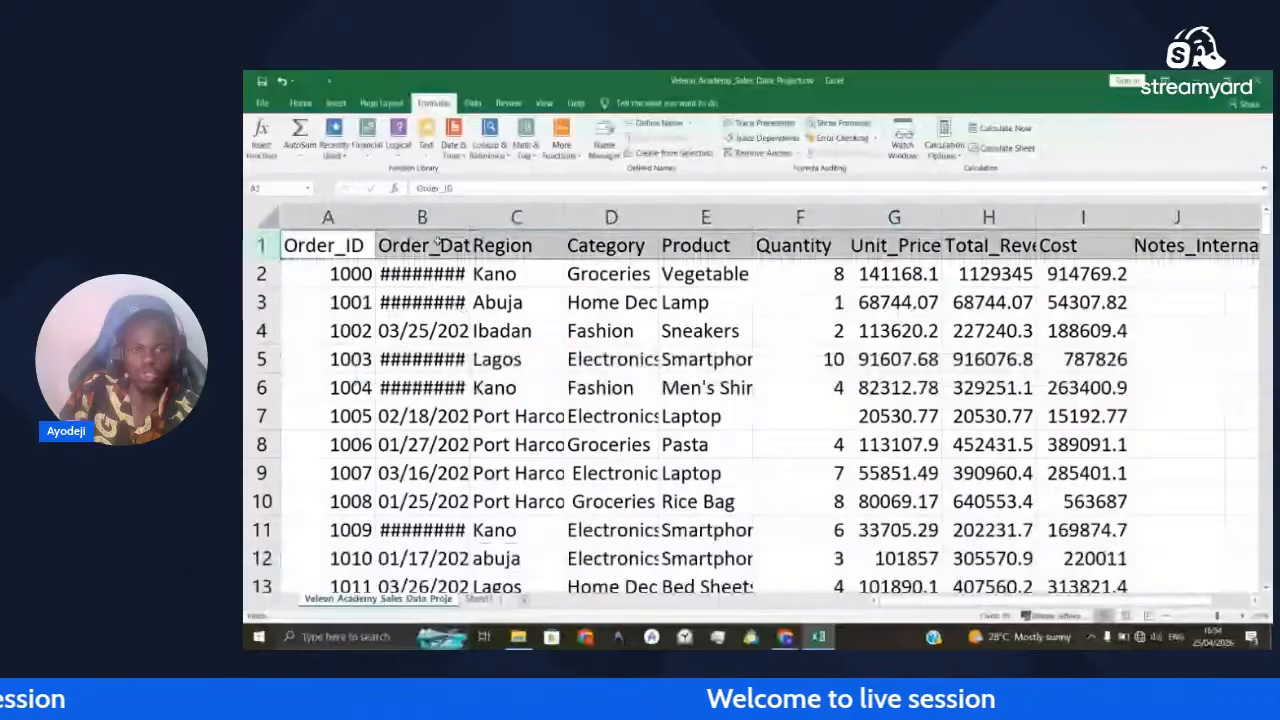
left_click(337, 104)
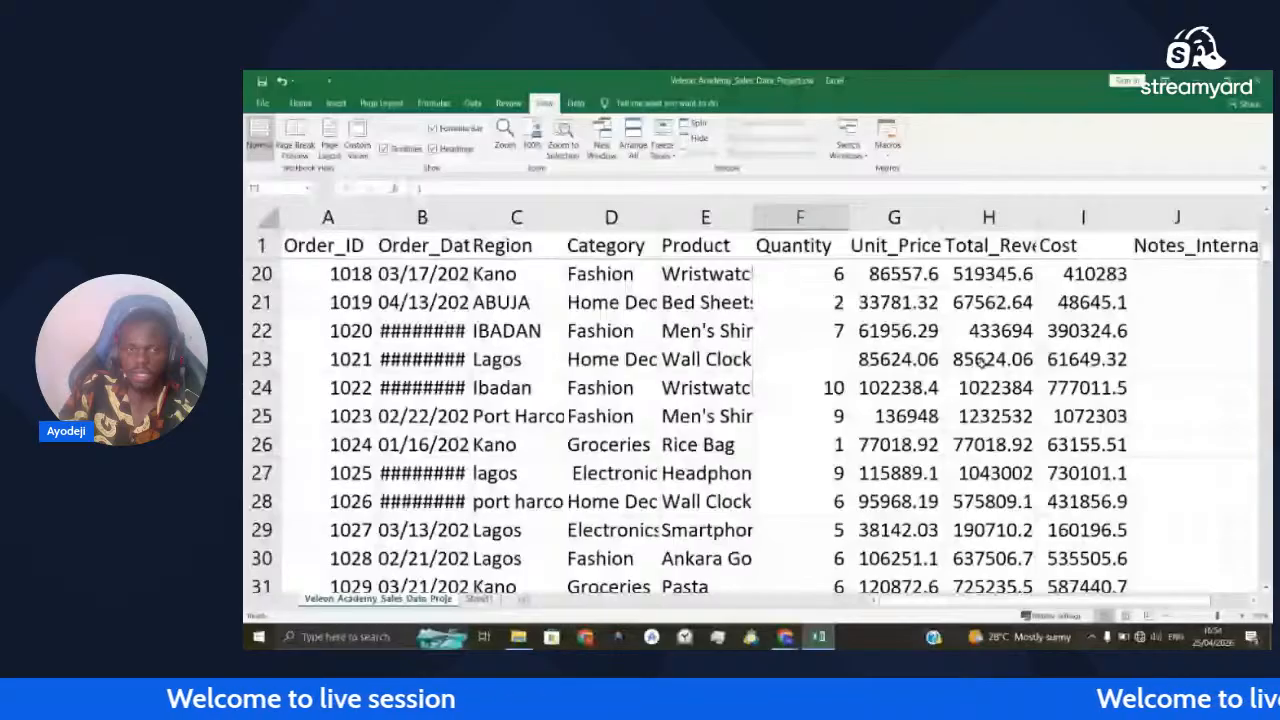
scroll(870, 322, "up", 6)
left_click(864, 391)
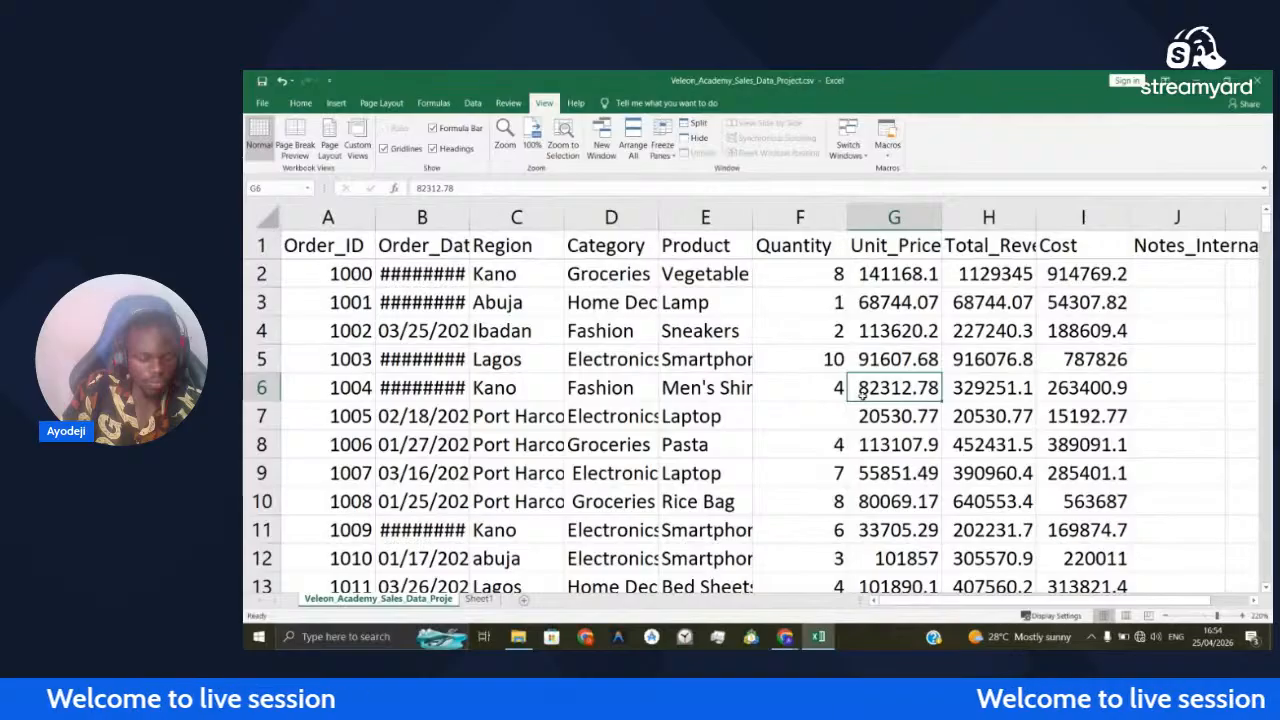
Autofit the Quantity column's width to the content of cell F8 only
key("alt+h")
key("h")
key("Escape")
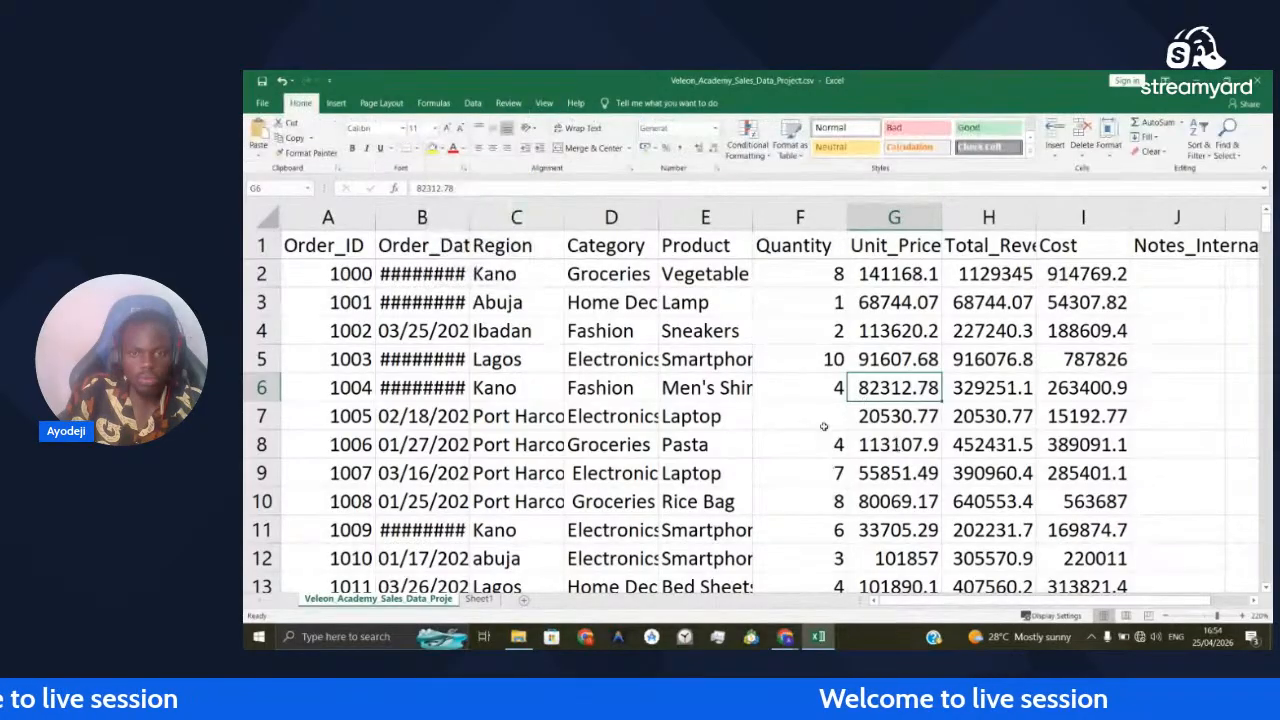
left_click(758, 437)
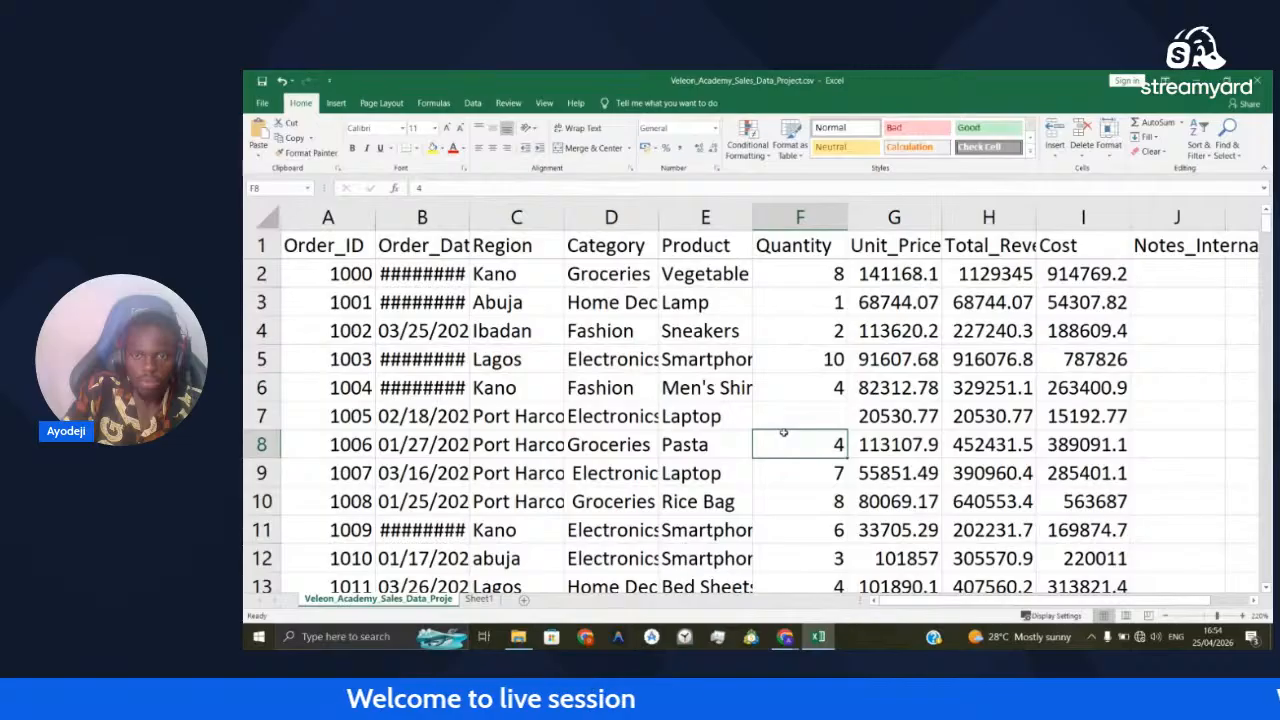
key("alt+h")
key("o")
key("i")
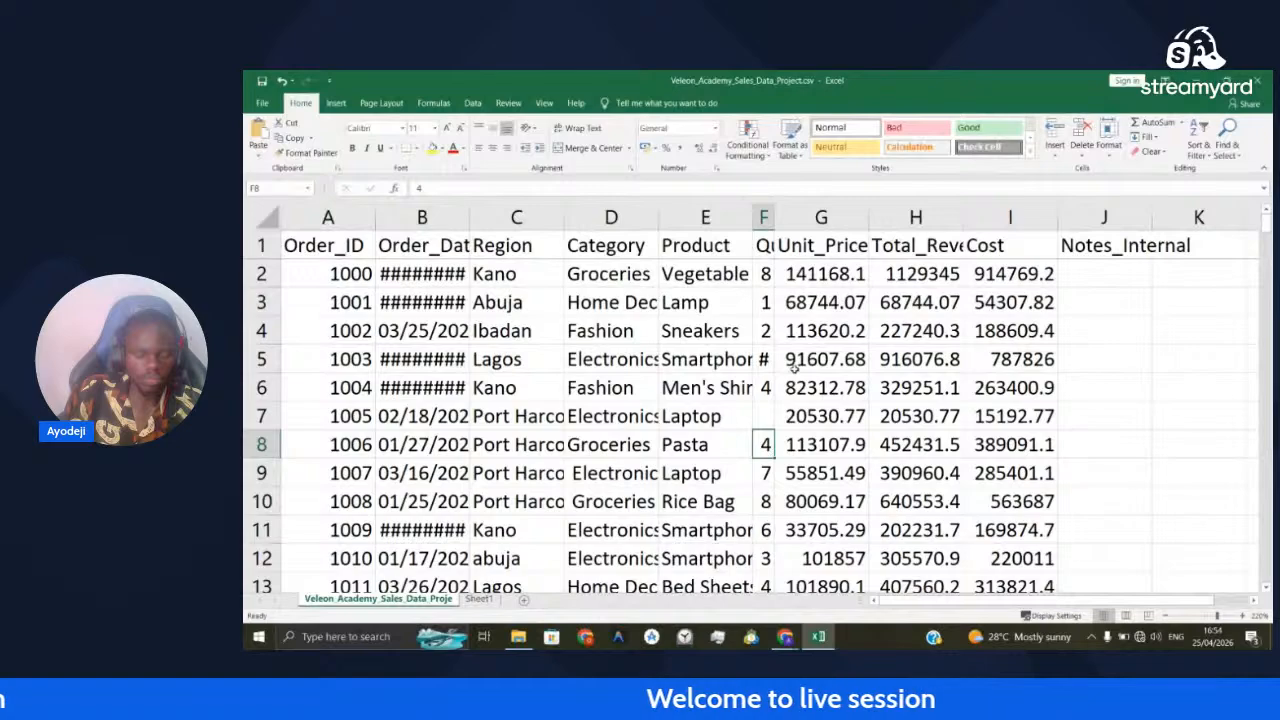
Select the whole sales table and autofit all of its columns to their contents
left_click(793, 368)
key("ctrl+a")
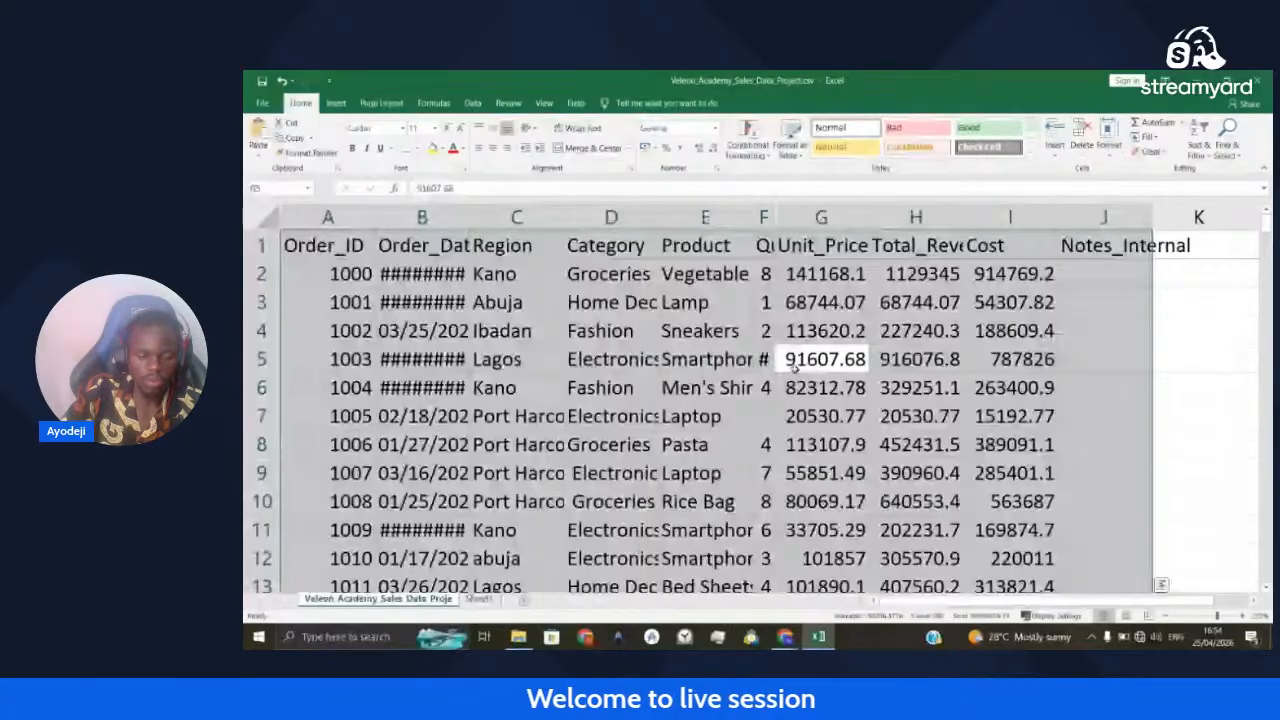
key("alt")
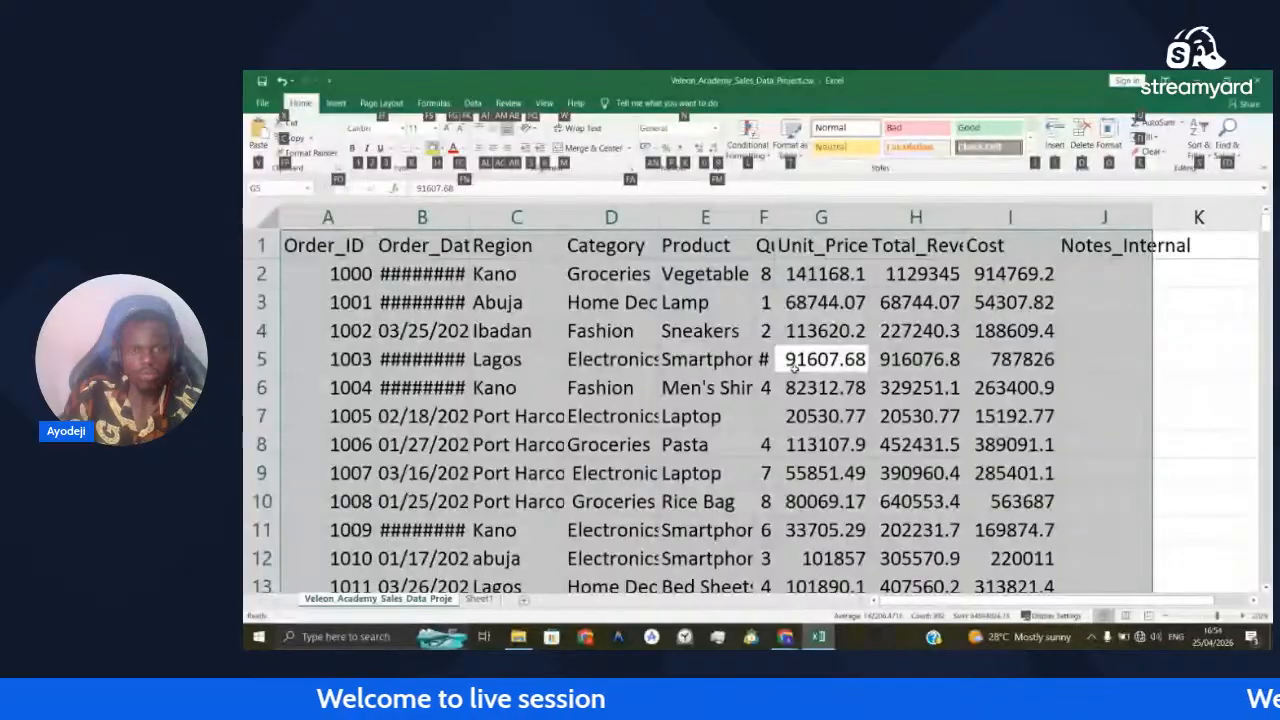
left_click(705, 387)
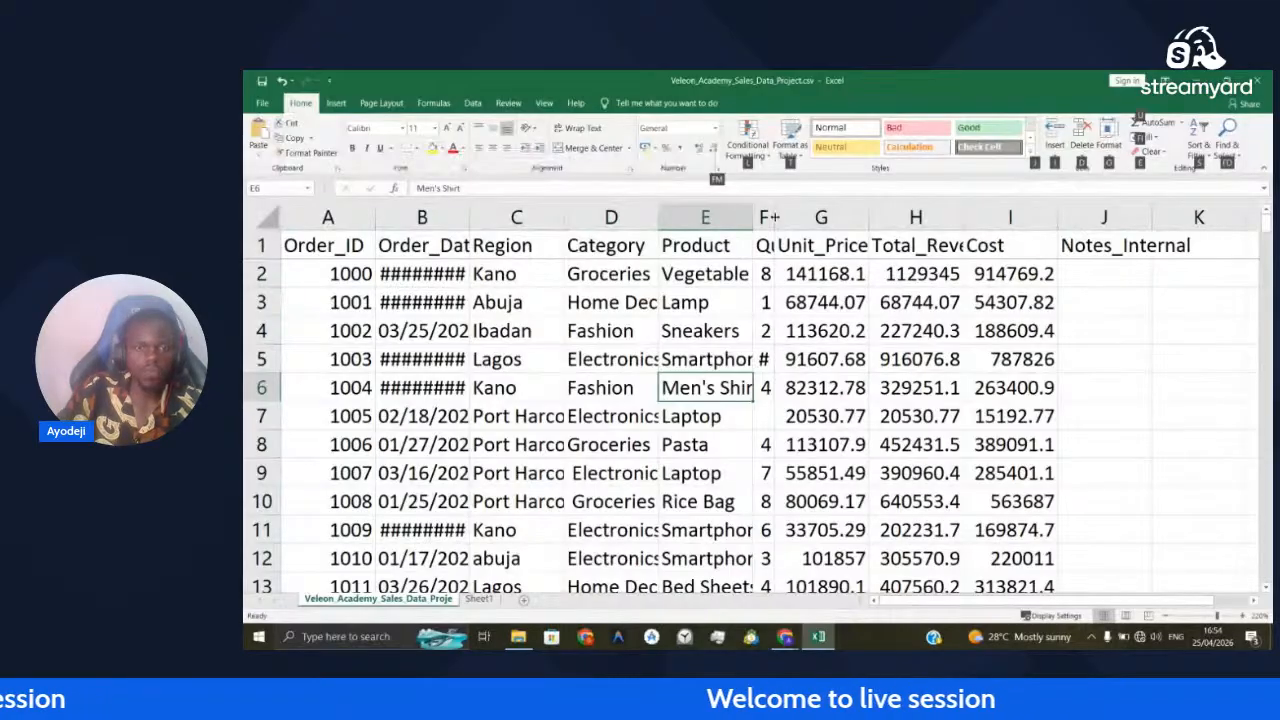
double_click(774, 217)
left_click(700, 388)
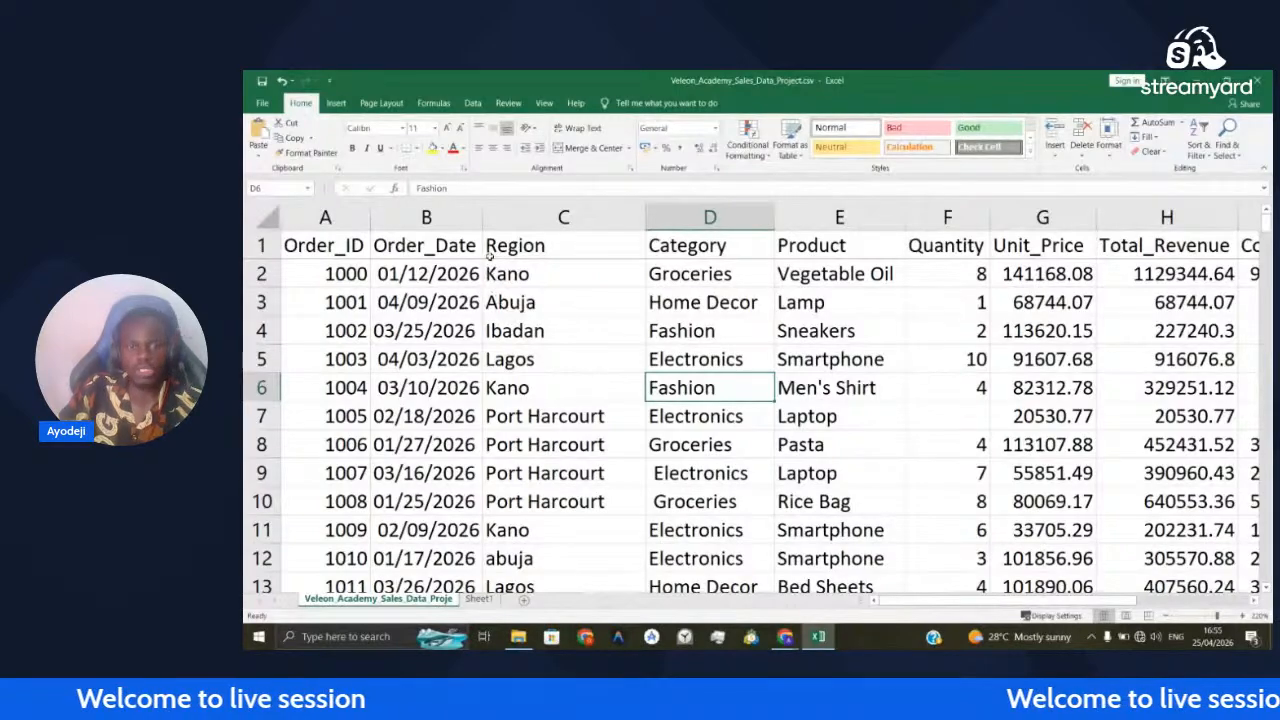
Change the Region entry in cell C12 to the abbreviation abj
scroll(560, 450, "down", 1)
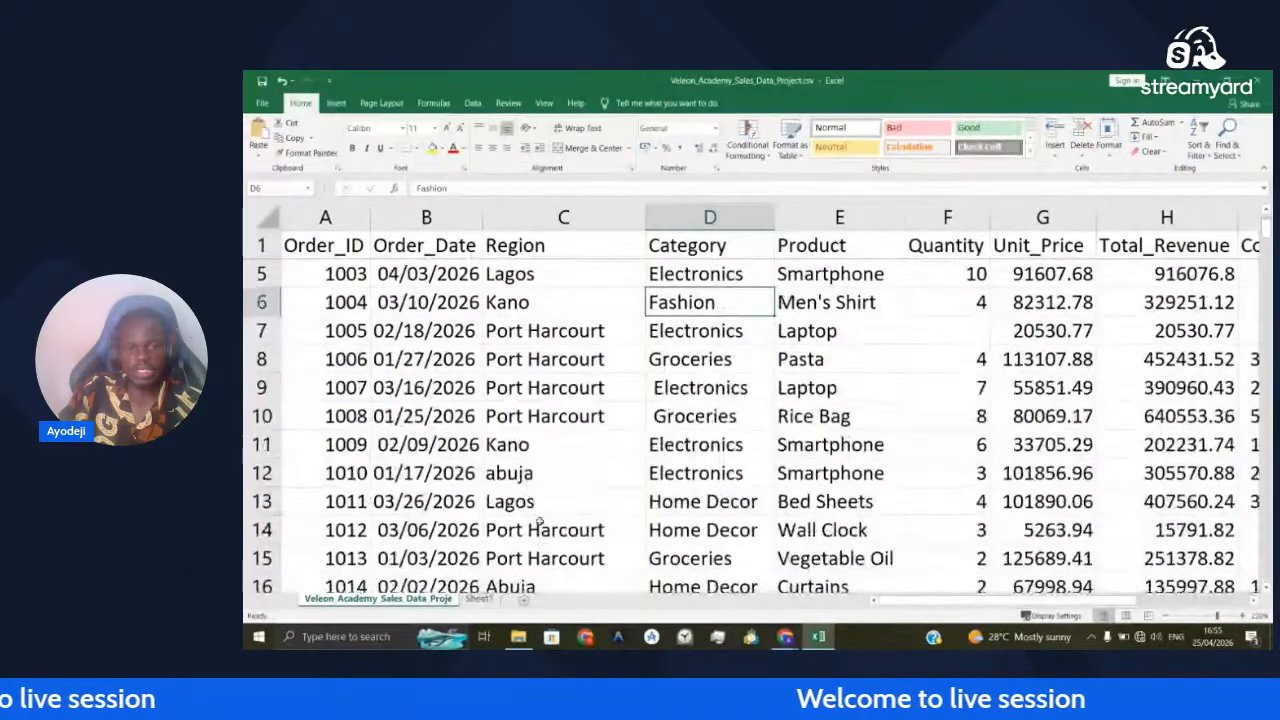
left_click(490, 476)
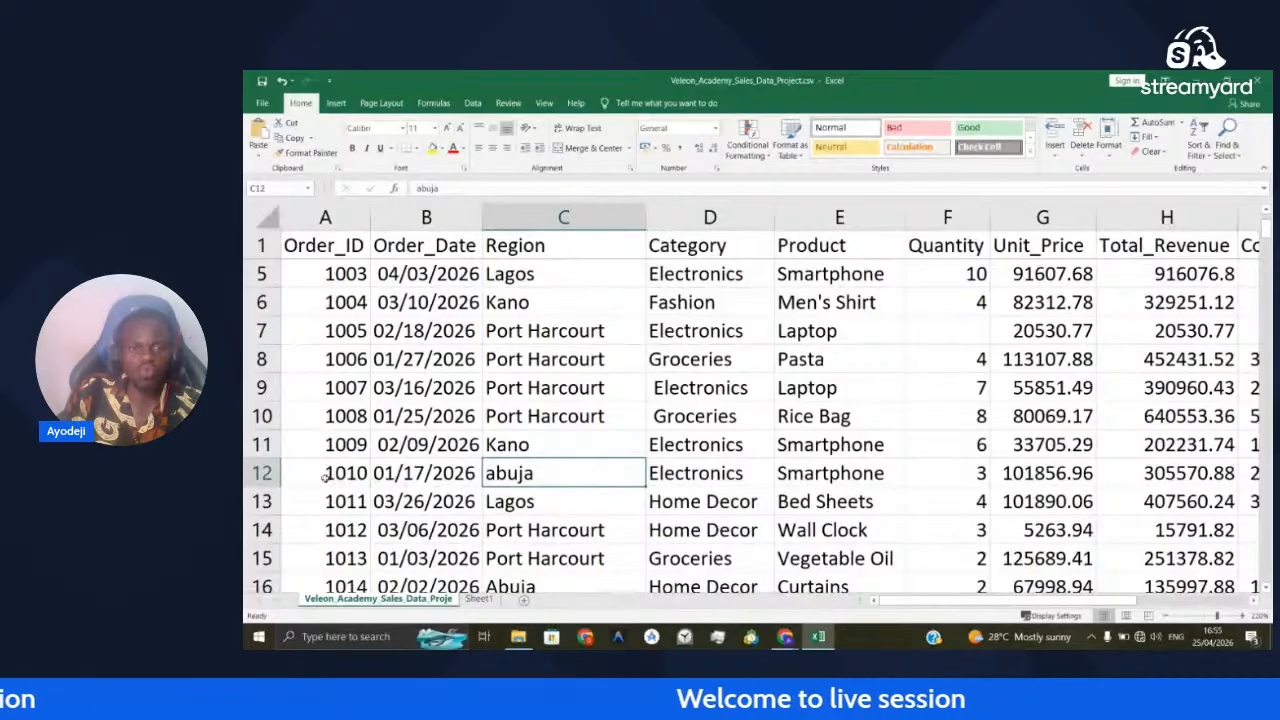
left_click(268, 473)
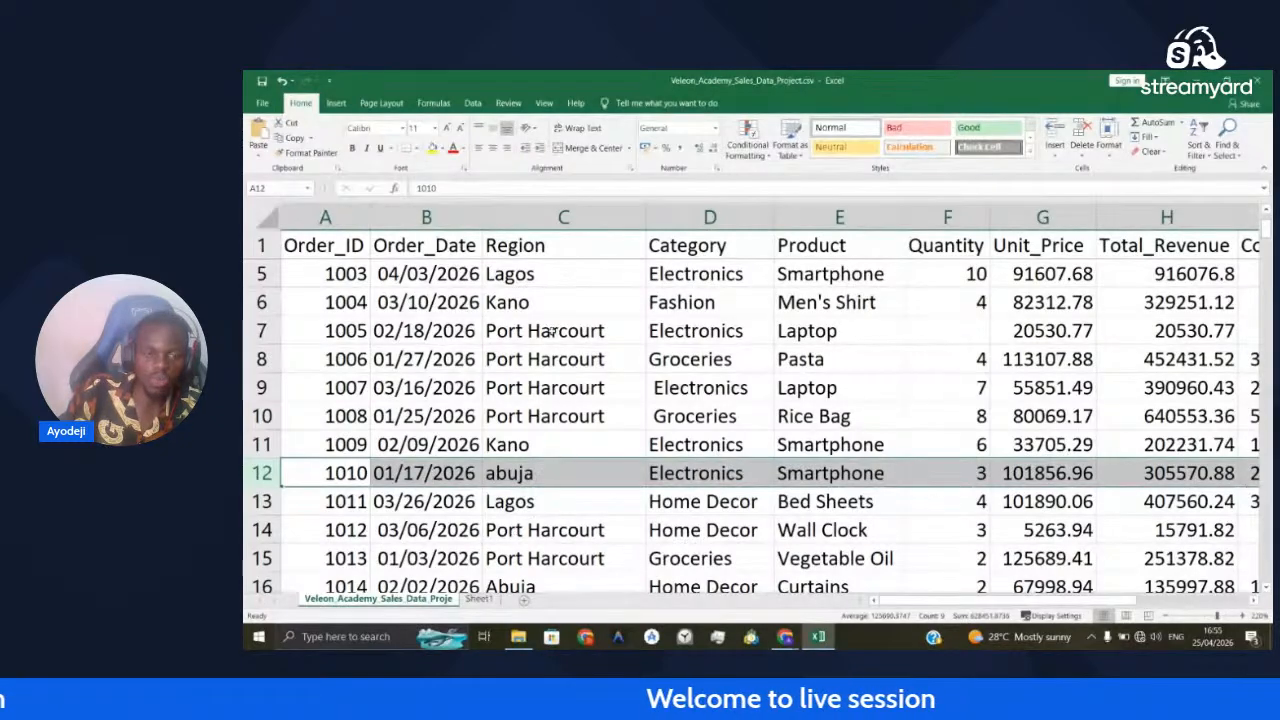
left_click(552, 476)
double_click(552, 476)
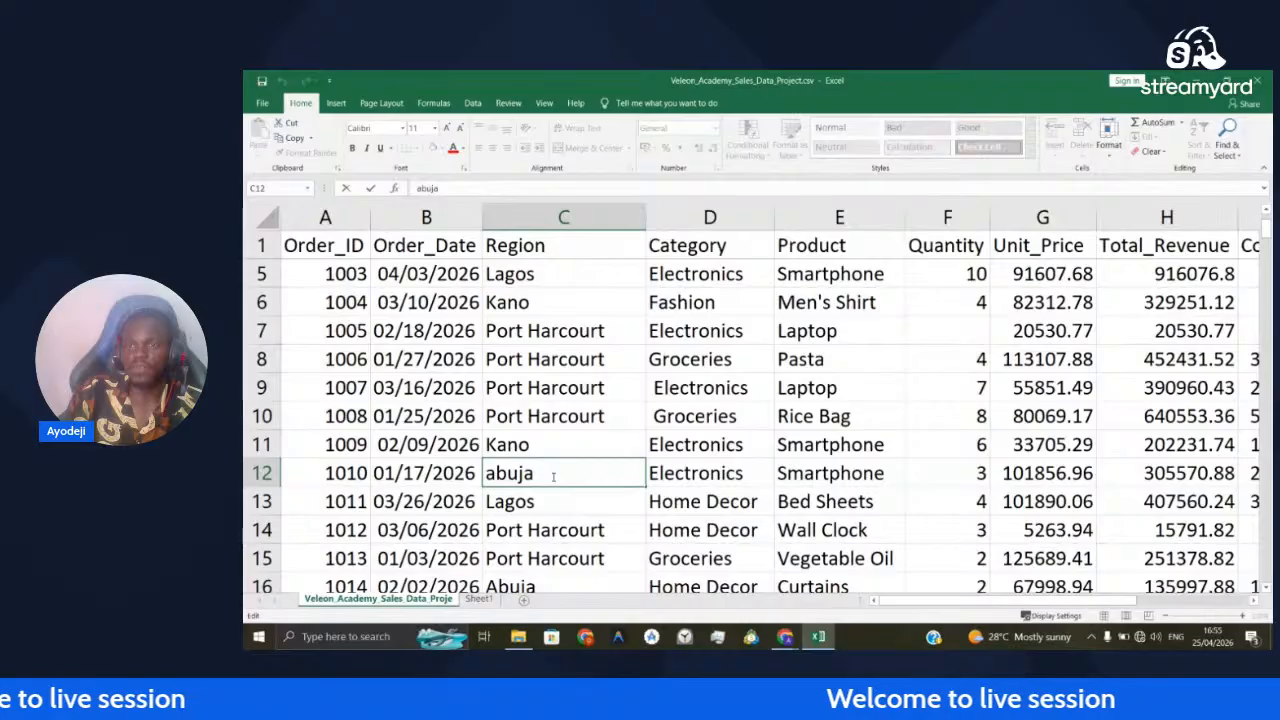
key("BackSpace")
key("BackSpace")
key("BackSpace")
type("j")
Add a filter to the Region column to examine its distinct values, and undo both the filter and the C12 edit
left_click(563, 217)
left_click(1197, 150)
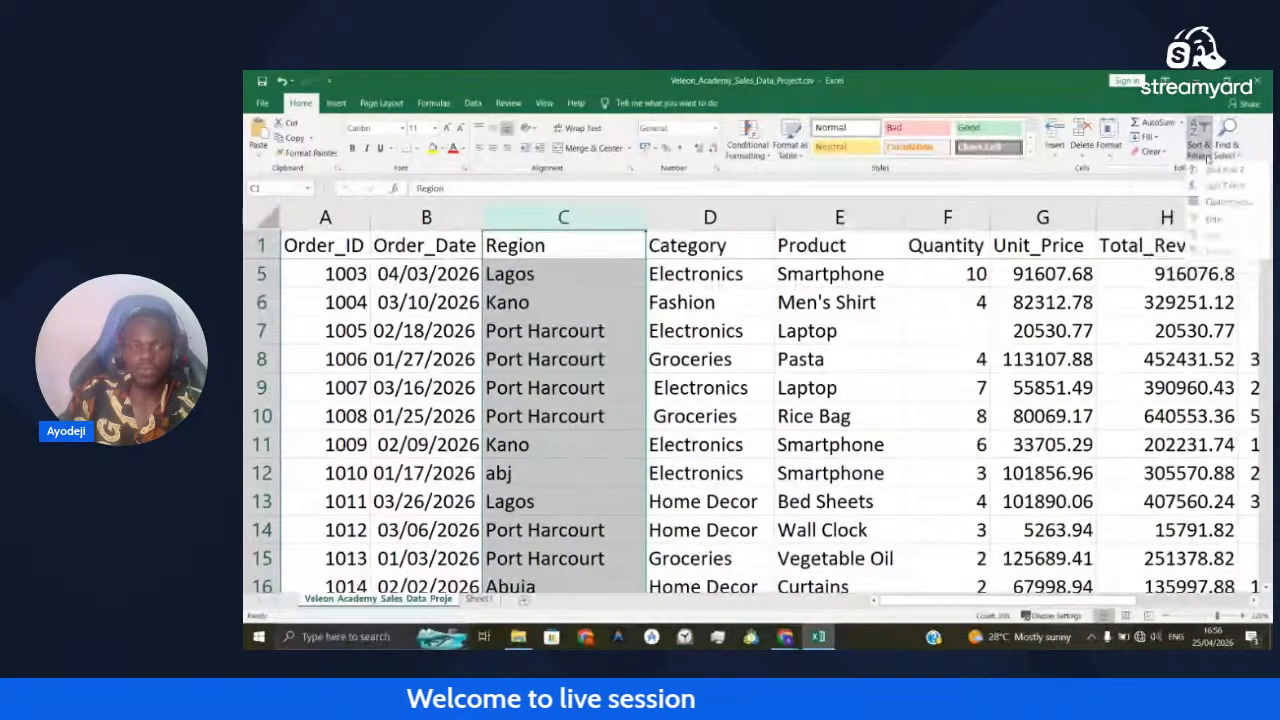
left_click(1214, 219)
left_click(637, 252)
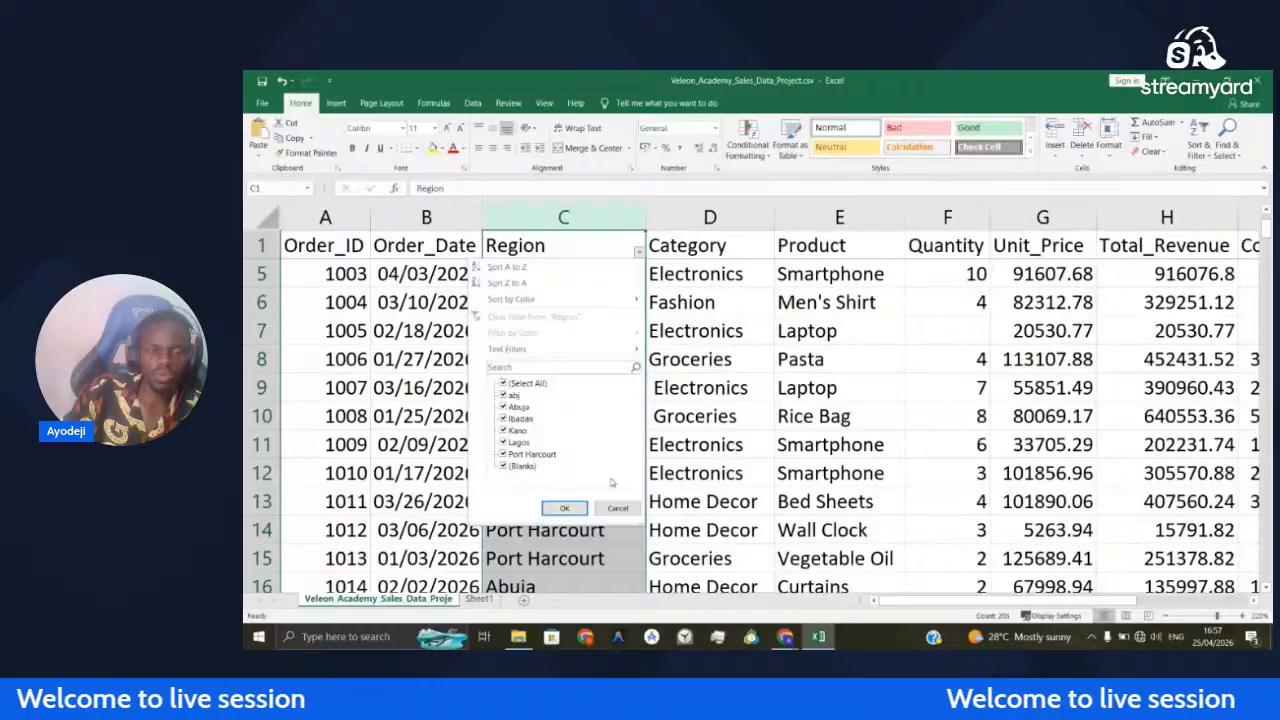
left_click(617, 508)
left_click(563, 445)
key("ctrl+z")
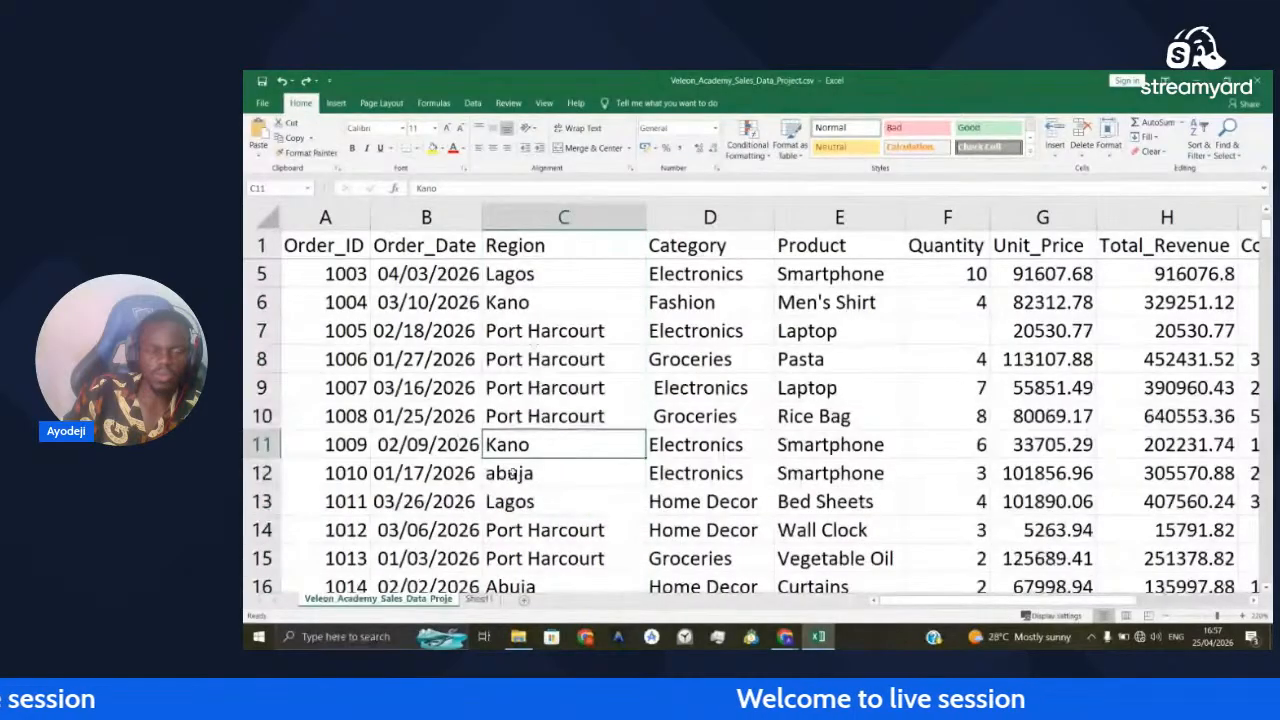
Examine the Region entries further down, the Category and Unit_Price values, and the columns across to Cost
scroll(562, 300, "down", 4)
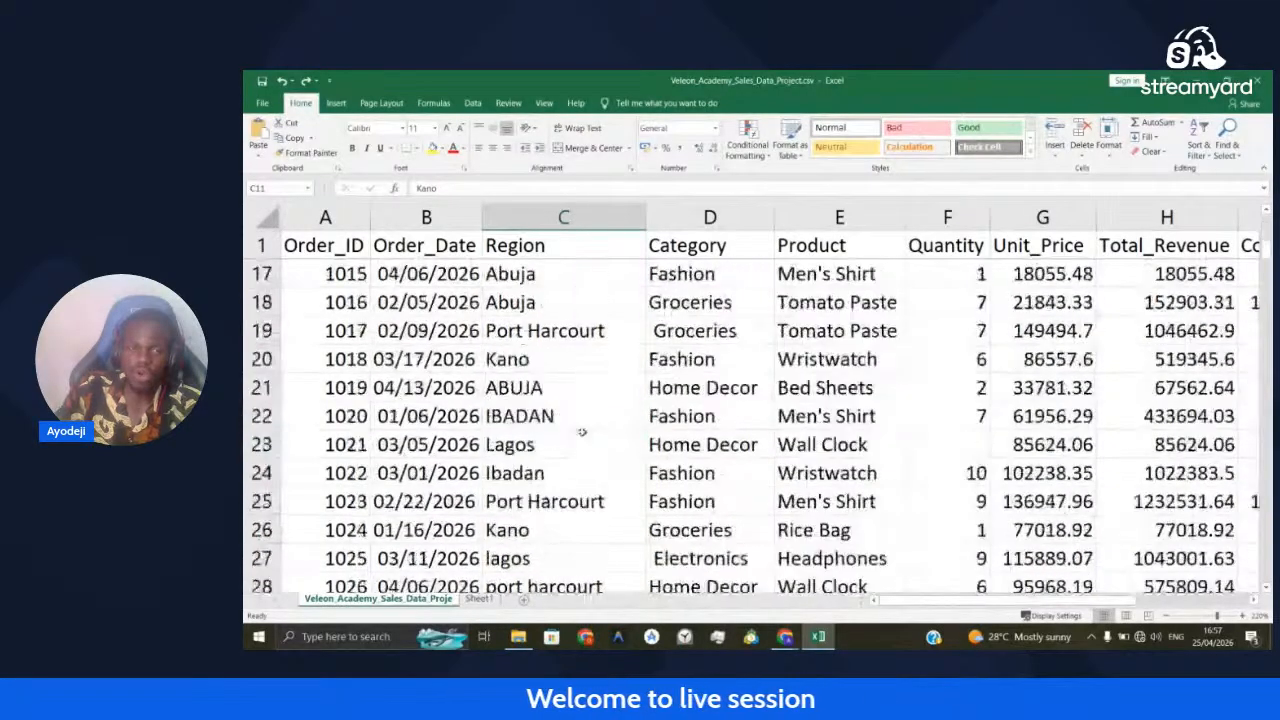
scroll(575, 352, "up", 5)
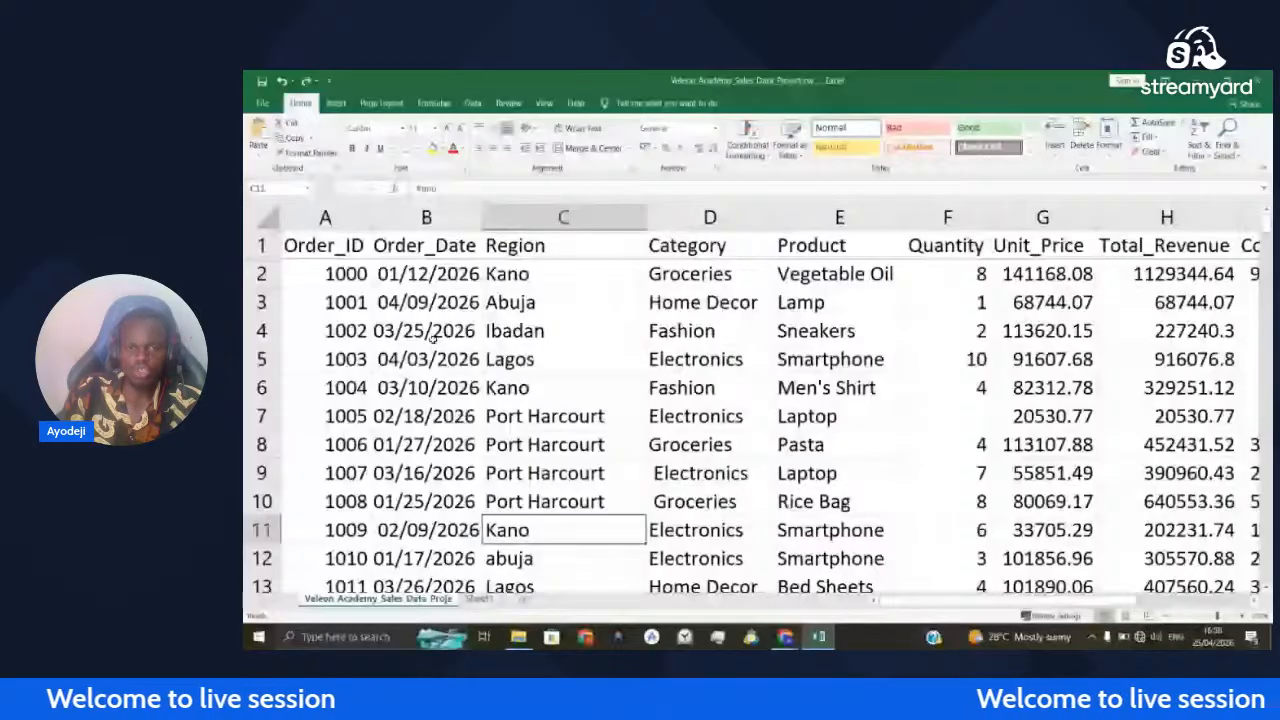
key("ctrl+Up")
left_click(664, 484)
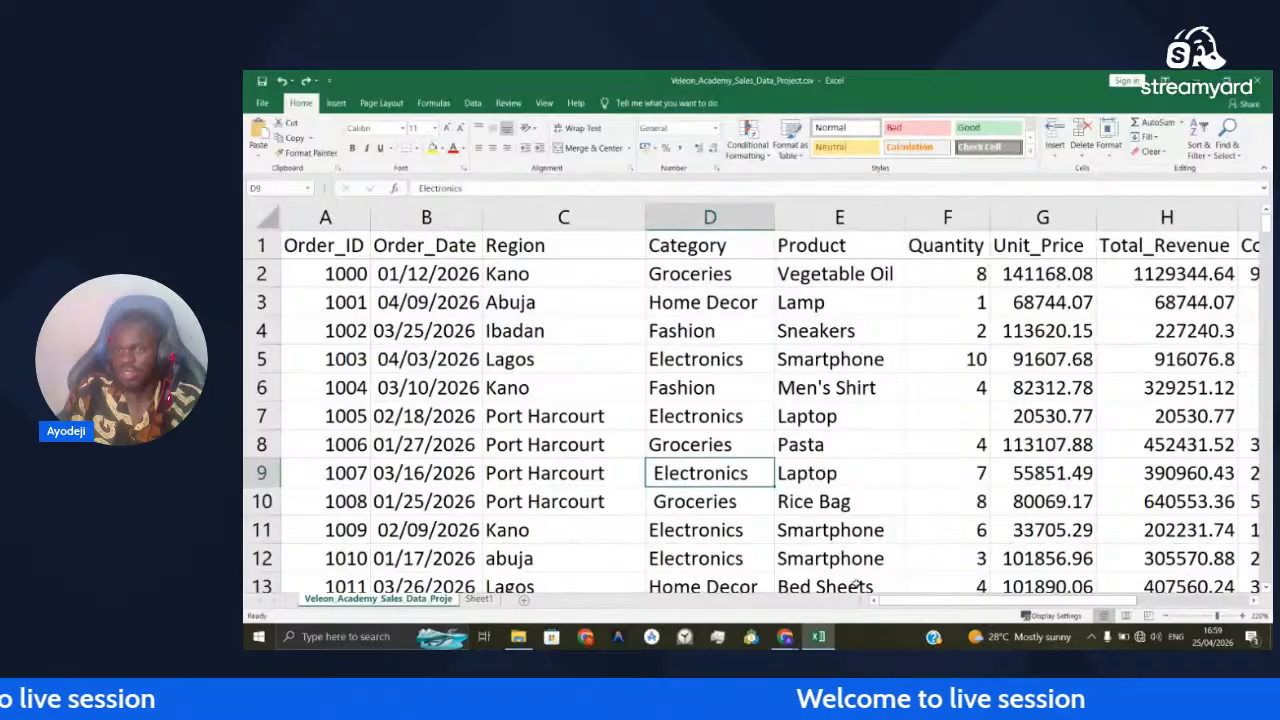
left_click(1043, 274)
left_click_drag(1076, 600, 1117, 597)
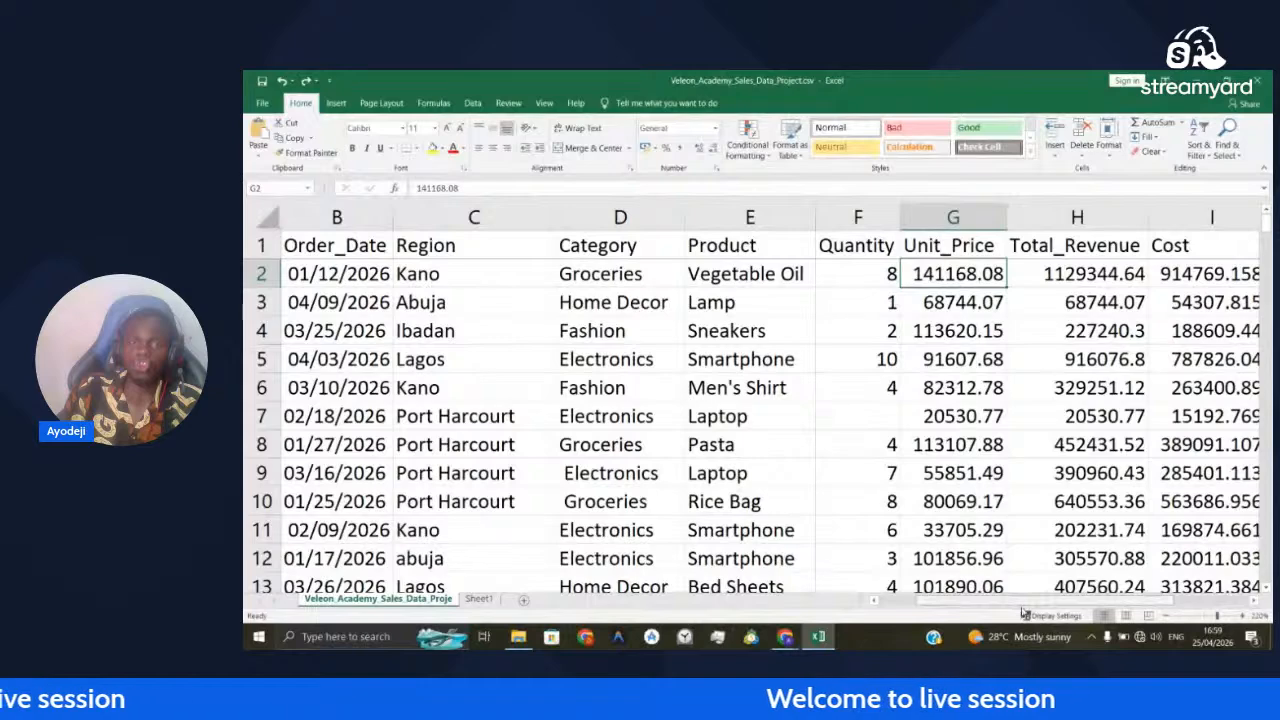
left_click_drag(1022, 604, 975, 604)
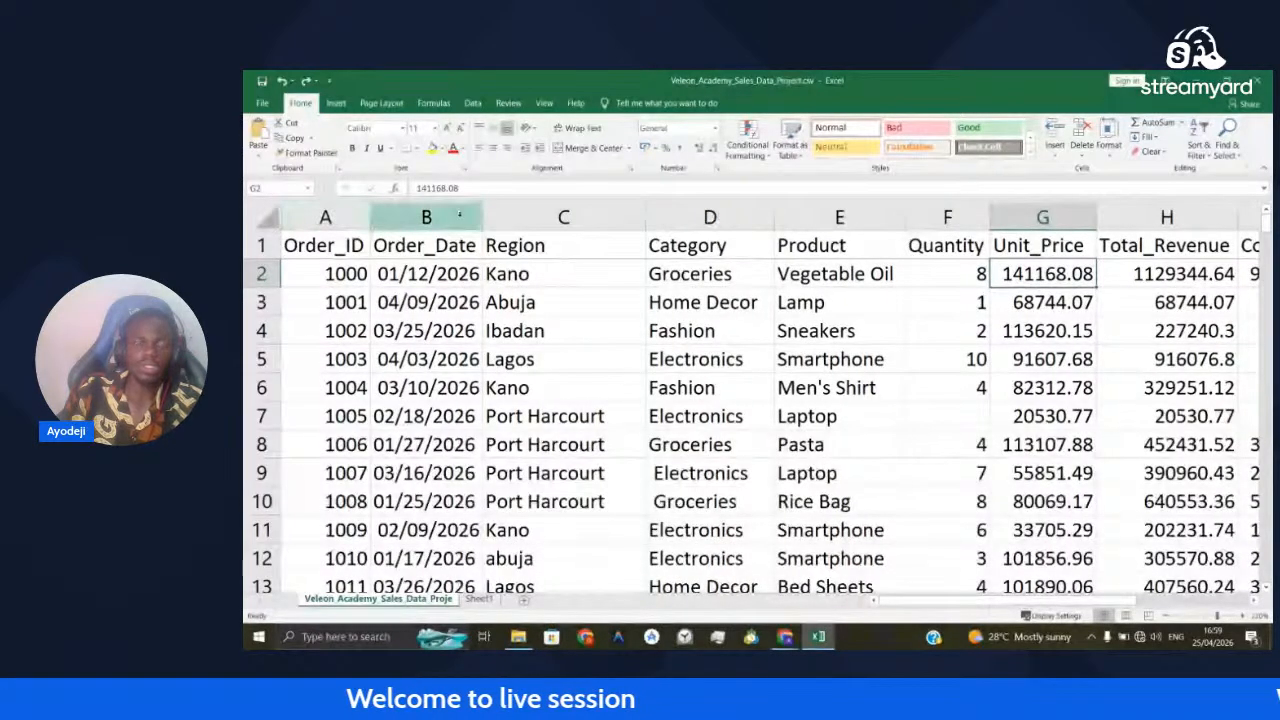
Highlight duplicate values across the sales table with conditional formatting, using light red fill with dark red text
left_click(545, 331)
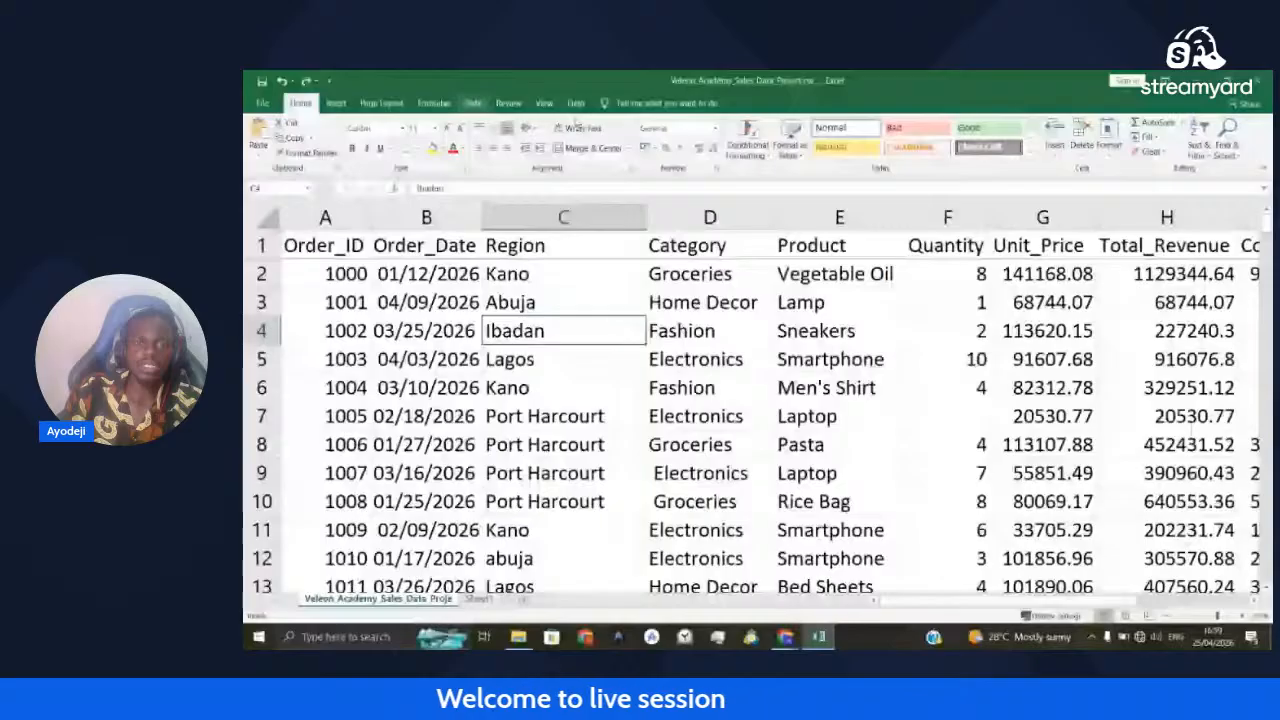
left_click(747, 135)
mouse_move(795, 178)
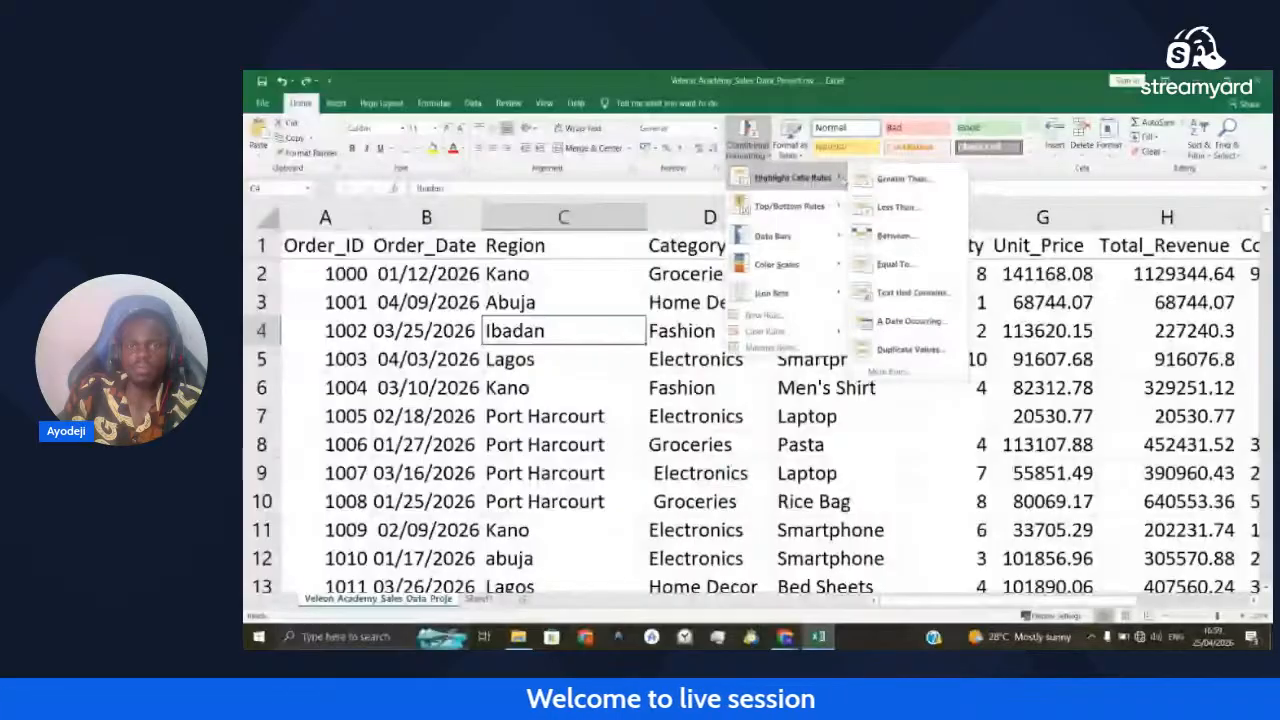
left_click(910, 349)
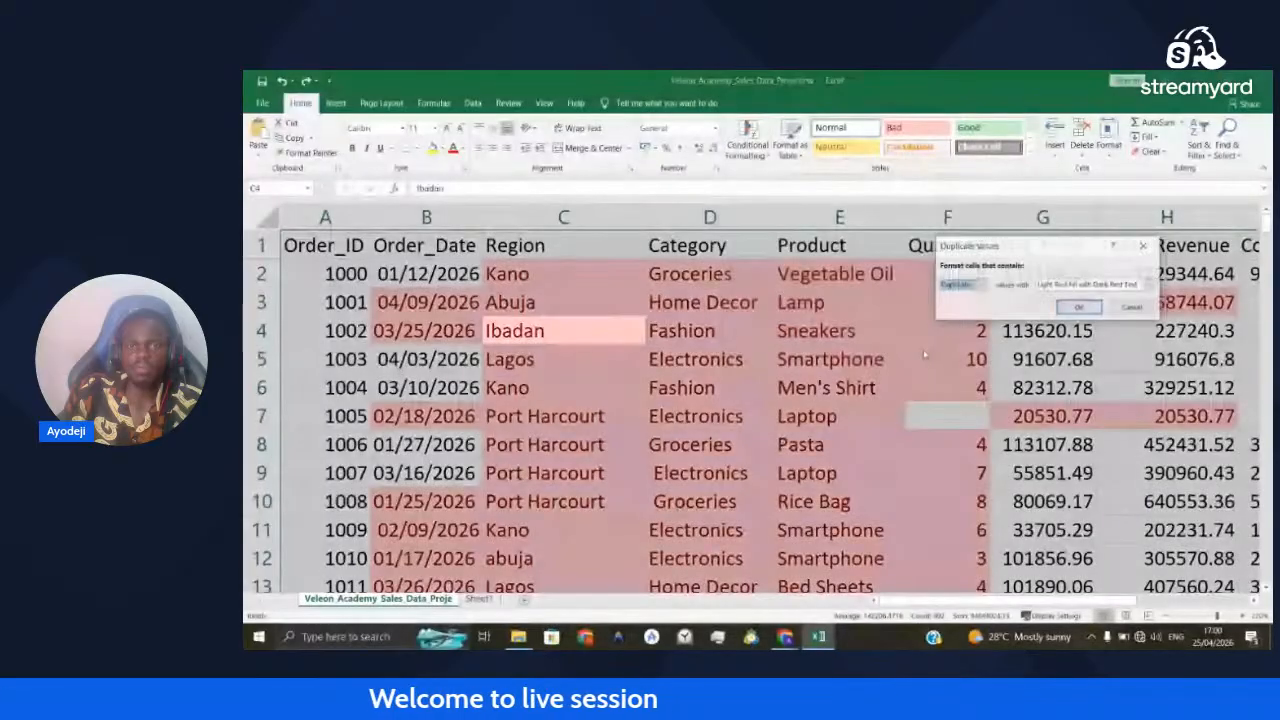
left_click(1084, 309)
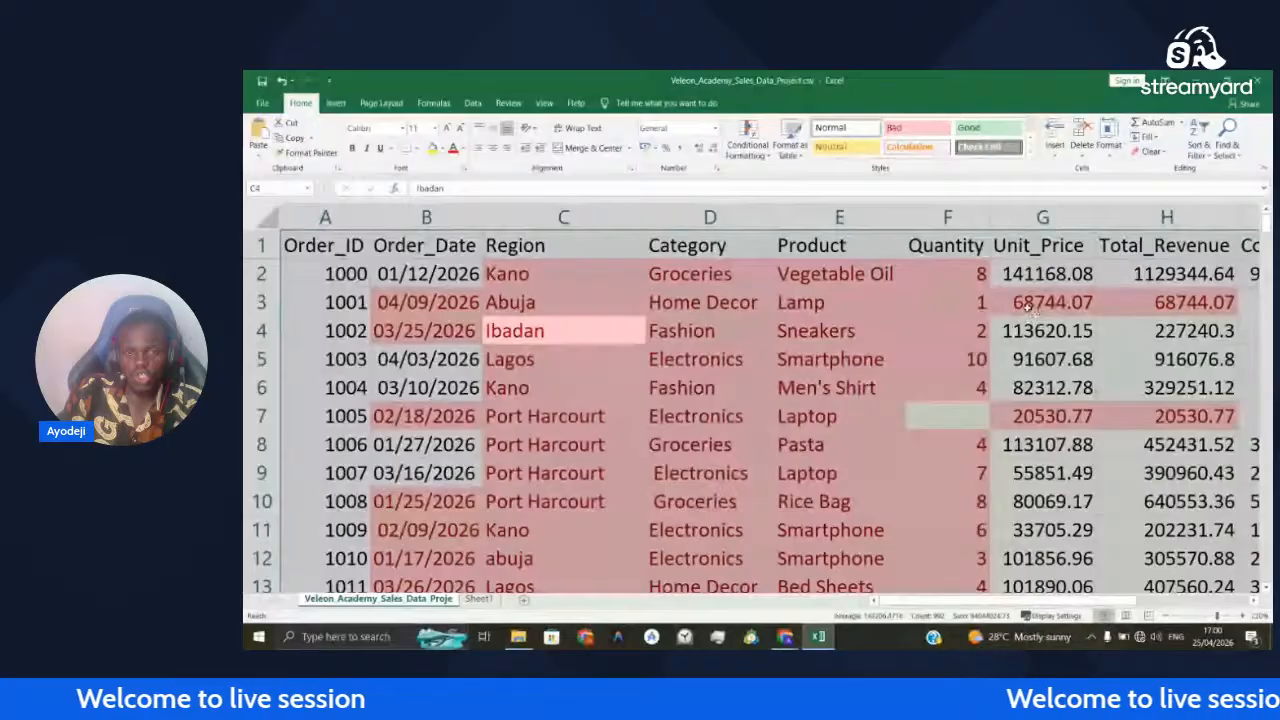
Examine the duplicate highlighting and the Order_ID values through the dataset, down past its last rows
scroll(1030, 307, "down", 12)
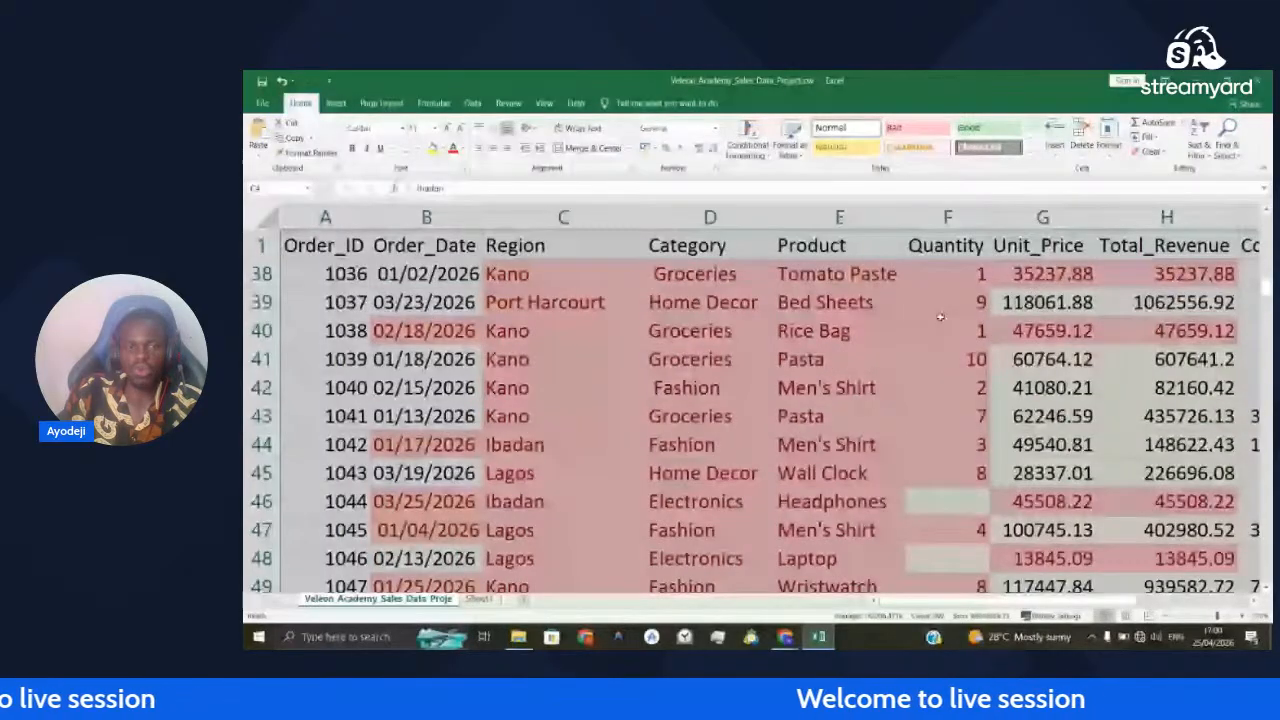
scroll(920, 525, "up", 1)
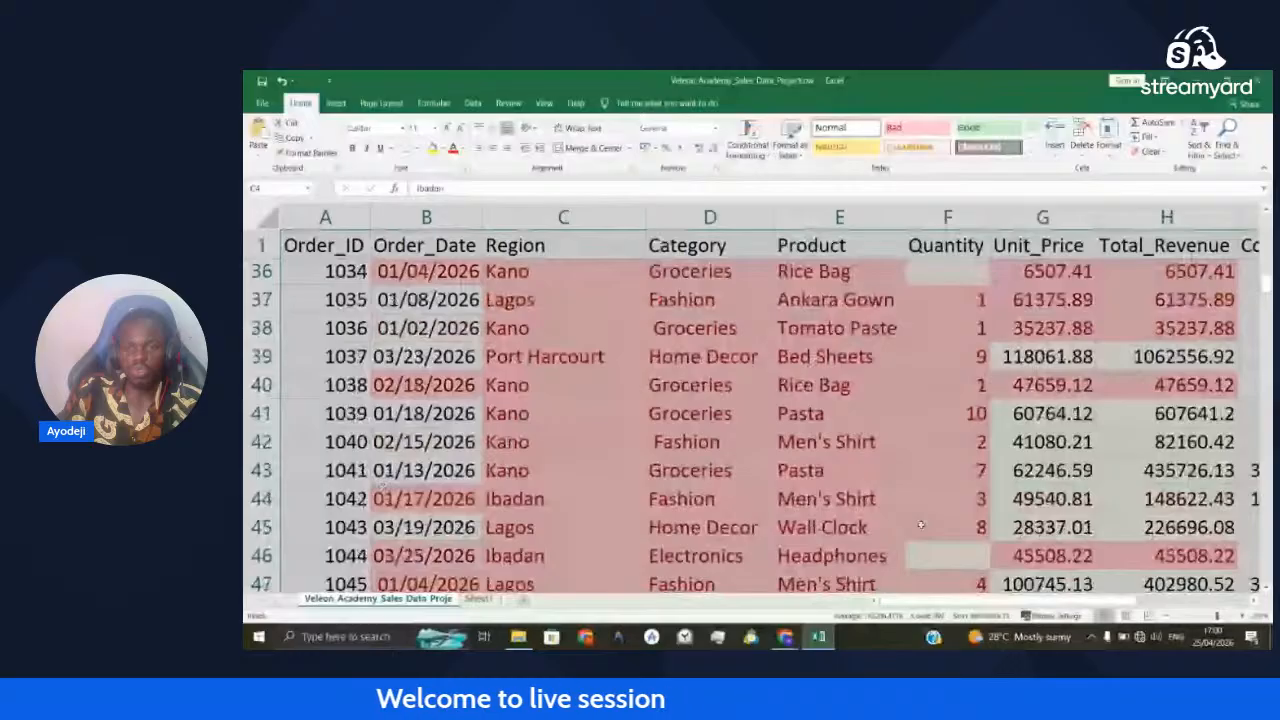
scroll(920, 525, "down", 9)
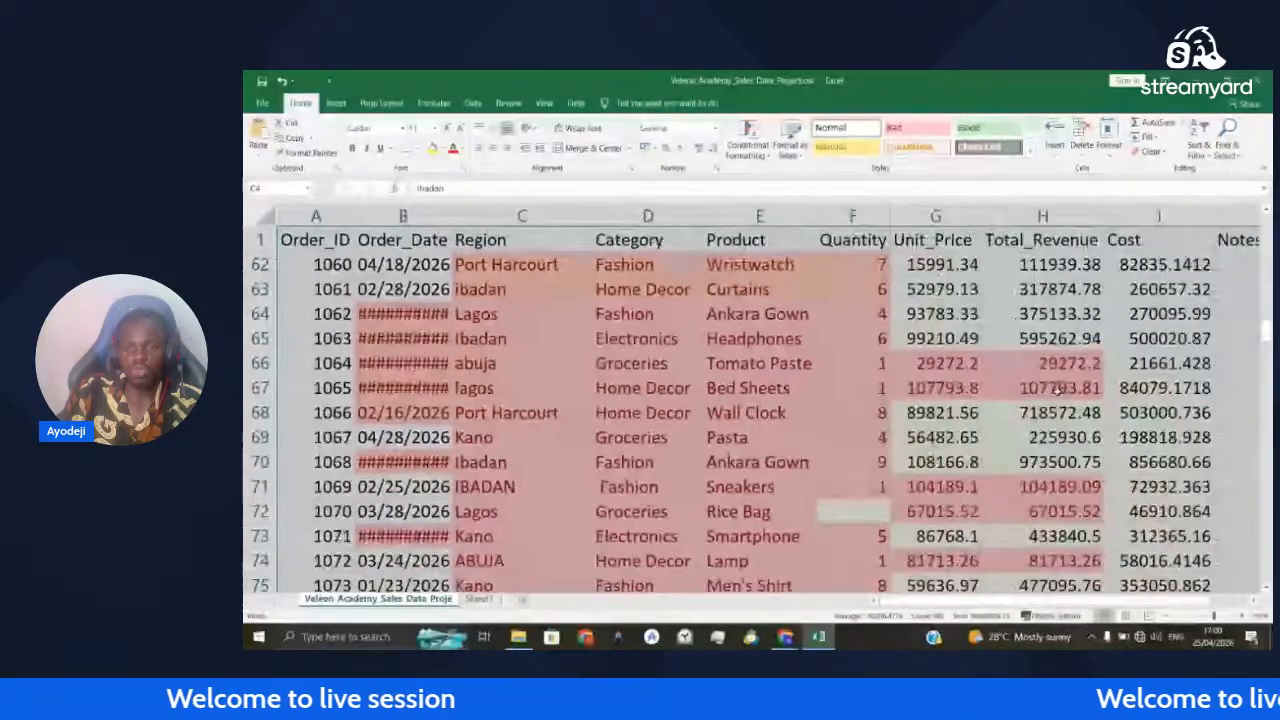
scroll(1010, 400, "down", 2)
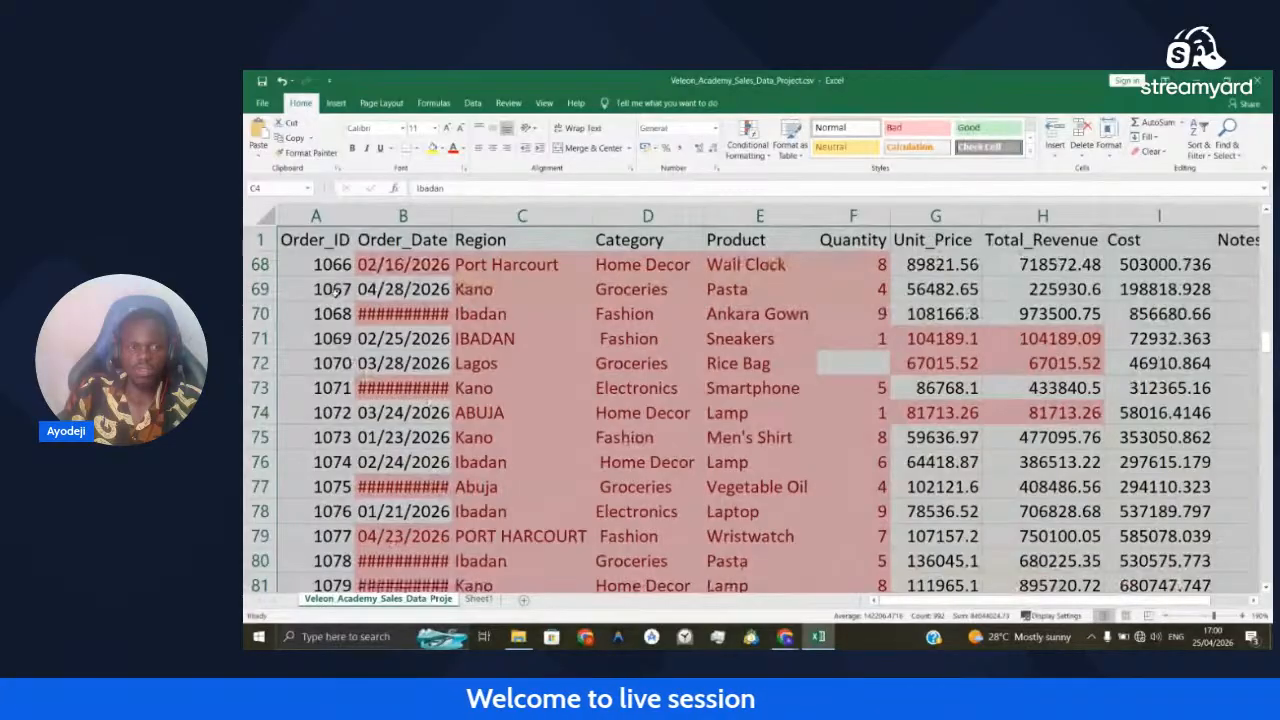
scroll(310, 388, "up", 3)
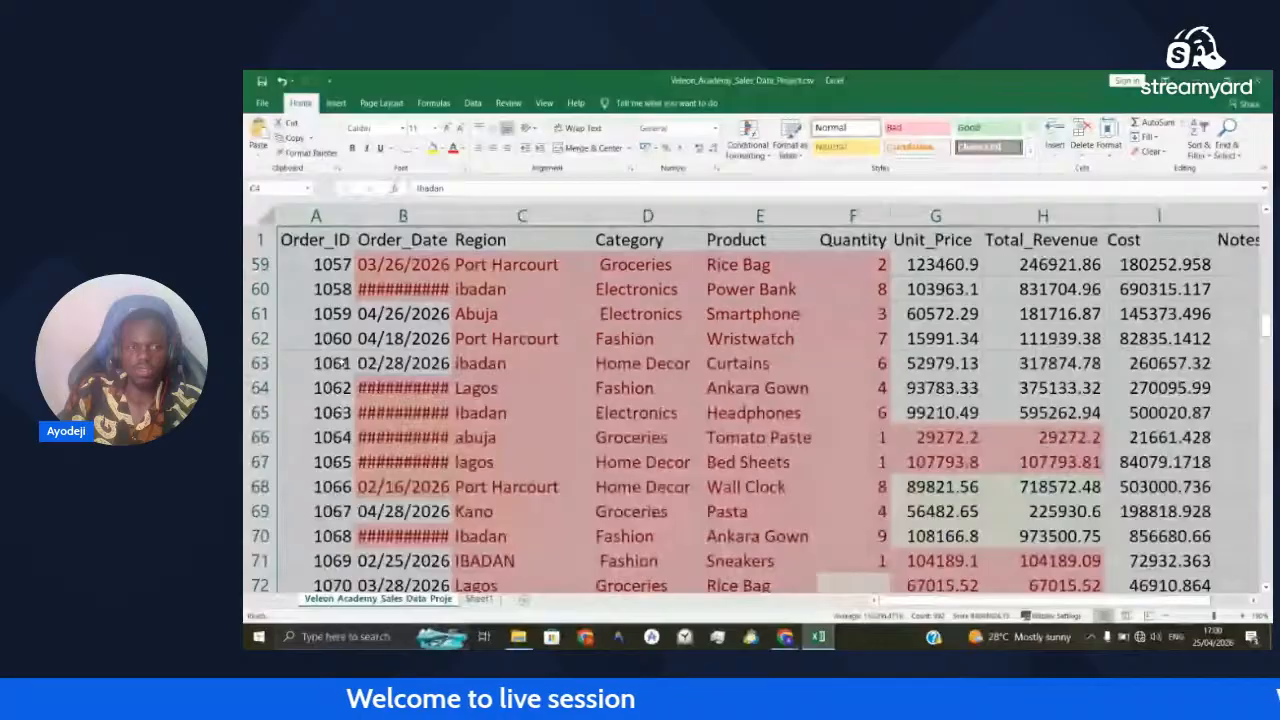
scroll(369, 437, "down", 5)
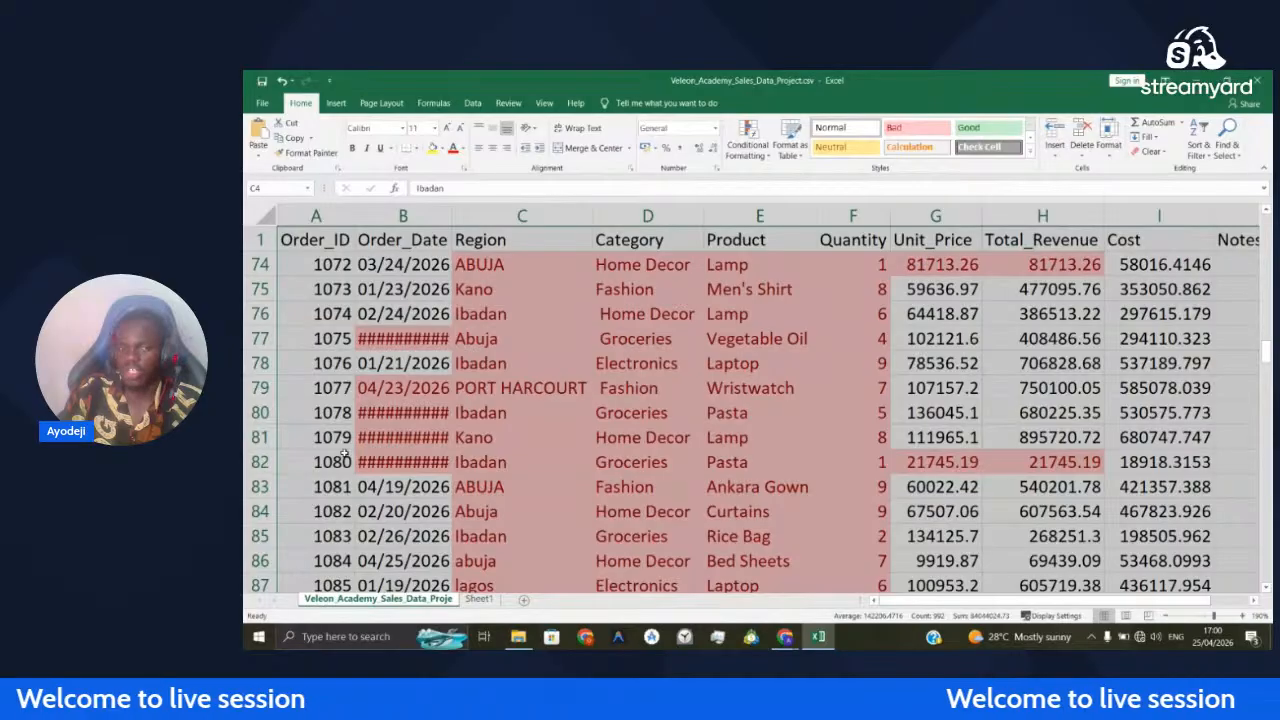
scroll(576, 395, "down", 18)
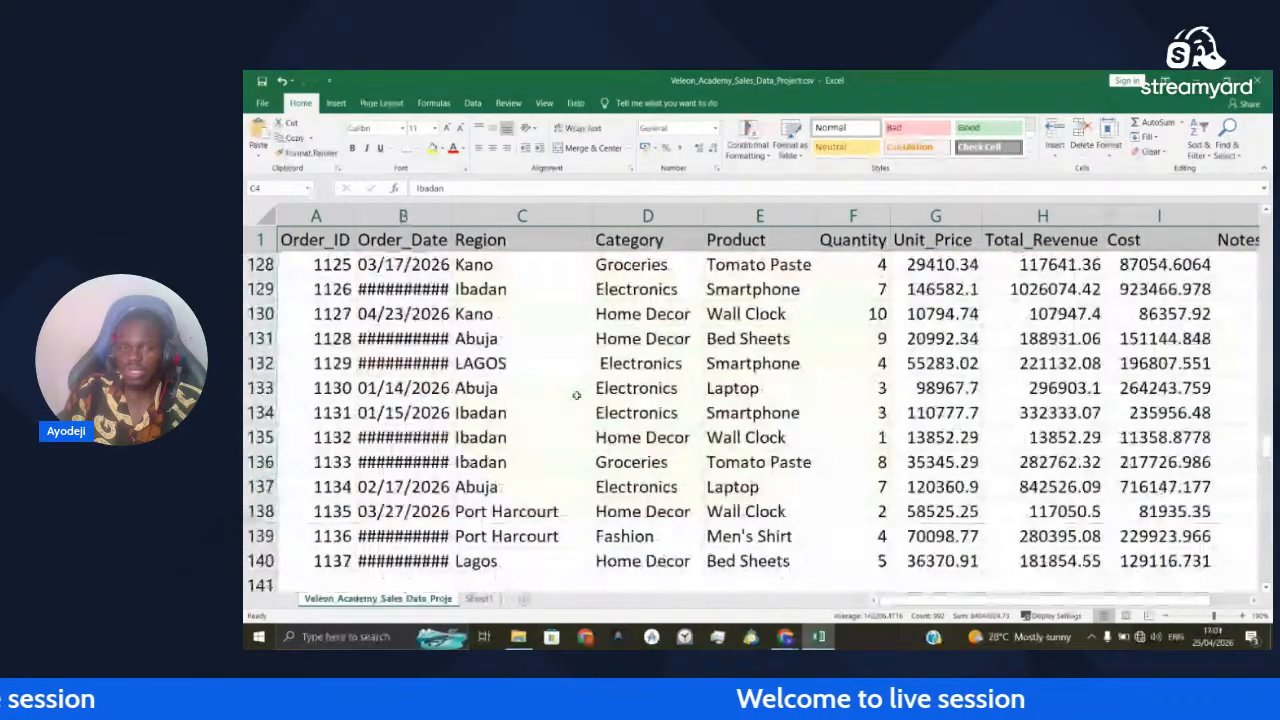
scroll(590, 397, "down", 20)
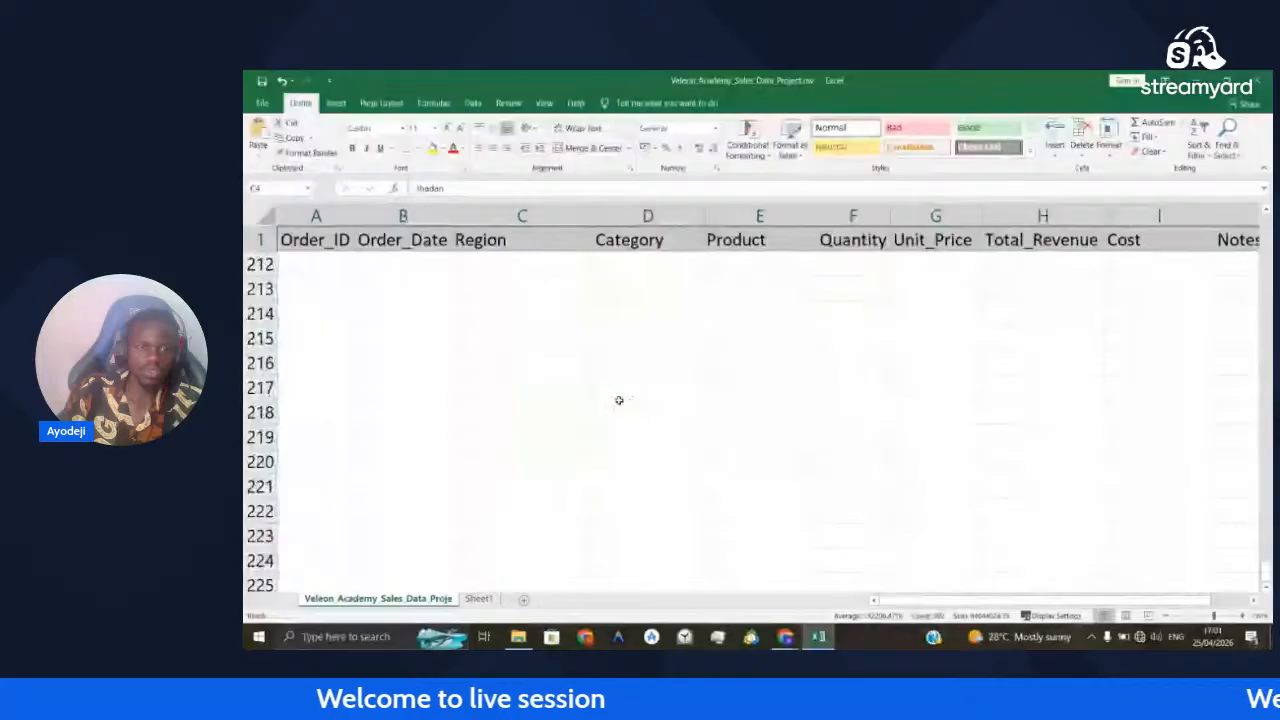
scroll(619, 400, "up", 16)
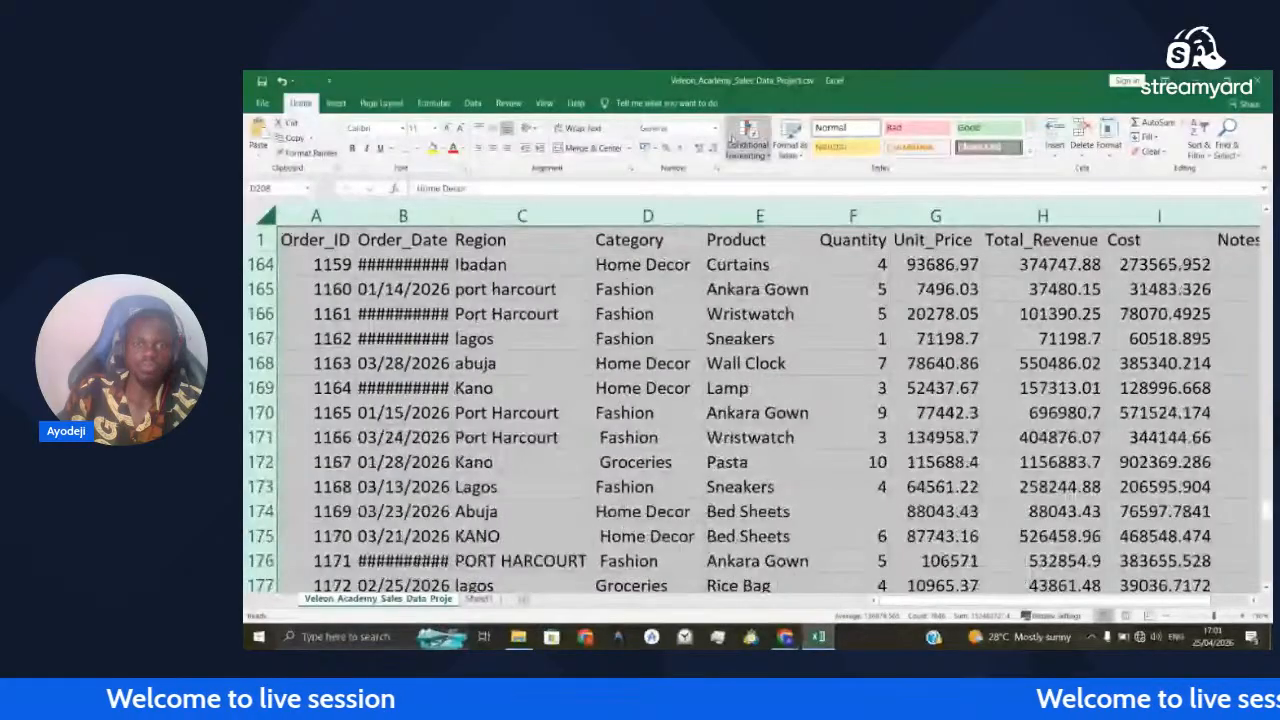
Highlight duplicate values across the whole sheet again, using light red fill with dark red text
left_click(742, 140)
mouse_move(790, 177)
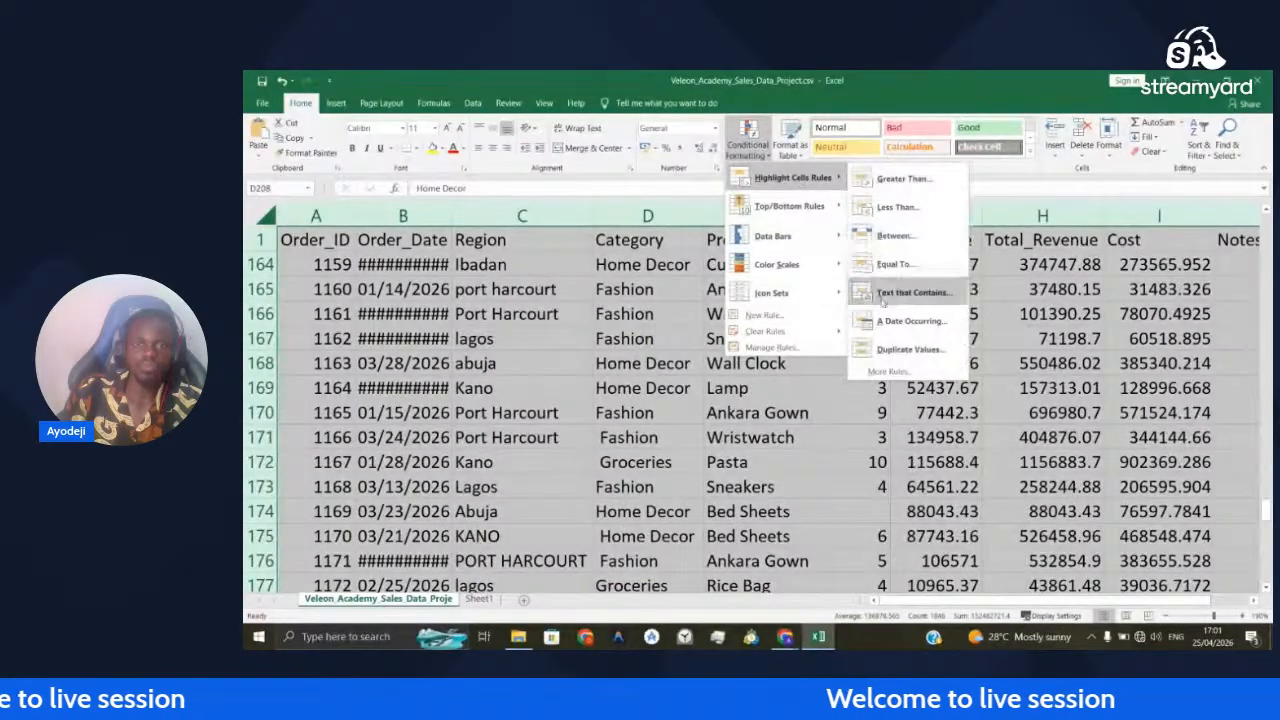
left_click(908, 349)
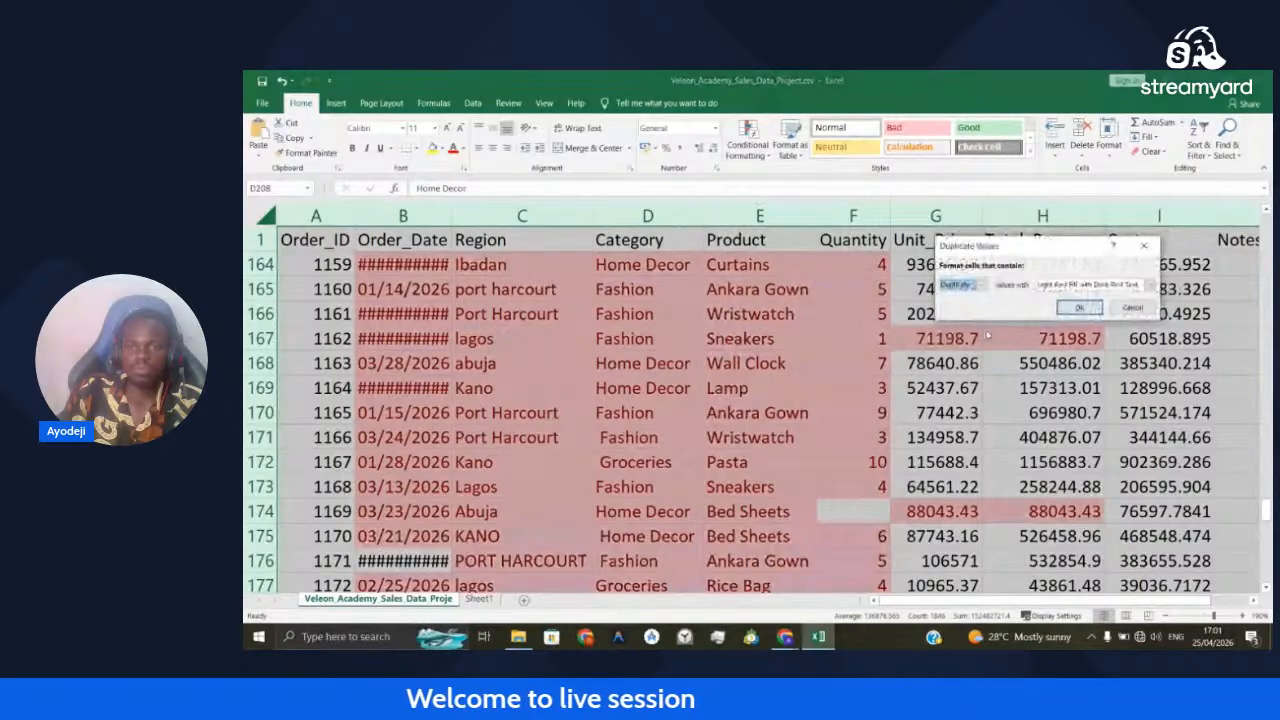
Examine the duplicate highlighting throughout the dataset, comparing the repeated Order_ID rows near the start with those in the last rows
scroll(1000, 400, "down", 15)
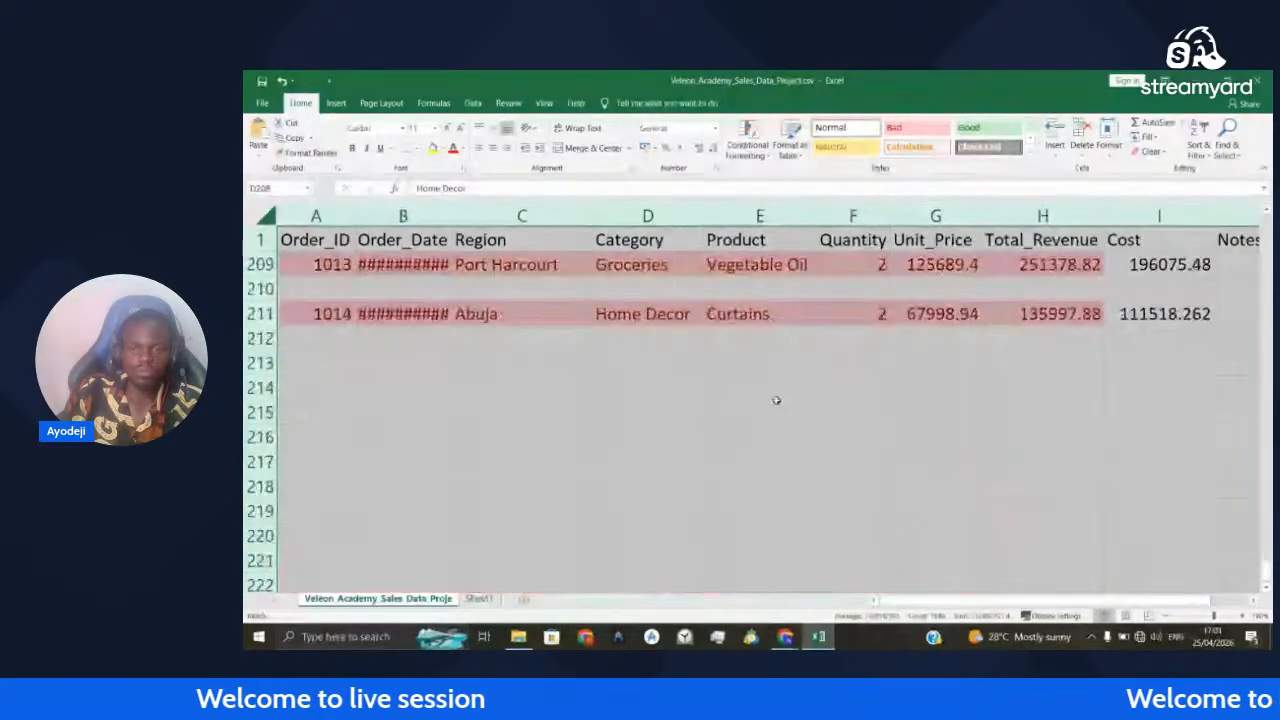
scroll(1028, 436, "up", 2)
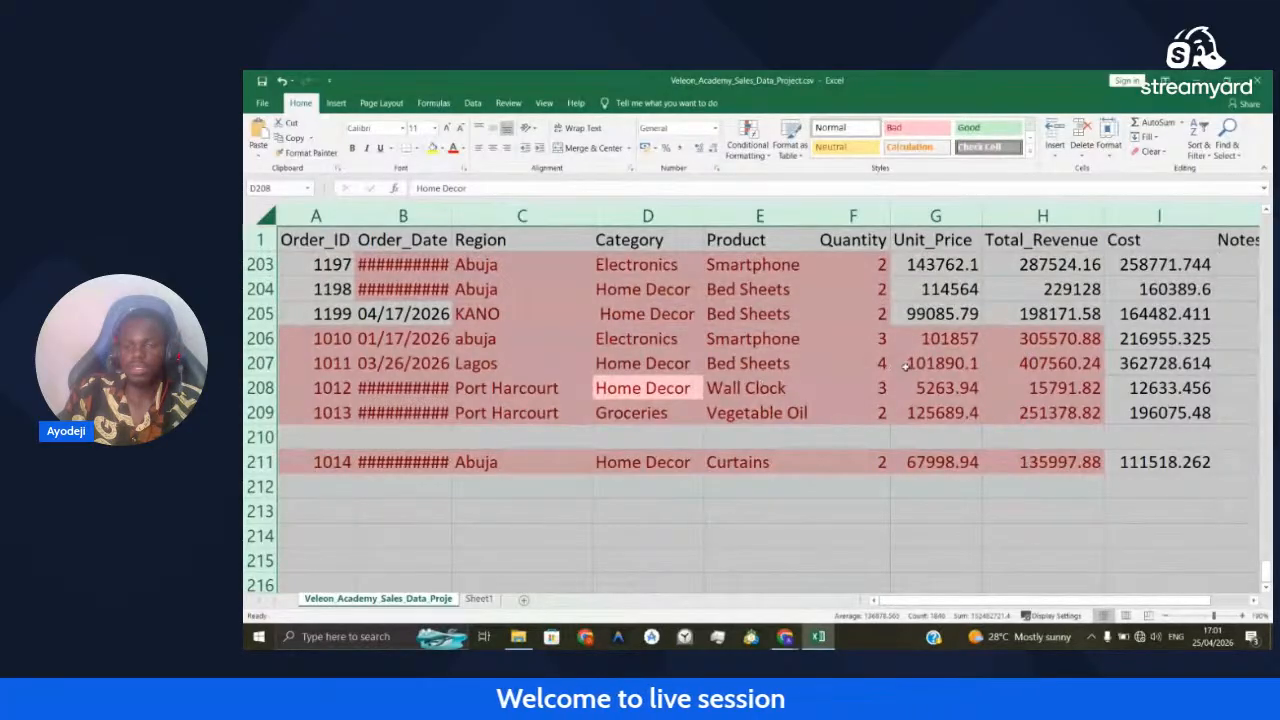
scroll(526, 414, "up", 2)
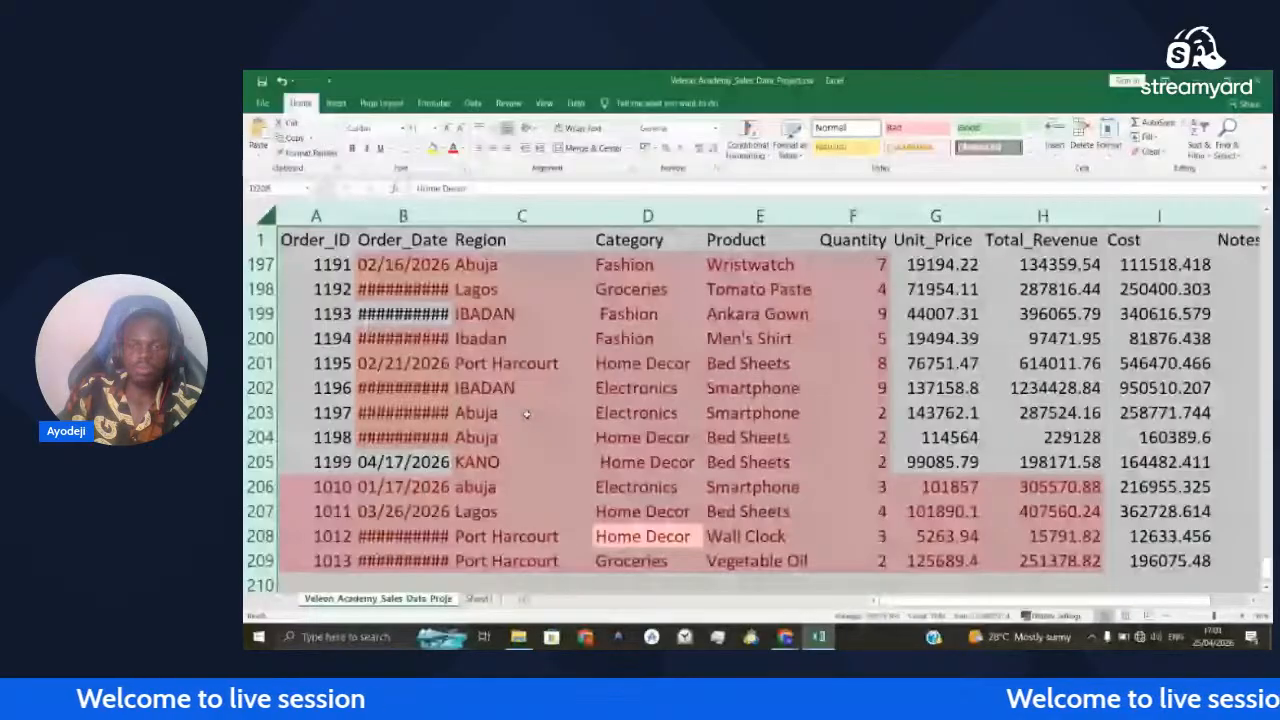
scroll(526, 414, "up", 20)
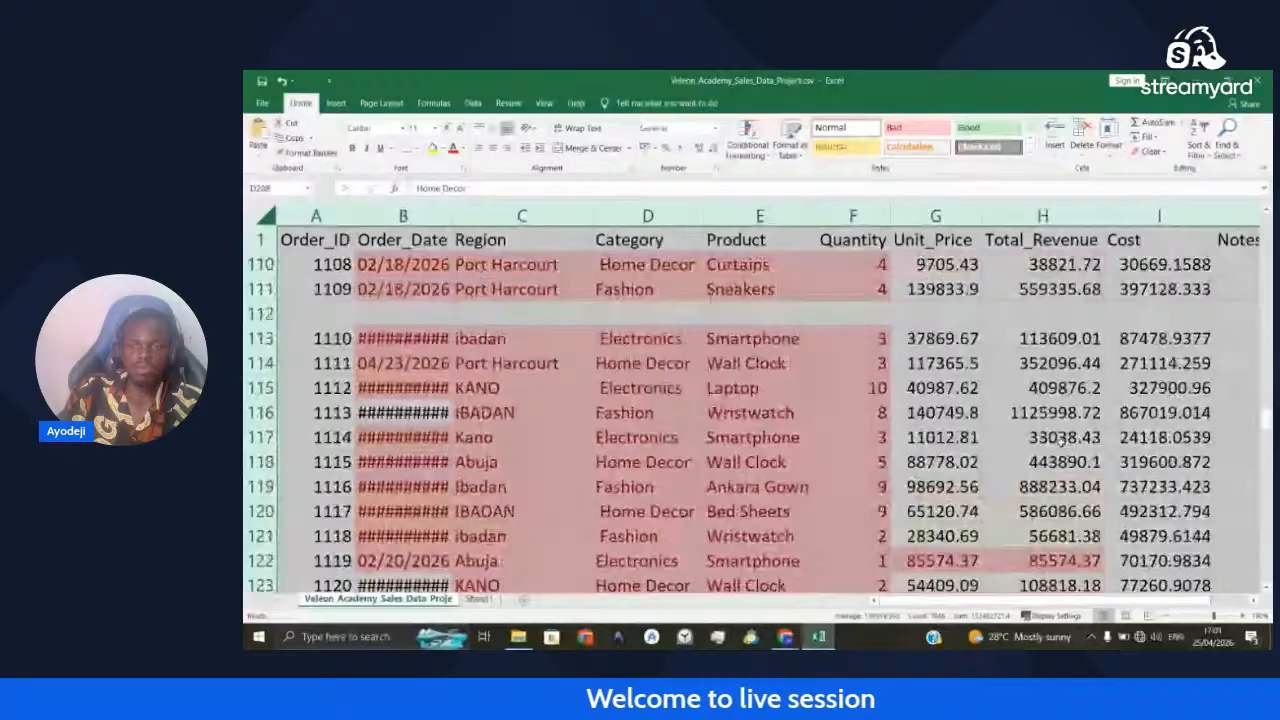
scroll(884, 461, "up", 20)
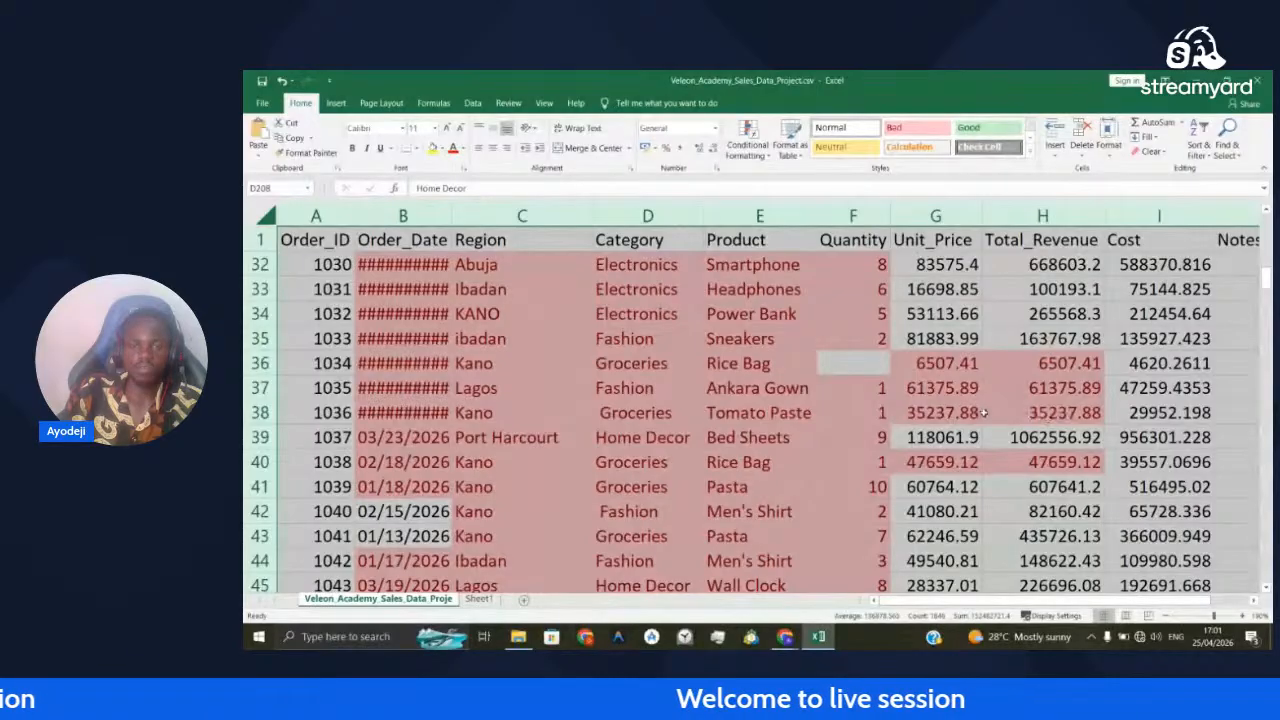
scroll(983, 412, "up", 6)
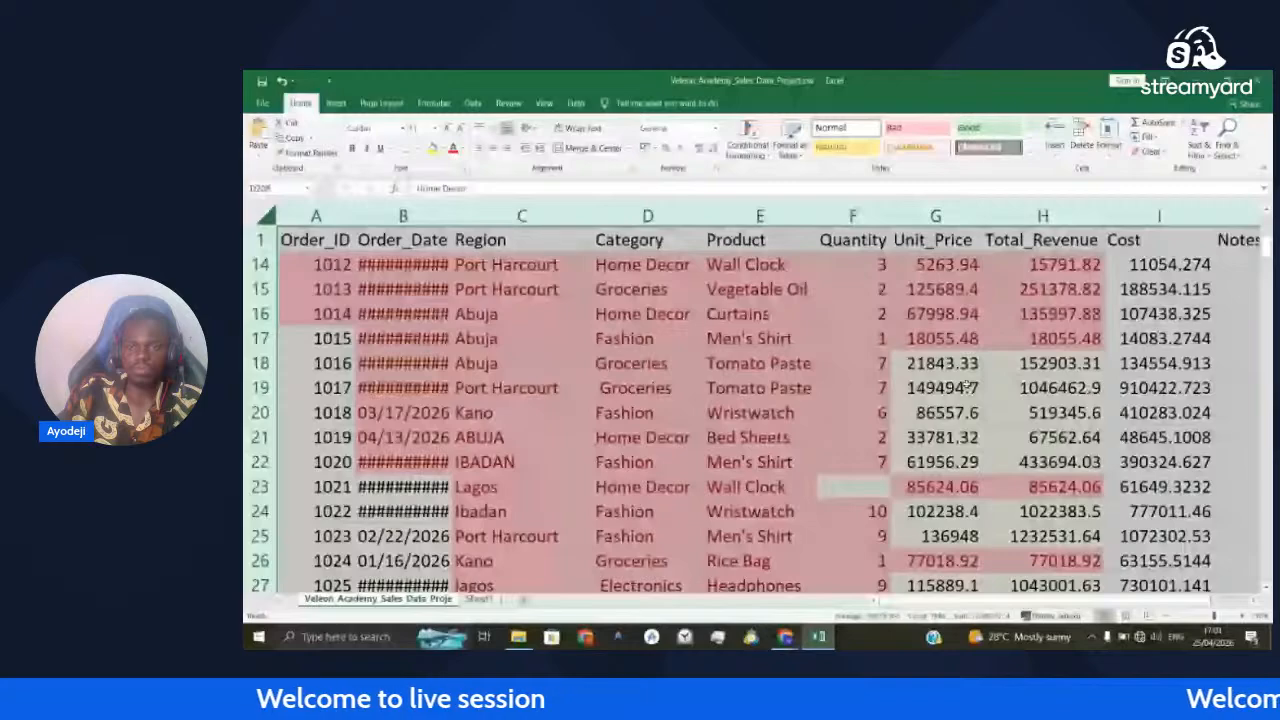
scroll(966, 386, "up", 2)
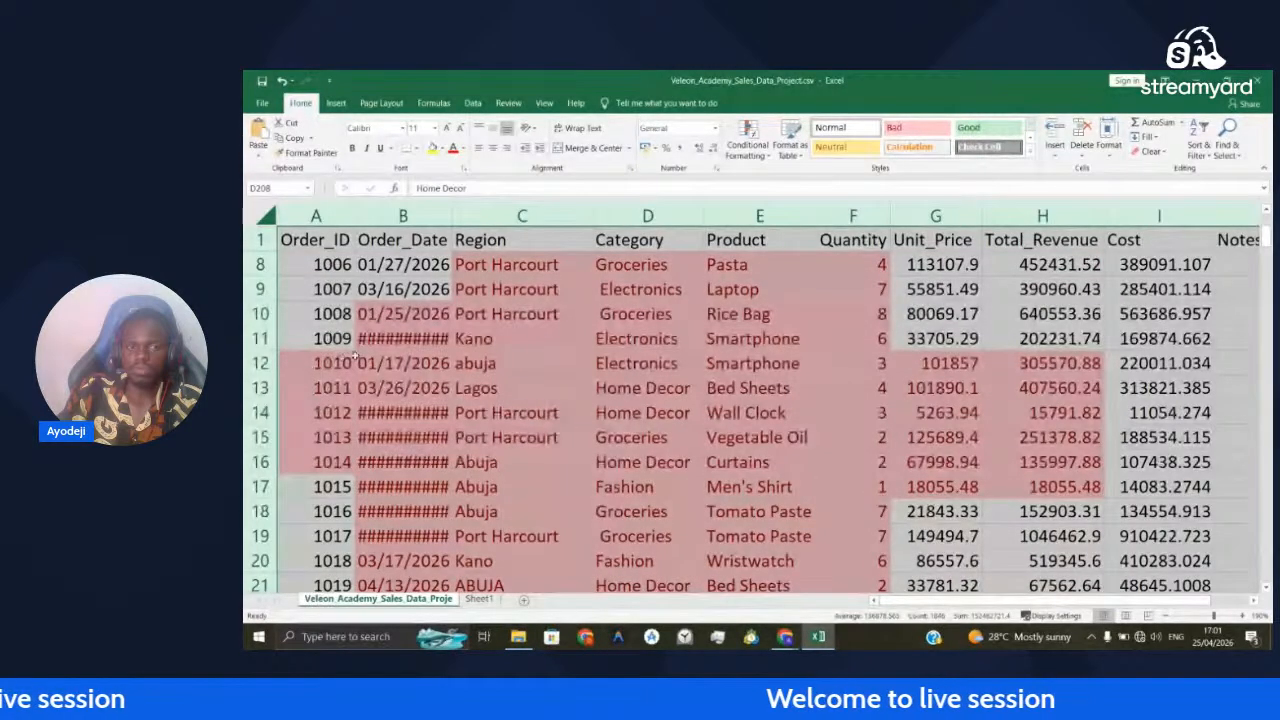
scroll(354, 355, "up", 2)
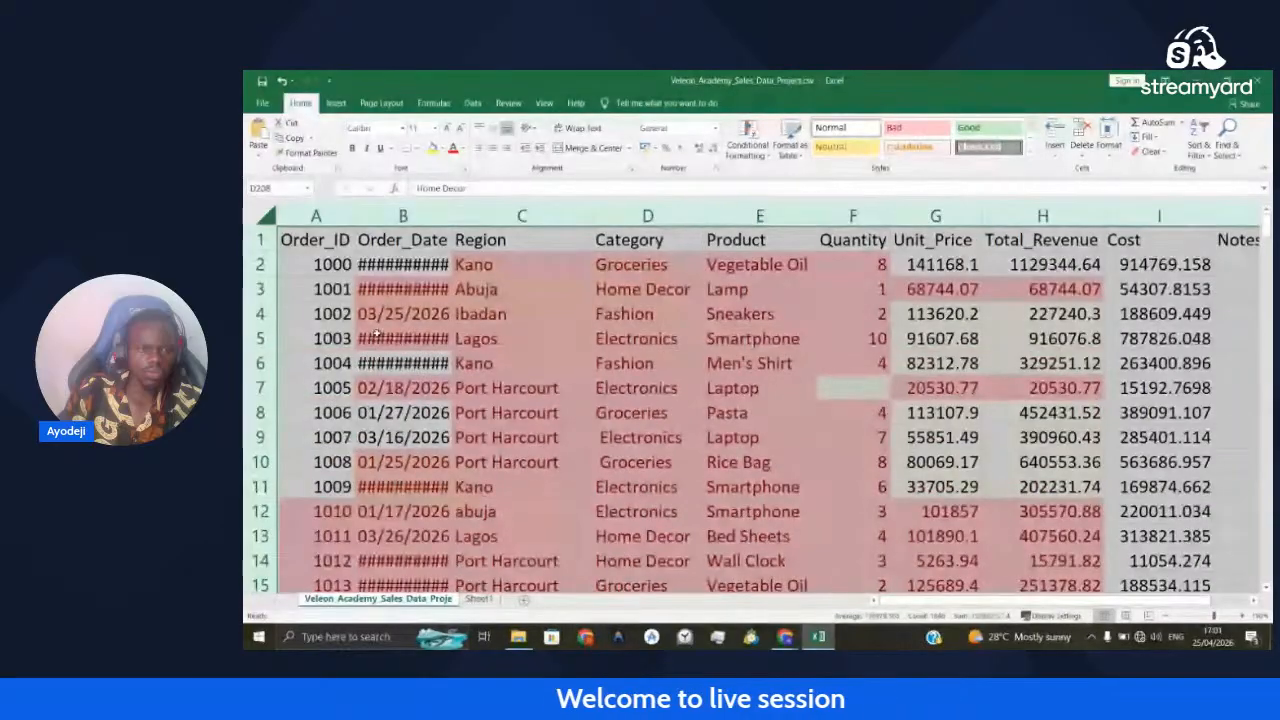
scroll(380, 413, "down", 7)
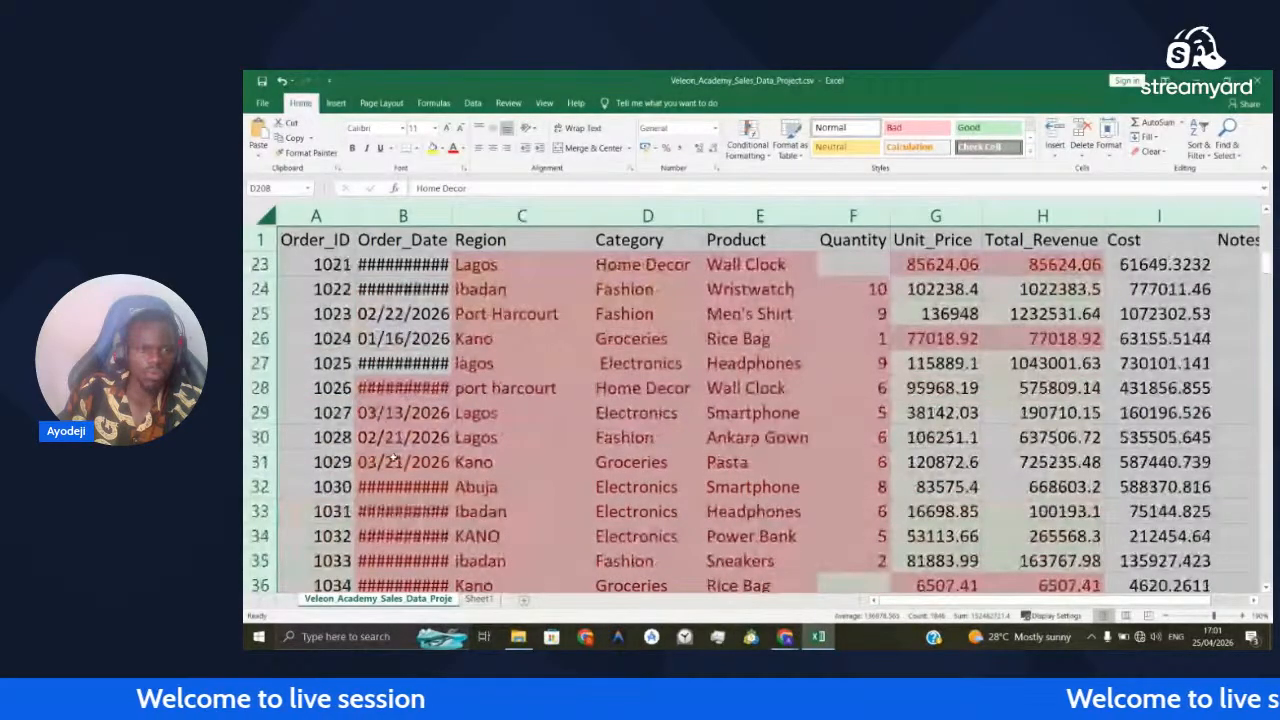
scroll(440, 493, "down", 20)
scroll(420, 470, "down", 3)
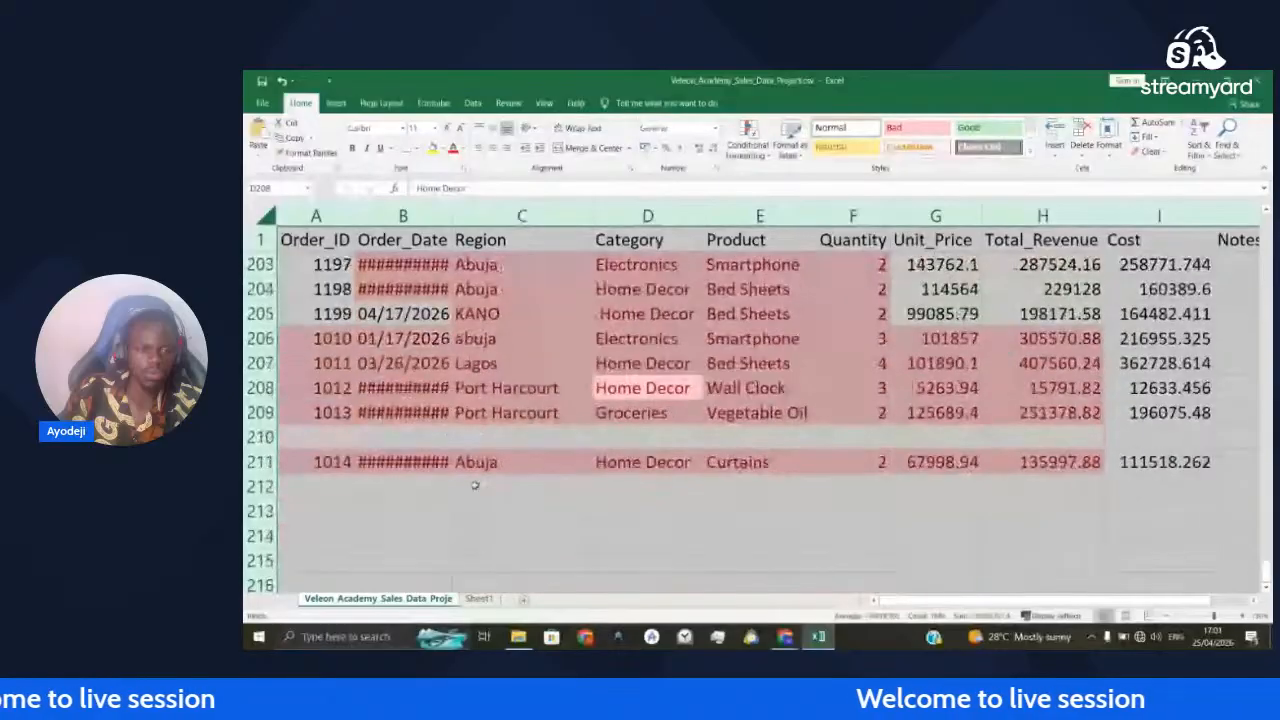
scroll(430, 450, "down", 7)
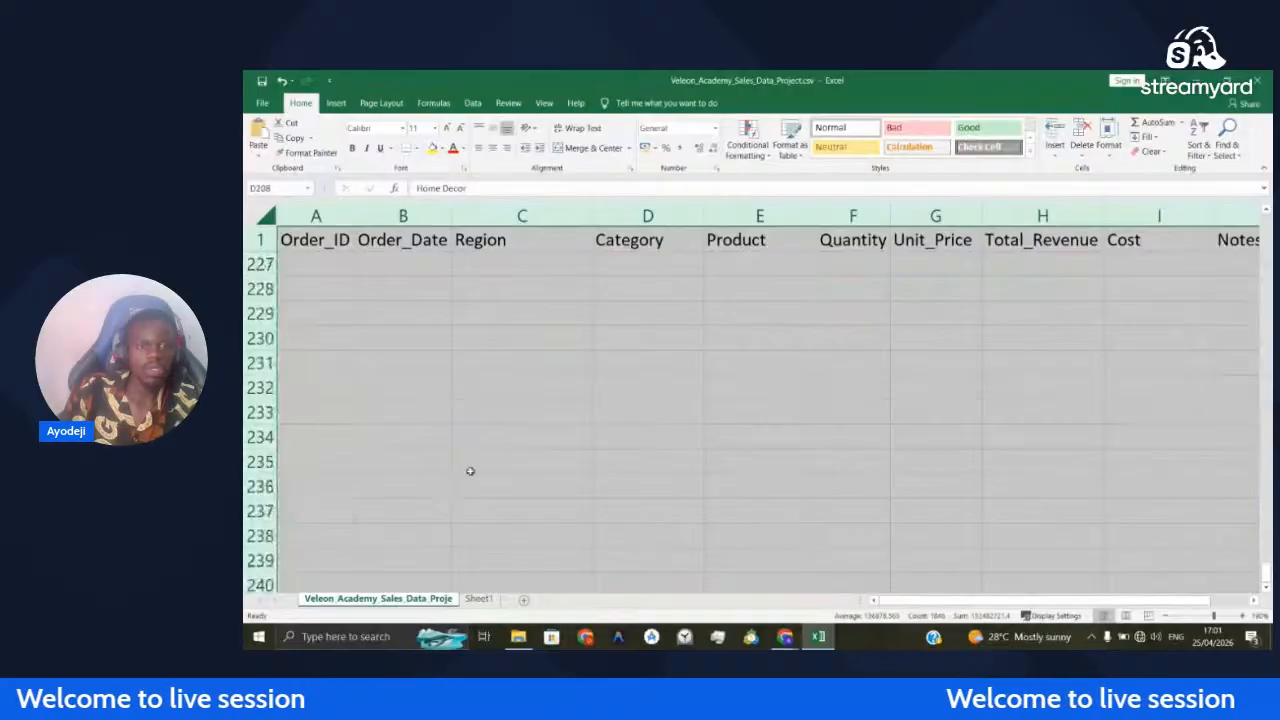
Widen all columns evenly so that the Order_Date values fit in full
scroll(470, 471, "up", 15)
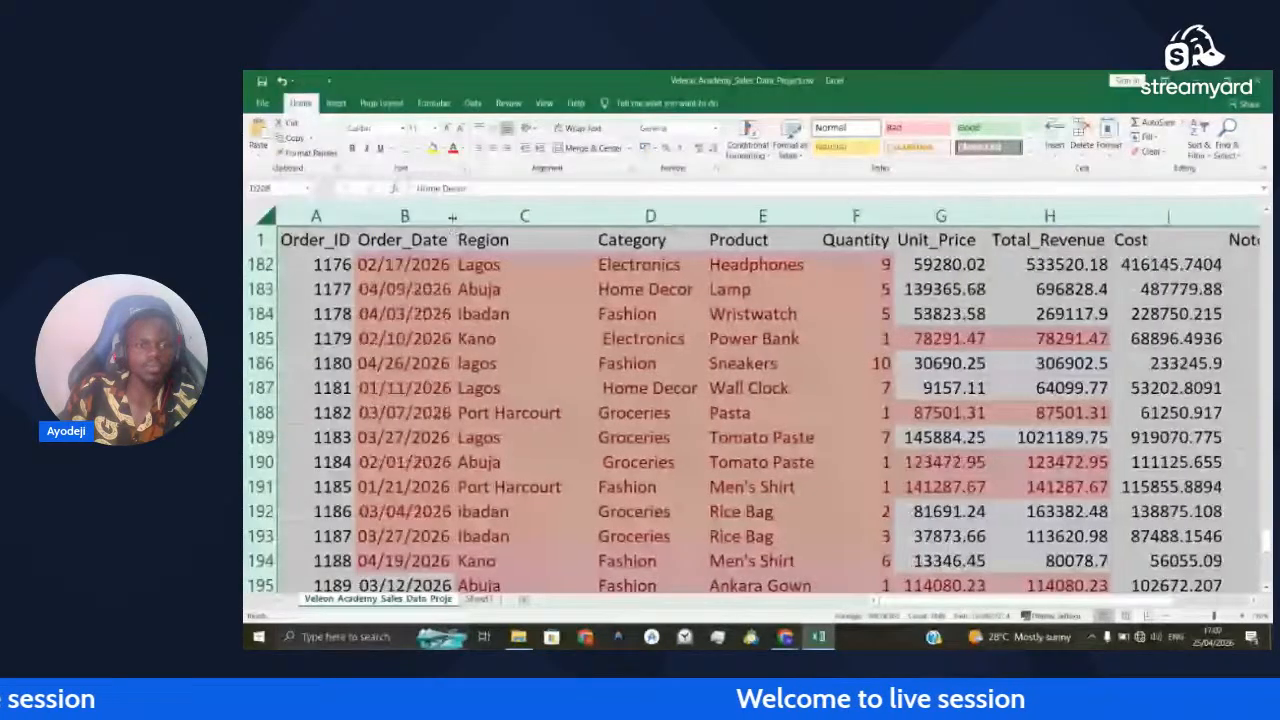
left_click_drag(455, 204, 481, 205)
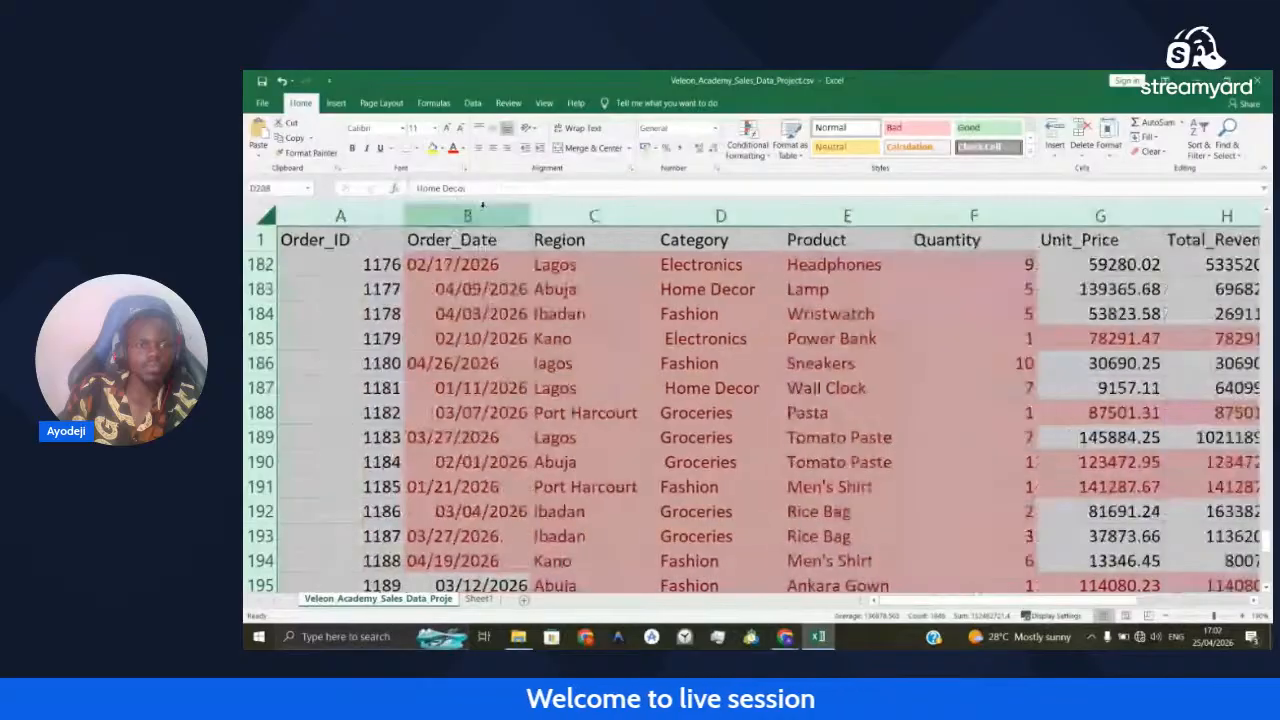
left_click(563, 285)
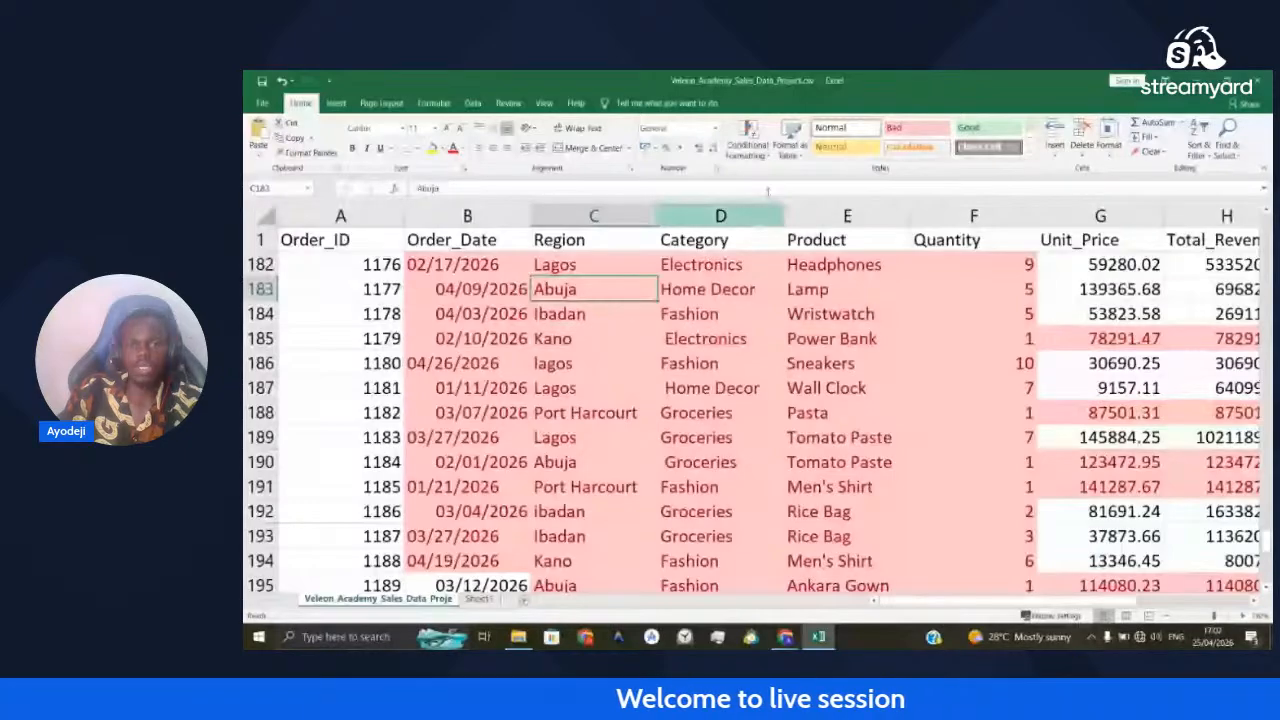
Clear the conditional formatting rules from the entire sheet
left_click(706, 363)
key("ctrl+a")
left_click(748, 140)
mouse_move(792, 178)
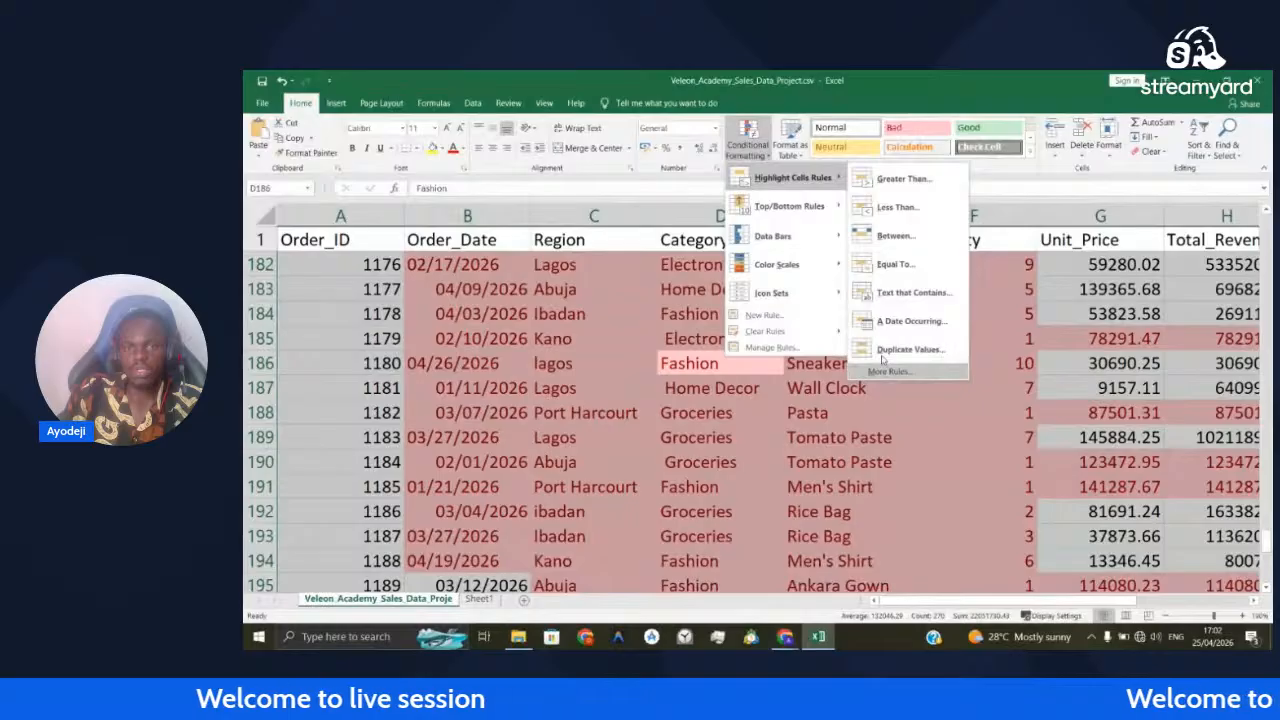
mouse_move(790, 331)
left_click(919, 348)
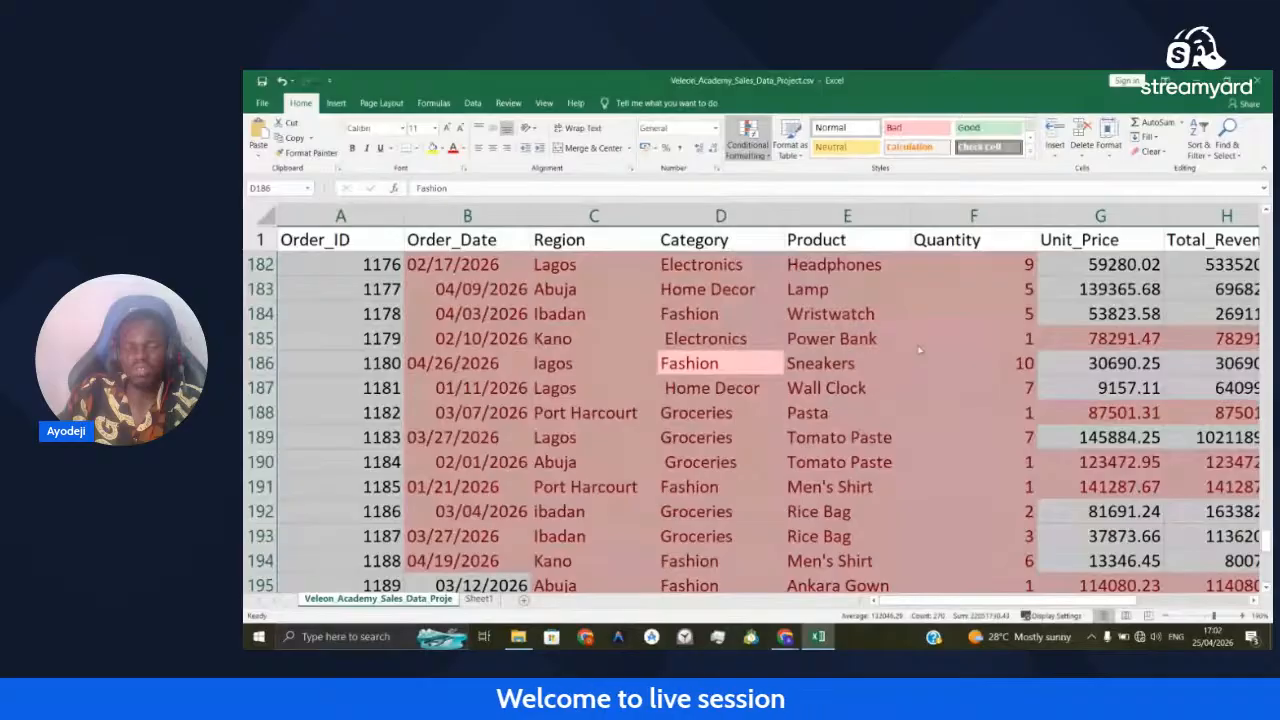
Select the data from A1 across to Notes_Internal and down, and add filters to its header row
scroll(919, 349, "up", 13)
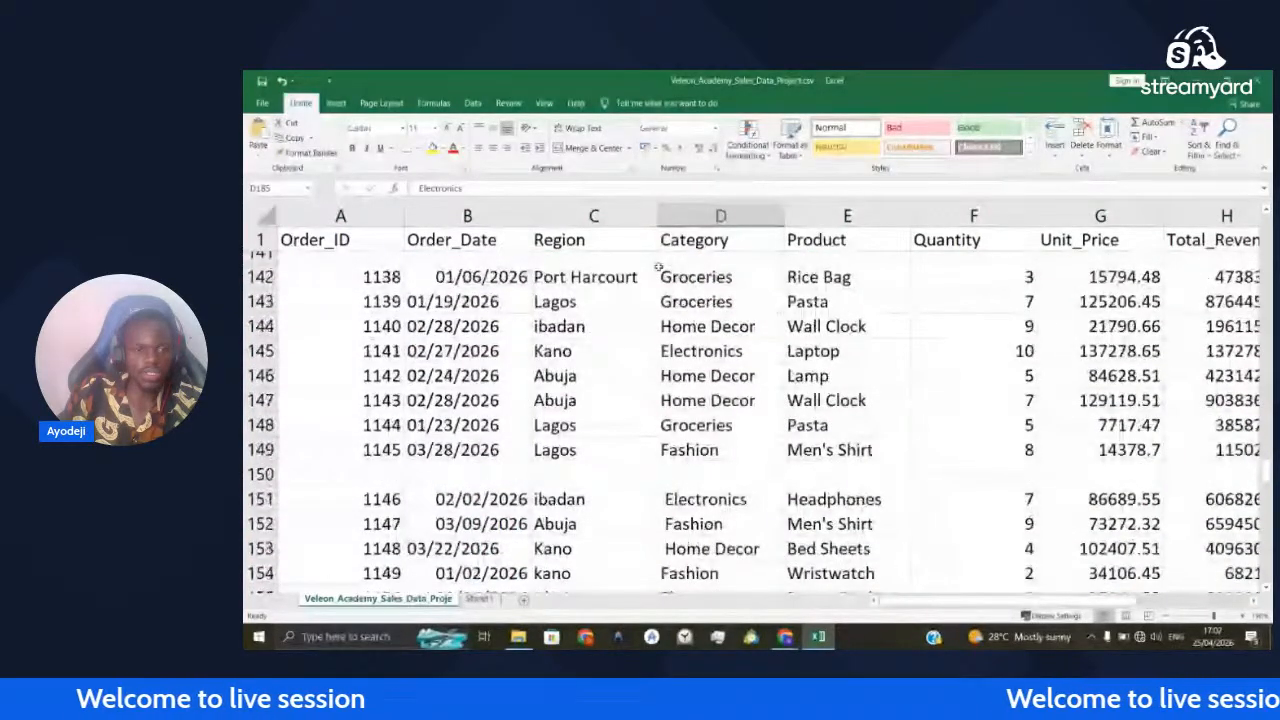
scroll(658, 268, "down", 2)
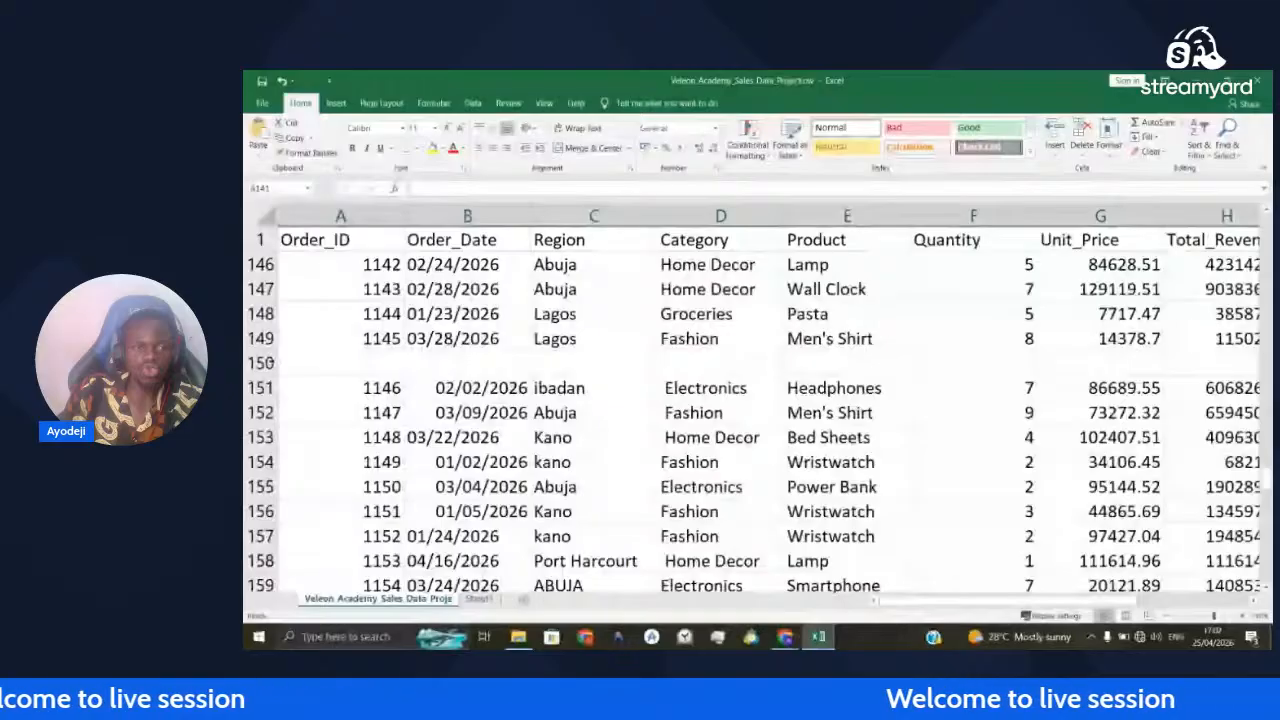
key("ctrl+minus")
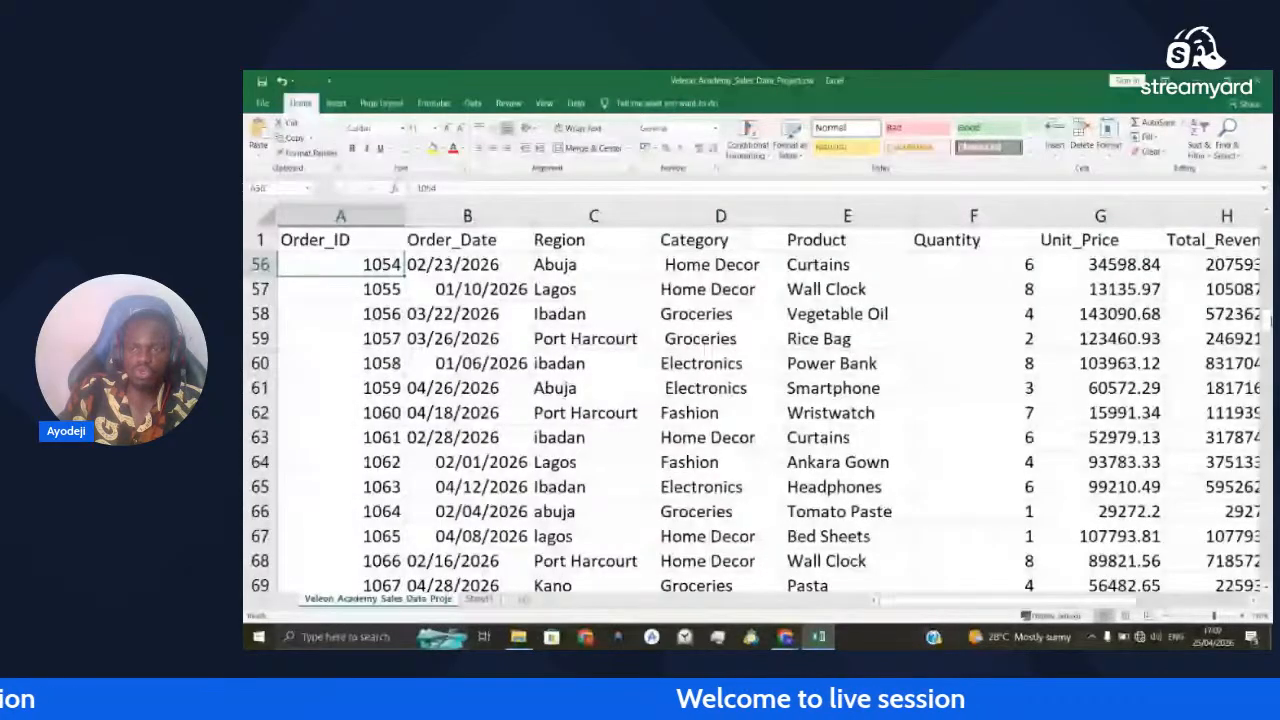
scroll(293, 200, "up", 18)
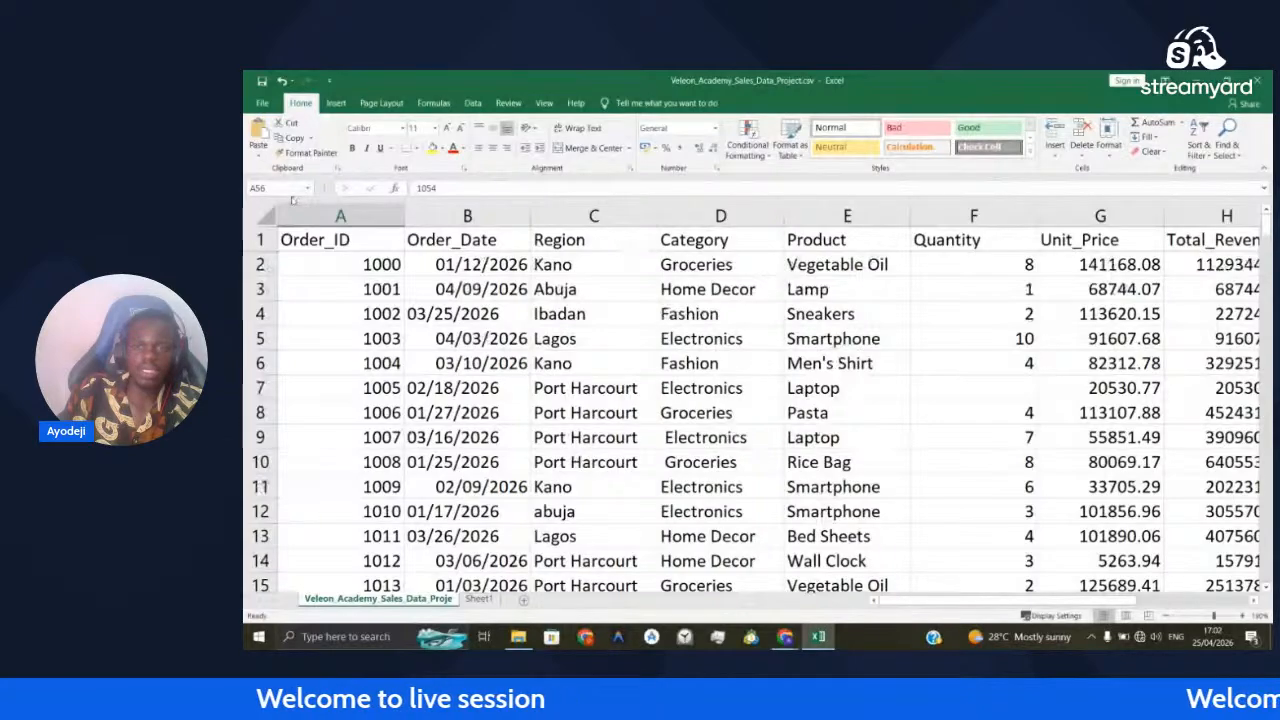
left_click(316, 240)
key("ctrl+shift+Right")
key("ctrl+shift+Down")
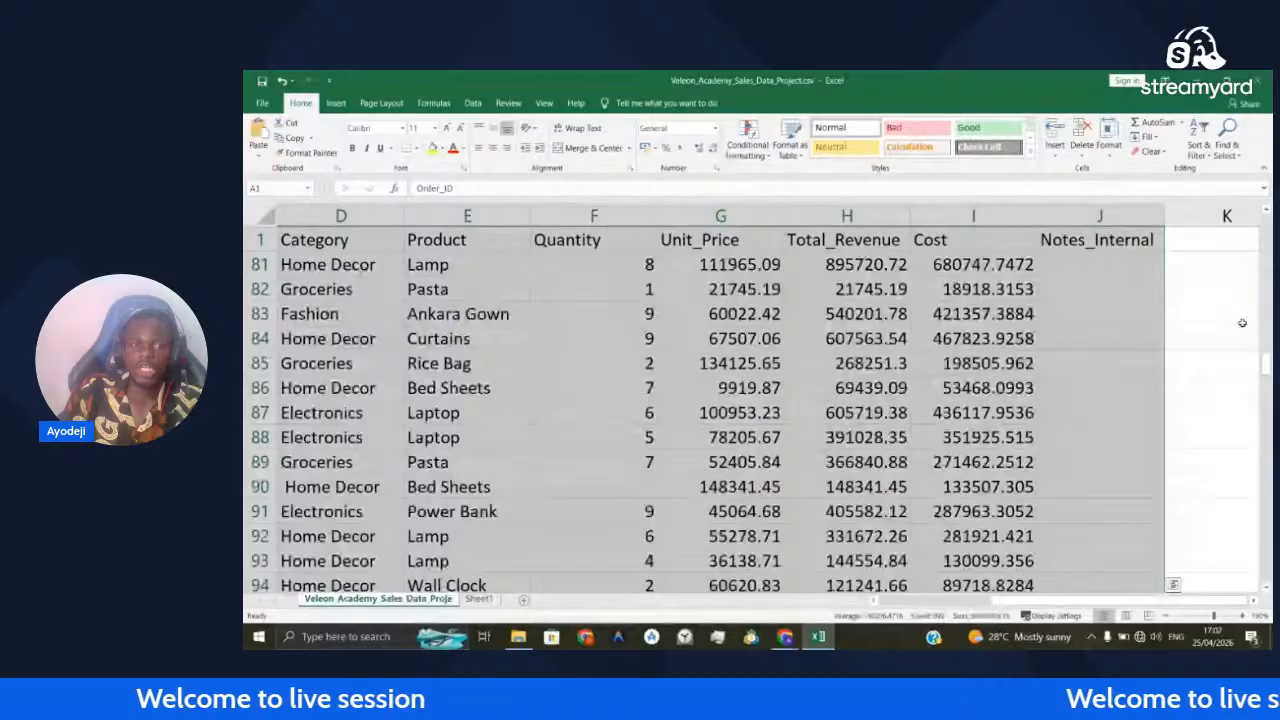
key("ctrl+shift+l")
key("ctrl+Home")
left_click(409, 265)
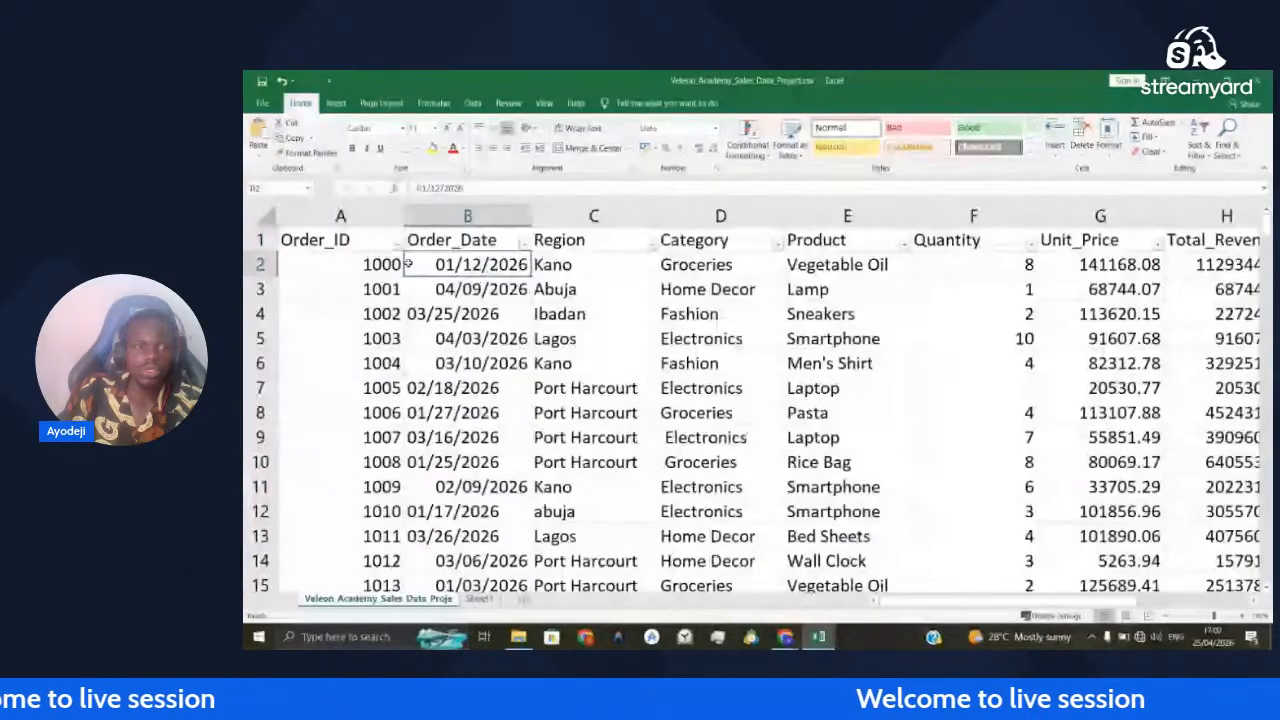
Examine the filter values of the Order_ID, Order_Date and Category columns without applying any filter
left_click(398, 246)
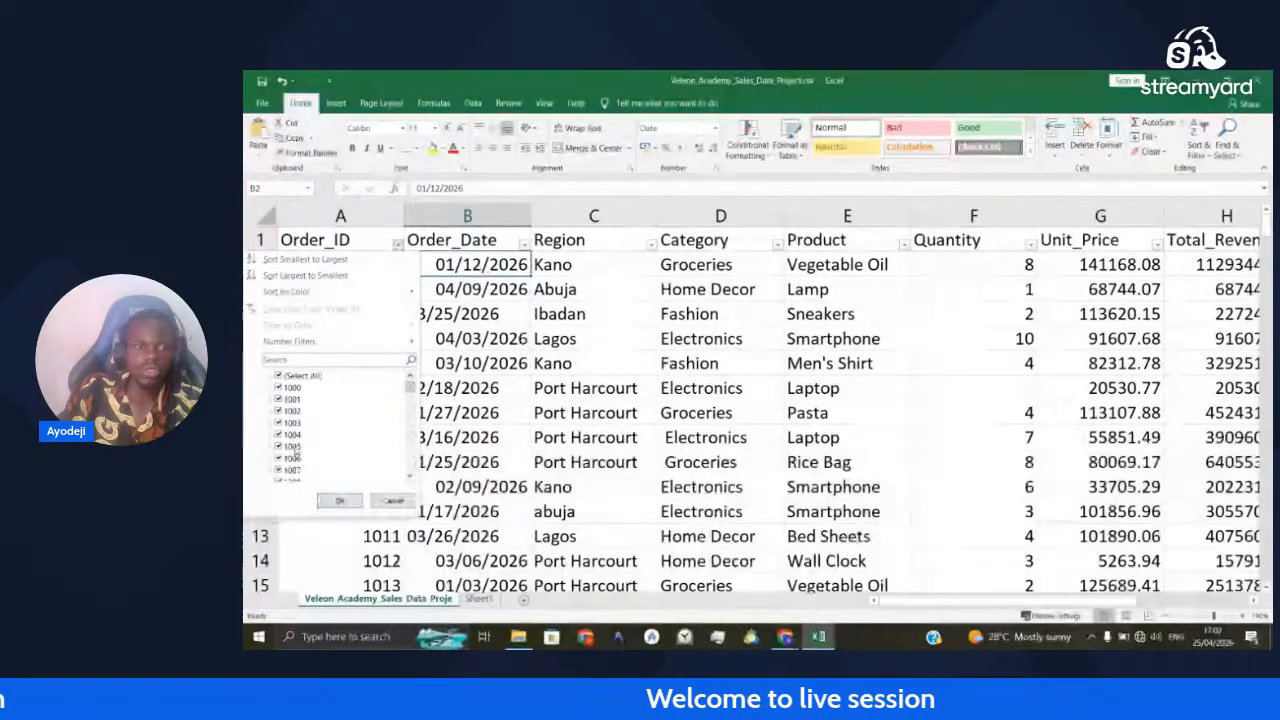
left_click_drag(410, 388, 415, 429)
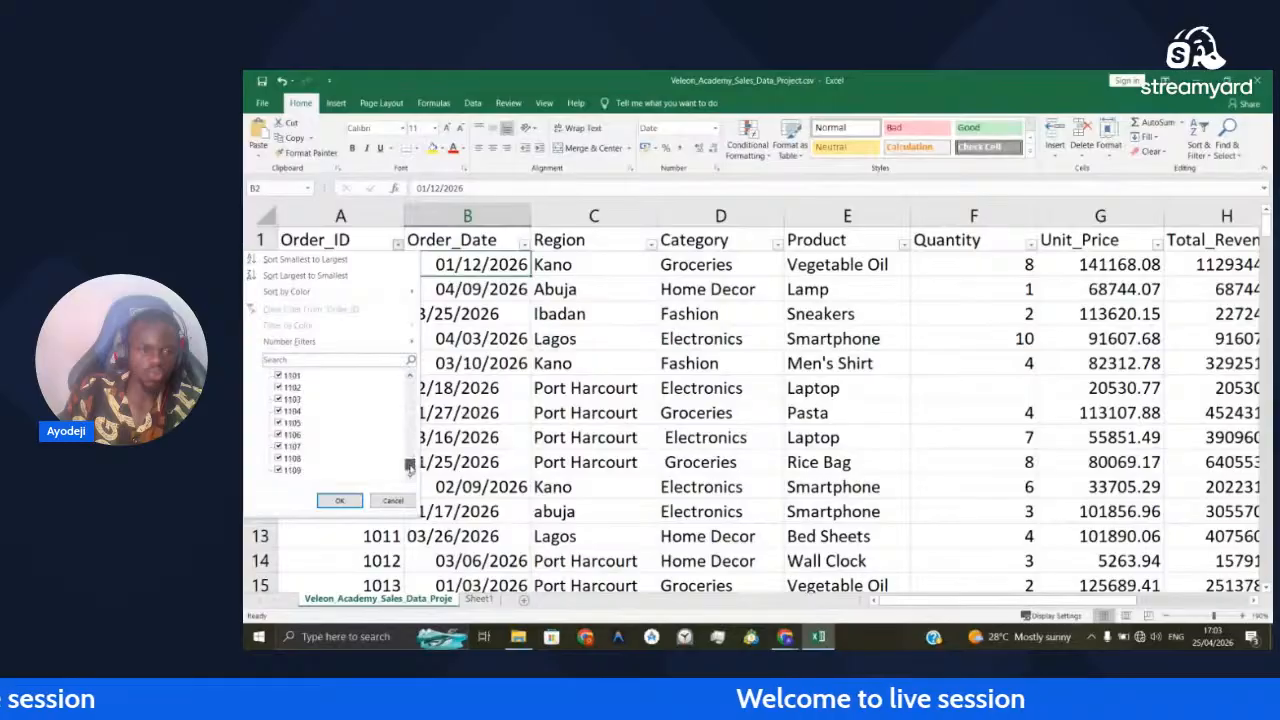
left_click(524, 244)
left_click_drag(520, 388, 520, 466)
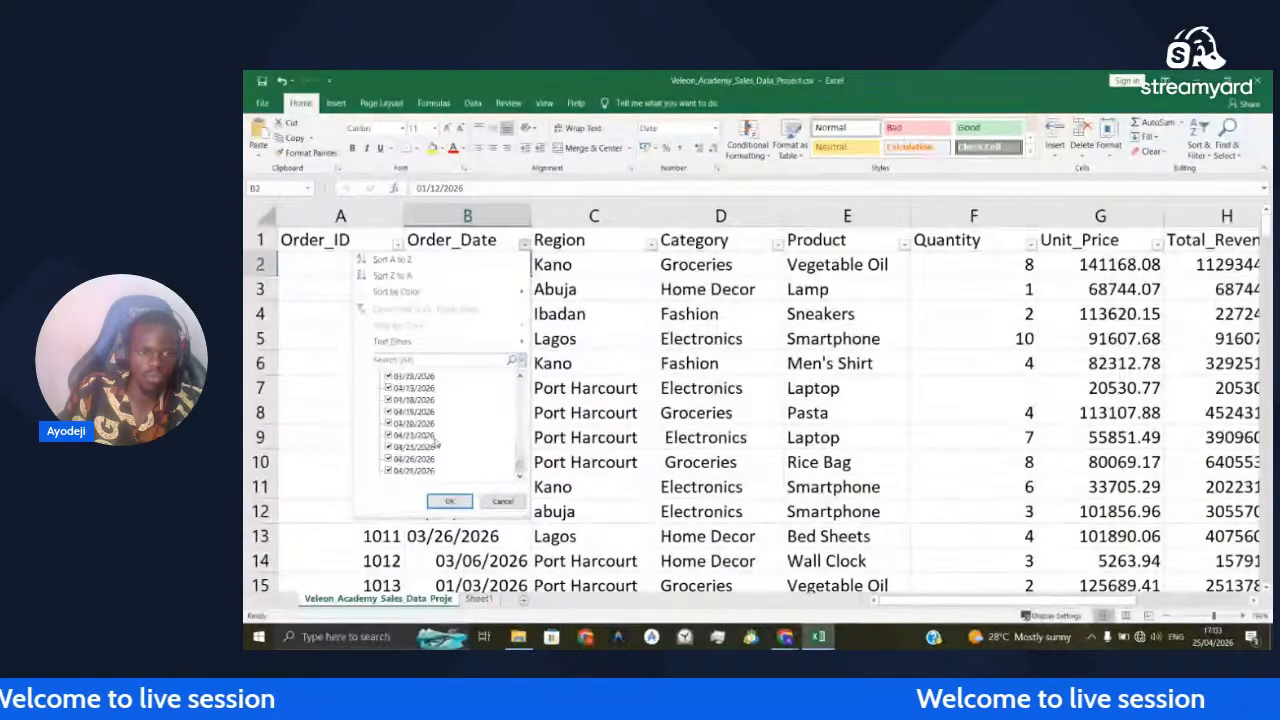
left_click(634, 244)
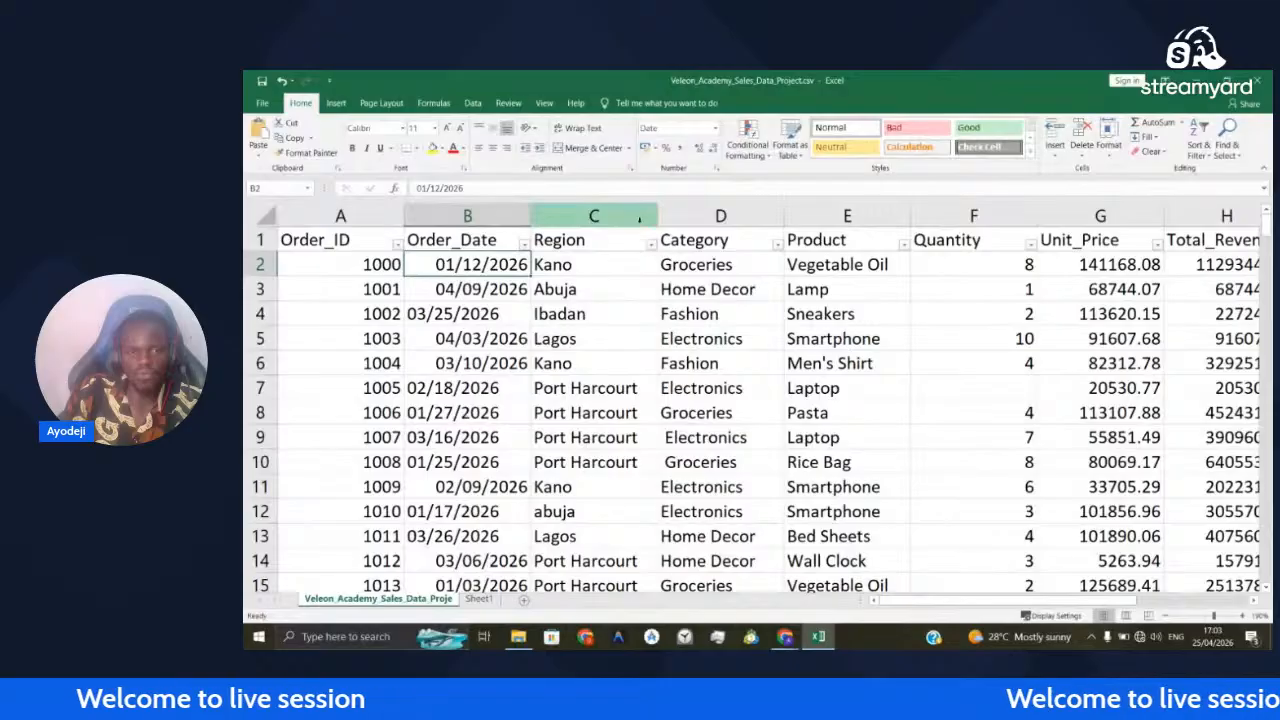
left_click(777, 244)
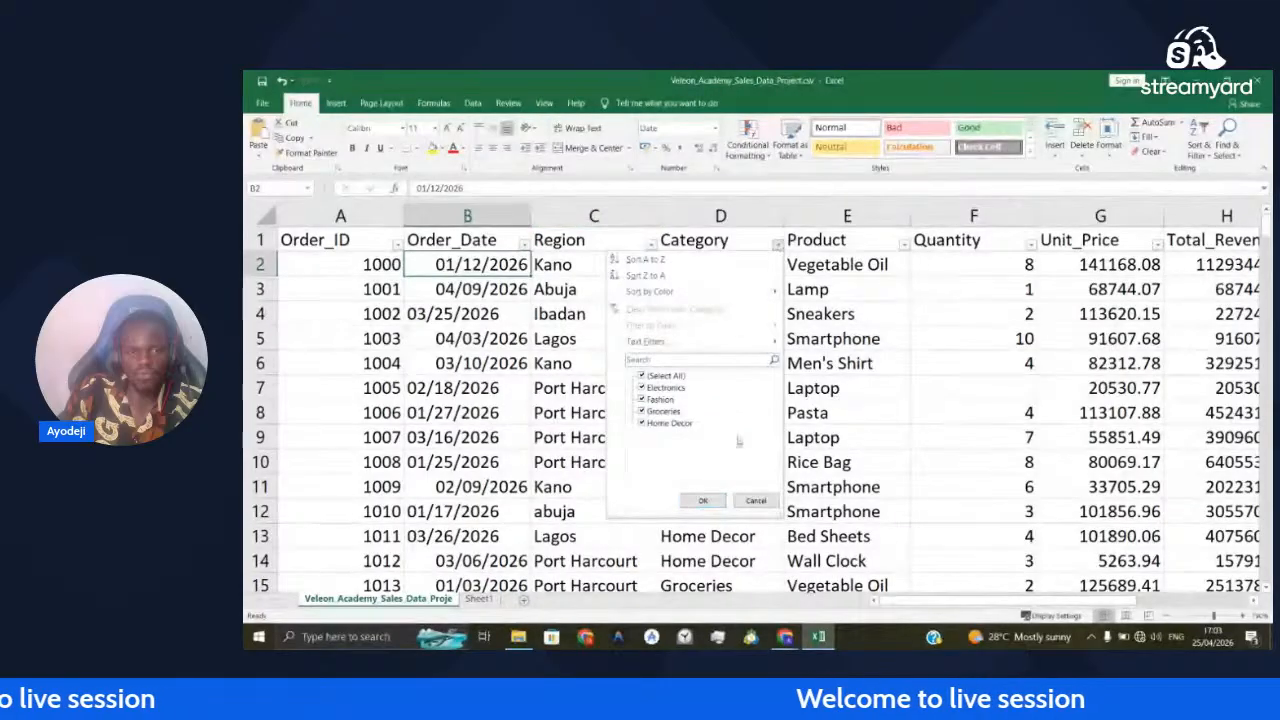
left_click(756, 501)
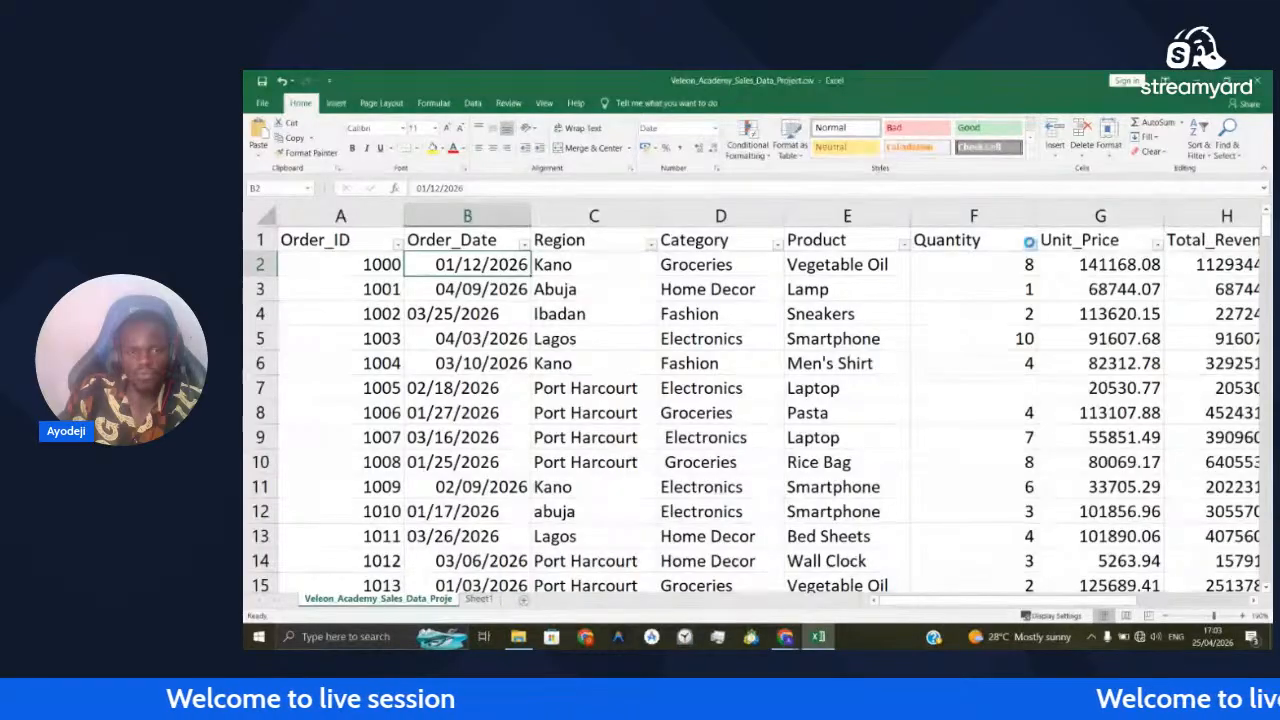
Examine the filter values of the Quantity column without applying a filter, and select its empty cell in row 7
left_click(1030, 244)
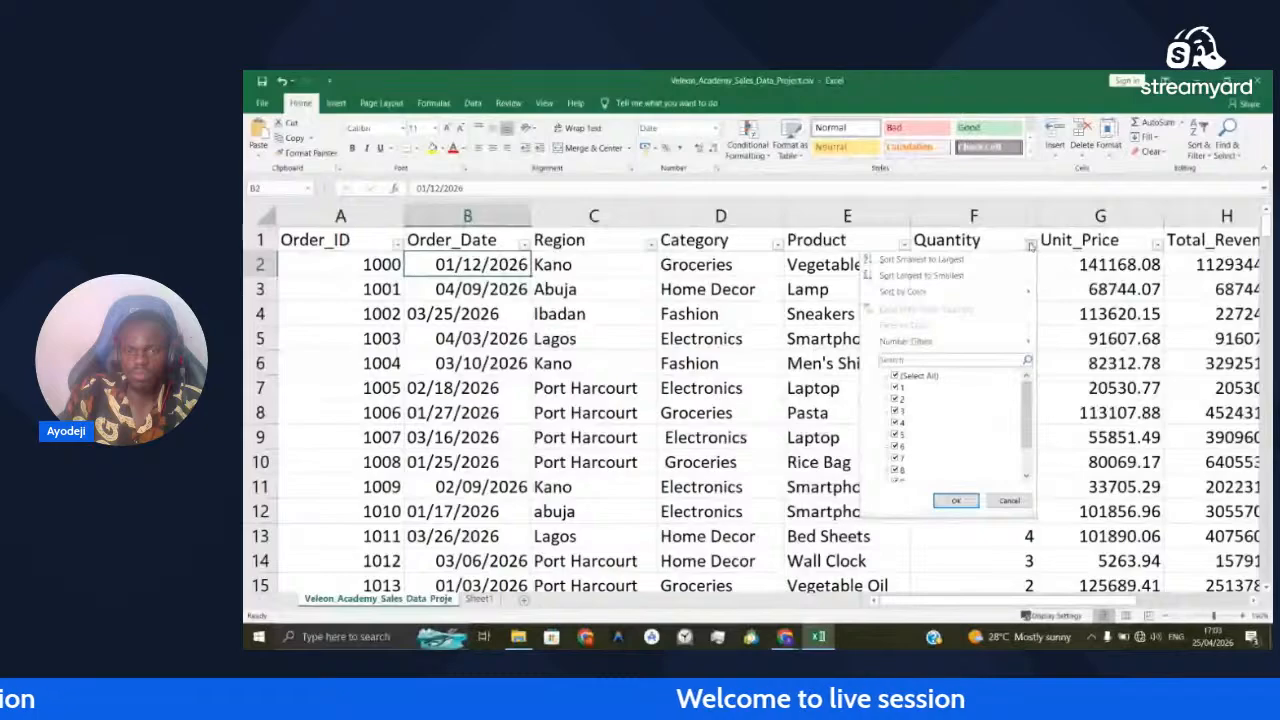
scroll(1000, 430, "down", 3)
left_click(1009, 500)
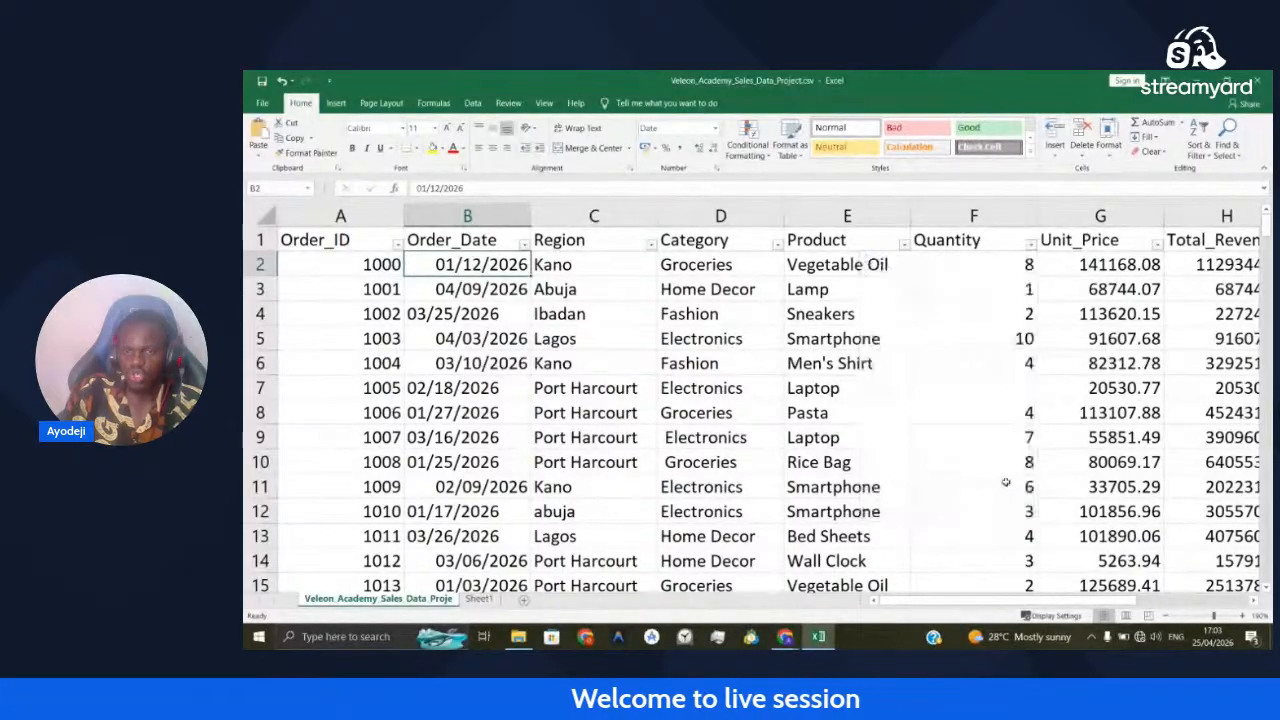
left_click(1009, 386)
Examine the filter values of the Unit_Price, Total_Revenue and Cost columns without applying any filter
left_click_drag(1075, 600, 1193, 600)
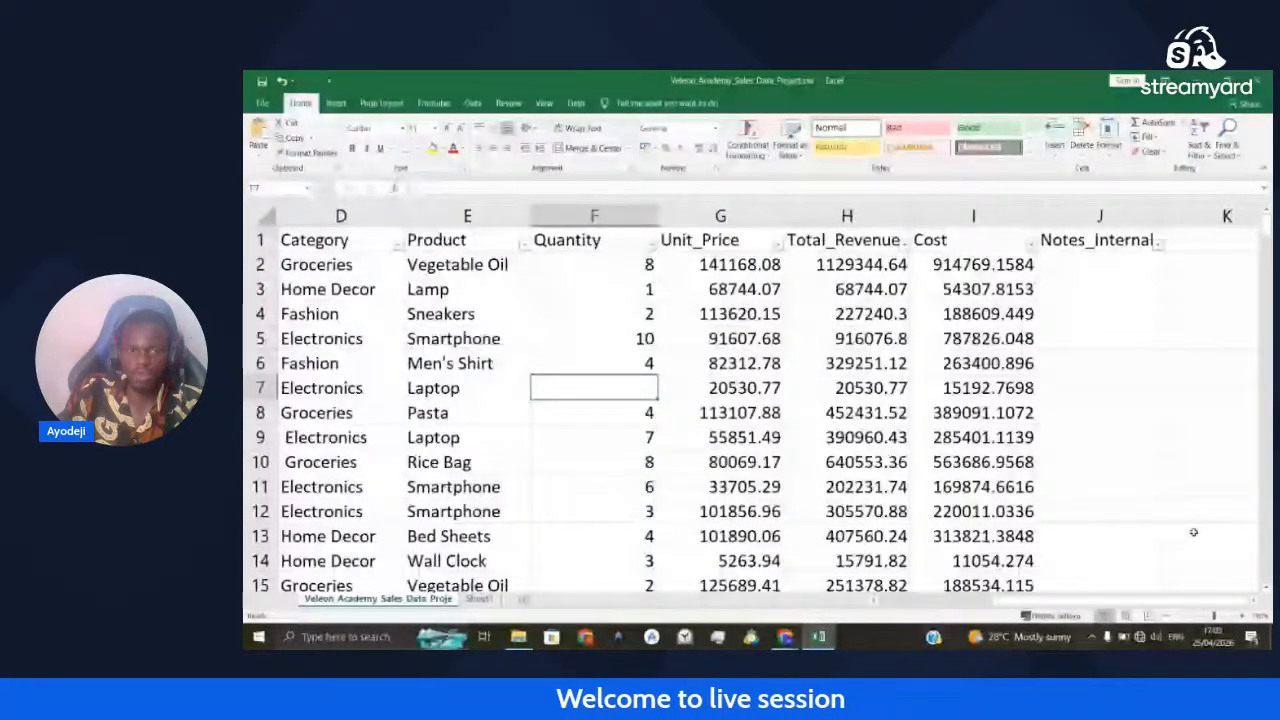
left_click(777, 244)
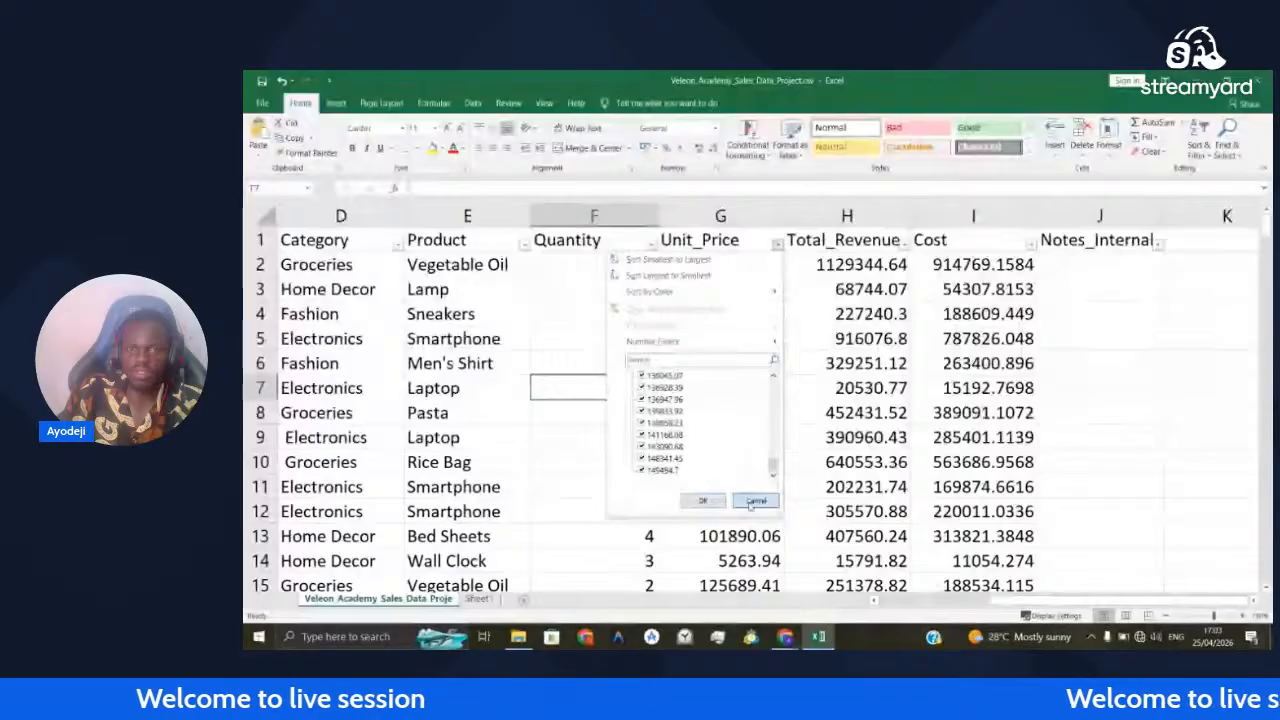
left_click(754, 501)
left_click(904, 244)
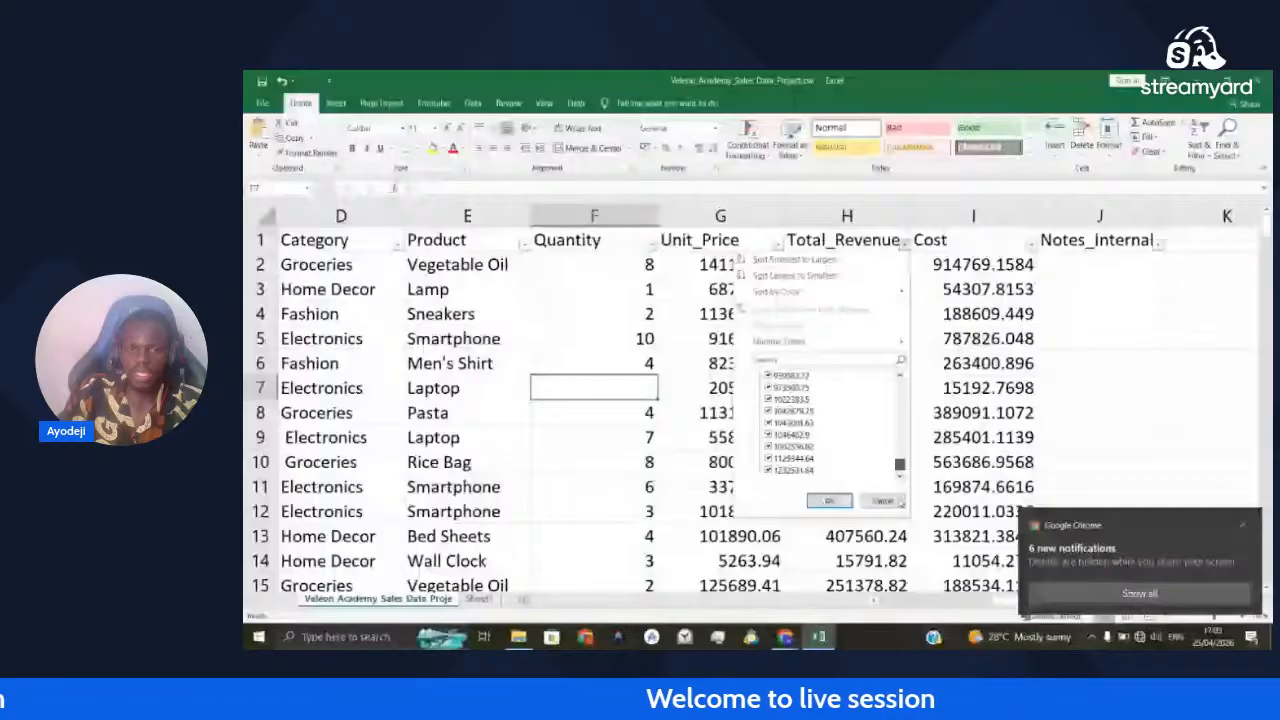
left_click(900, 502)
left_click(1031, 244)
left_click_drag(1027, 387, 1027, 466)
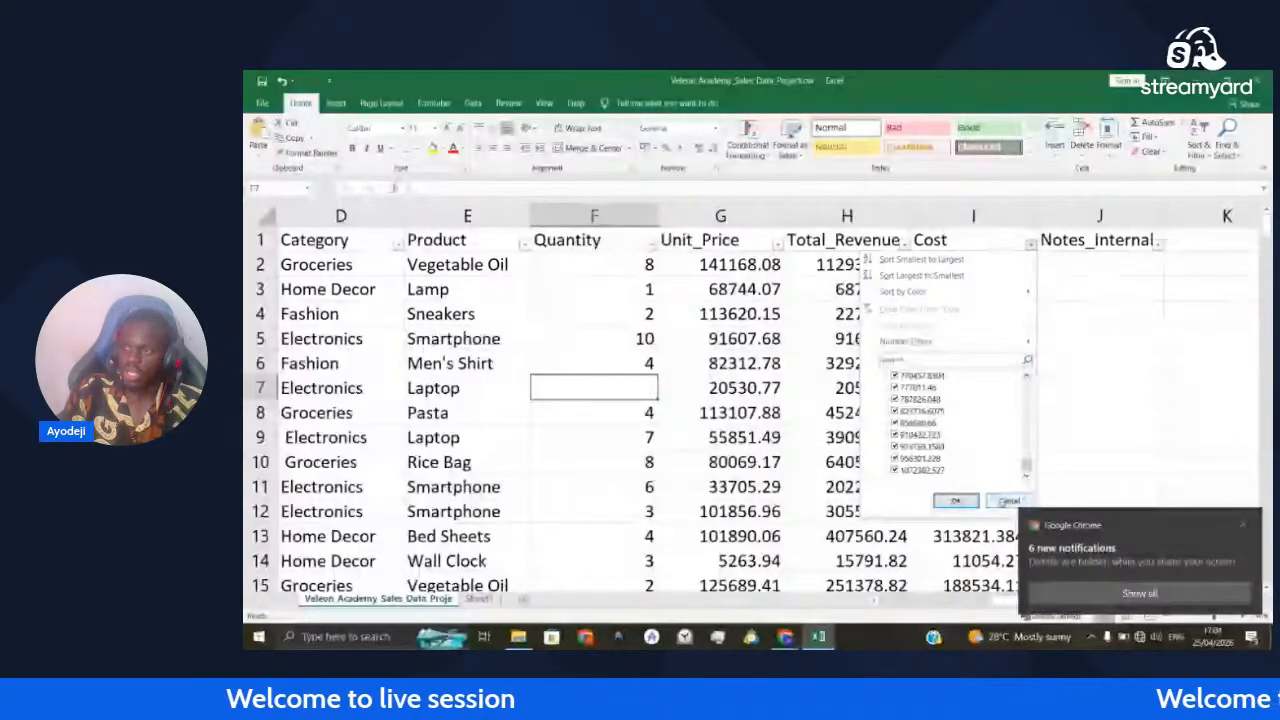
left_click(1008, 501)
scroll(1066, 409, "down", 3)
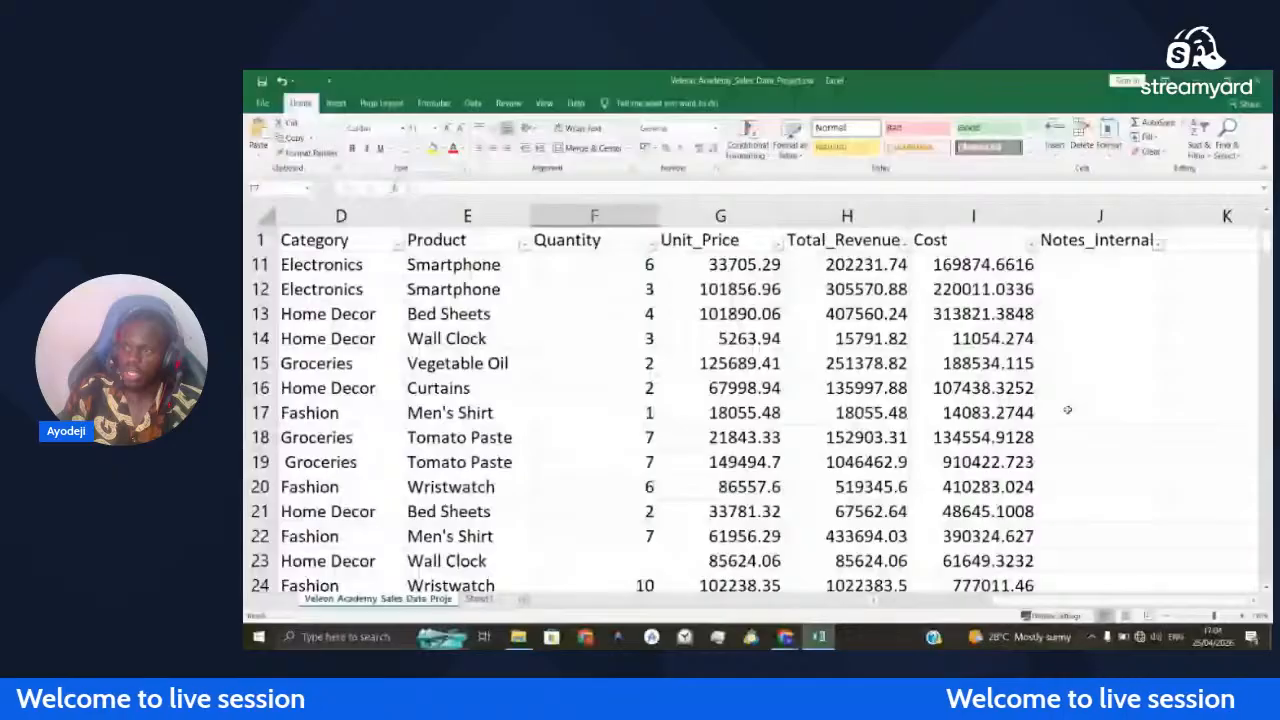
scroll(922, 316, "up", 2)
scroll(922, 316, "up", 2)
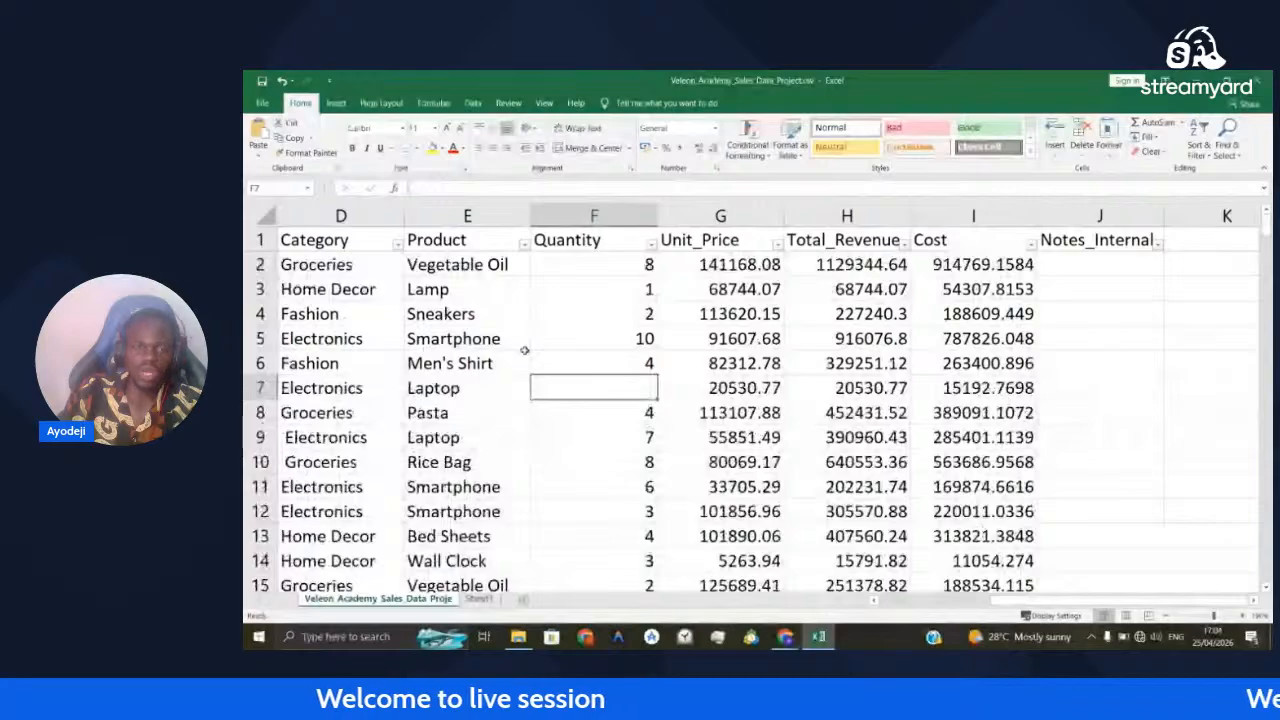
Compare Unit_Price with Total_Revenue for the Laptop order in row 7 and enter 1 as its missing Quantity
scroll(524, 350, "left", 1)
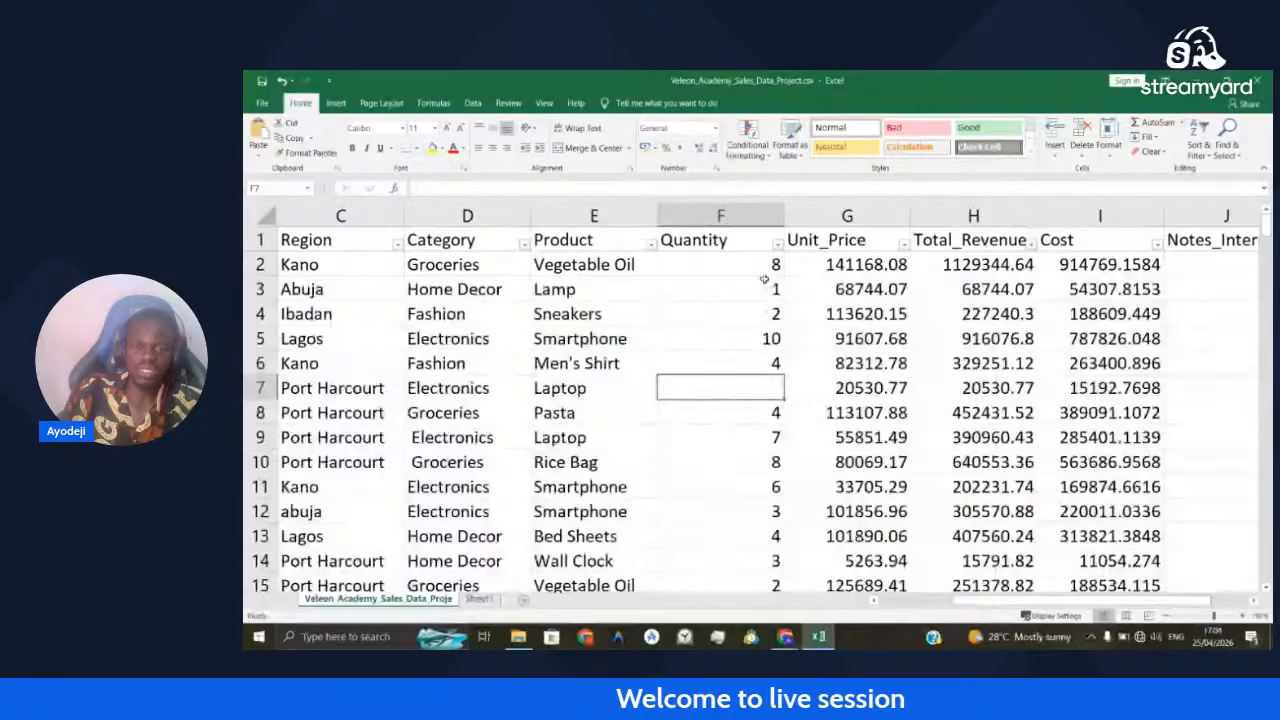
left_click(986, 391)
left_click(866, 388)
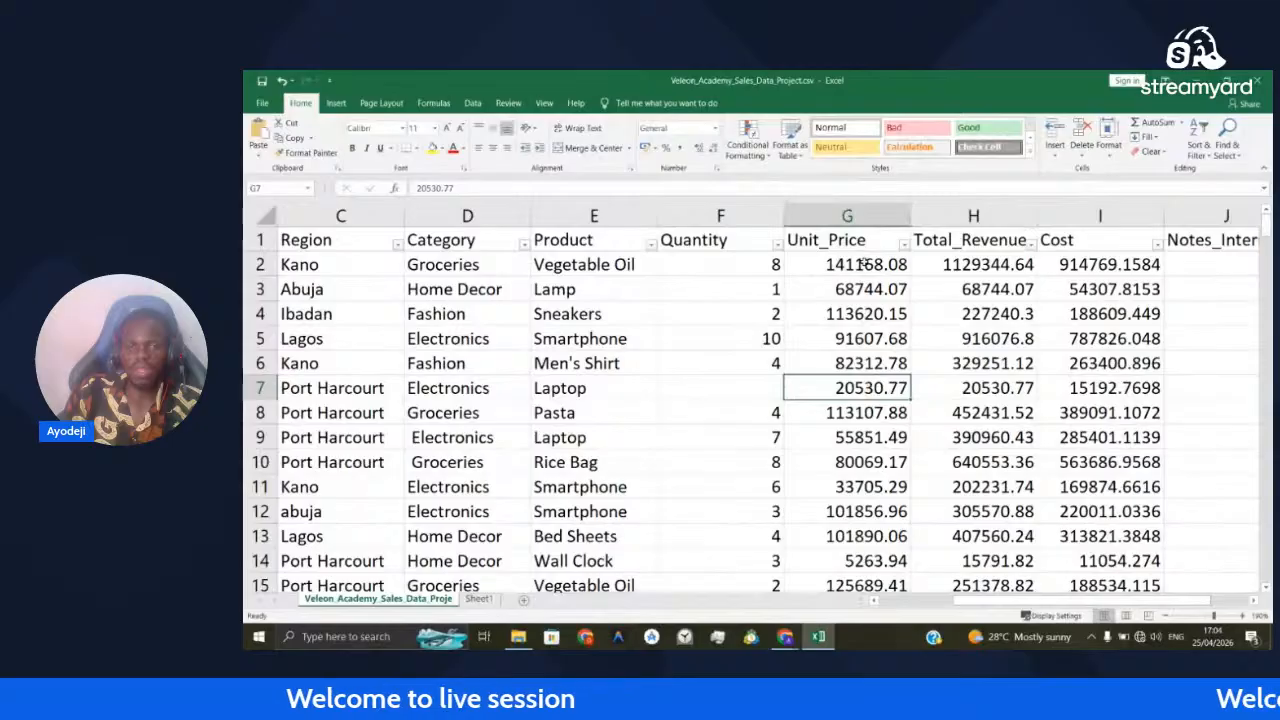
left_click(764, 389)
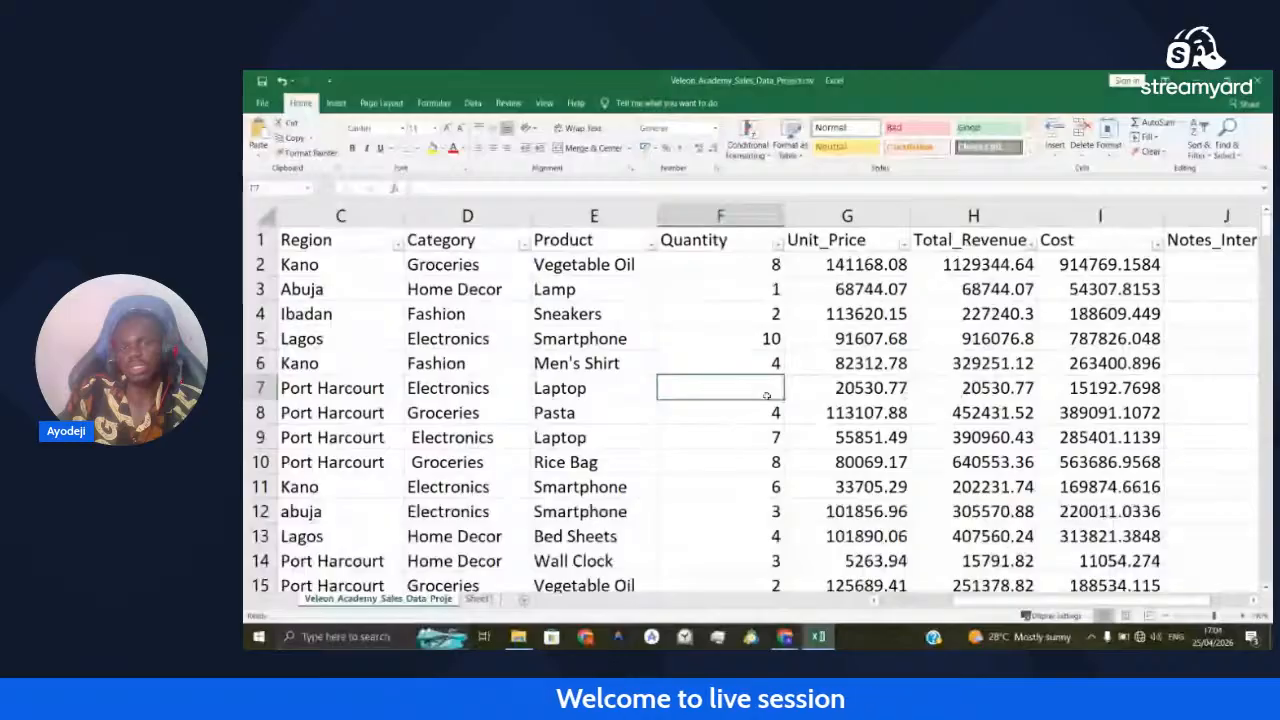
type("1")
key("Return")
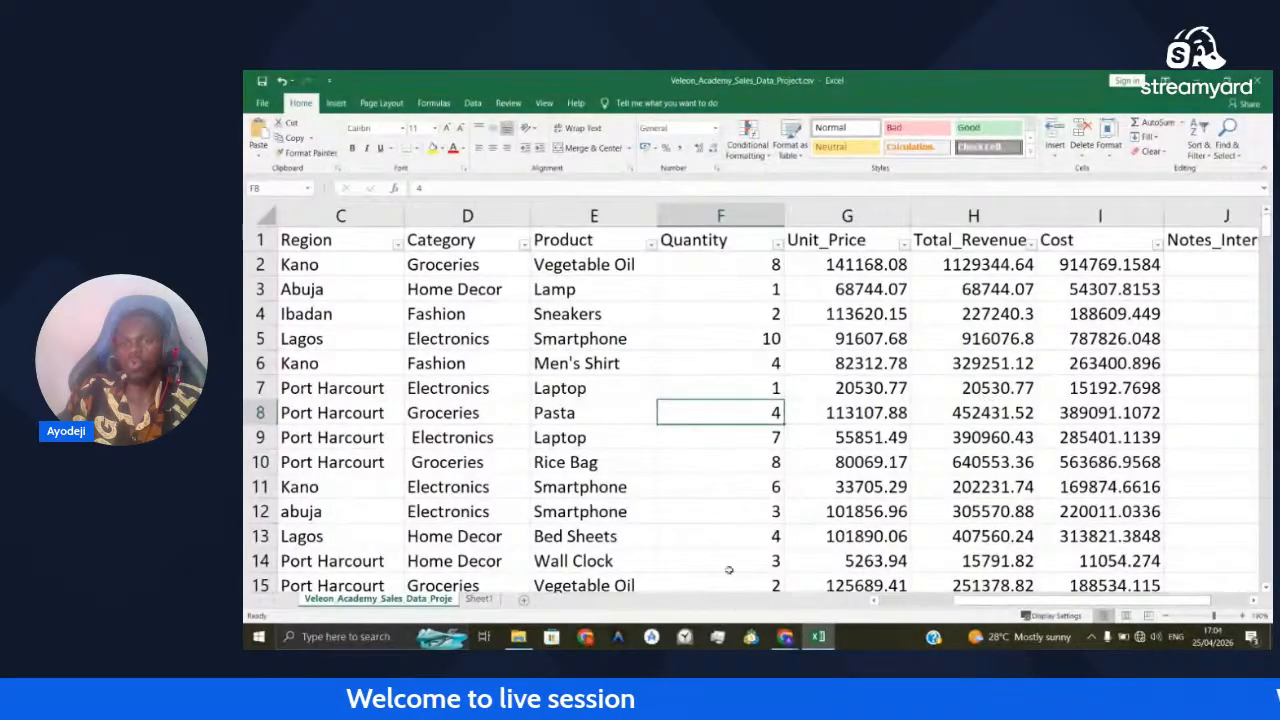
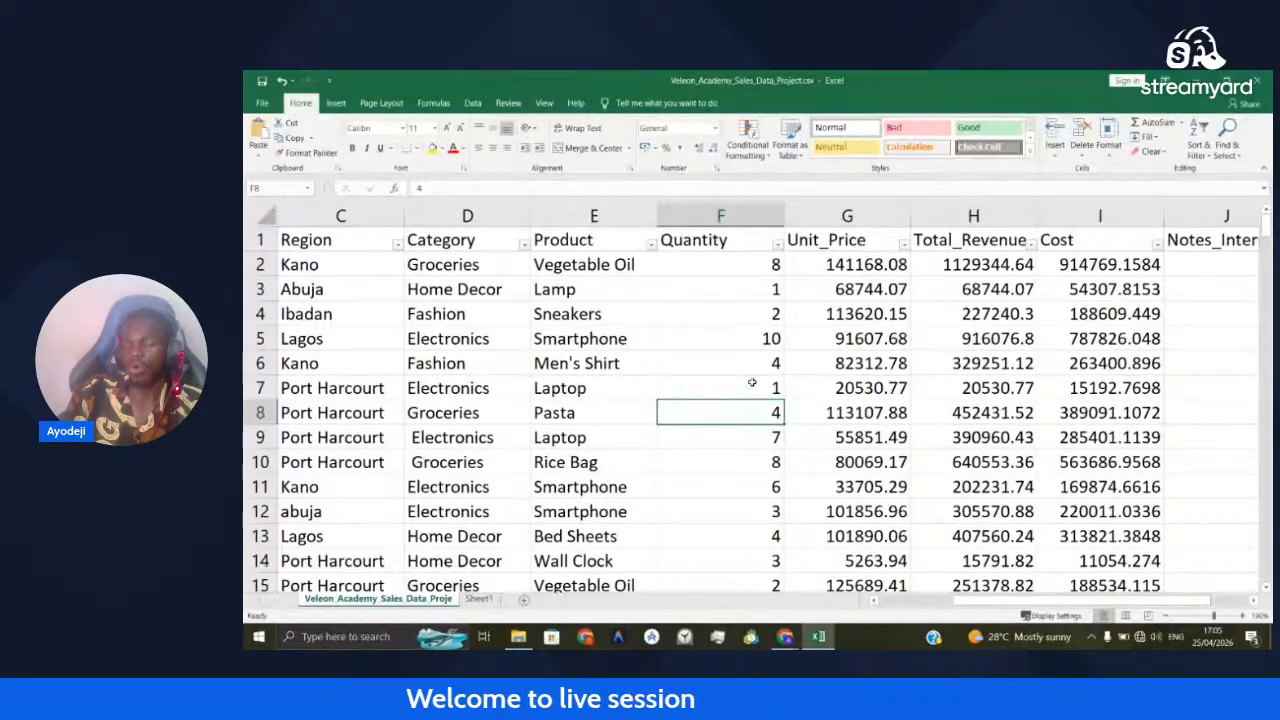
Filter the Quantity column to show only the records with blank quantities
left_click(752, 385)
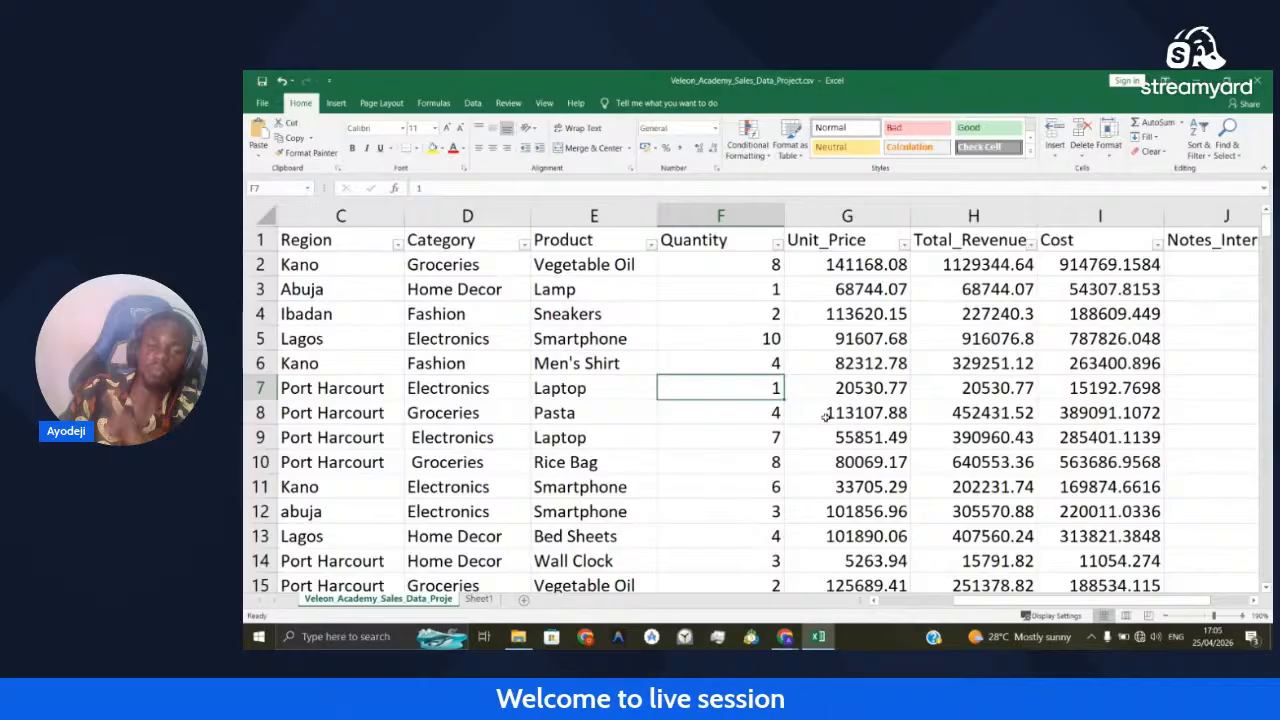
scroll(770, 425, "down", 10)
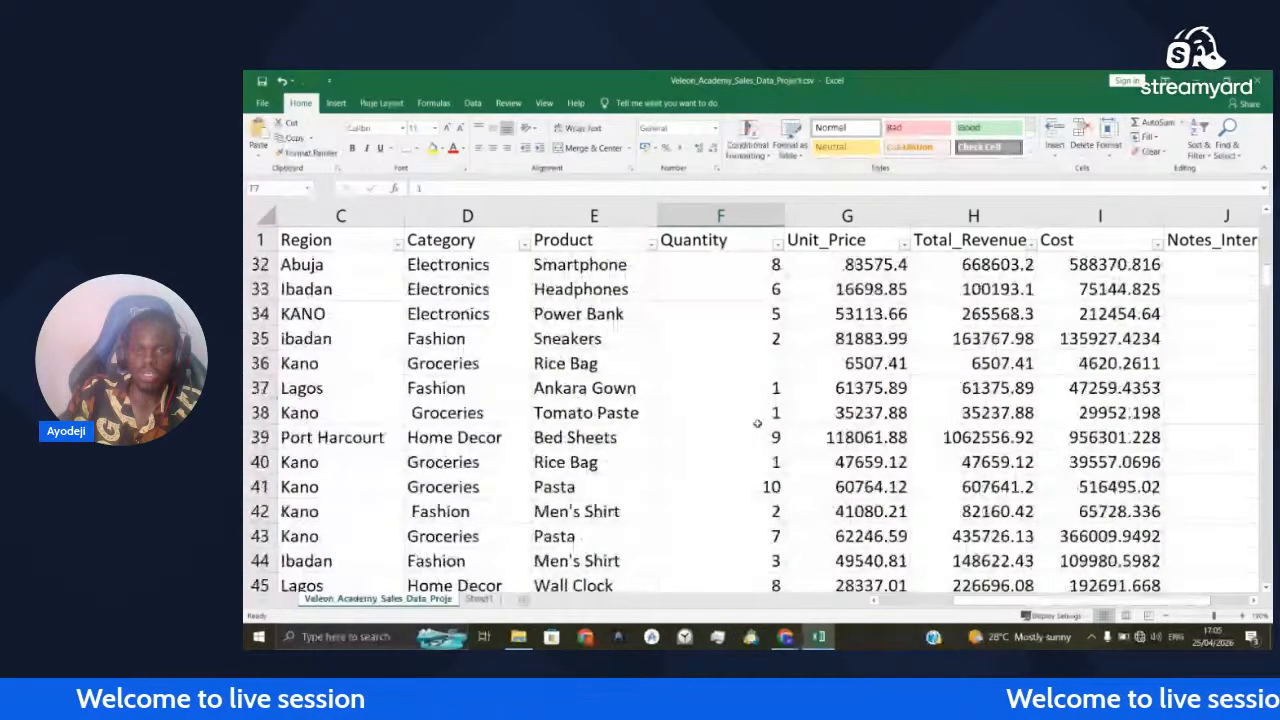
scroll(757, 424, "up", 10)
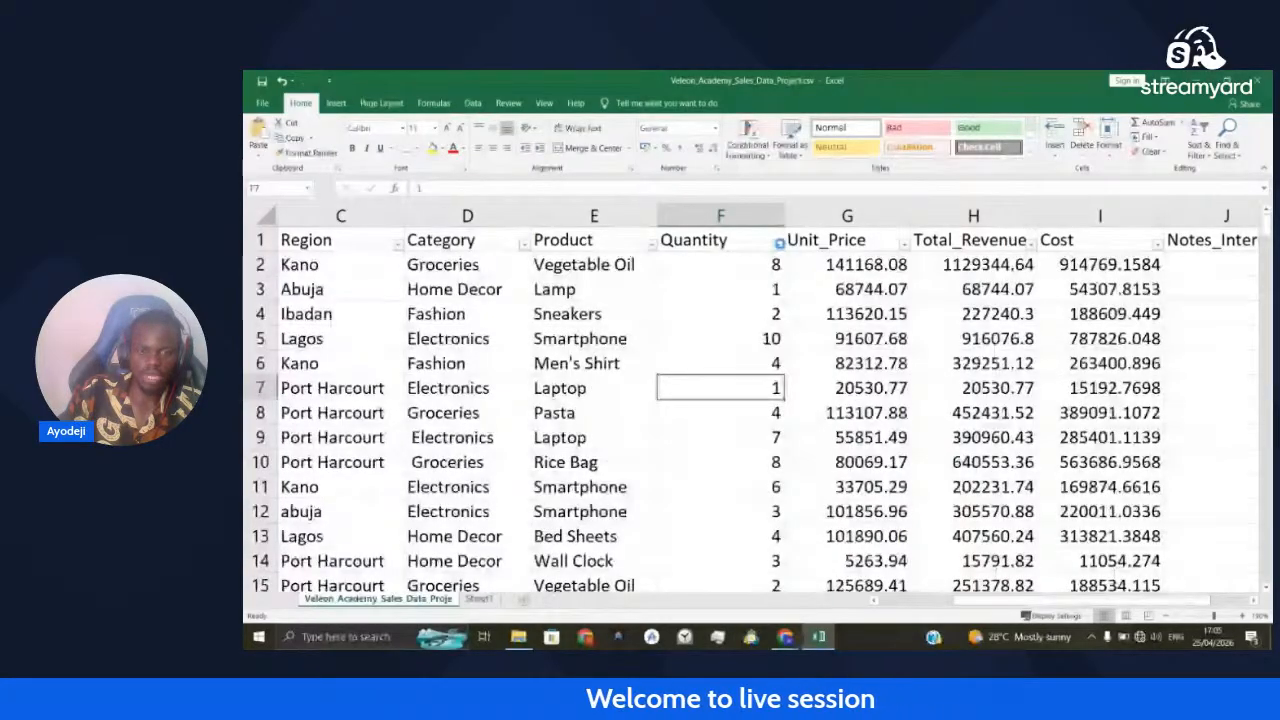
left_click(778, 243)
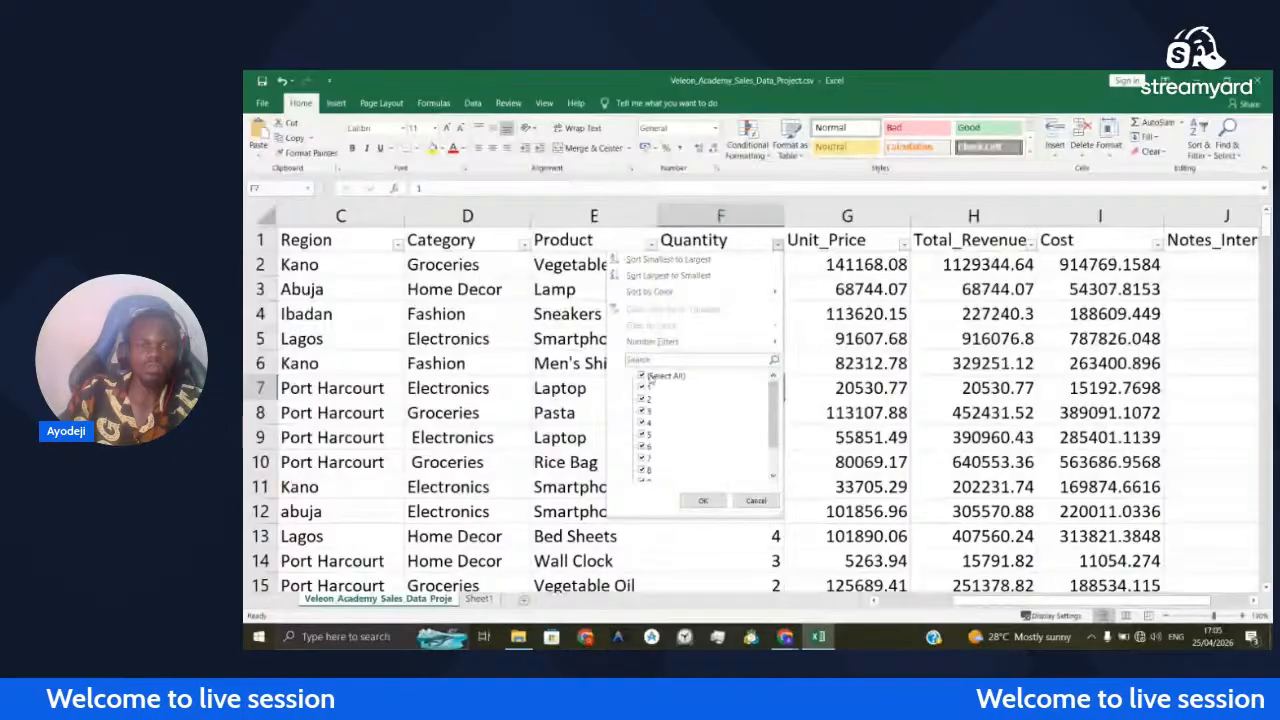
key("Return")
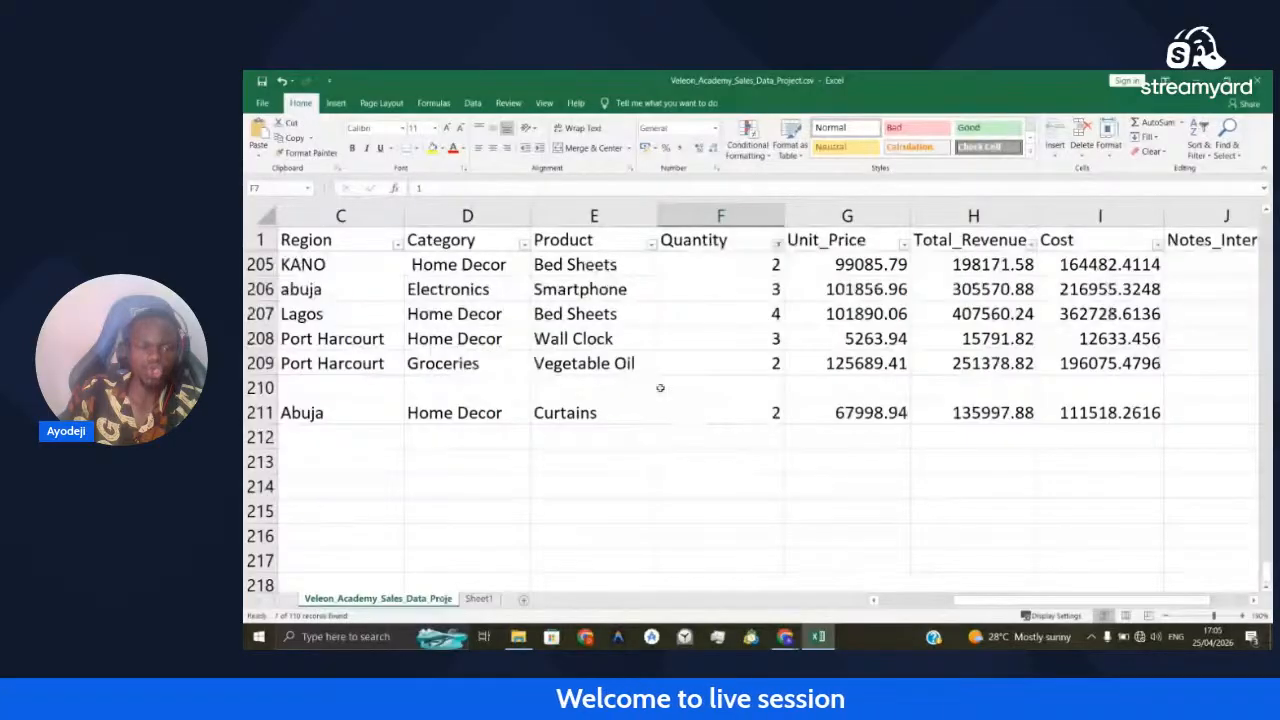
Look through the sheet filtered on blank quantities for rows that are entirely empty
scroll(660, 388, "up", 12)
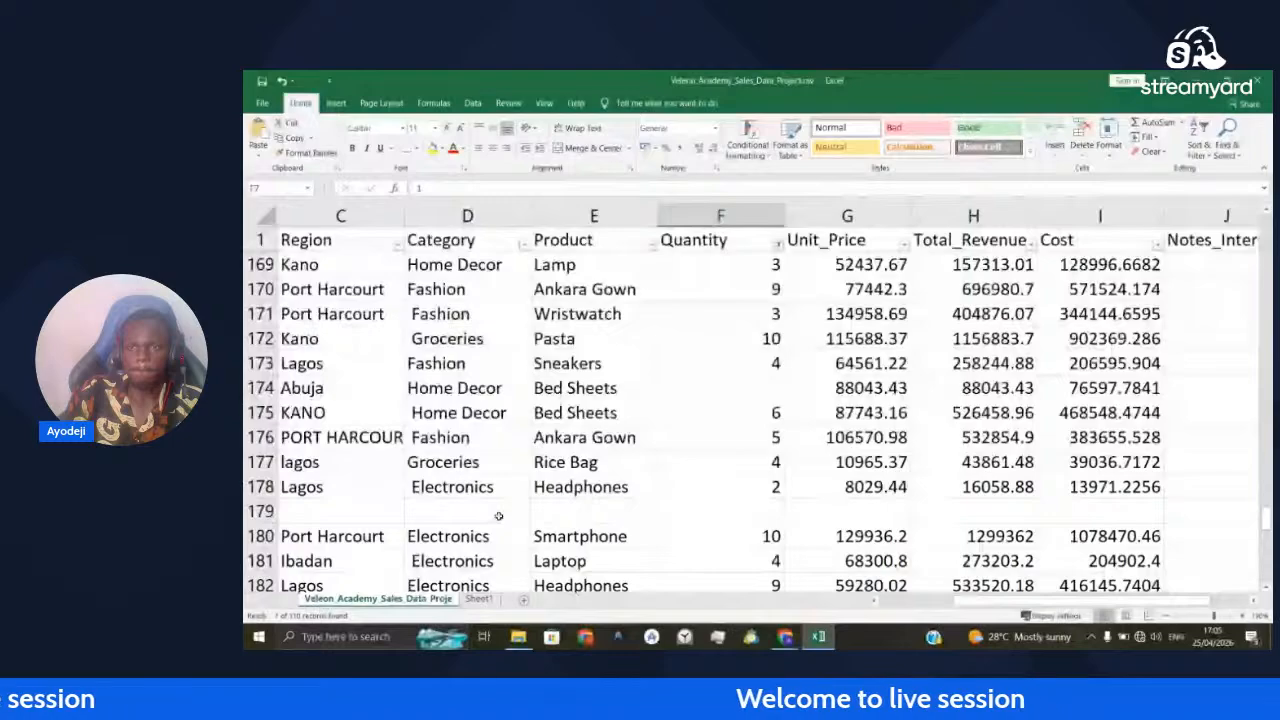
scroll(499, 516, "up", 20)
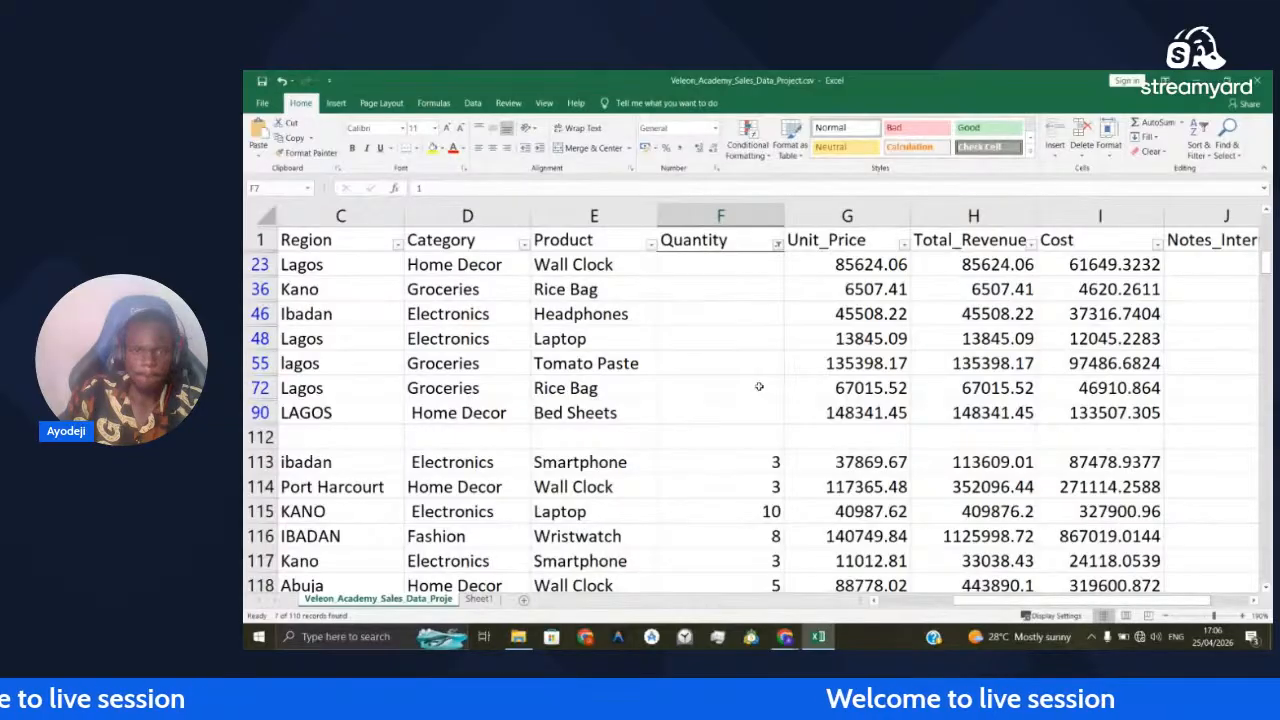
scroll(759, 386, "down", 20)
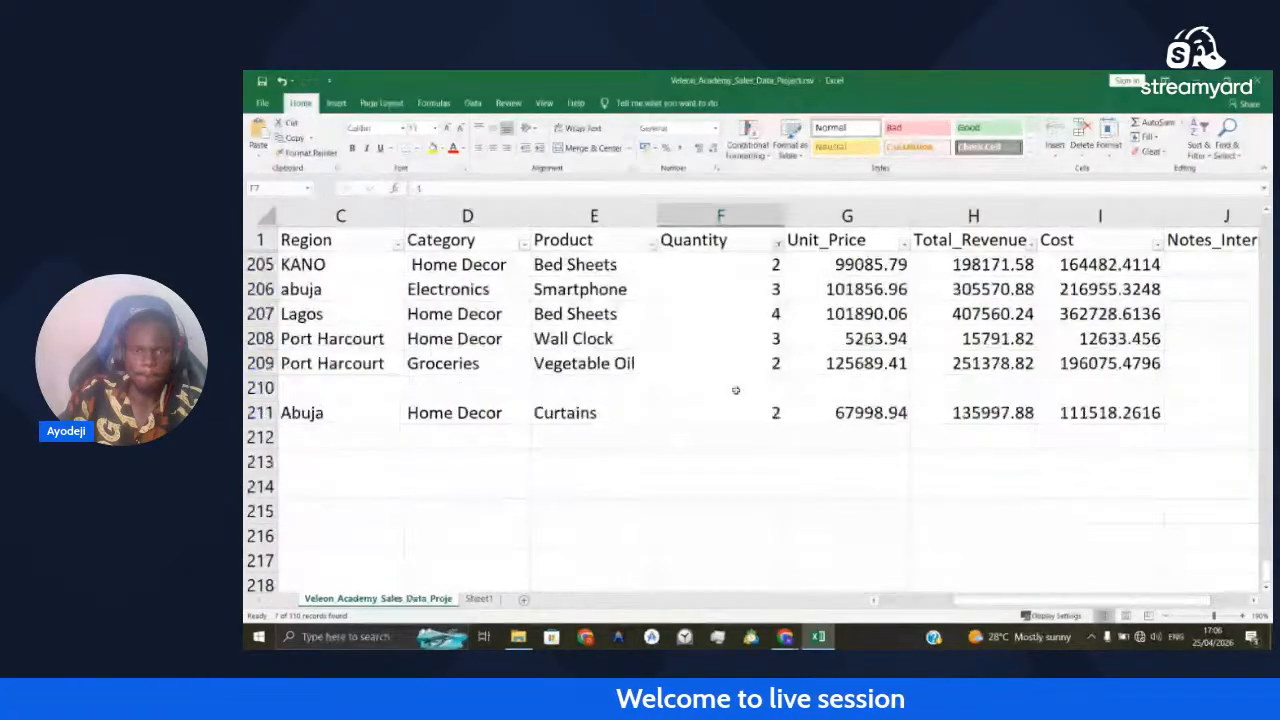
scroll(734, 389, "up", 3)
scroll(818, 470, "down", 3)
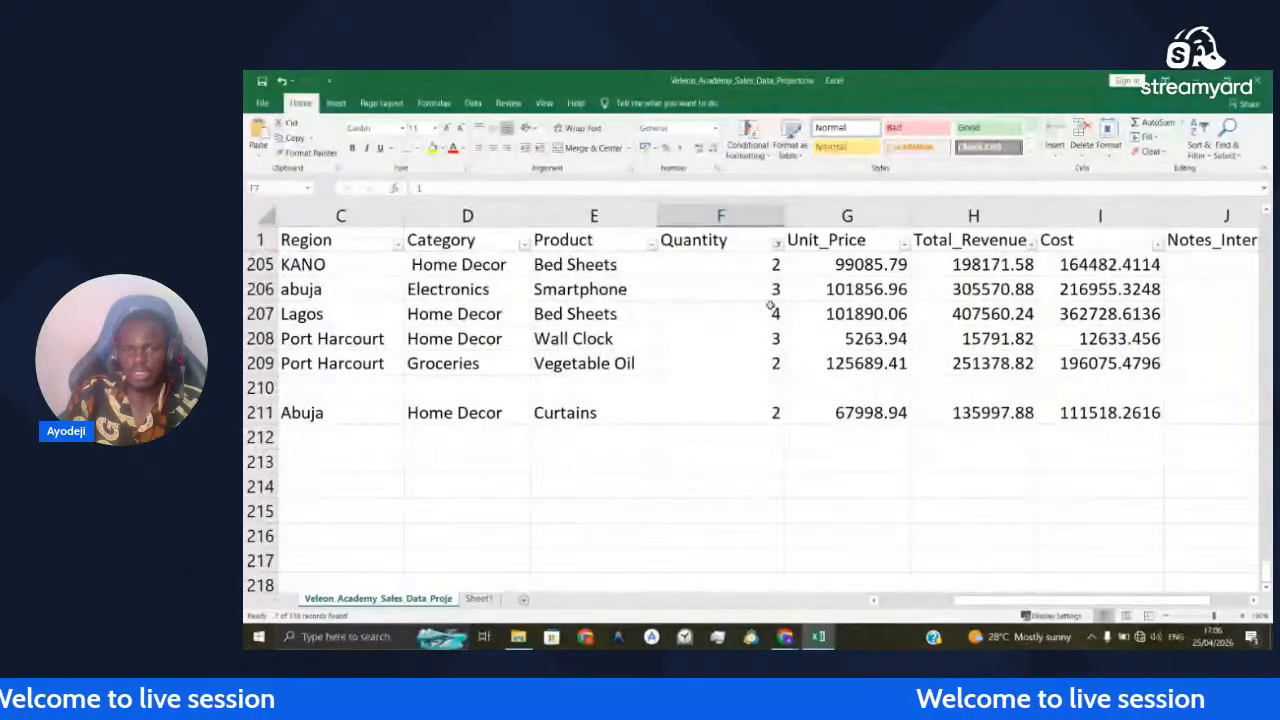
scroll(775, 310, "up", 1)
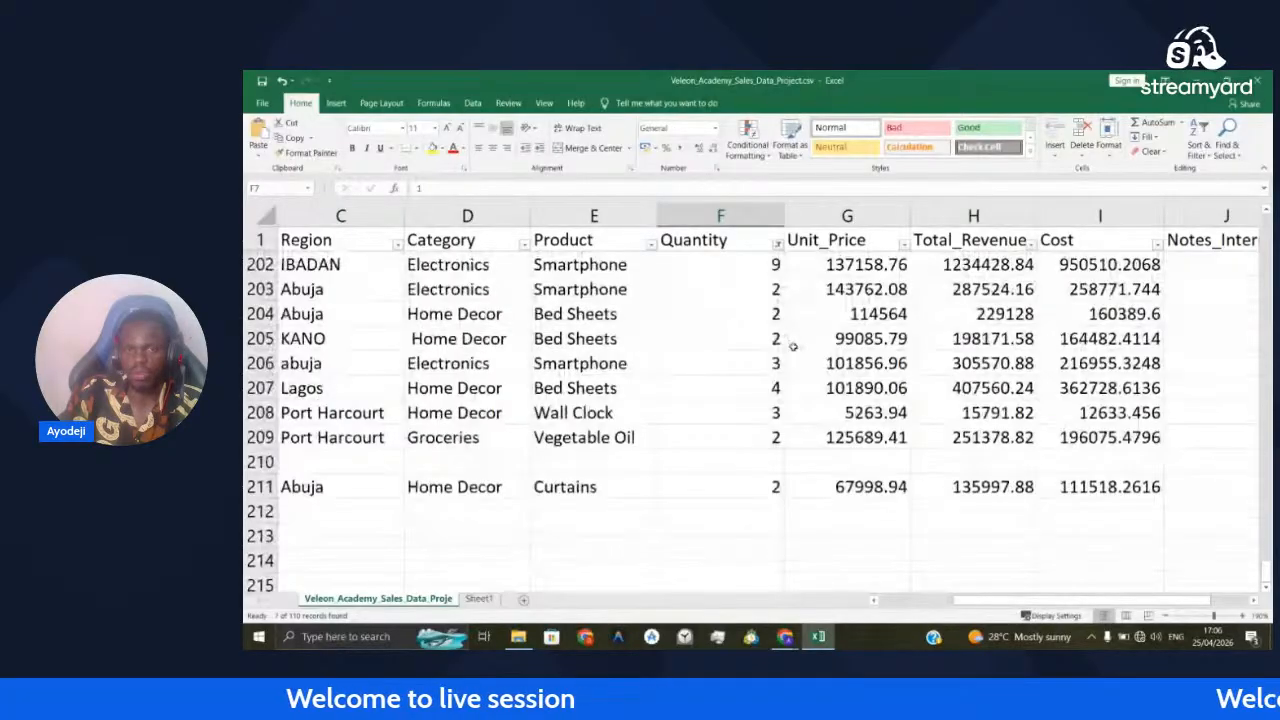
Delete the entirely empty rows below the filtered records, including rows 112, 149, 177 and 207
scroll(792, 346, "up", 20)
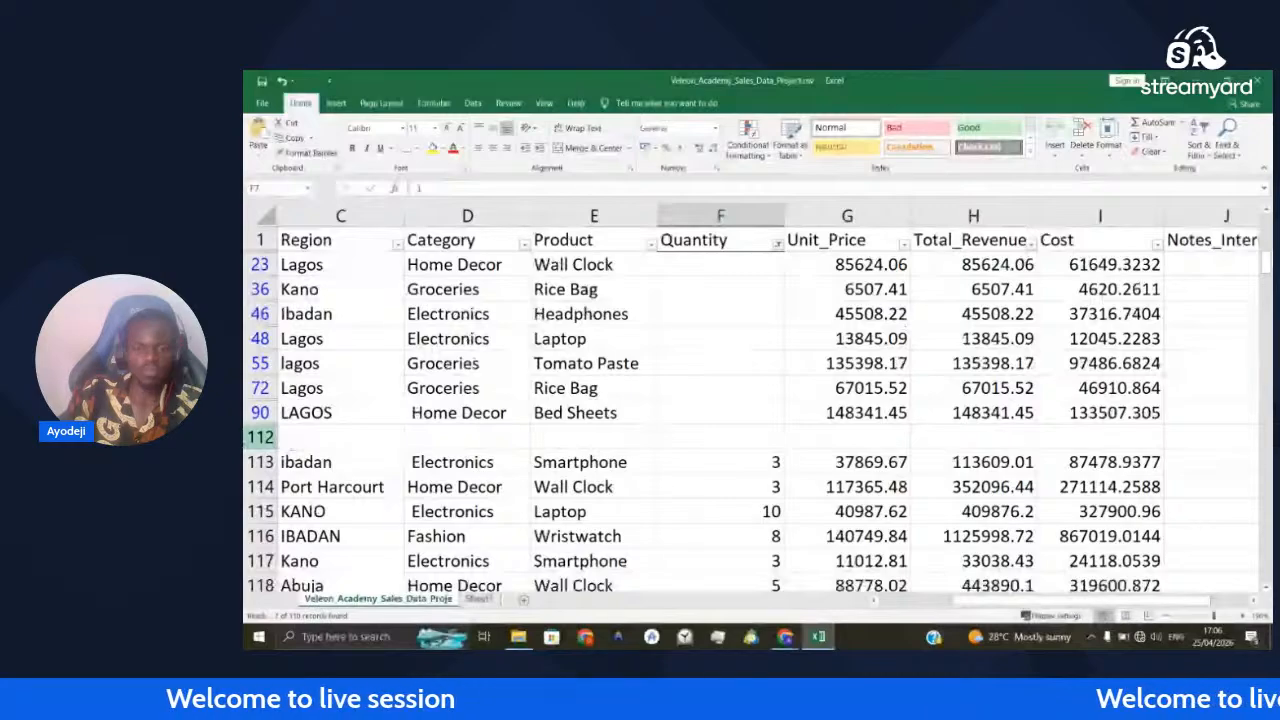
scroll(370, 438, "down", 15)
scroll(370, 438, "up", 7)
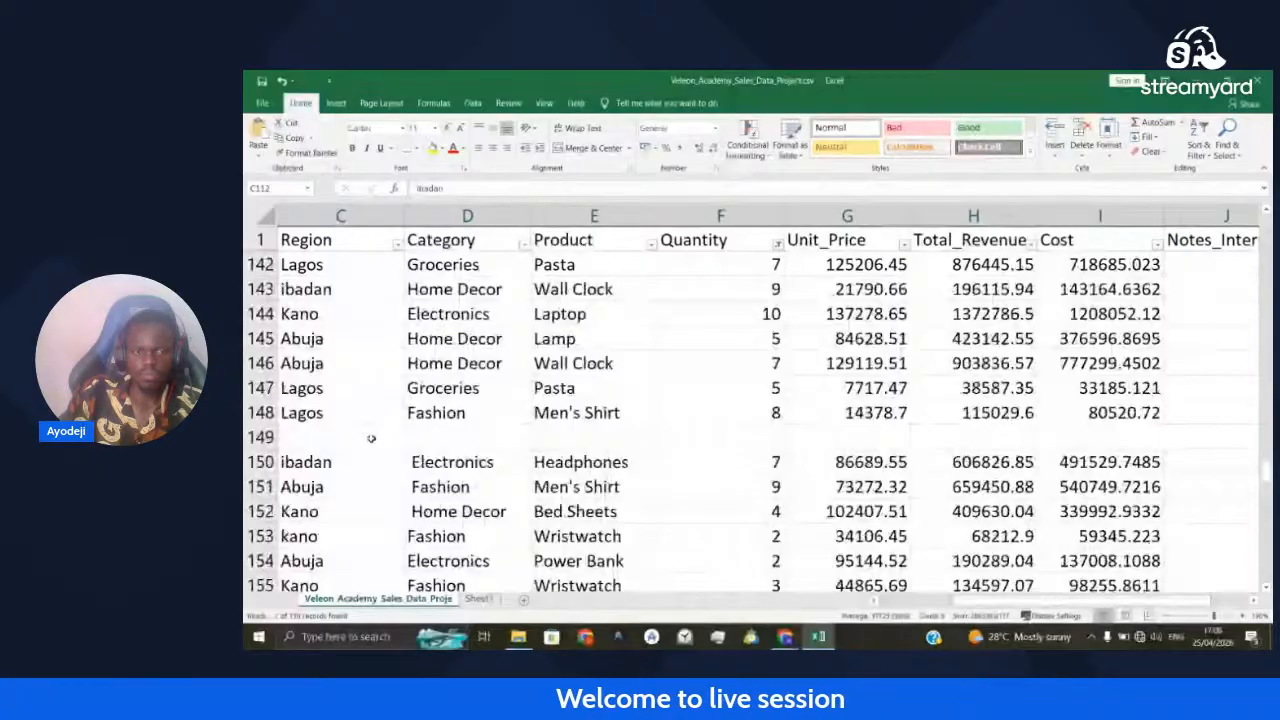
scroll(370, 438, "down", 10)
right_click(262, 388)
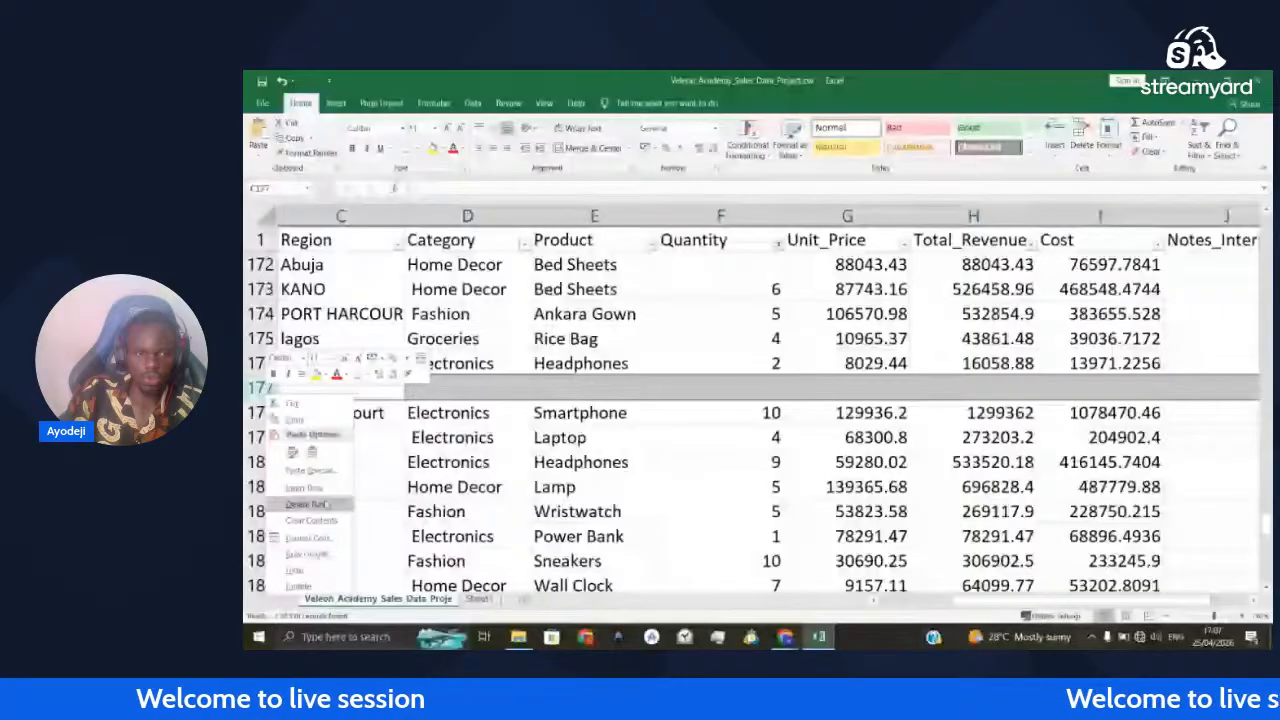
left_click(324, 504)
scroll(324, 480, "down", 9)
right_click(264, 464)
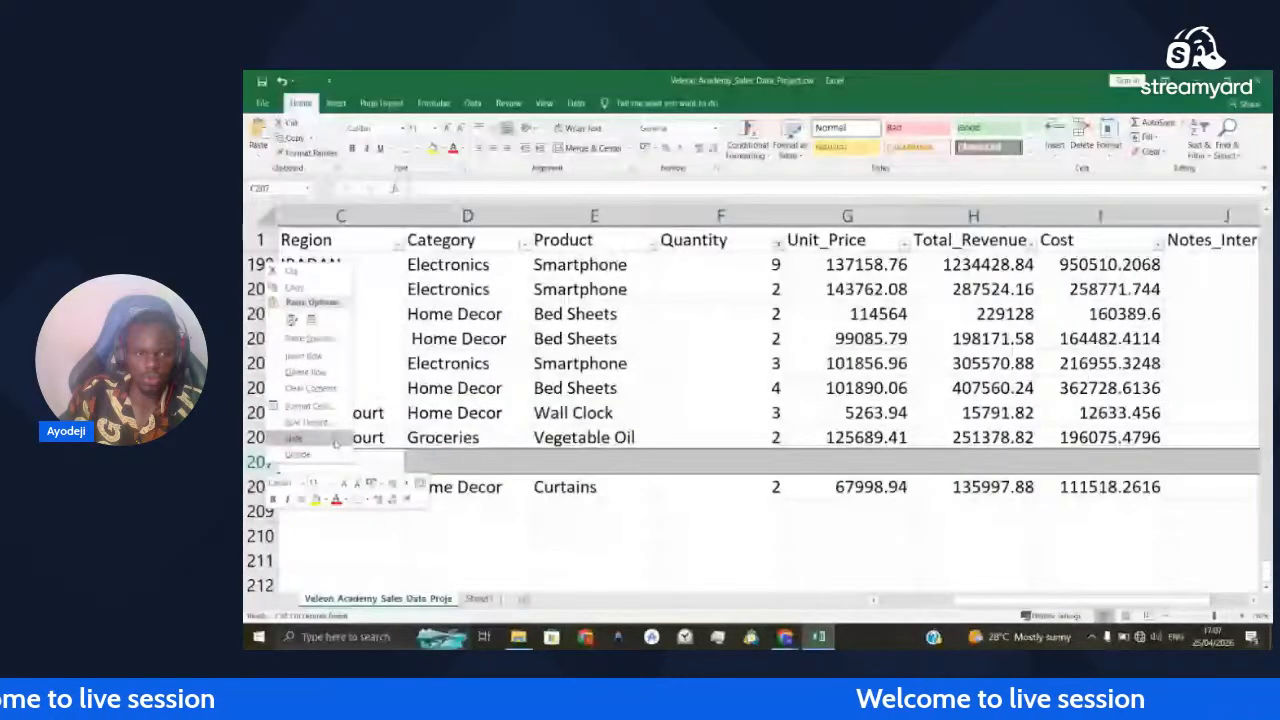
left_click(319, 370)
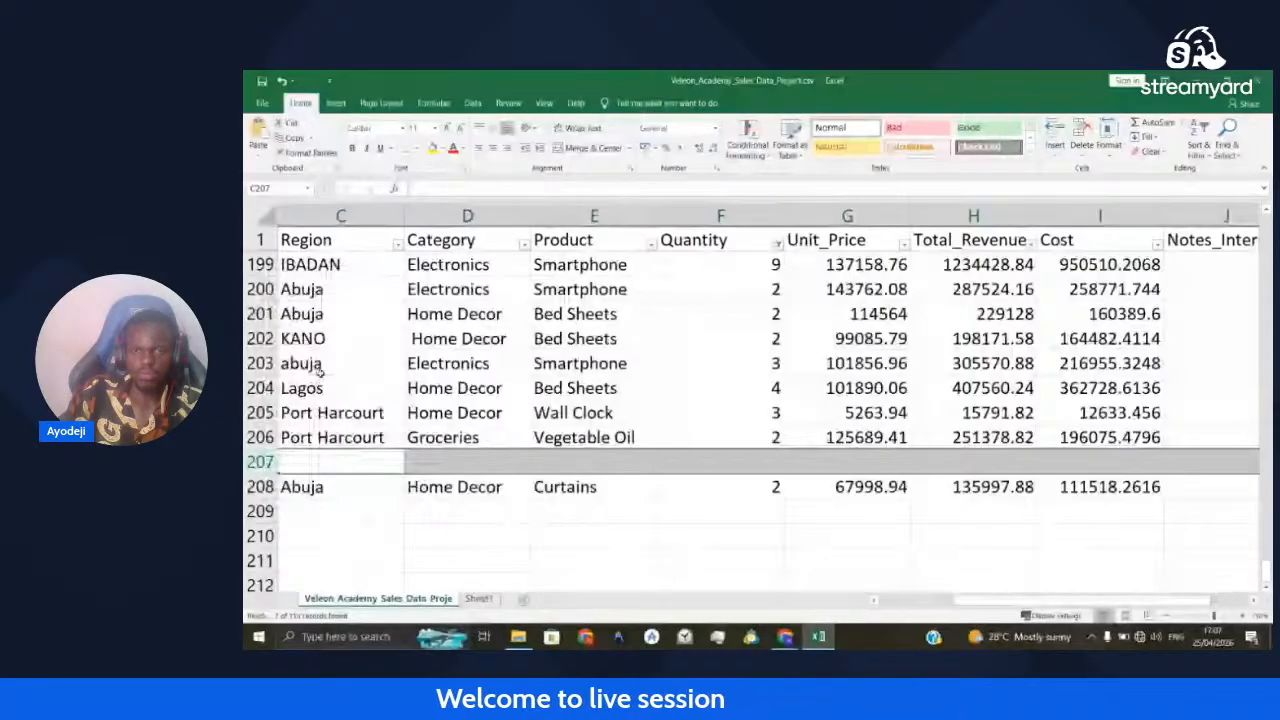
Select all blank cells in the sheet with Go To Special and review the selected Quantity cells
left_click_drag(1266, 569, 1267, 449)
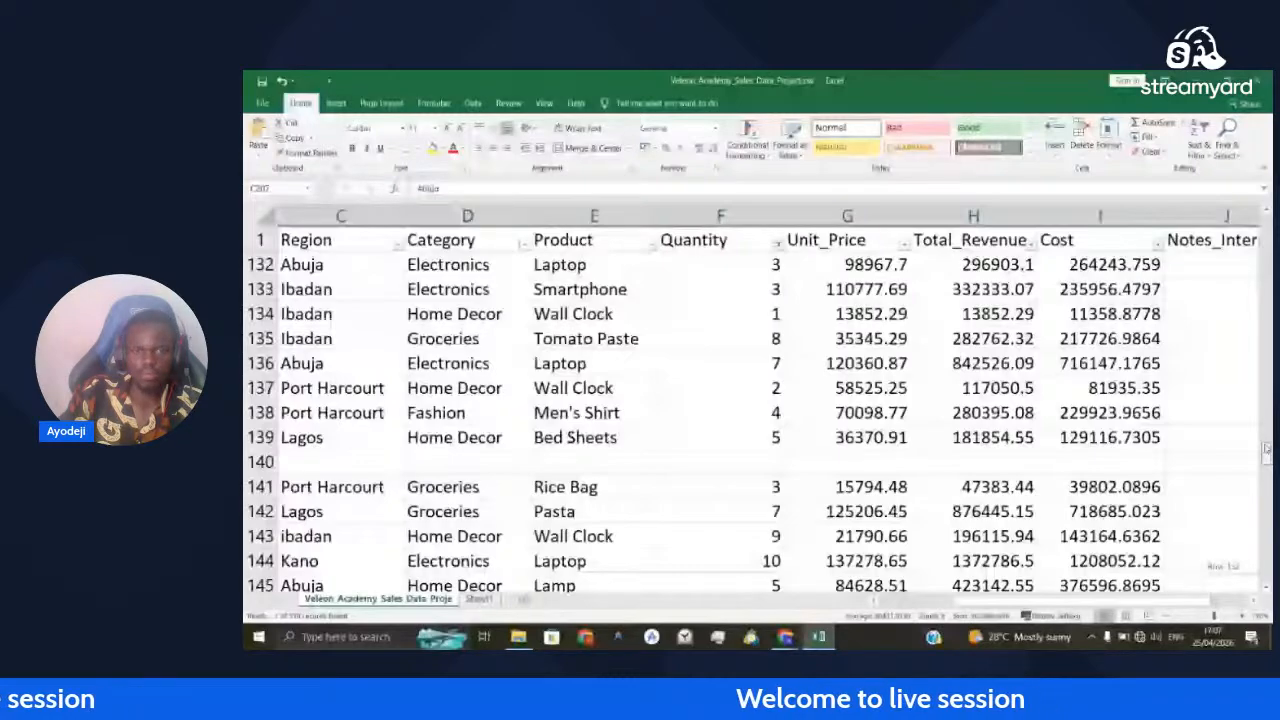
left_click_drag(1267, 449, 1267, 446)
left_click(694, 517)
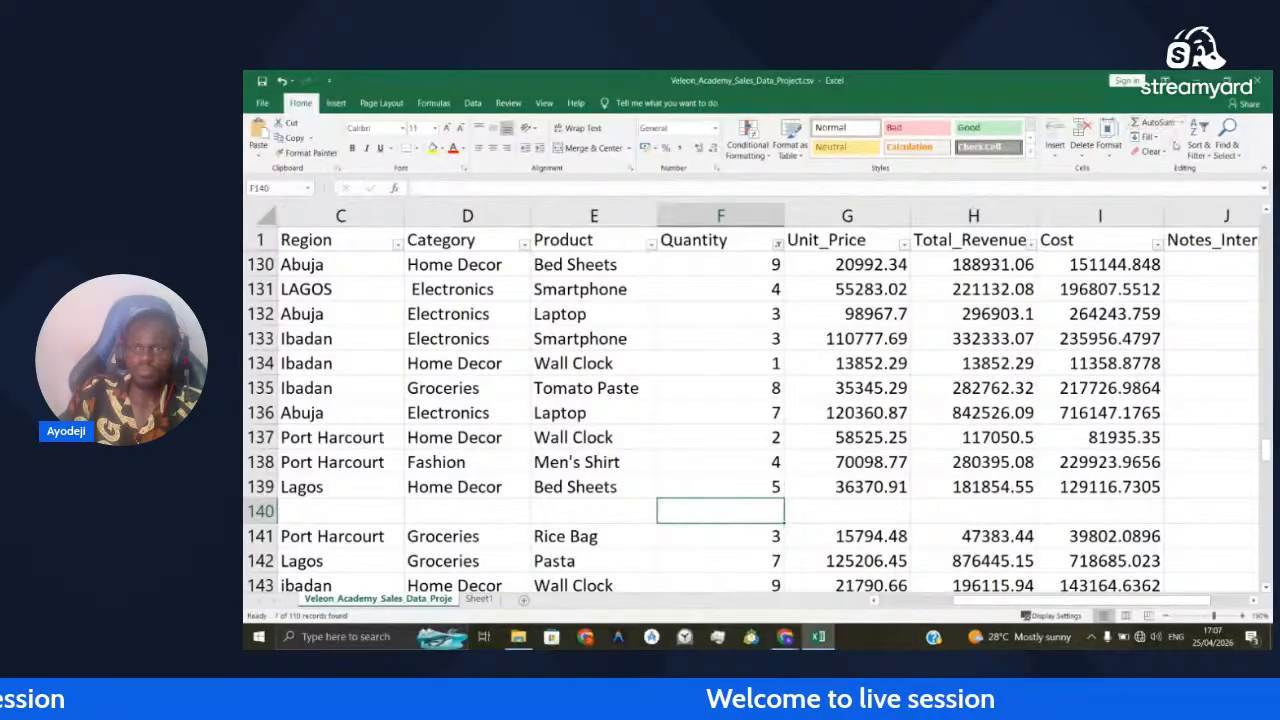
scroll(720, 400, "up", 4)
left_click(336, 103)
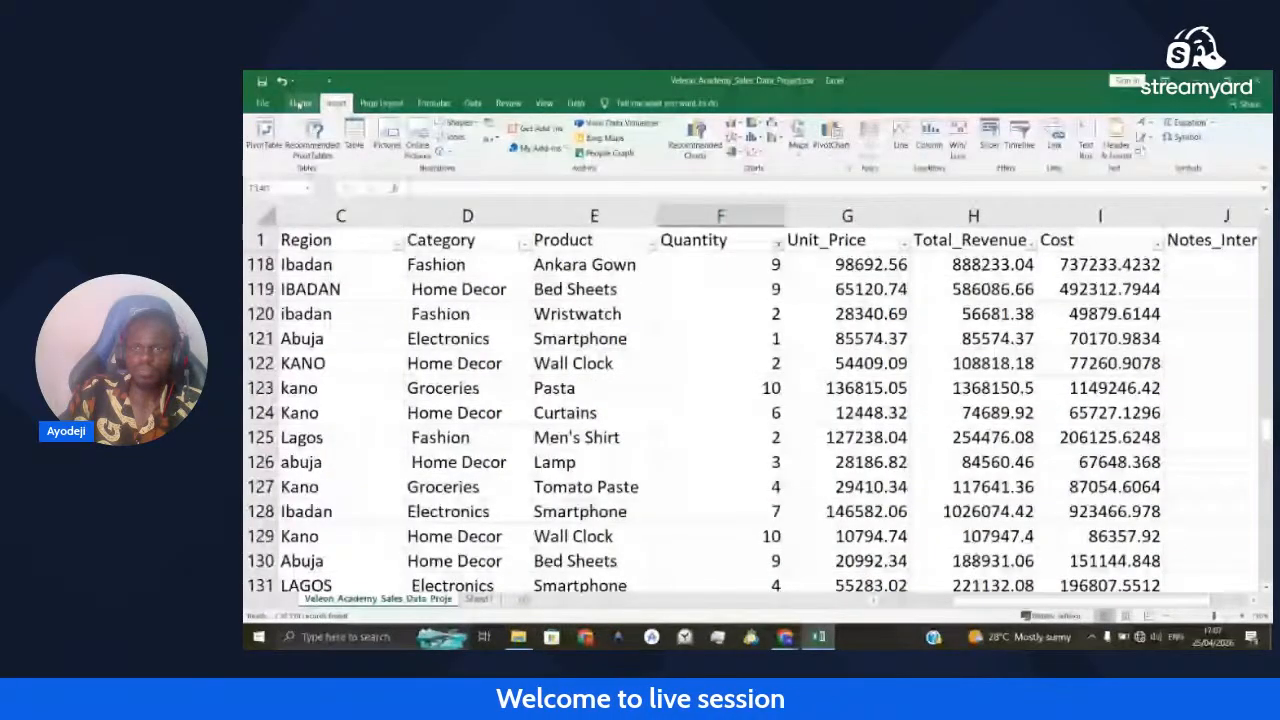
left_click(299, 103)
left_click(1232, 155)
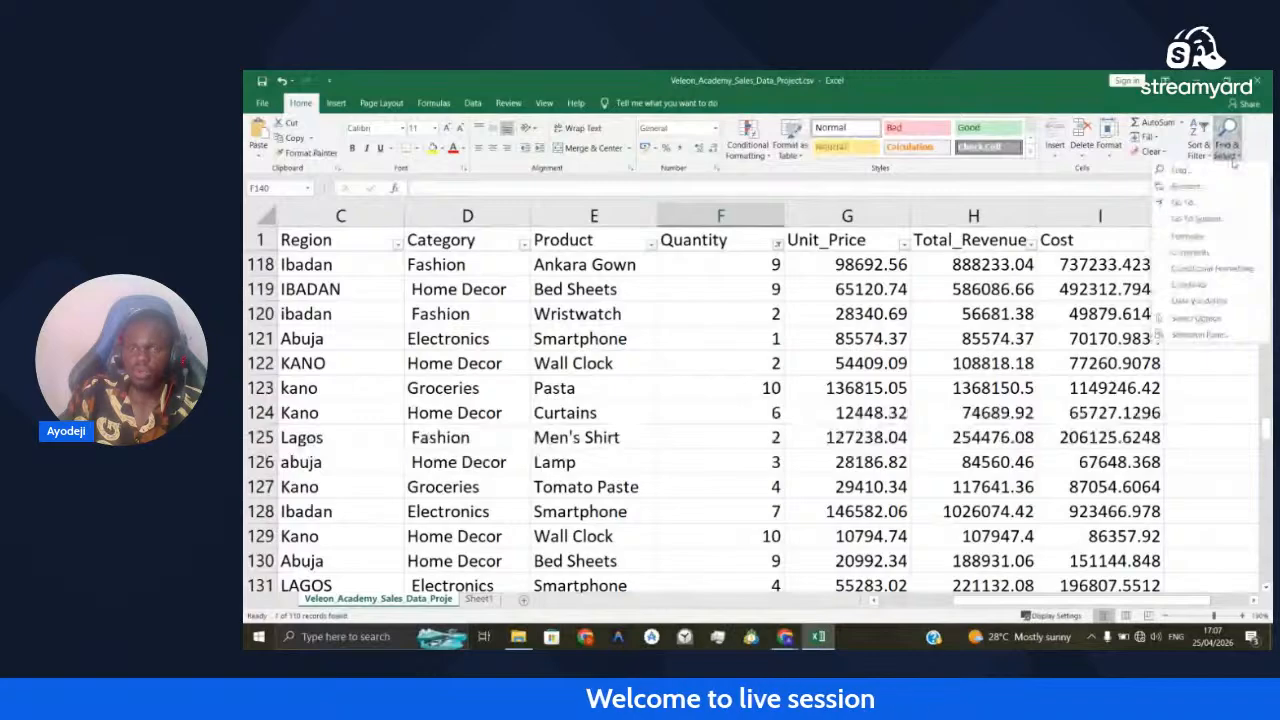
left_click(1197, 219)
left_click(963, 292)
left_click(1049, 371)
scroll(1049, 371, "up", 5)
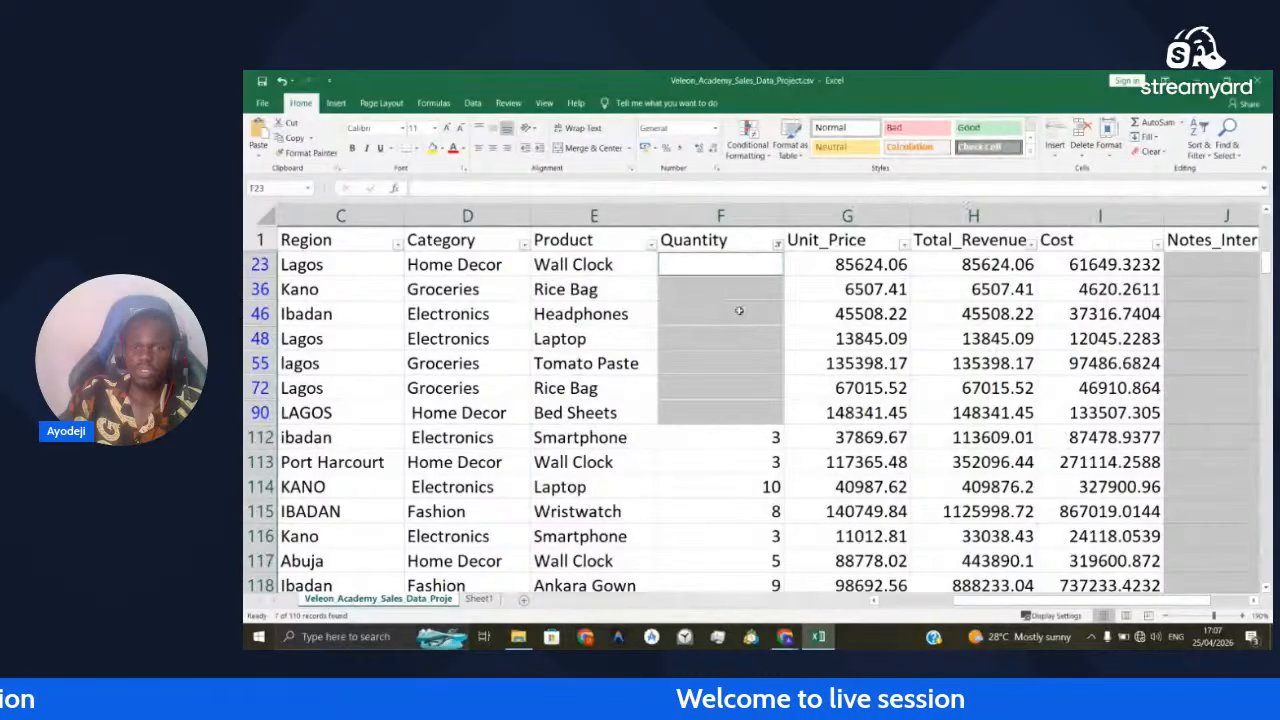
scroll(739, 311, "down", 20)
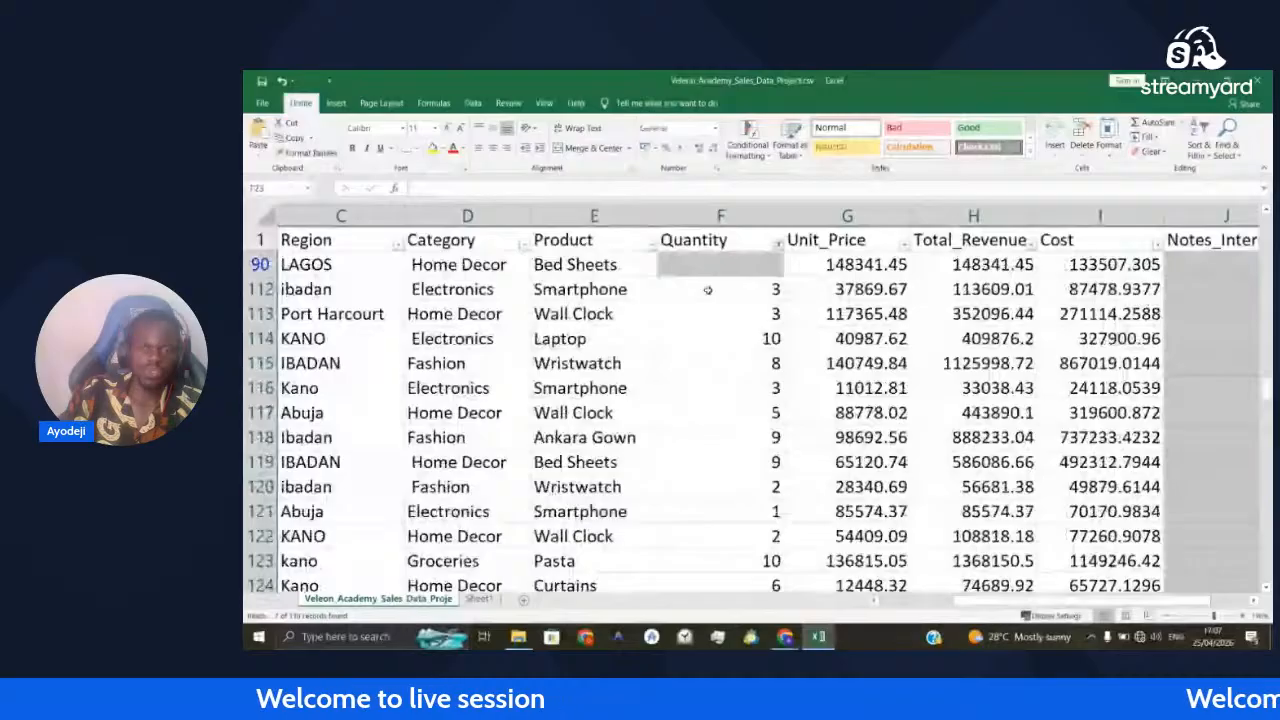
scroll(709, 331, "up", 2)
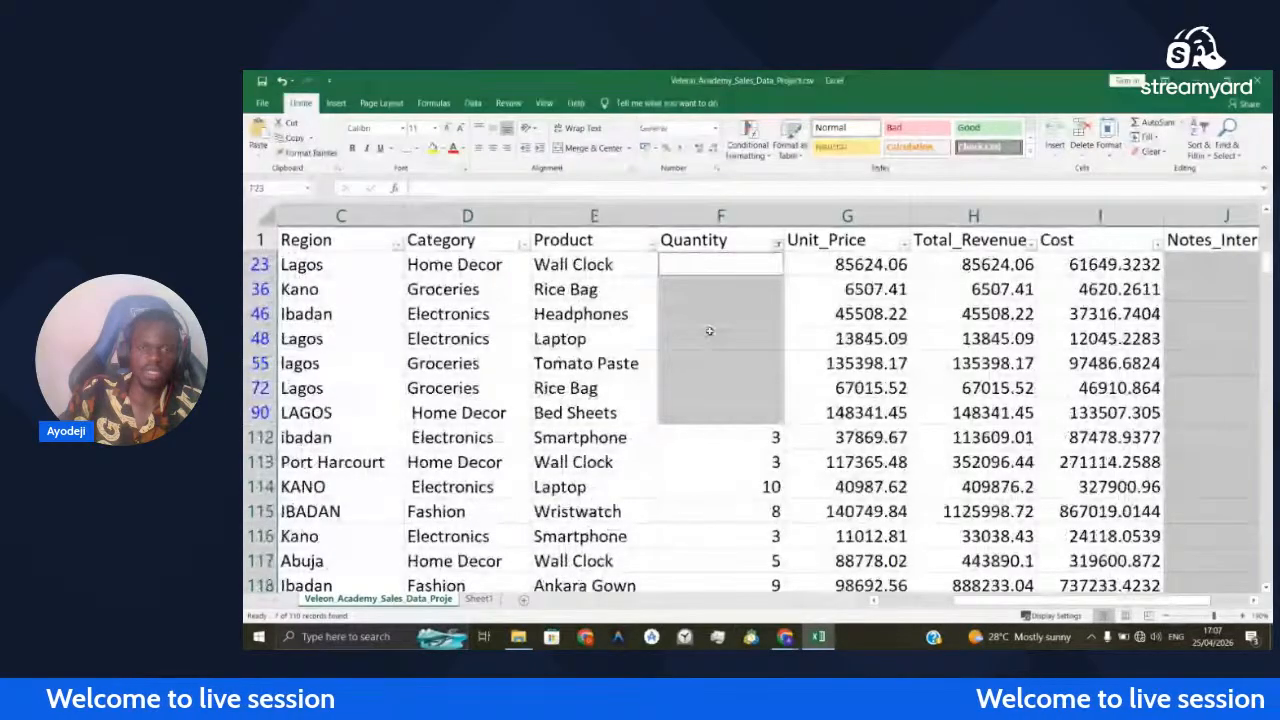
Delete the entirely empty row 140 and check the rest of the sheet for other empty rows
scroll(708, 336, "down", 1)
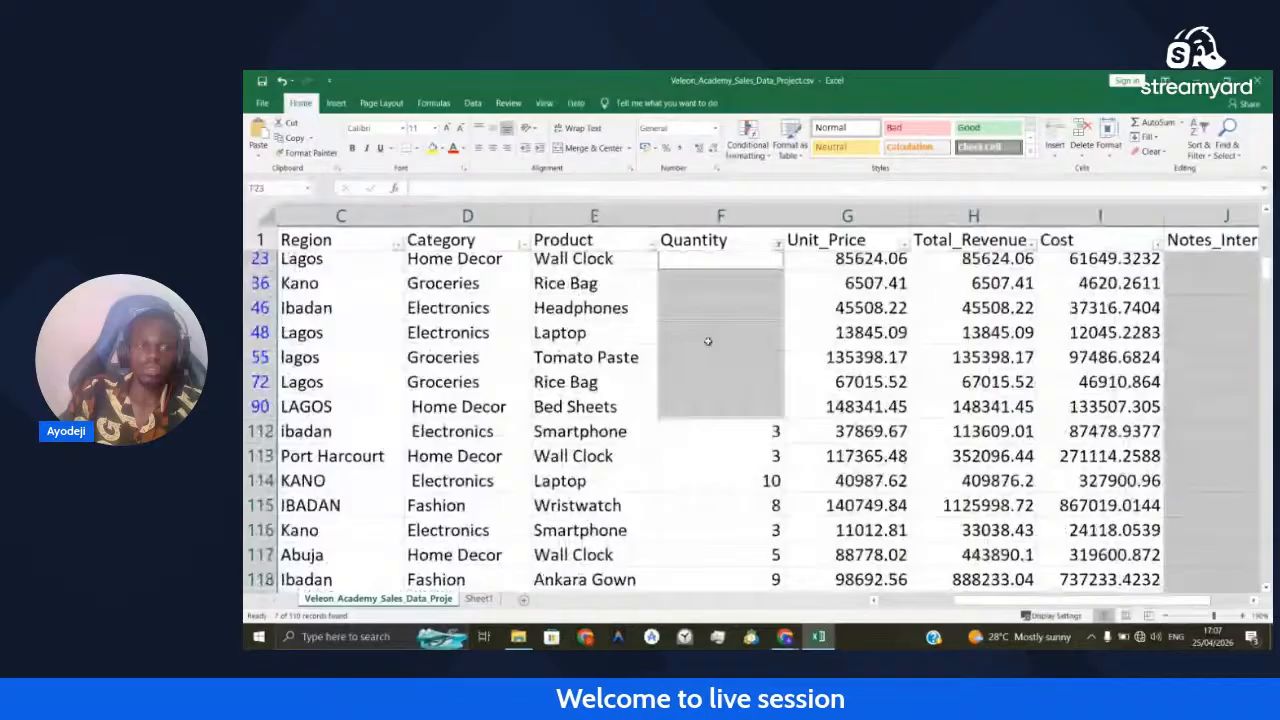
scroll(708, 342, "down", 9)
scroll(540, 398, "up", 3)
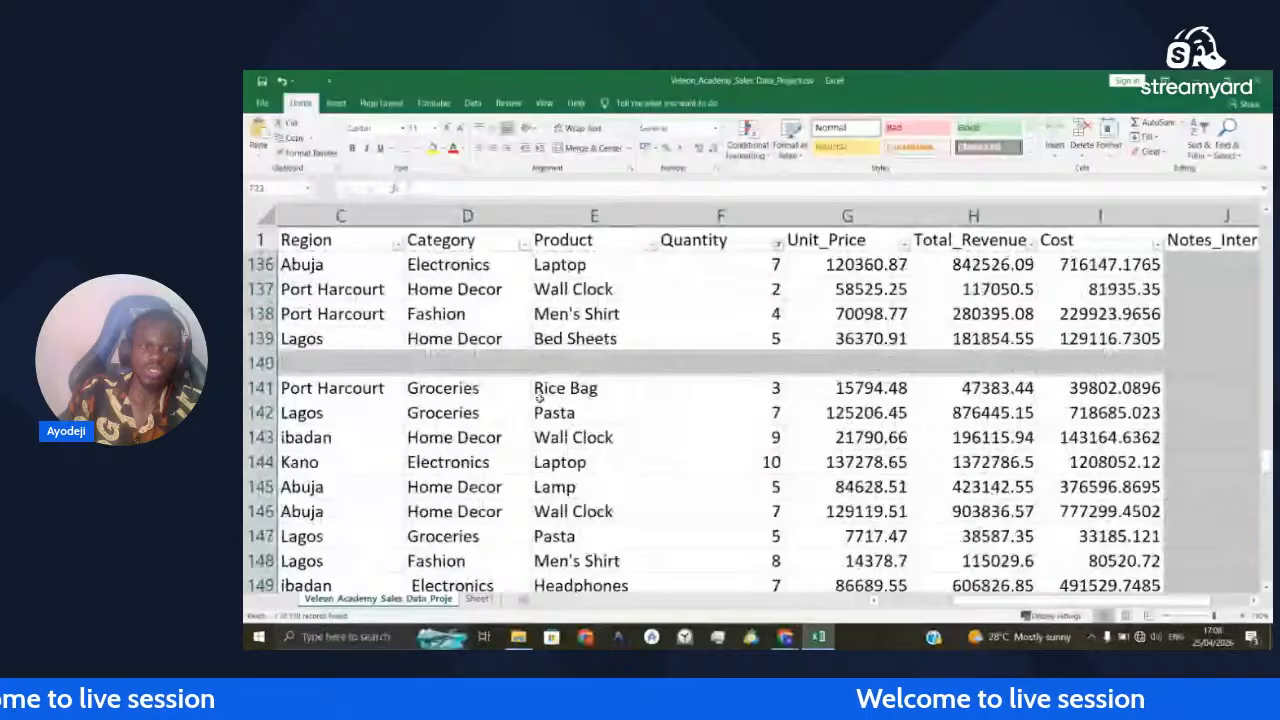
right_click(272, 363)
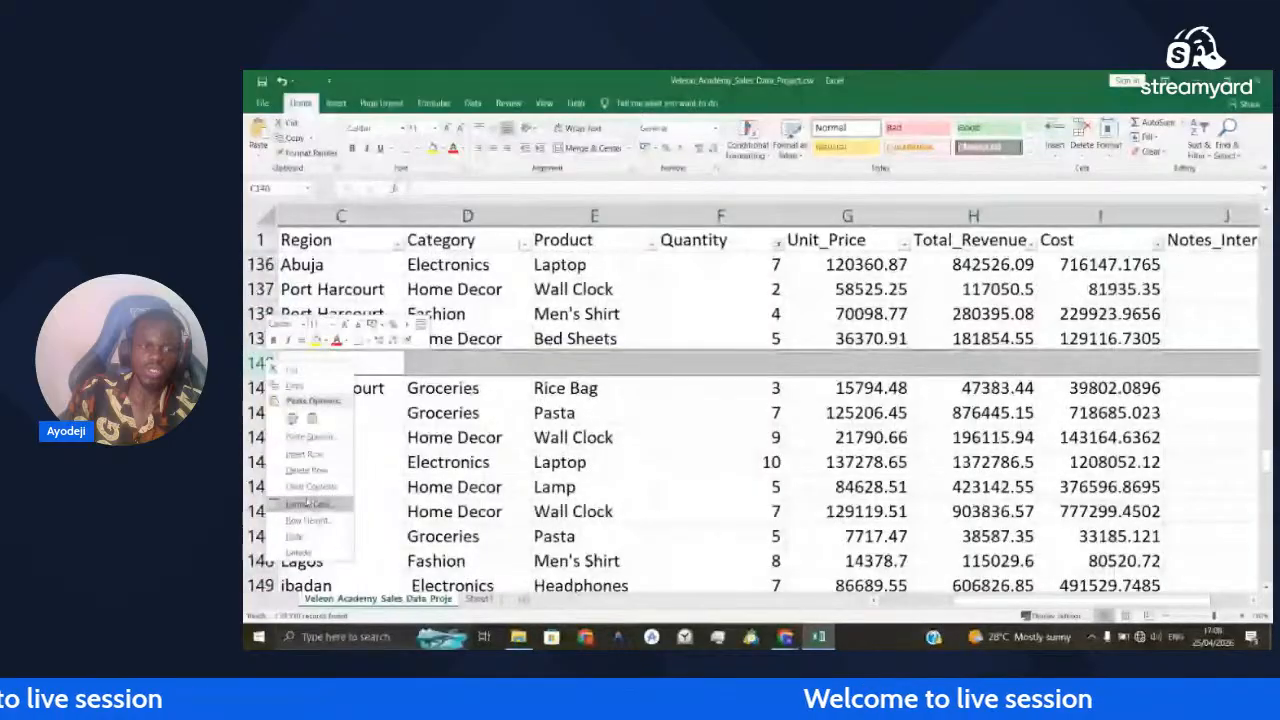
left_click(307, 470)
scroll(331, 443, "down", 20)
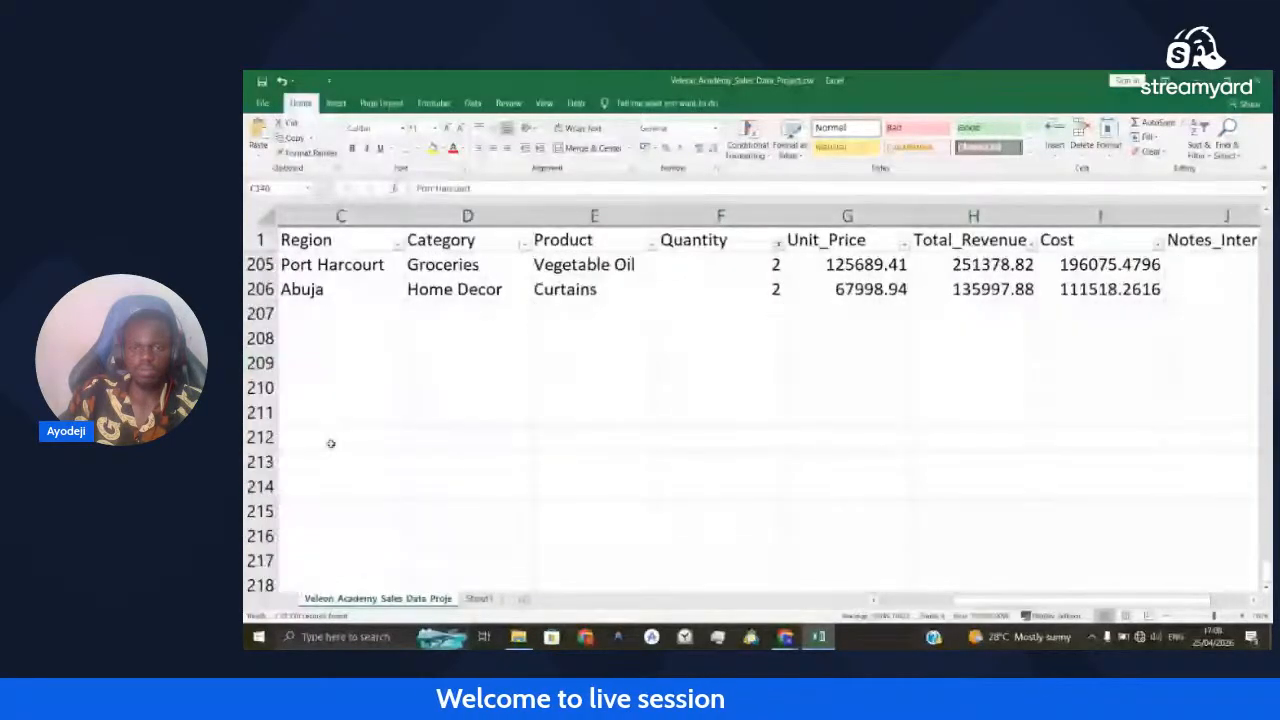
scroll(331, 443, "up", 11)
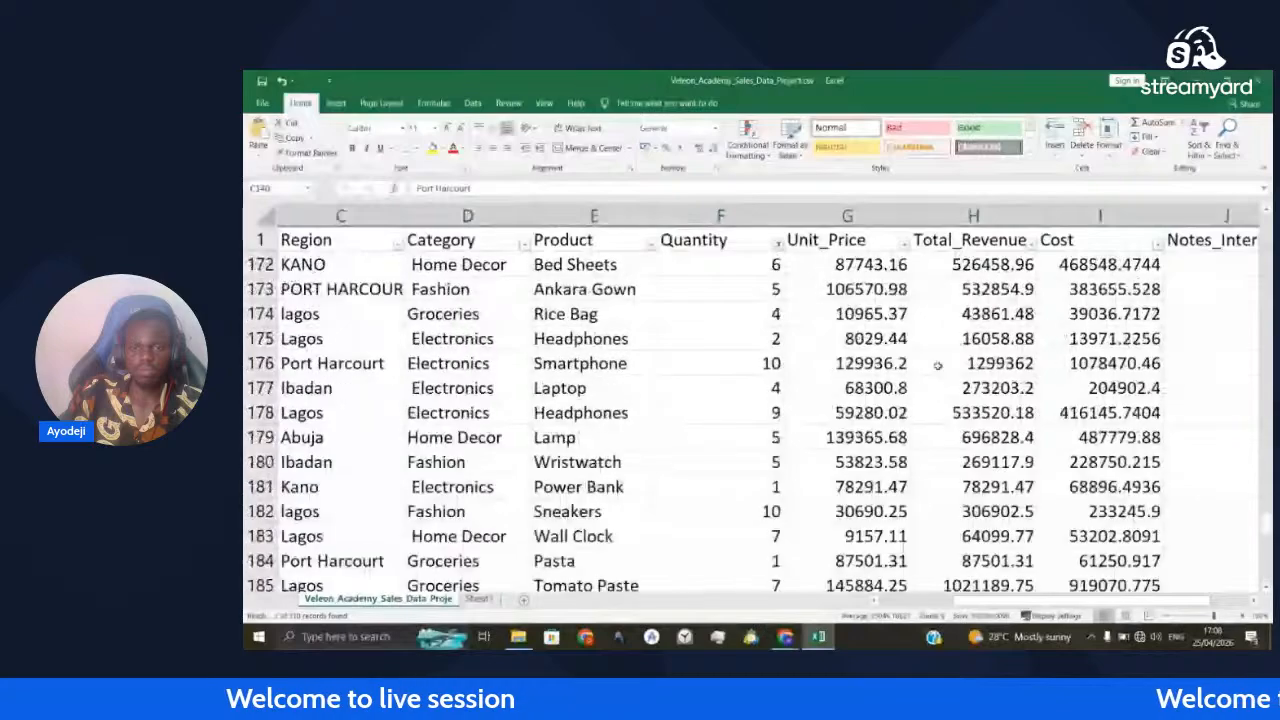
scroll(900, 340, "up", 15)
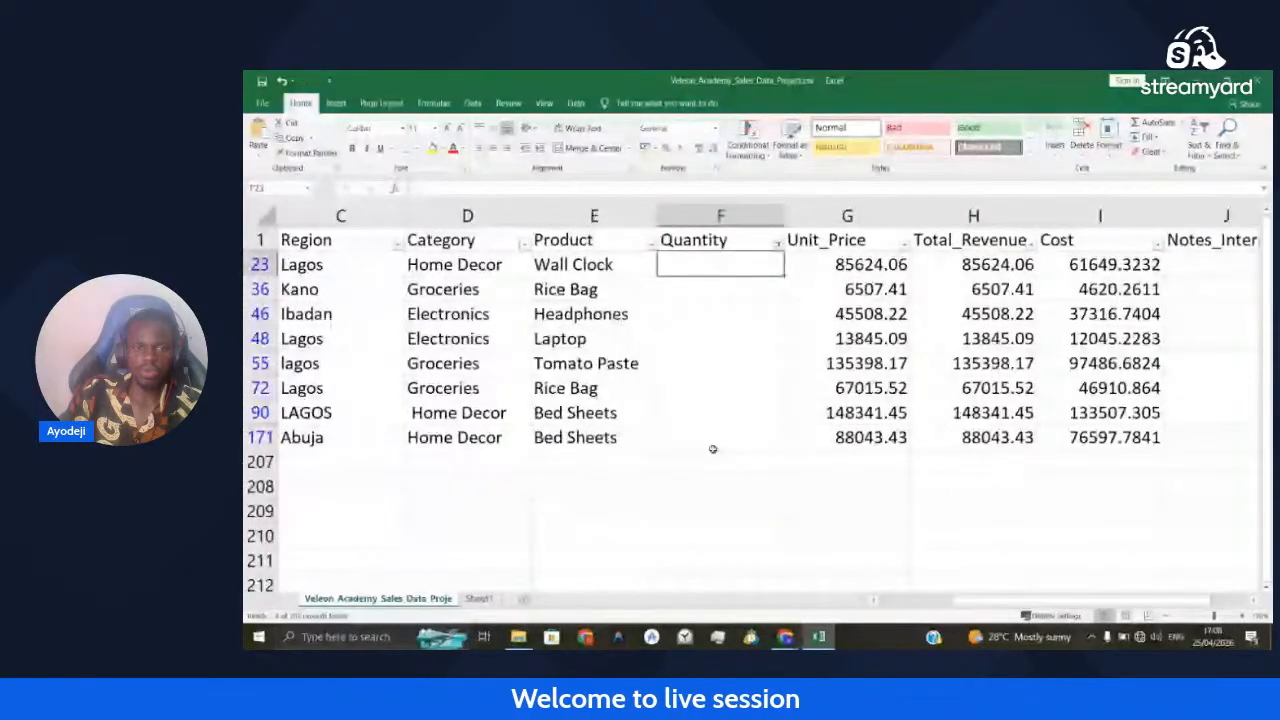
Calculate the missing quantity in F23 by dividing total revenue by unit price with =H23/G23
left_click(713, 452)
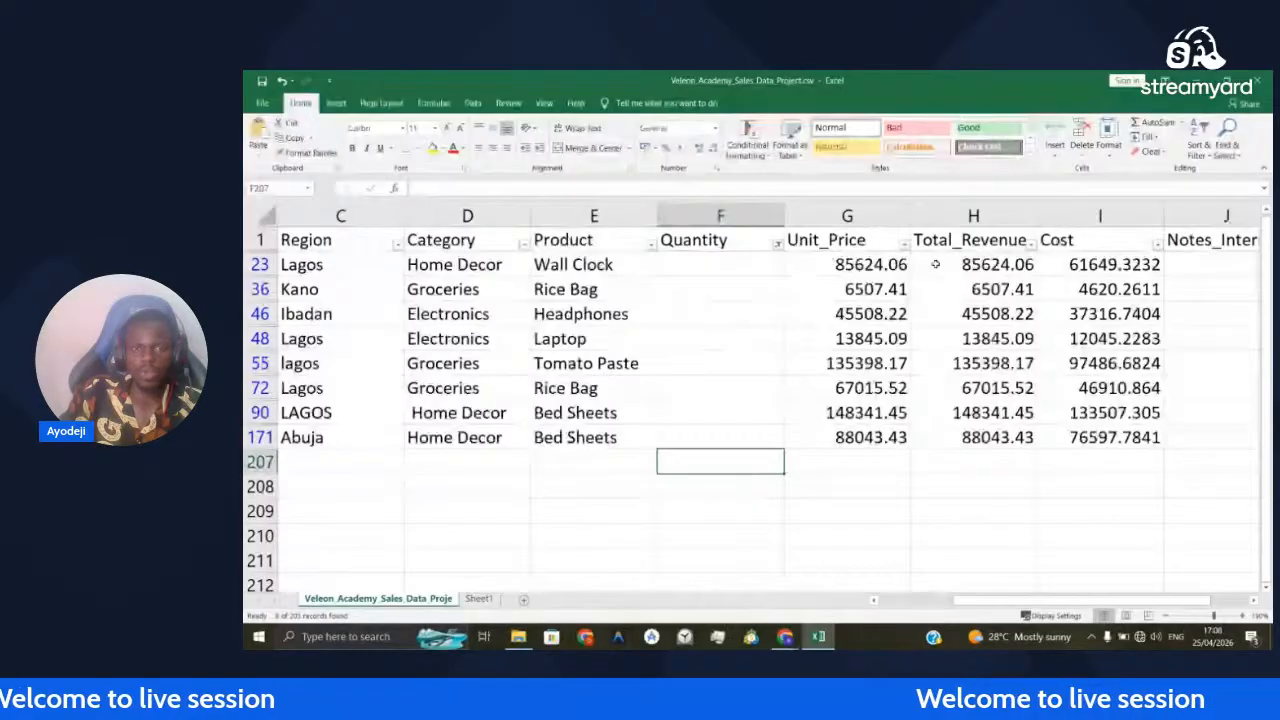
left_click(700, 264)
type("1")
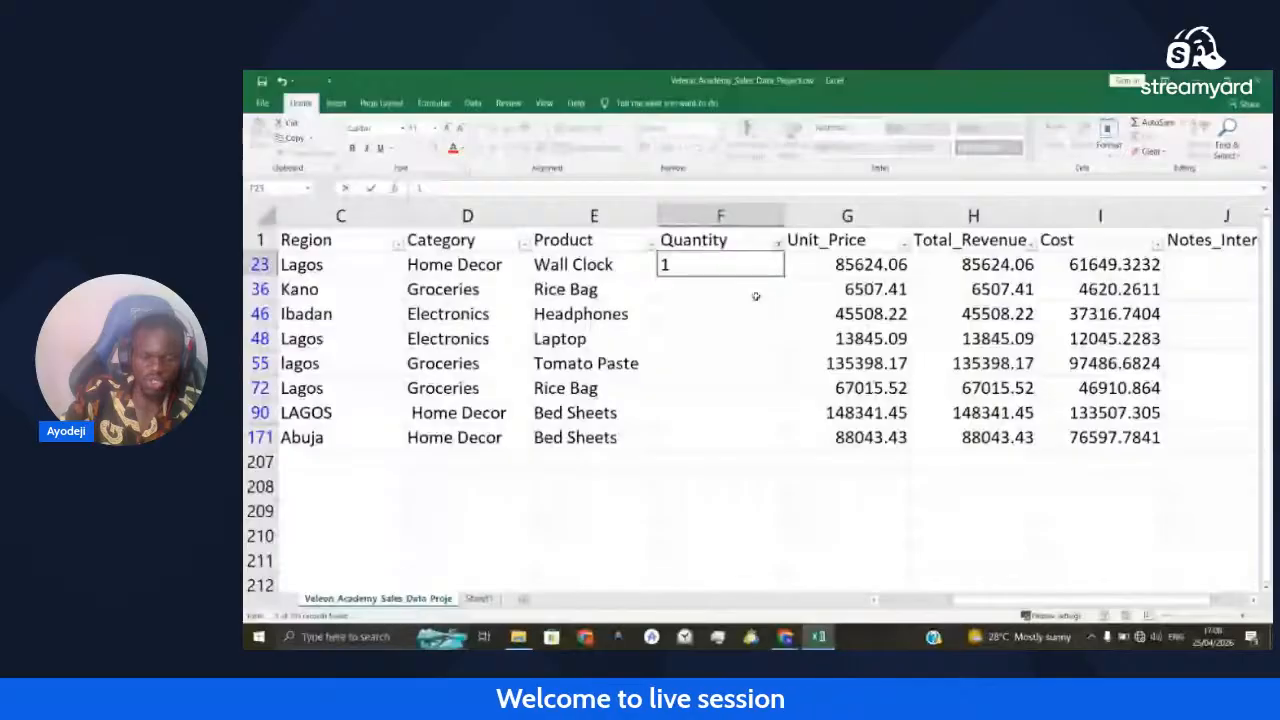
key("Escape")
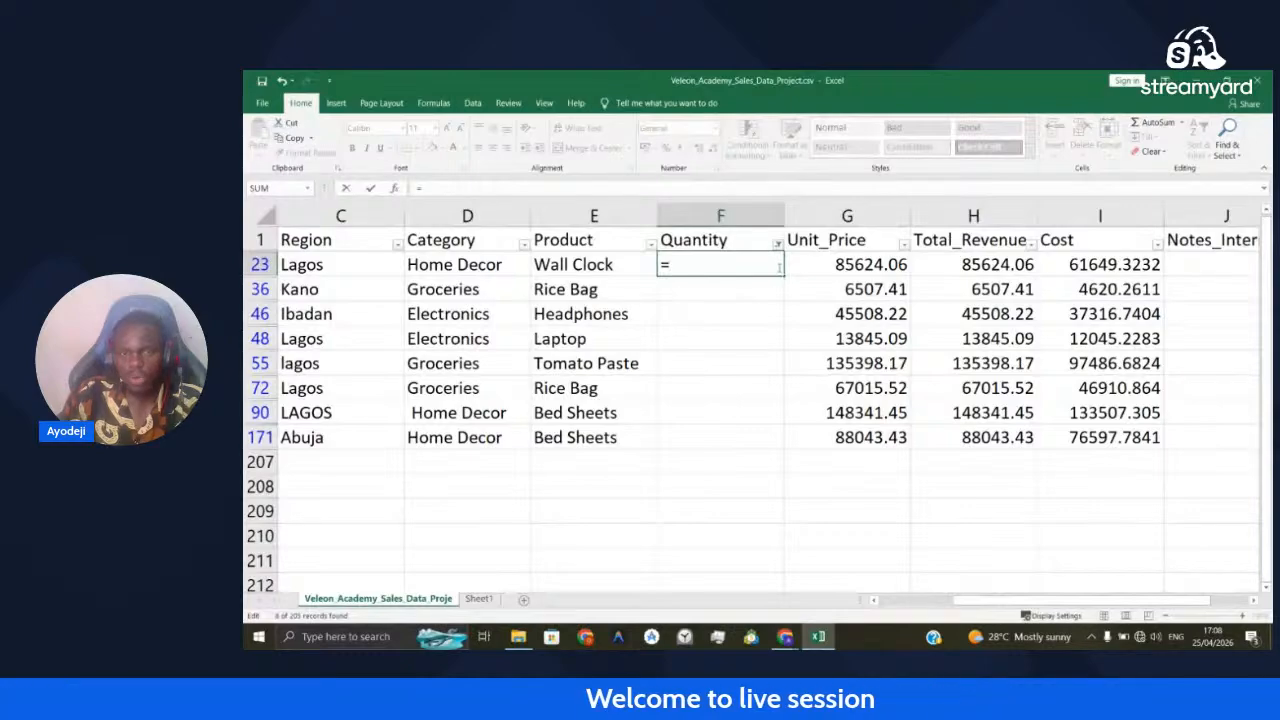
left_click(988, 265)
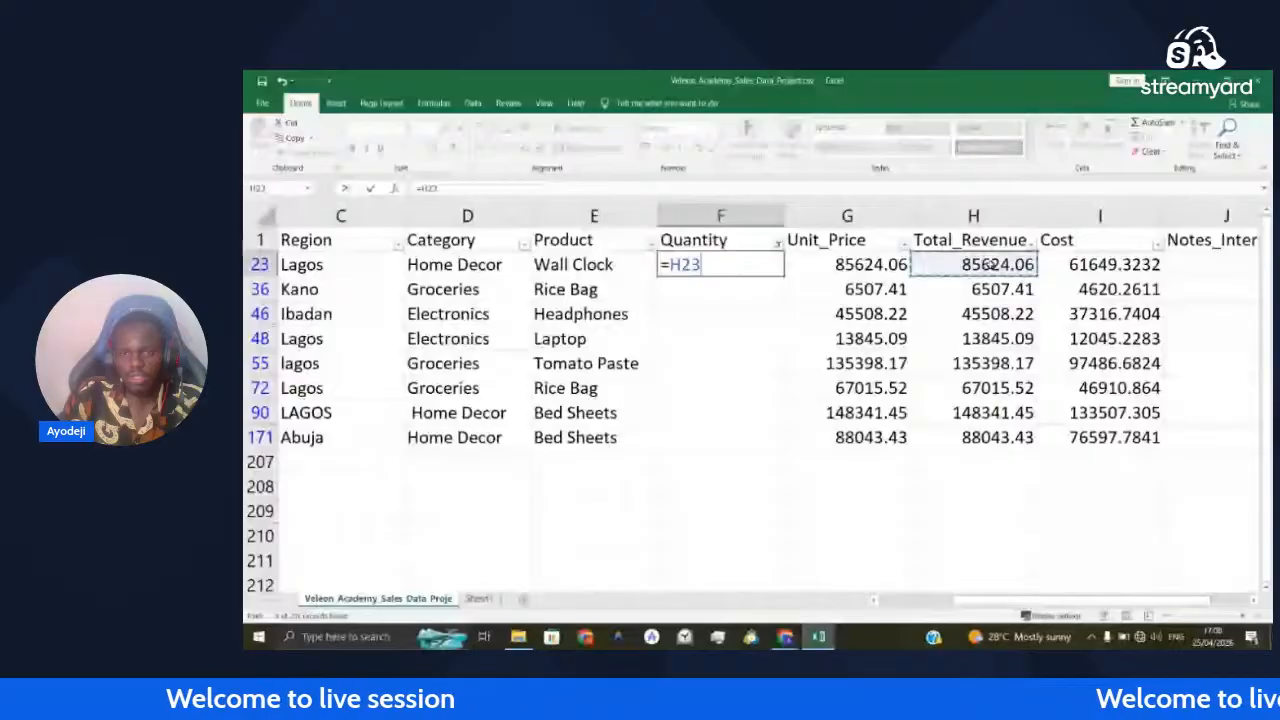
type("/")
left_click(860, 265)
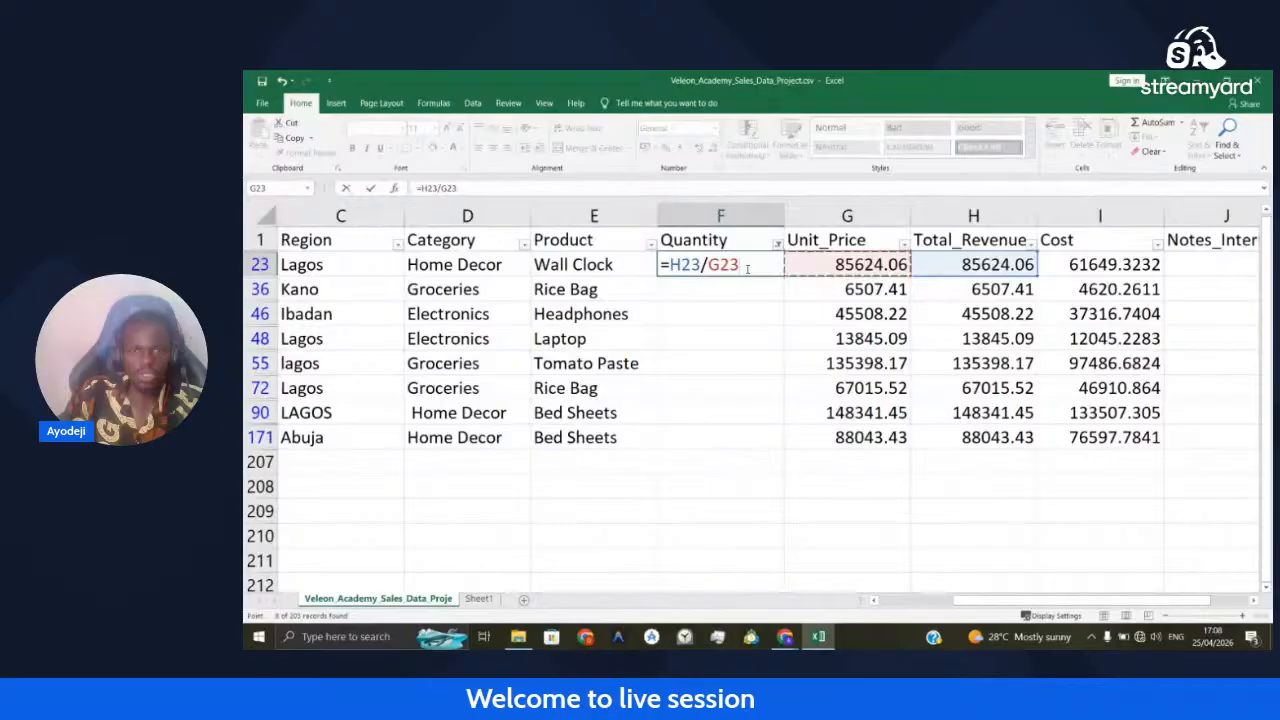
key("ctrl+Return")
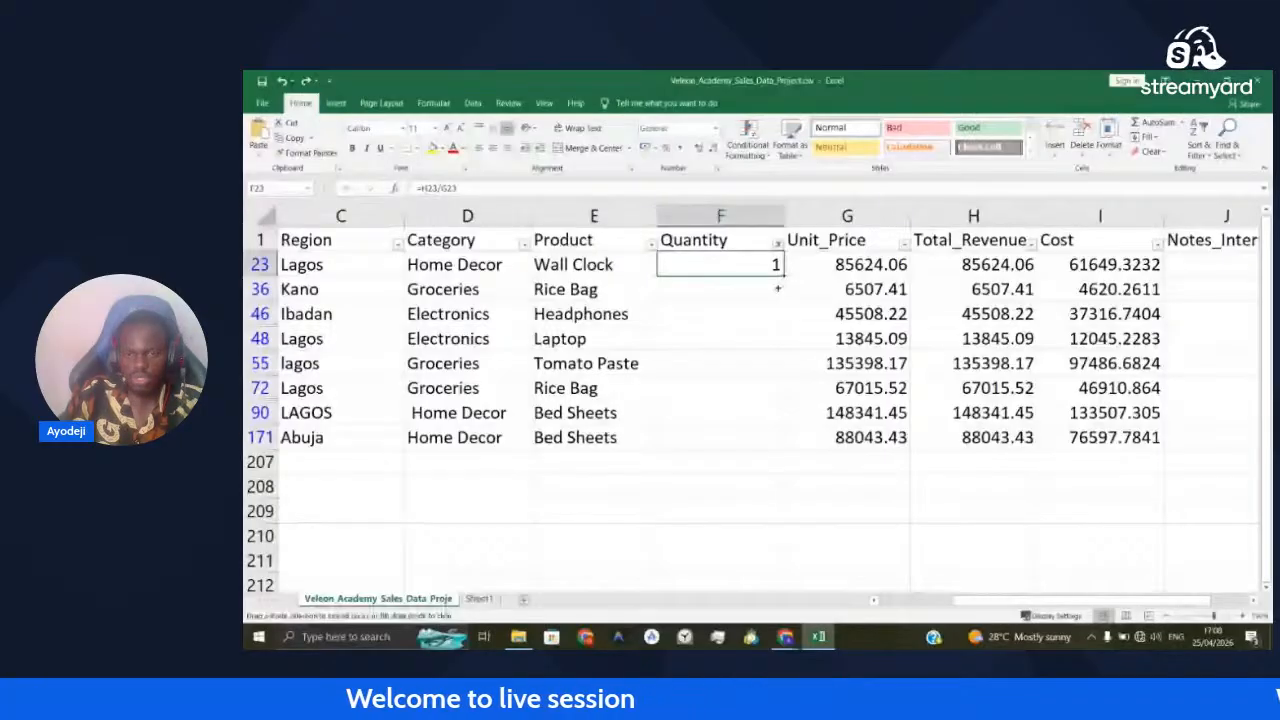
Fill the quantity formula down the filtered records to row 171 and clear the Quantity filter
left_click_drag(778, 289, 778, 437)
left_click(860, 437)
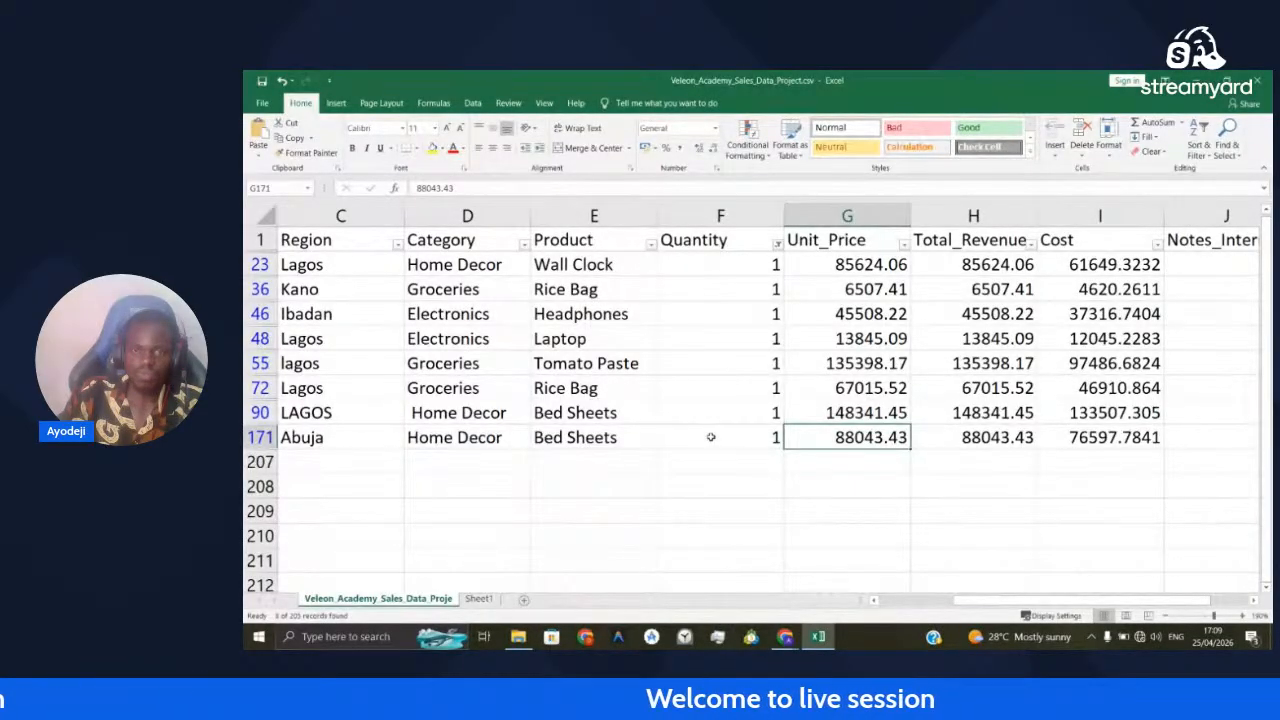
left_click(731, 489)
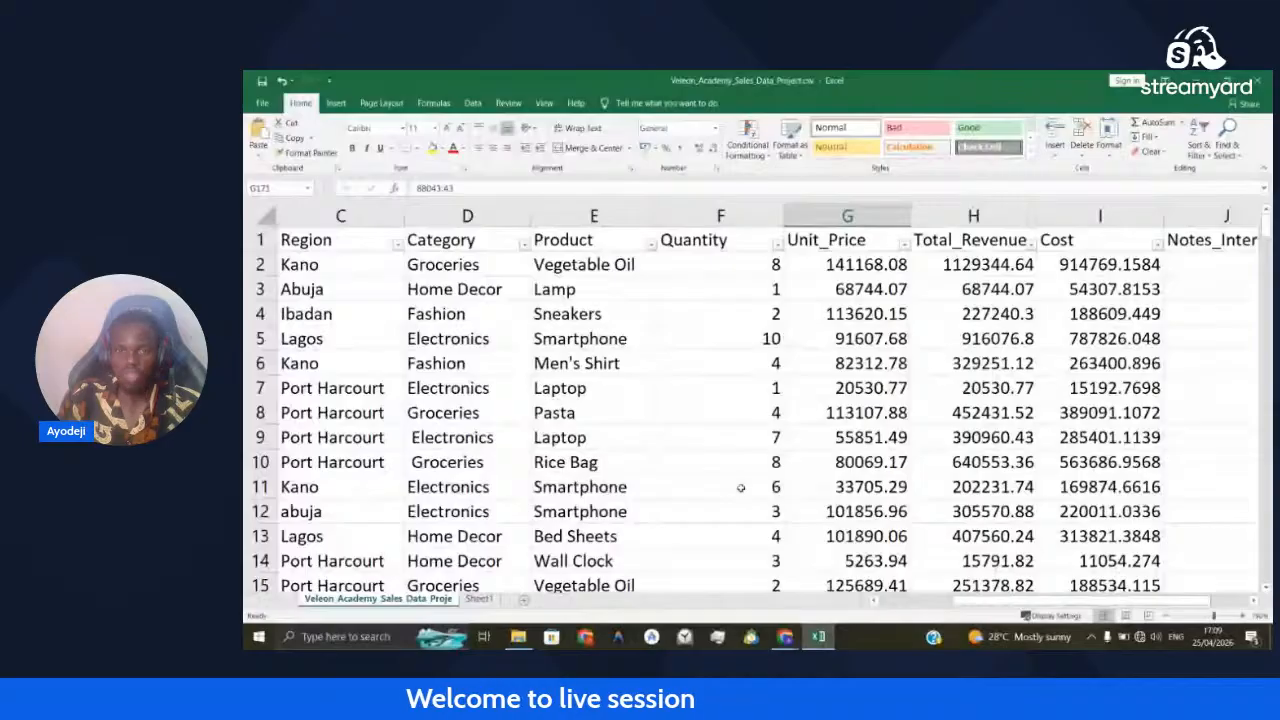
Apply the Comma number format to the Unit_Price, Total_Revenue and Cost columns
left_click(847, 216)
left_click(680, 148)
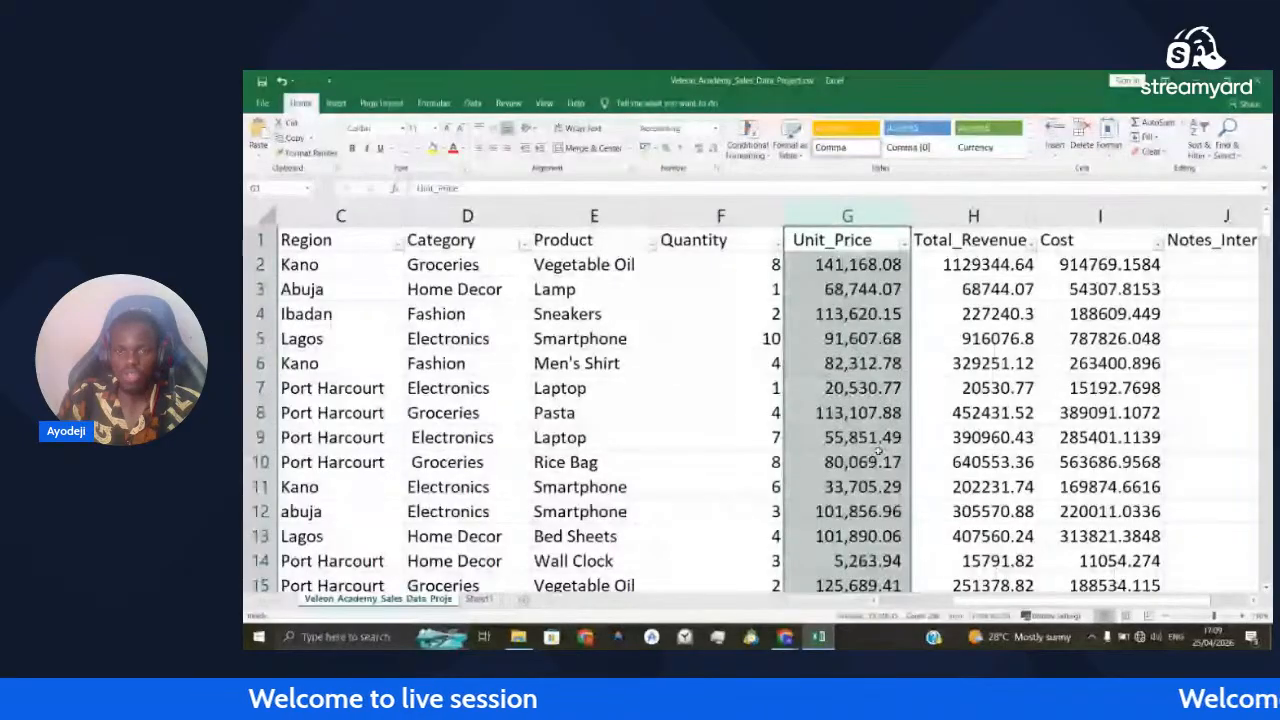
left_click(950, 364)
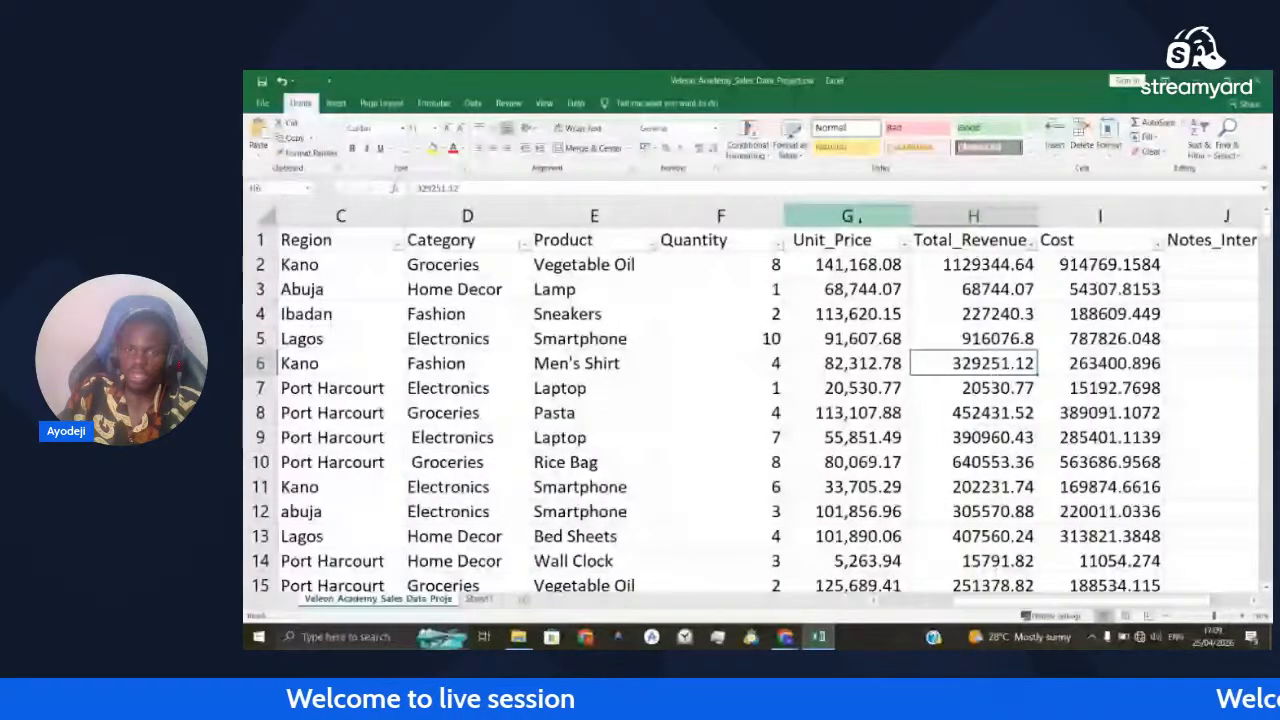
left_click(973, 216)
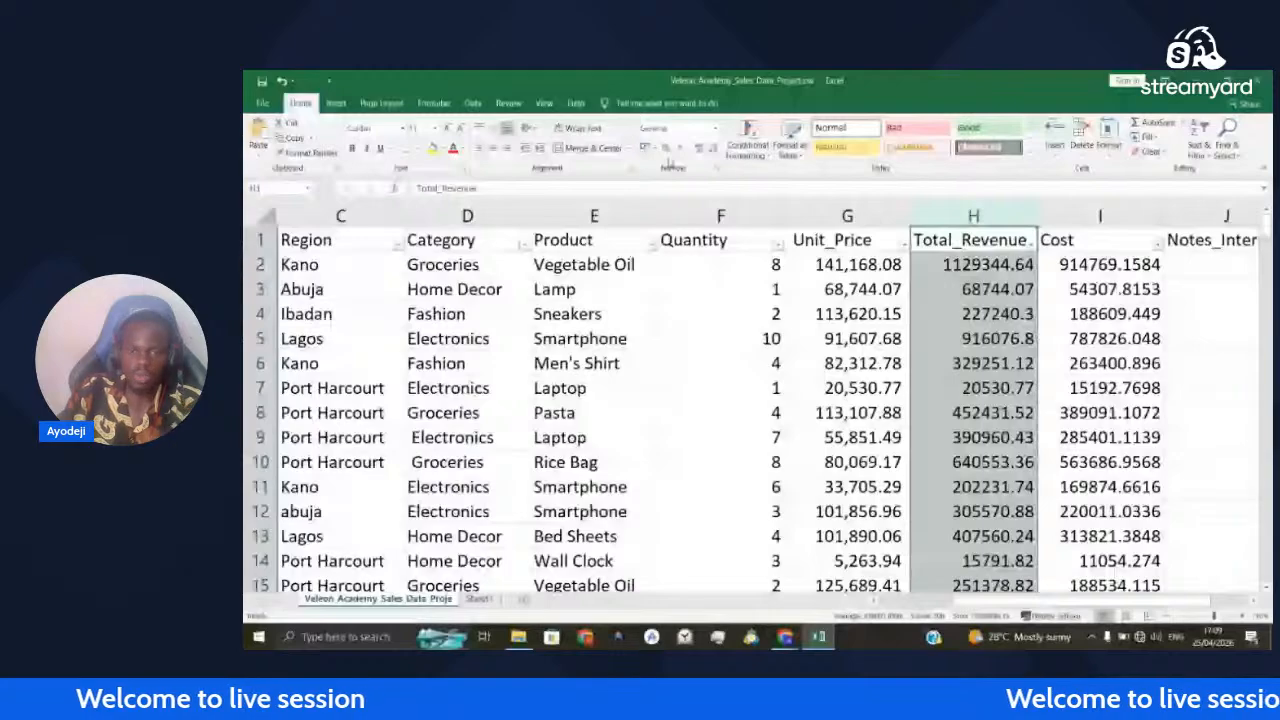
key("alt+h")
key("k")
left_click(1087, 218)
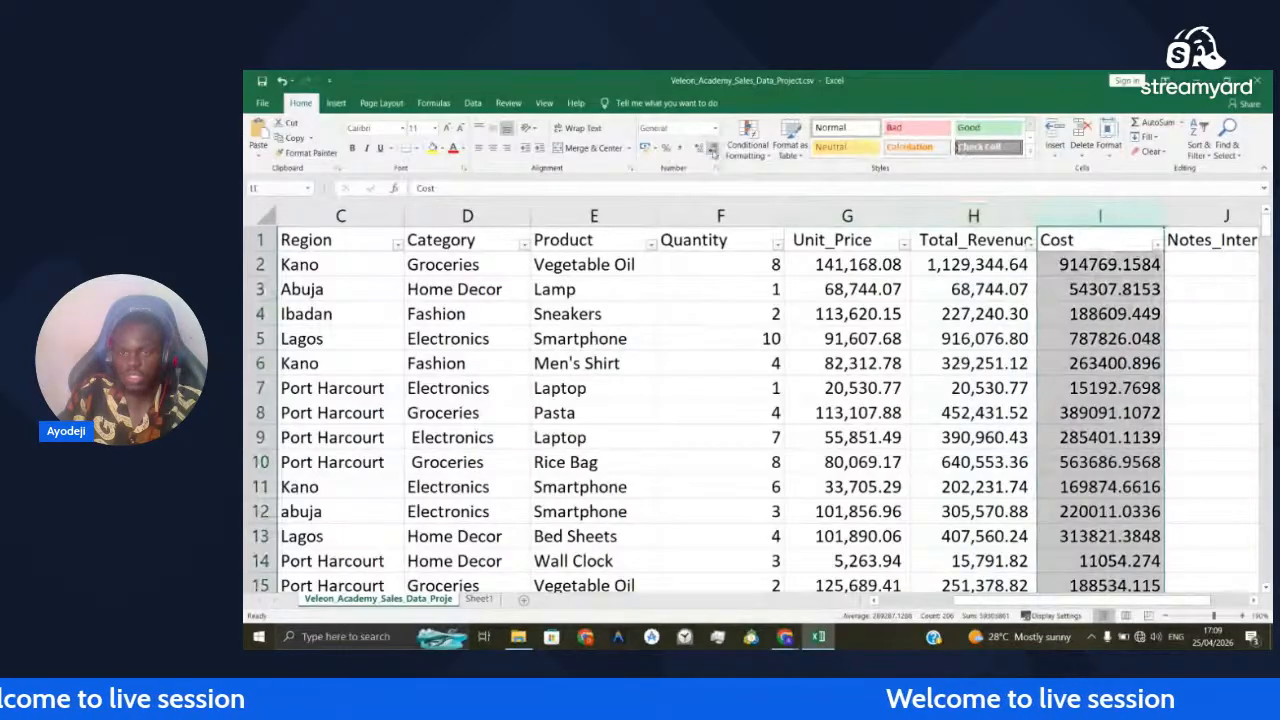
left_click(680, 148)
left_click(1062, 268)
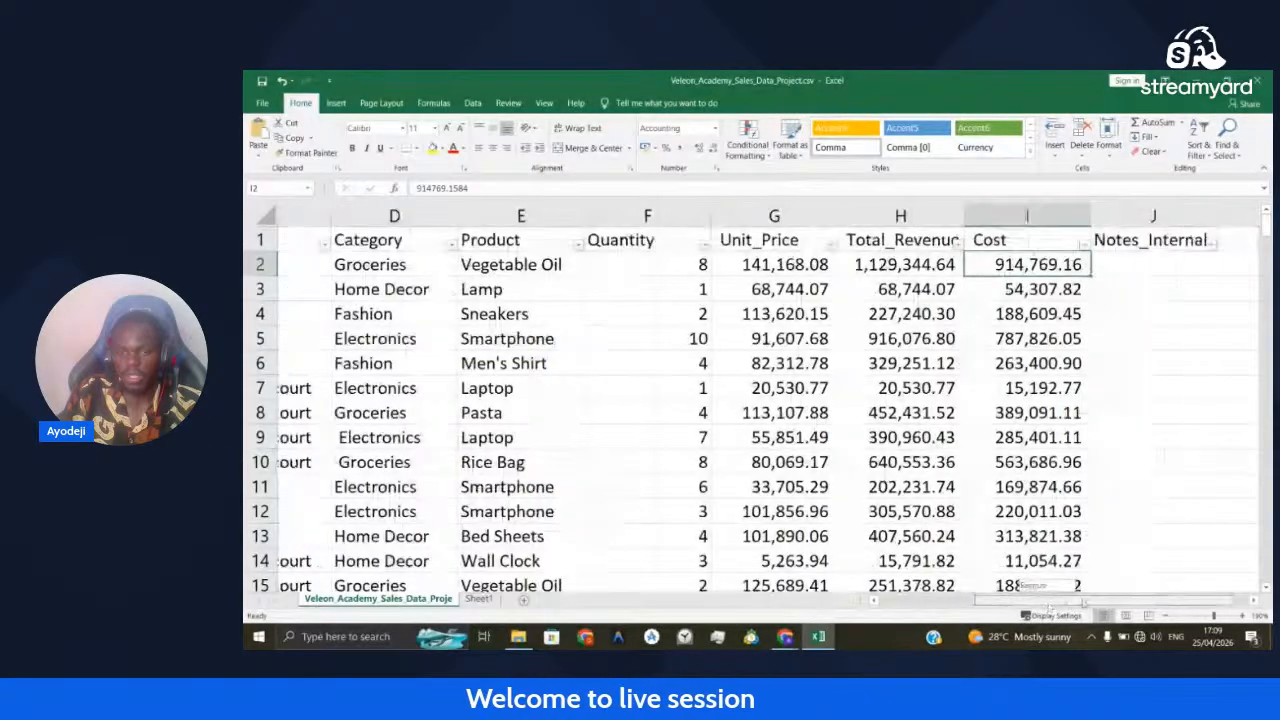
Delete the empty Notes_Internal column beside Cost
scroll(1100, 400, "right", 2)
left_click(1122, 217)
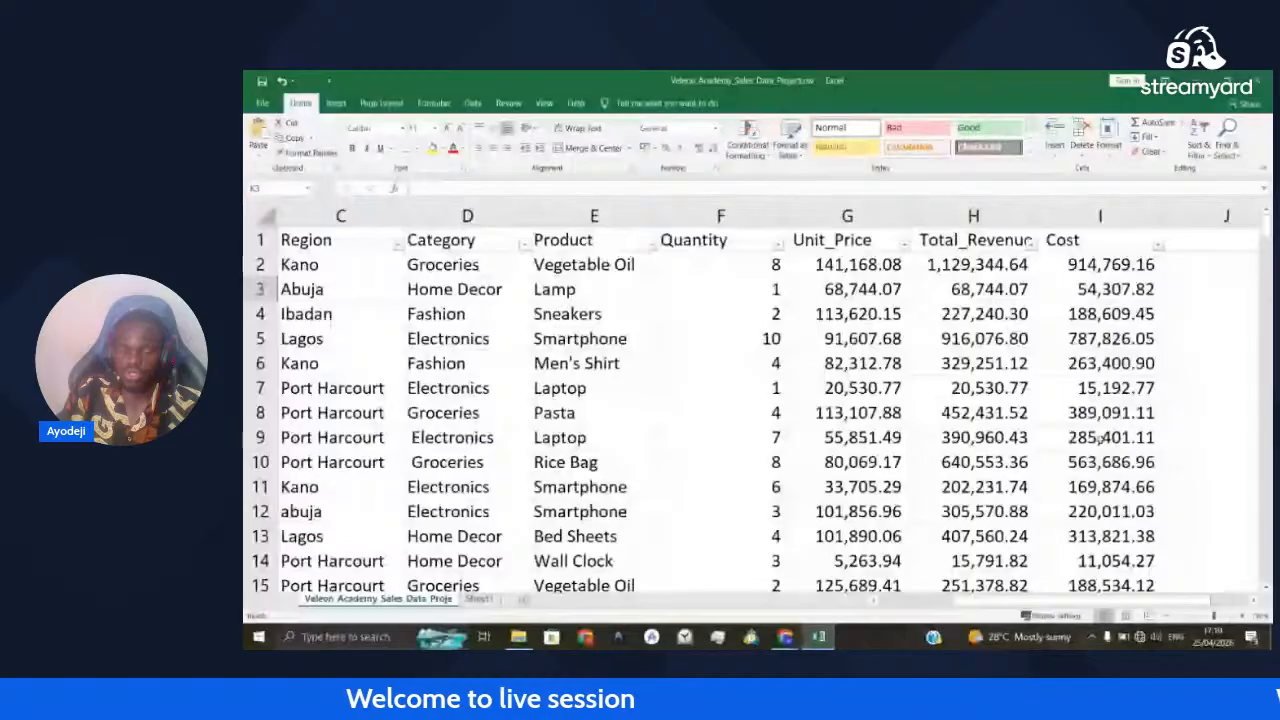
scroll(1100, 437, "down", 2)
scroll(970, 360, "up", 2)
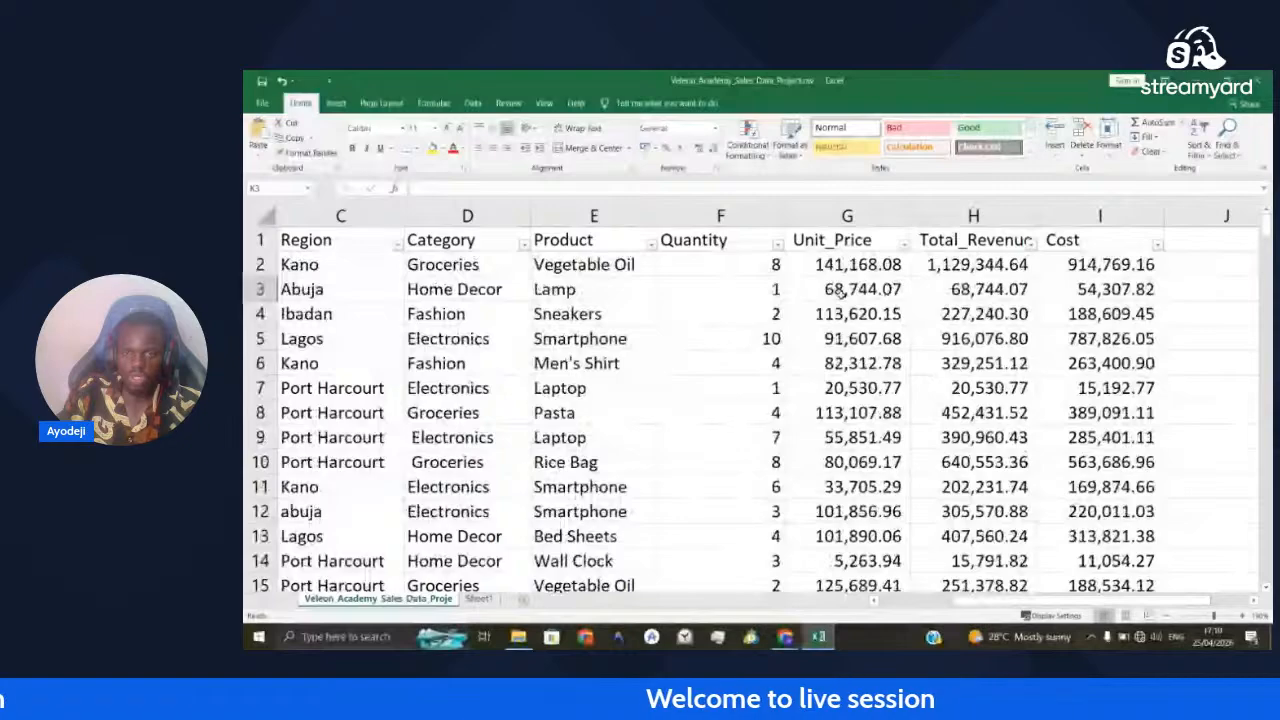
Look through all records and the Product filter values for entries that still need cleaning
scroll(1013, 270, "left", 2)
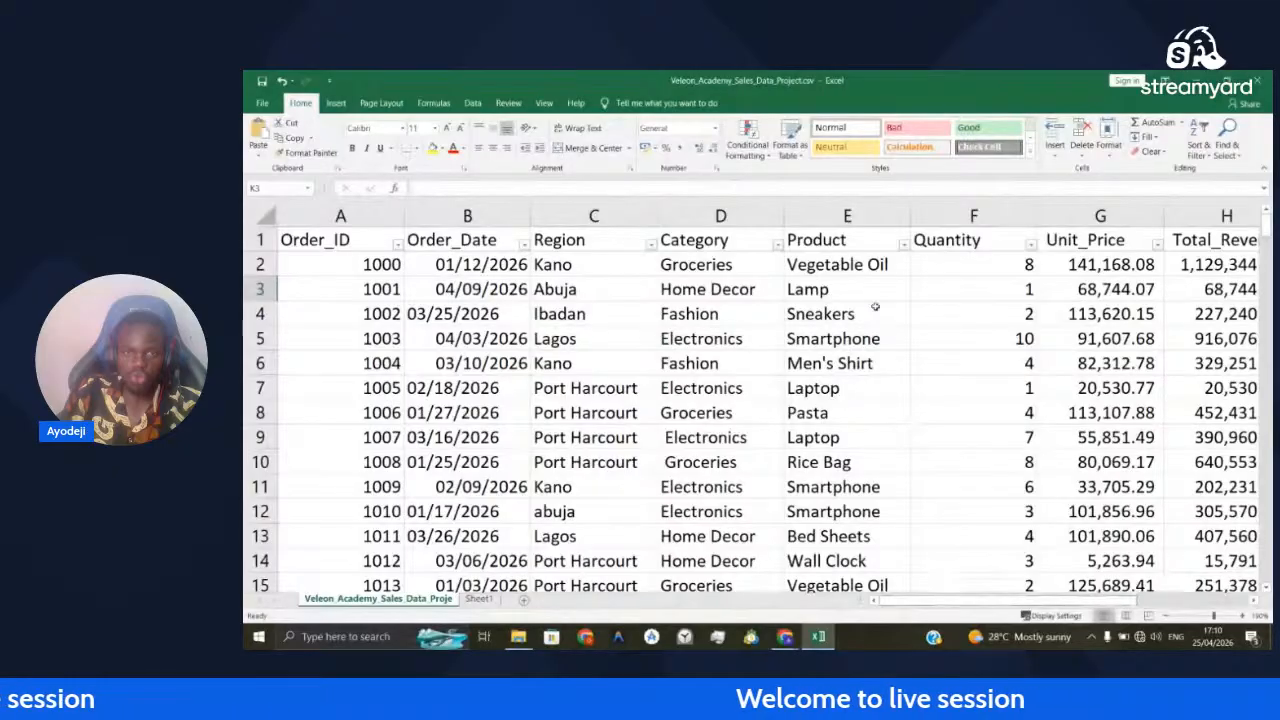
scroll(855, 487, "down", 20)
scroll(855, 487, "down", 12)
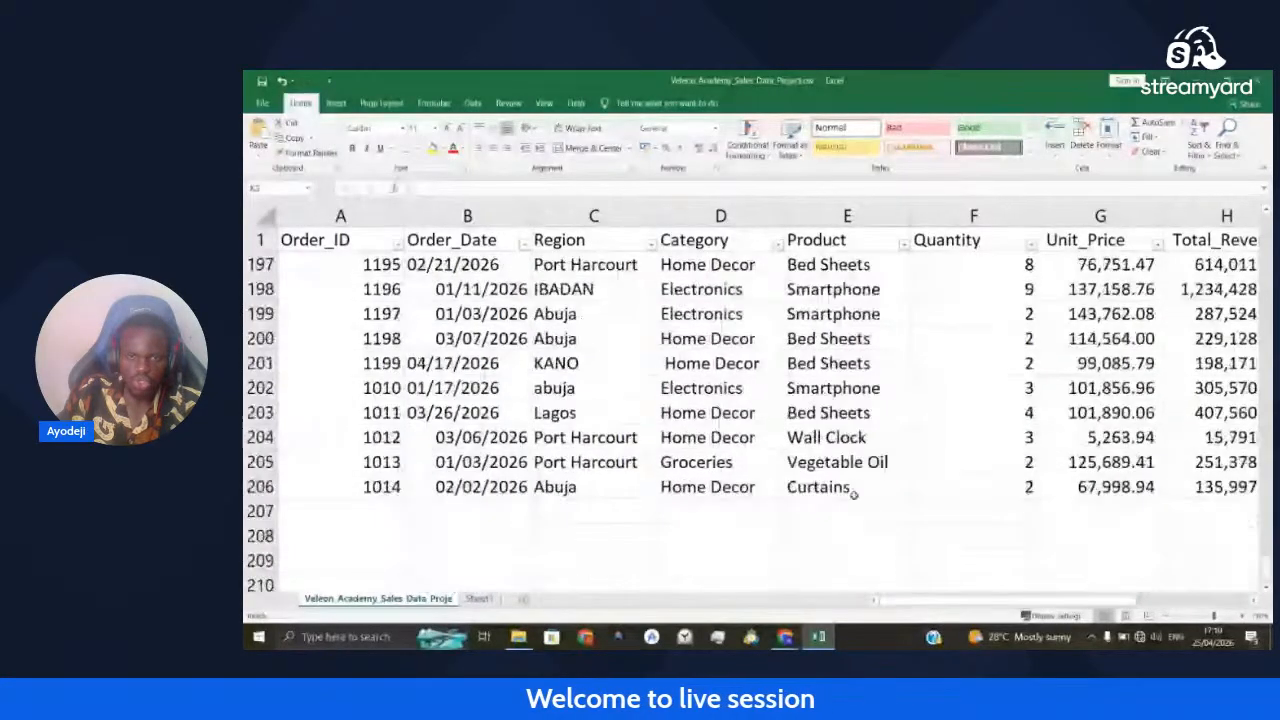
scroll(861, 340, "up", 11)
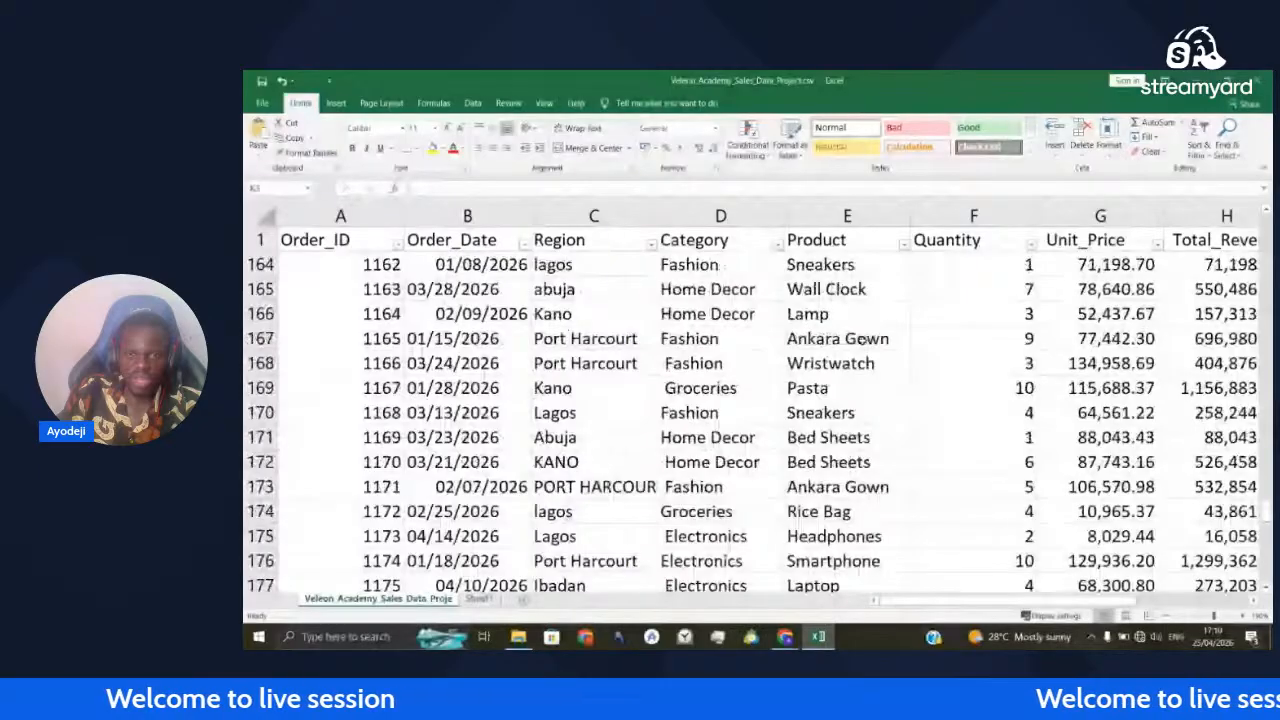
scroll(861, 340, "up", 20)
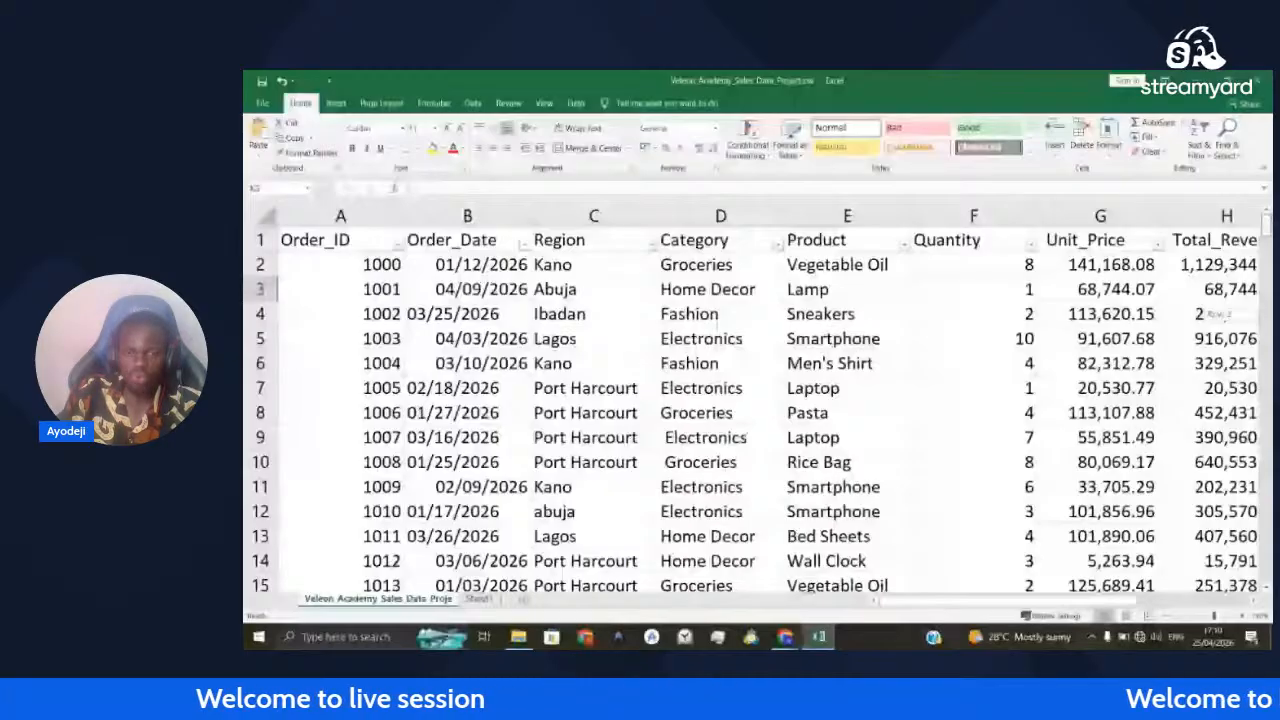
left_click(904, 244)
scroll(793, 430, "down", 4)
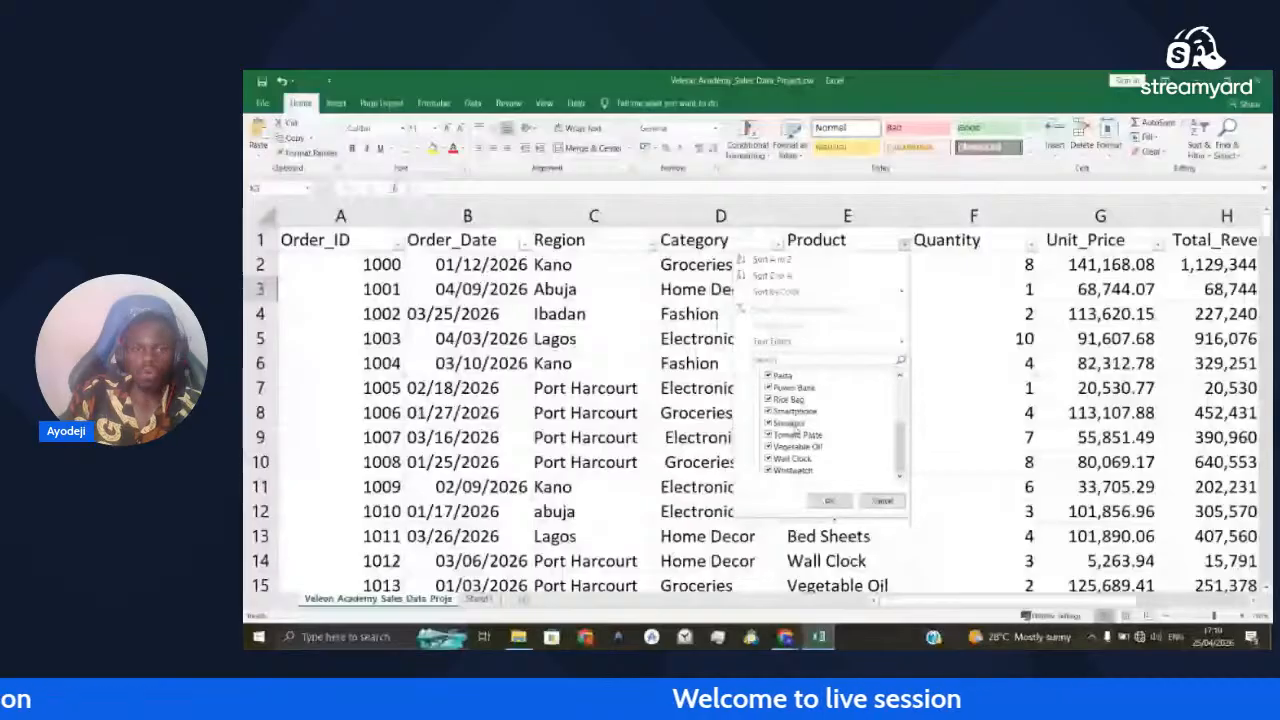
left_click(801, 244)
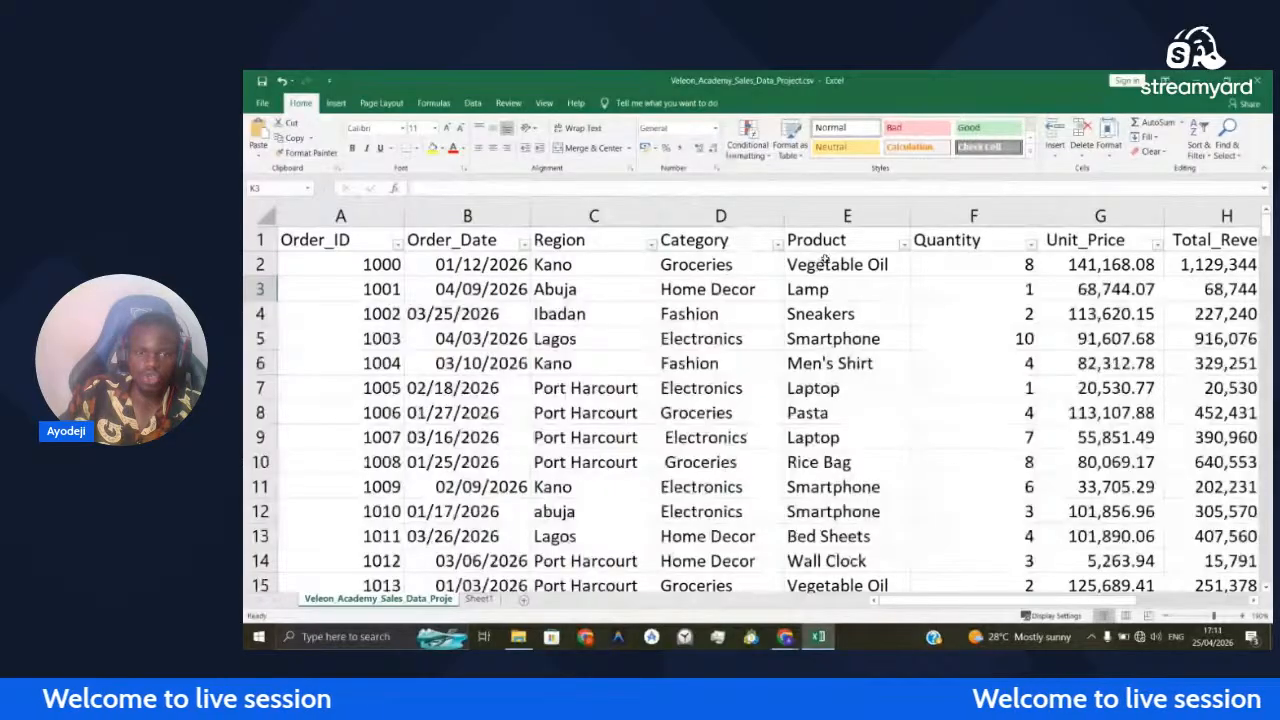
Insert a new column before the existing Category column and enter Category as its header in D1
left_click(740, 466)
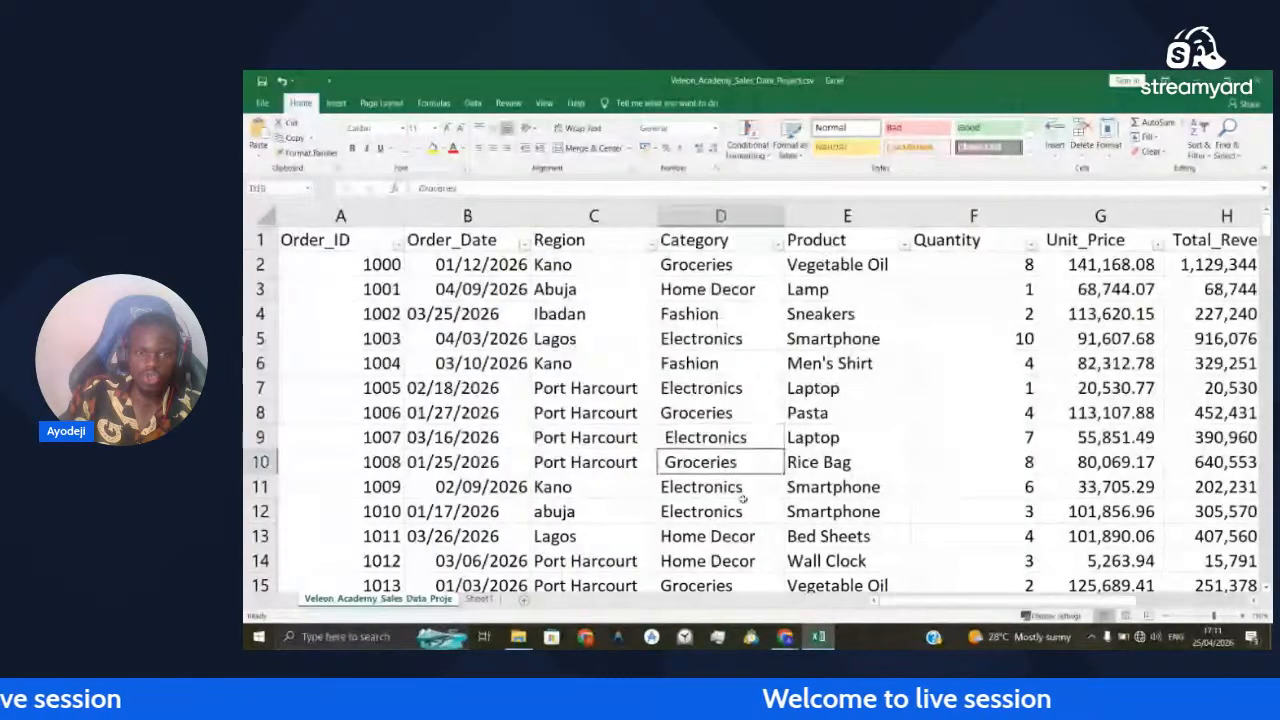
left_click(770, 212)
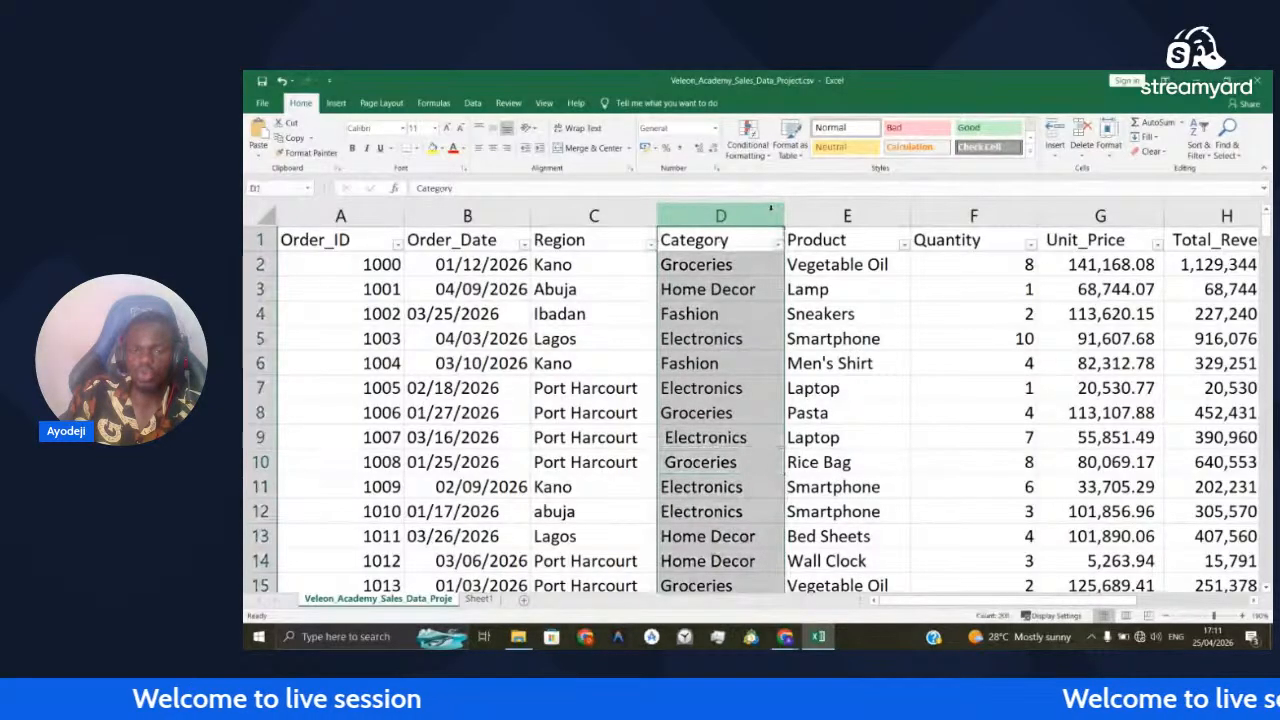
key("ctrl+shift+equal")
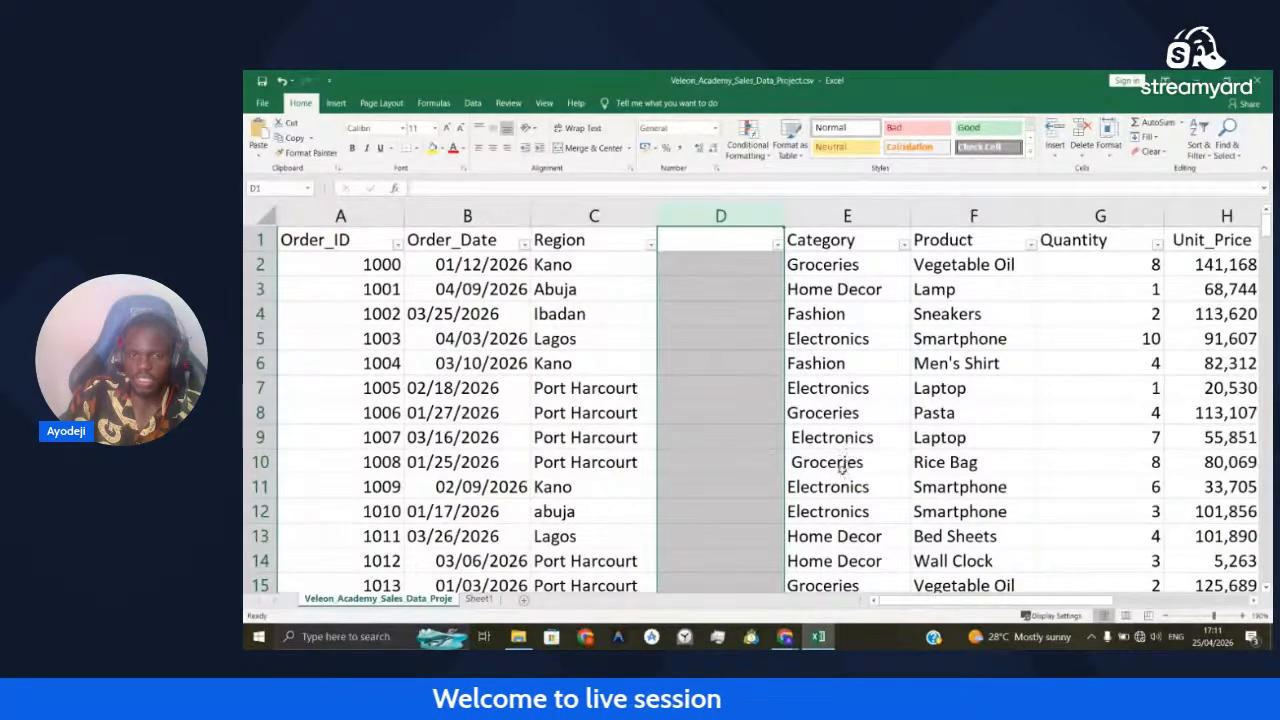
scroll(842, 467, "down", 4)
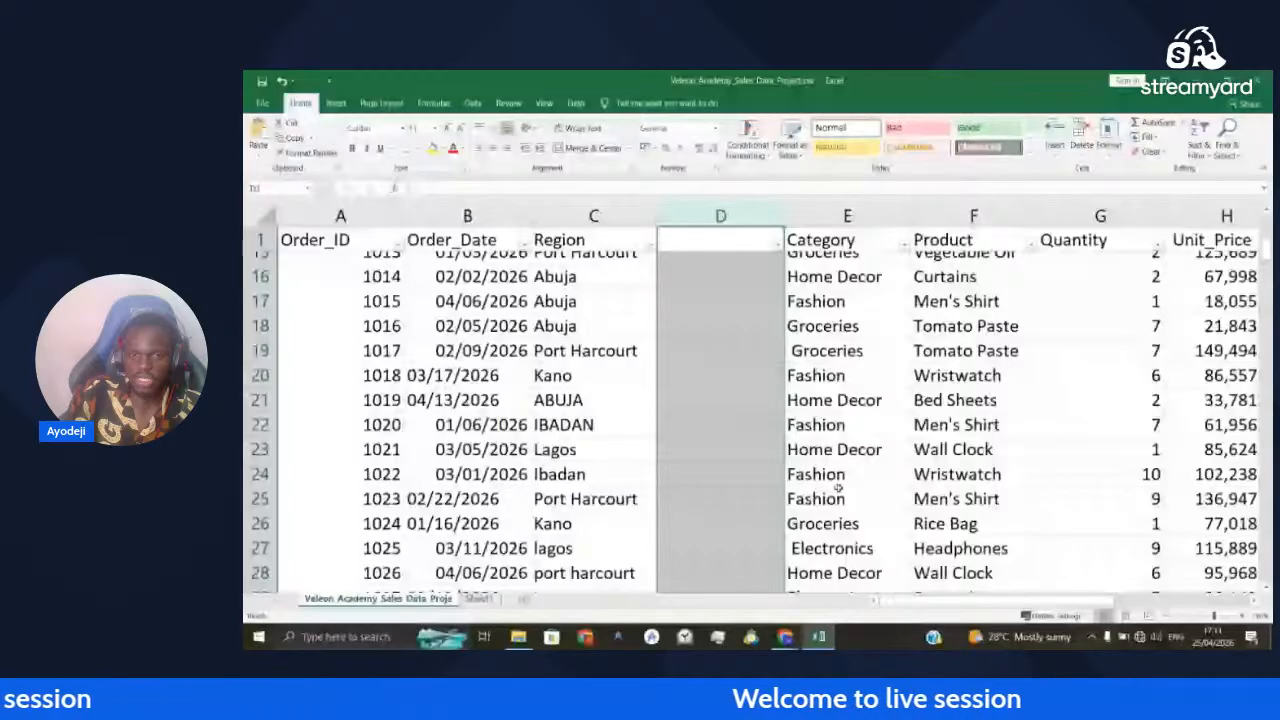
left_click(722, 238)
type("Cate")
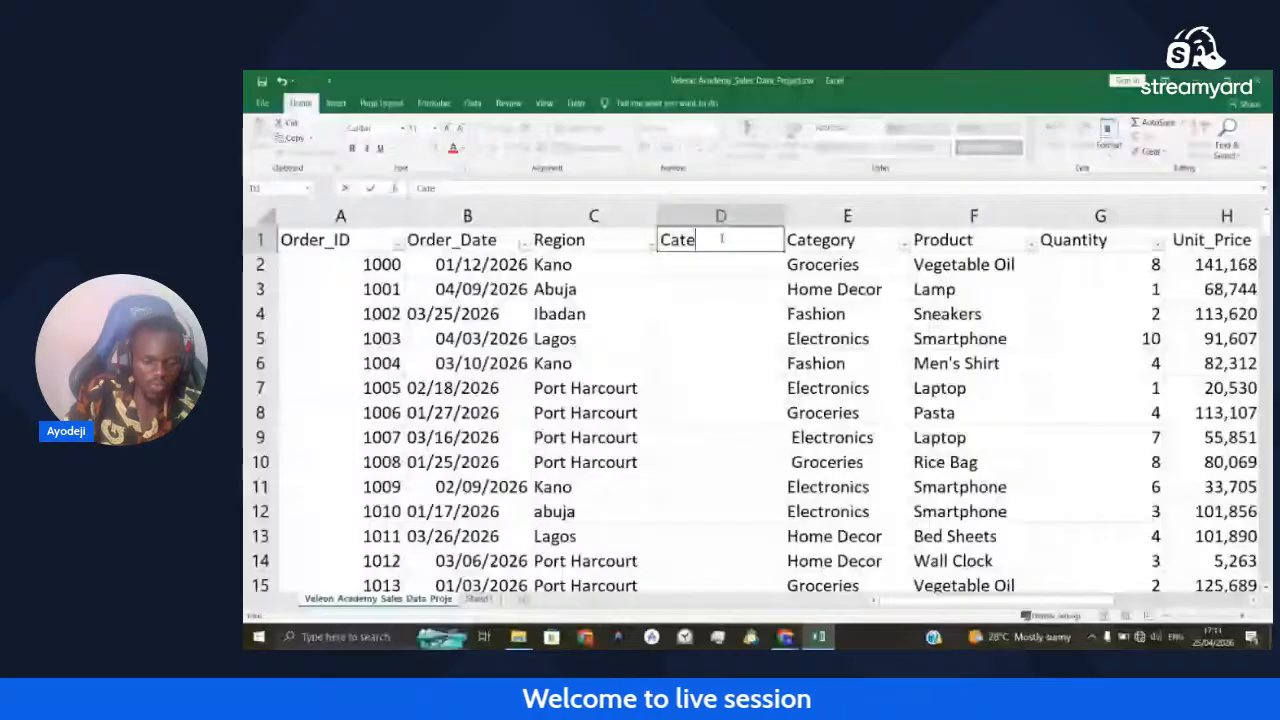
type("gory")
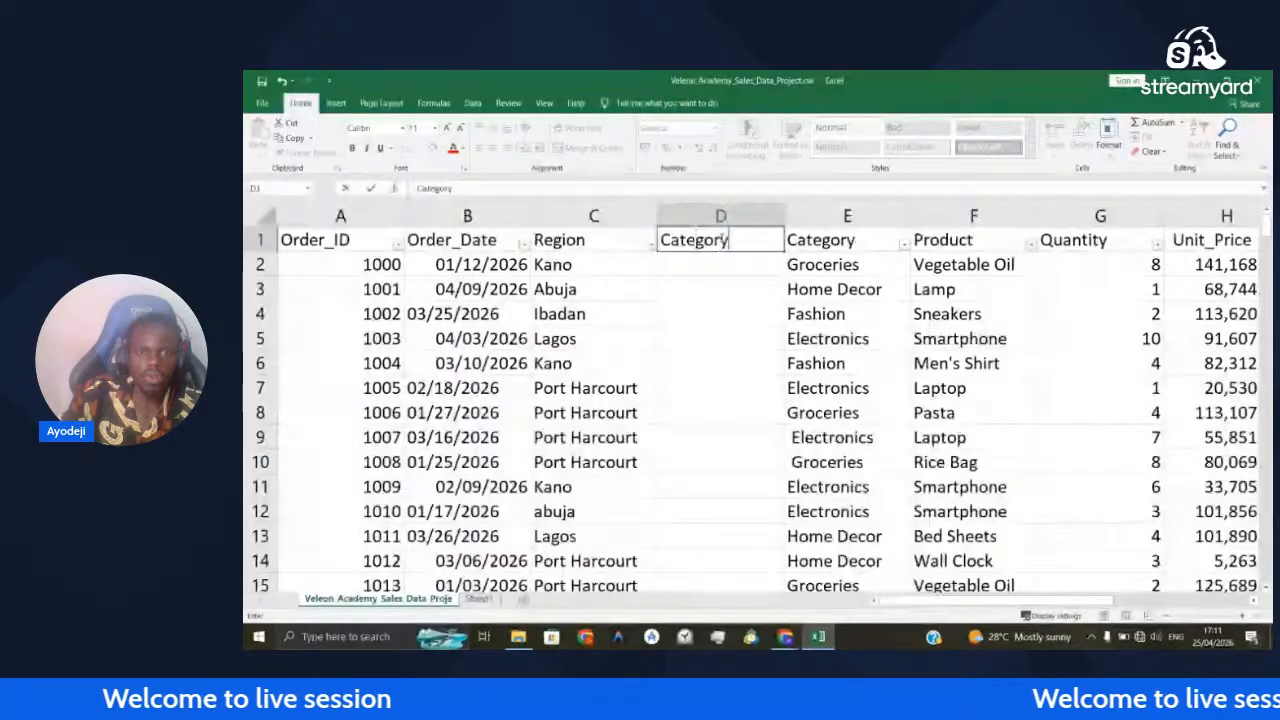
key("Return")
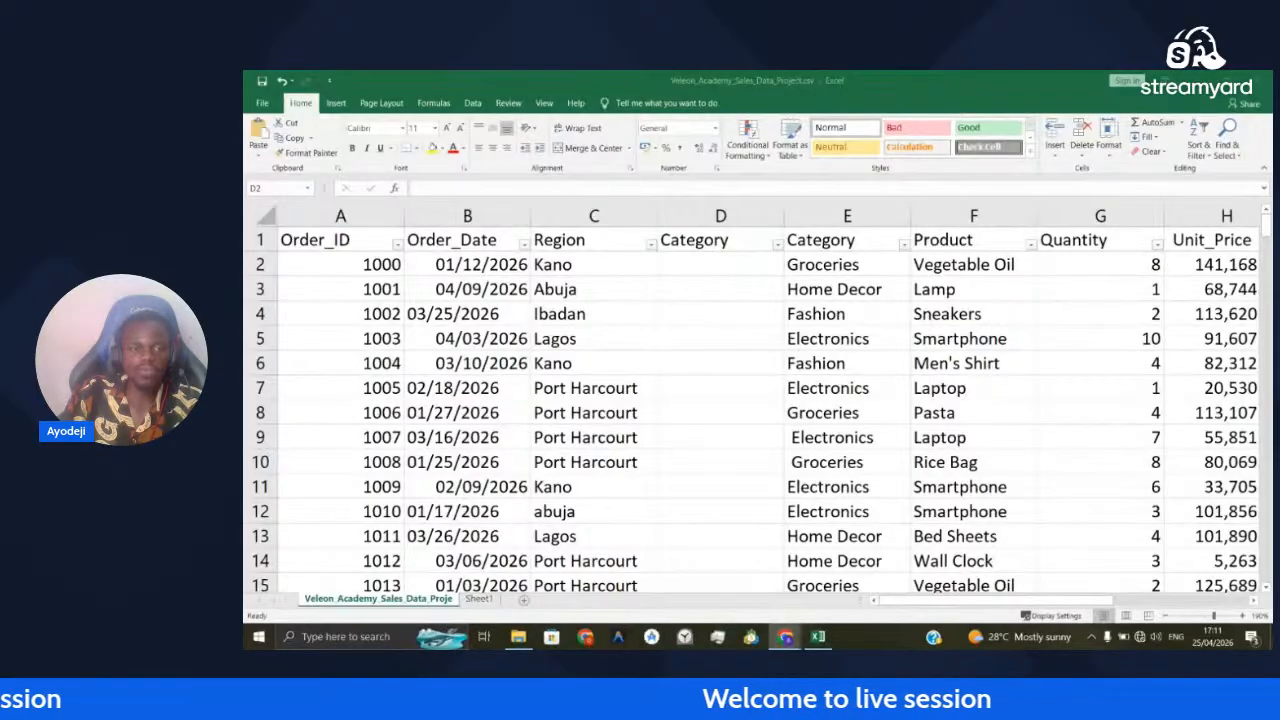
scroll(596, 521, "down", 20)
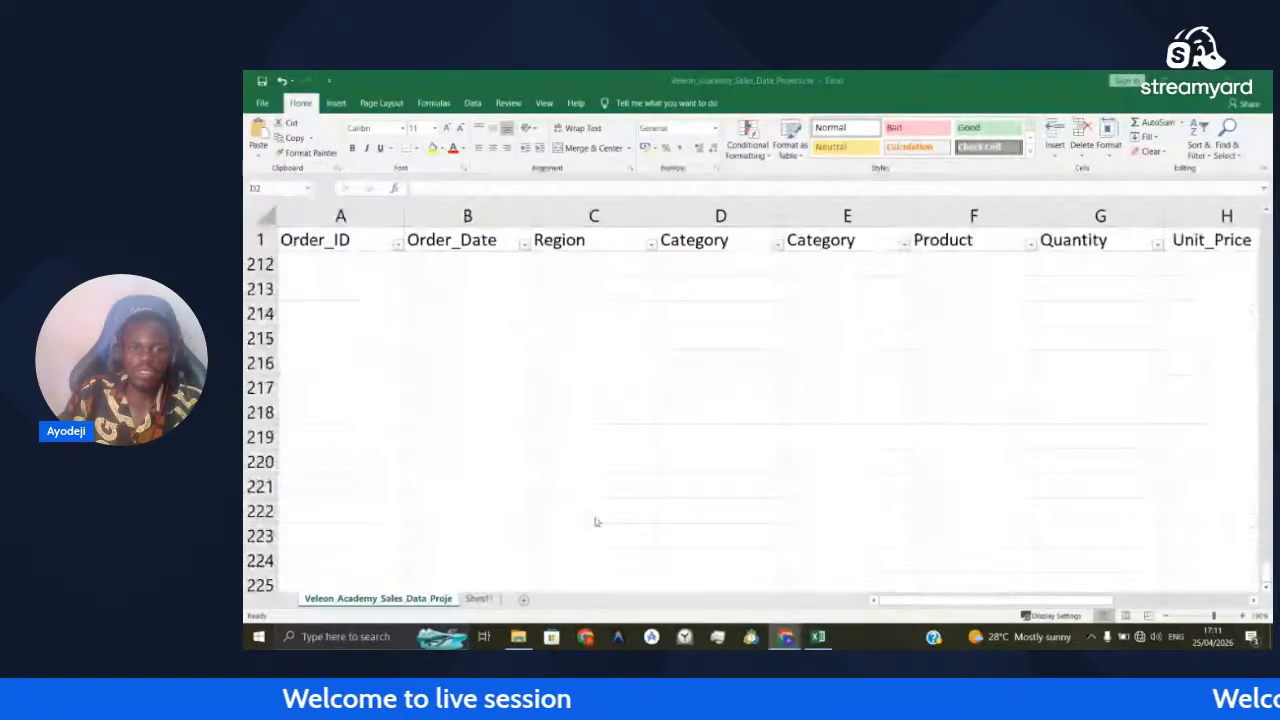
Insert a blank row at row 205 among the last records
scroll(596, 521, "up", 3)
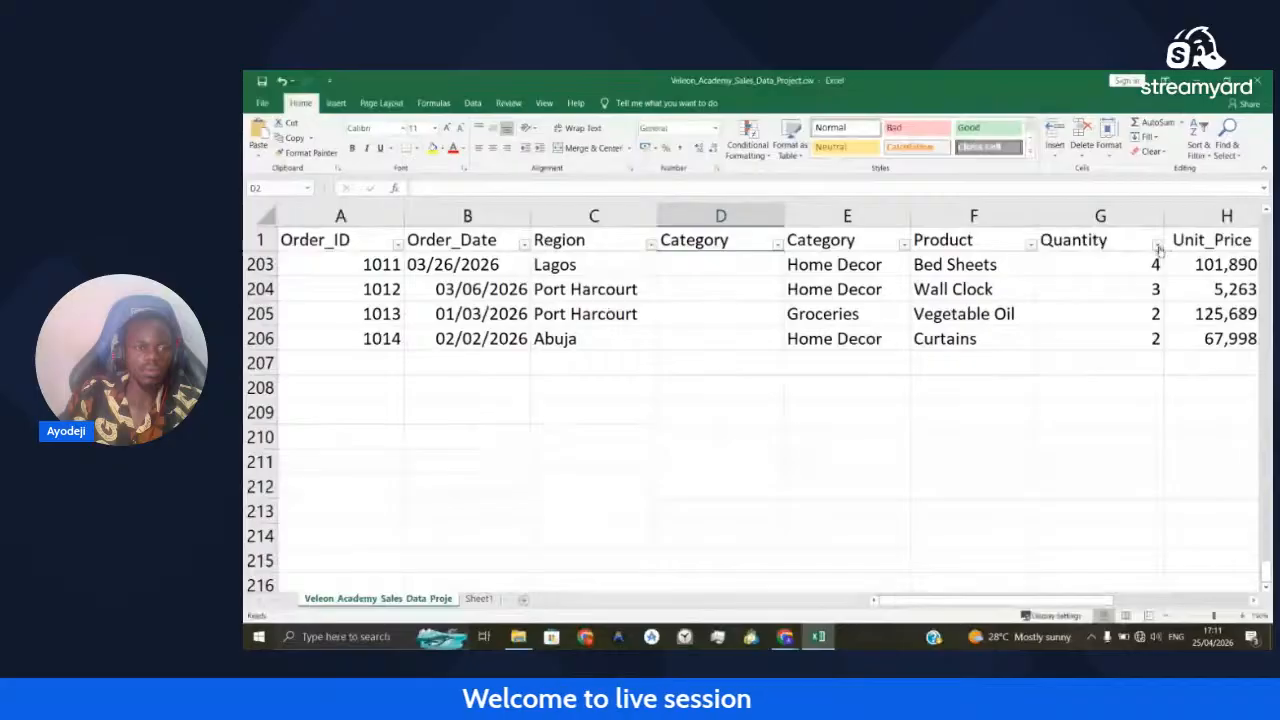
right_click(260, 313)
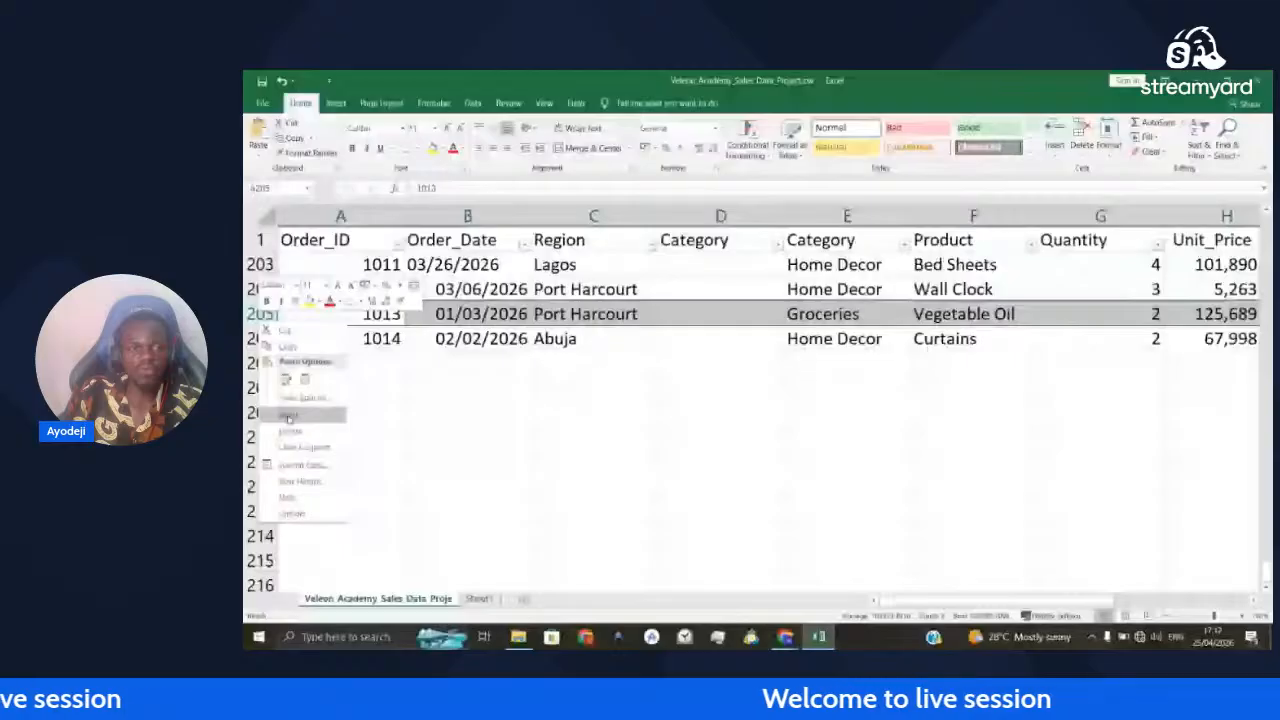
left_click(289, 416)
scroll(566, 480, "up", 2)
Select all blank cells in the sheet with Go To Special and look over where they fall
left_click(842, 556)
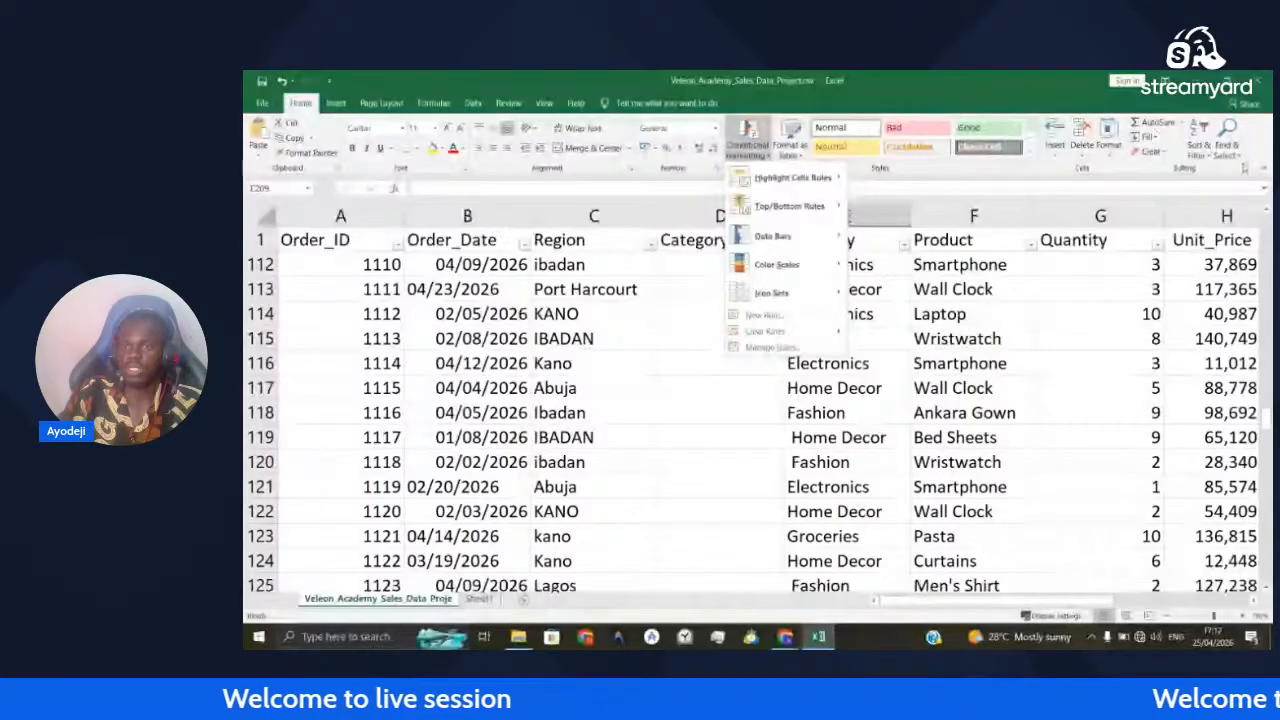
left_click(1227, 142)
left_click(1236, 219)
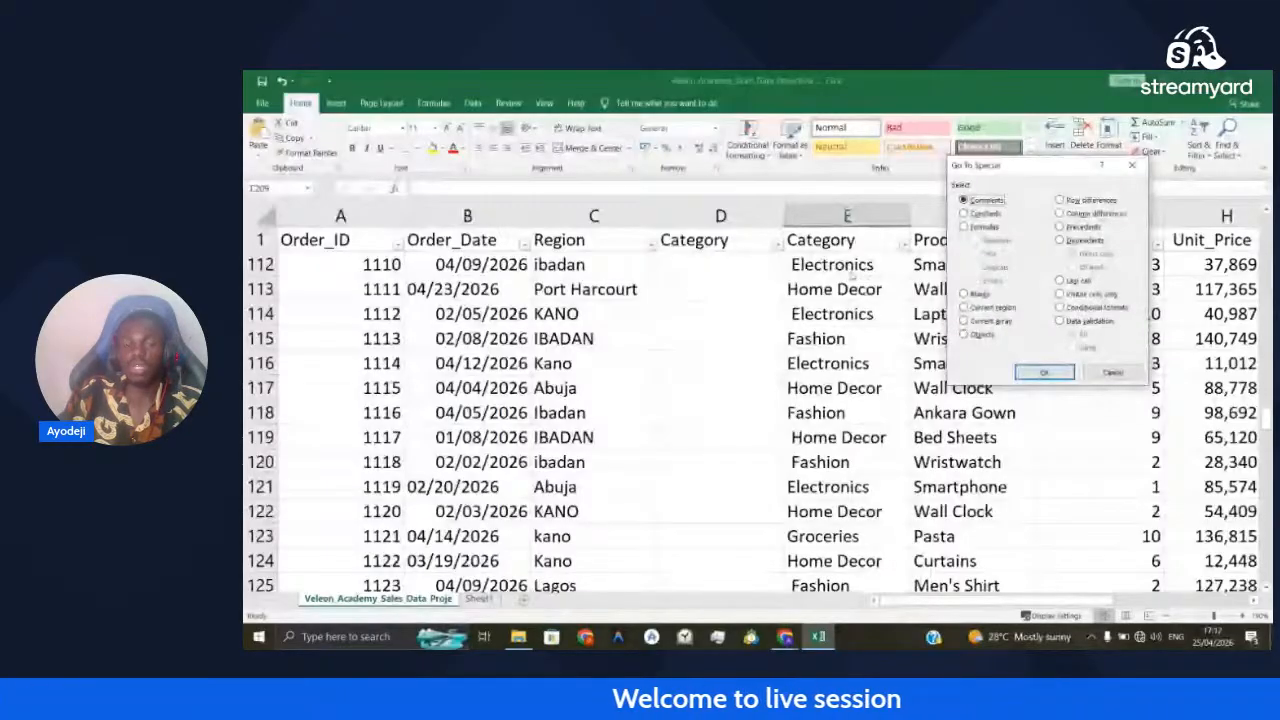
left_click(964, 294)
left_click(1045, 372)
scroll(717, 298, "down", 5)
scroll(720, 357, "up", 8)
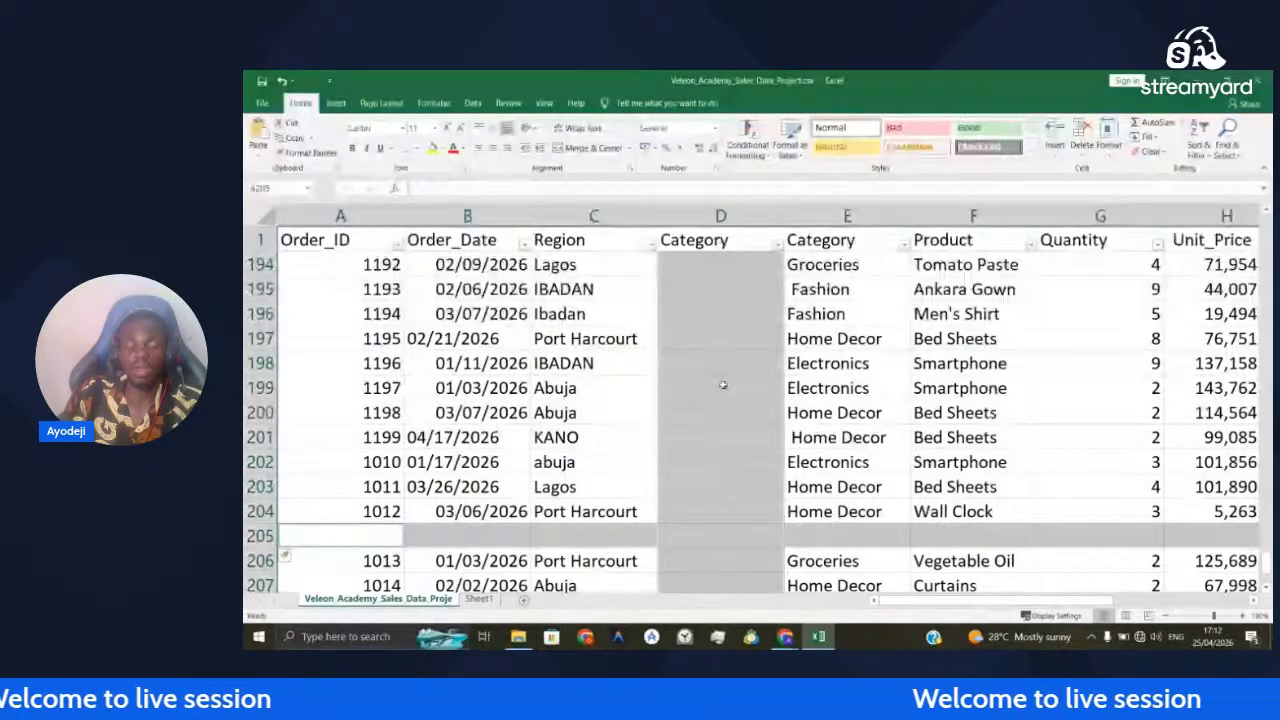
scroll(724, 385, "down", 2)
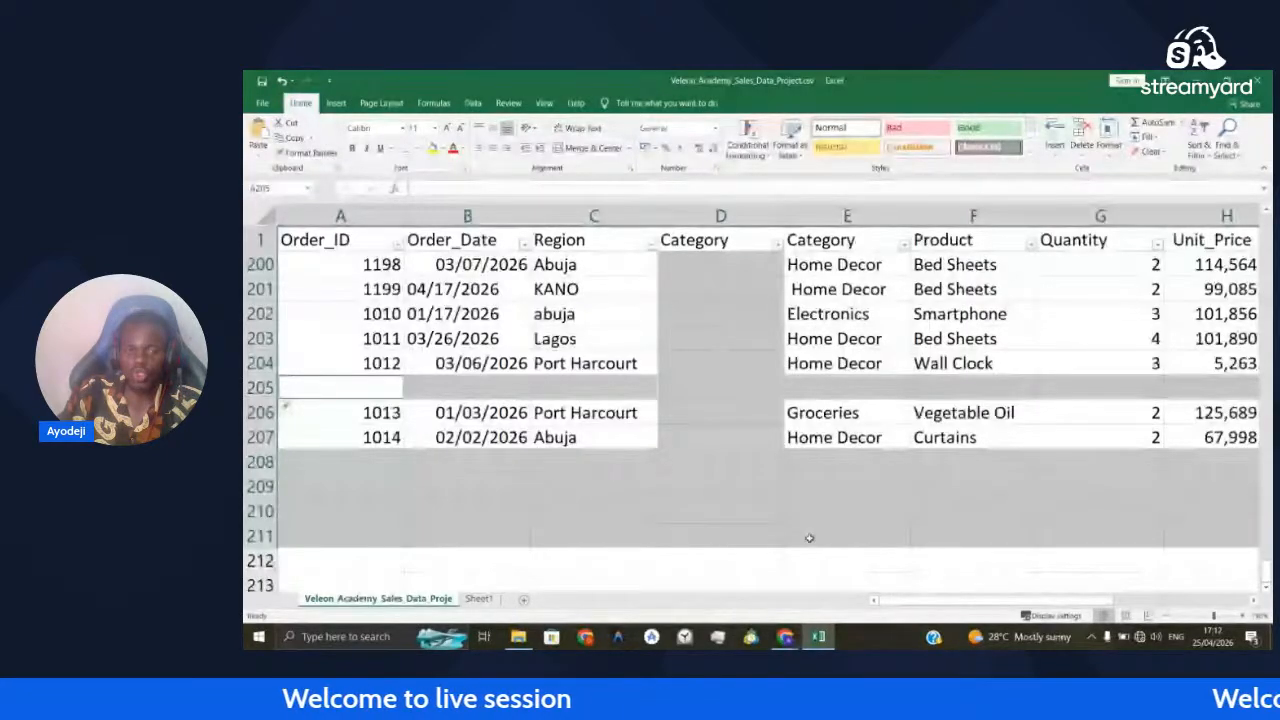
left_click(594, 486)
Delete the blank row 205 and the empty rows 207 to 210 below the last record
left_click(258, 388)
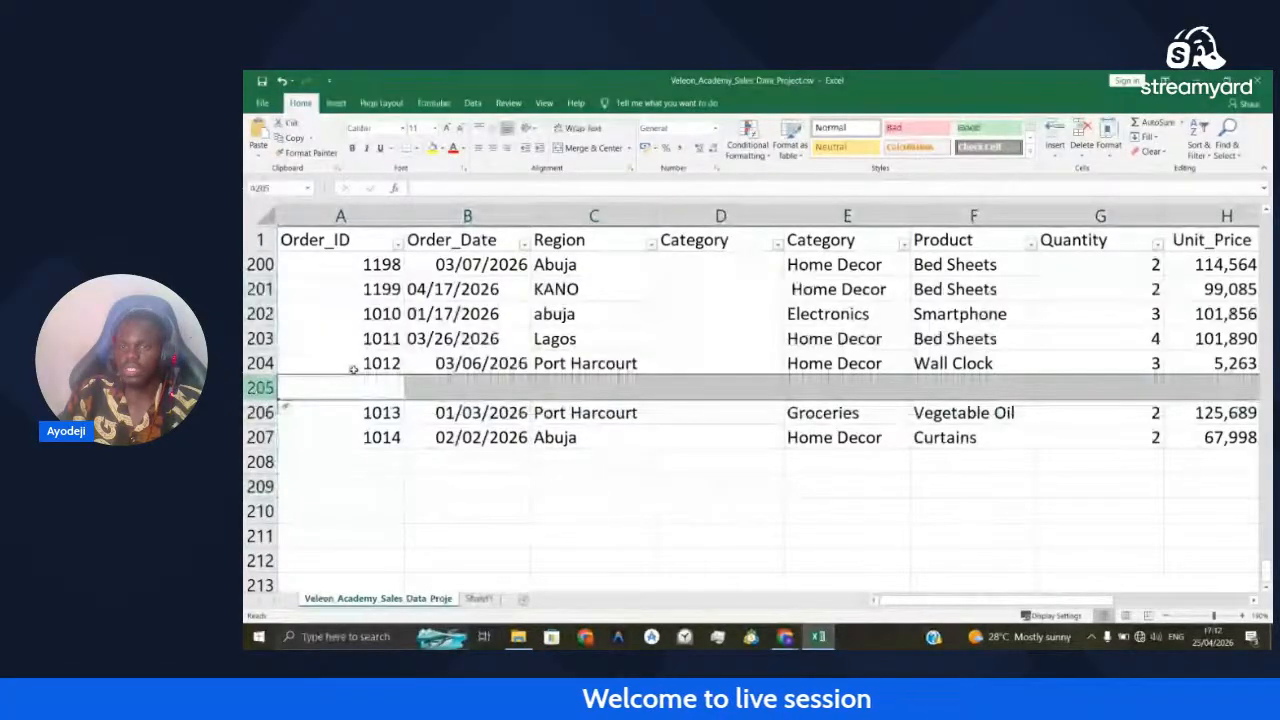
left_click(1083, 155)
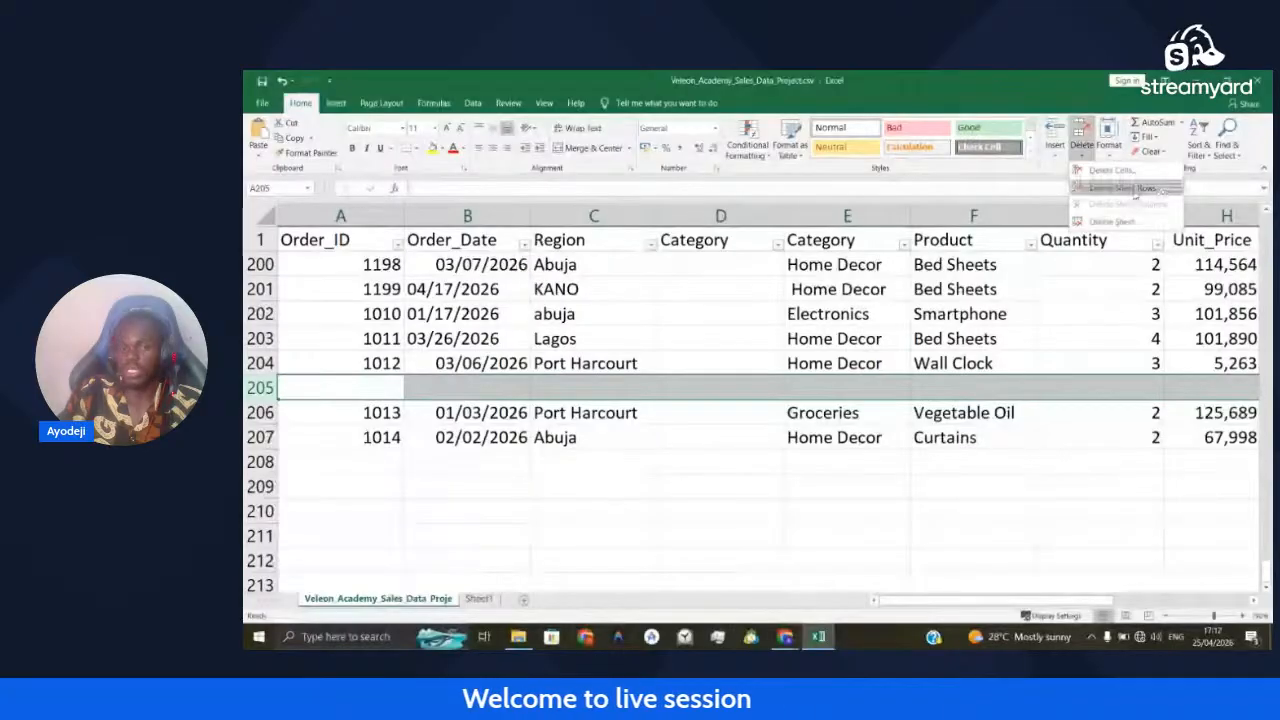
left_click(1135, 192)
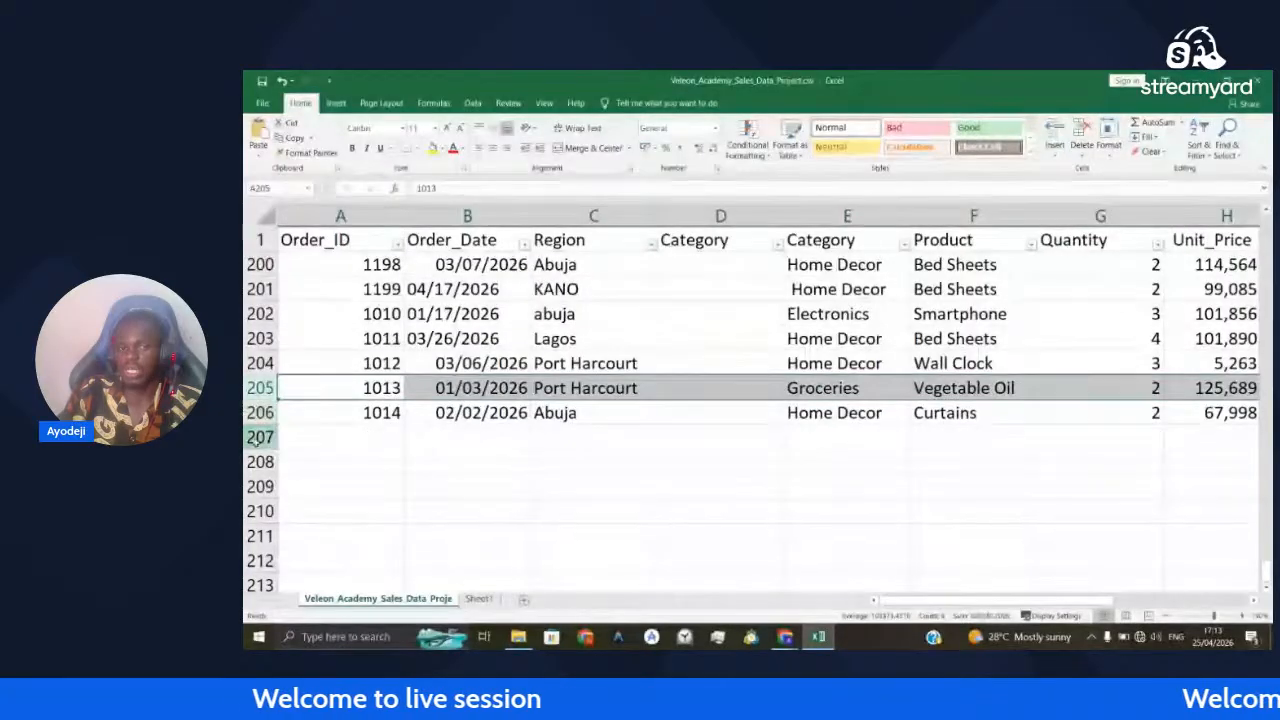
left_click_drag(260, 437, 262, 511)
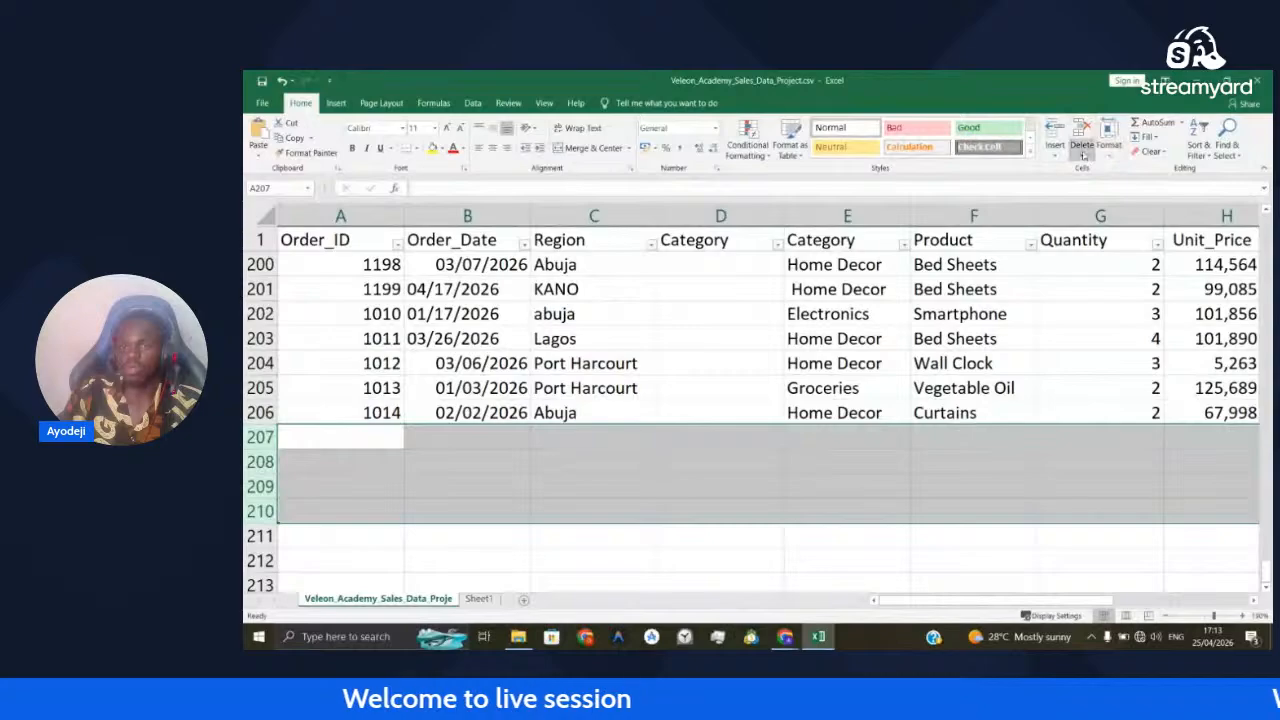
left_click(1083, 156)
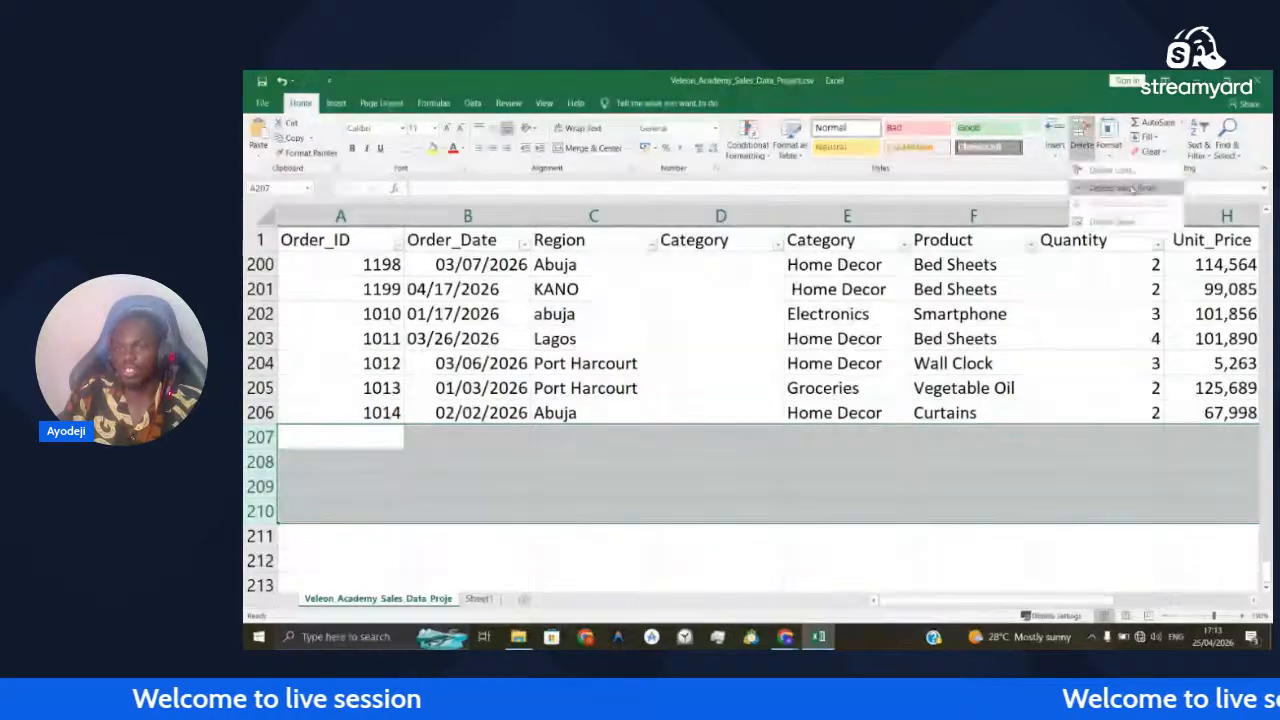
left_click(1133, 188)
left_click(650, 413)
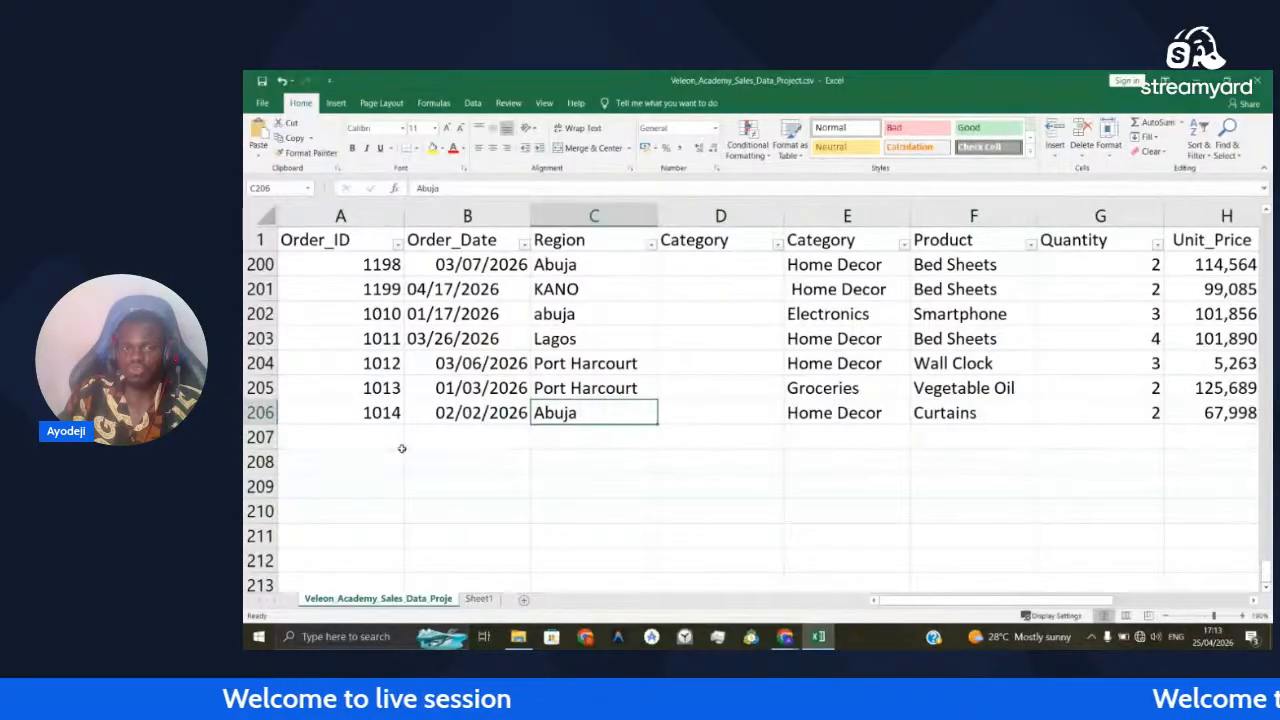
Enter =TRIM(E2) in D2 and fill it down the new Category column for all records
scroll(402, 448, "up", 12)
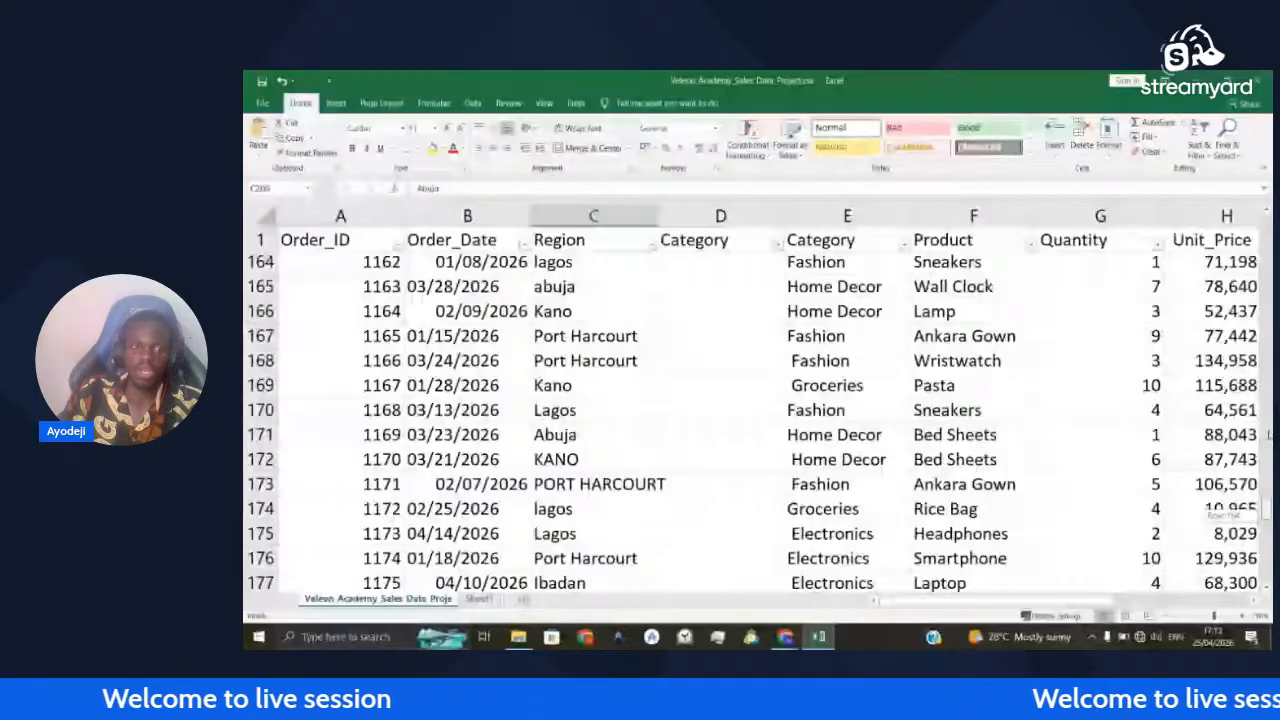
left_click_drag(1266, 509, 1267, 225)
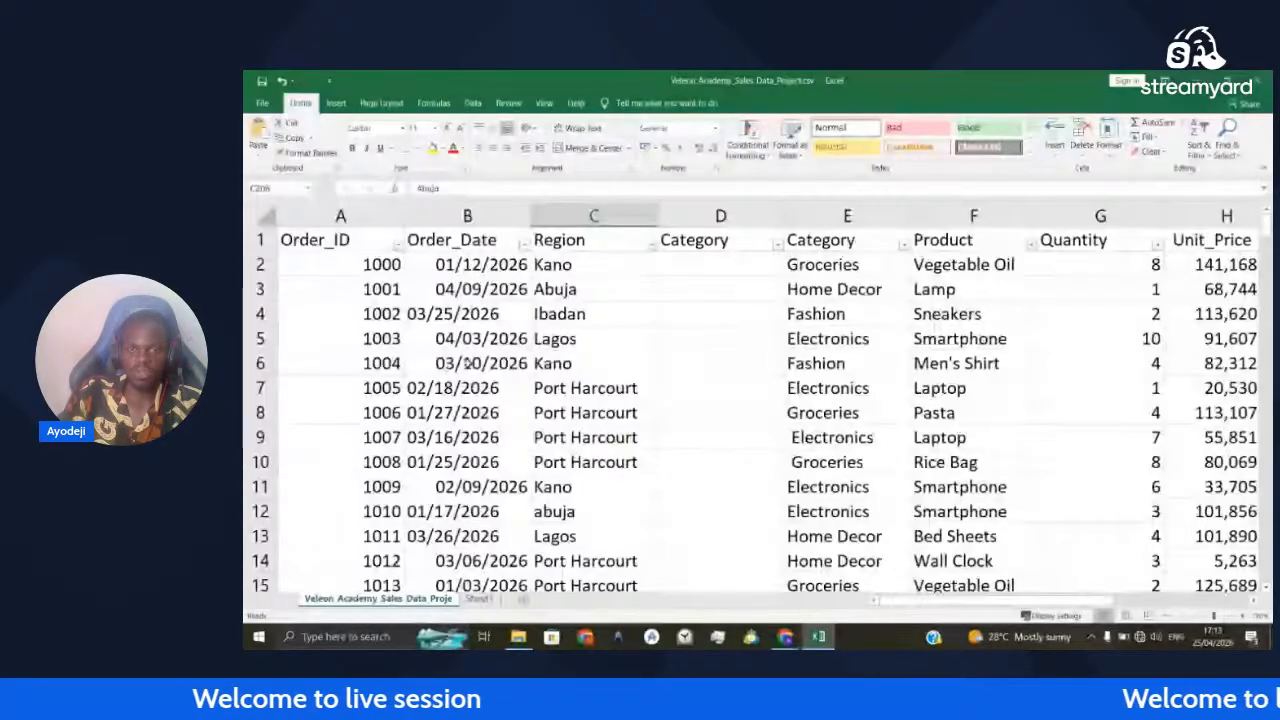
left_click(720, 264)
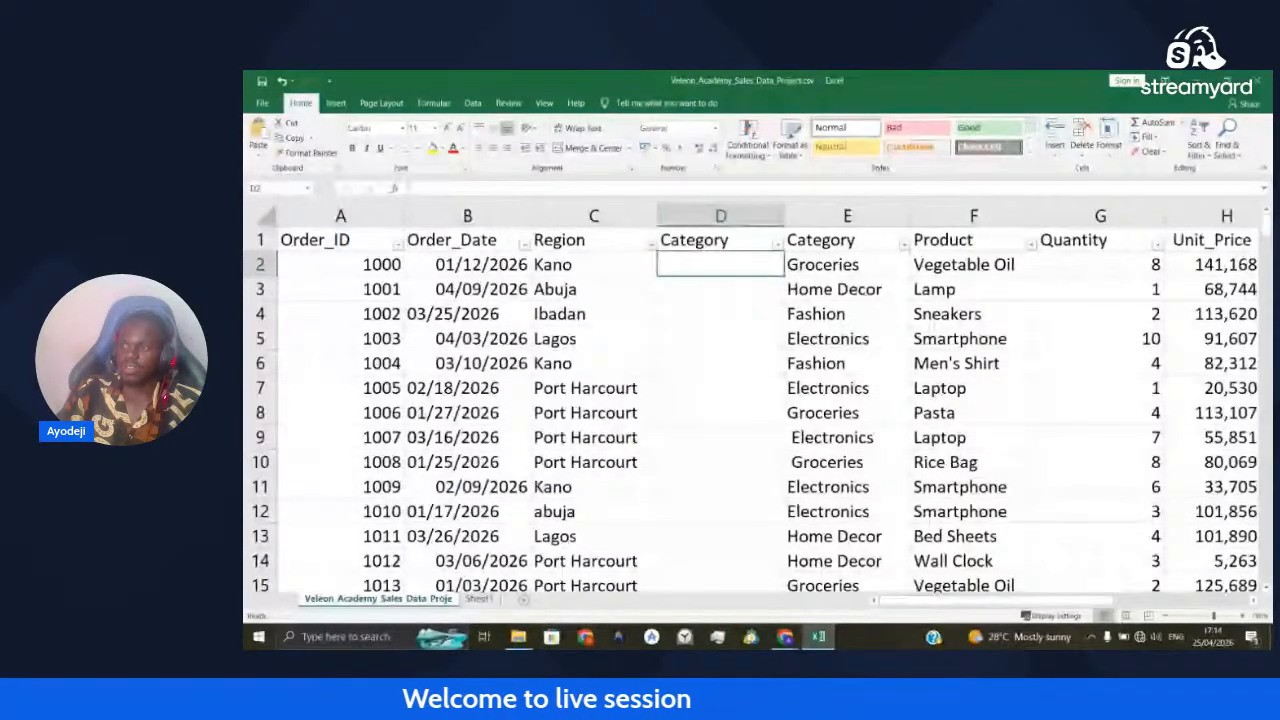
key("alt+Tab")
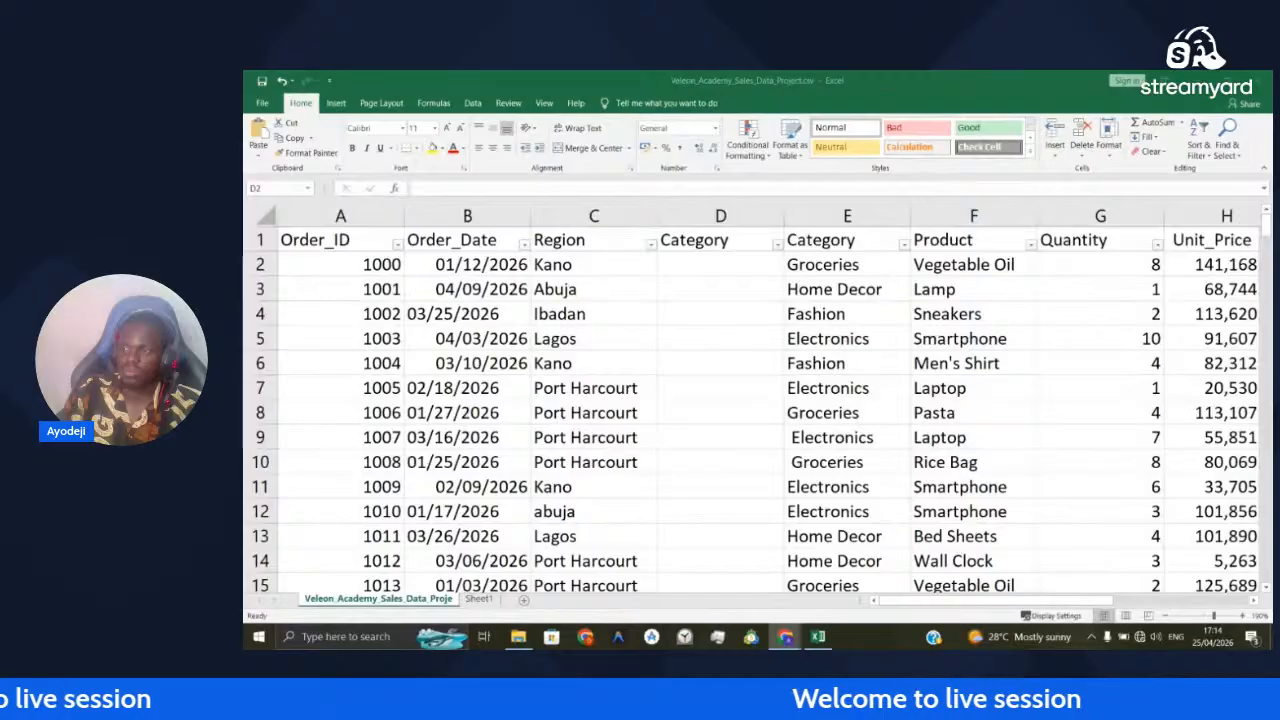
left_click(725, 264)
type("=")
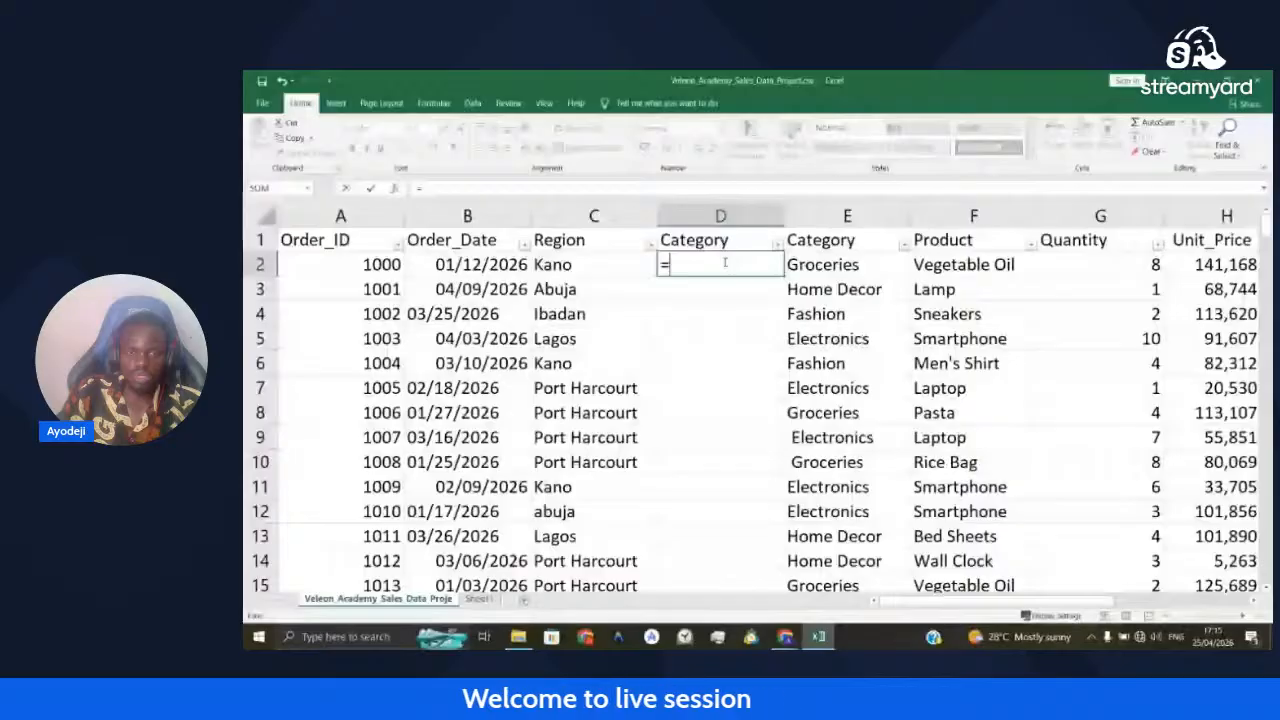
type("TRIM(")
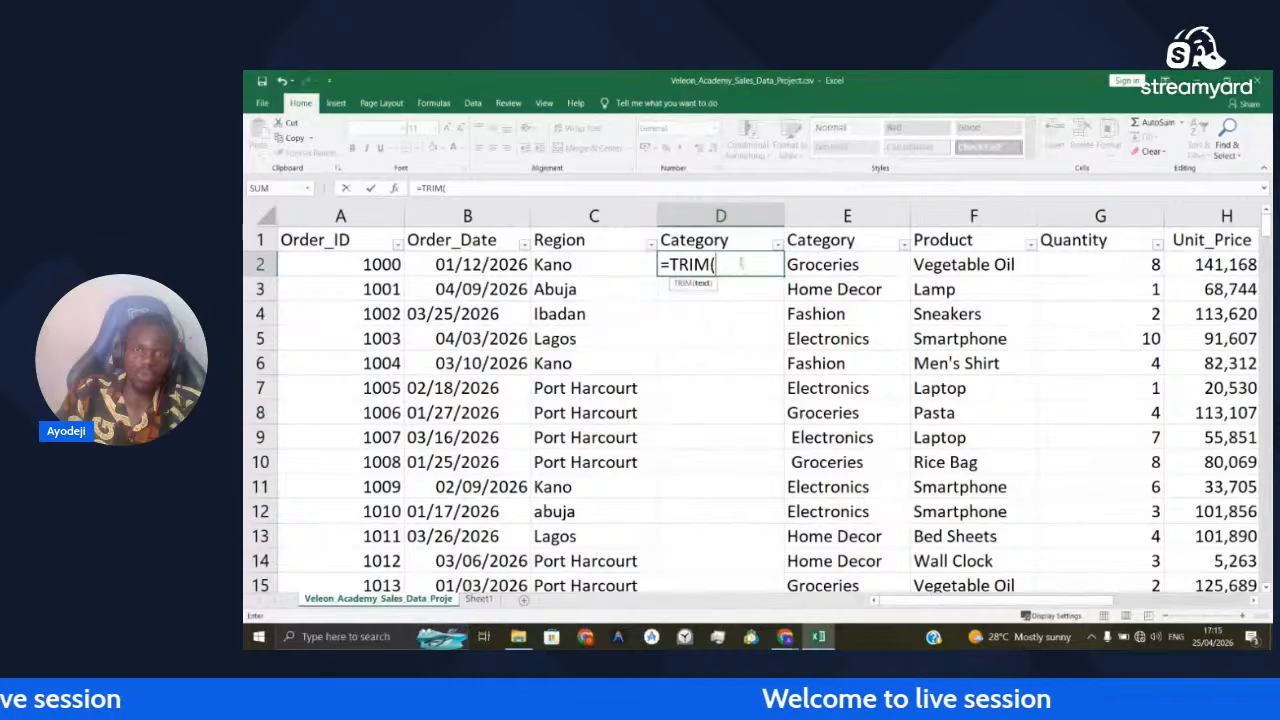
left_click(848, 265)
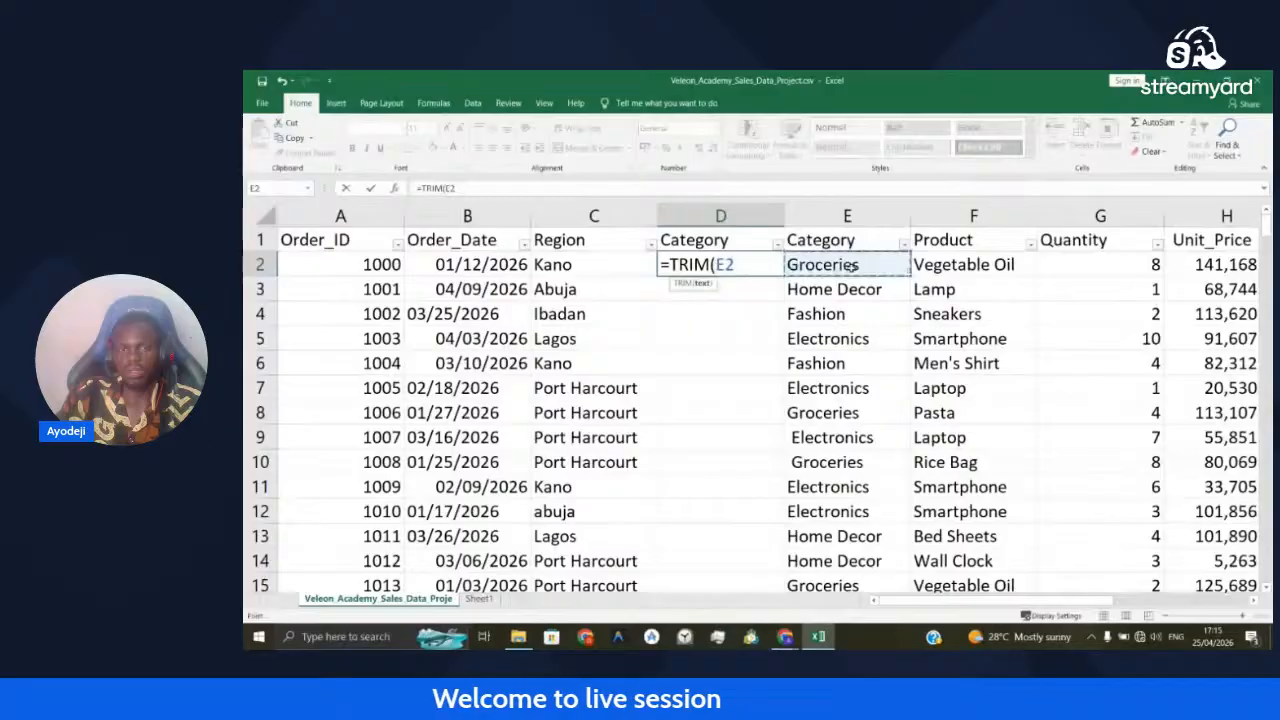
key("ctrl+Return")
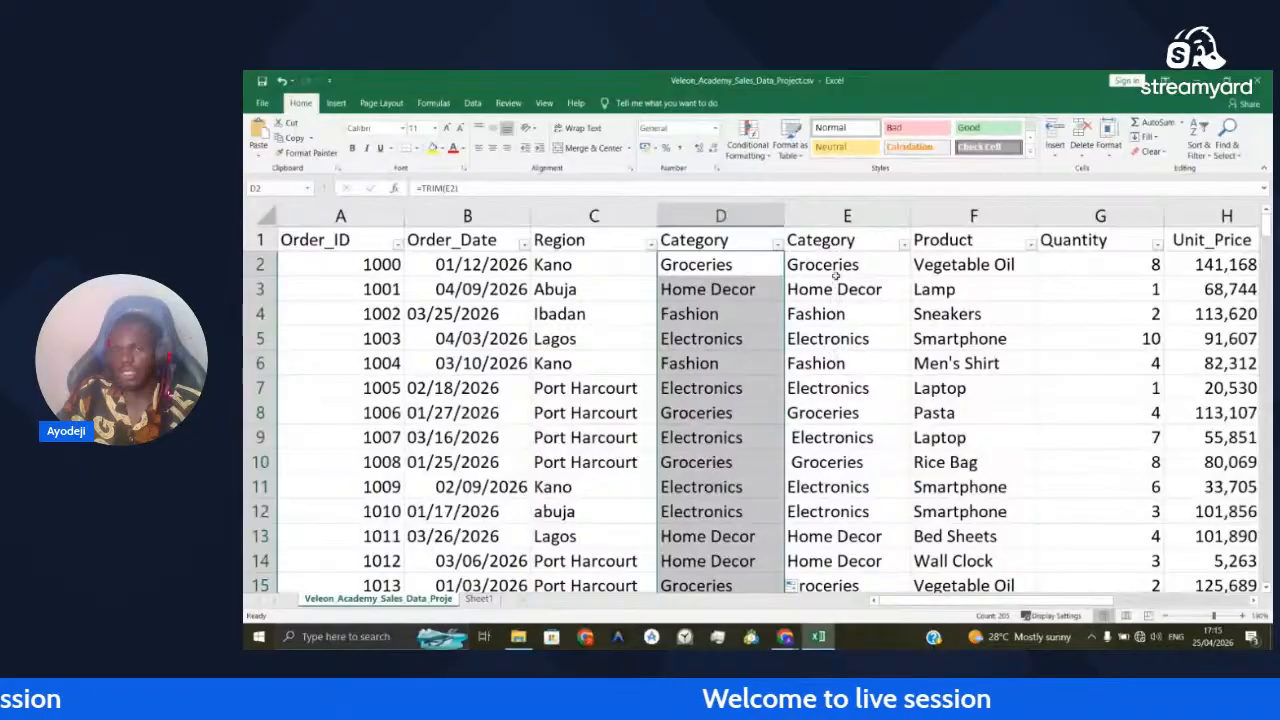
Copy the trimmed Category column D and paste it as values over the original Category column E
left_click(836, 265)
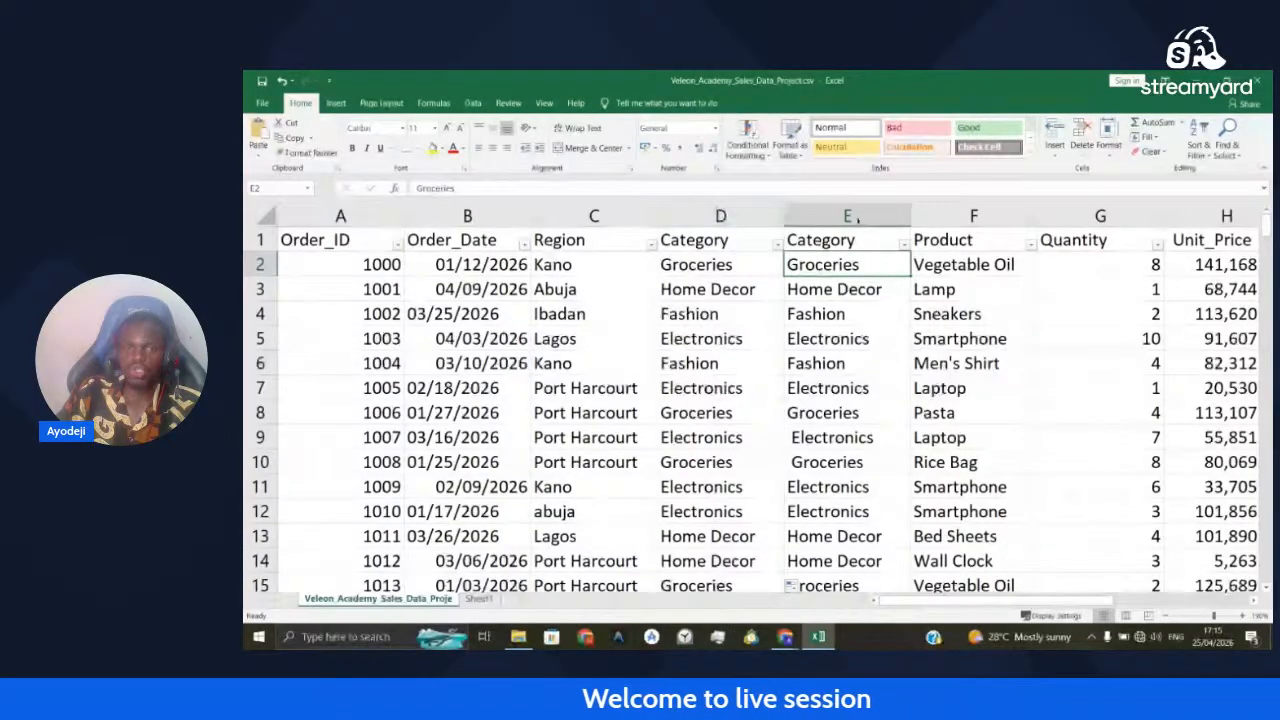
left_click(704, 222)
right_click(703, 236)
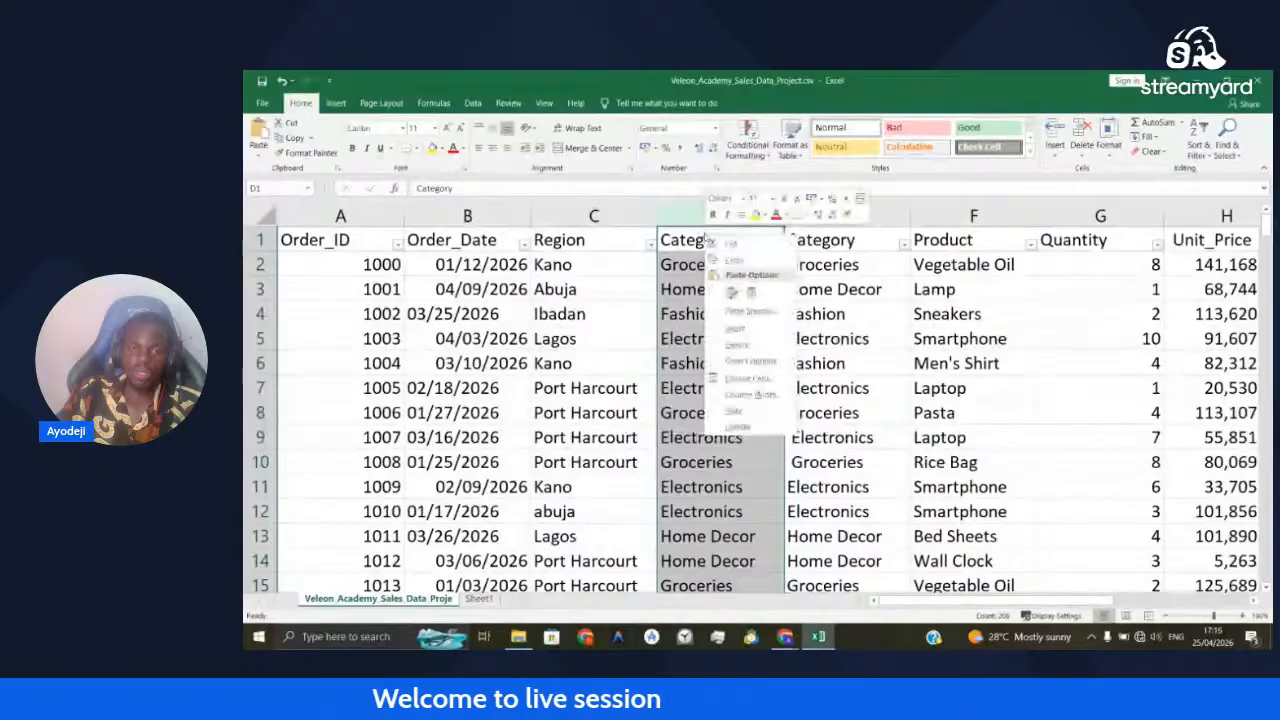
left_click(682, 220)
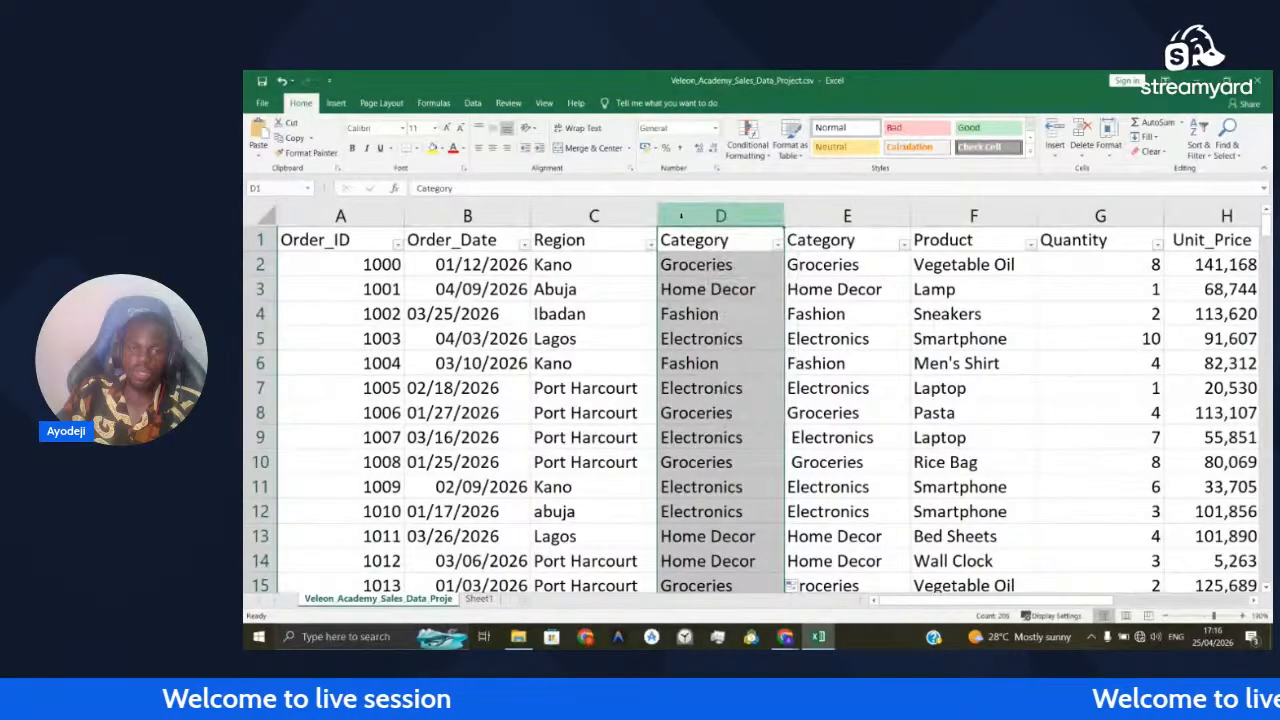
key("ctrl+c")
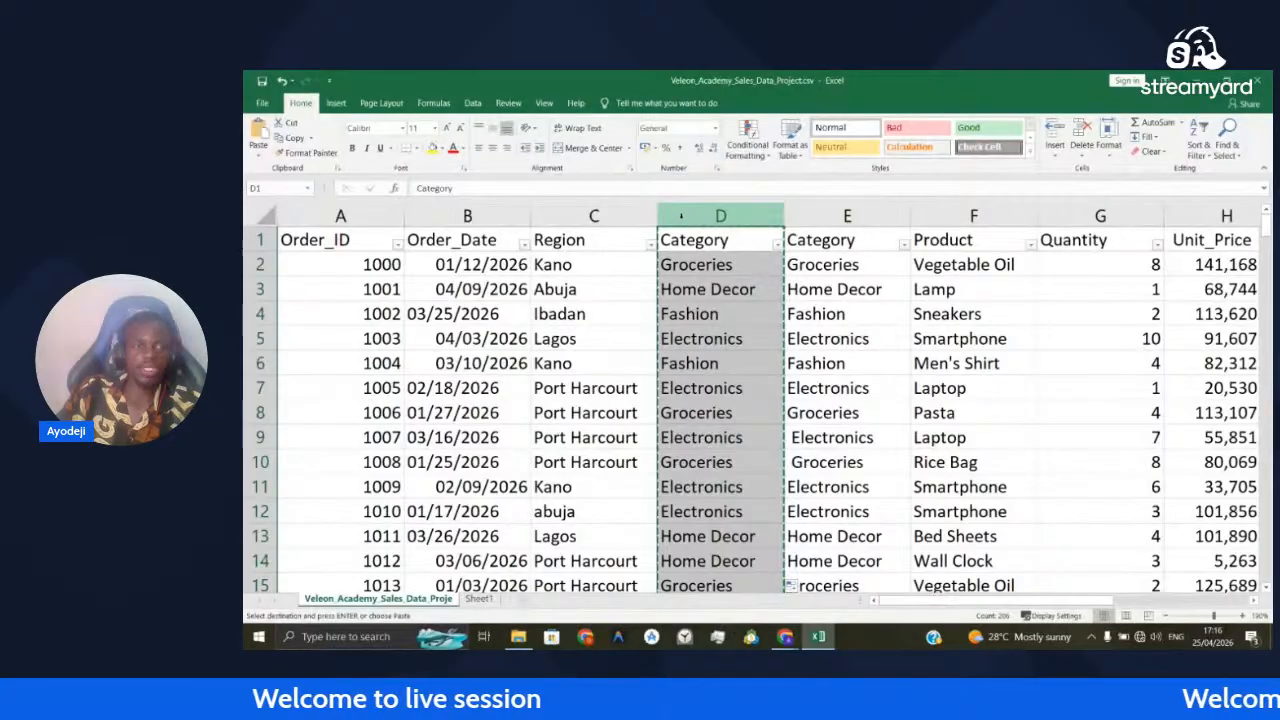
left_click(847, 215)
left_click(258, 155)
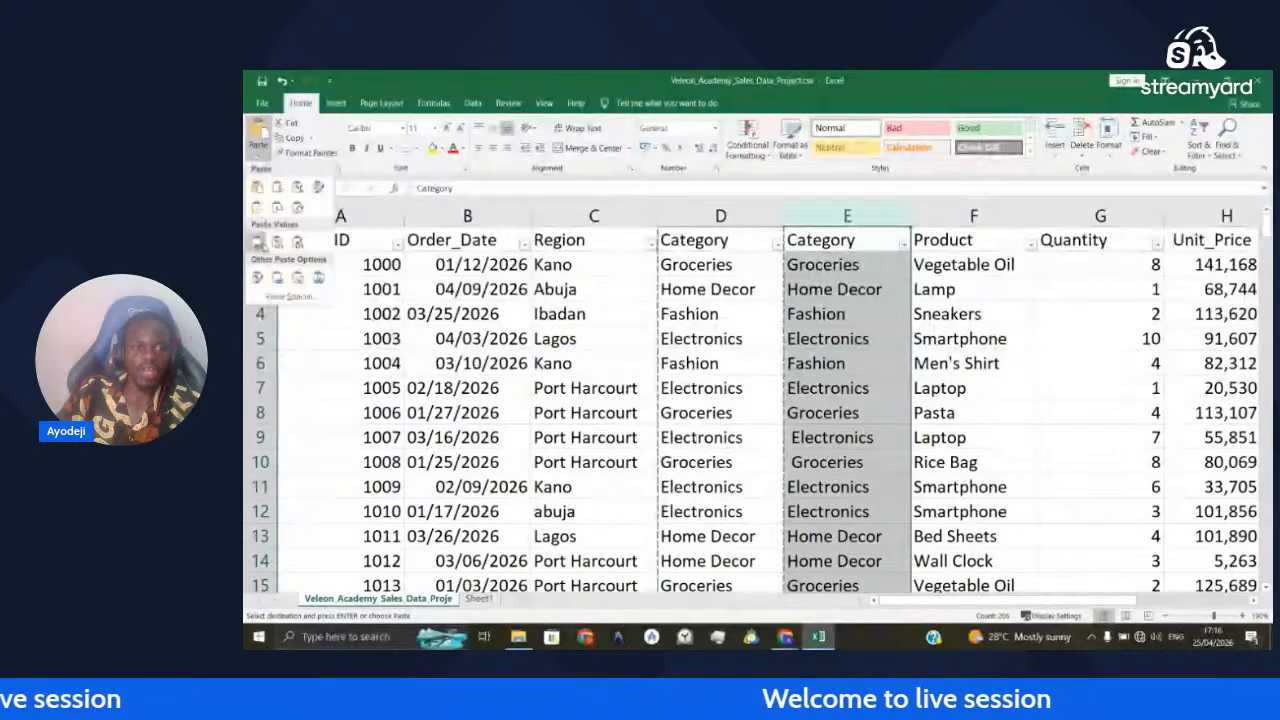
left_click(258, 243)
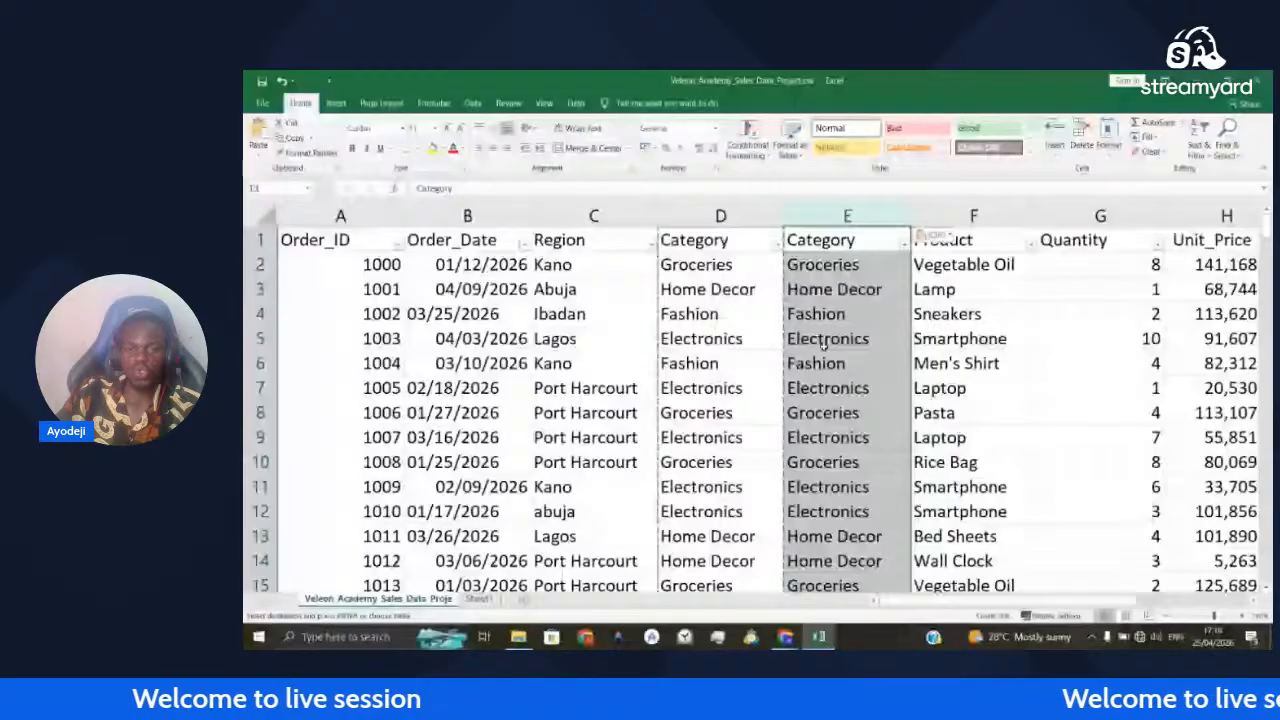
Compare the formula and pasted entries in row 4, and delete the helper Category column D
left_click(693, 316)
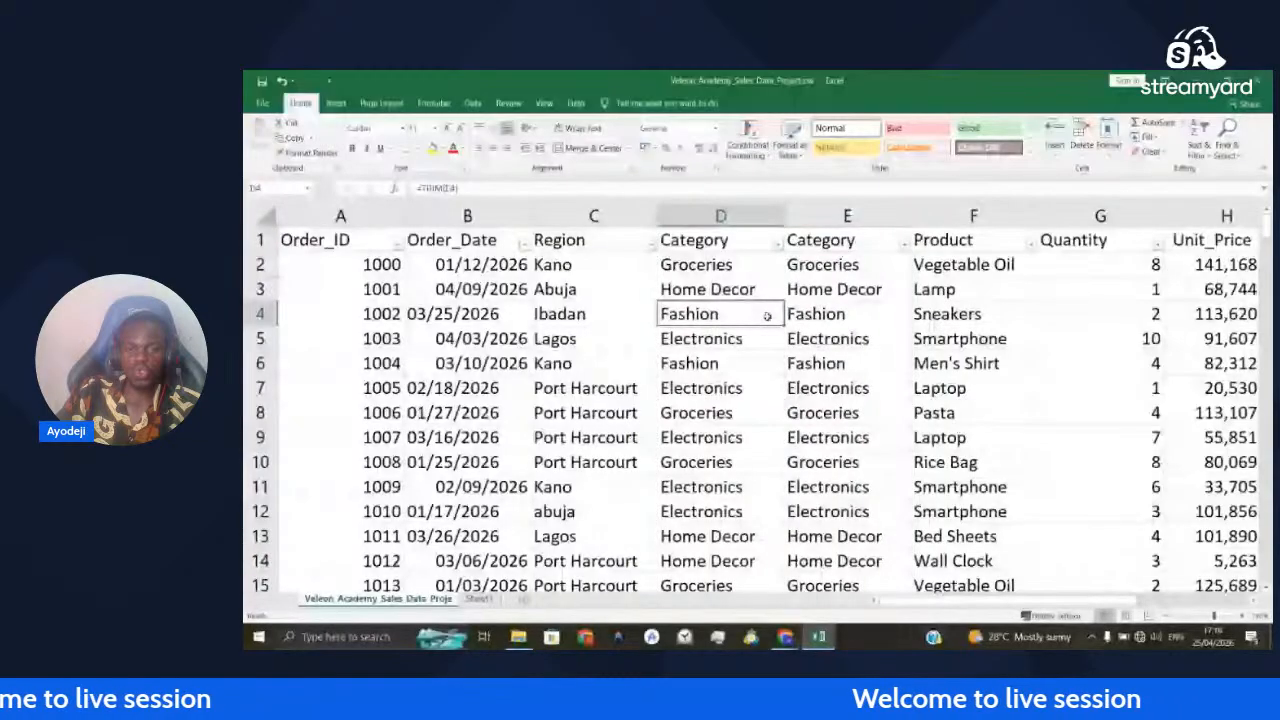
key("Right")
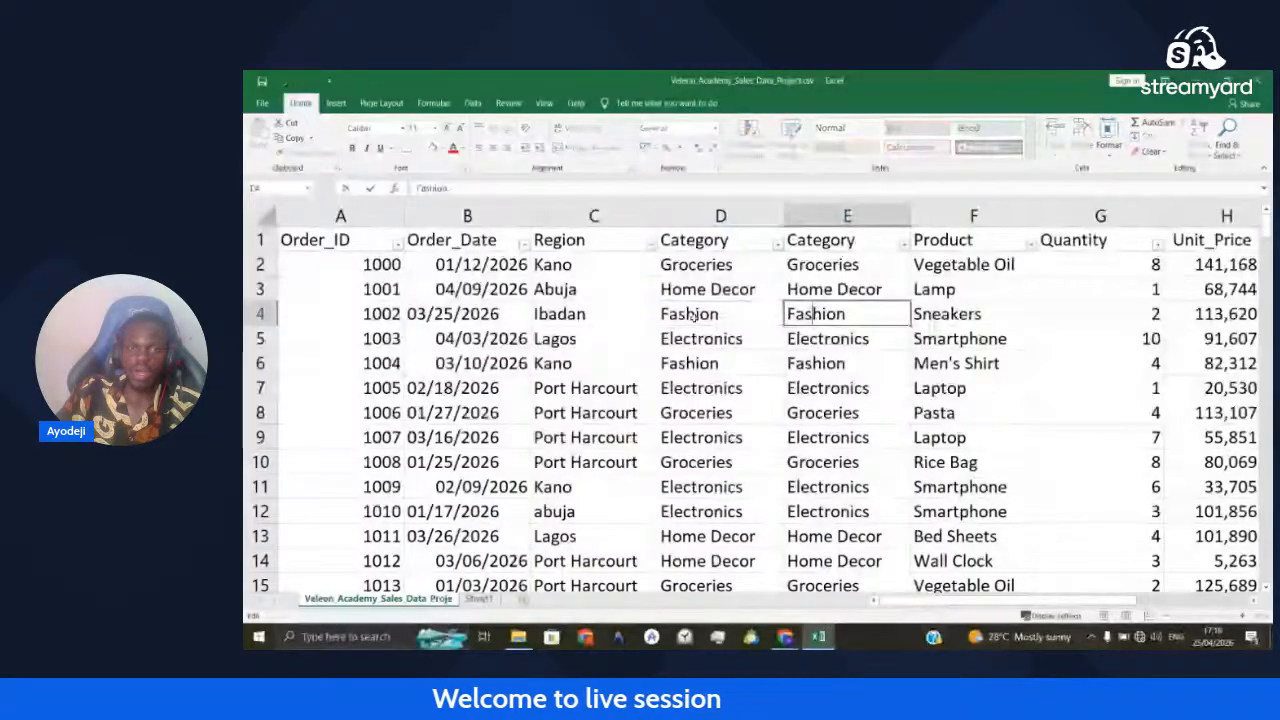
right_click(721, 217)
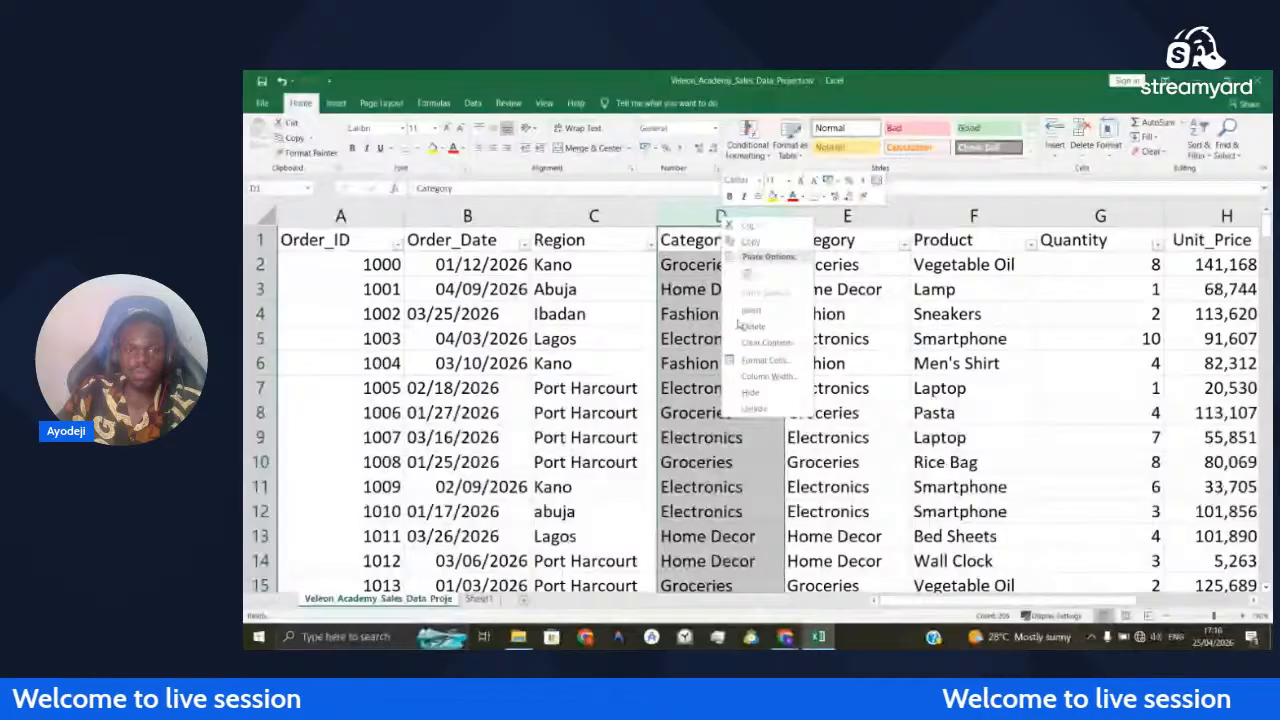
left_click(750, 326)
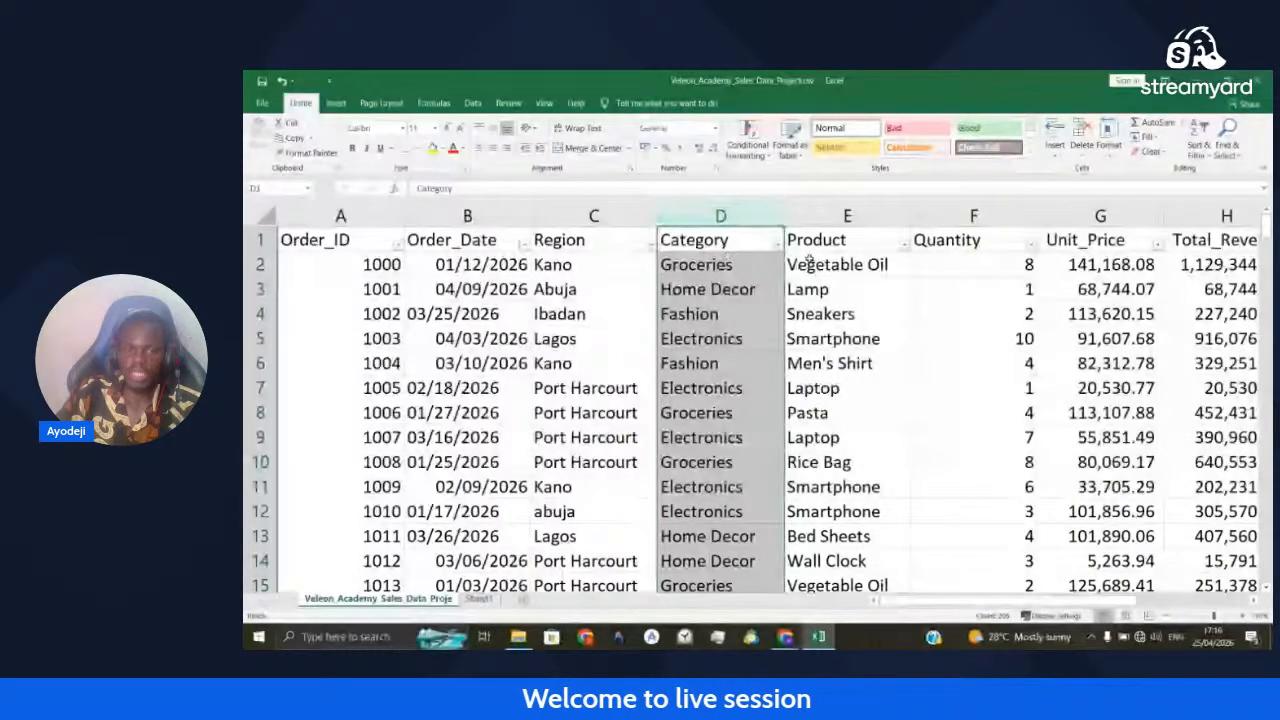
left_click(836, 314)
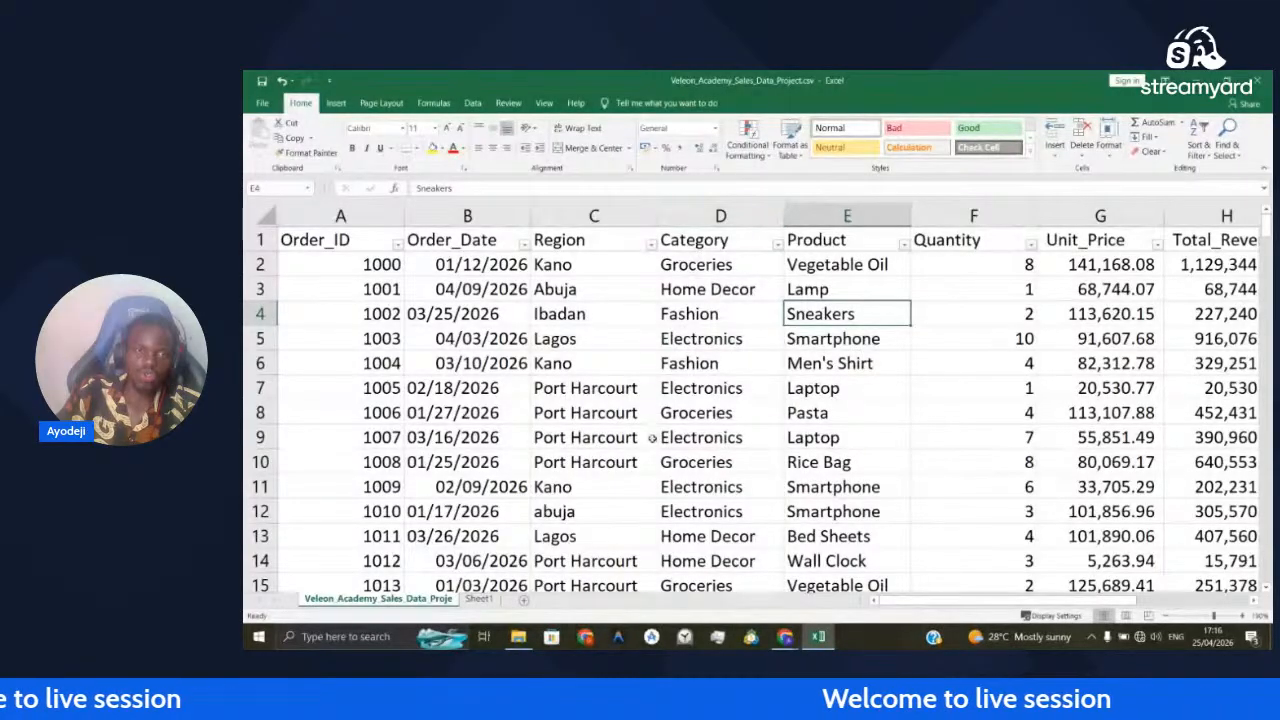
Examine the Region column's entries for inconsistent capitalization
left_click(592, 216)
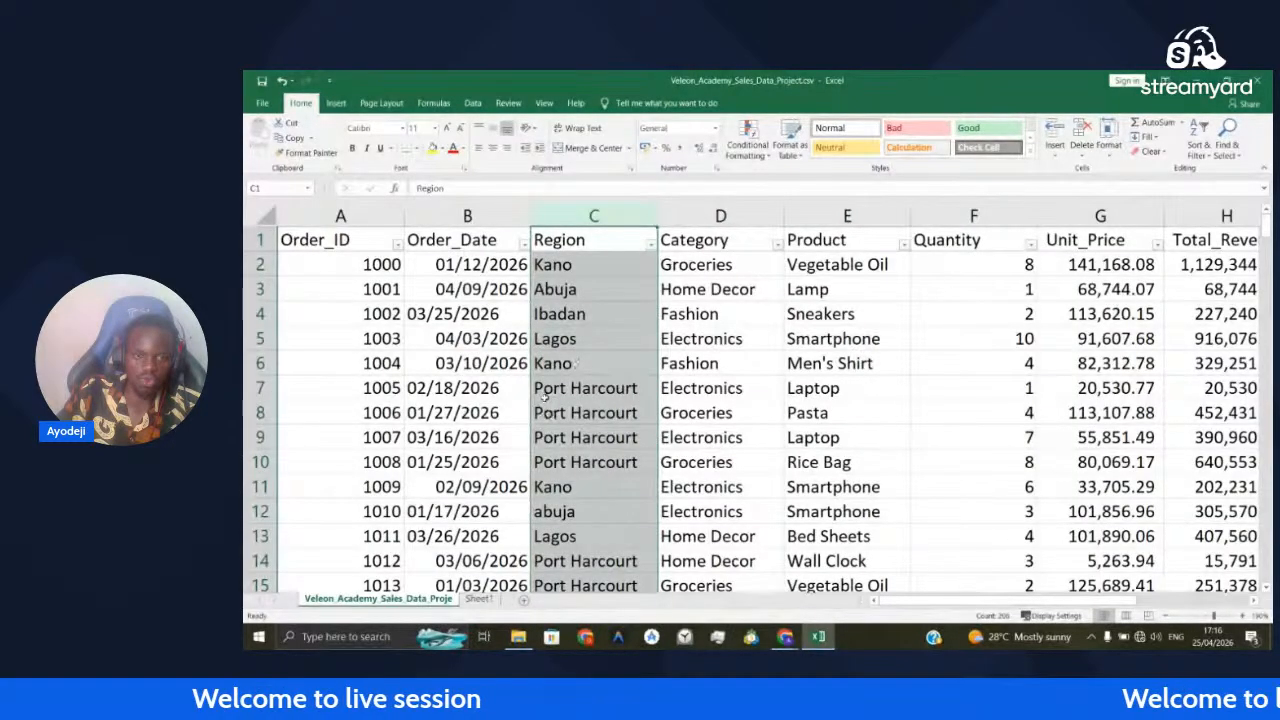
scroll(543, 396, "down", 2)
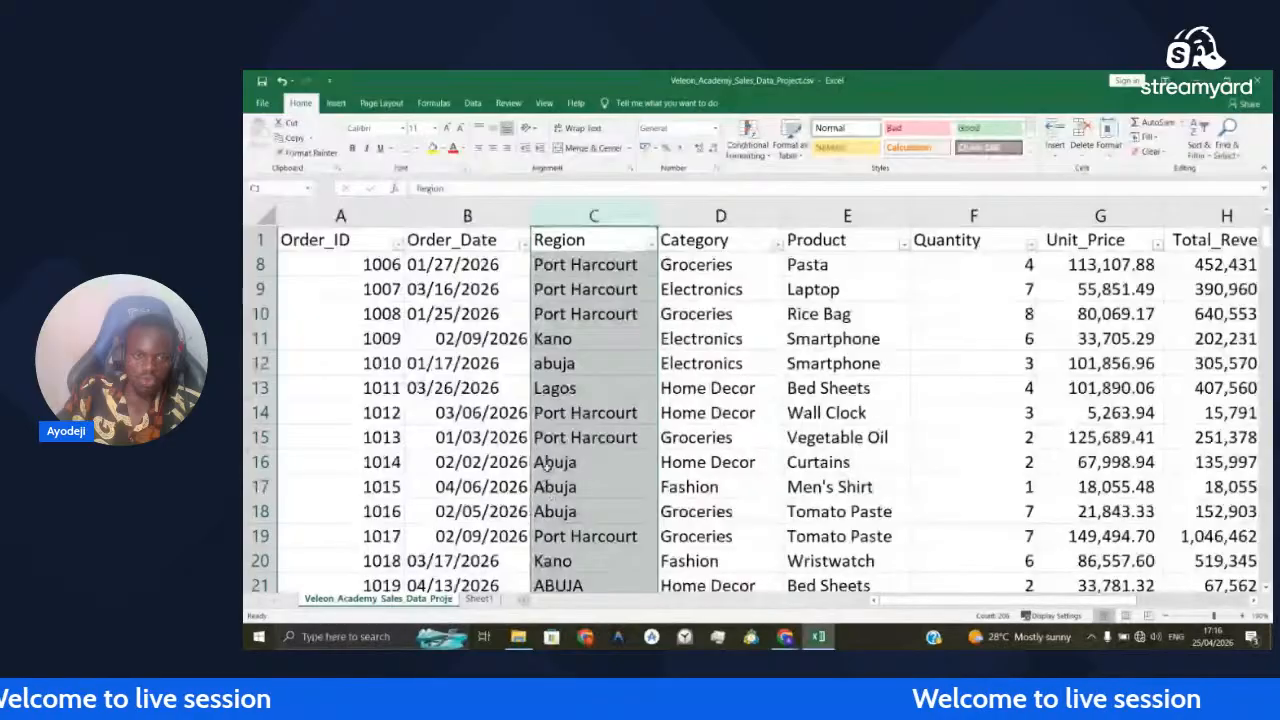
left_click(546, 464)
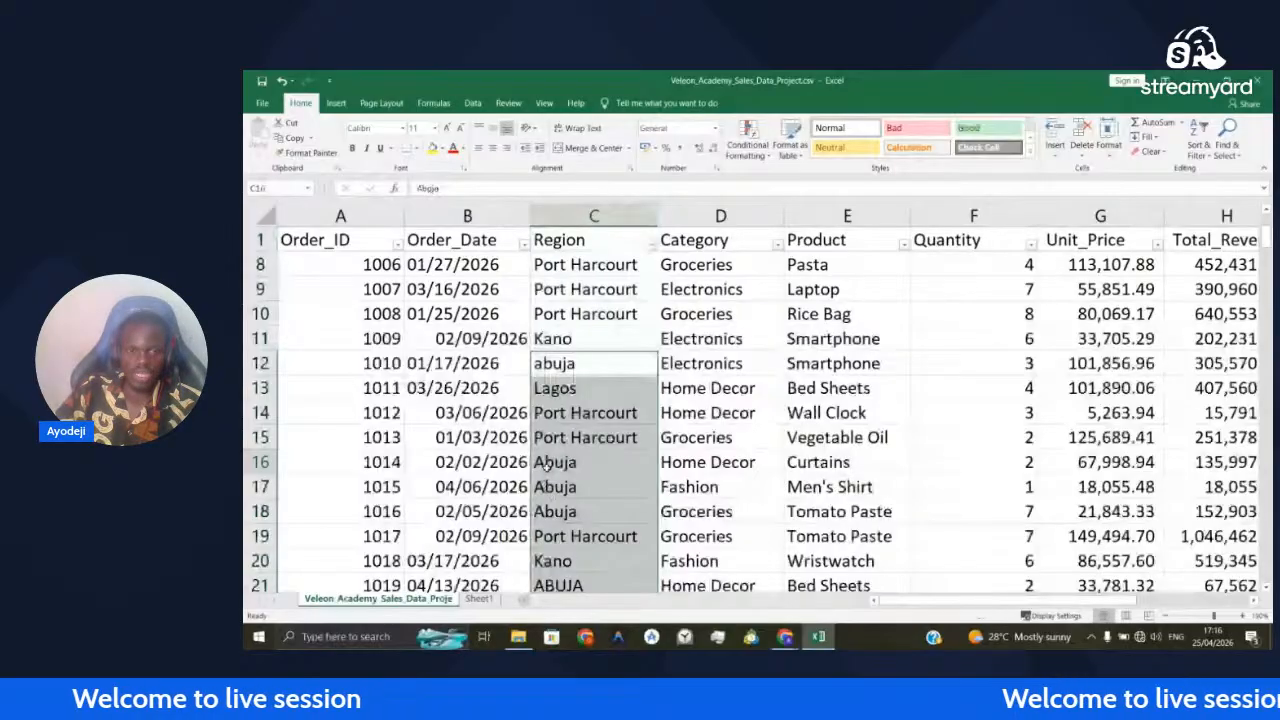
left_click(547, 462)
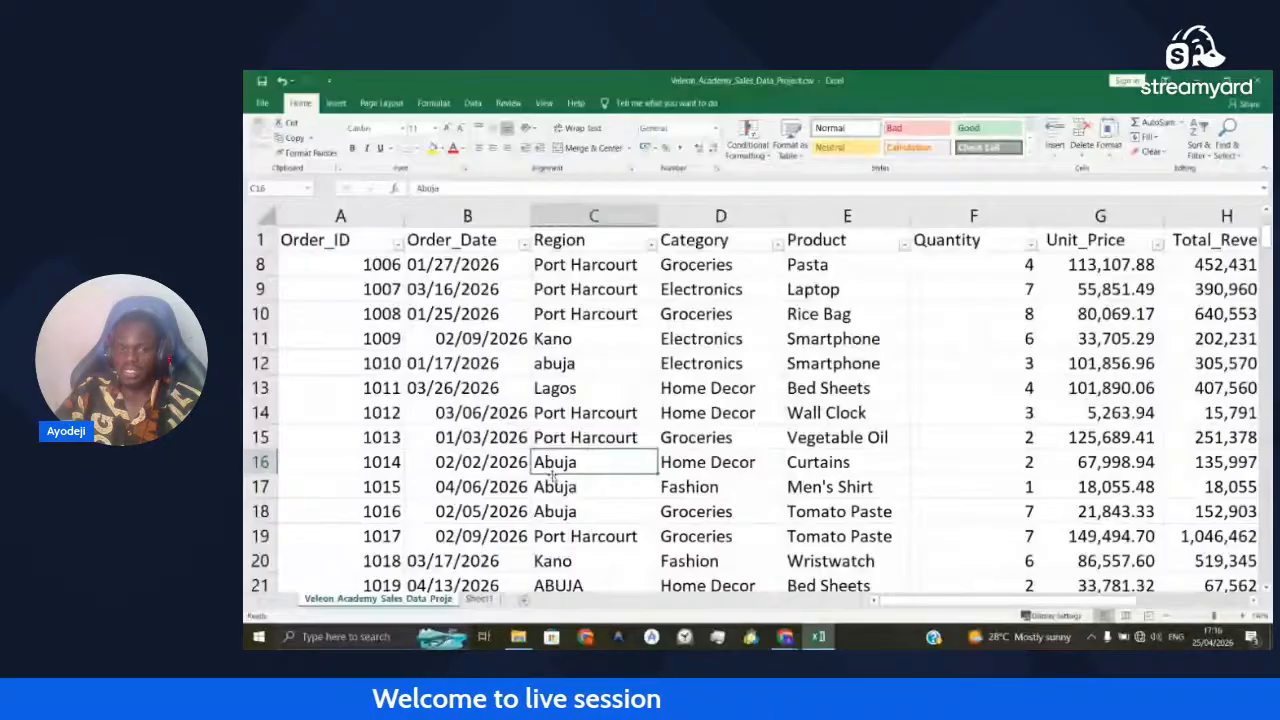
scroll(551, 478, "down", 3)
left_click(587, 388)
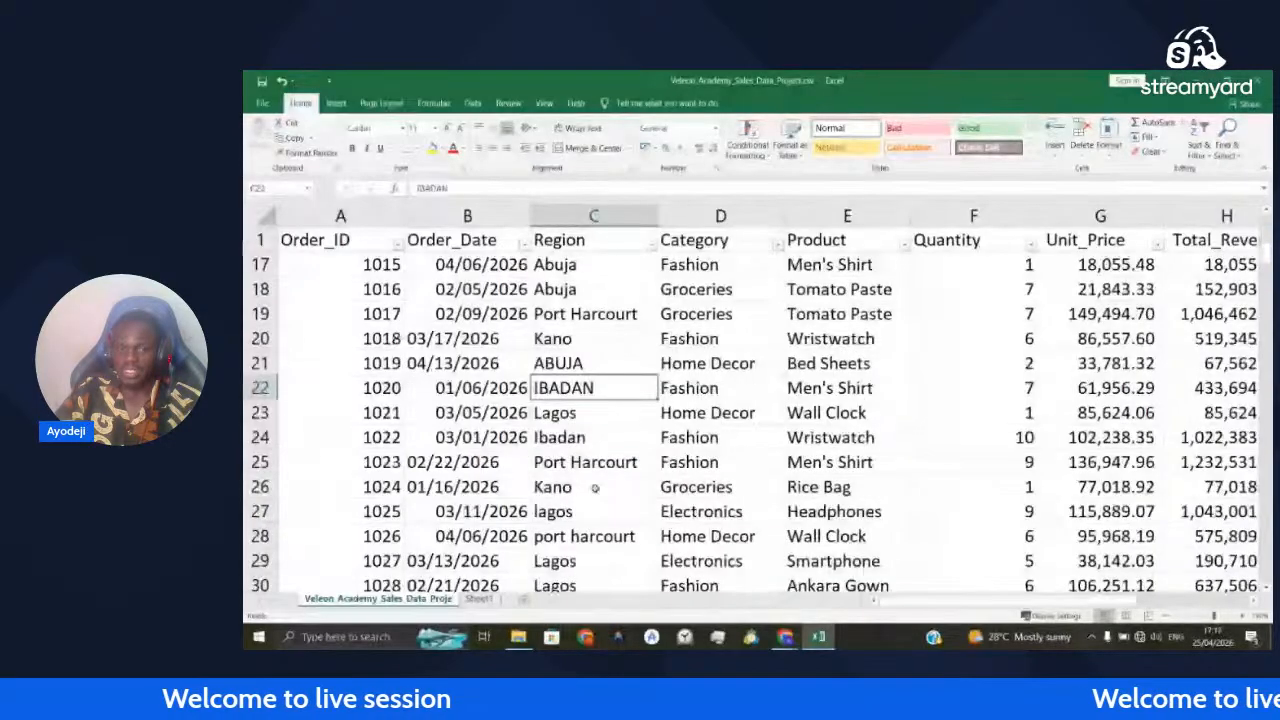
scroll(587, 400, "down", 2)
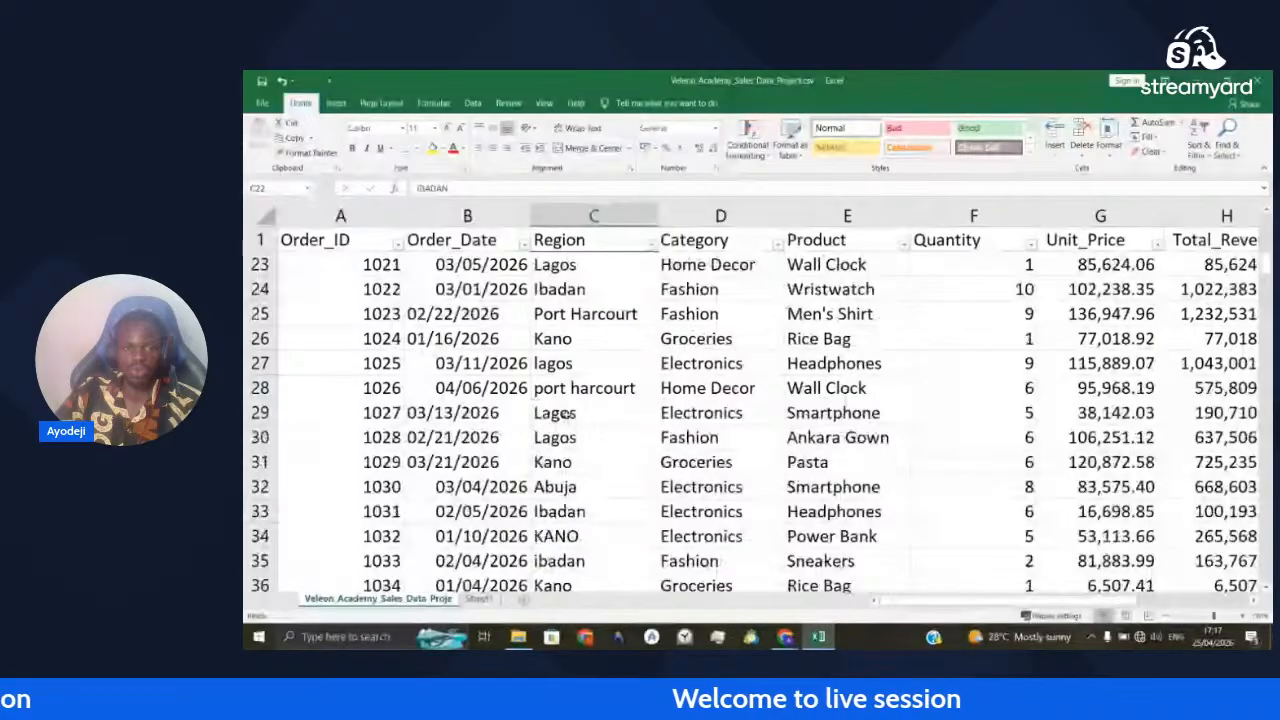
scroll(566, 413, "up", 7)
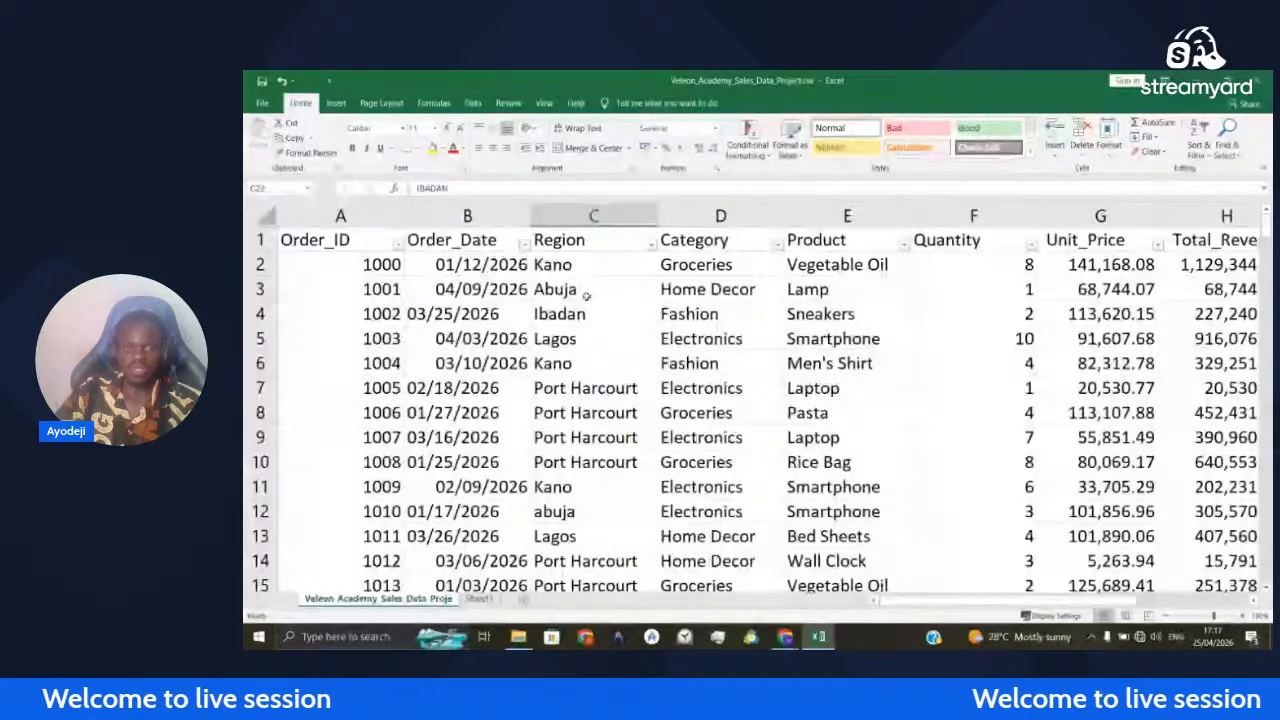
Insert a new column before the Region column and give it the header Region
right_click(640, 216)
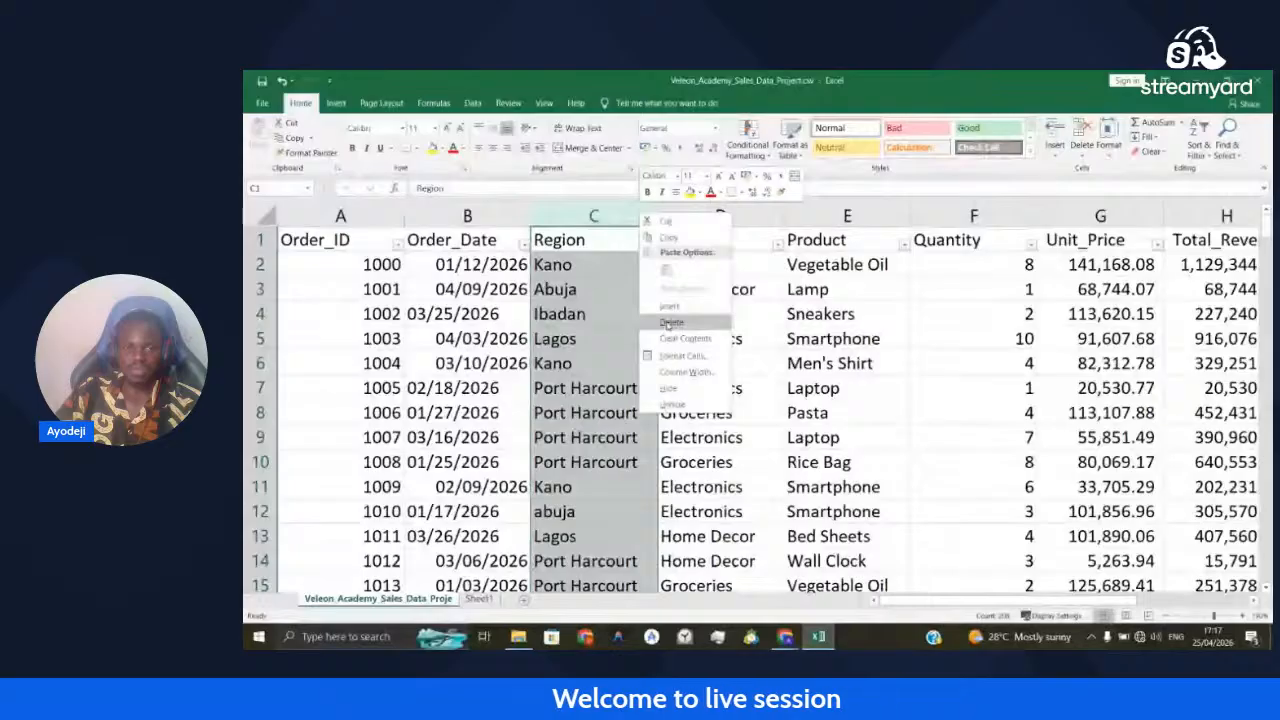
left_click(668, 306)
type("Reg")
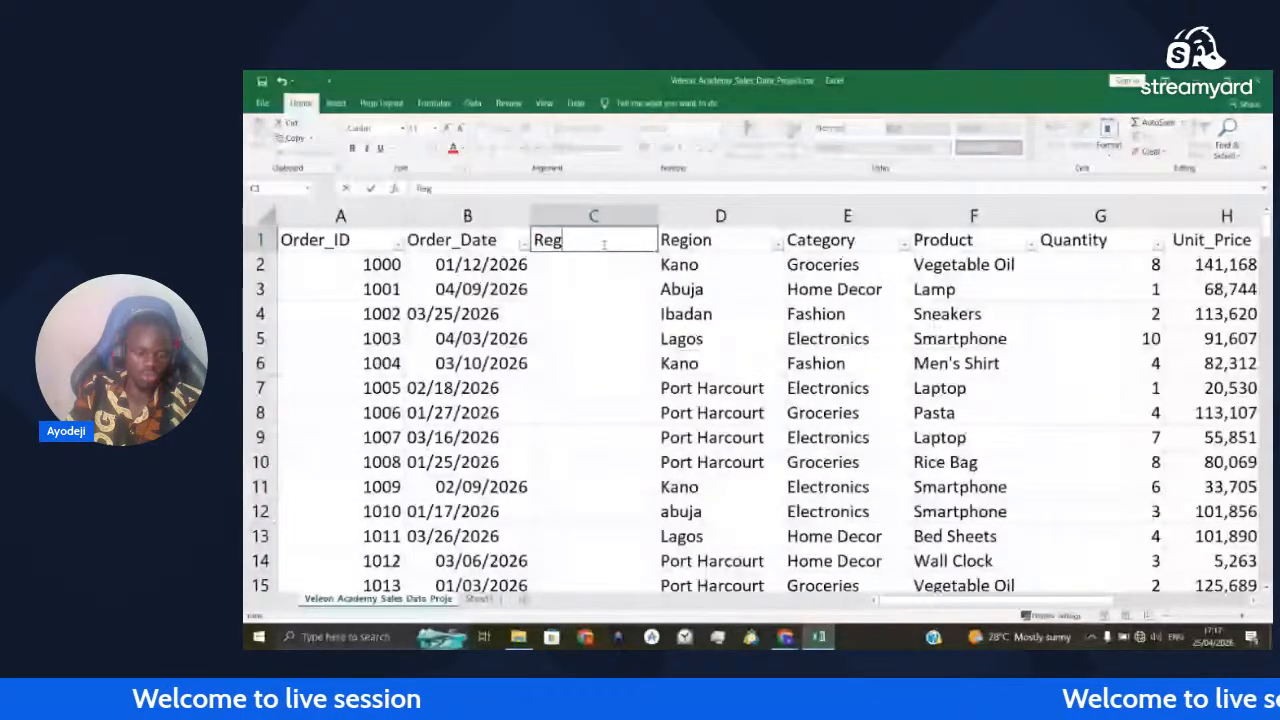
type("ion")
key("Return")
Enter =TRIM(PROPER(D2)) in C2 to trim and proper-case the first original Region entry
type("=")
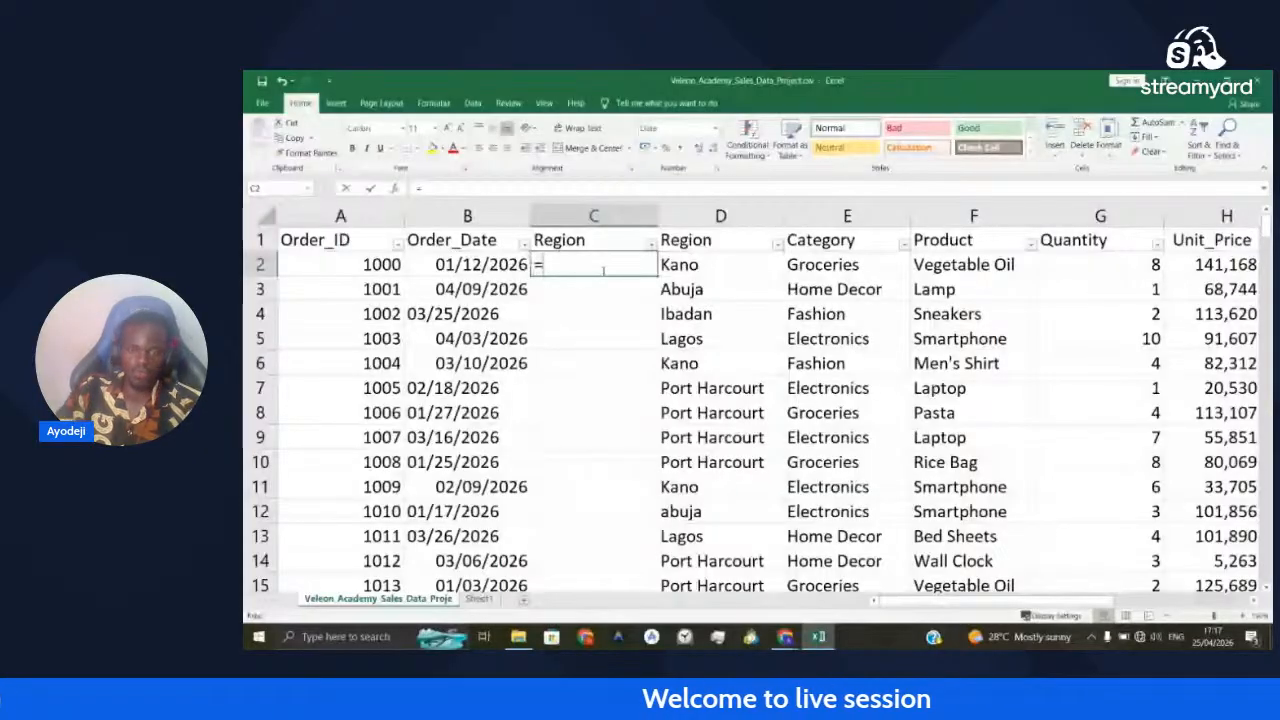
scroll(705, 300, "down", 8)
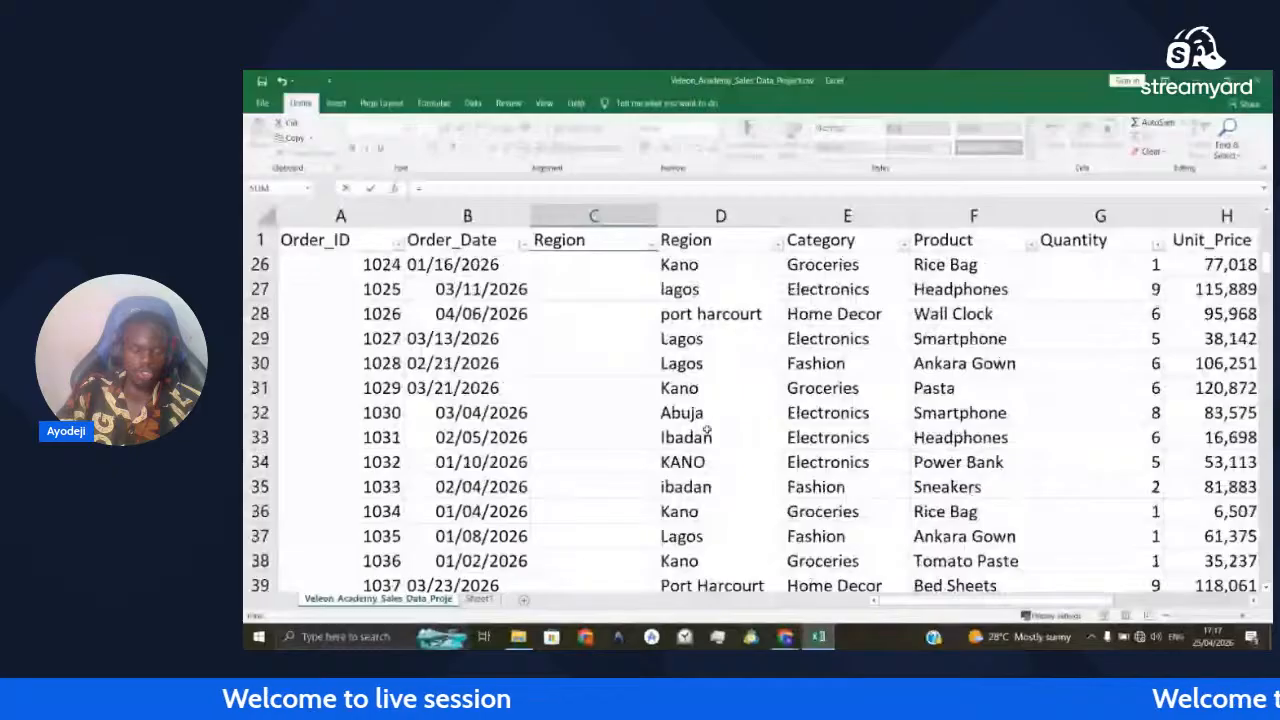
type("Tr")
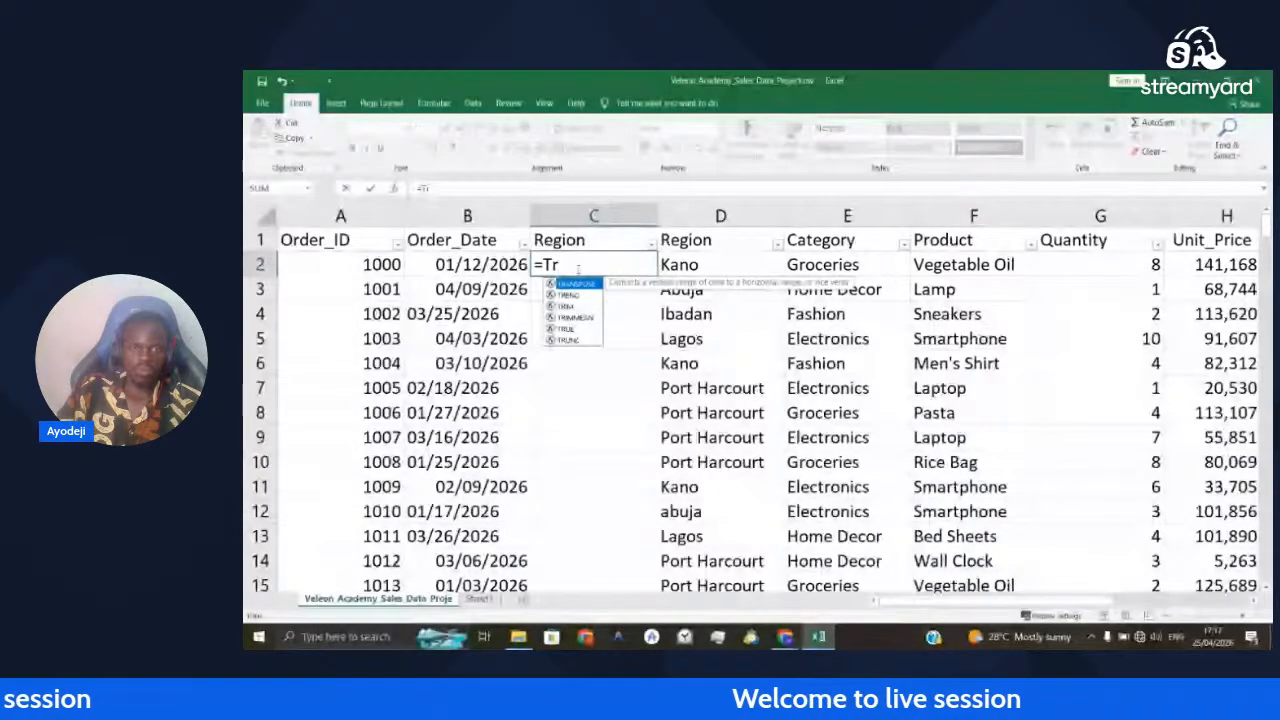
type("i")
key("Tab")
type("P")
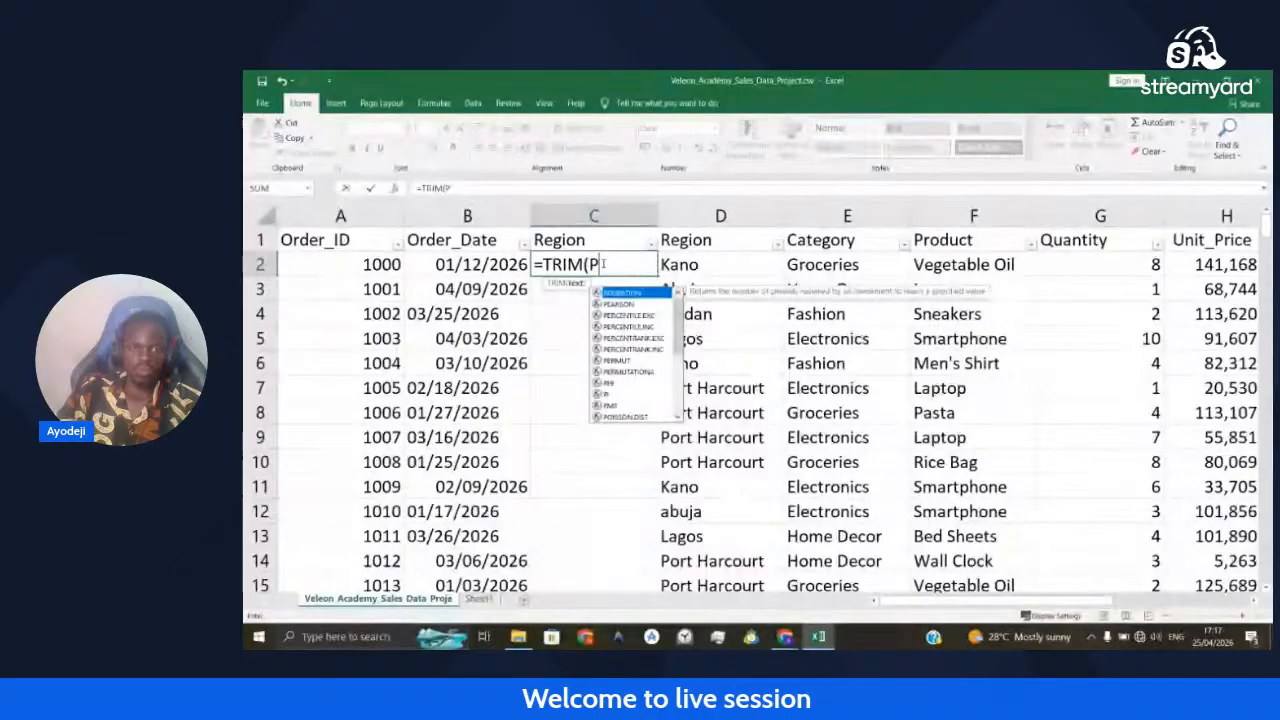
type("R")
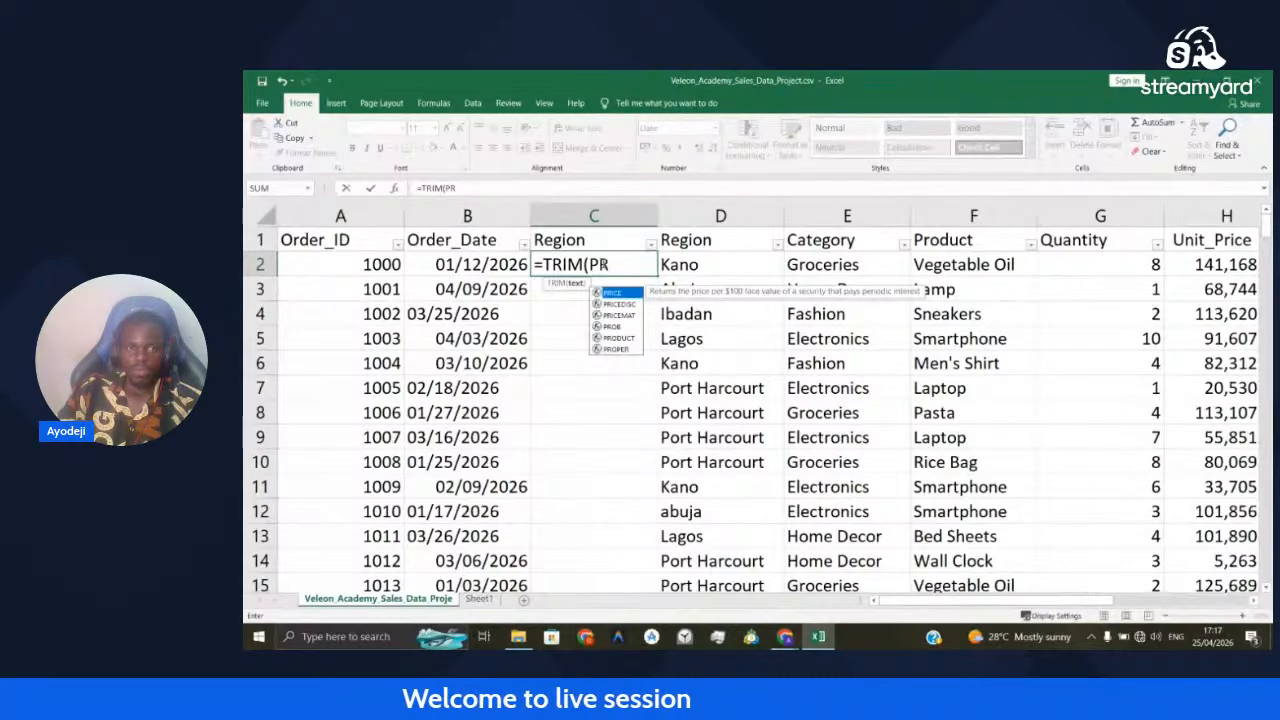
type("OPER(")
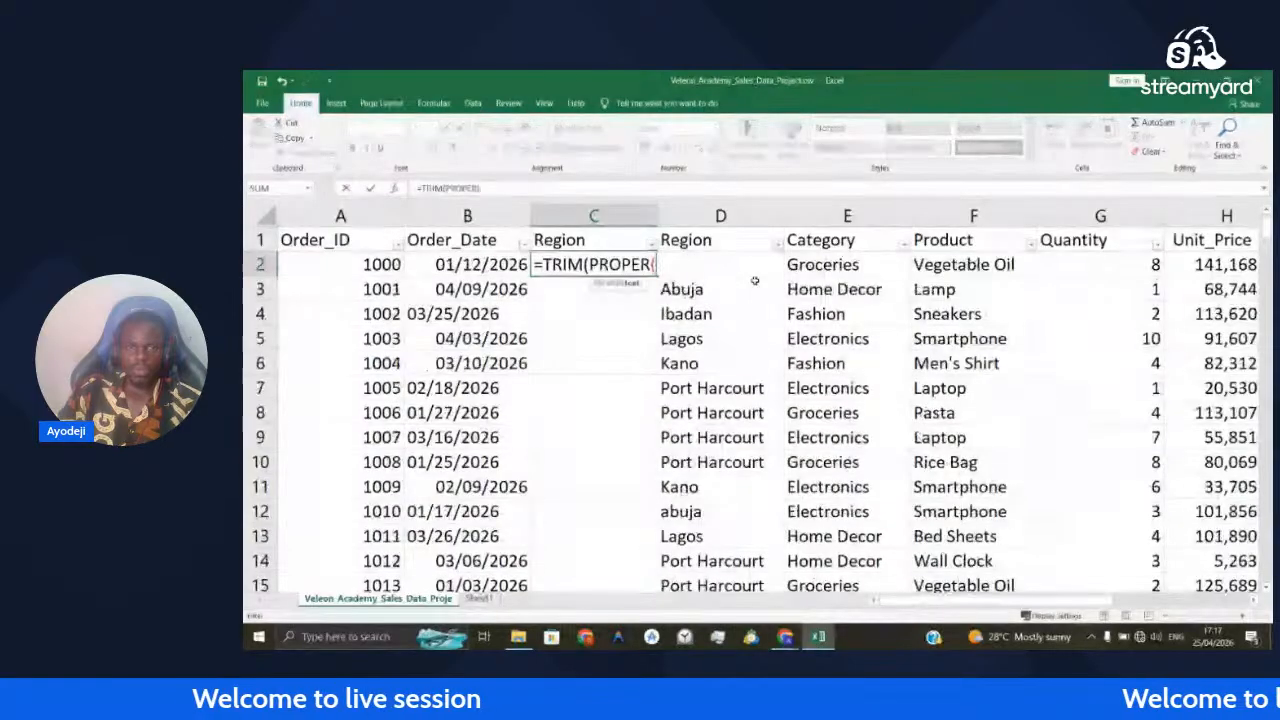
left_click(718, 338)
left_click(703, 272)
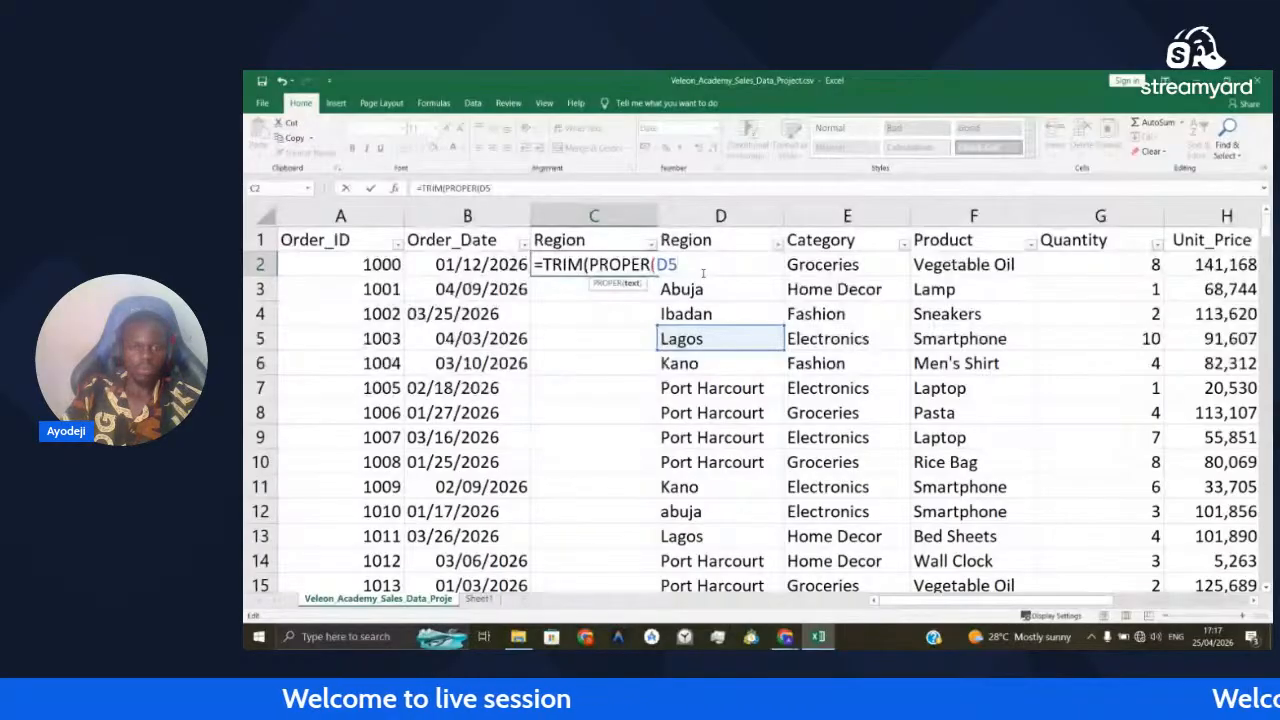
left_click(703, 268)
key("Return")
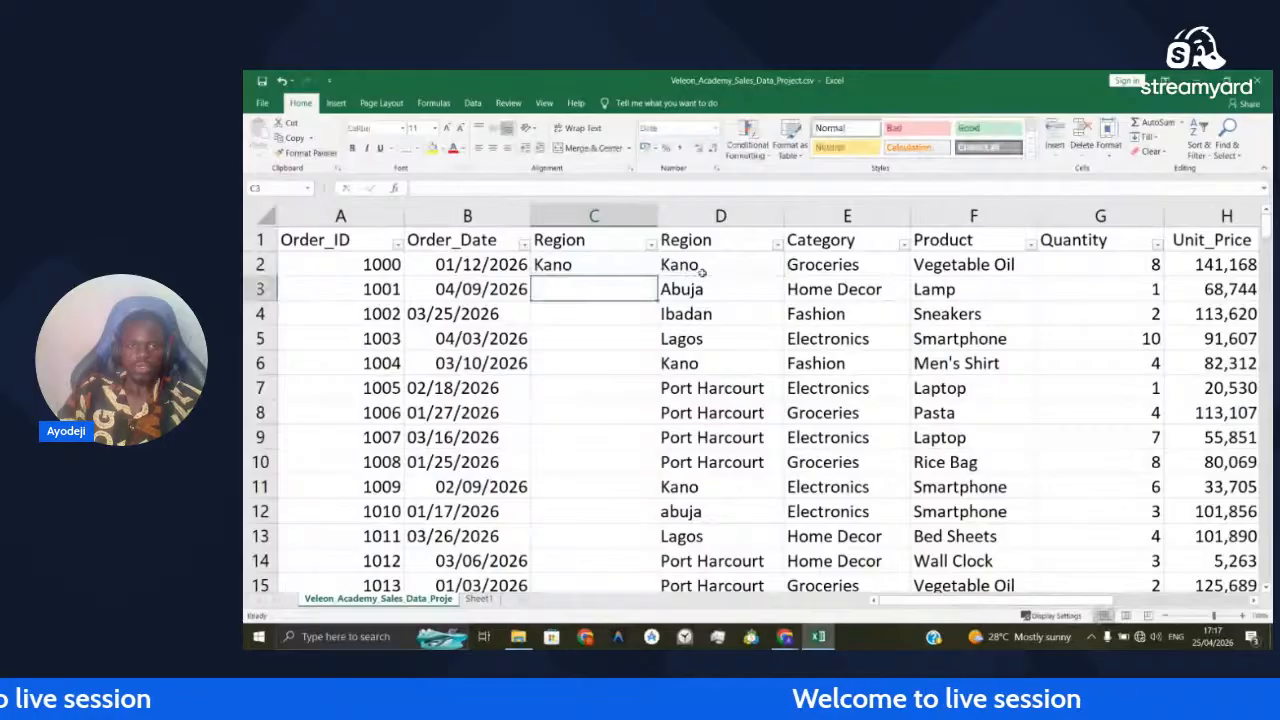
Fill the C2 formula down the new Region column for all records and compare it with the original entries
left_click(650, 270)
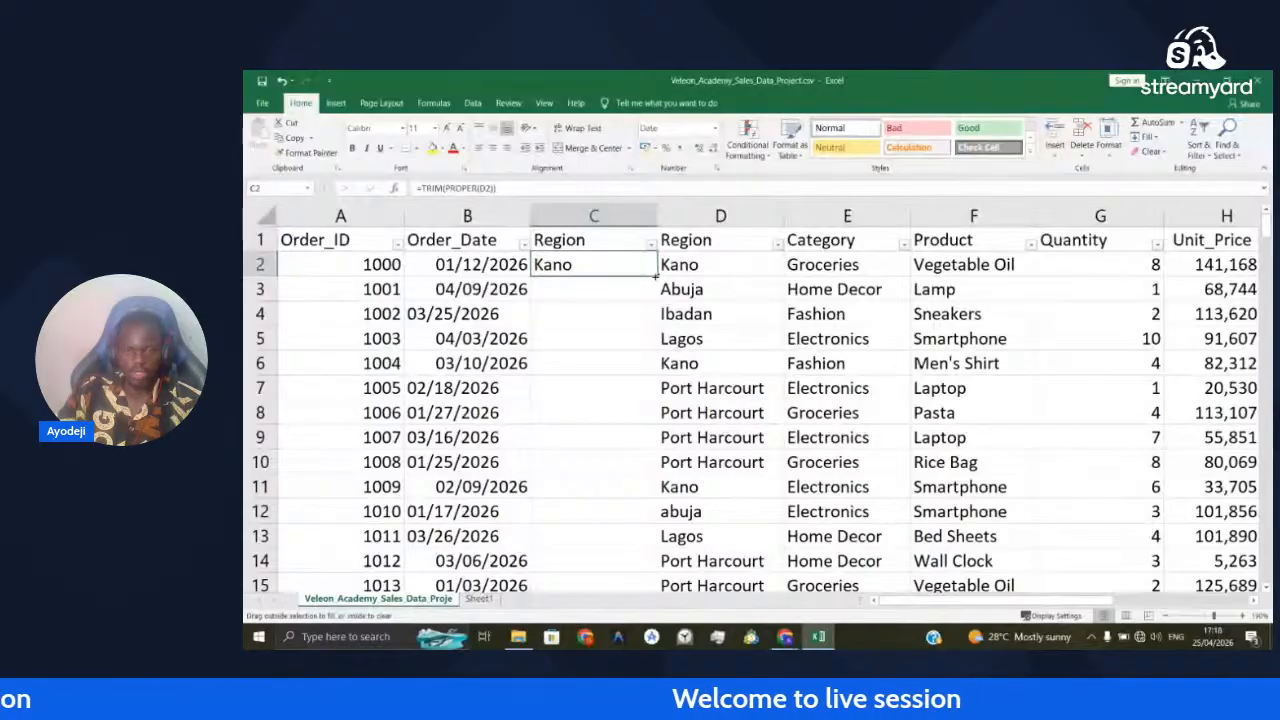
double_click(657, 276)
scroll(619, 455, "down", 4)
left_click(574, 437)
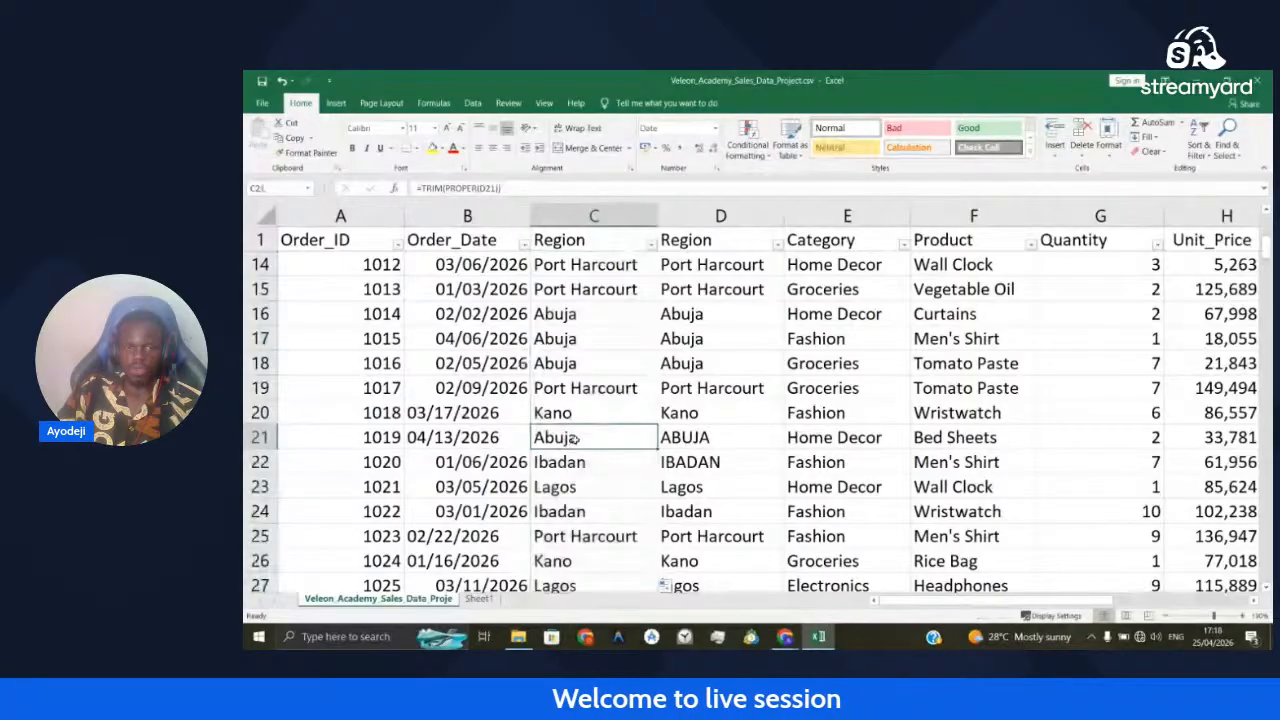
scroll(600, 334, "down", 4)
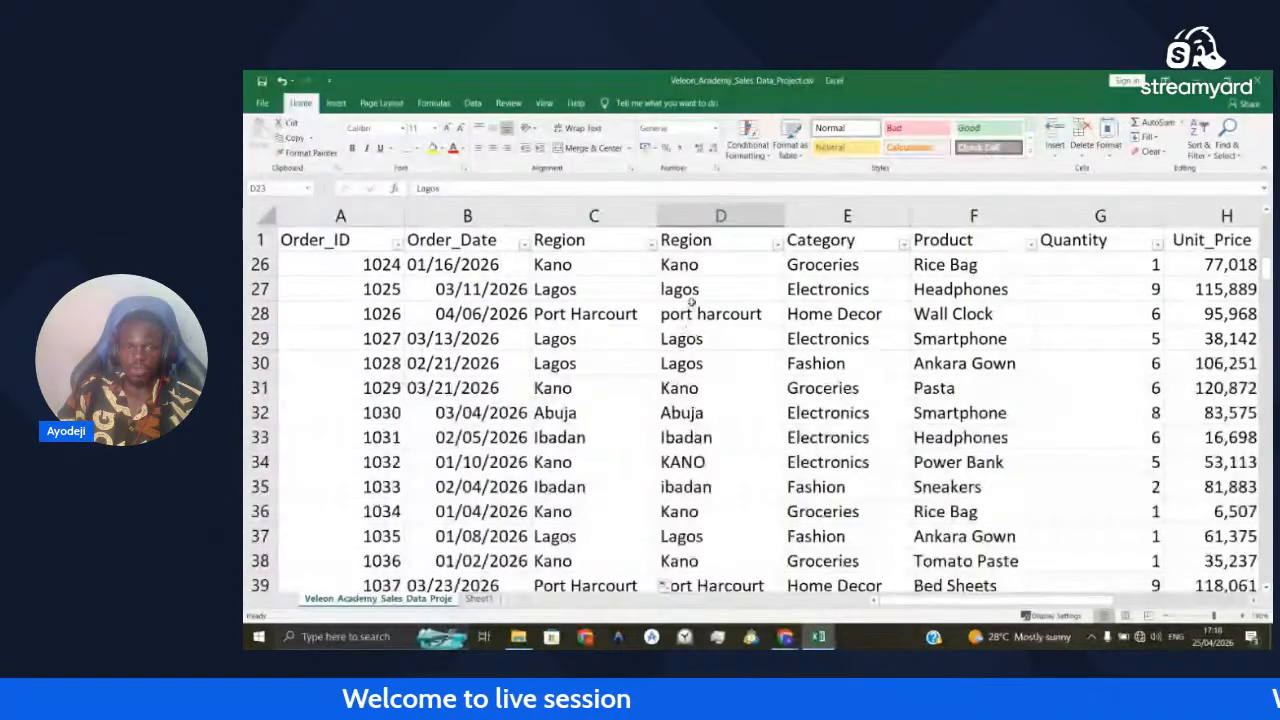
scroll(720, 250, "down", 1)
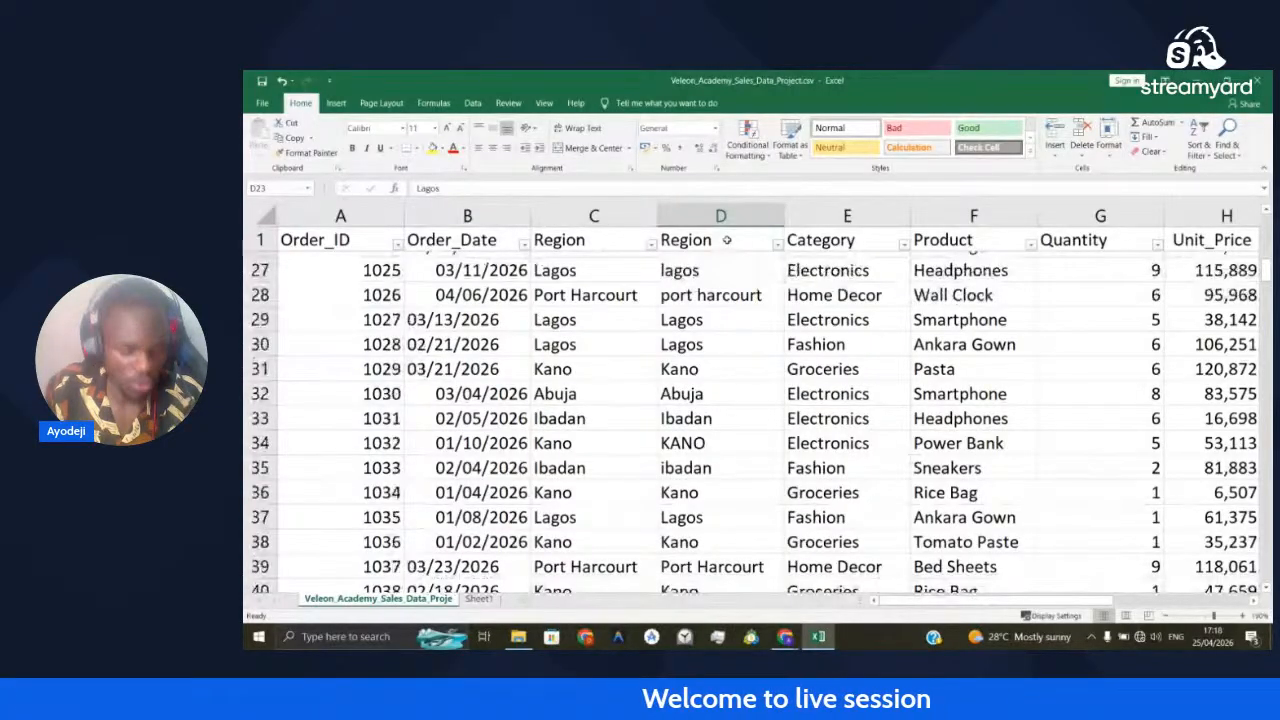
Copy the cleaned Region column C and paste it as values over the original Region column D
scroll(727, 240, "up", 9)
left_click(594, 215)
key("ctrl+c")
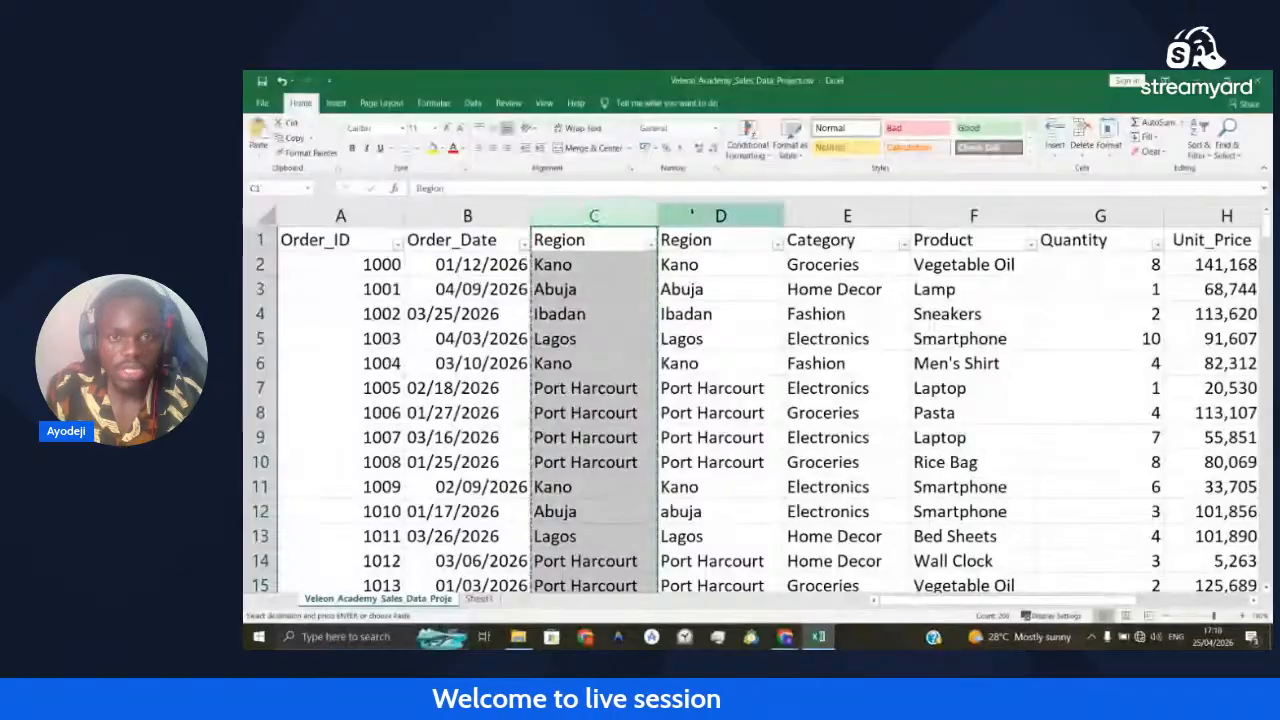
left_click(691, 213)
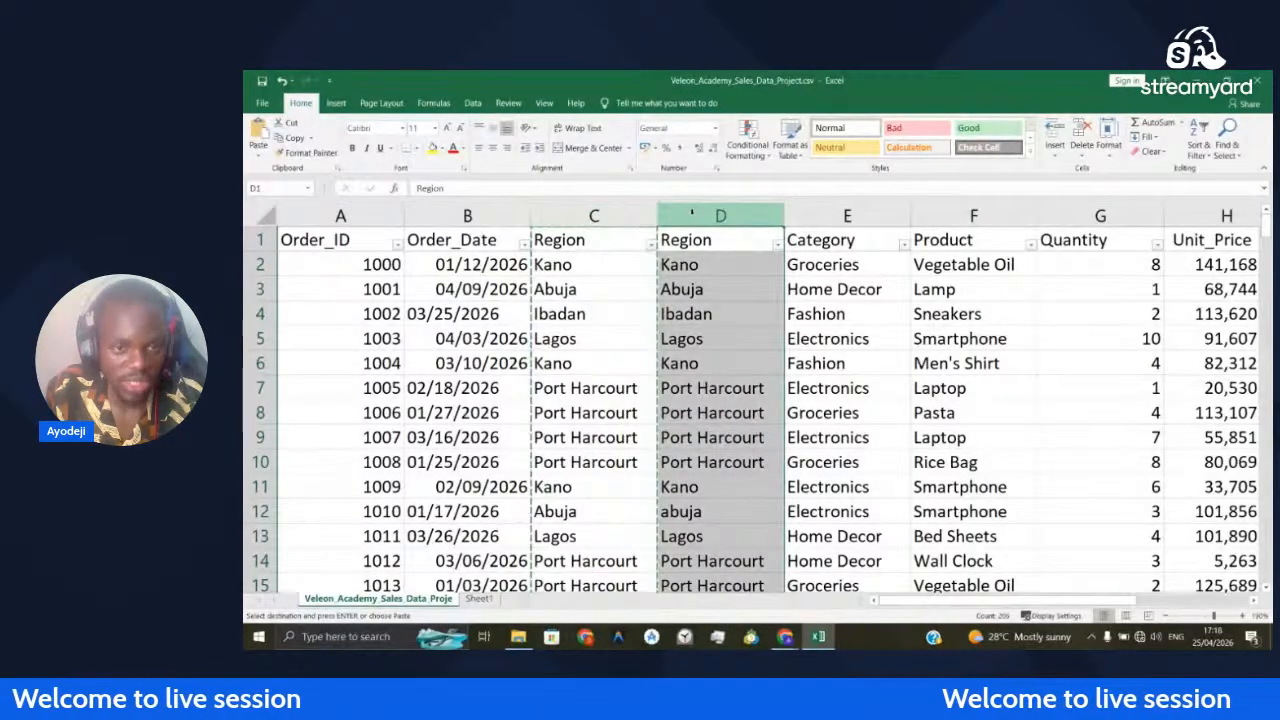
left_click(258, 152)
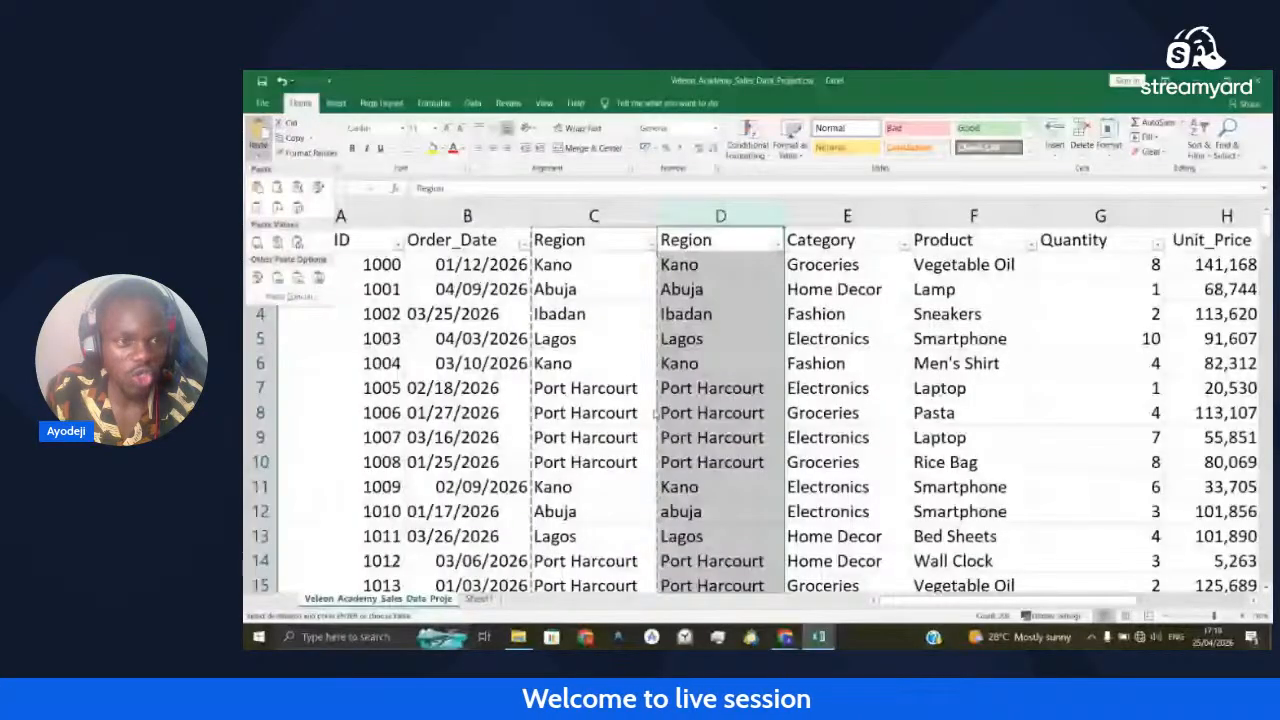
left_click(257, 242)
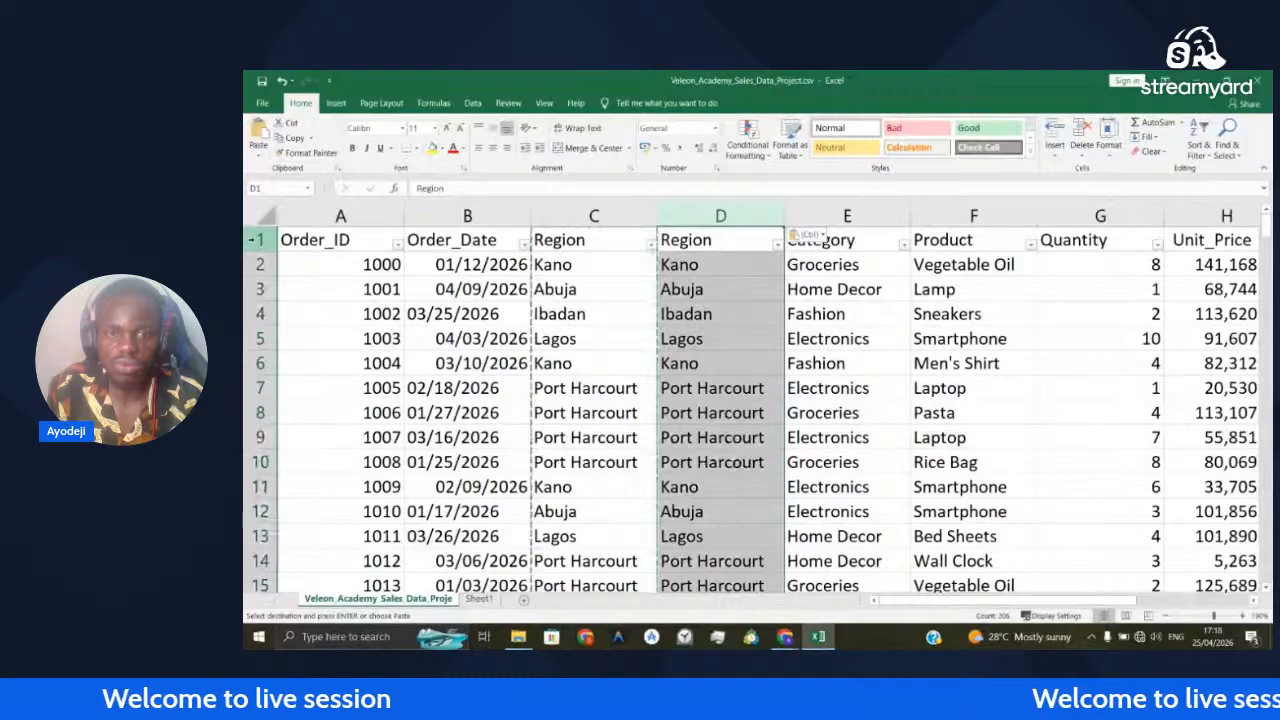
Check the pasted entry in D3 and delete the helper Region column C
double_click(690, 289)
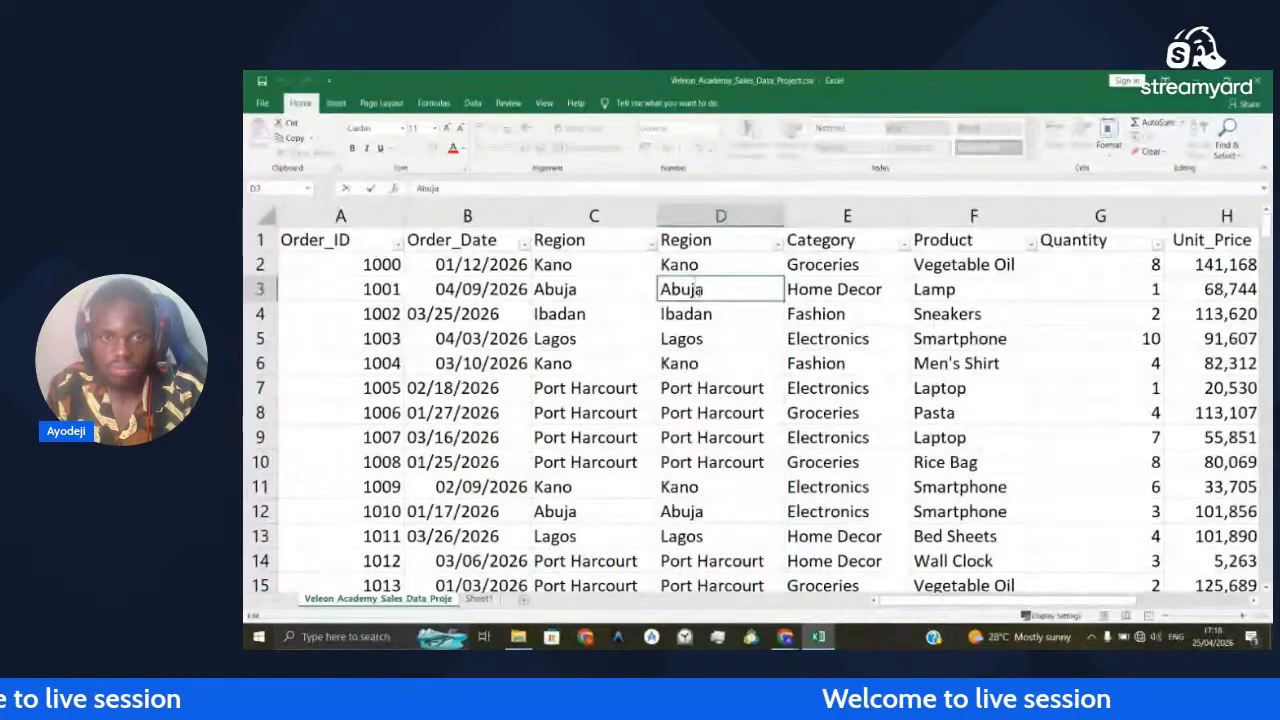
right_click(612, 220)
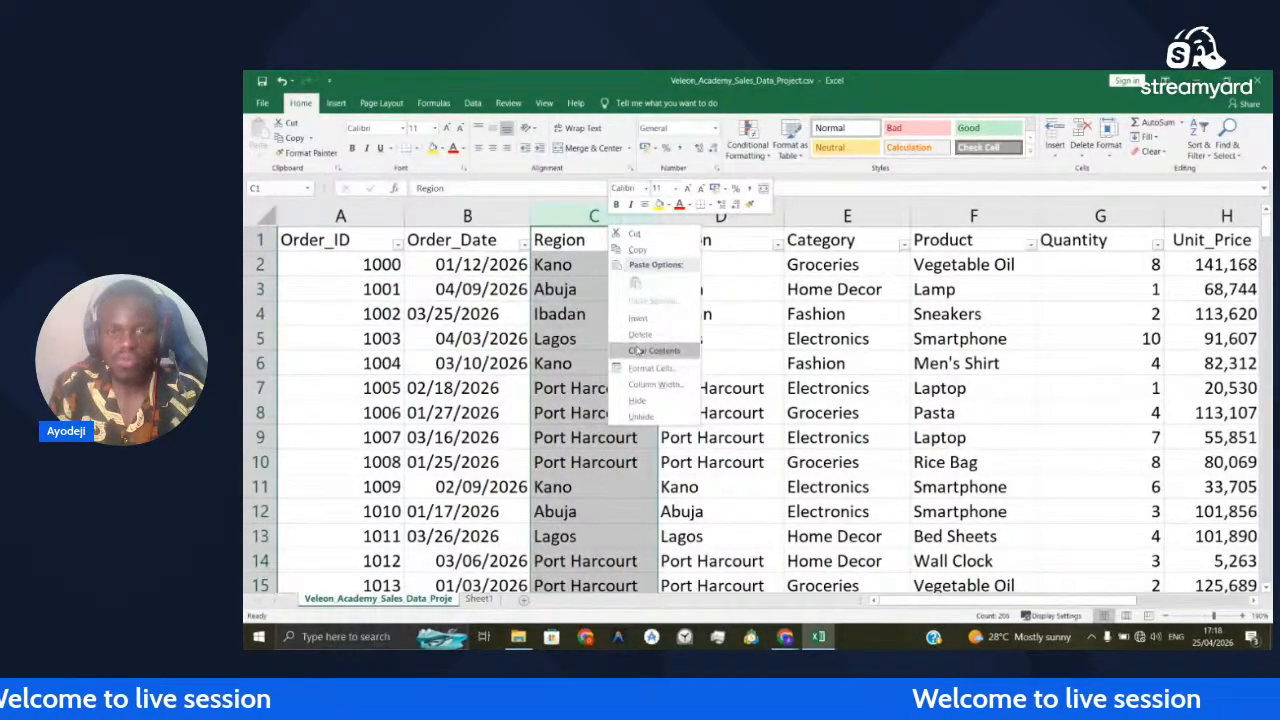
left_click(640, 334)
Left-align all entries in the Order_Date column B
left_click(497, 217)
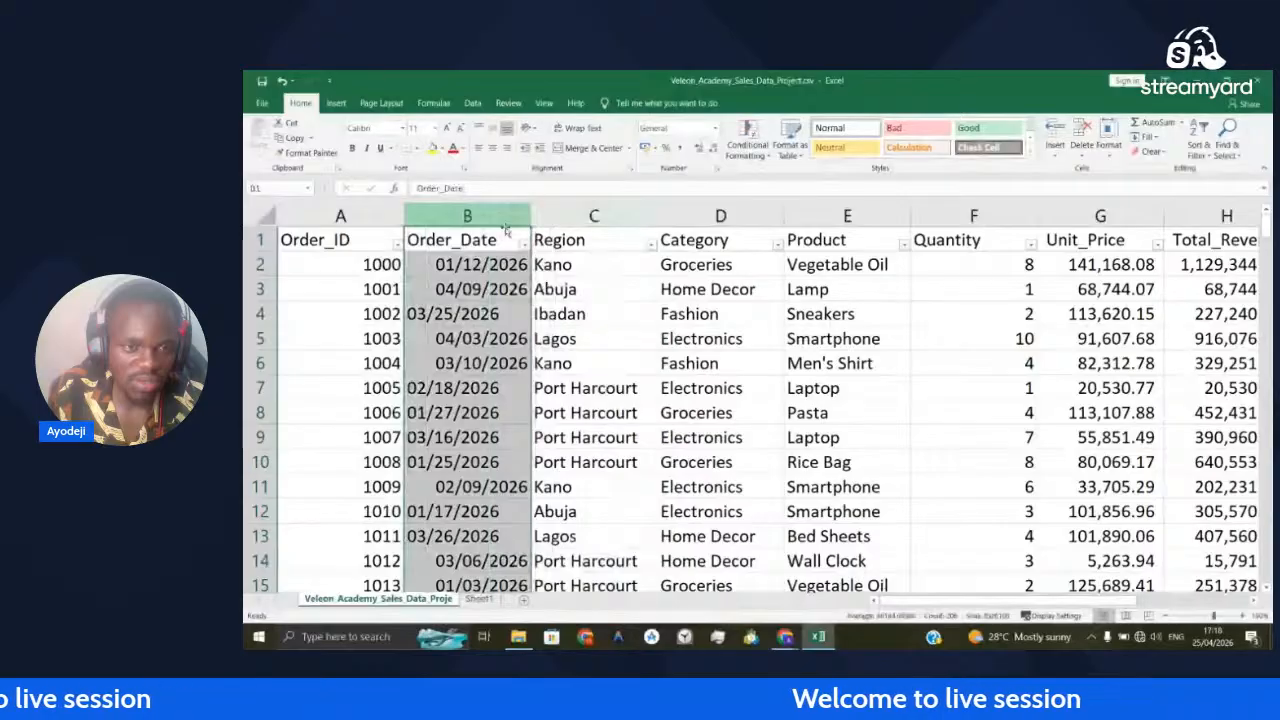
left_click(479, 148)
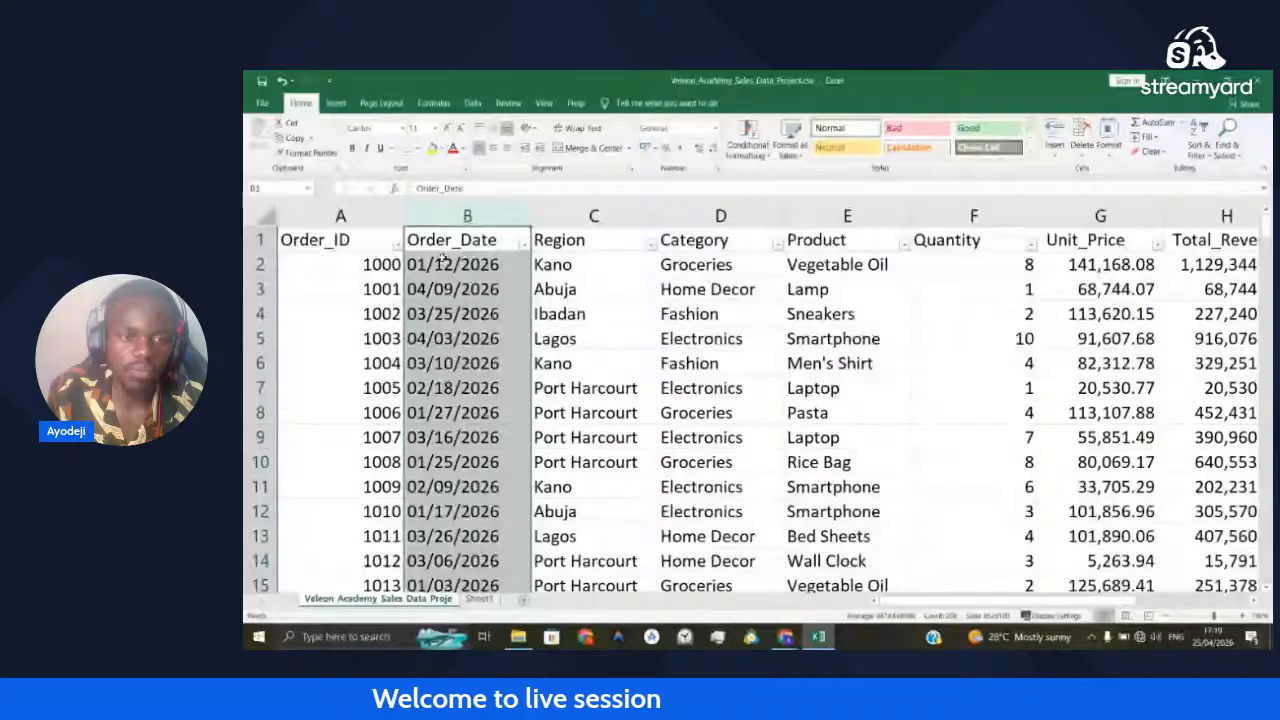
left_click(446, 363)
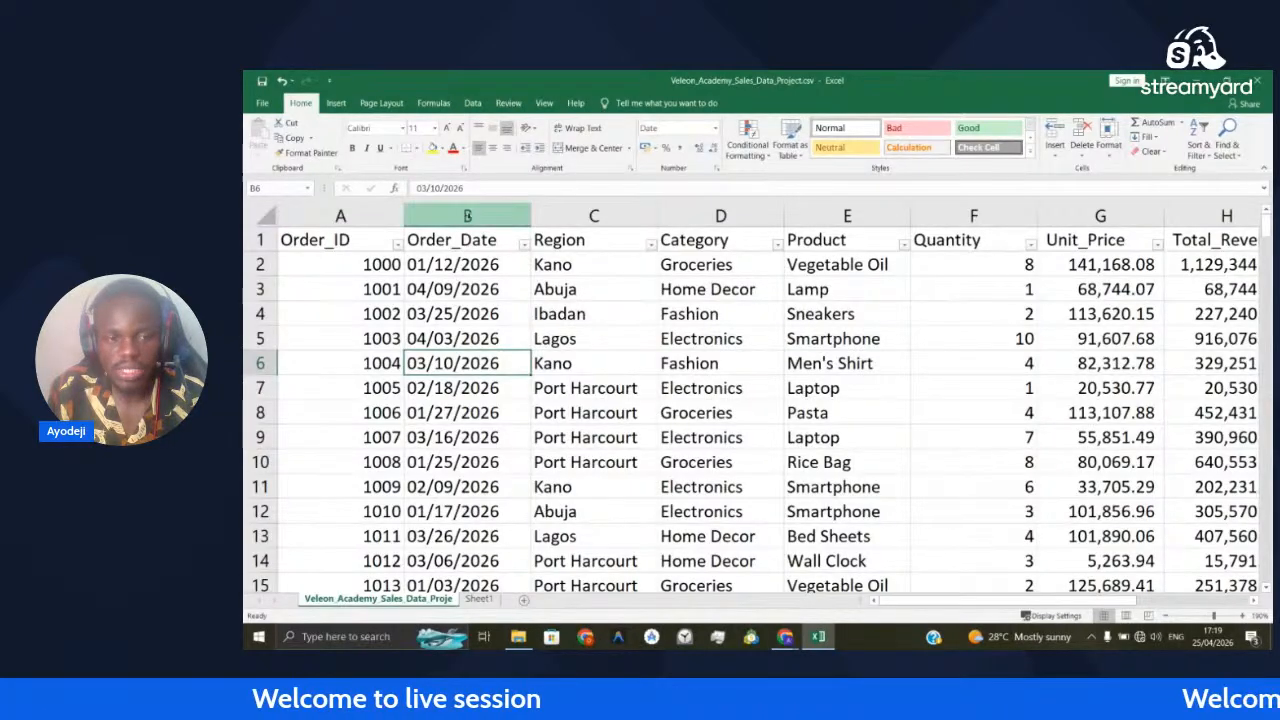
Convert the Order_Date column B to dates using Text to Columns, delimited without any delimiter, with the MDY date format
left_click(467, 216)
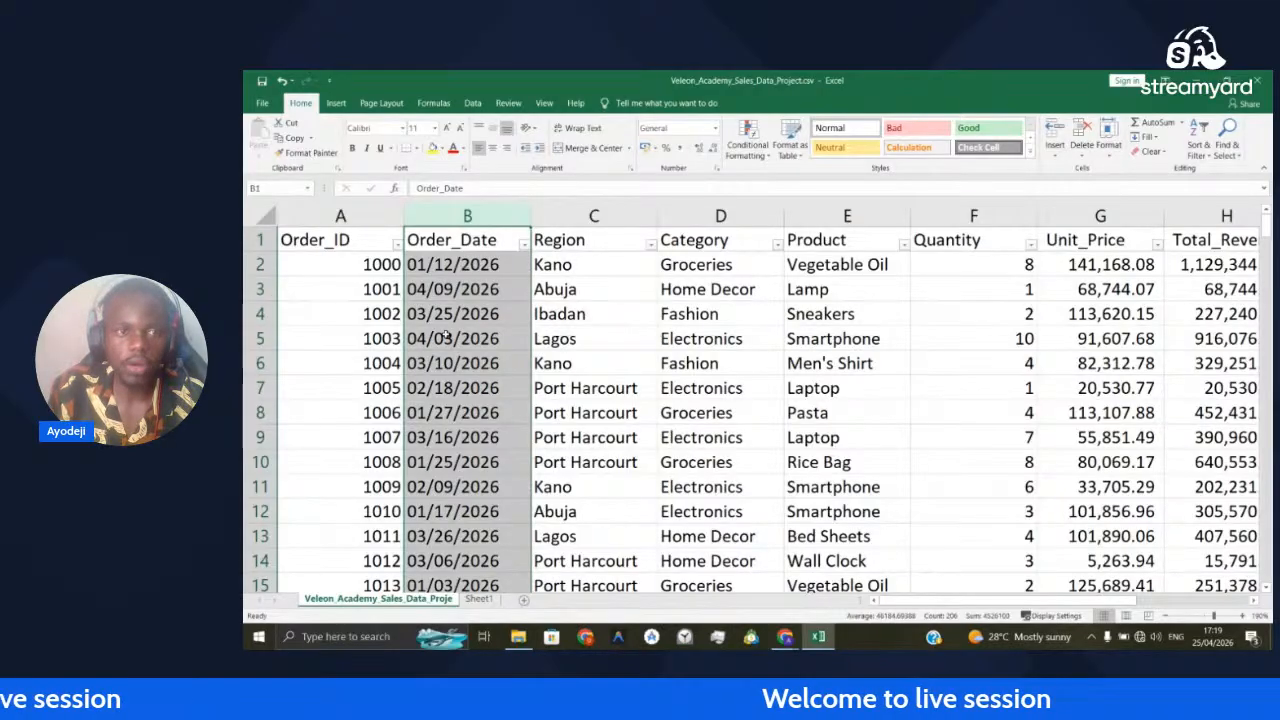
left_click(467, 104)
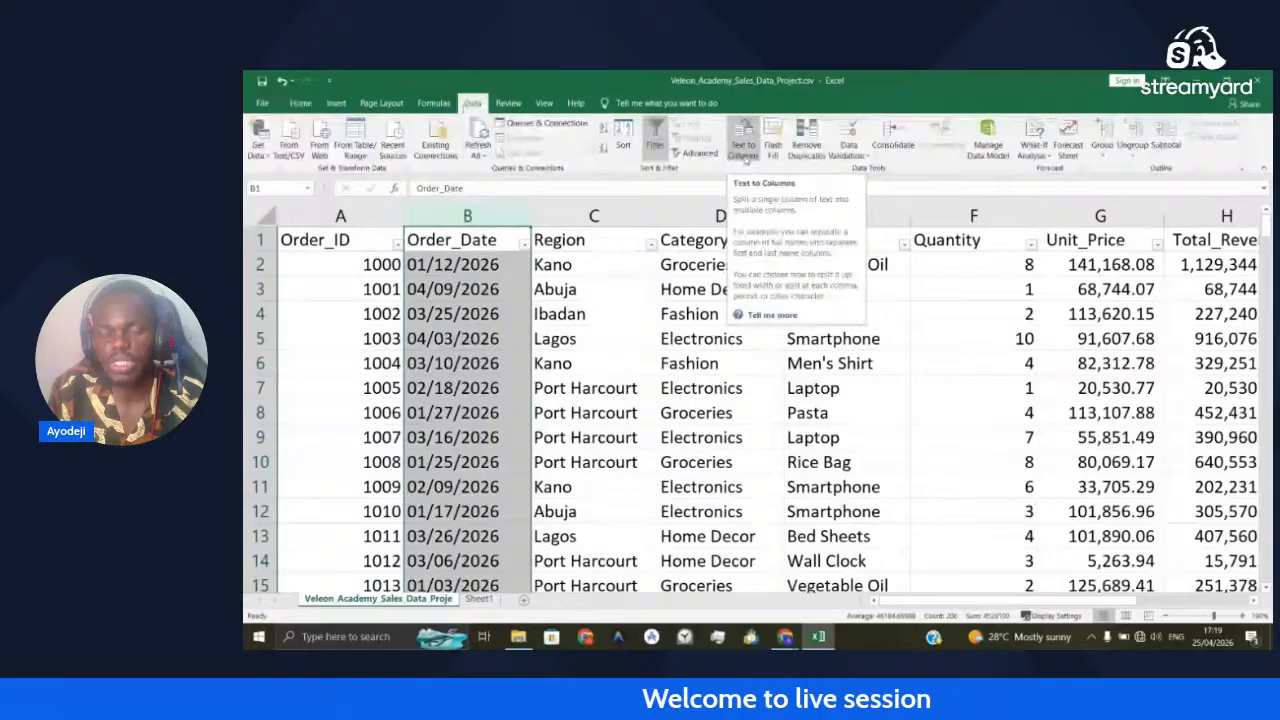
left_click(743, 150)
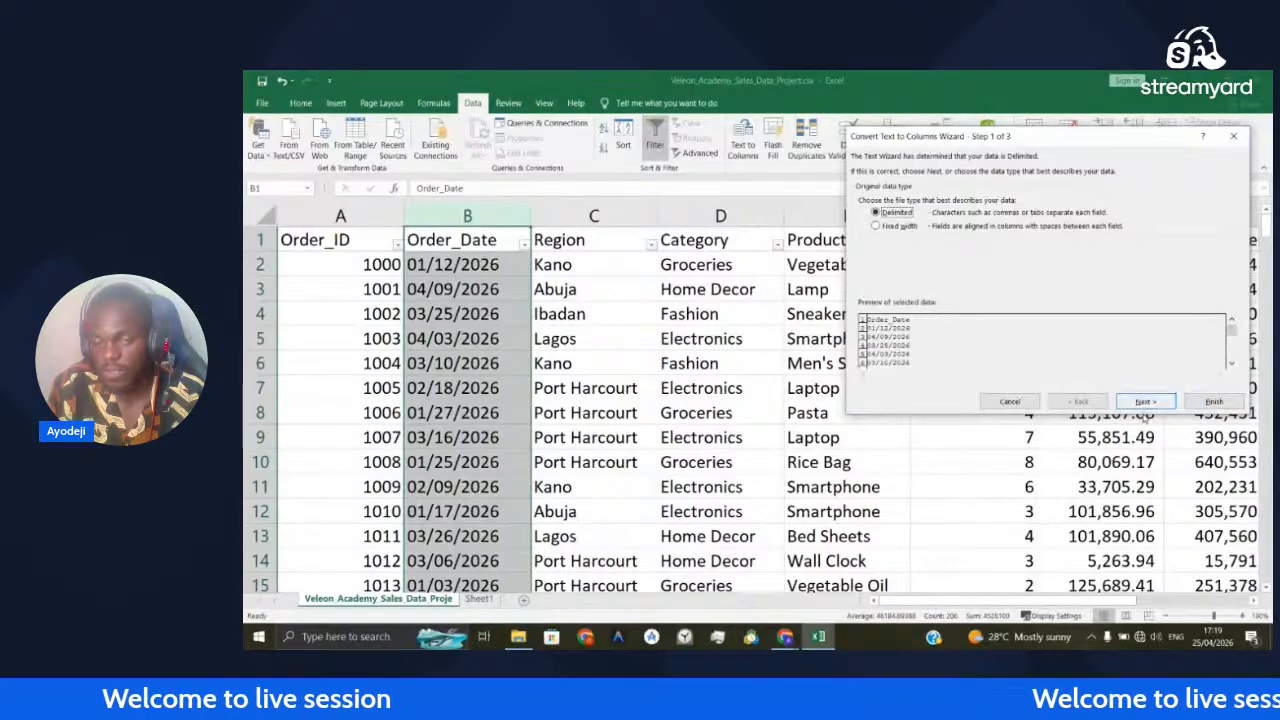
left_click(1145, 401)
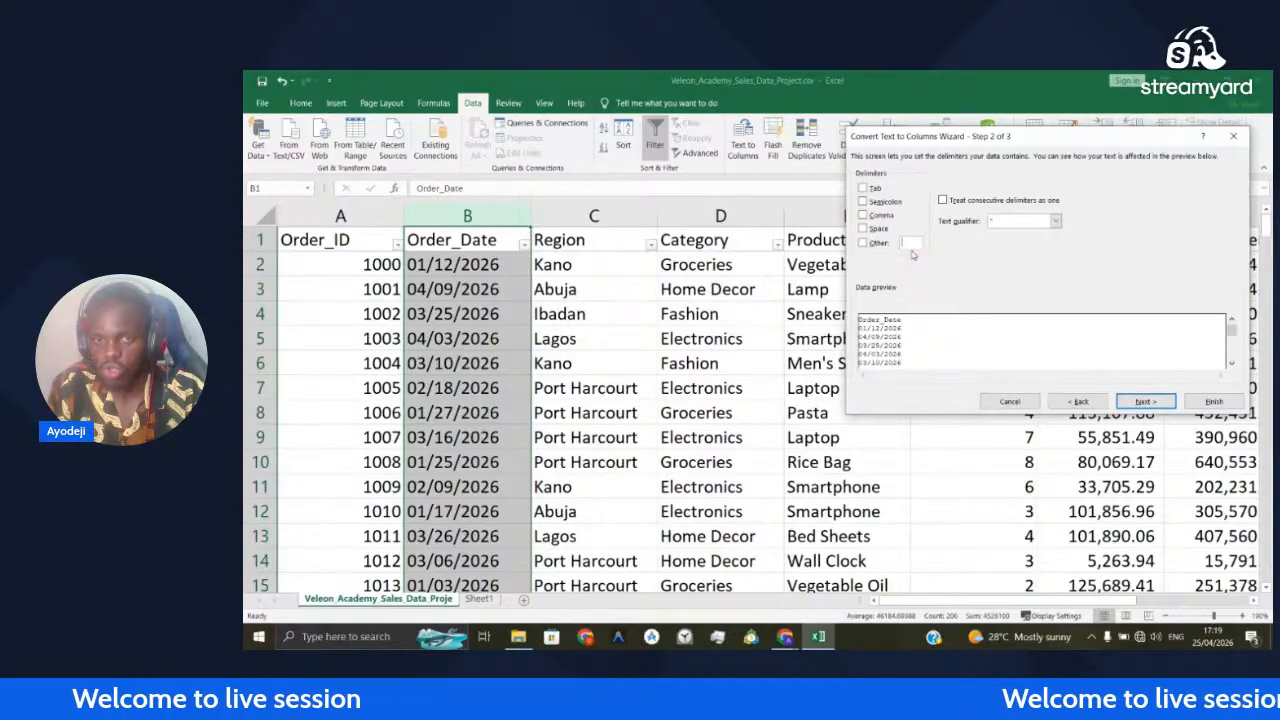
left_click(864, 243)
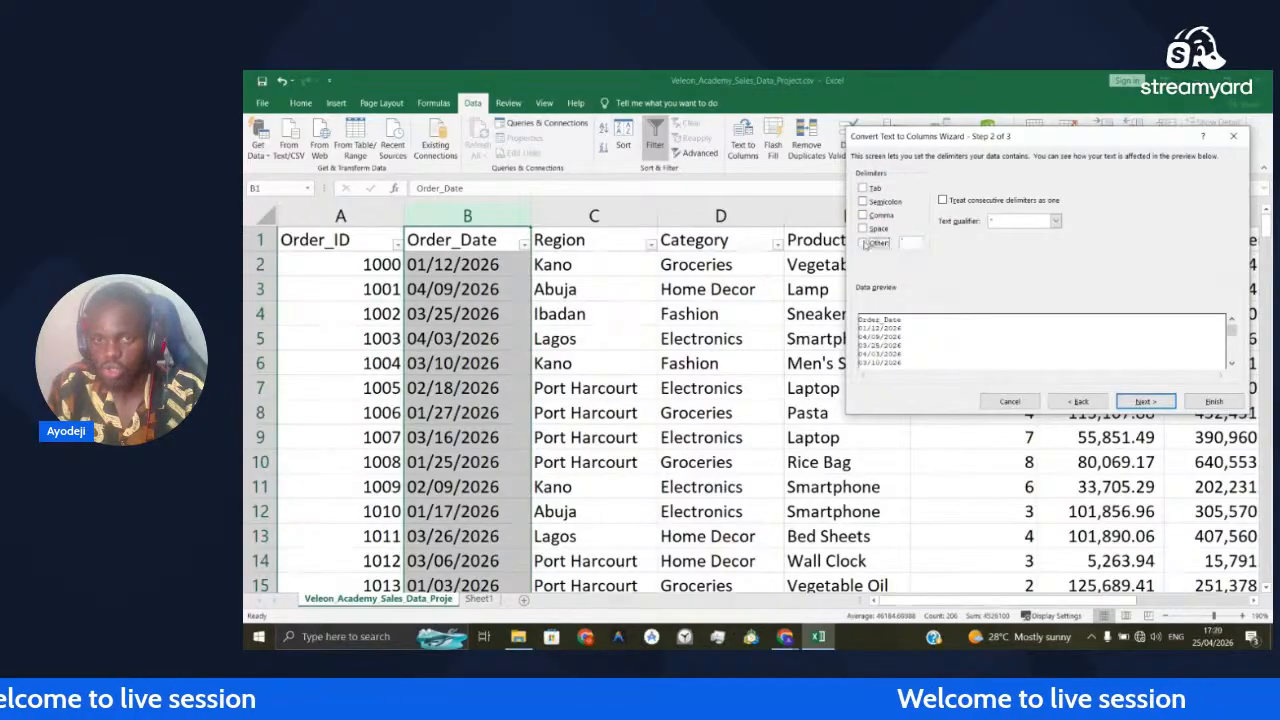
left_click(1145, 401)
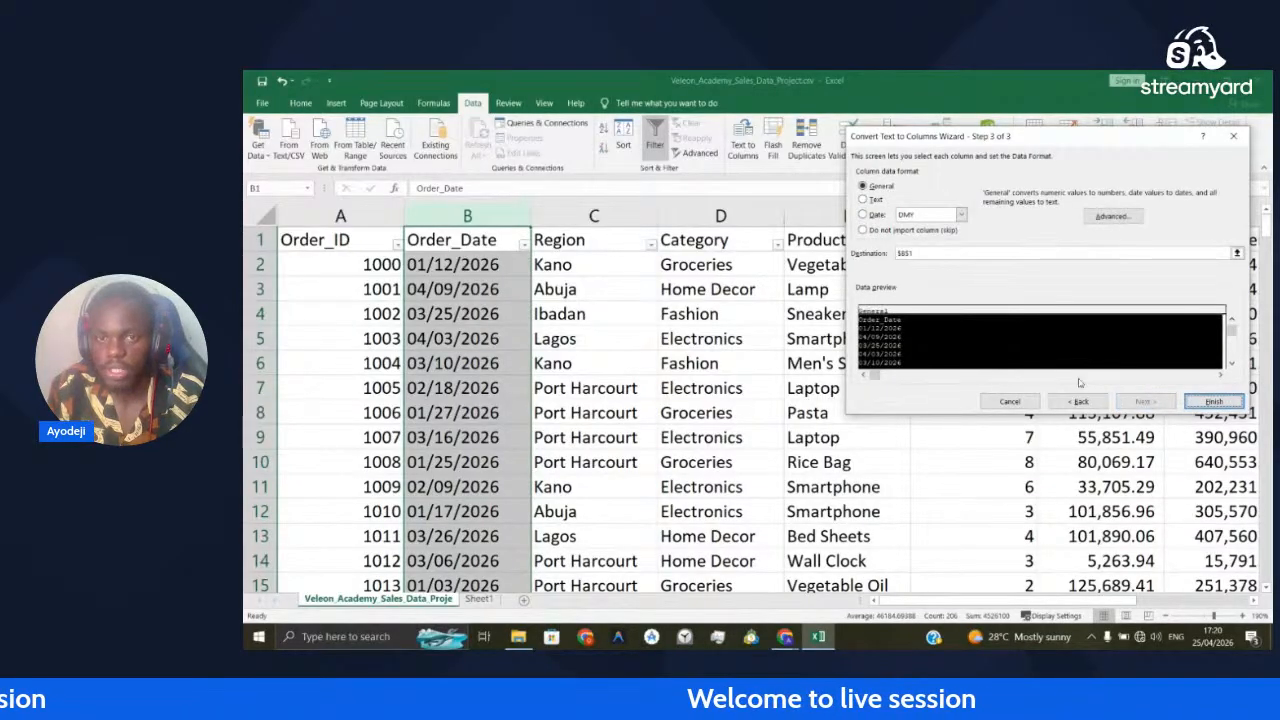
left_click(928, 216)
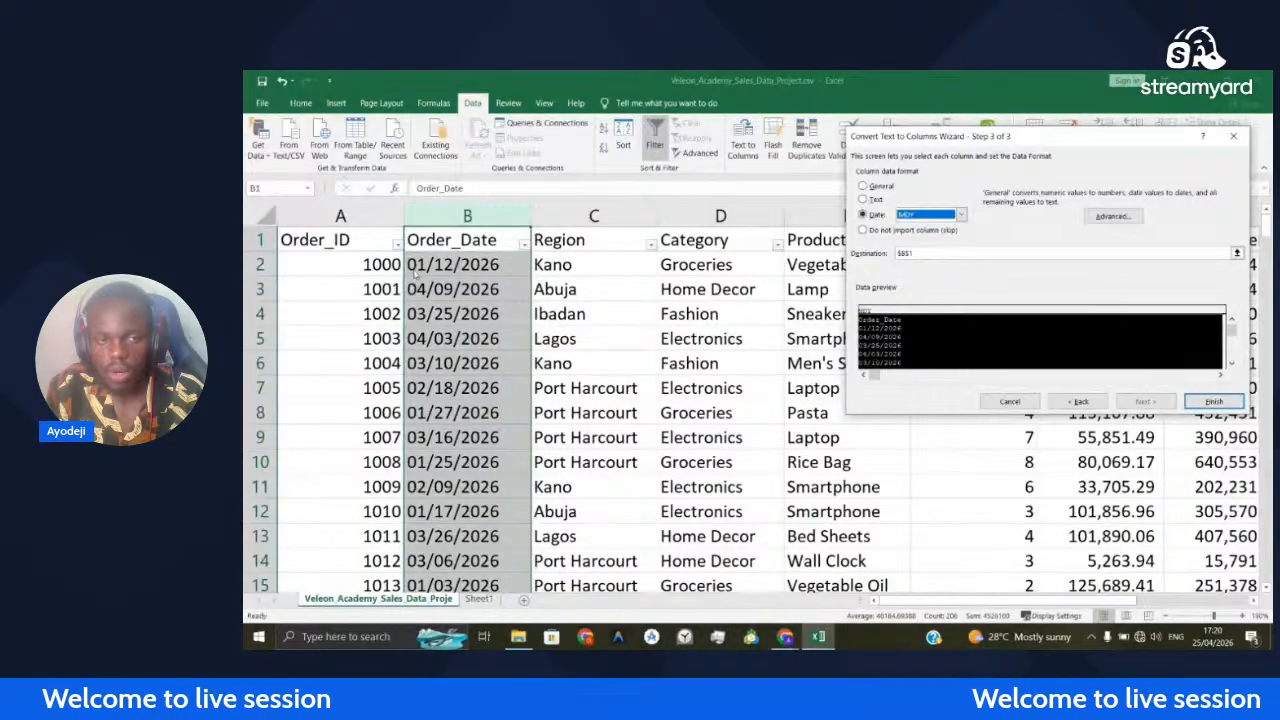
left_click(1210, 401)
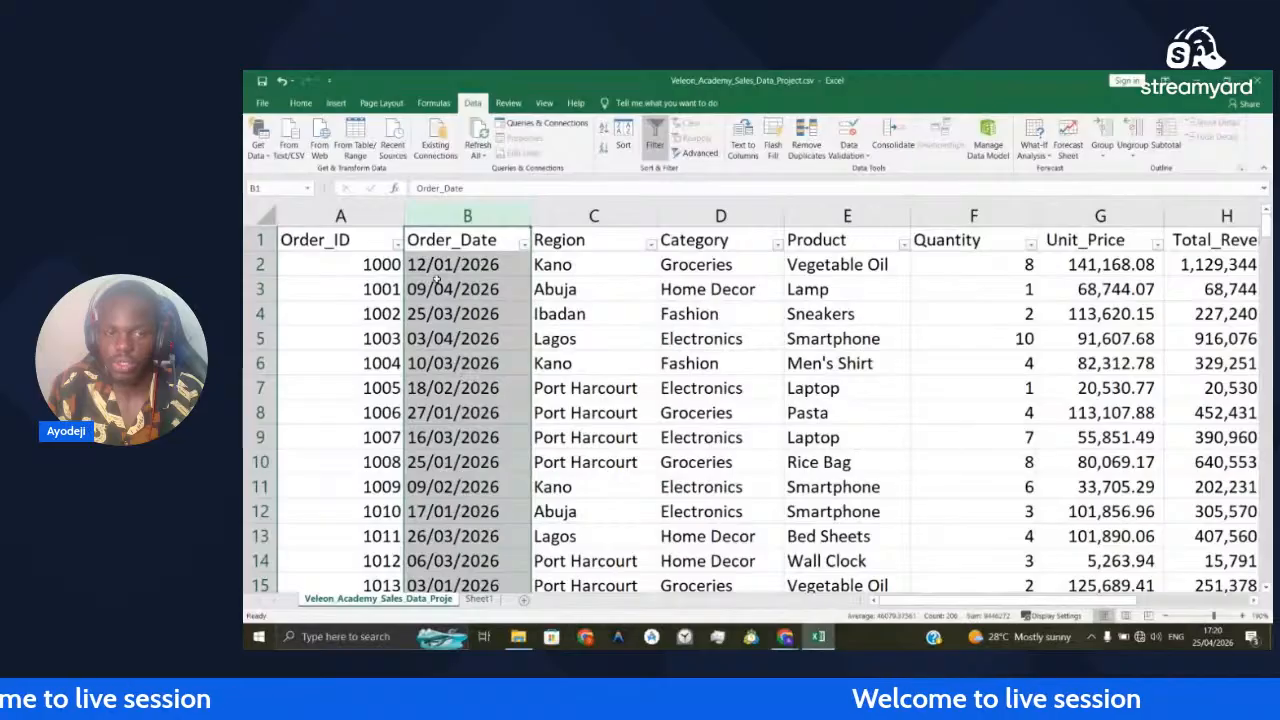
left_click(533, 281)
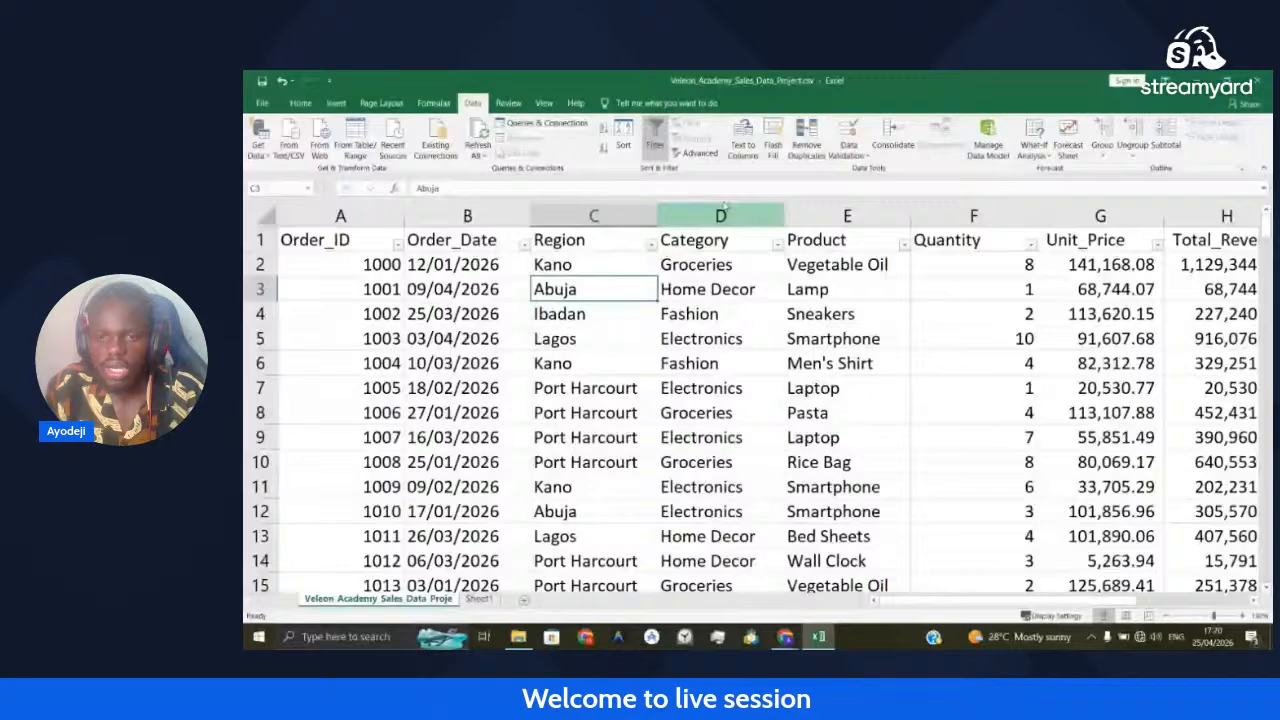
Examine the sales records down to the last row and return to the start of the dataset
scroll(848, 427, "down", 2)
scroll(848, 427, "right", 3)
scroll(847, 430, "down", 20)
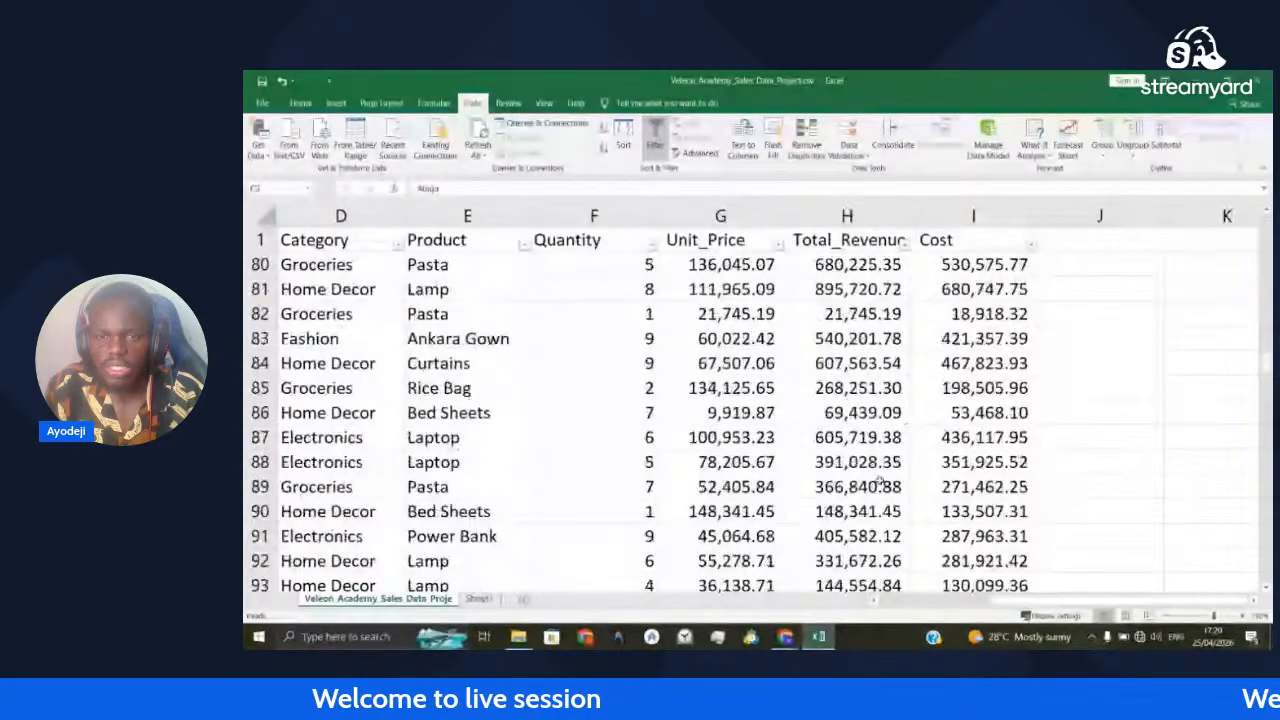
scroll(990, 541, "down", 2)
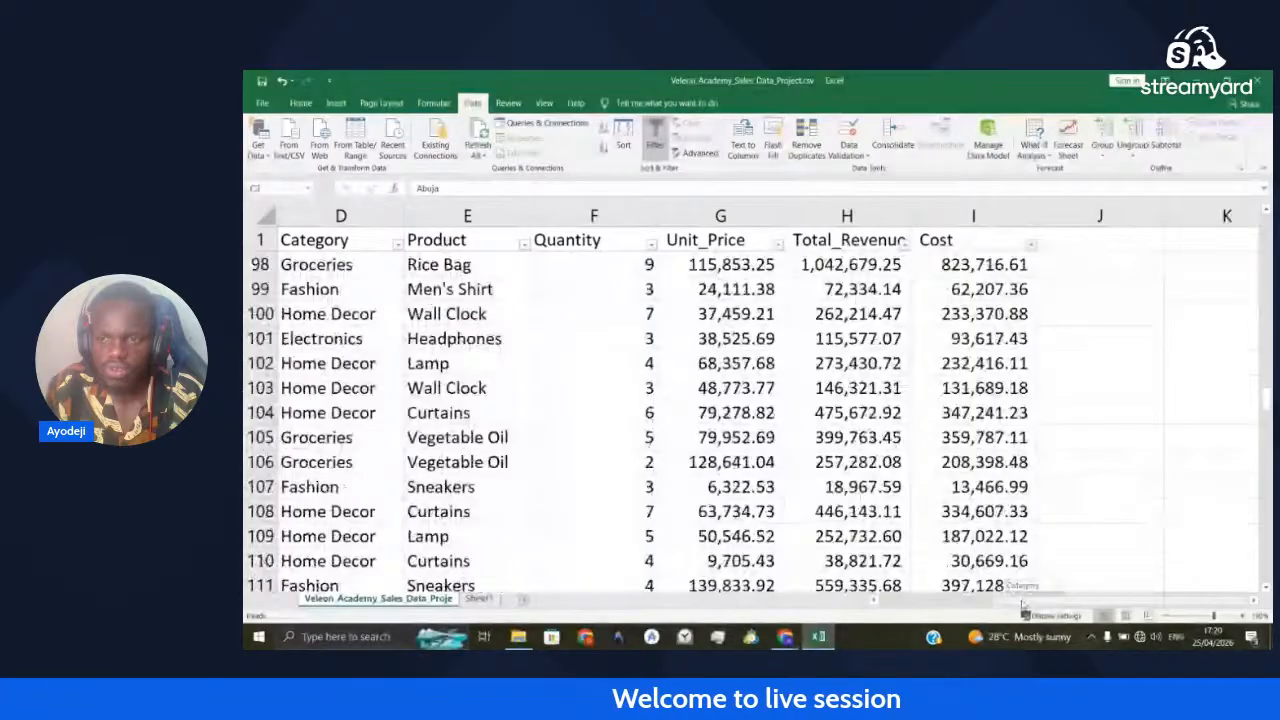
key("ctrl+Down")
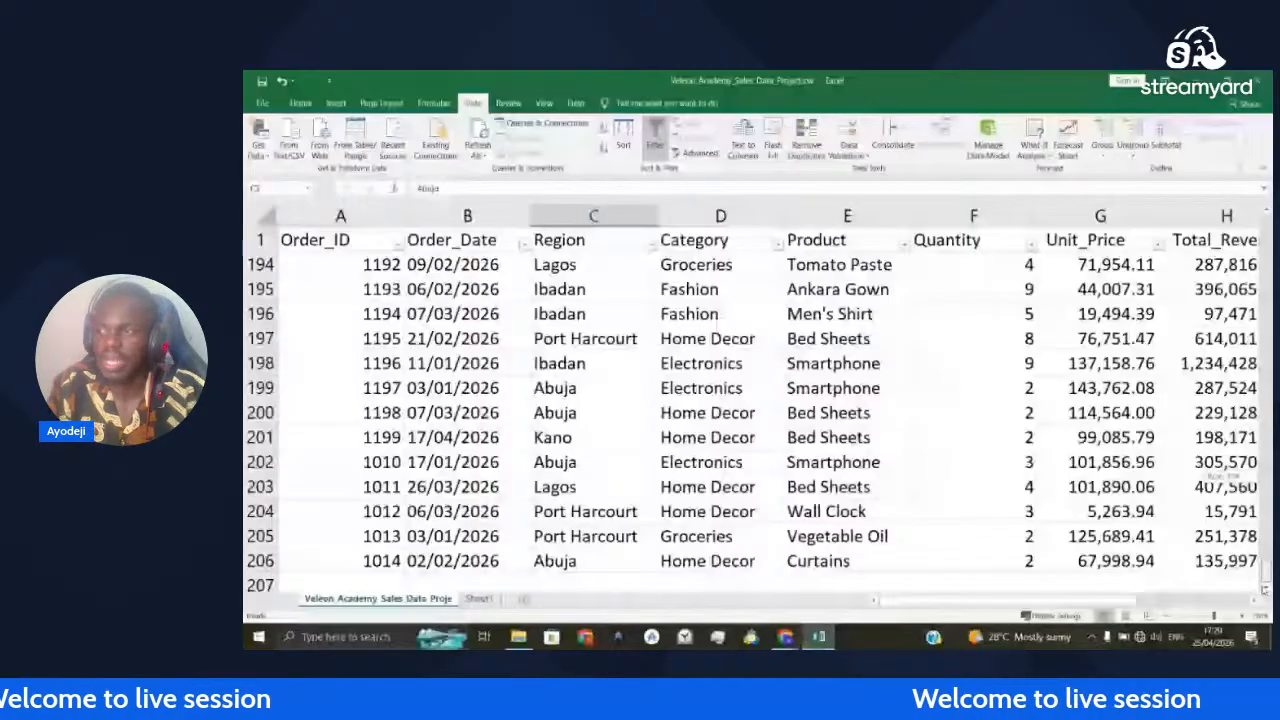
left_click_drag(1265, 589, 1266, 222)
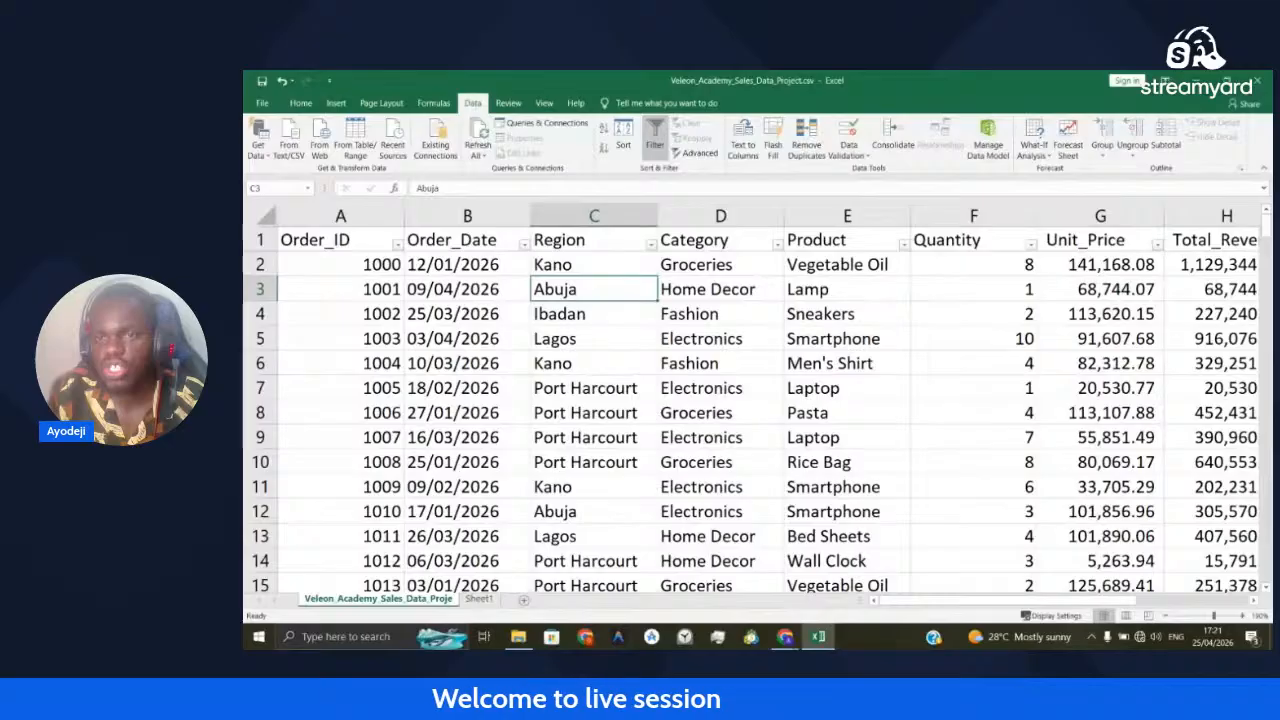
Select the Quantity column F and magnify the screen to 200%
left_click(301, 103)
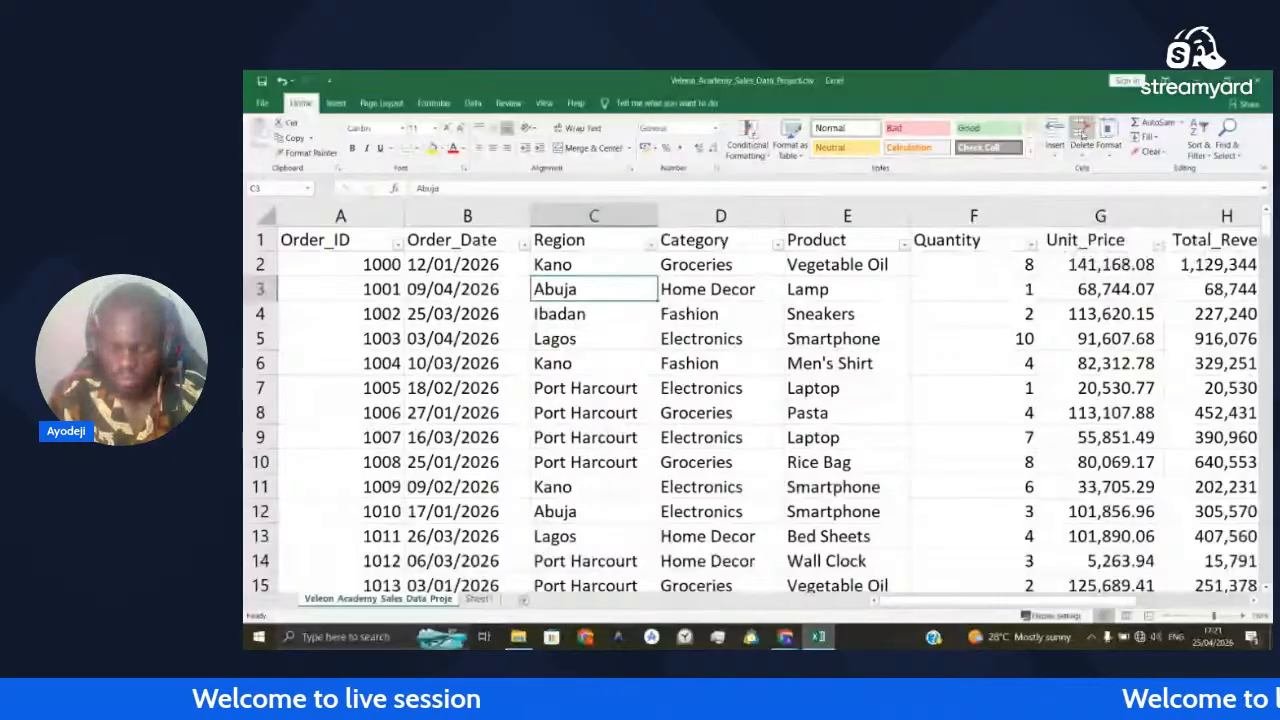
left_click(1043, 190)
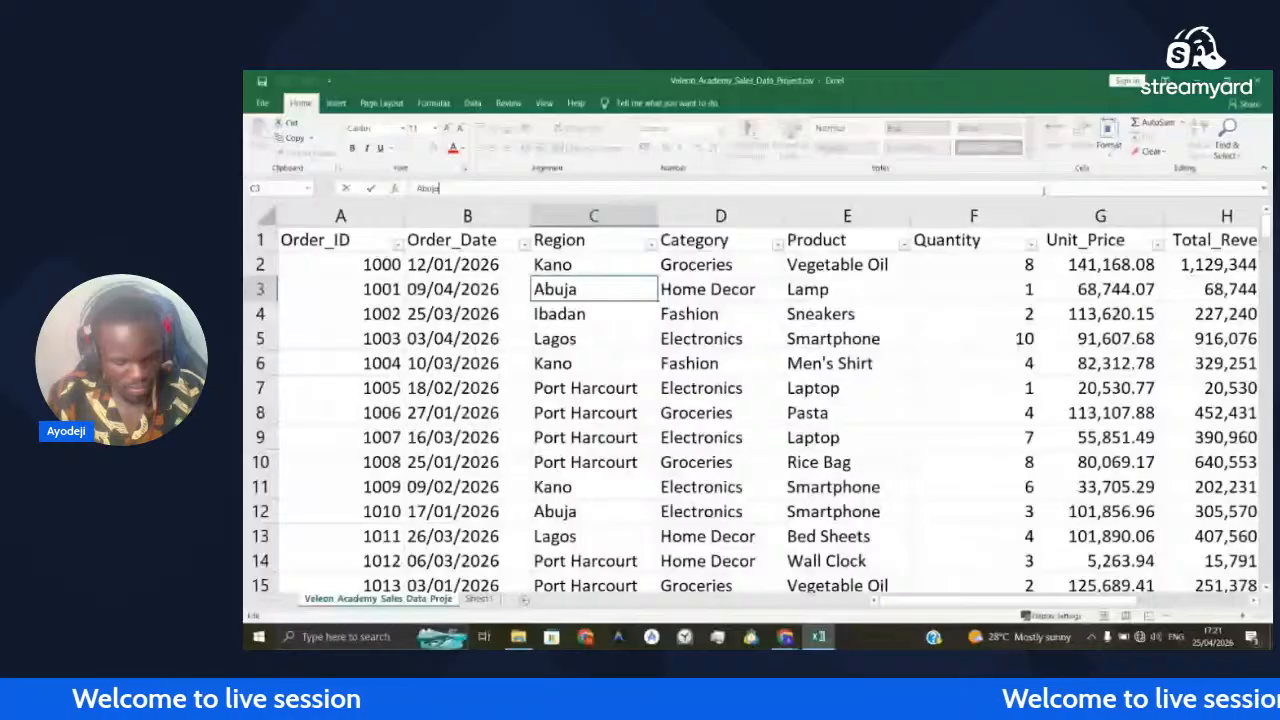
left_click(974, 216)
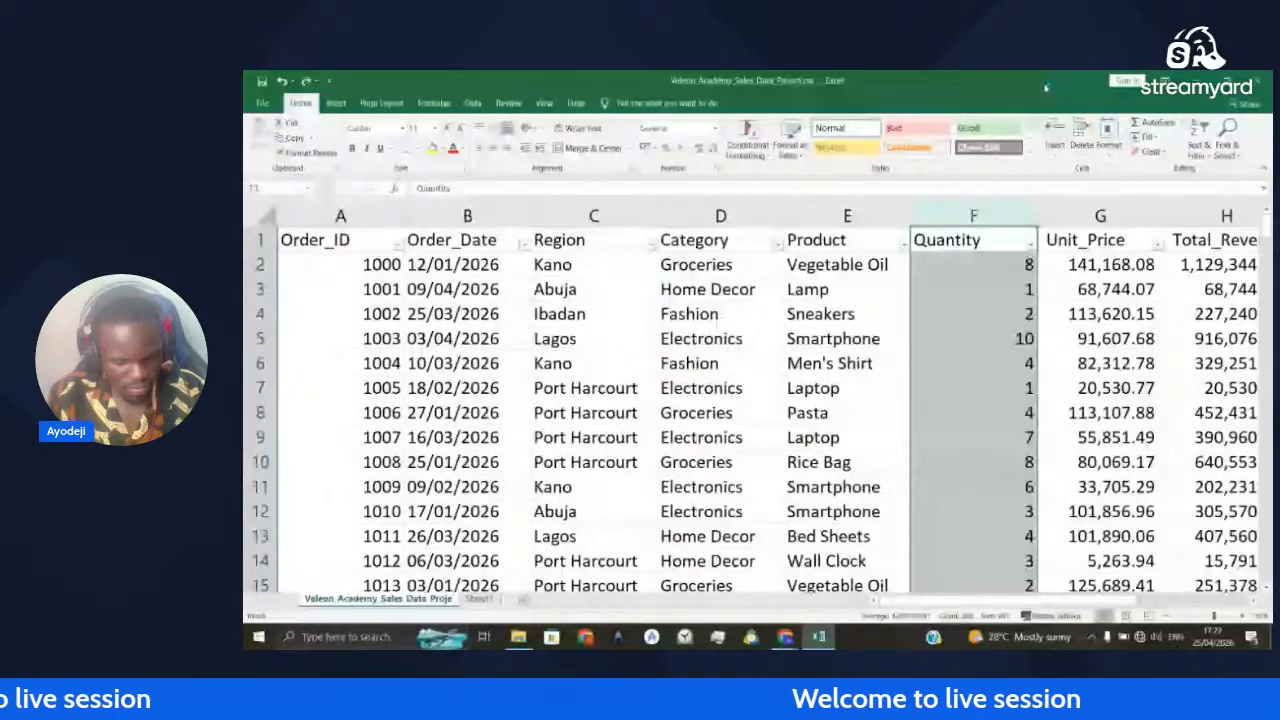
key("super+plus")
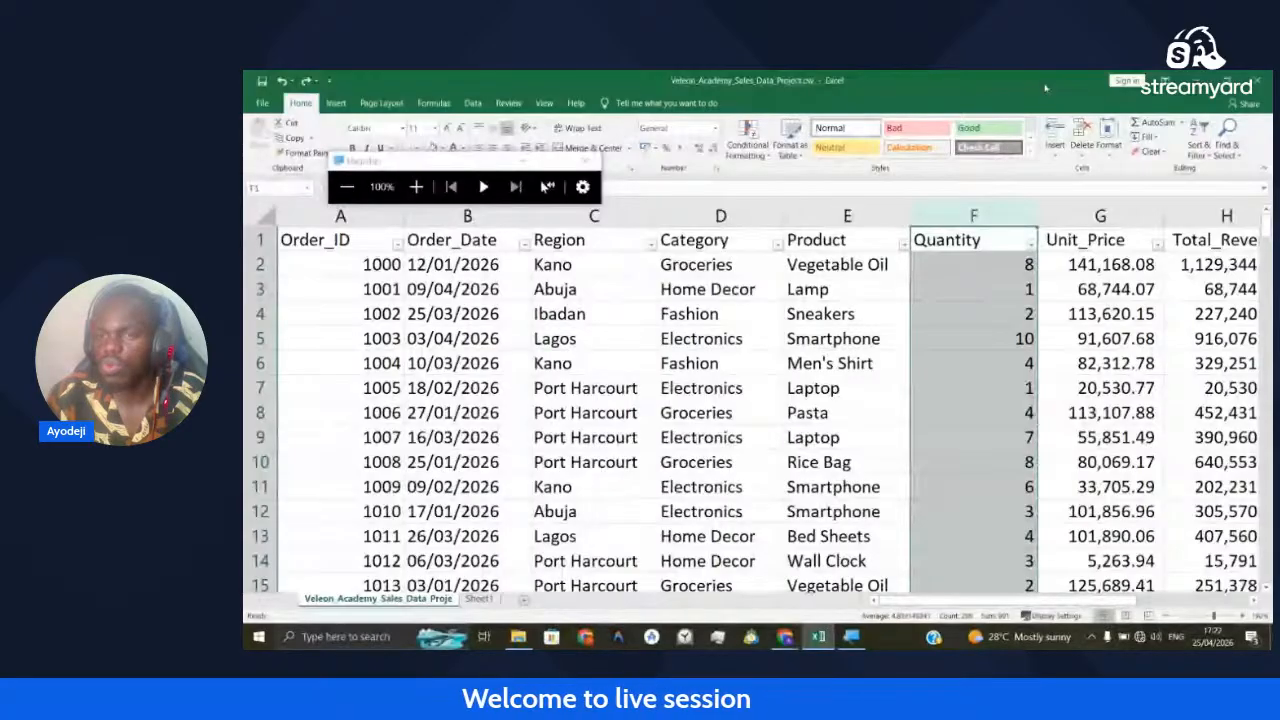
key("super+plus")
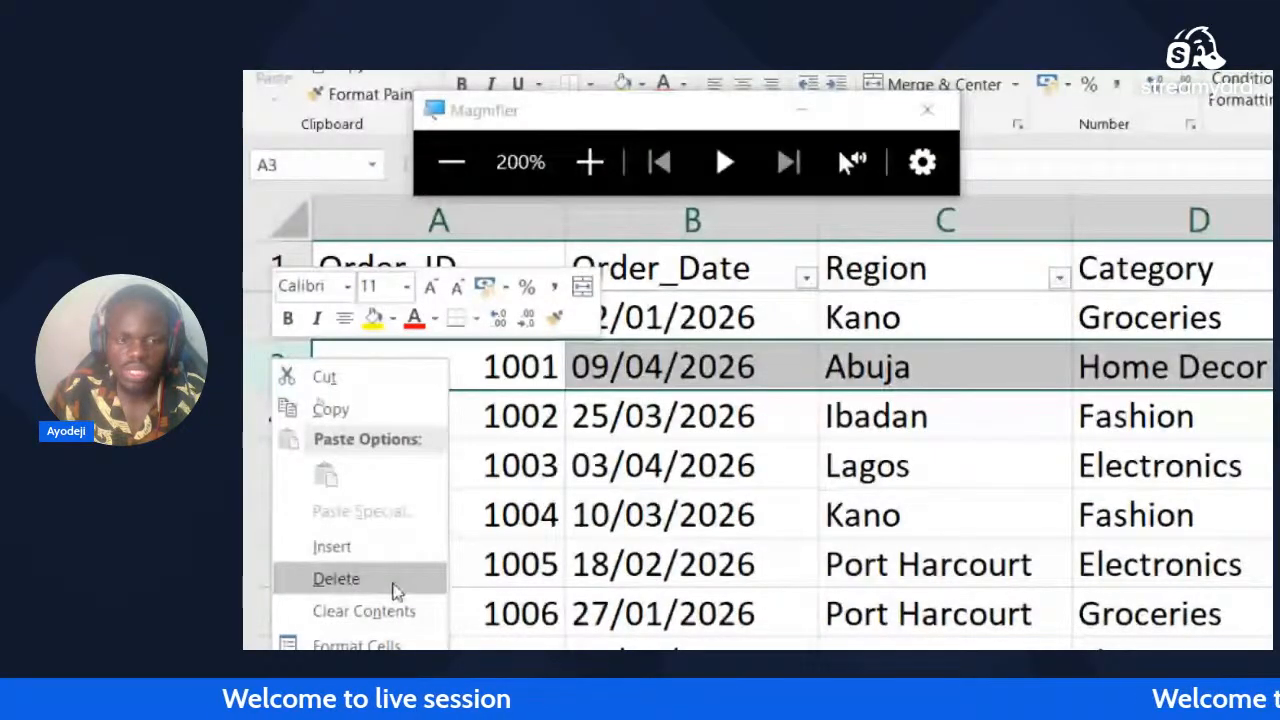
Dismiss the row 3 options without deleting it and return the screen magnification to 100%
left_click(376, 393)
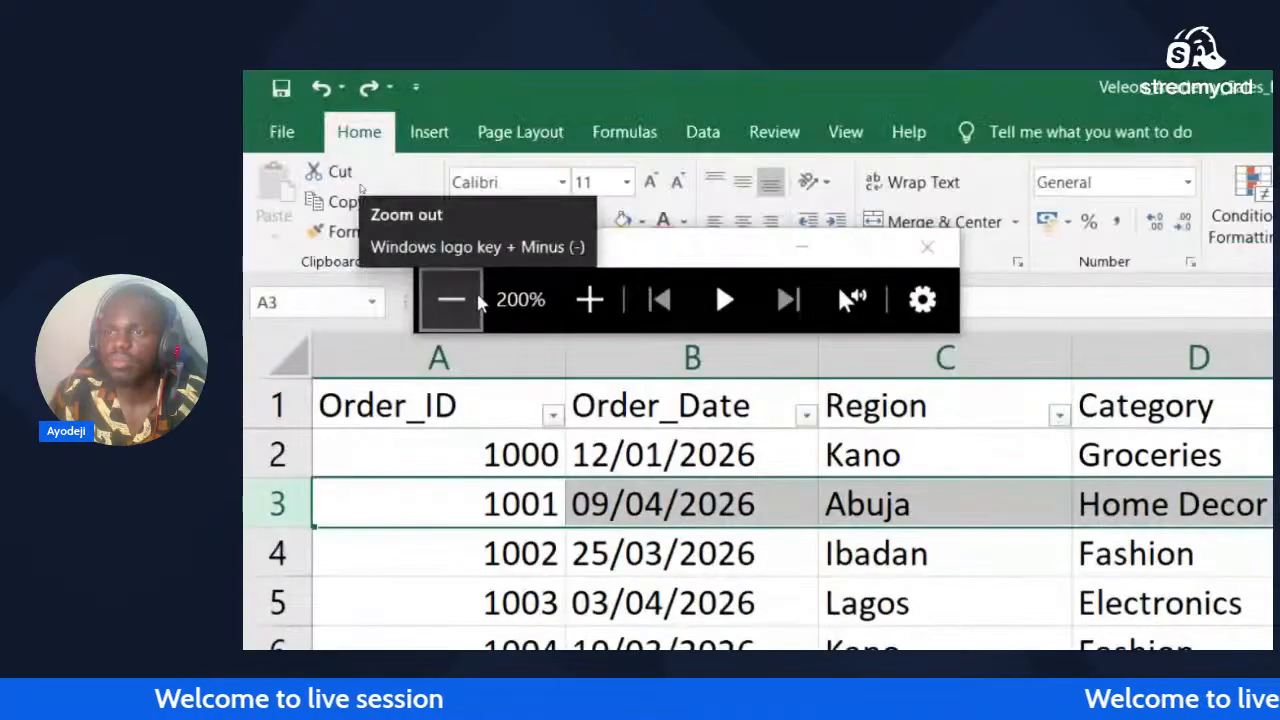
left_click(451, 162)
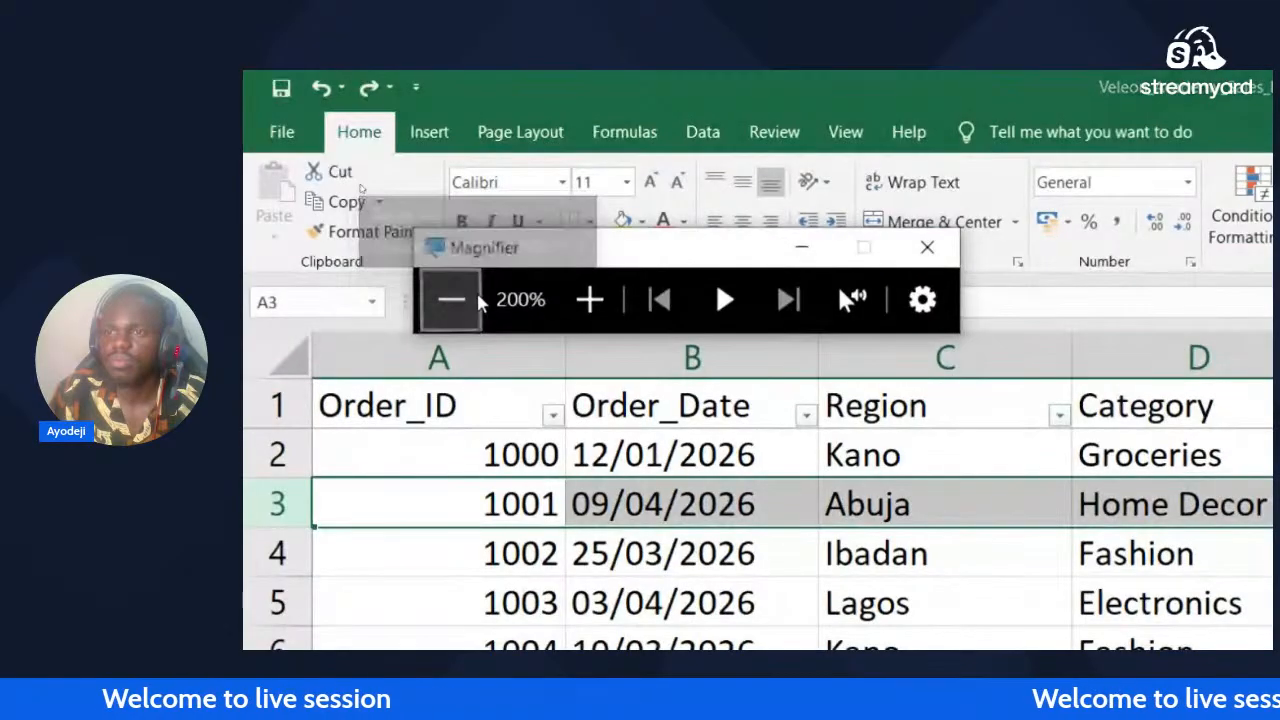
left_click(360, 200)
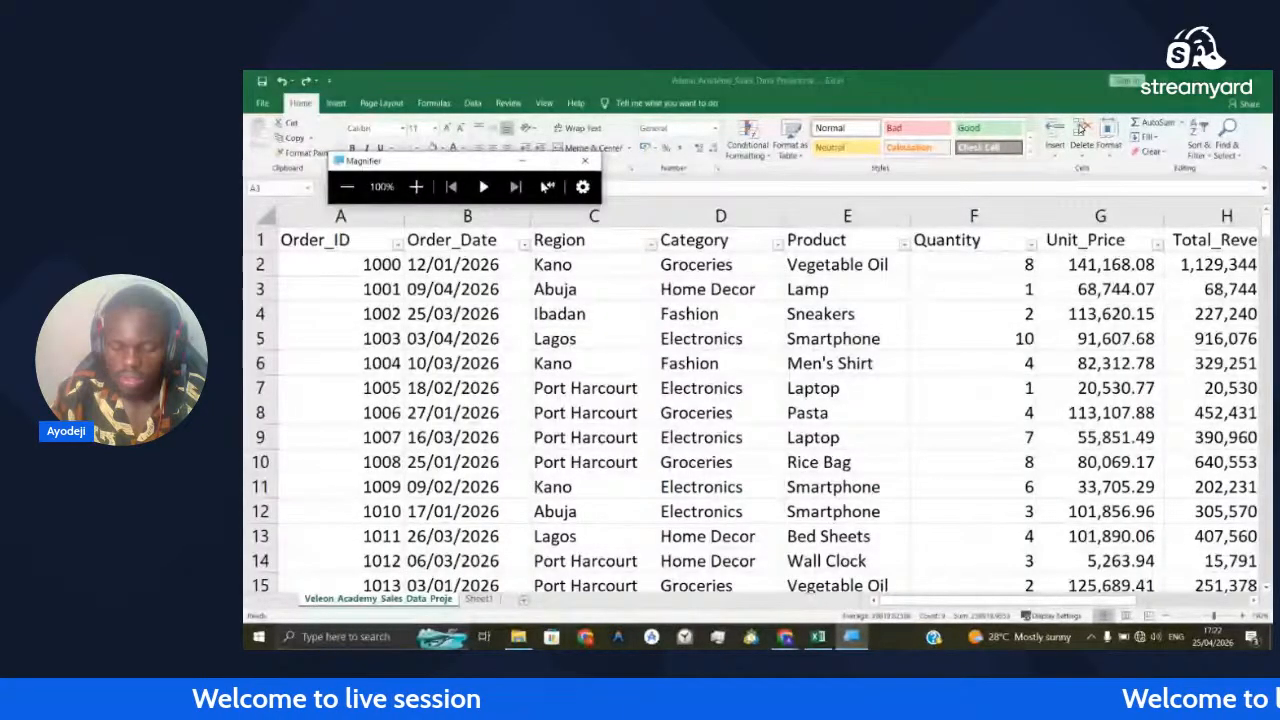
Magnify the screen to 300% and delete sheet row 3
key("super+plus")
key("super+plus")
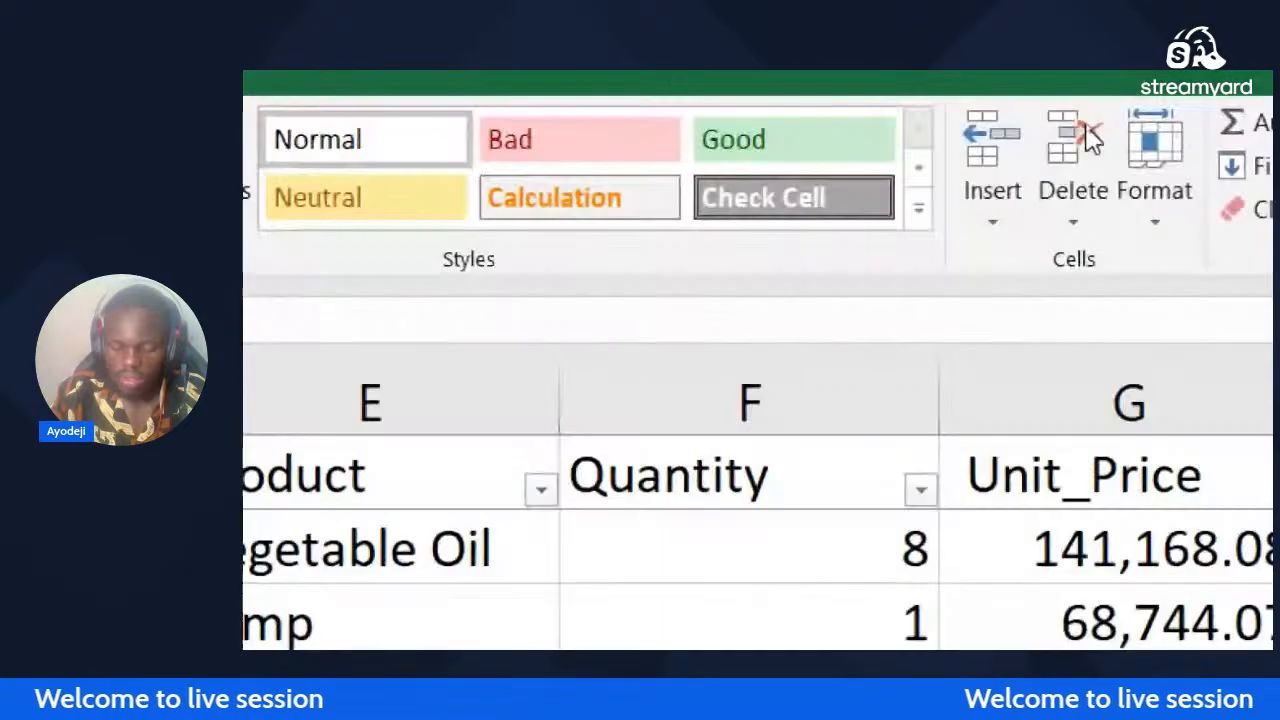
left_click(1073, 228)
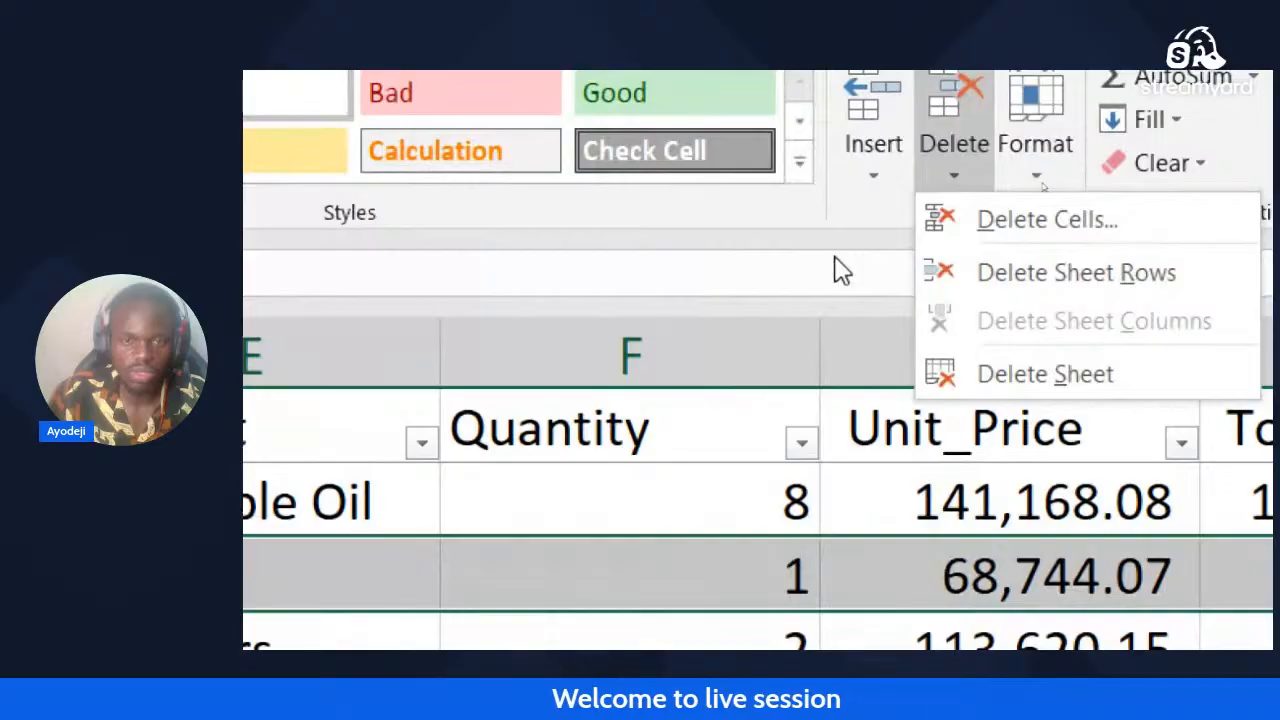
left_click(1076, 272)
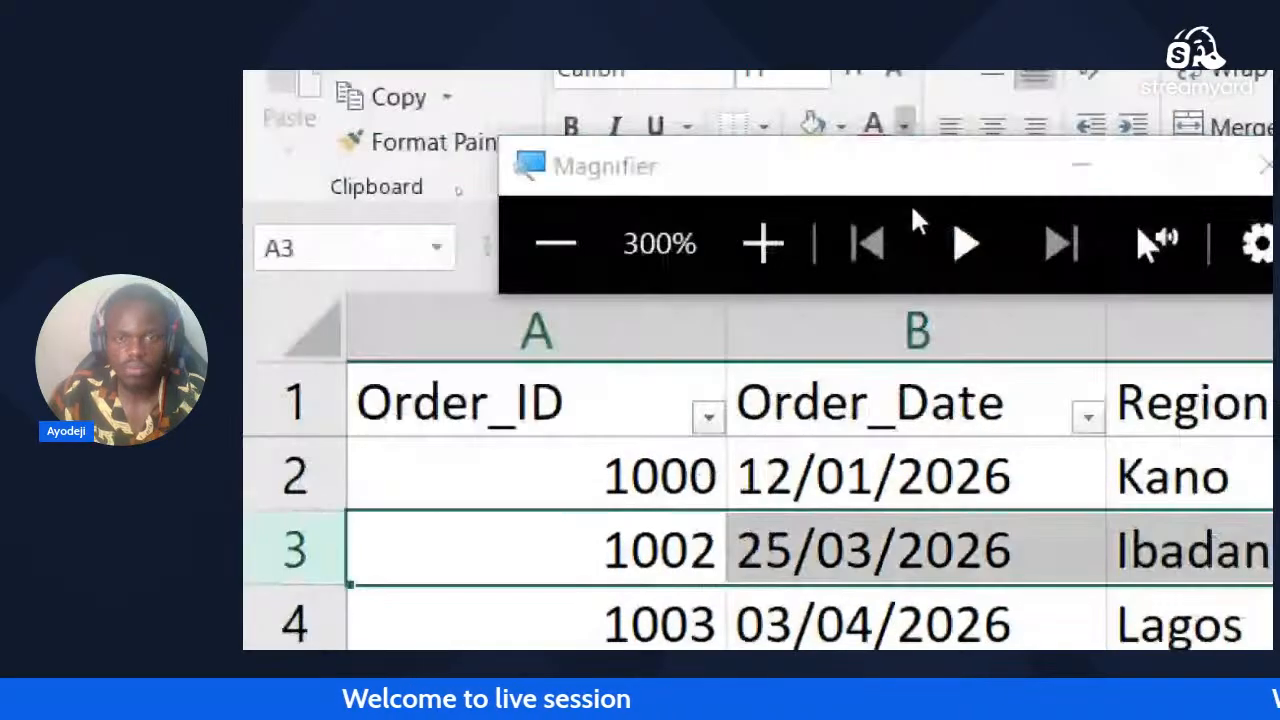
Return the screen magnification to 100% and minimize Magnifier
left_click(557, 249)
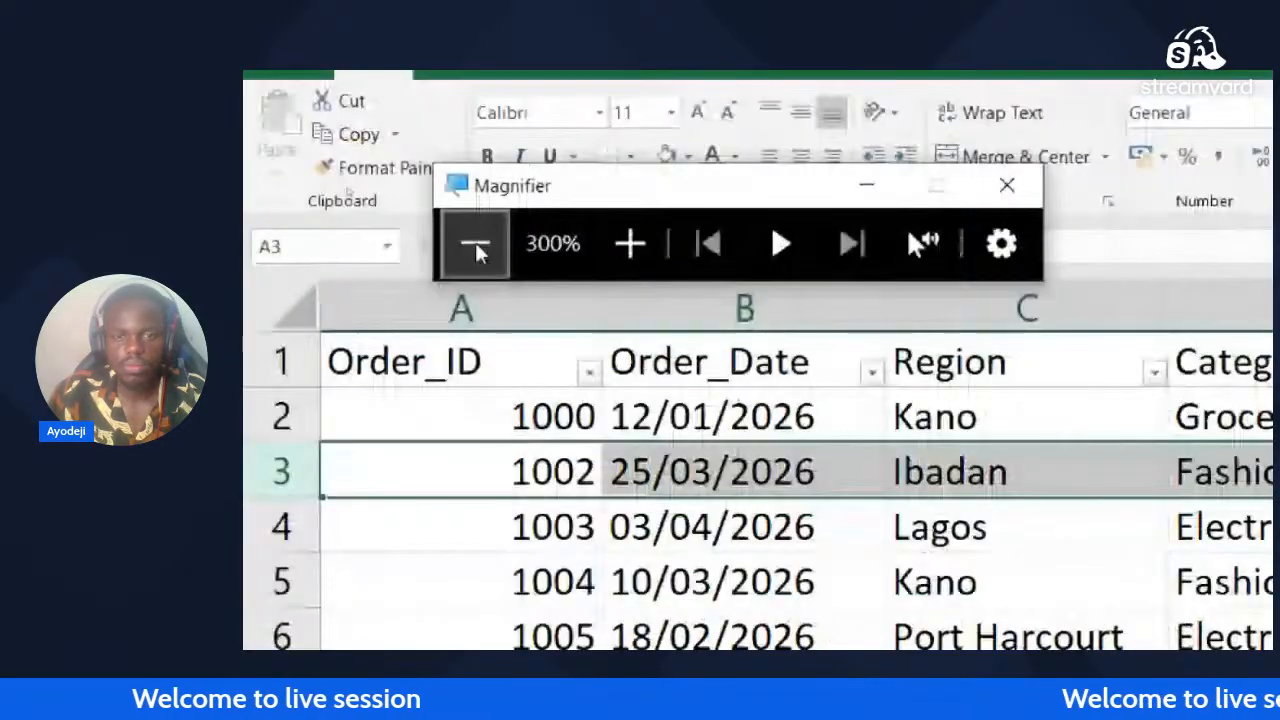
left_click(475, 248)
left_click(475, 248)
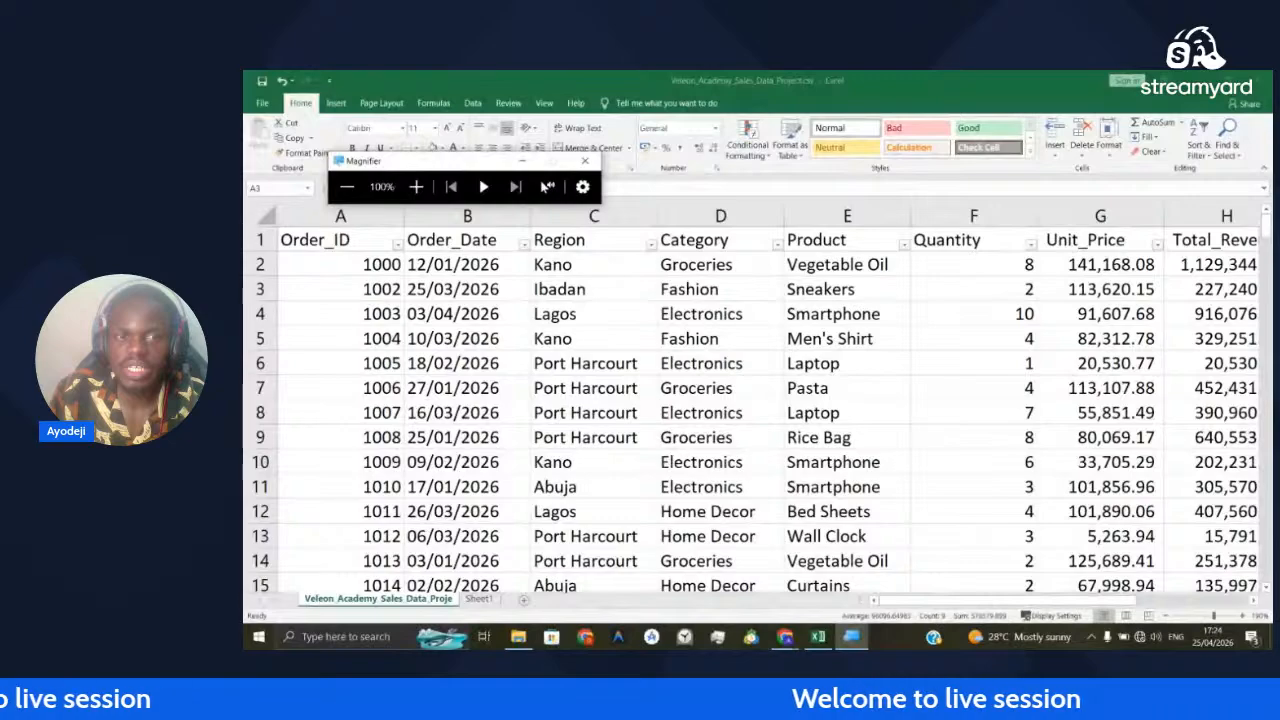
left_click(522, 161)
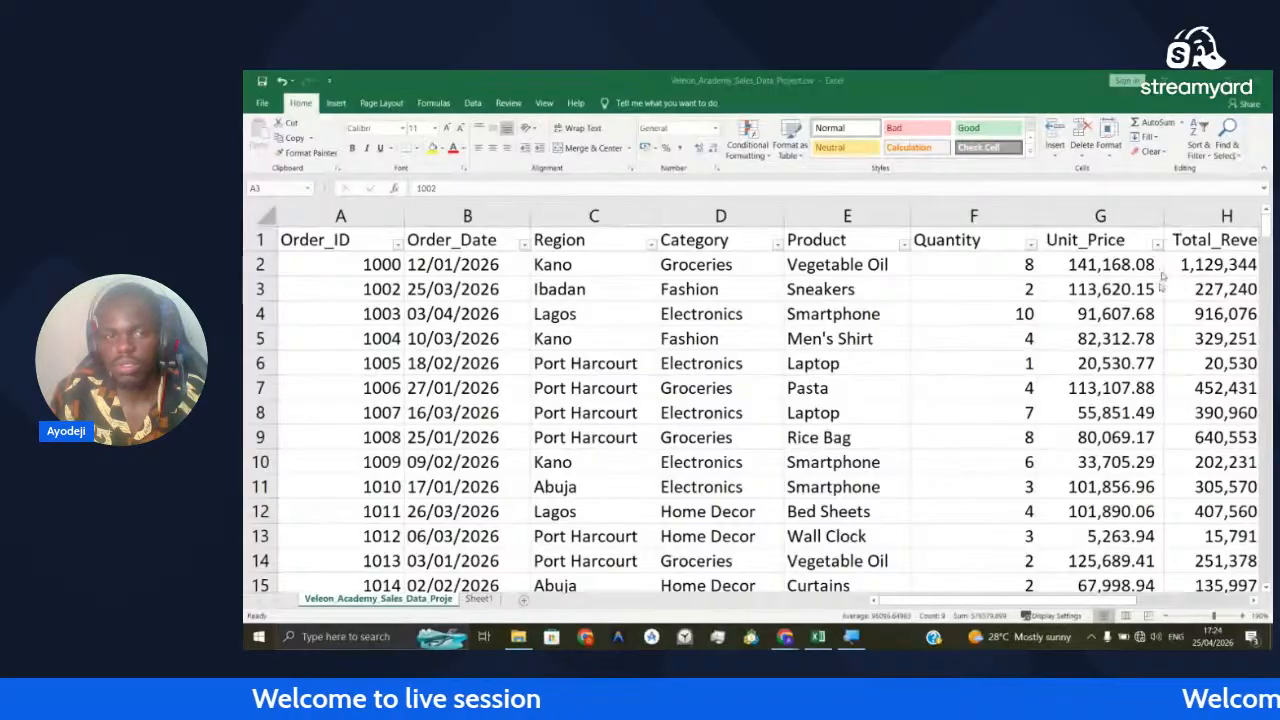
Zoom in on the worksheet and open the special selection options from the Go To dialog
scroll(740, 360, "up", 2)
key("ctrl+g")
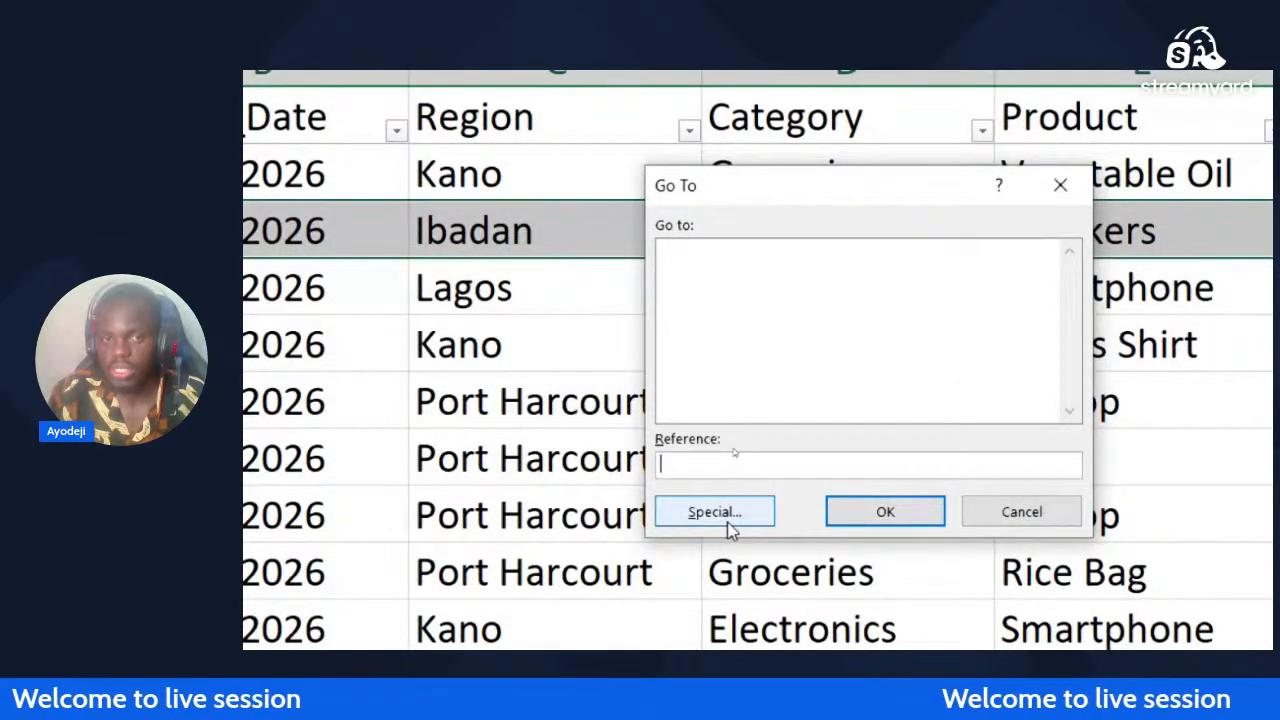
left_click(726, 520)
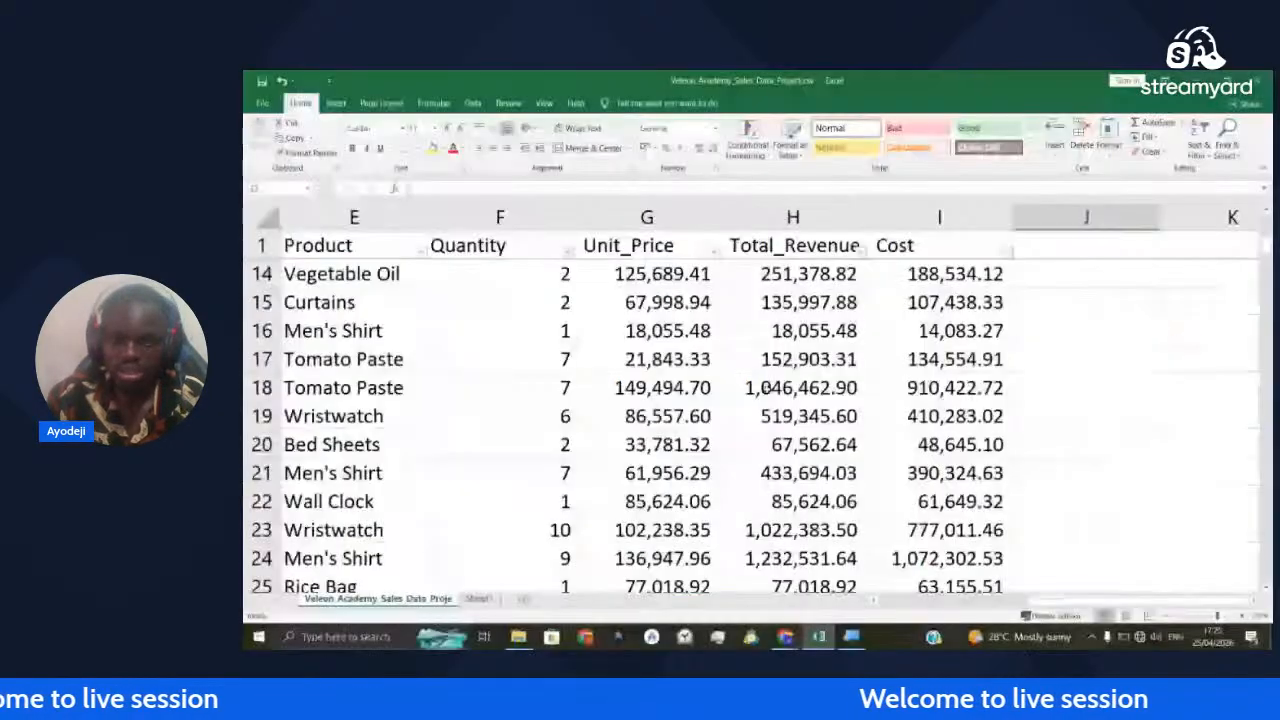
Examine the Product to Cost columns down past the last record and check the Unit_Price filter's value list
scroll(970, 447, "down", 12)
scroll(971, 445, "down", 2)
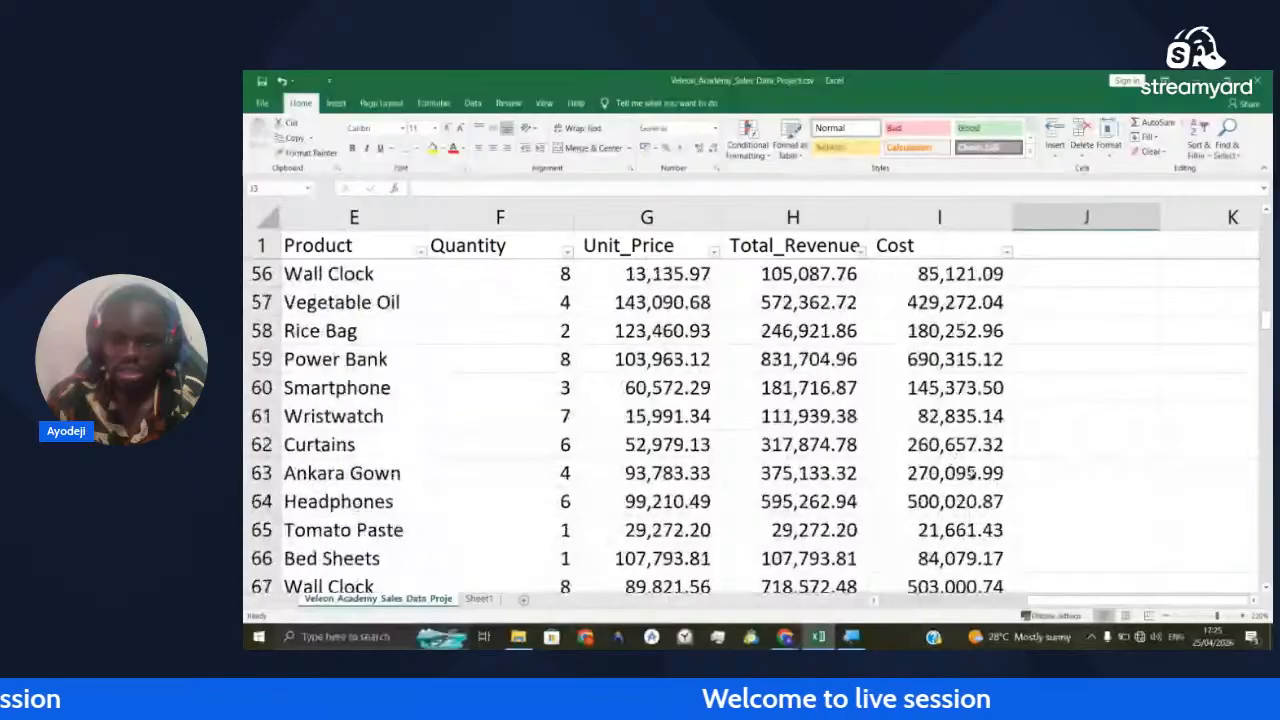
scroll(970, 477, "down", 4)
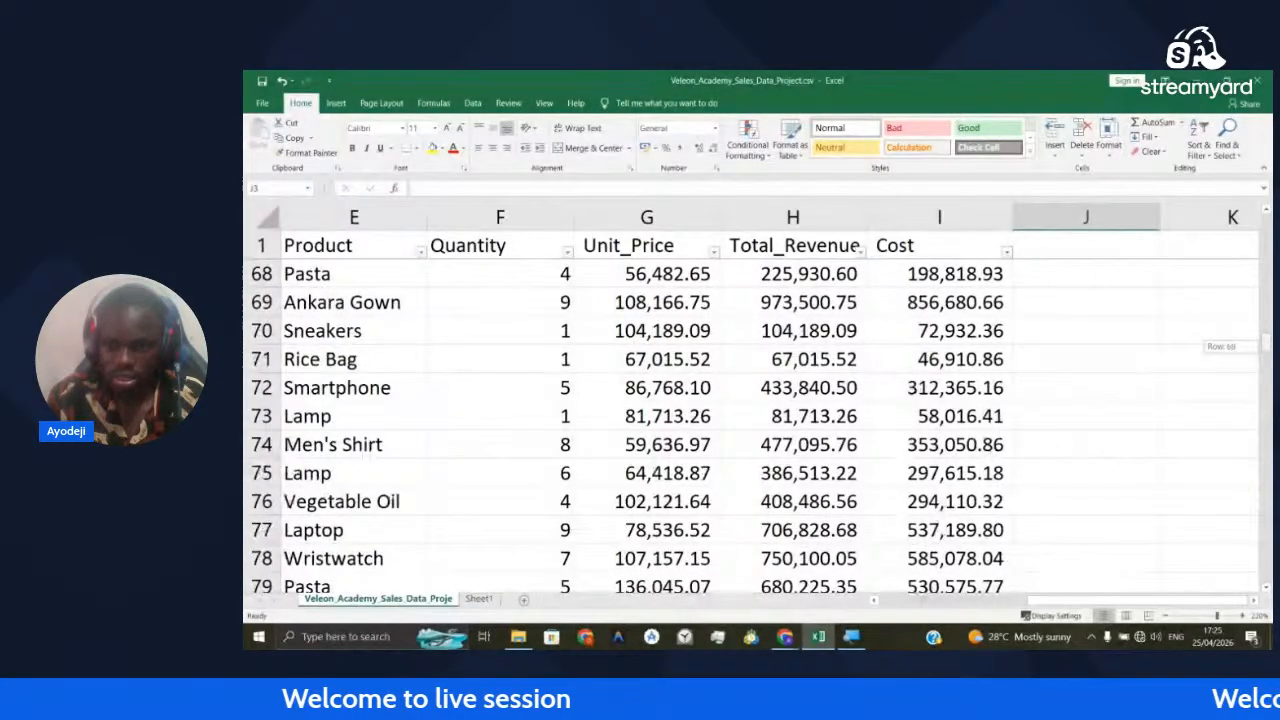
left_click_drag(1266, 342, 1266, 574)
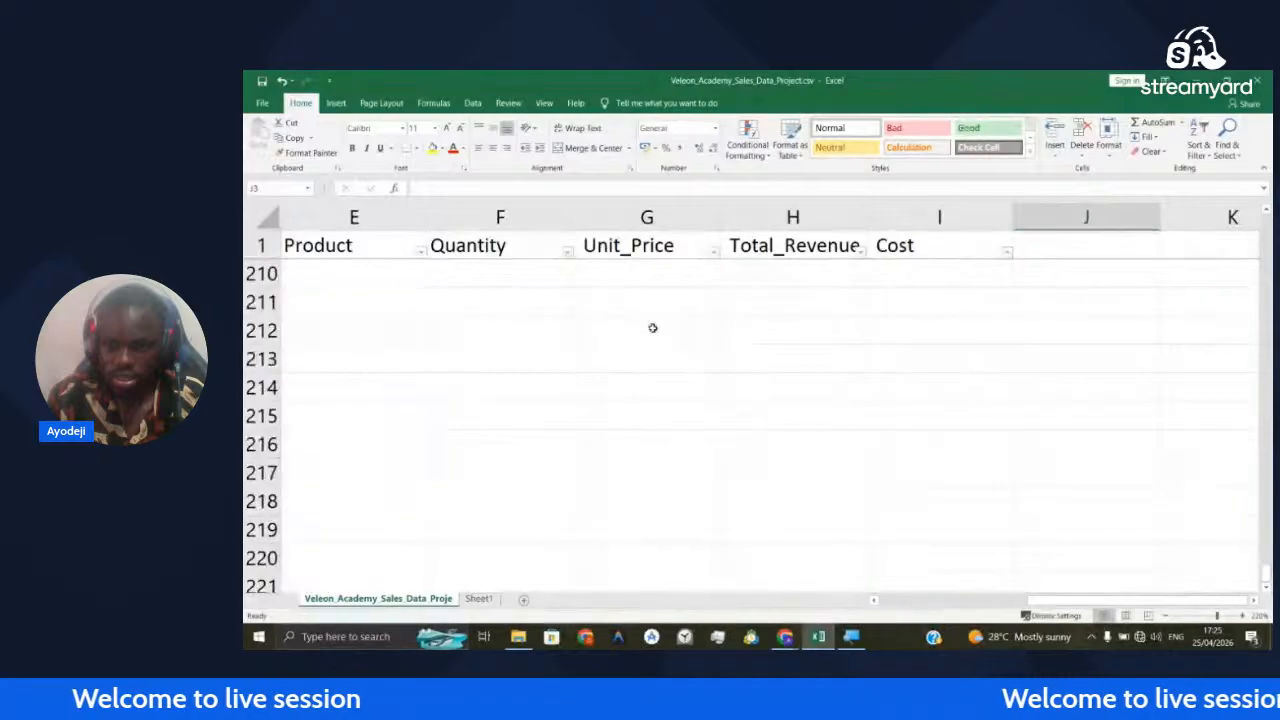
scroll(653, 328, "up", 6)
scroll(555, 359, "up", 3)
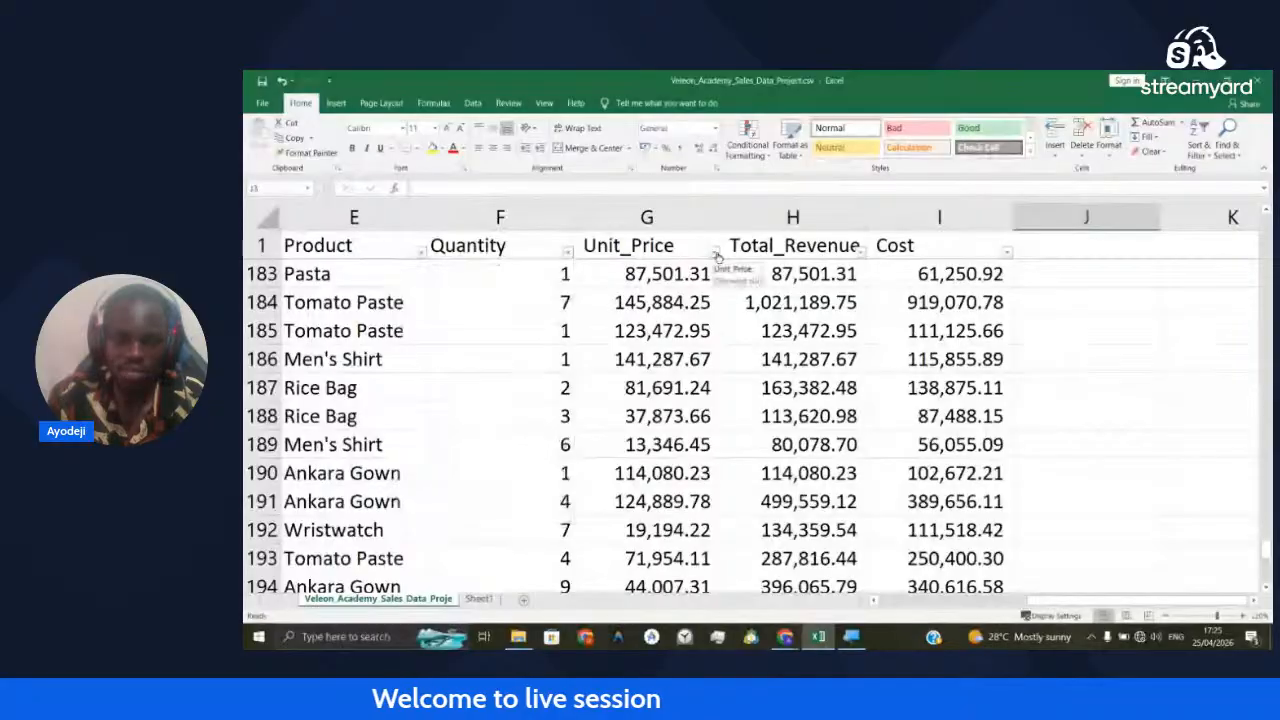
left_click(713, 252)
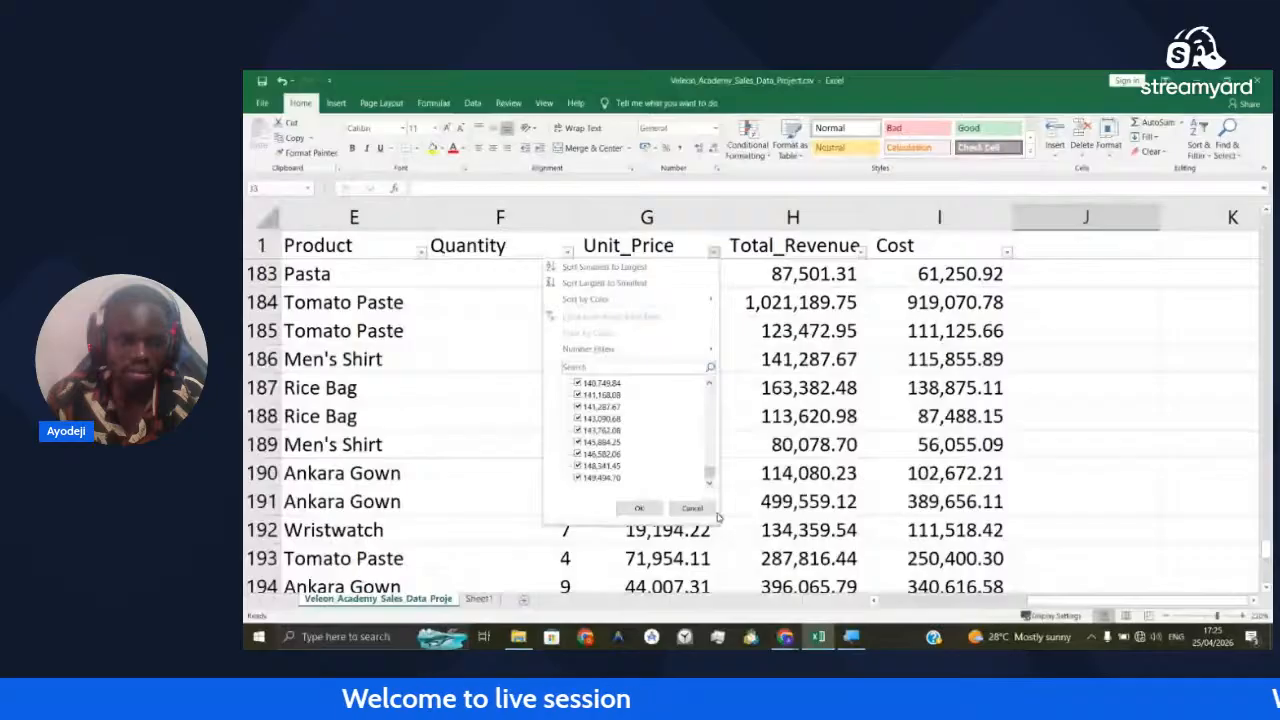
left_click(692, 508)
Insert a blank row above row 192, the Wristwatch record with quantity 7
scroll(692, 480, "down", 2)
right_click(258, 358)
left_click(281, 449)
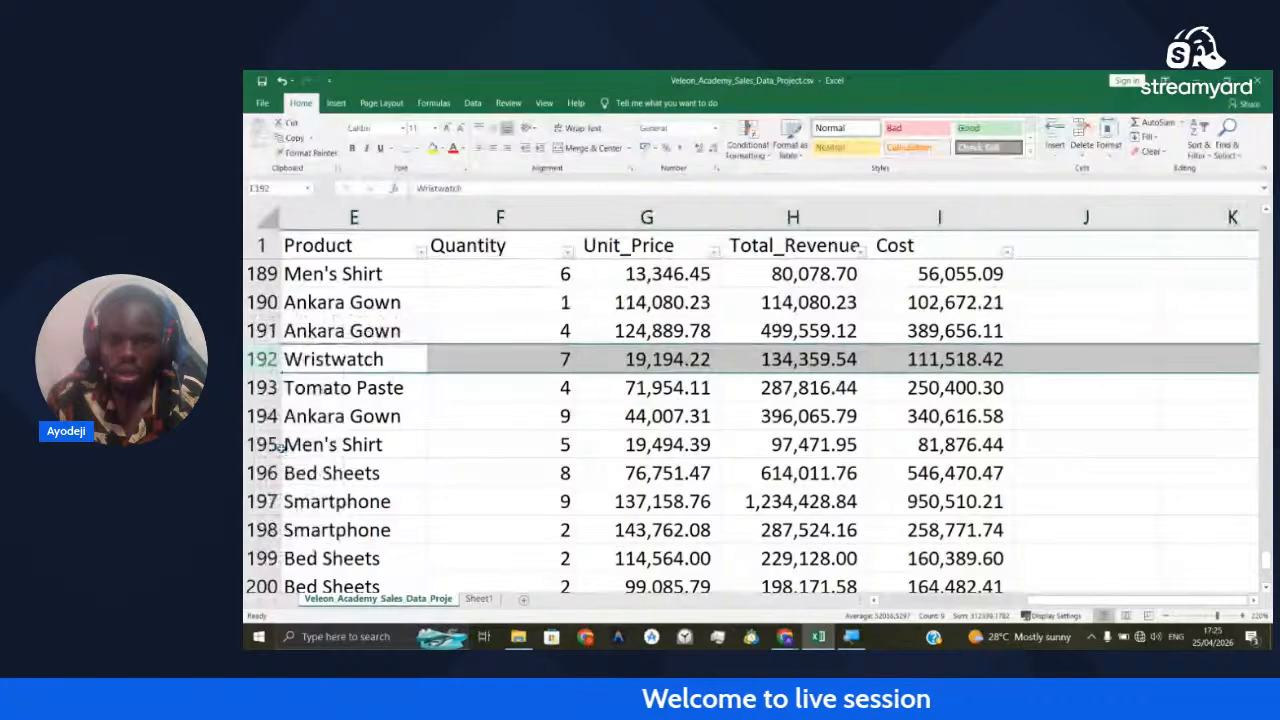
Filter the Total_Revenue column to show only blank entries and select the blank row 192
left_click(940, 302)
scroll(940, 330, "up", 9)
left_click(861, 252)
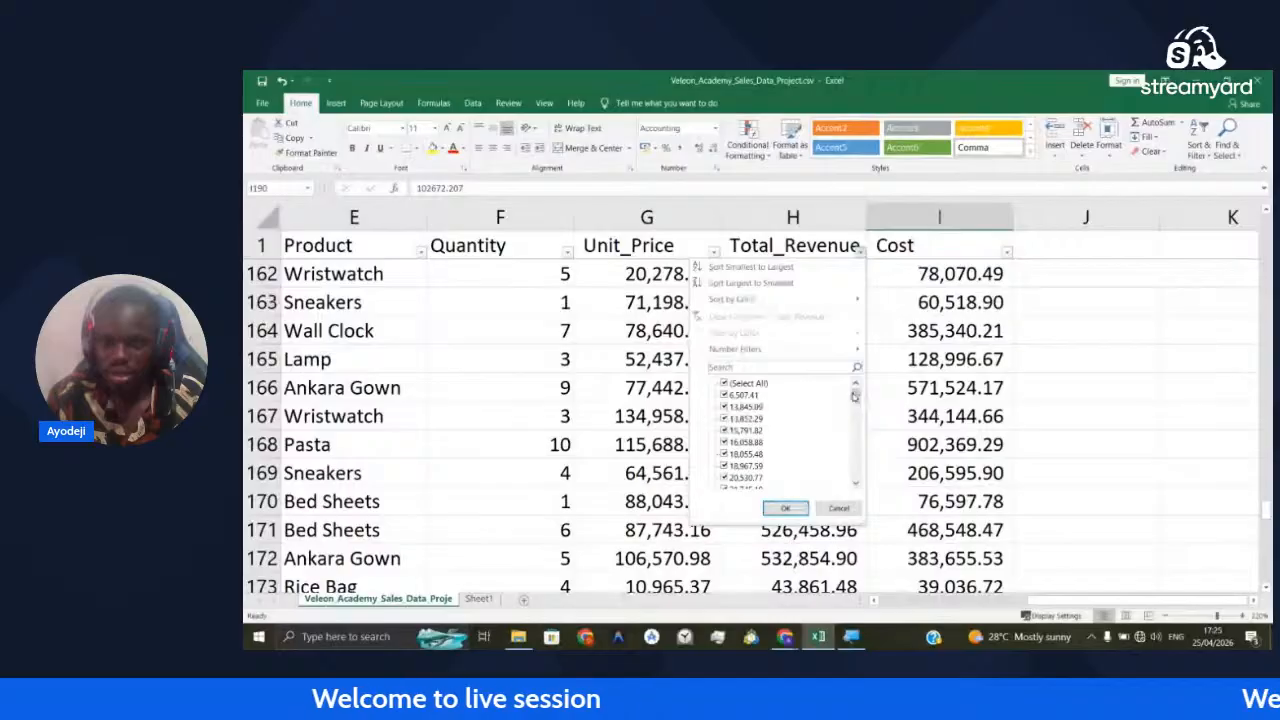
left_click(724, 384)
left_click_drag(855, 397, 855, 475)
left_click(725, 477)
left_click(789, 508)
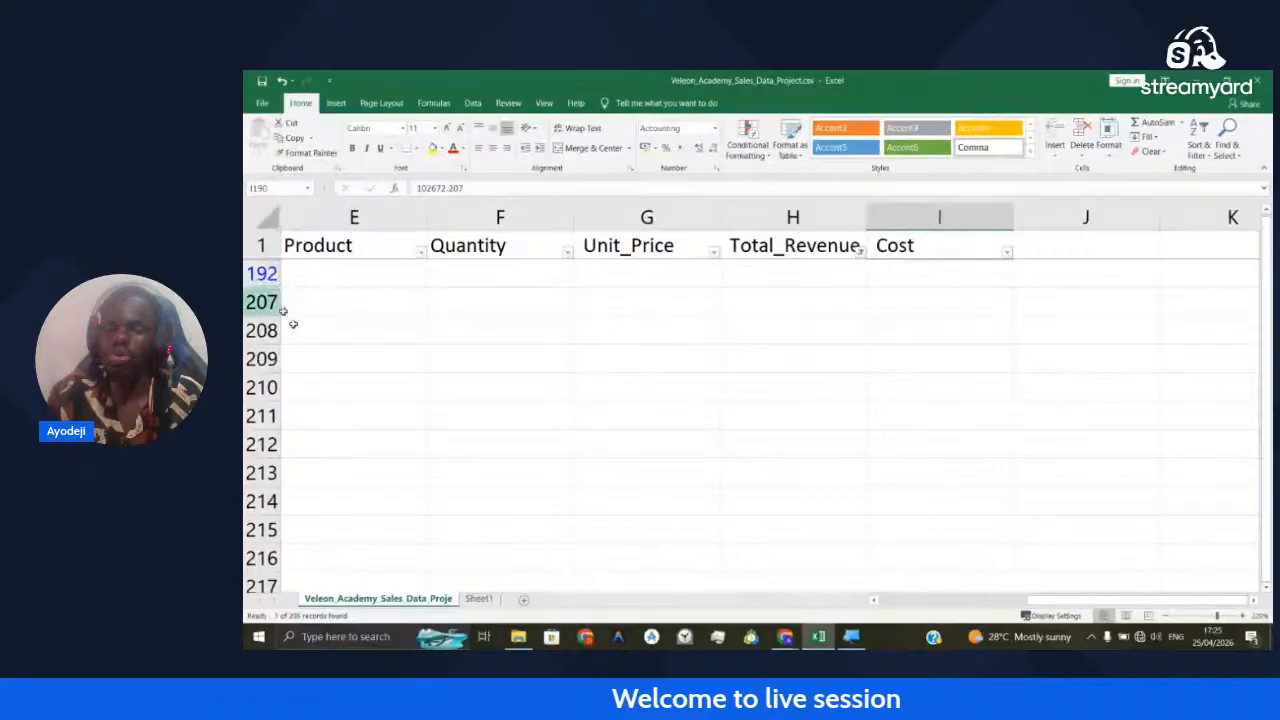
left_click(262, 274)
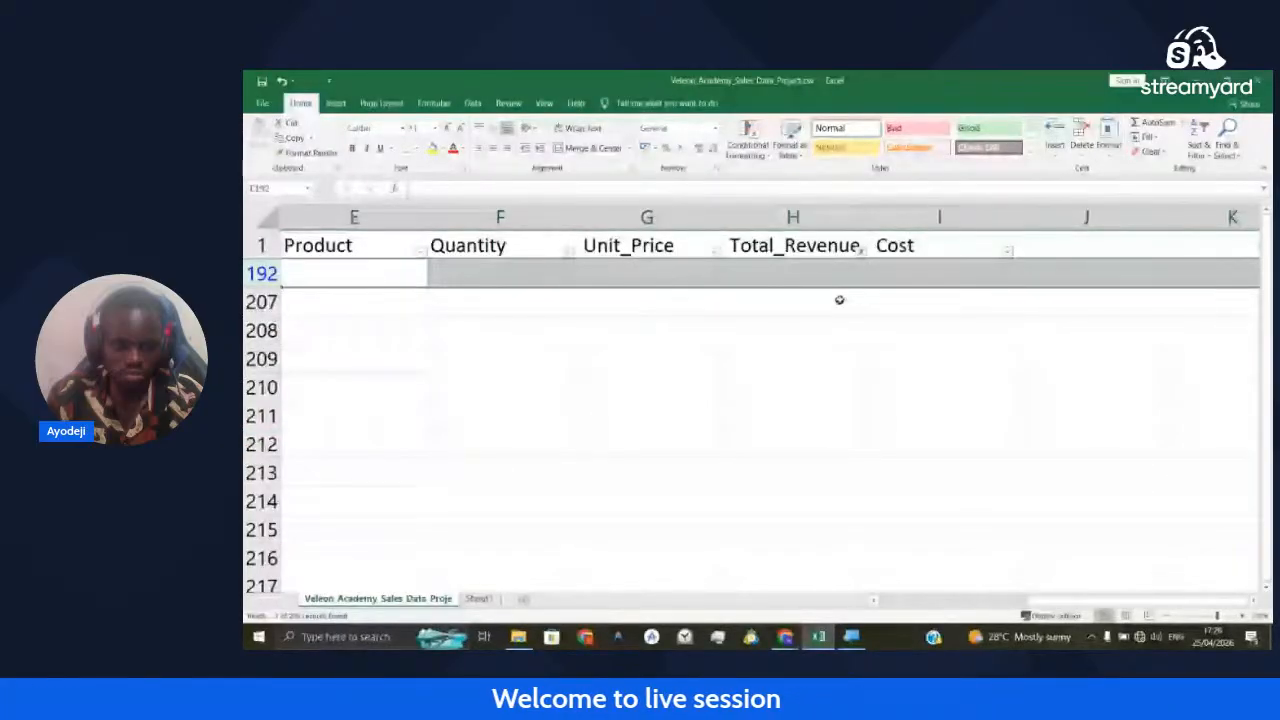
Undo the Total_Revenue blanks filter and the insertion of the blank row above the Wristwatch record
key("ctrl+z")
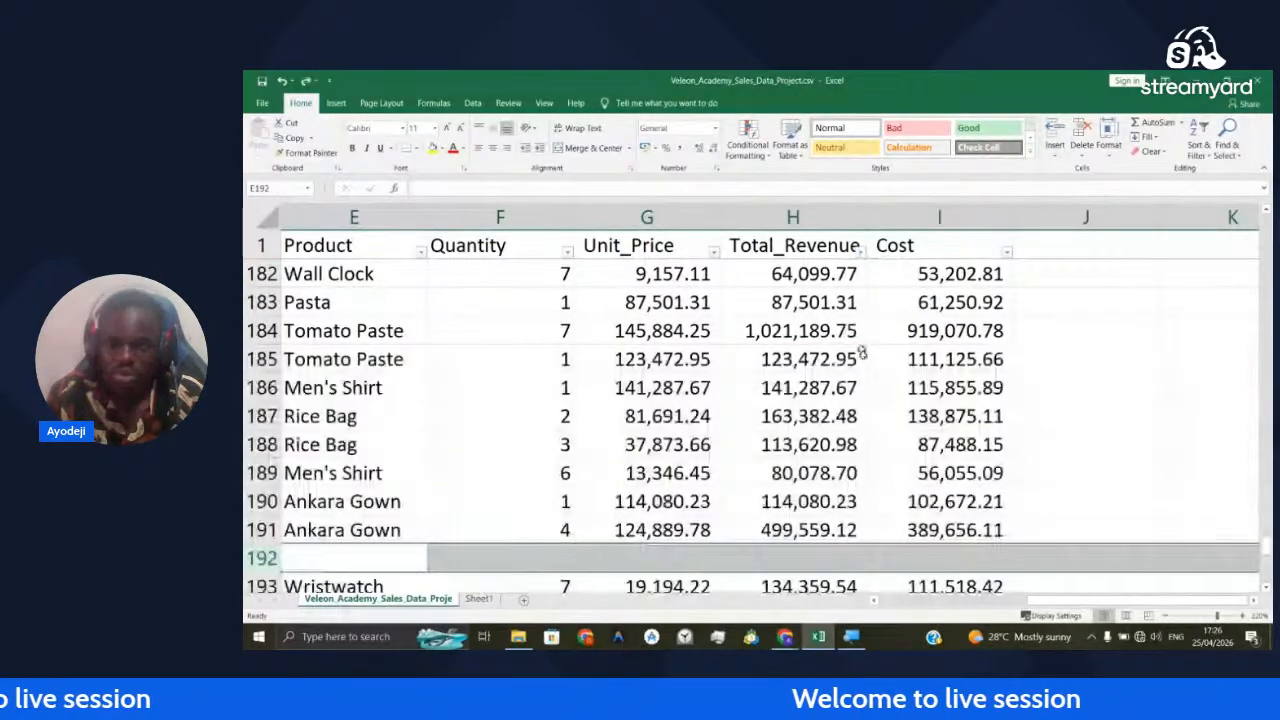
key("ctrl+z")
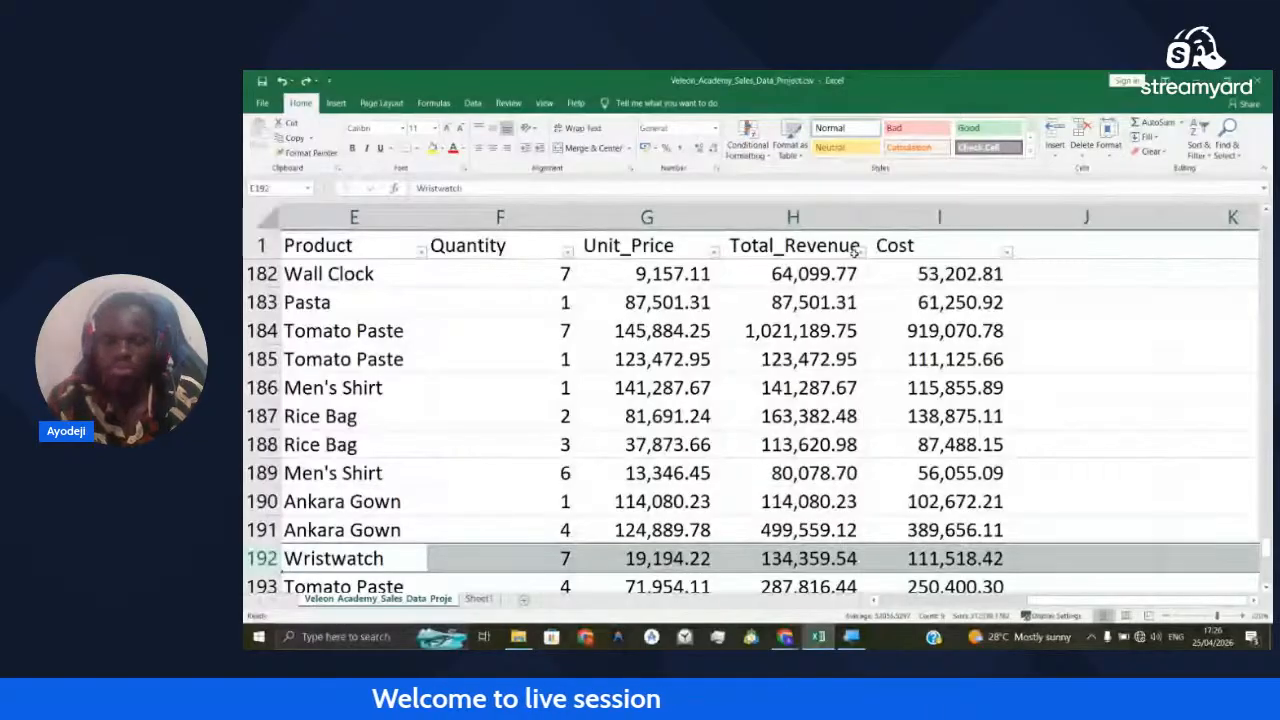
scroll(808, 418, "down", 3)
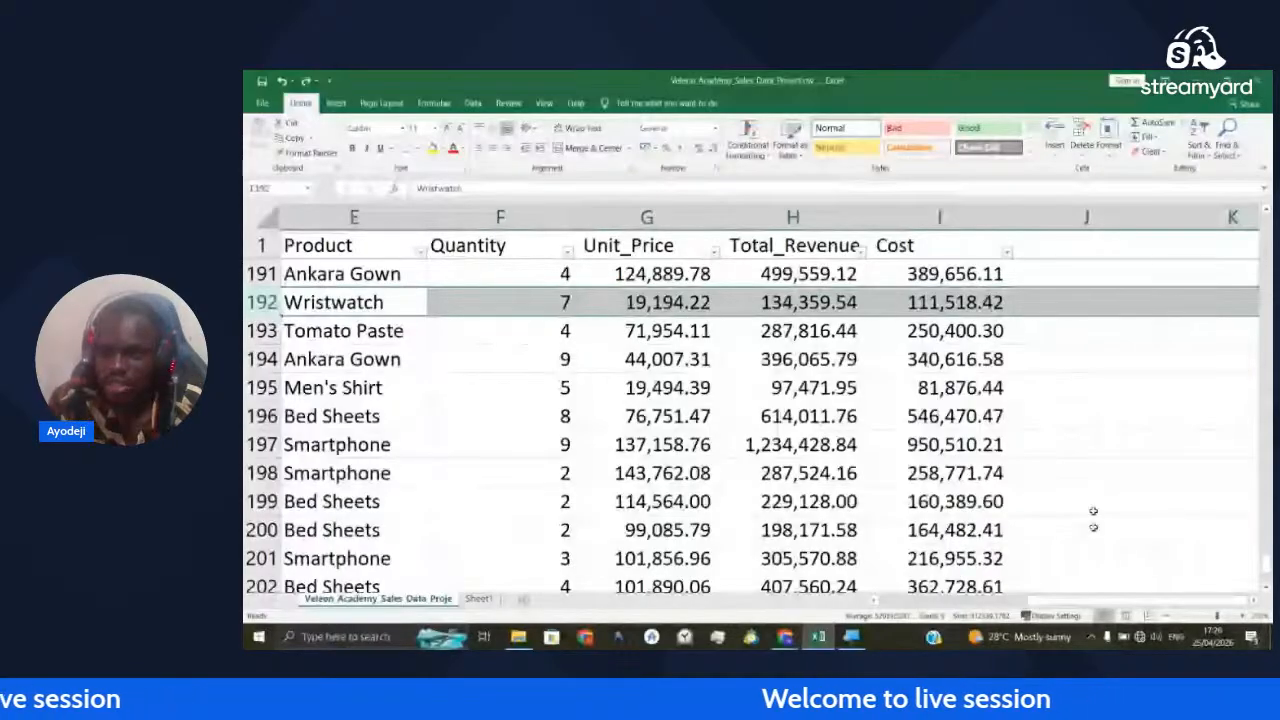
Add a Profit column header in cell J1, next to the Cost column
left_click_drag(1265, 565, 1263, 263)
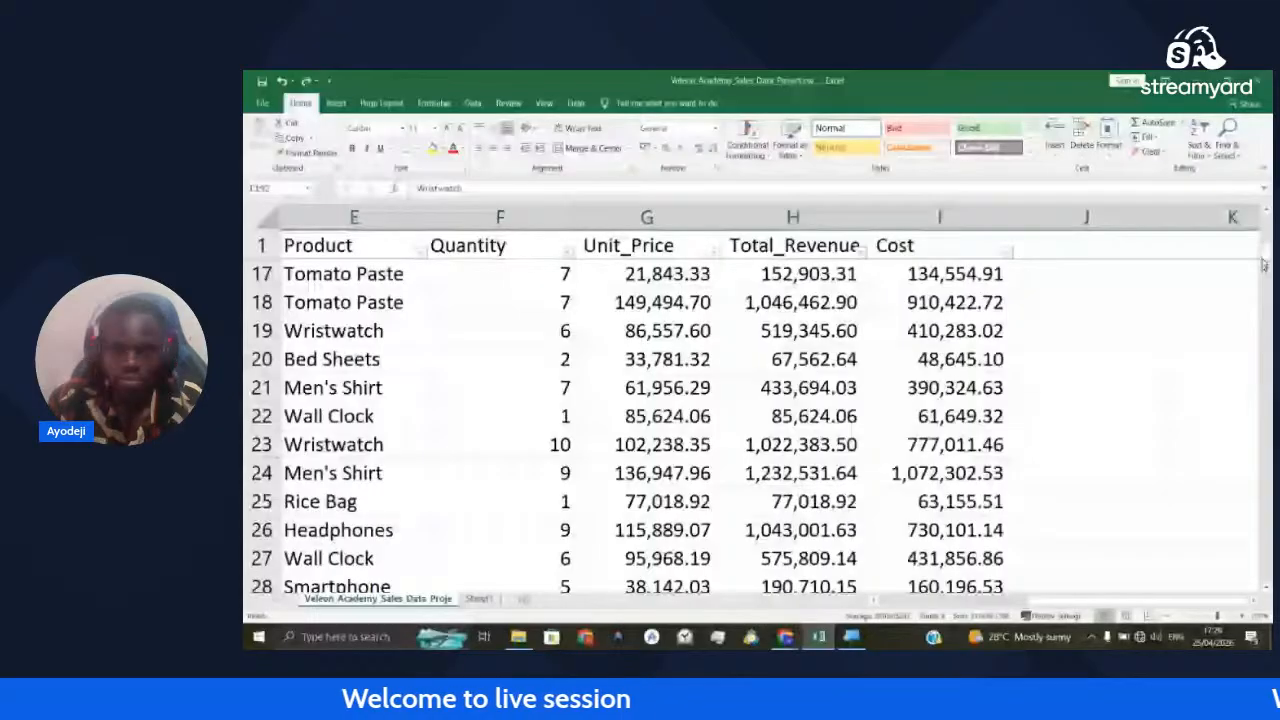
scroll(1263, 263, "up", 5)
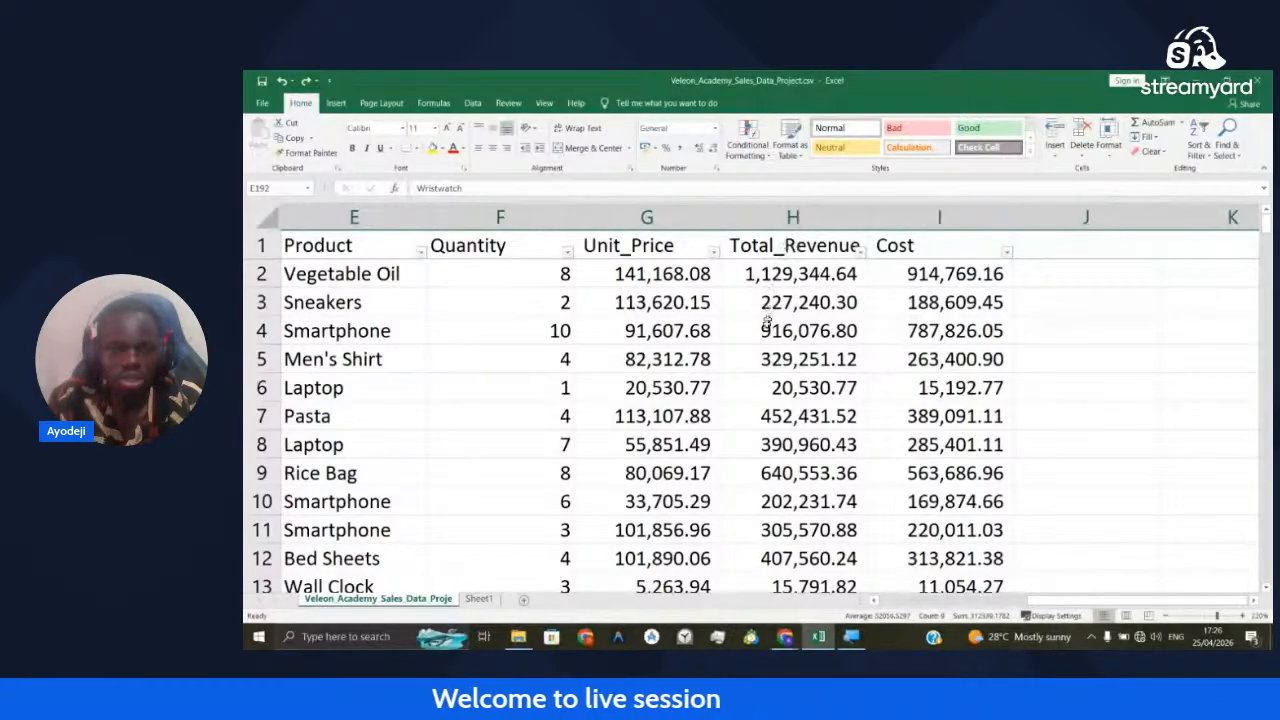
left_click(1074, 245)
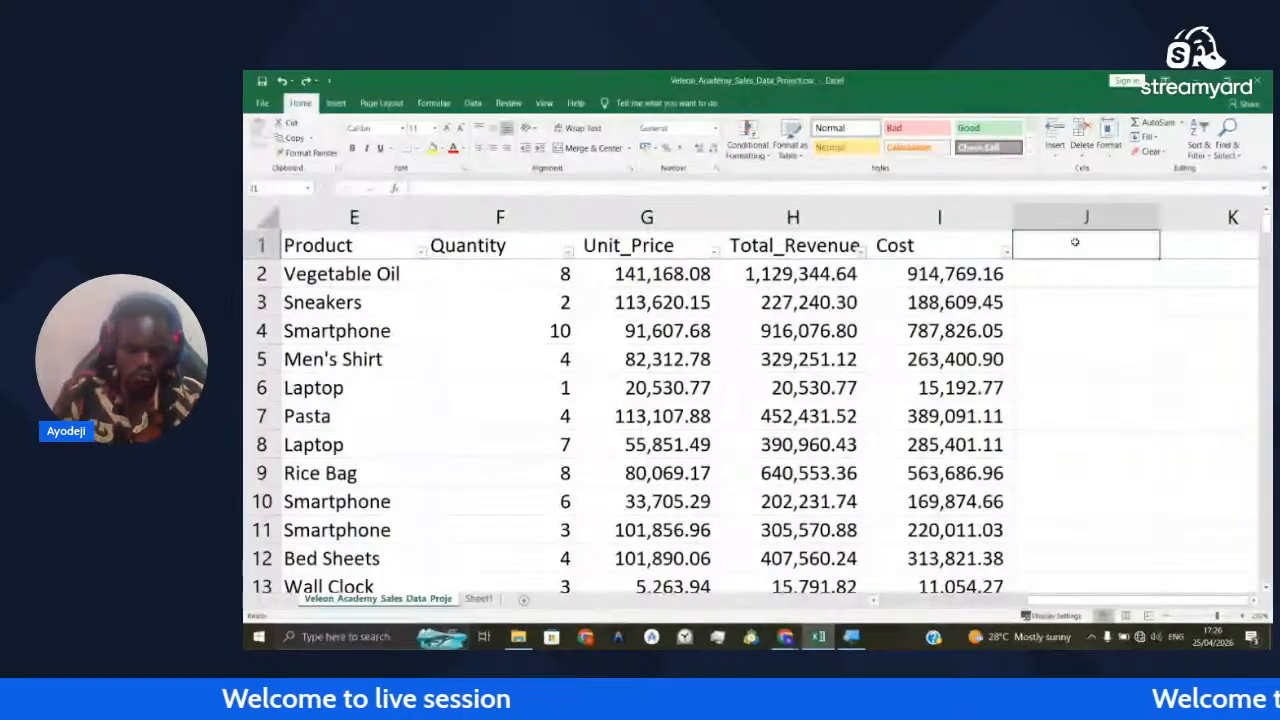
type("Profi")
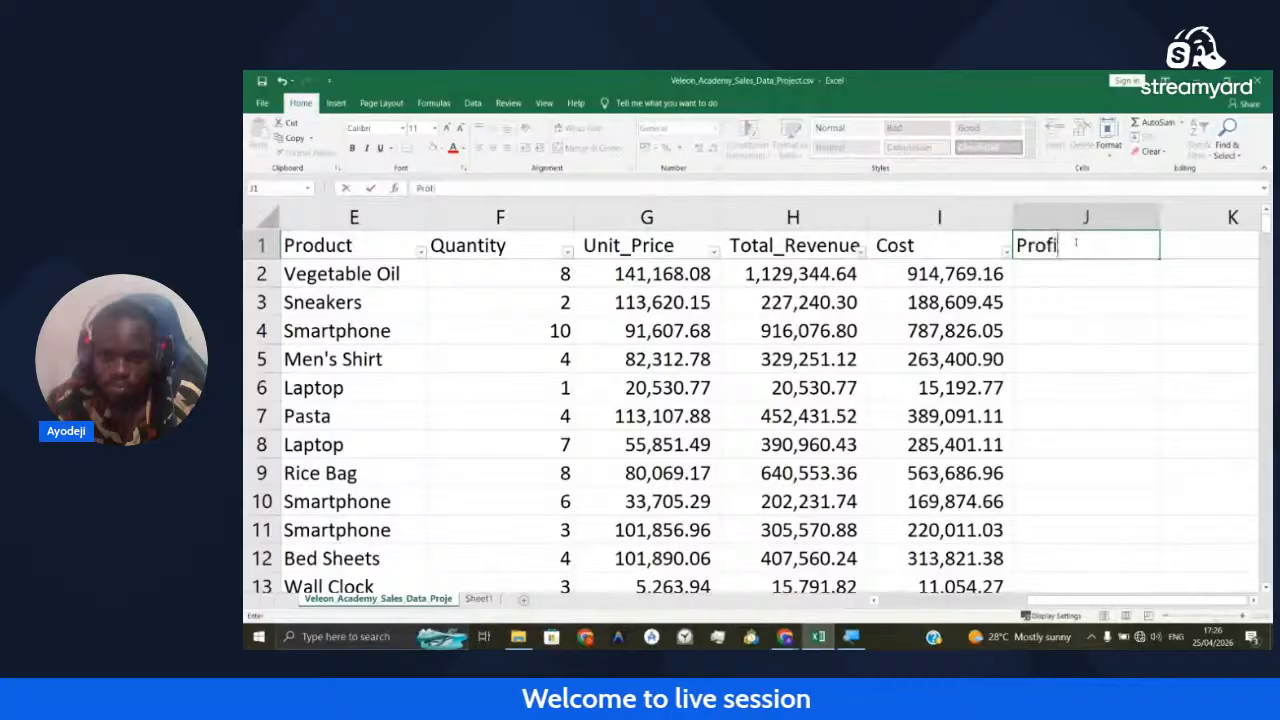
type("t")
key("Return")
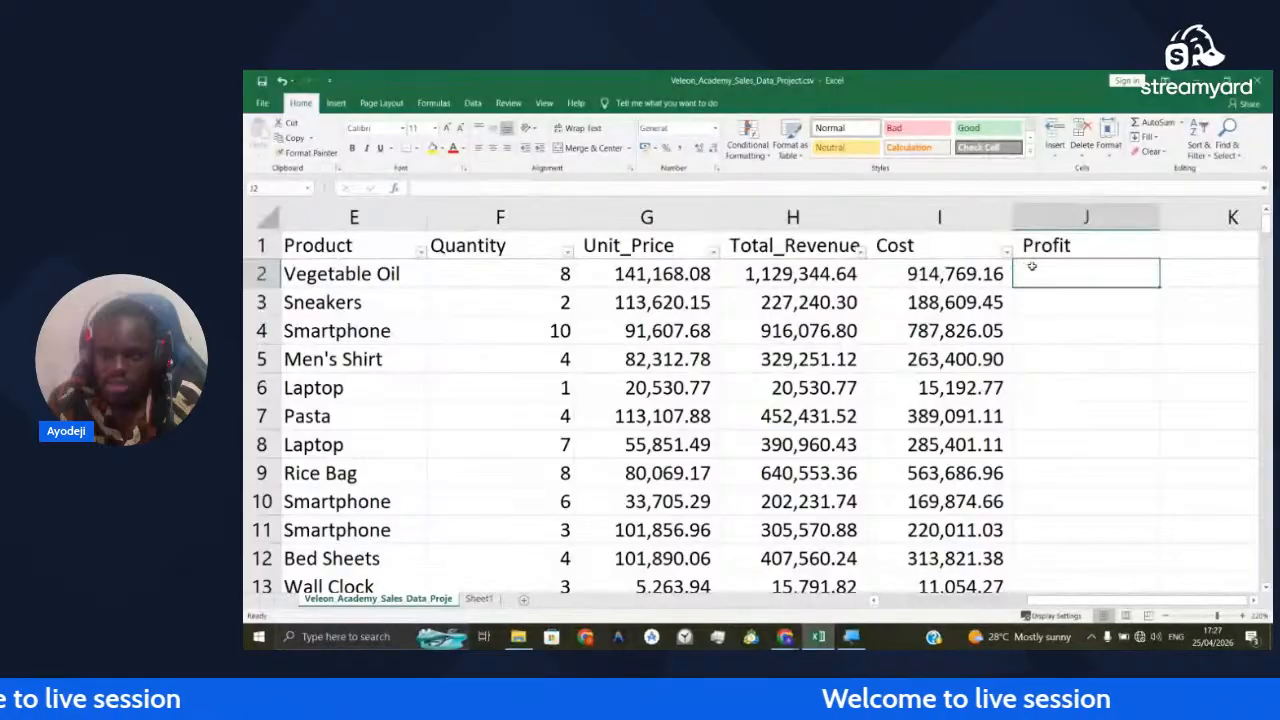
Calculate the first record's profit in J2 as Total_Revenue minus Cost with the formula =H2-I2
type("=")
left_click(862, 278)
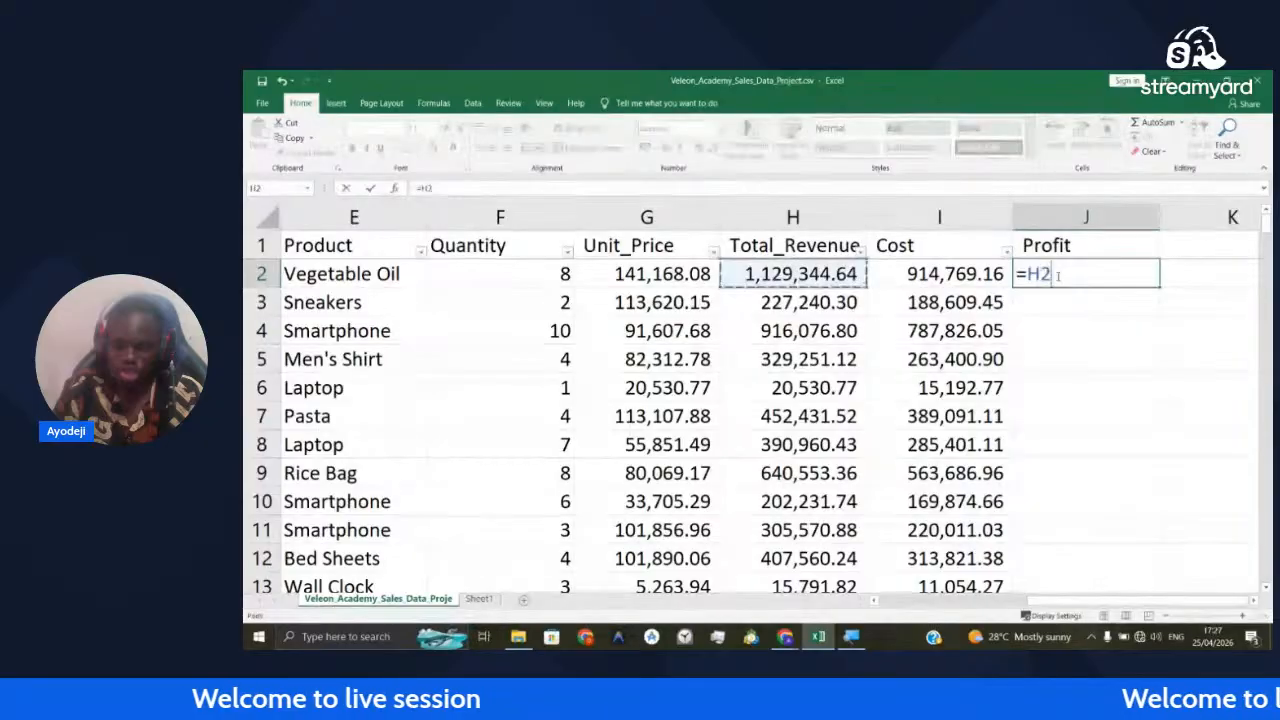
type("-")
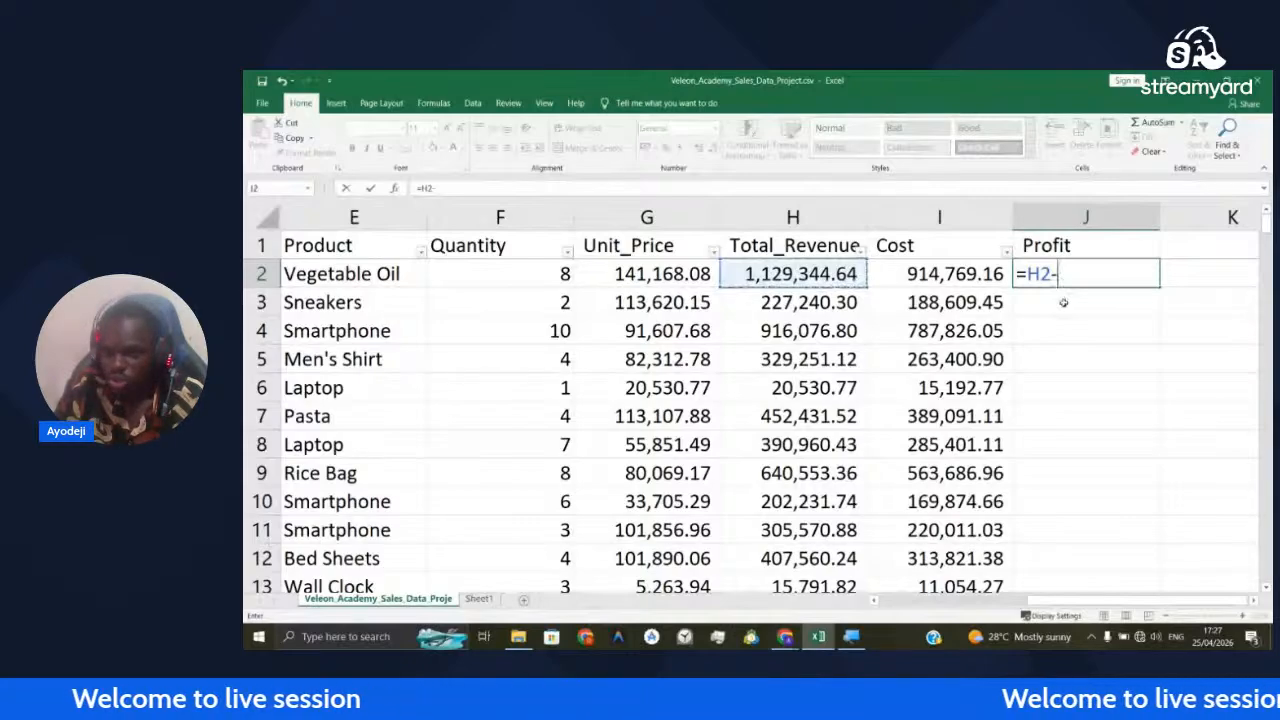
key("Left")
key("Return")
Fill the J2 profit formula down the whole Profit column and check the copied formulas
left_click(1100, 275)
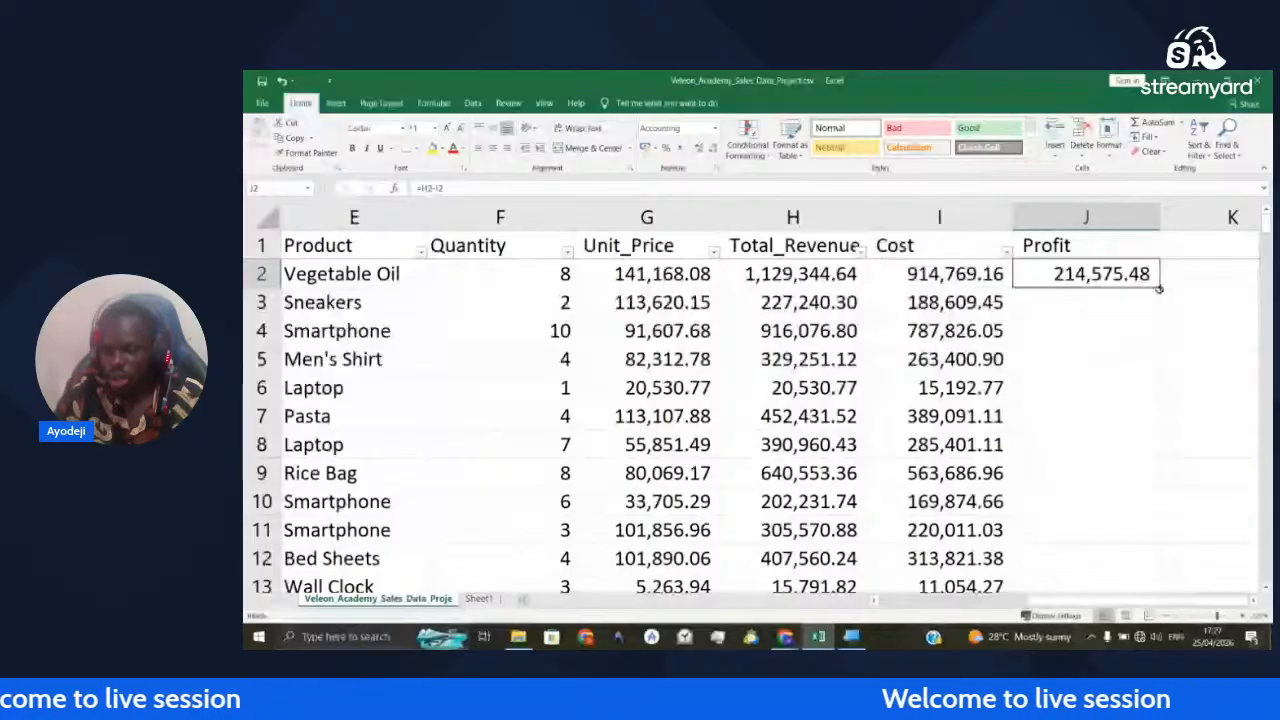
double_click(1158, 288)
left_click(1107, 305)
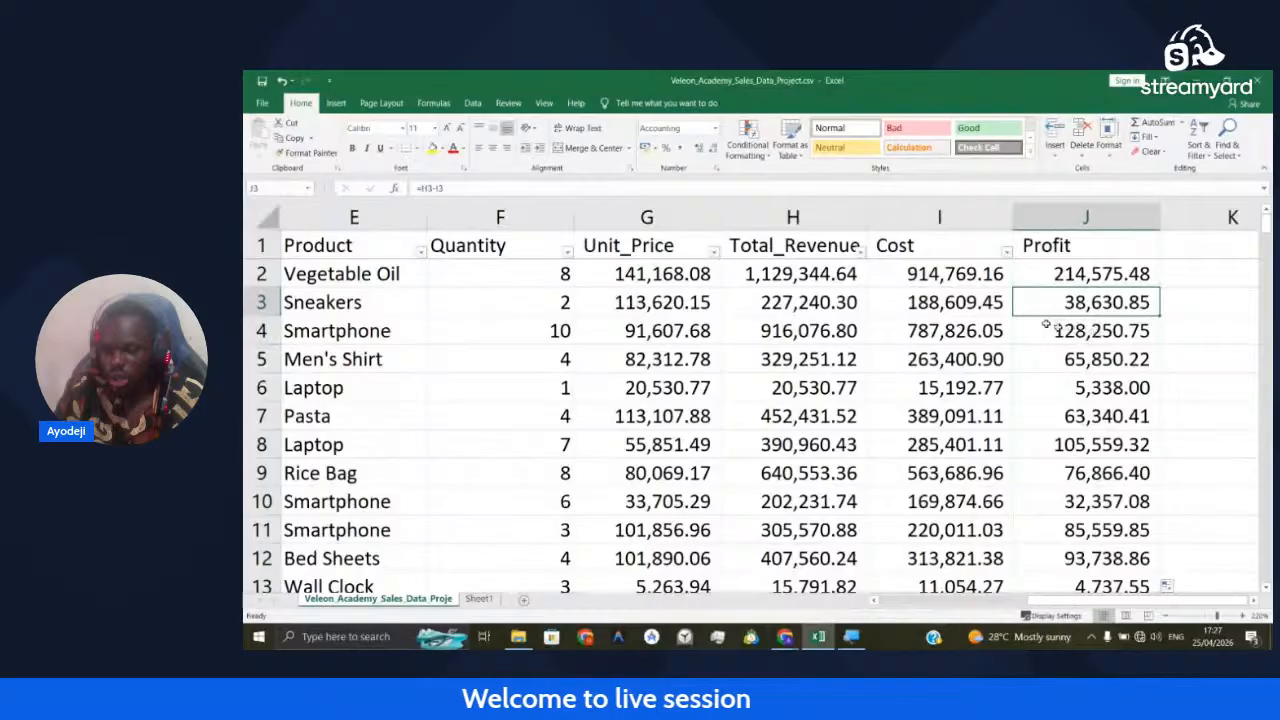
scroll(1046, 323, "down", 4)
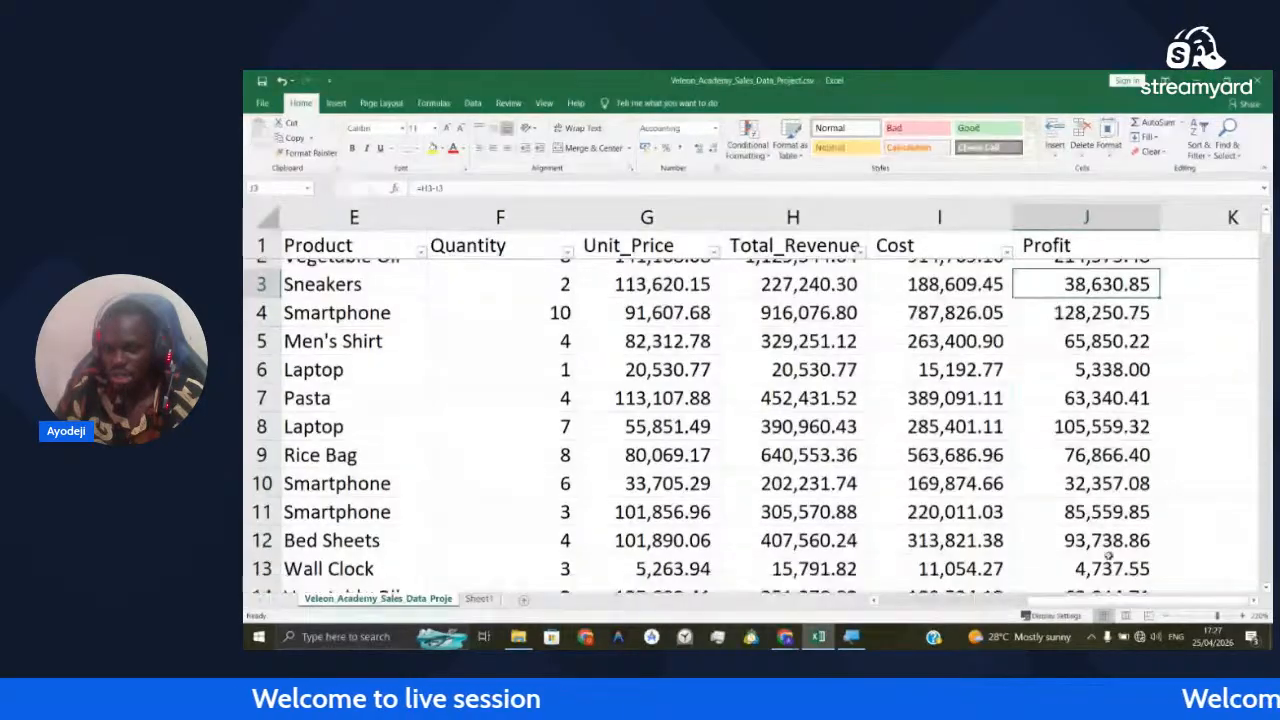
scroll(1107, 537, "down", 4)
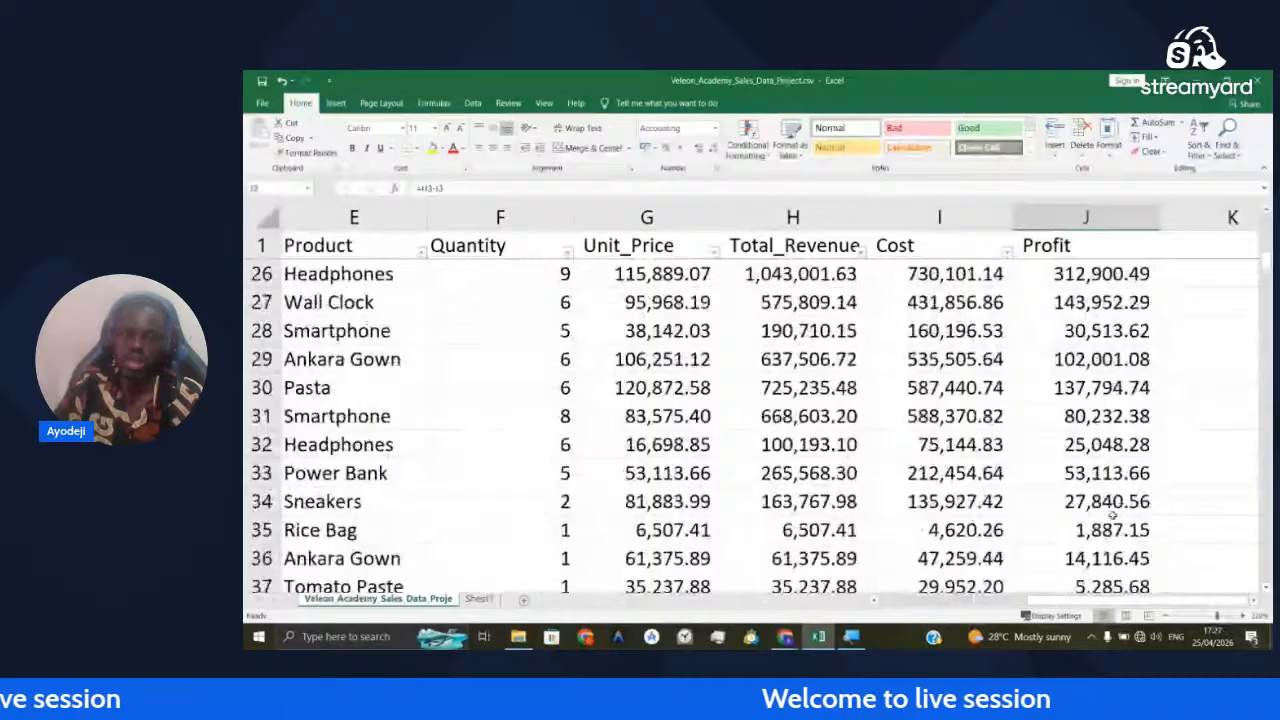
scroll(488, 379, "up", 8)
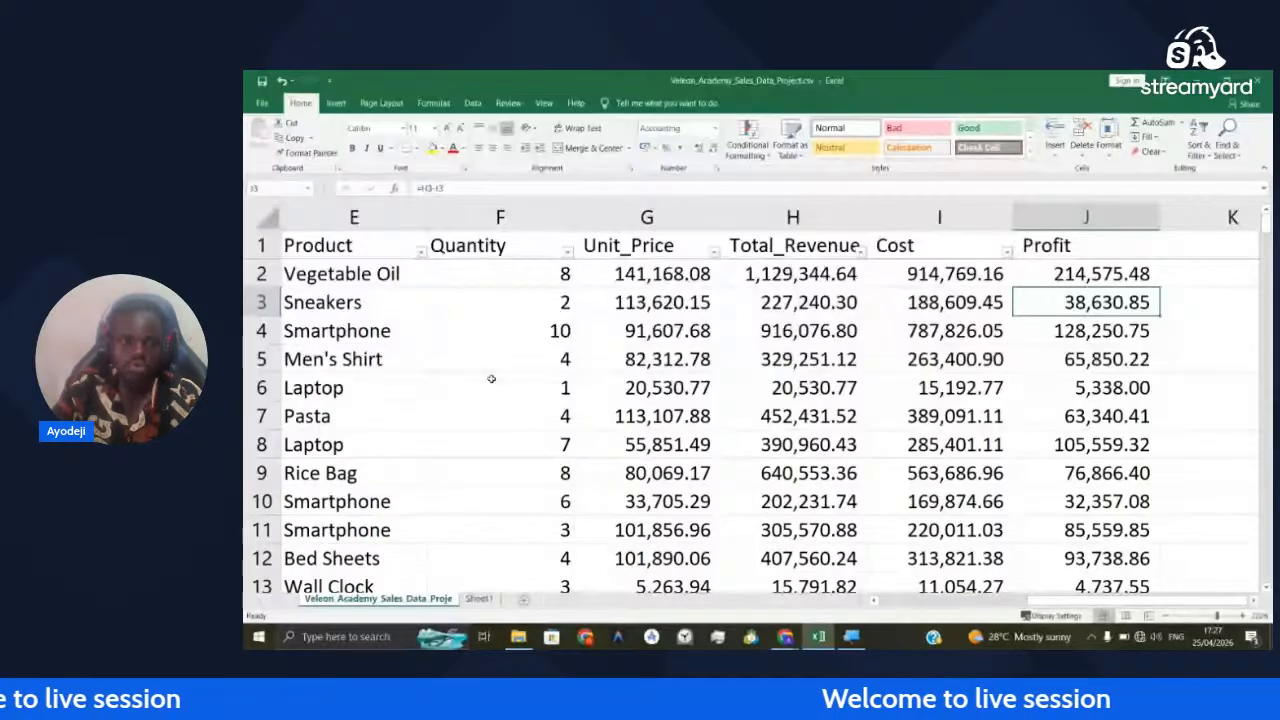
Create a PivotTable from the full sales dataset on a new worksheet
left_click(780, 388)
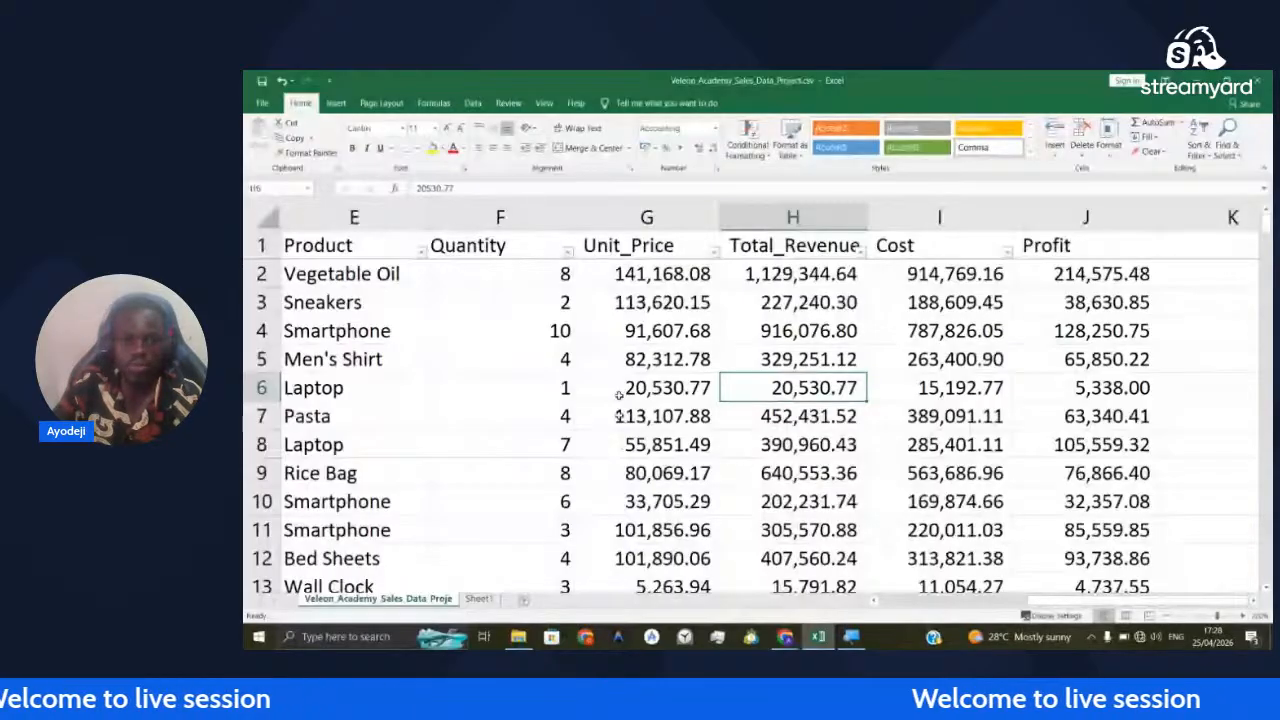
left_click(619, 396)
left_click(336, 103)
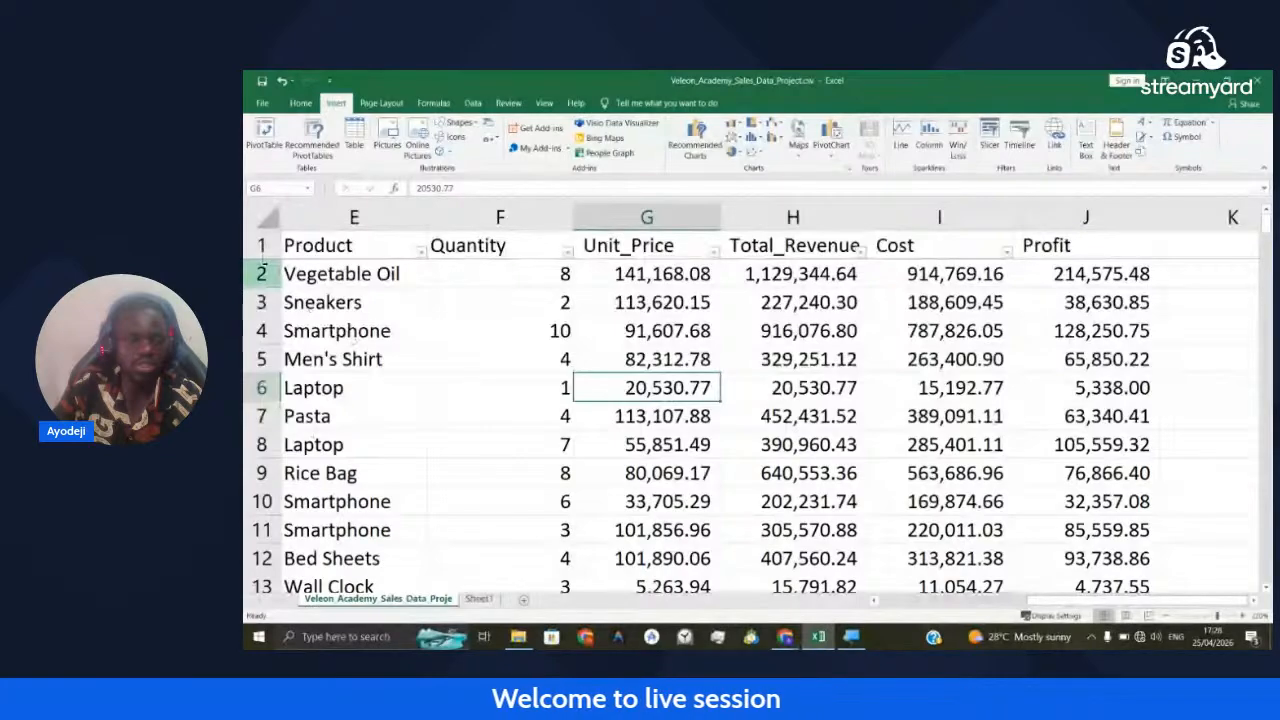
left_click(264, 135)
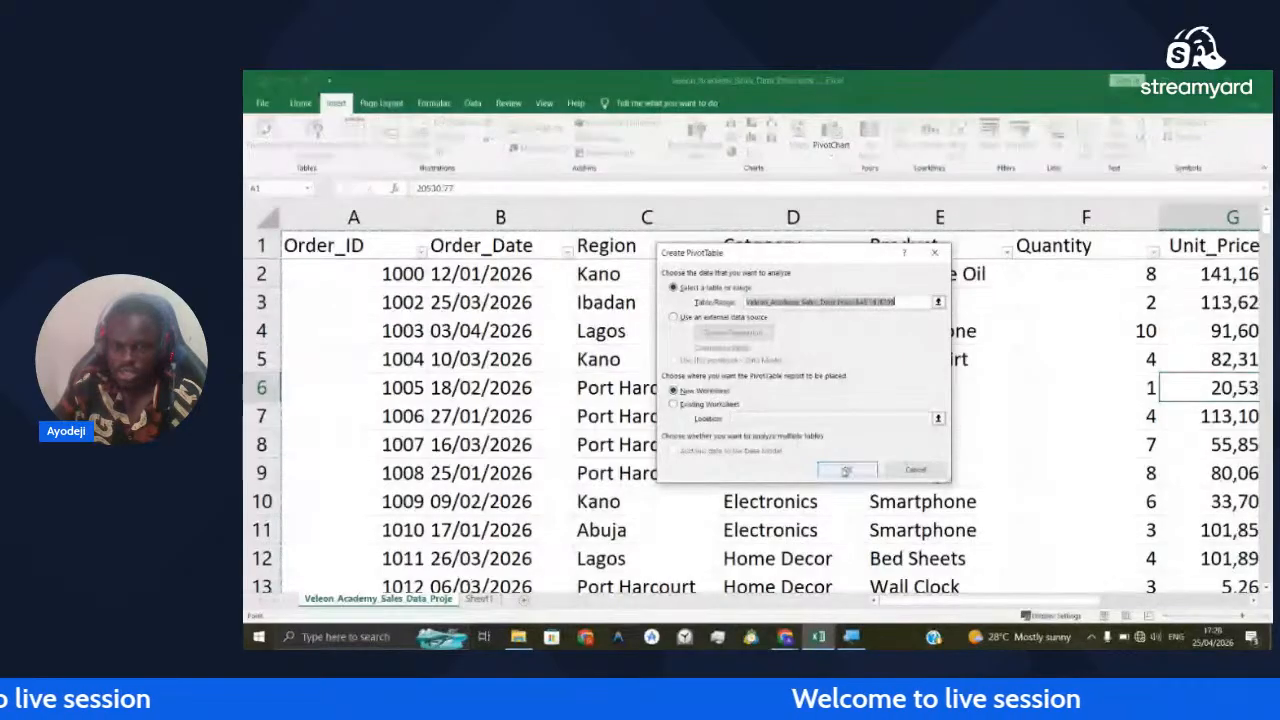
left_click(846, 470)
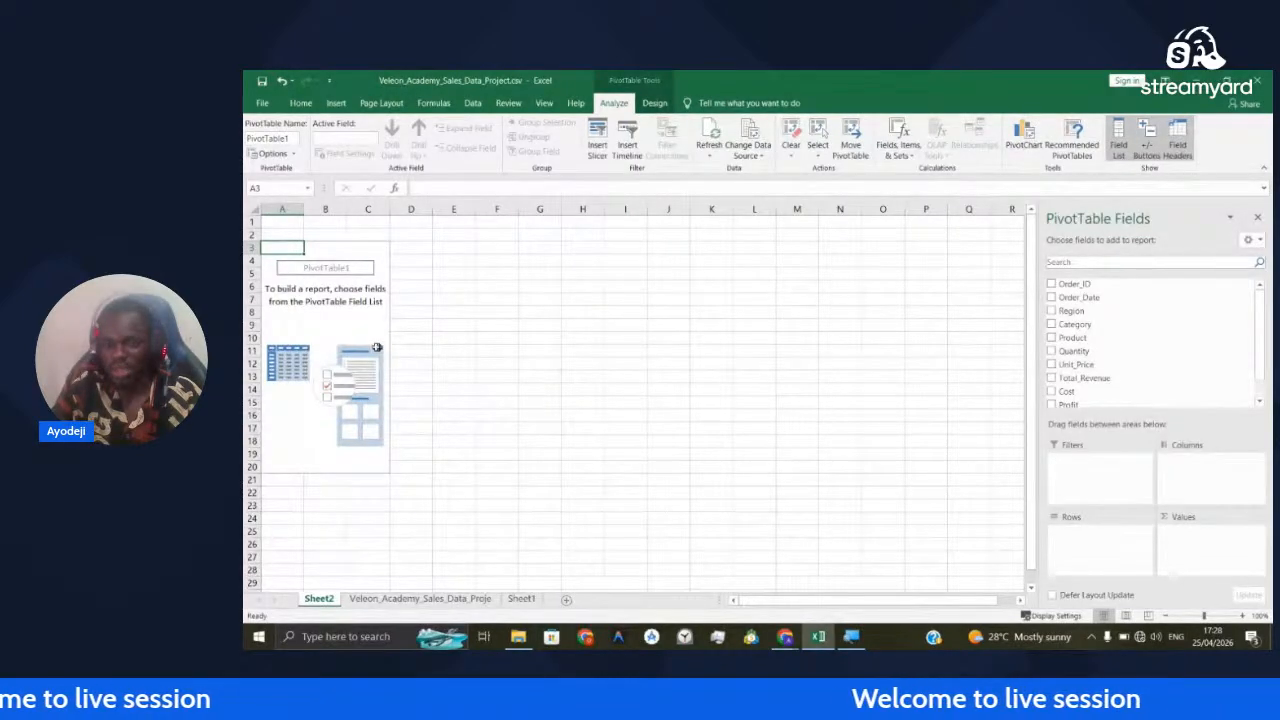
Add the Profit and Total_Revenue fields to the PivotTable's values as sums
scroll(1110, 366, "down", 1)
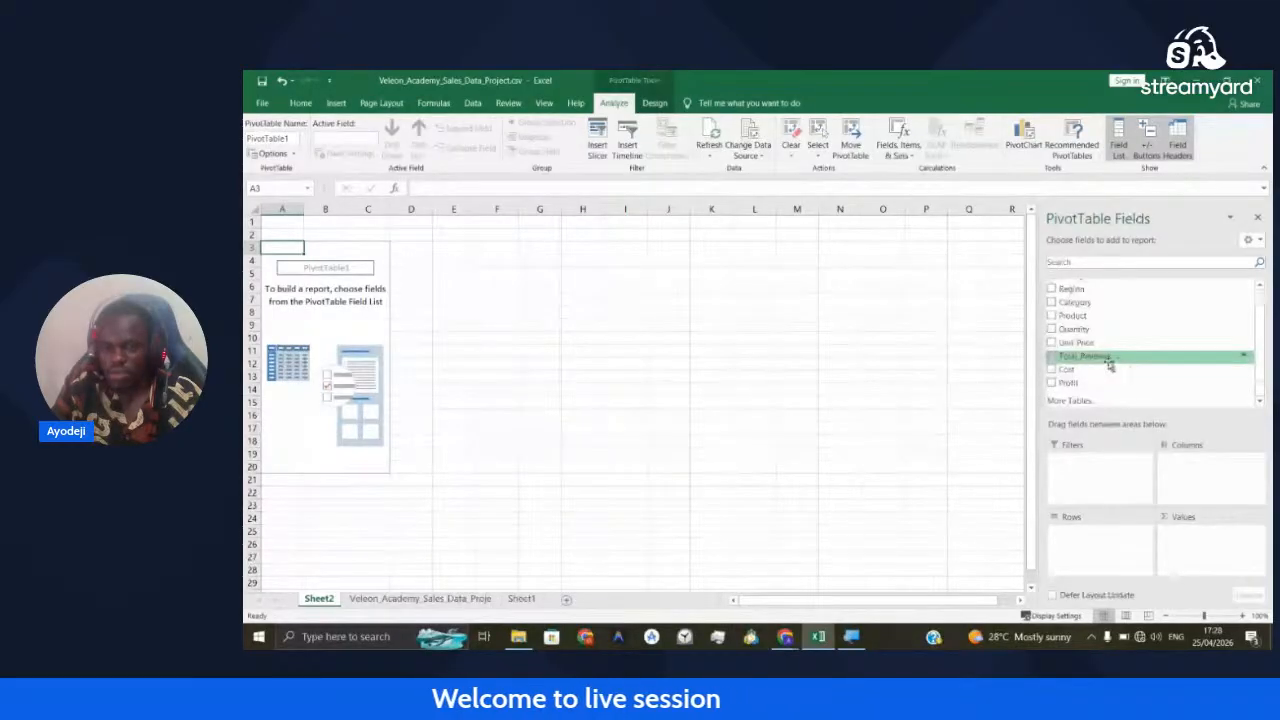
left_click_drag(1068, 382, 1190, 548)
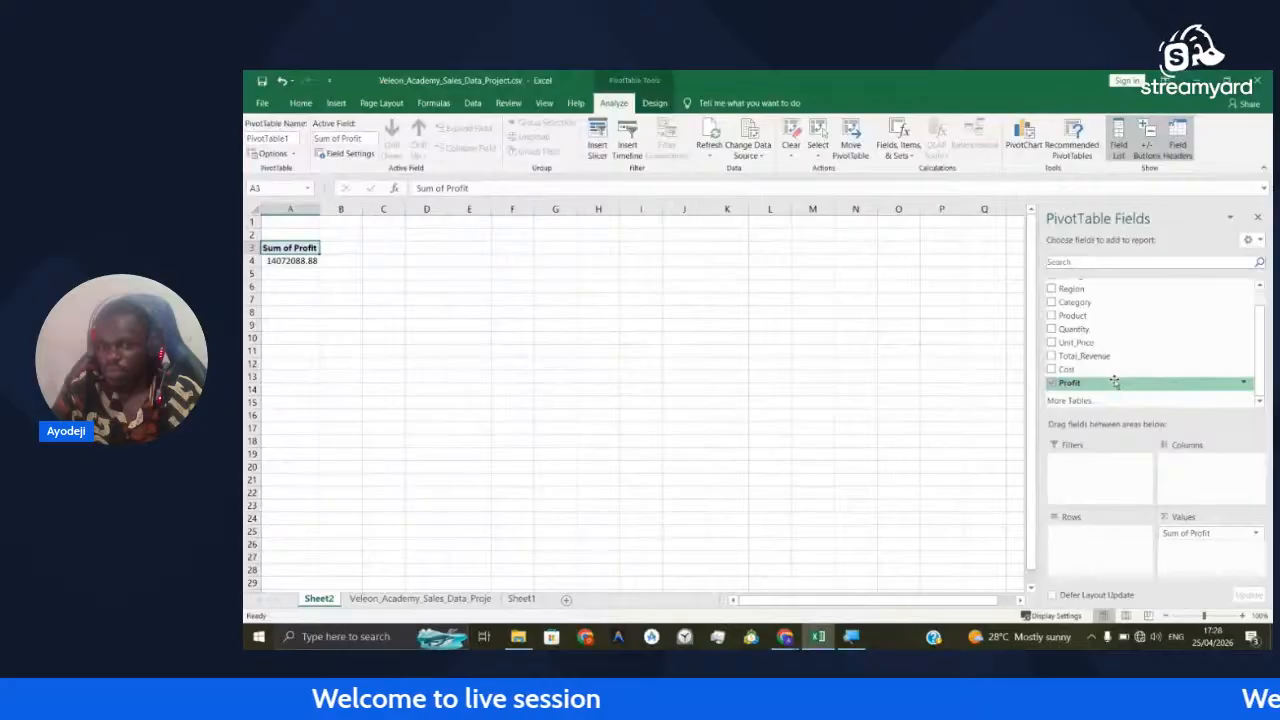
left_click_drag(1084, 356, 1215, 545)
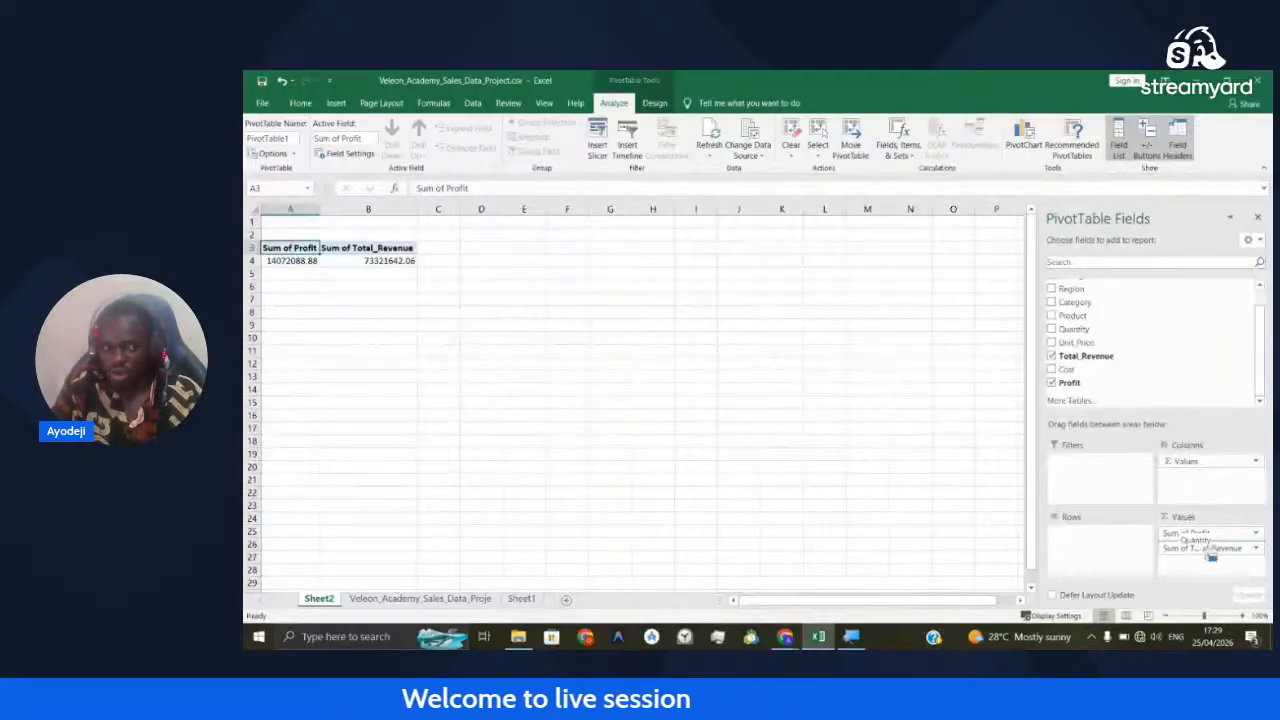
Add the Quantity field to the pivot table's values
left_click_drag(1210, 556, 1210, 556)
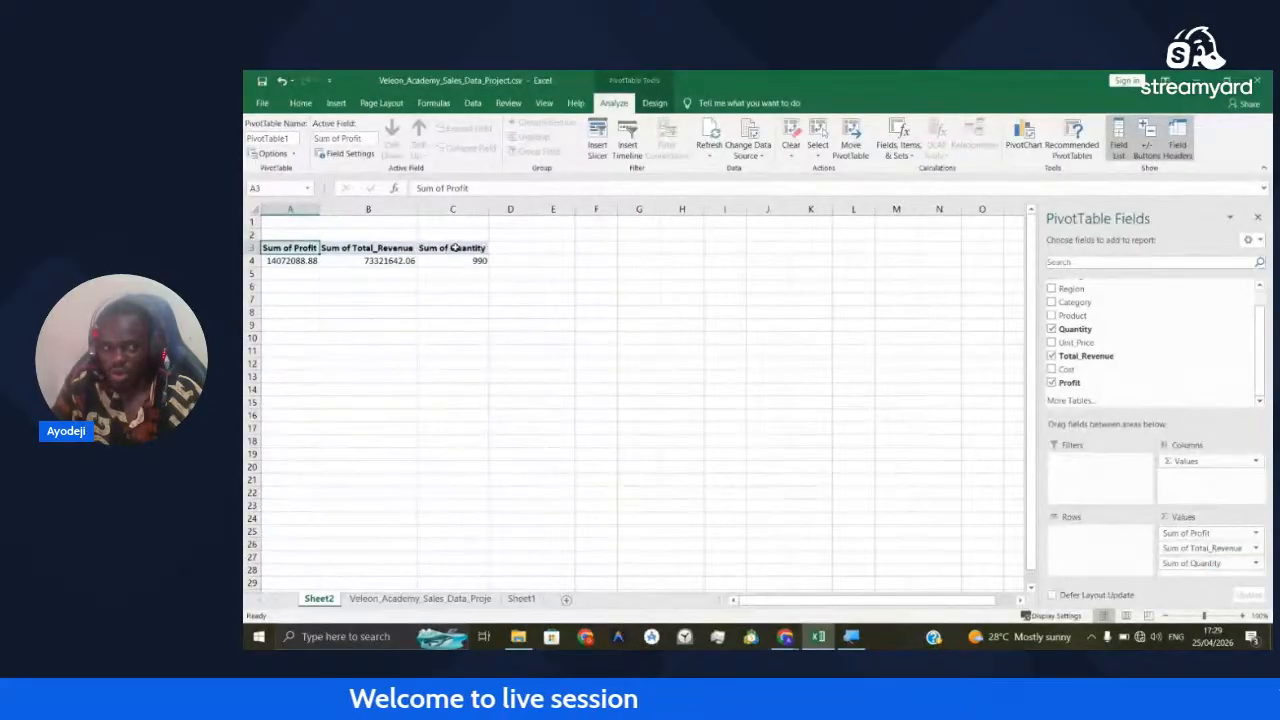
left_click(376, 262)
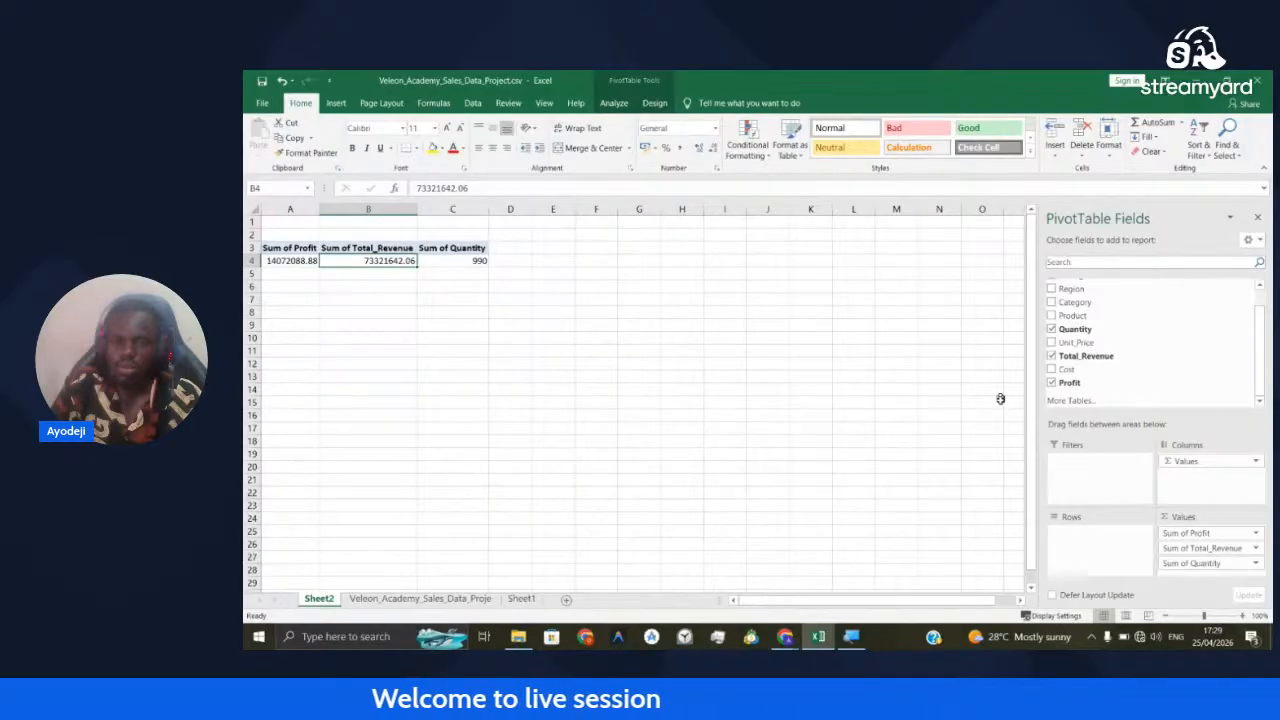
Rename the pivot table sheet Sheet2 as Analyze
scroll(1000, 399, "up", 2)
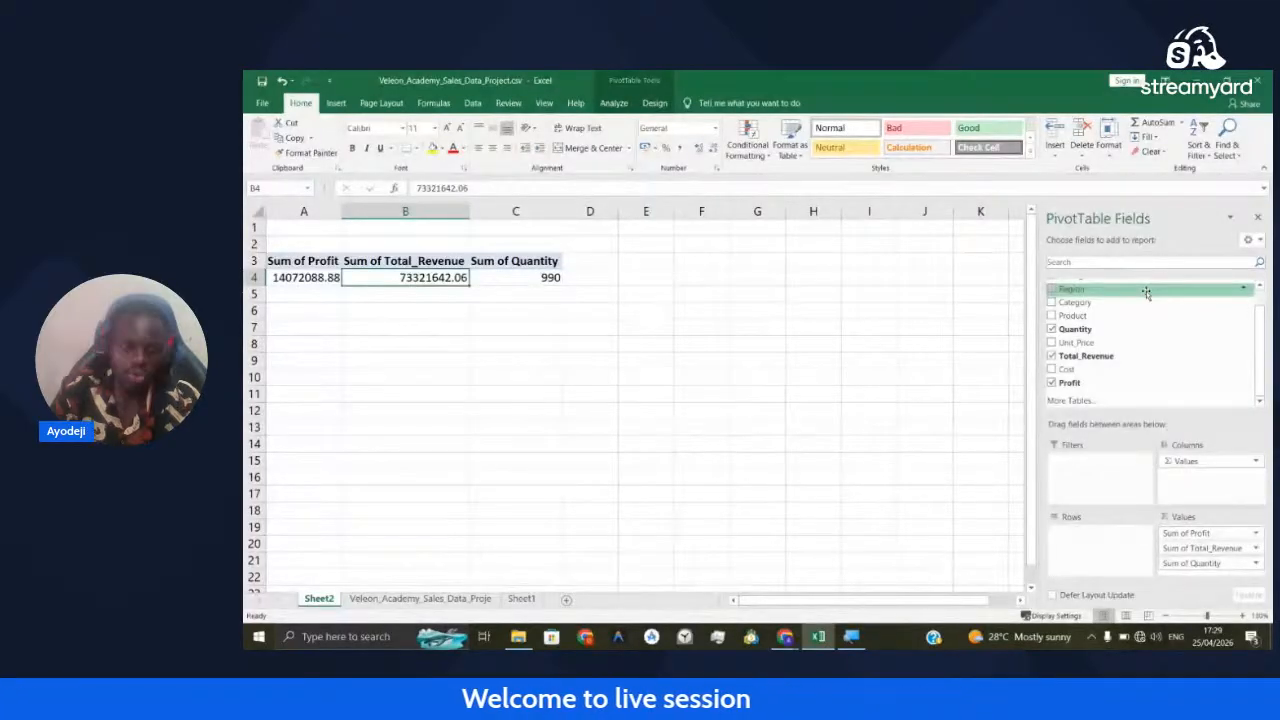
double_click(322, 600)
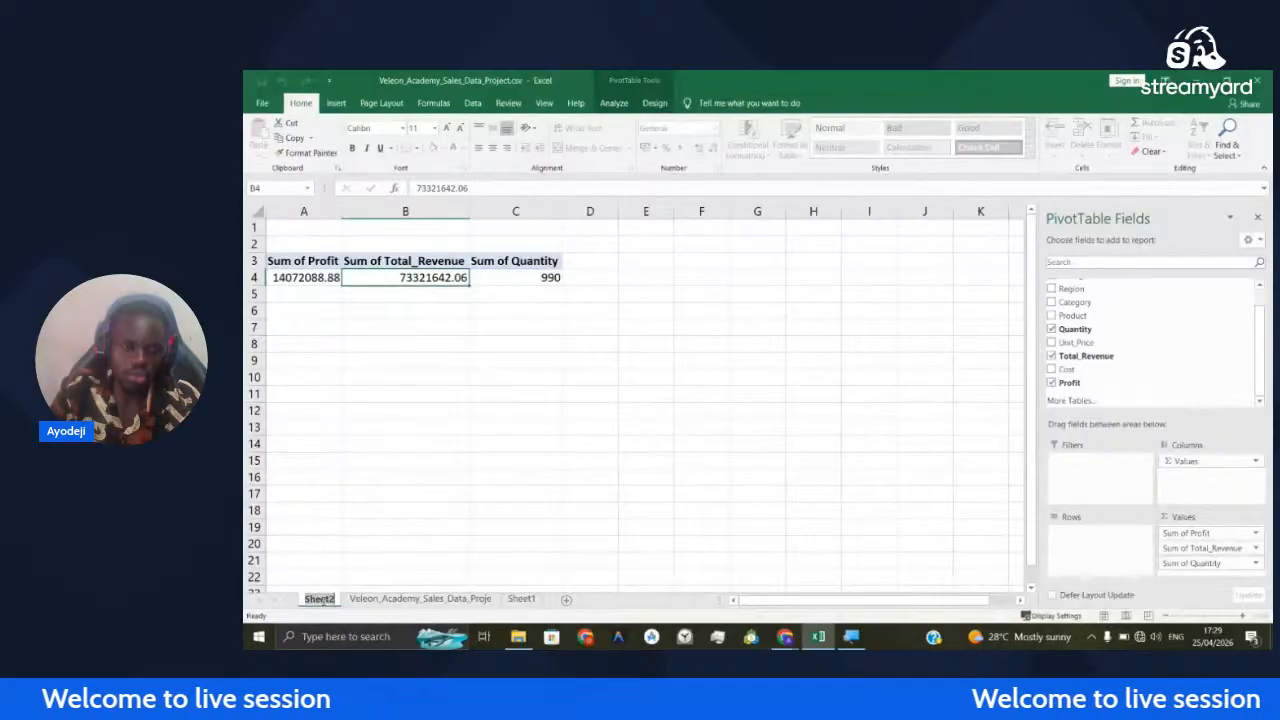
type("Analyze")
key("Return")
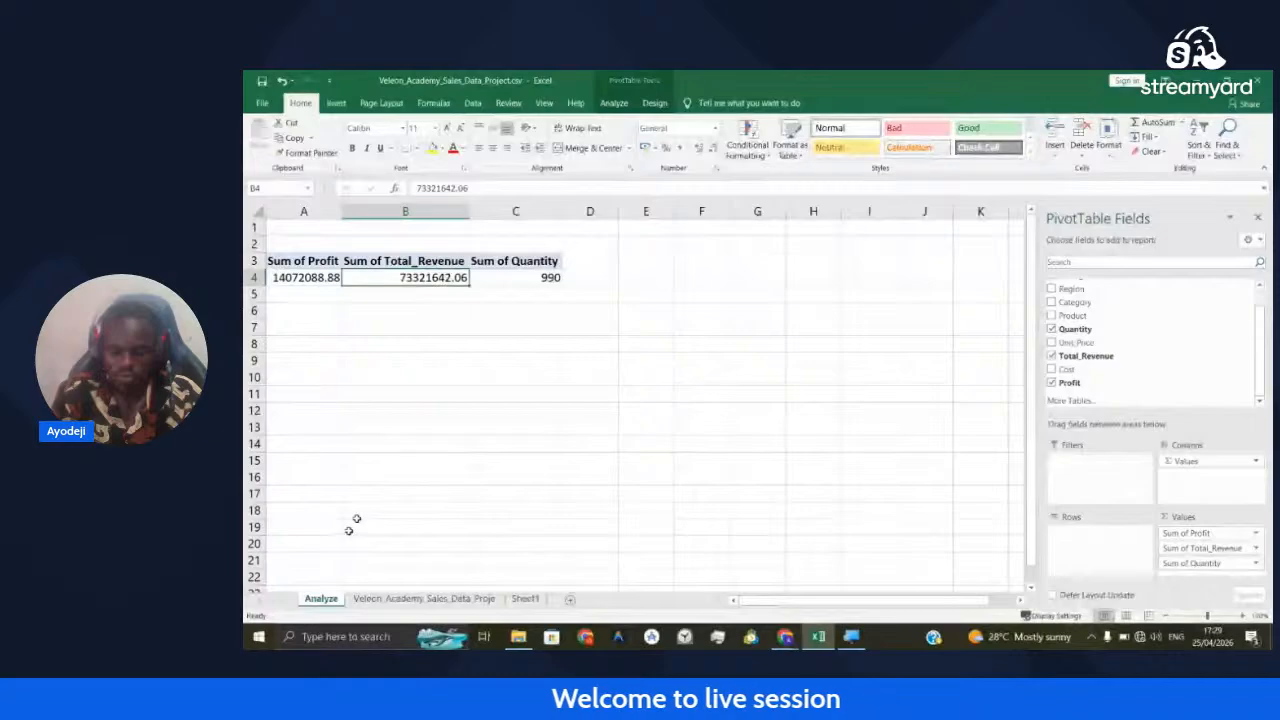
Examine the profit formula in cell J2 of the sales data sheet, then return to the Analyze sheet
key("ctrl+Page_Down")
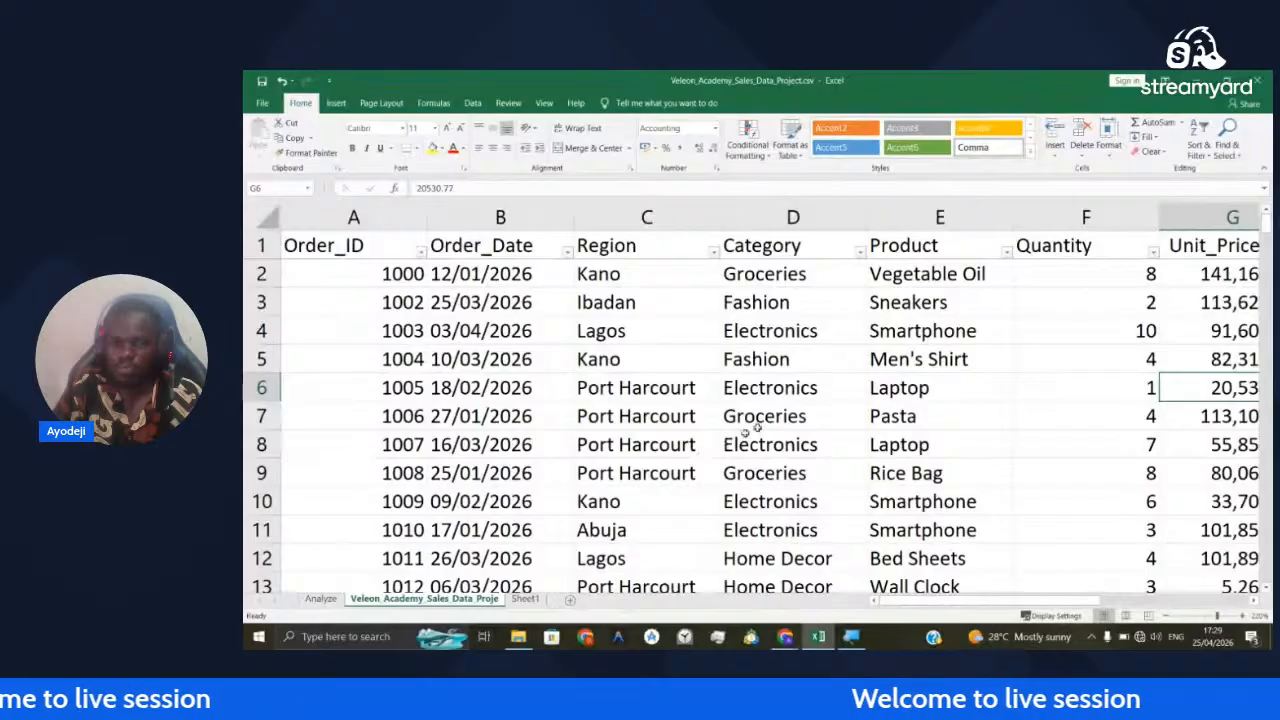
scroll(745, 433, "down", 6)
scroll(995, 241, "up", 2)
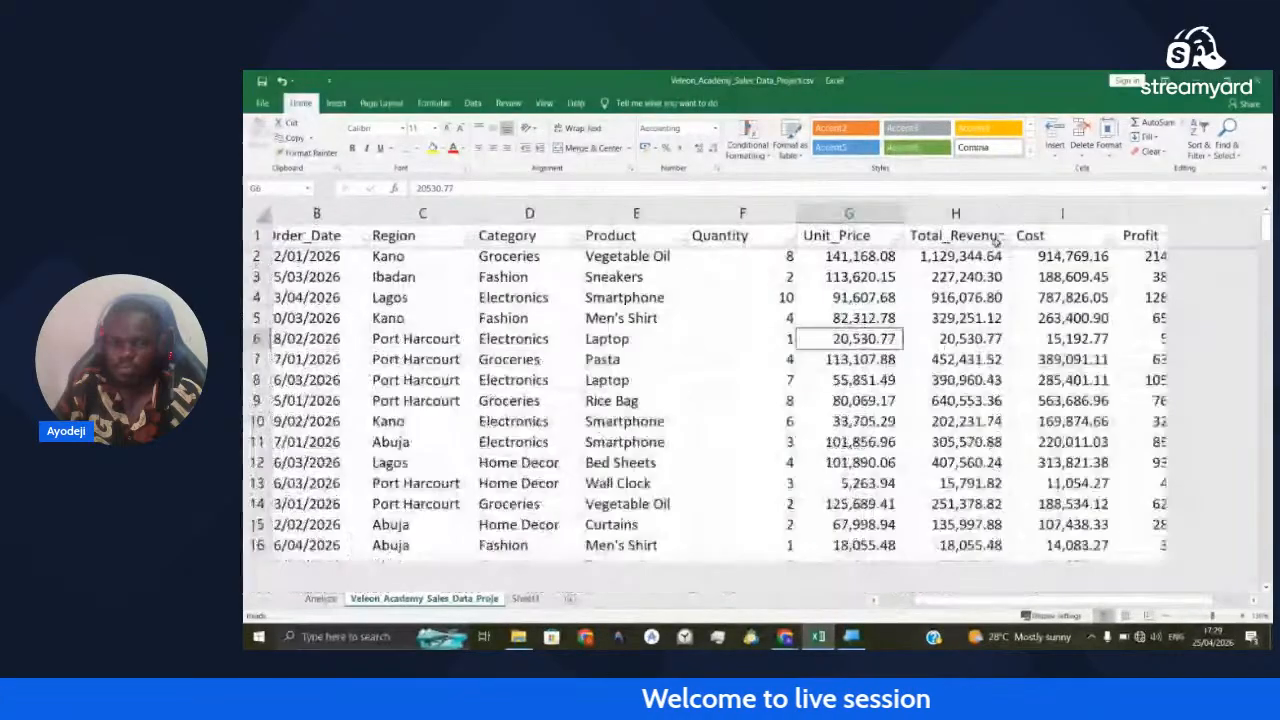
scroll(1137, 297, "up", 2)
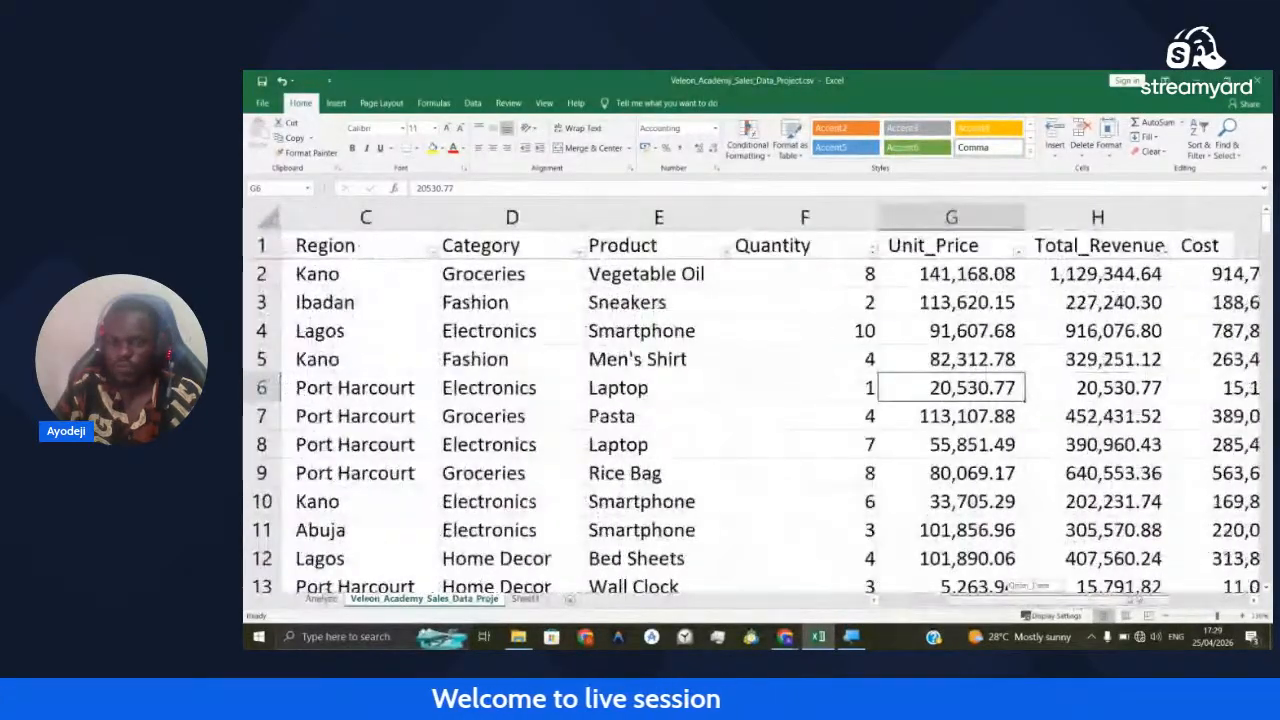
left_click_drag(1136, 600, 1198, 600)
double_click(1090, 274)
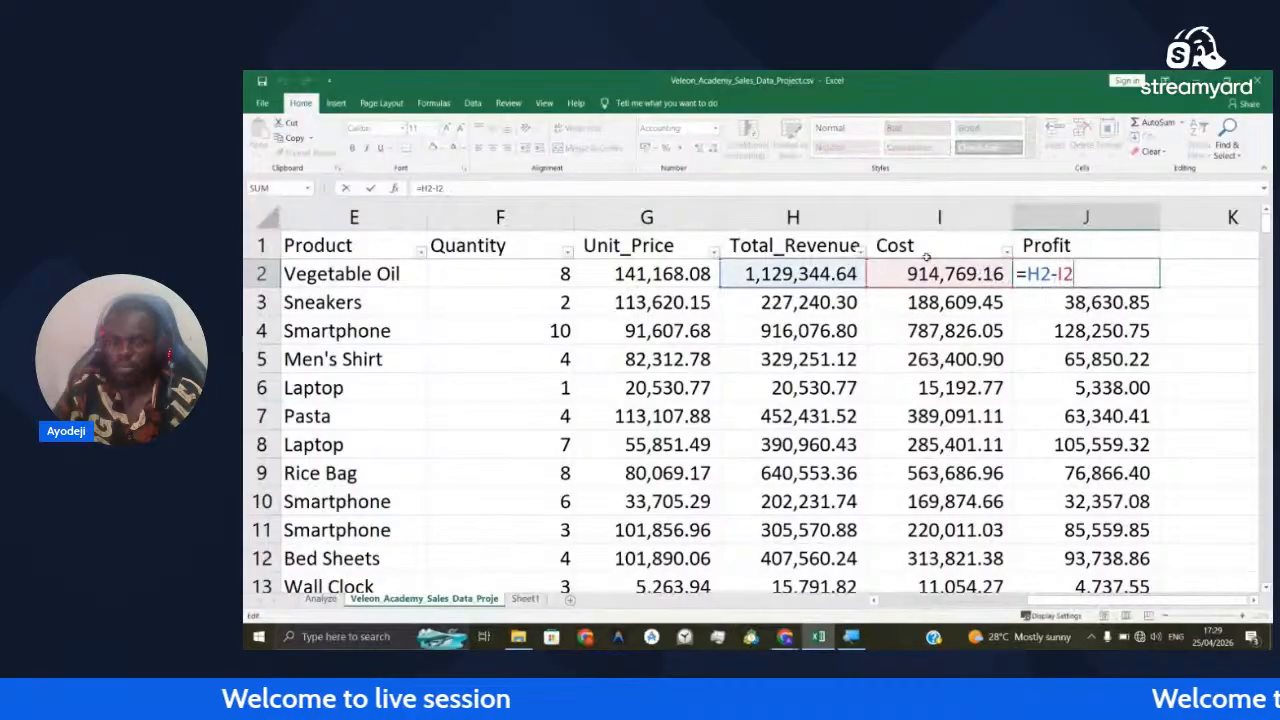
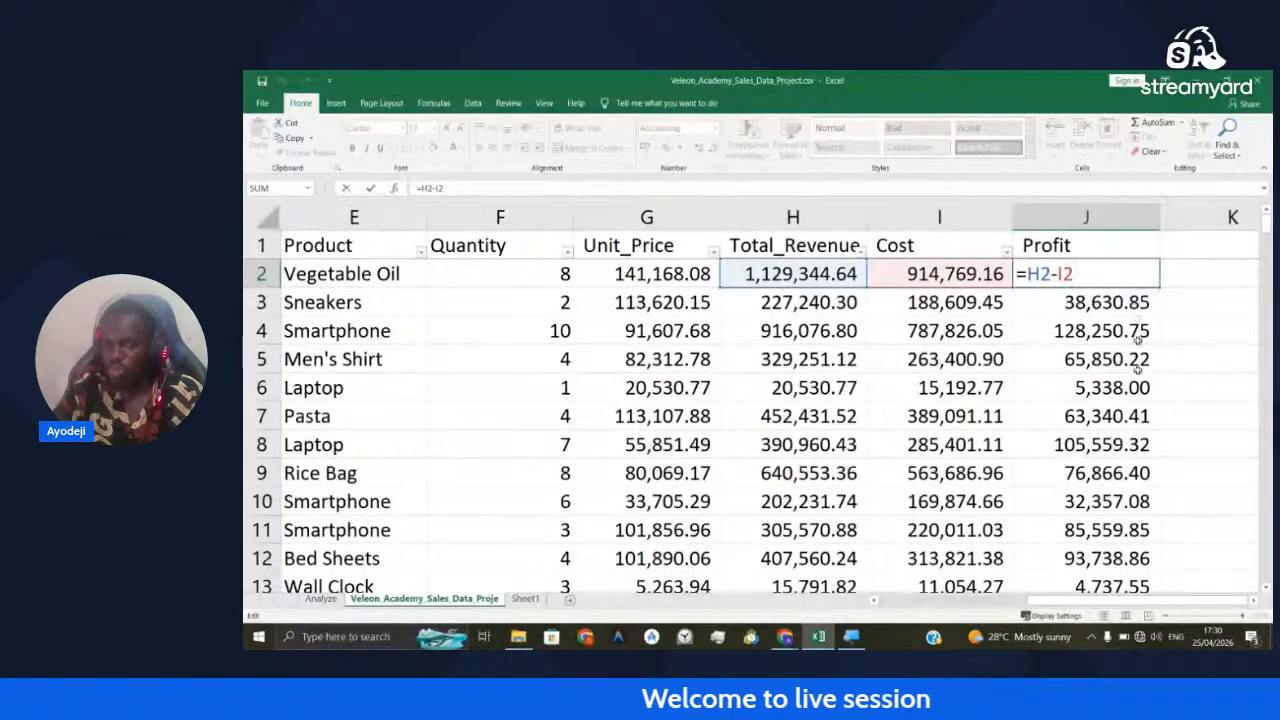
left_click(1217, 340)
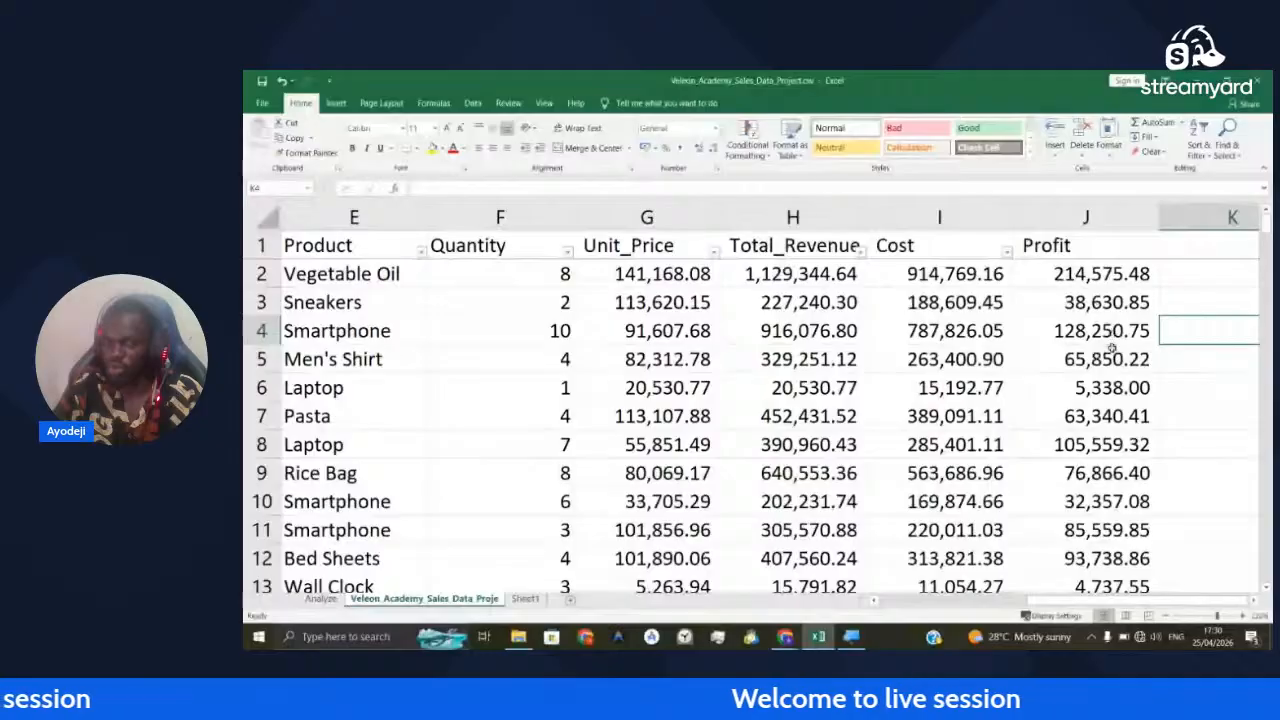
key("ctrl+Page_Up")
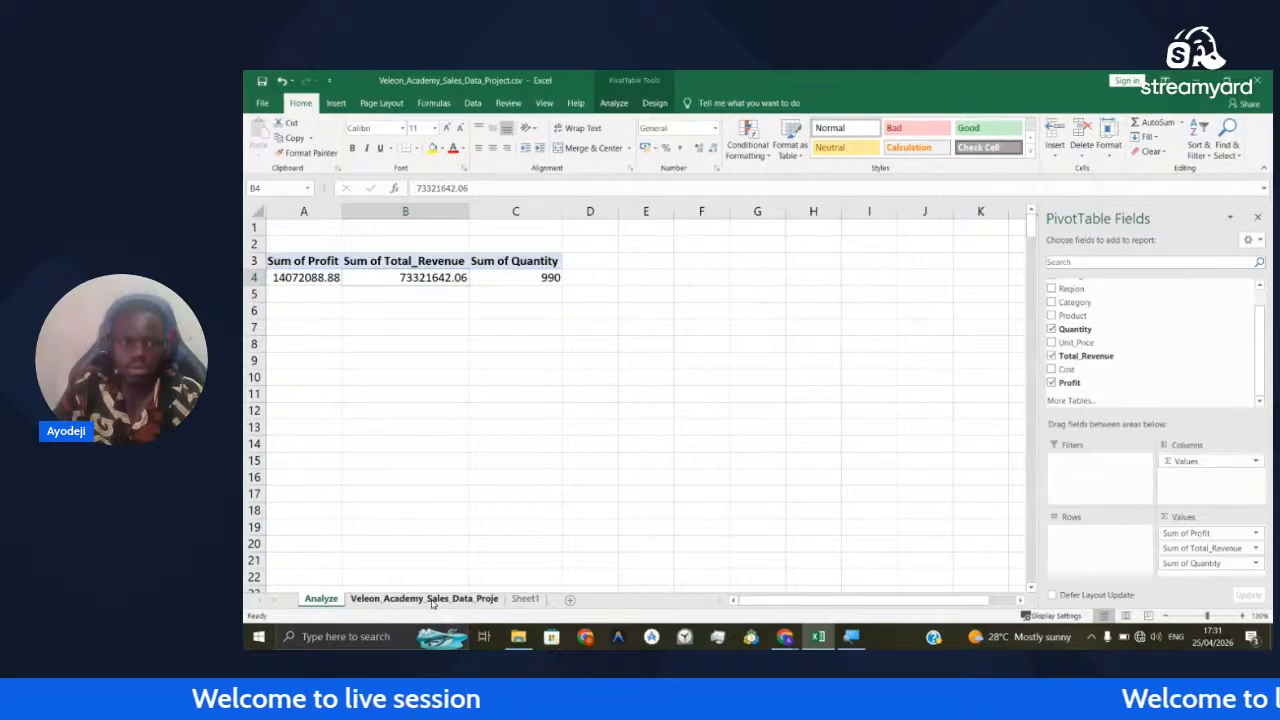
Format the header row of the sales data sheet in bold with a blue fill
left_click(432, 600)
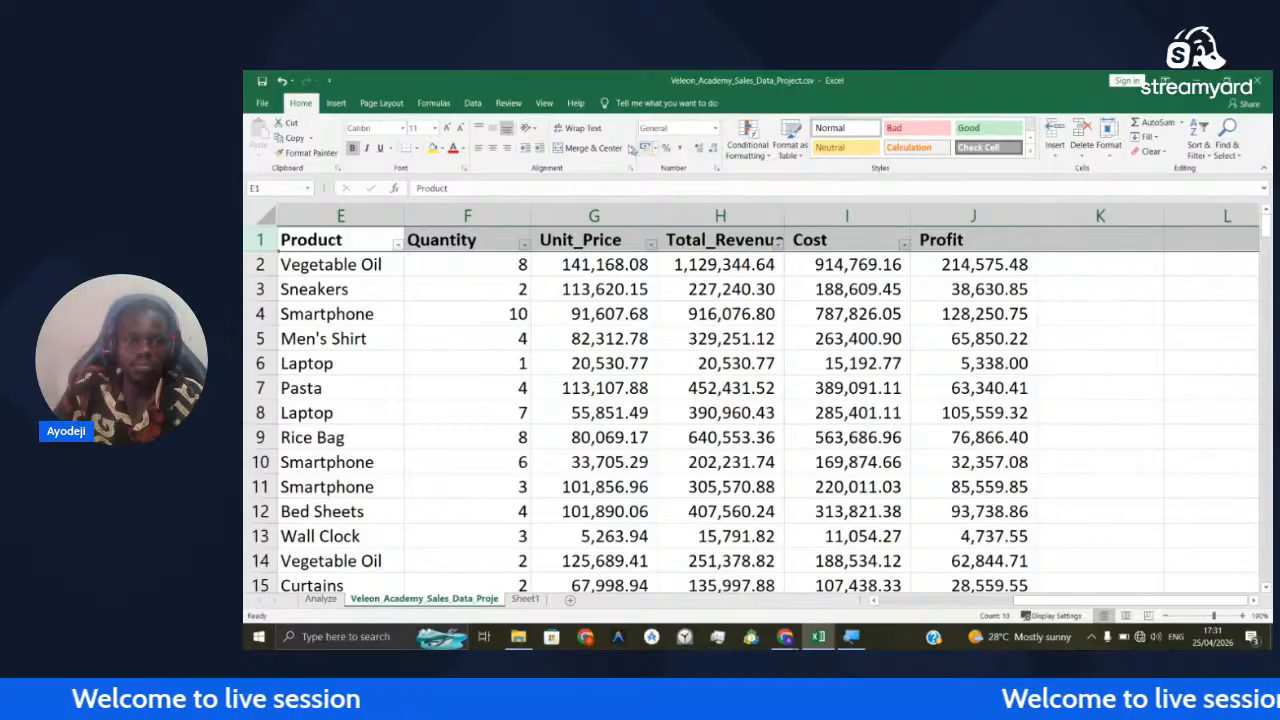
left_click(1100, 338)
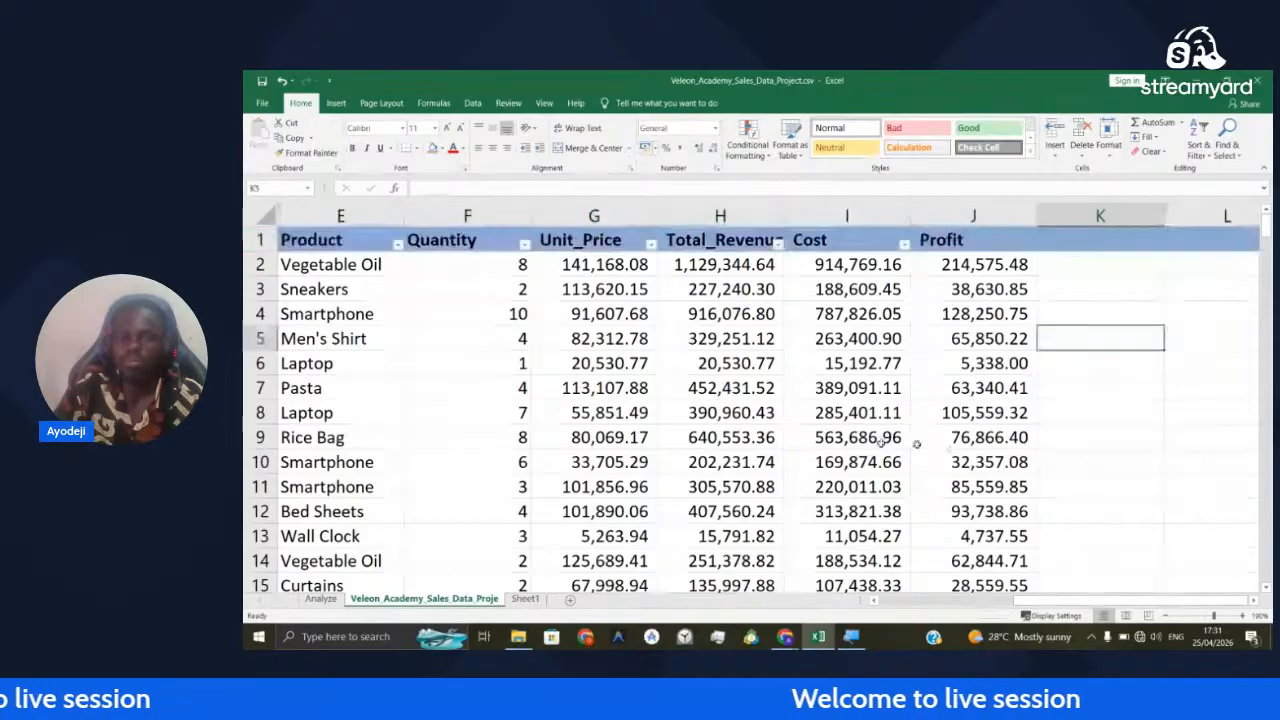
left_click(917, 441)
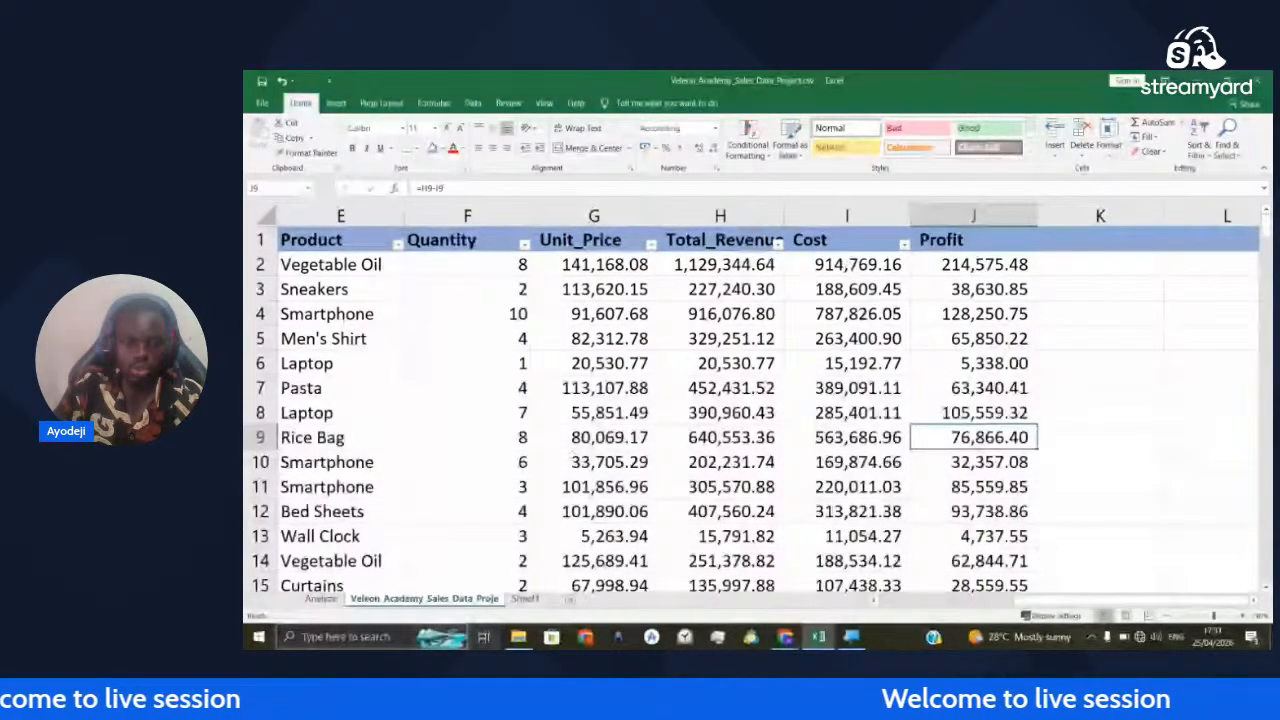
Hide Sheet1 and go back to the Analyze sheet
right_click(524, 598)
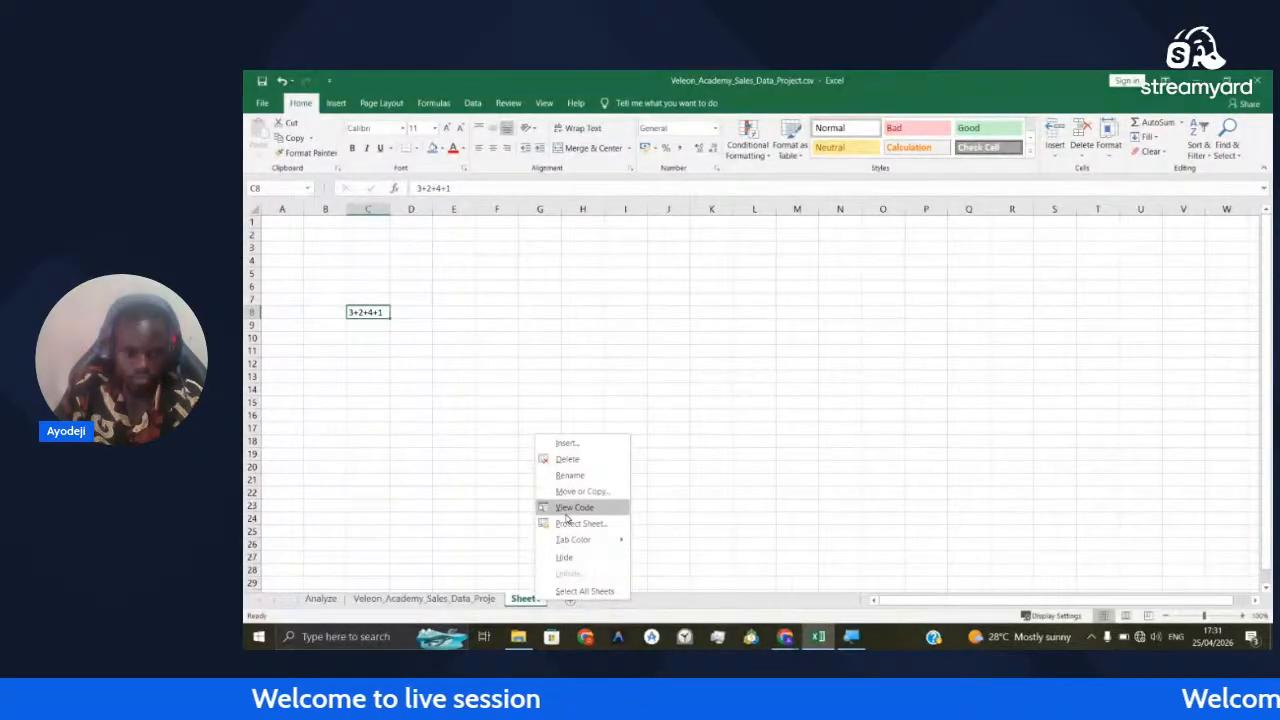
left_click(564, 557)
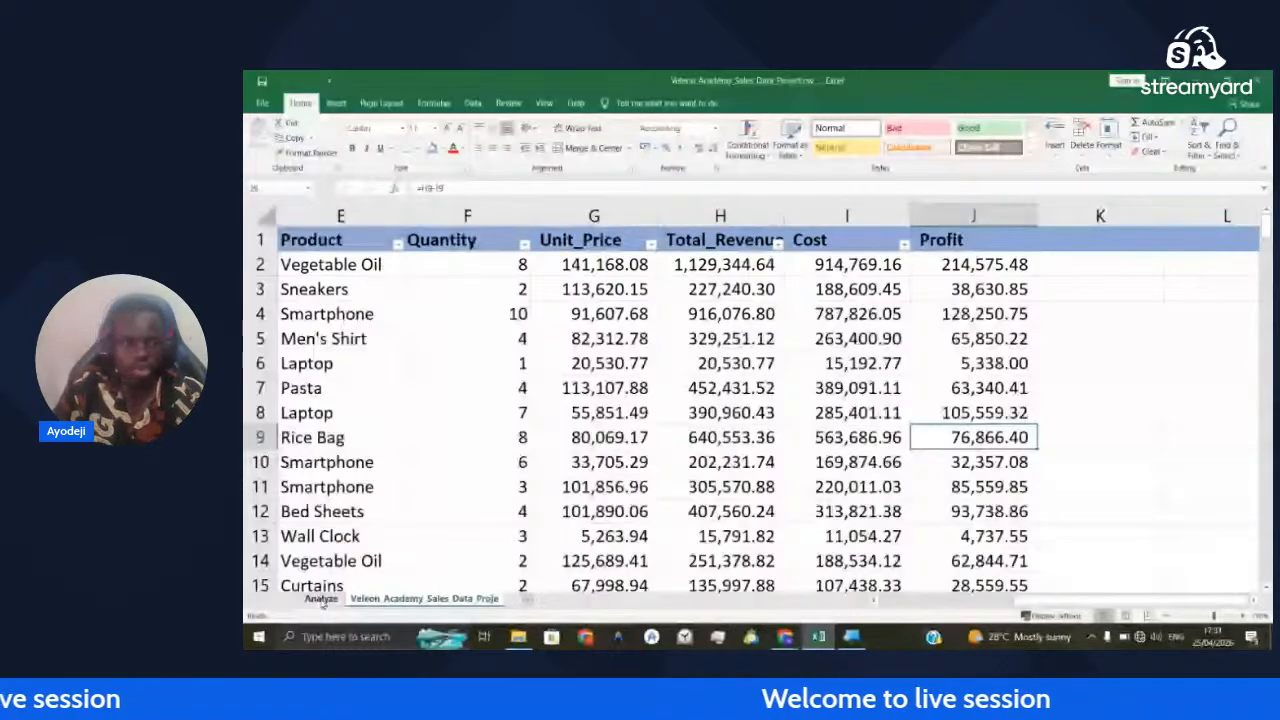
left_click(321, 598)
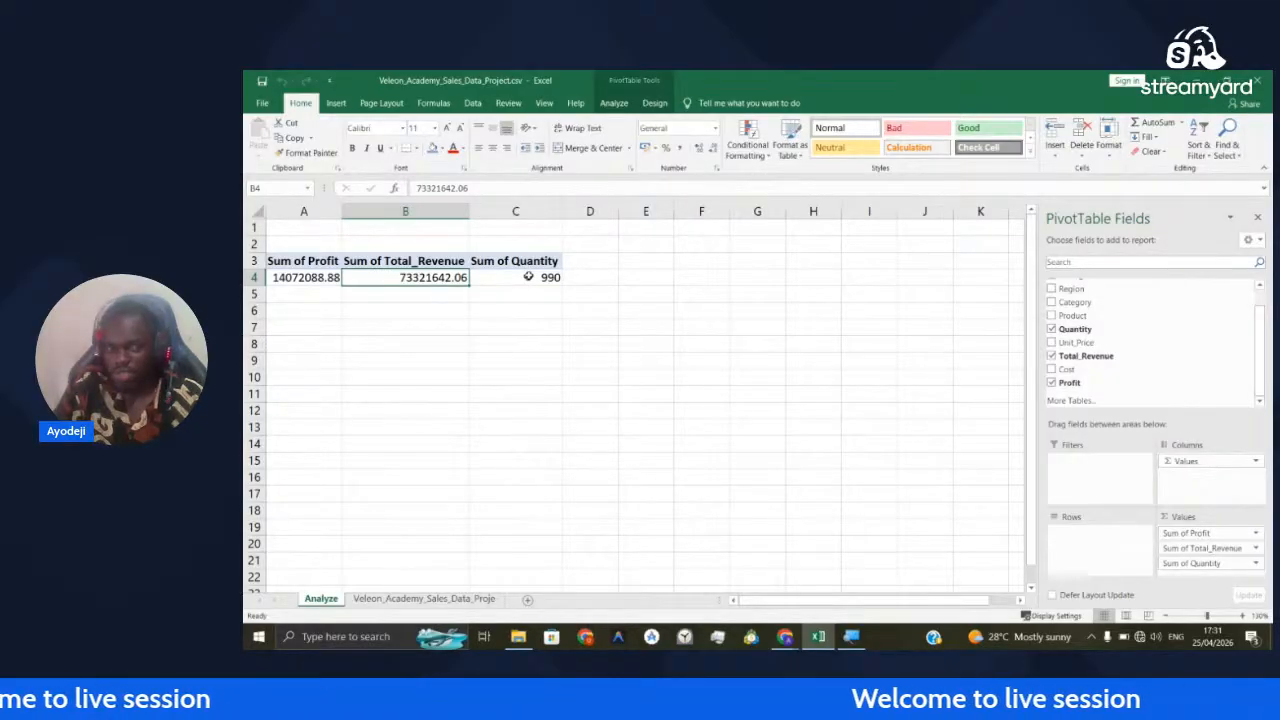
Change the pivot table's Quantity value field to be summarized by Count instead of Sum
left_click(1215, 563)
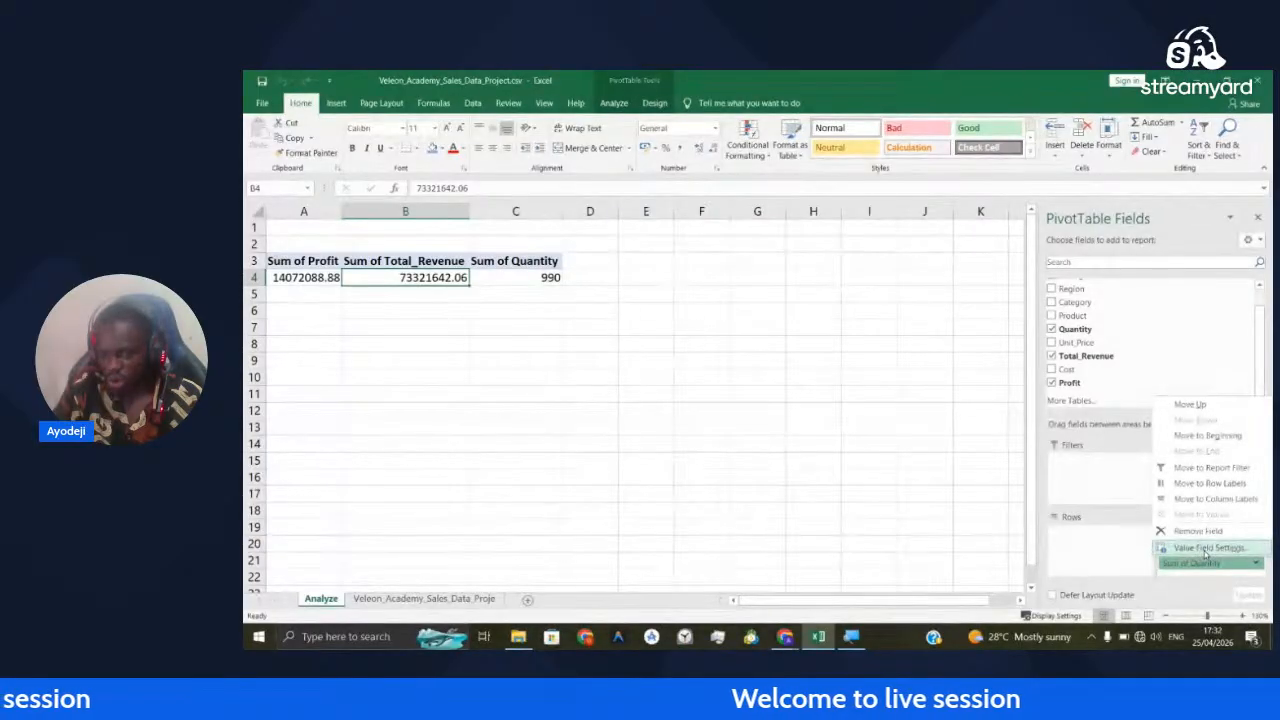
left_click(1206, 549)
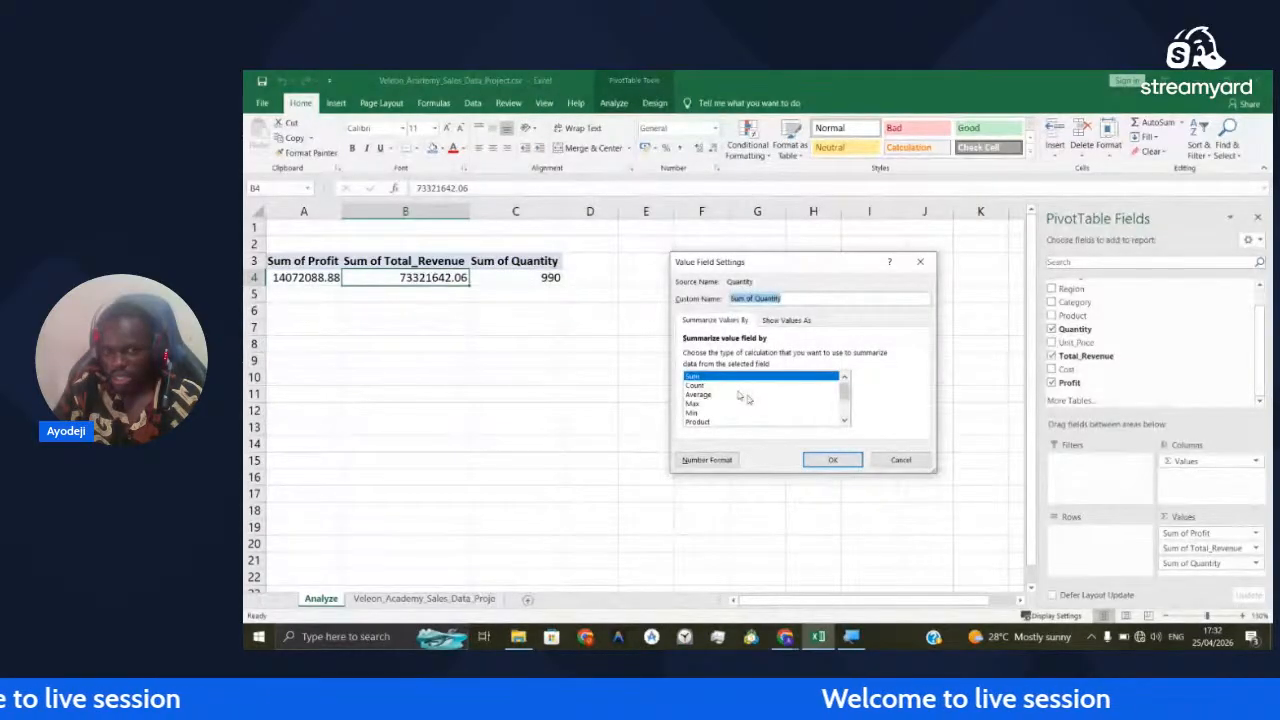
scroll(706, 404, "down", 2)
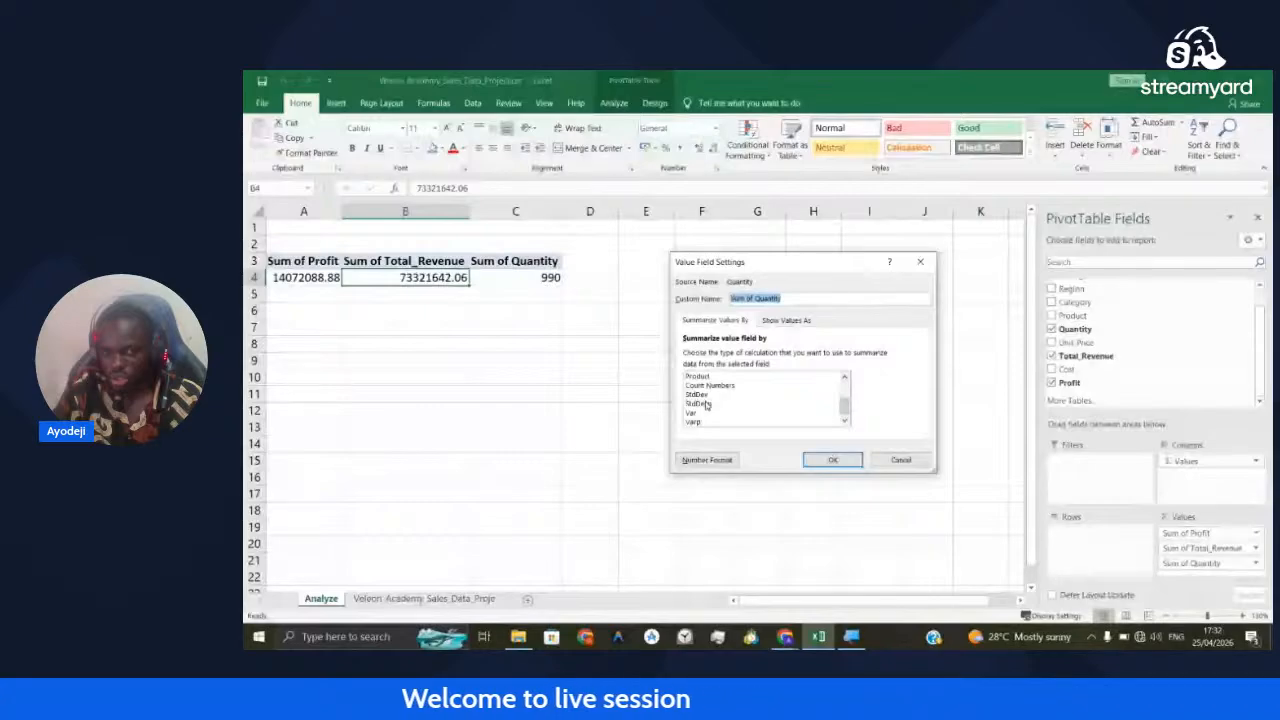
scroll(742, 412, "up", 2)
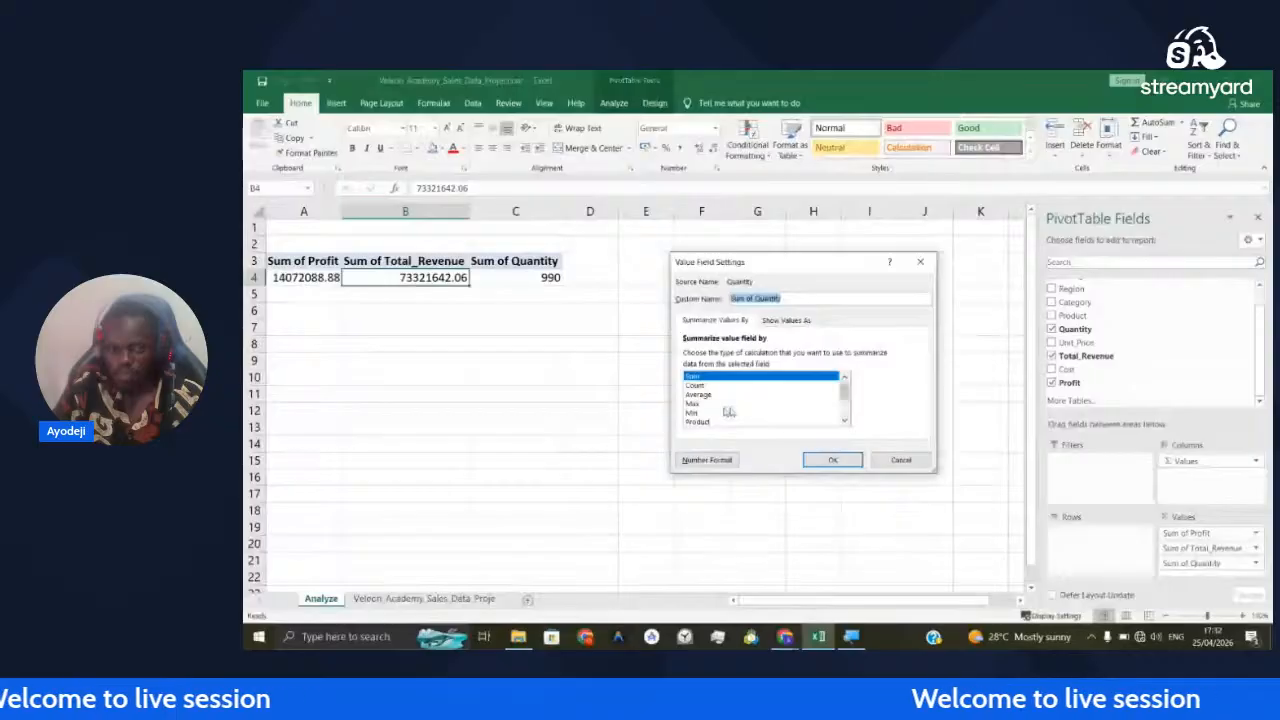
left_click(702, 386)
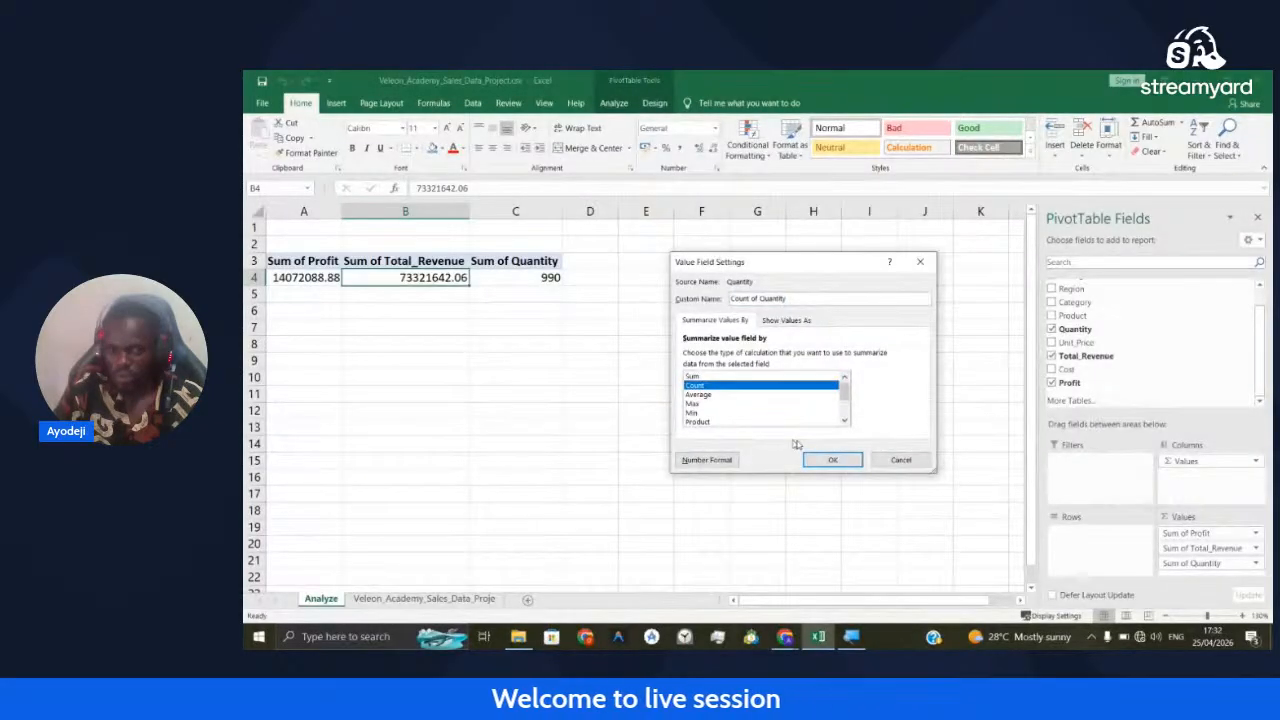
left_click(832, 459)
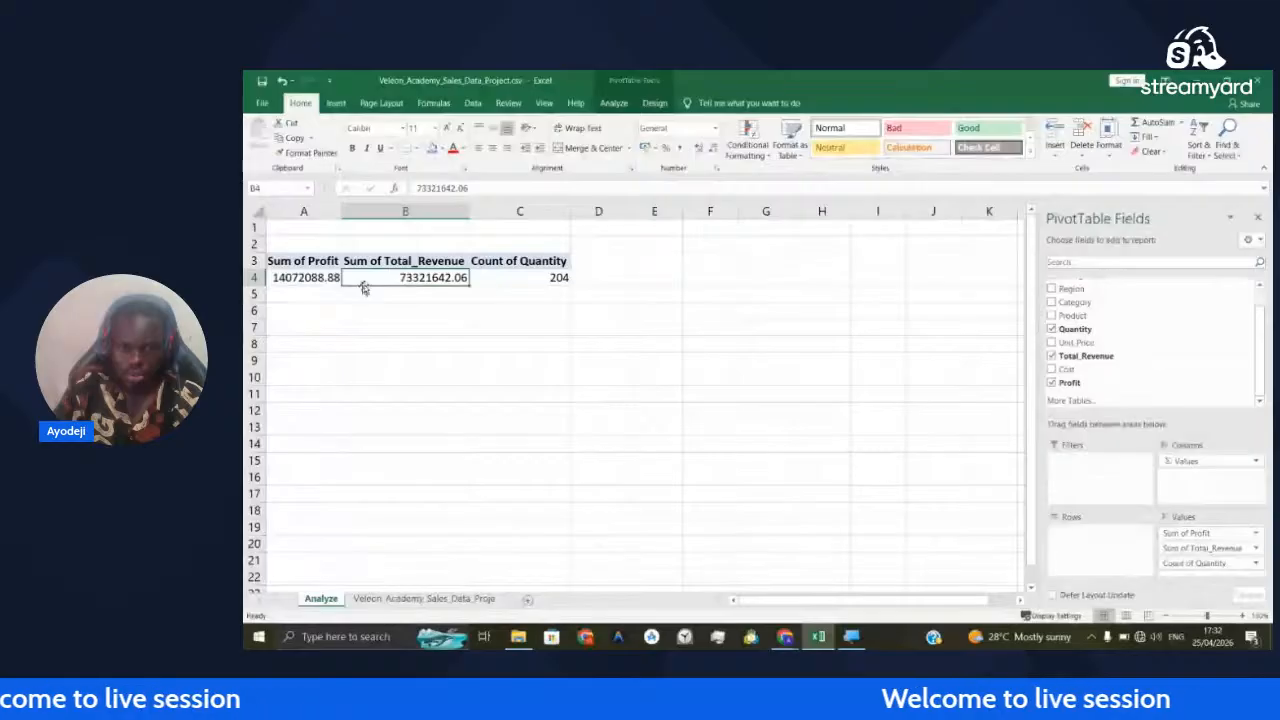
Rename the pivot table's Sum of Profit field as Total Profit
double_click(303, 261)
left_click_drag(753, 299, 633, 304)
type("ToProfit")
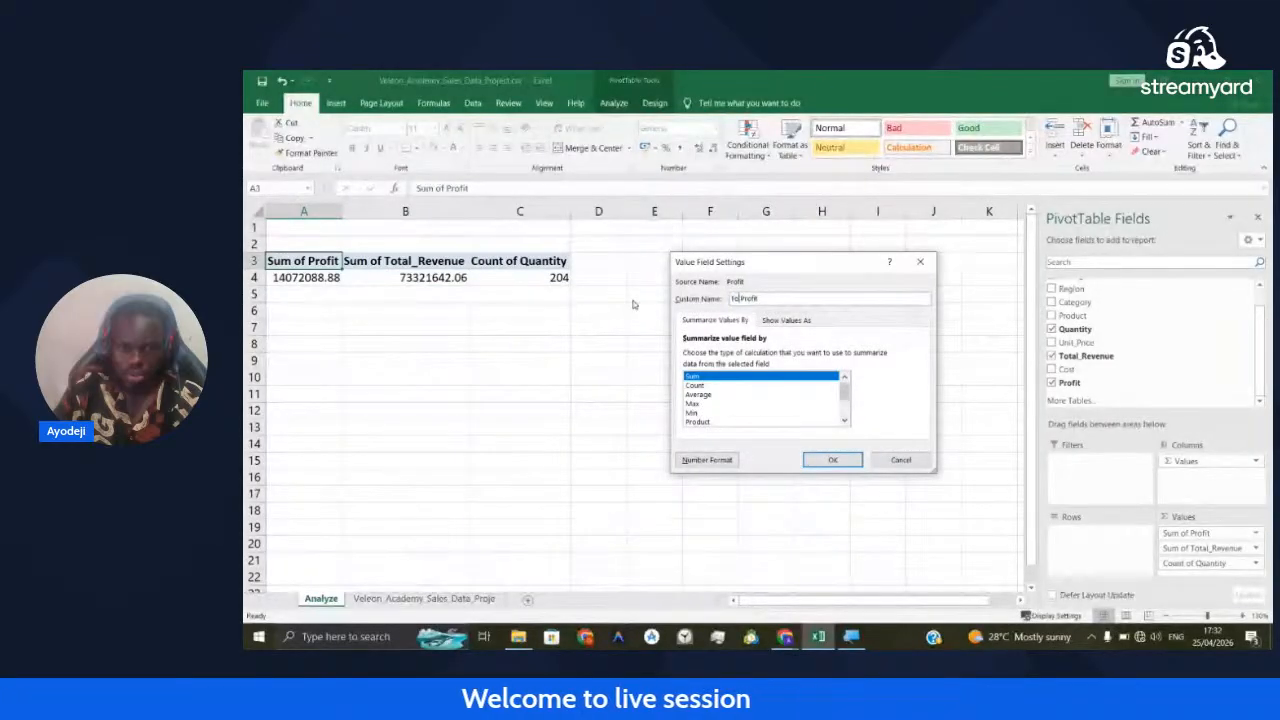
type("al")
key("Return")
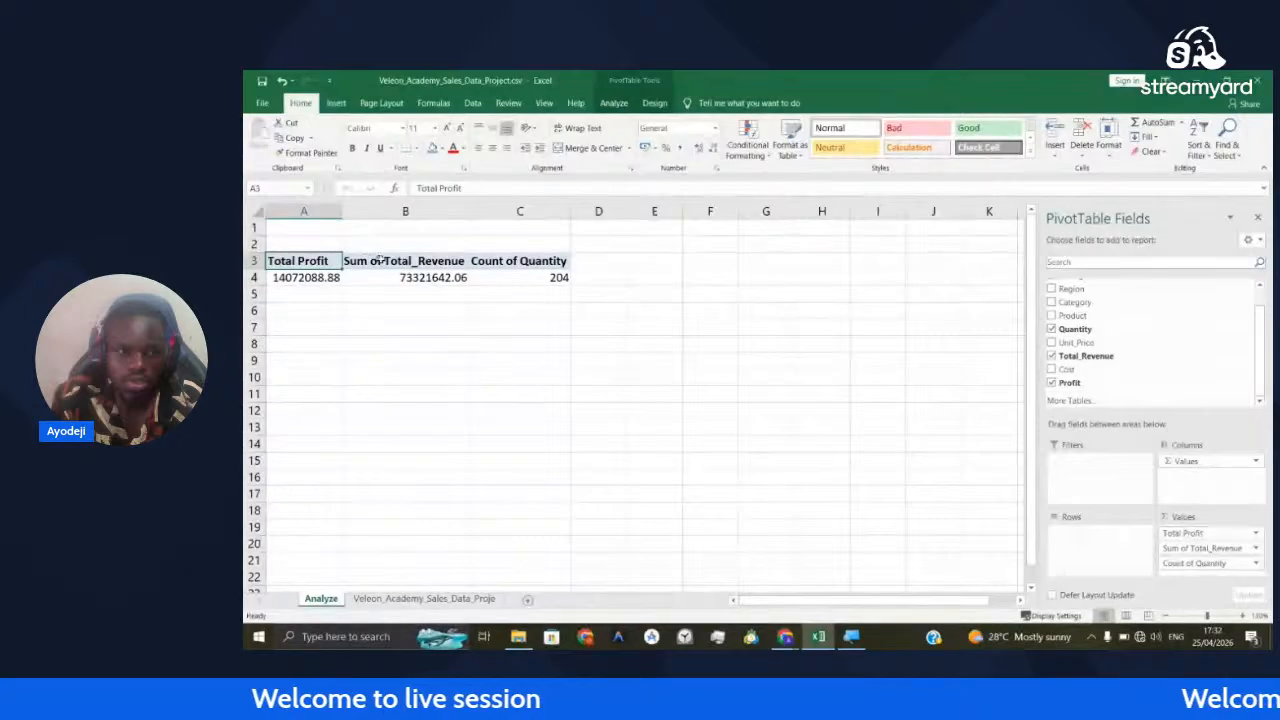
Rename the pivot table's Sum of Total_Revenue field as Total Revenue
double_click(380, 260)
left_click_drag(755, 299, 695, 299)
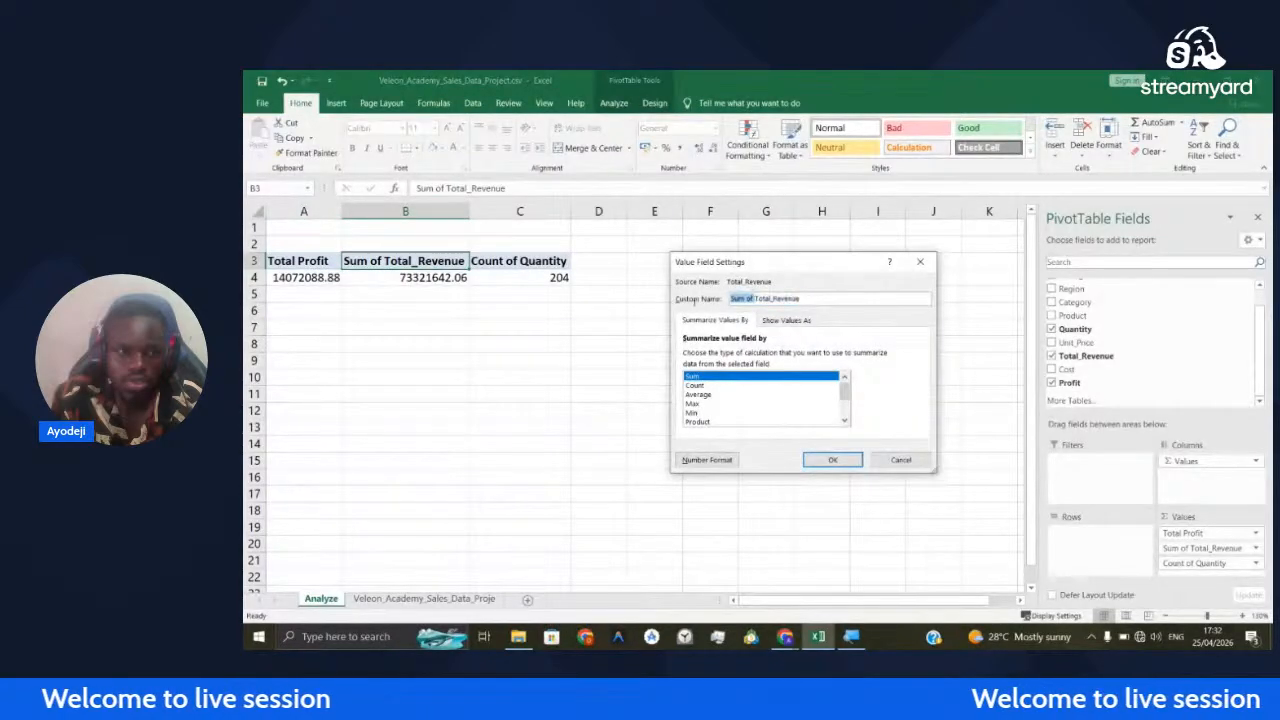
key("BackSpace")
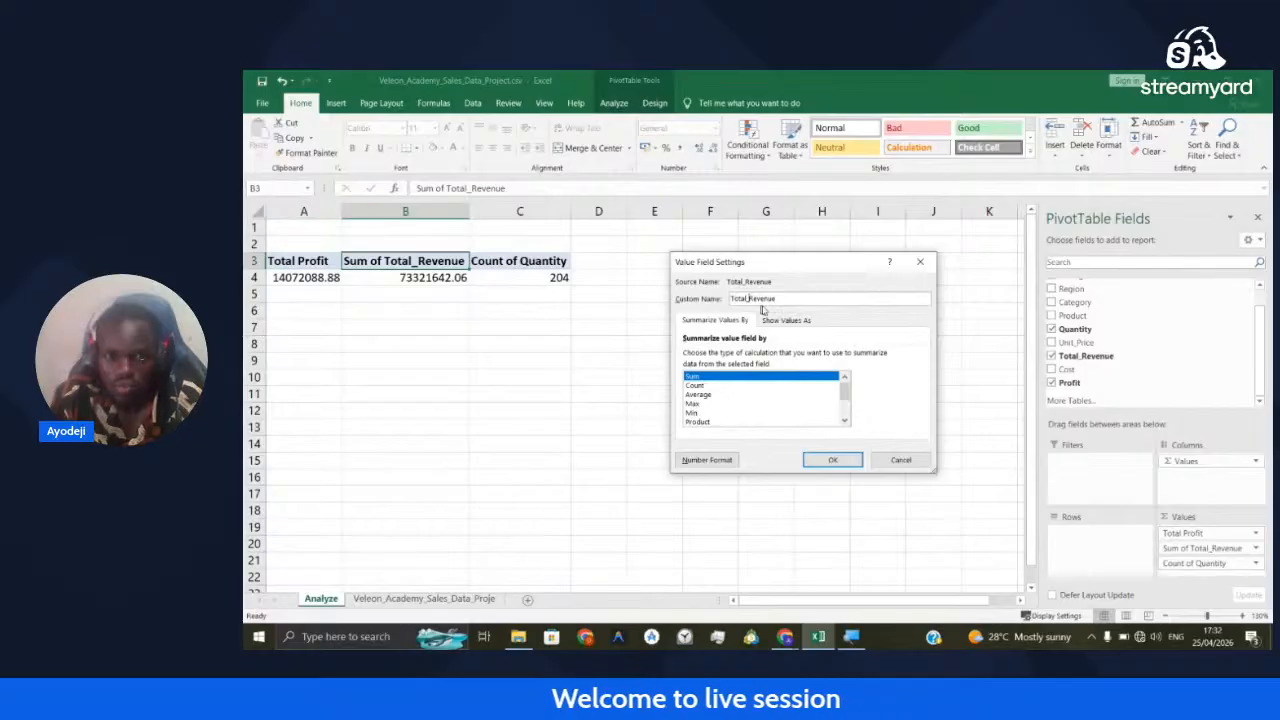
key("BackSpace")
key("Return")
Merge and center cells A2:C2 above the pivot table and enter the bold heading KPI
left_click(296, 246)
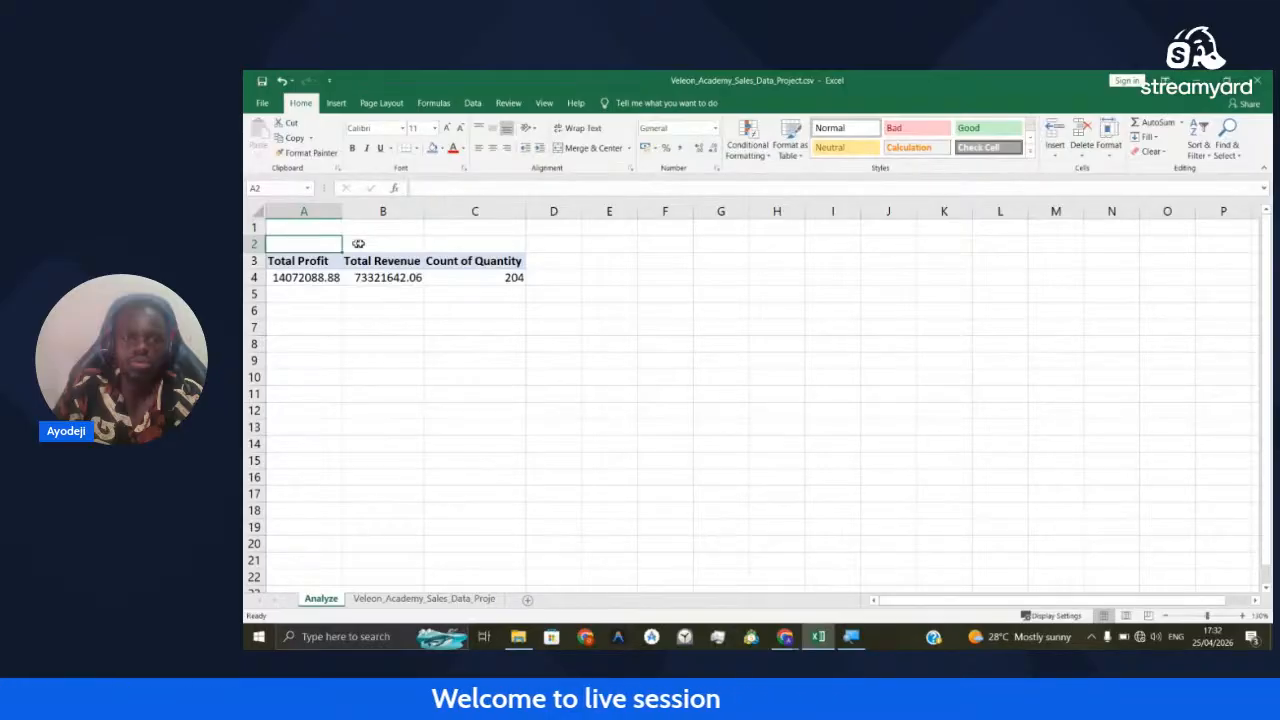
left_click_drag(304, 244, 444, 245)
left_click(588, 148)
type("KPI")
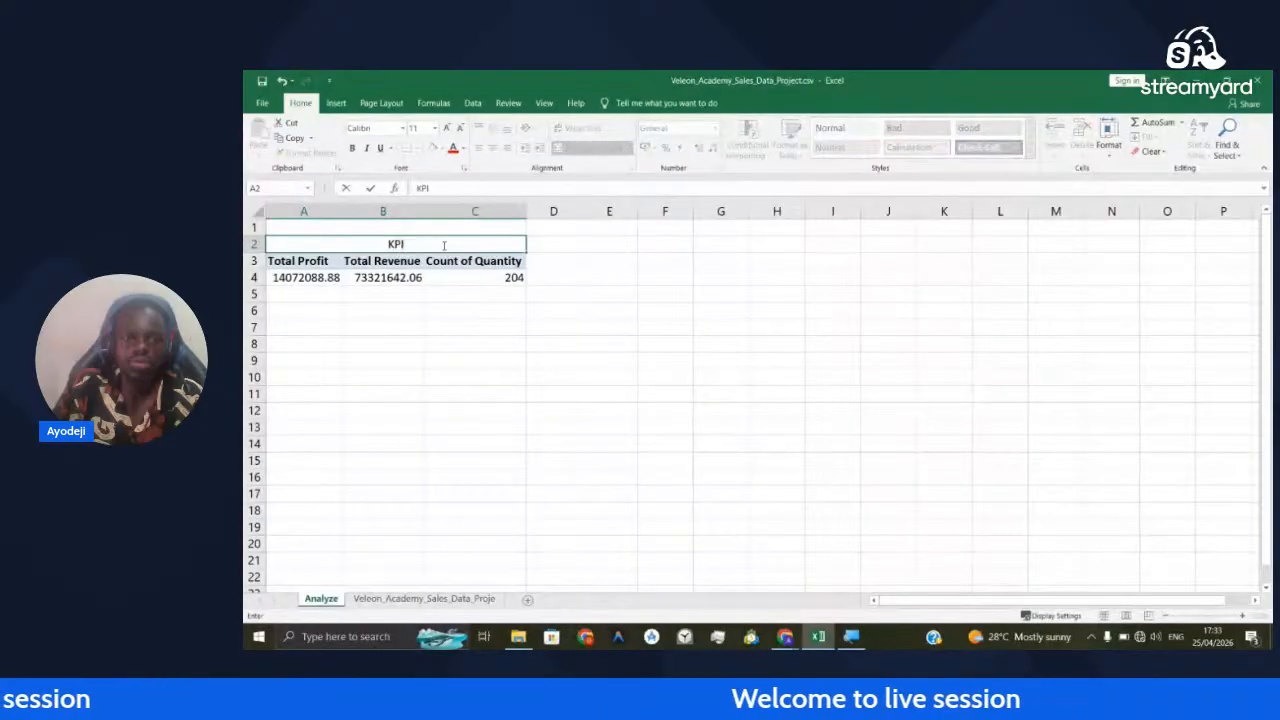
left_click(665, 427)
Apply the Accounting format with thousands separators to the profit and revenue totals in A4 and B4, and autofit column B
left_click(286, 279)
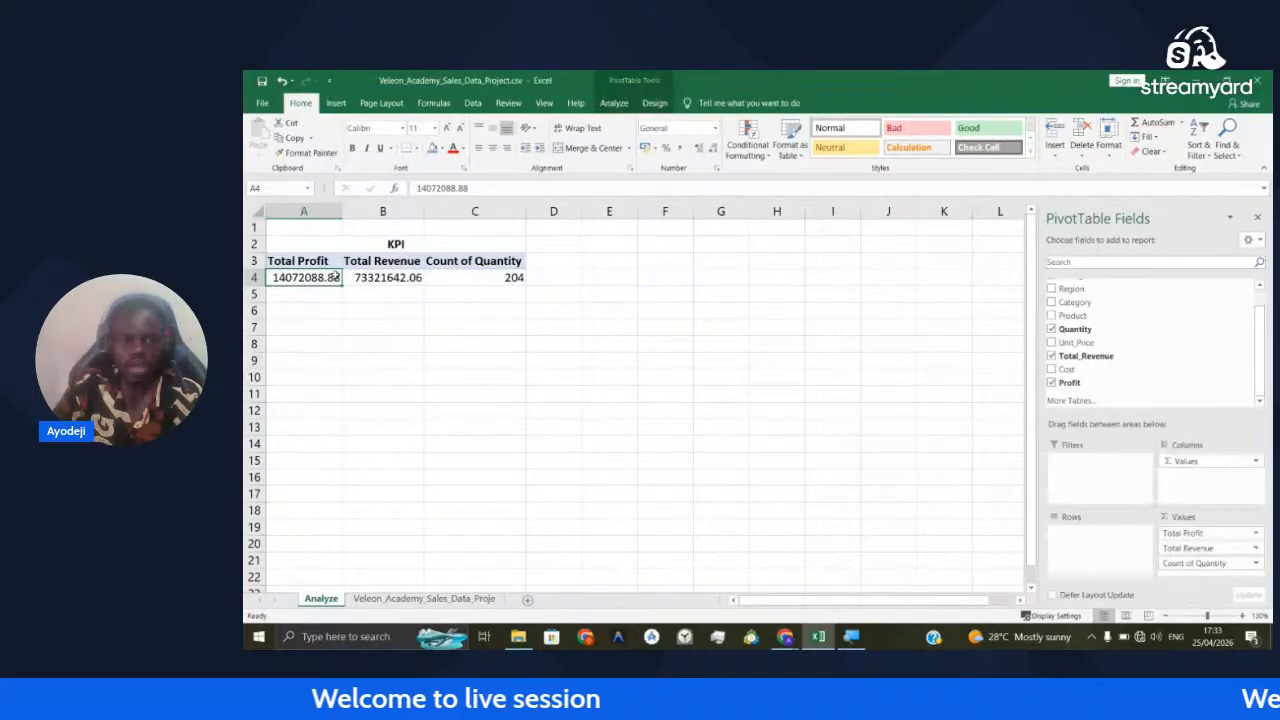
left_click(327, 260)
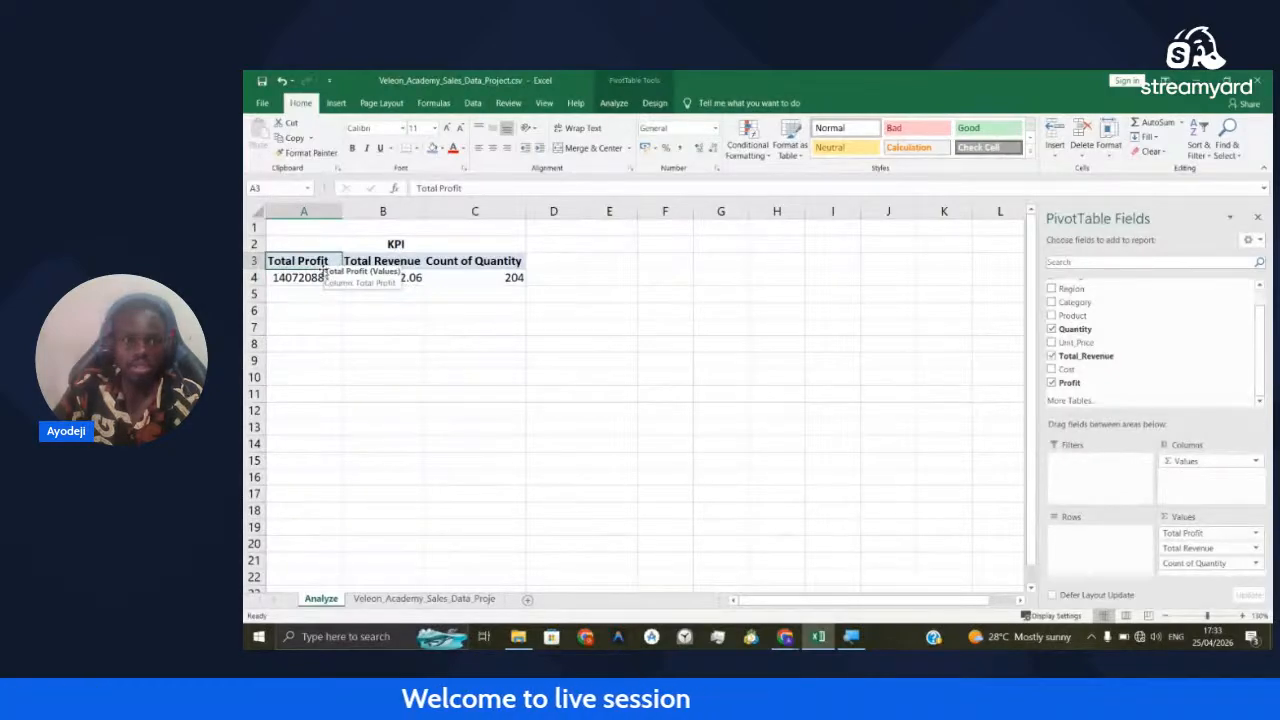
left_click(304, 278)
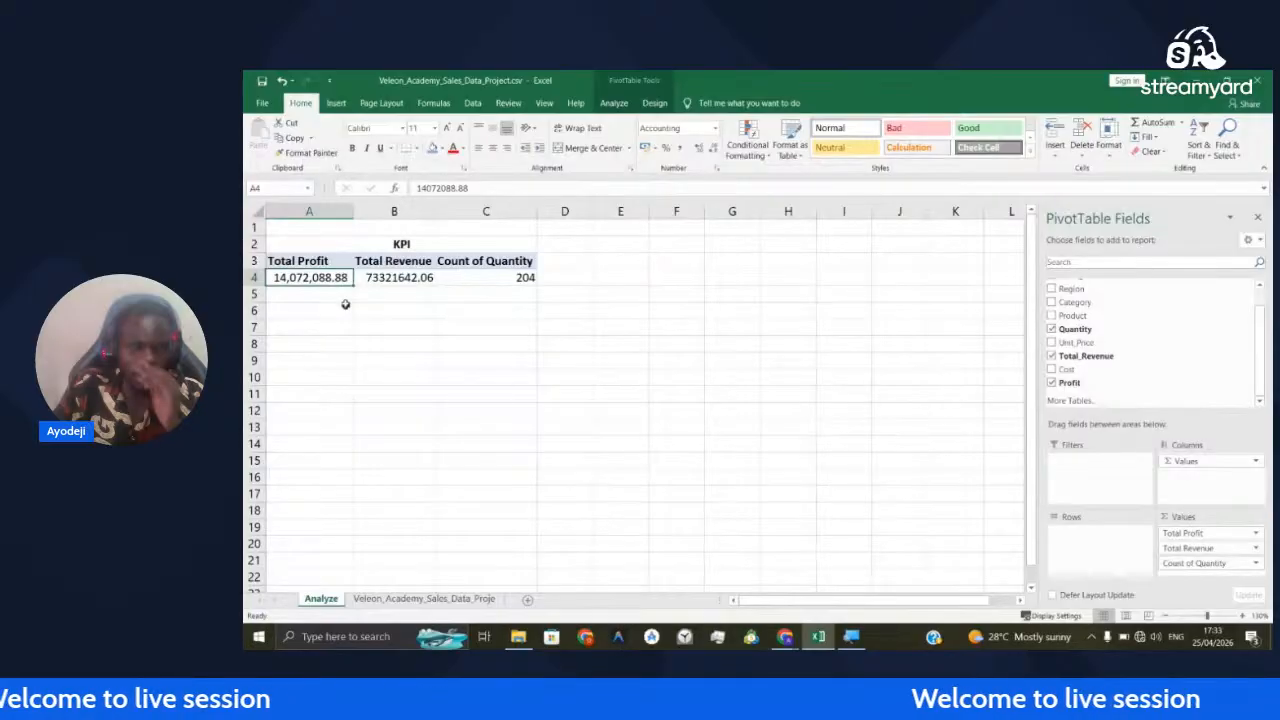
left_click(311, 153)
left_click(403, 277)
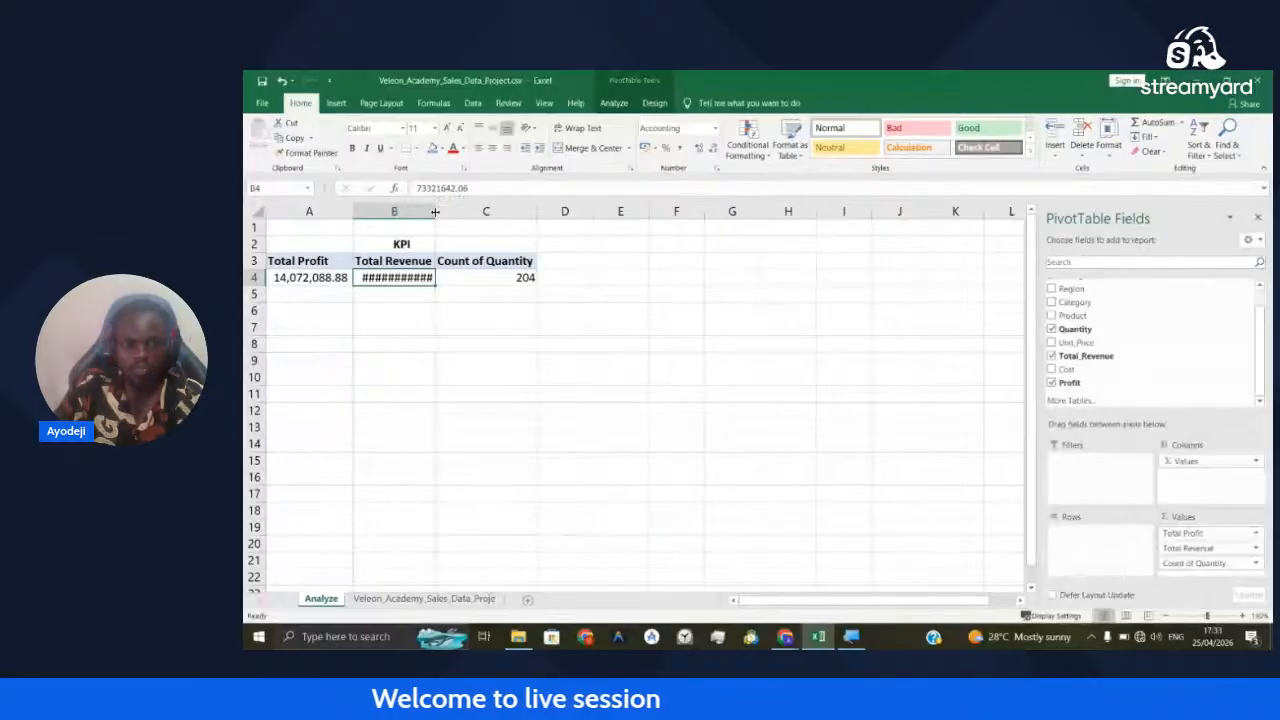
double_click(435, 212)
left_click_drag(463, 294, 463, 302)
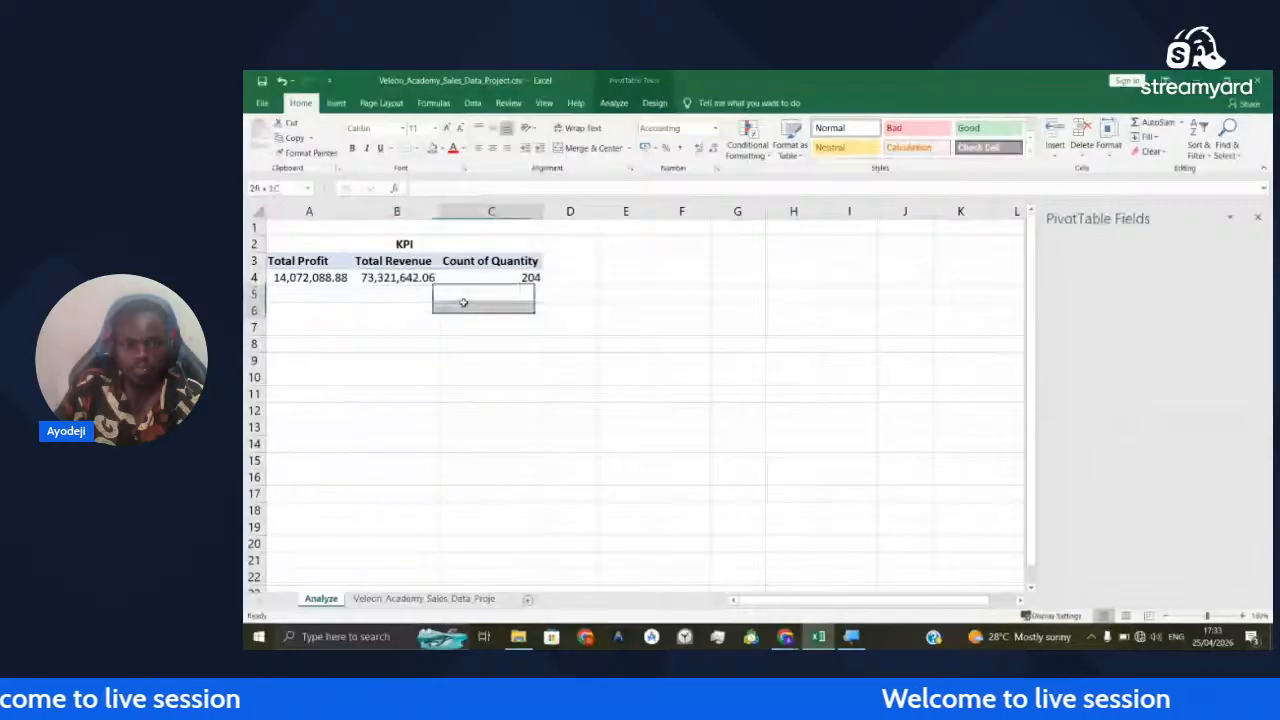
Examine the order records in the Veleon Academy sales data sheet, including dates, regions, categories and products
left_click(397, 344)
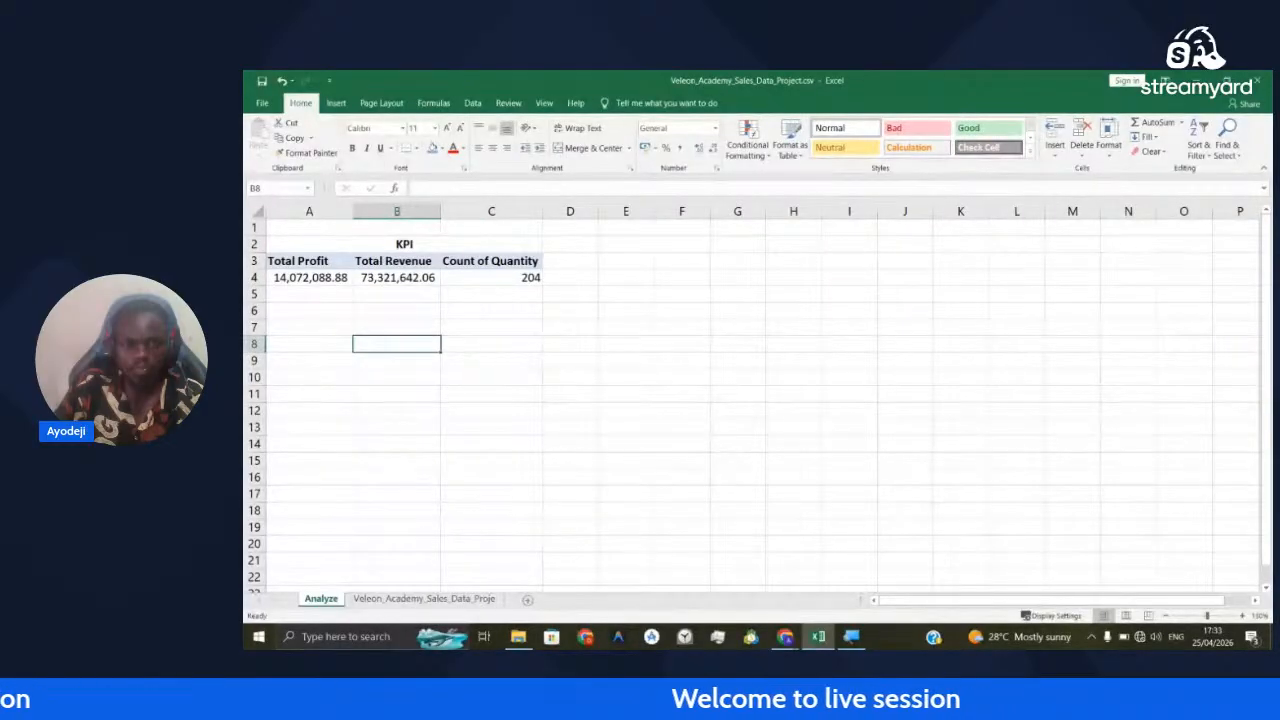
key("alt+Tab")
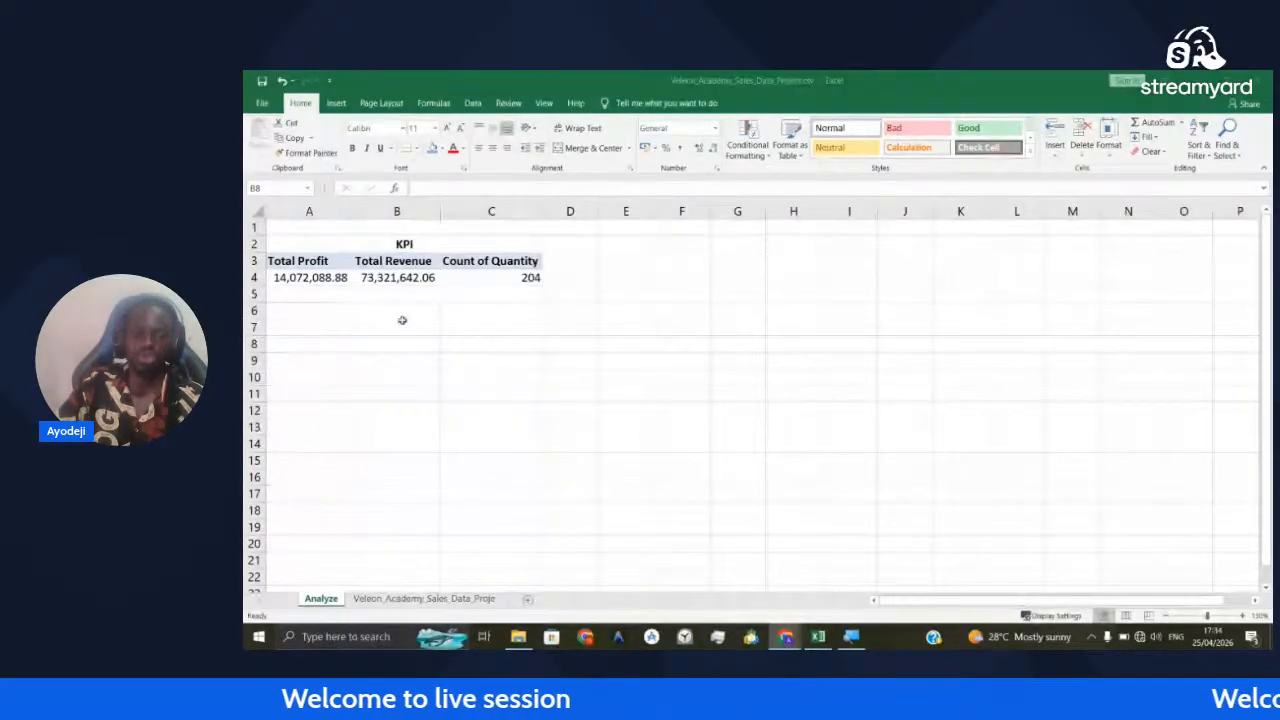
key("ctrl+Page_Down")
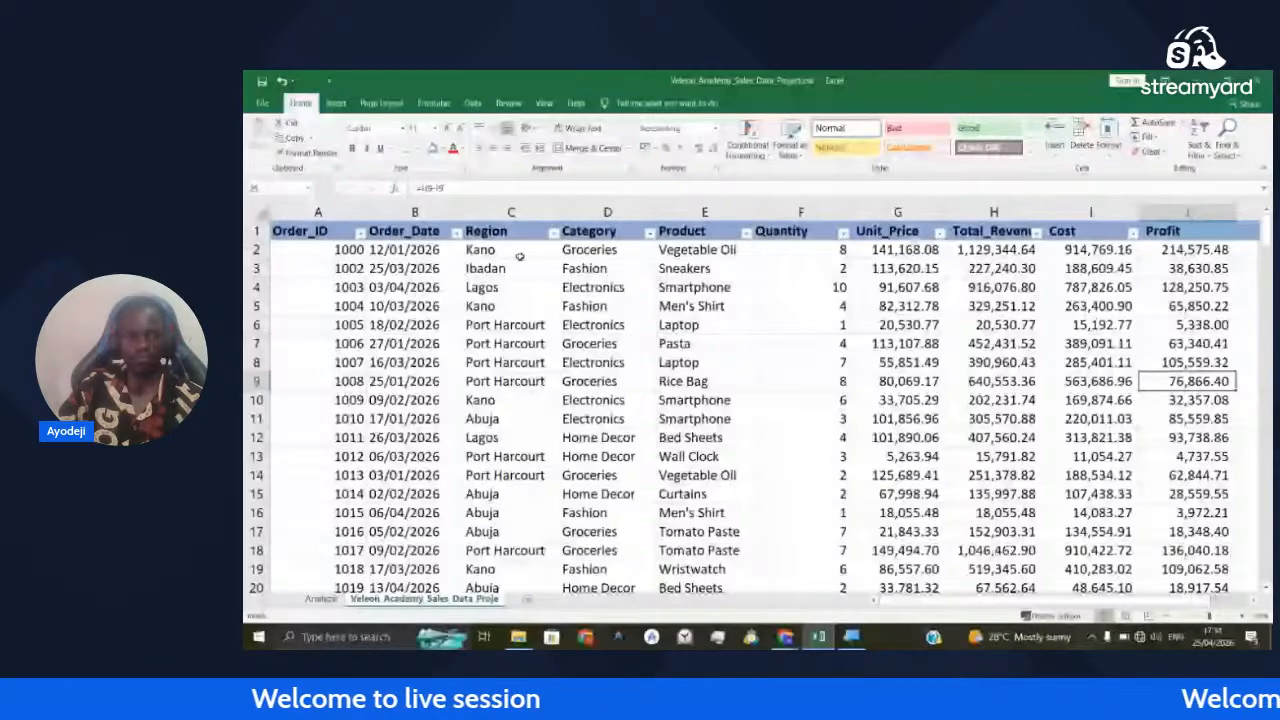
scroll(407, 509, "down", 20)
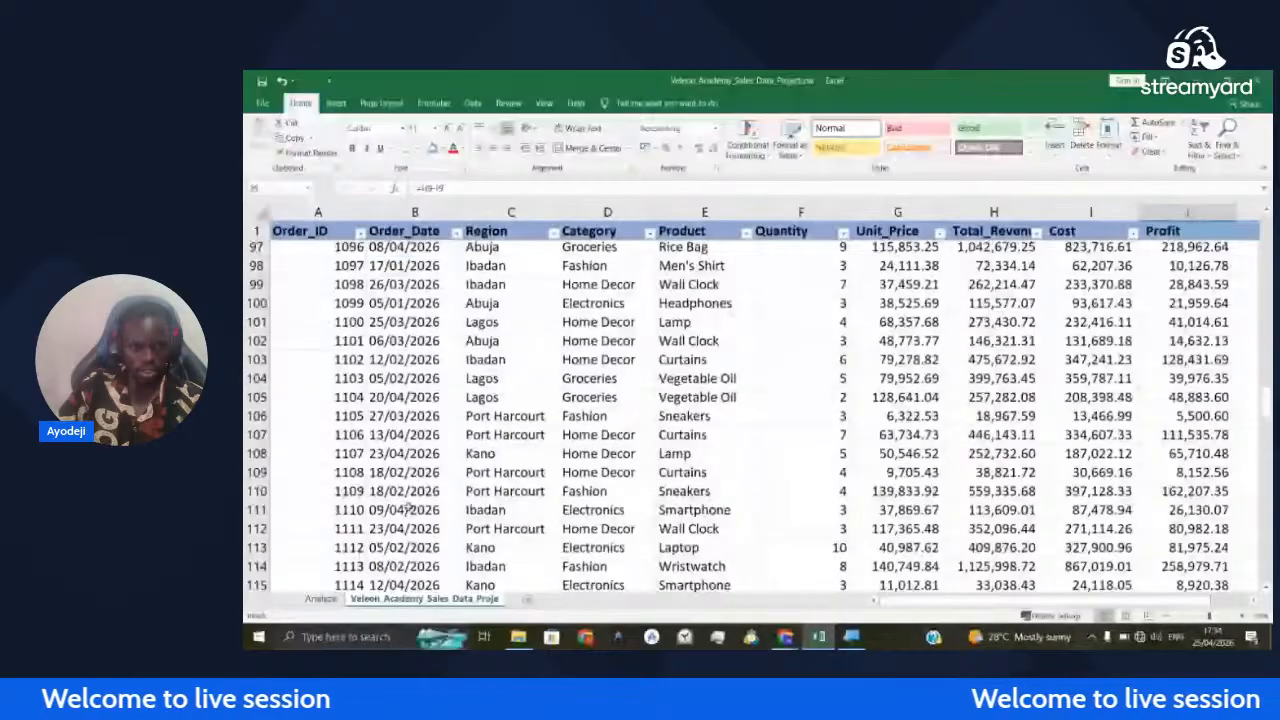
scroll(407, 509, "up", 20)
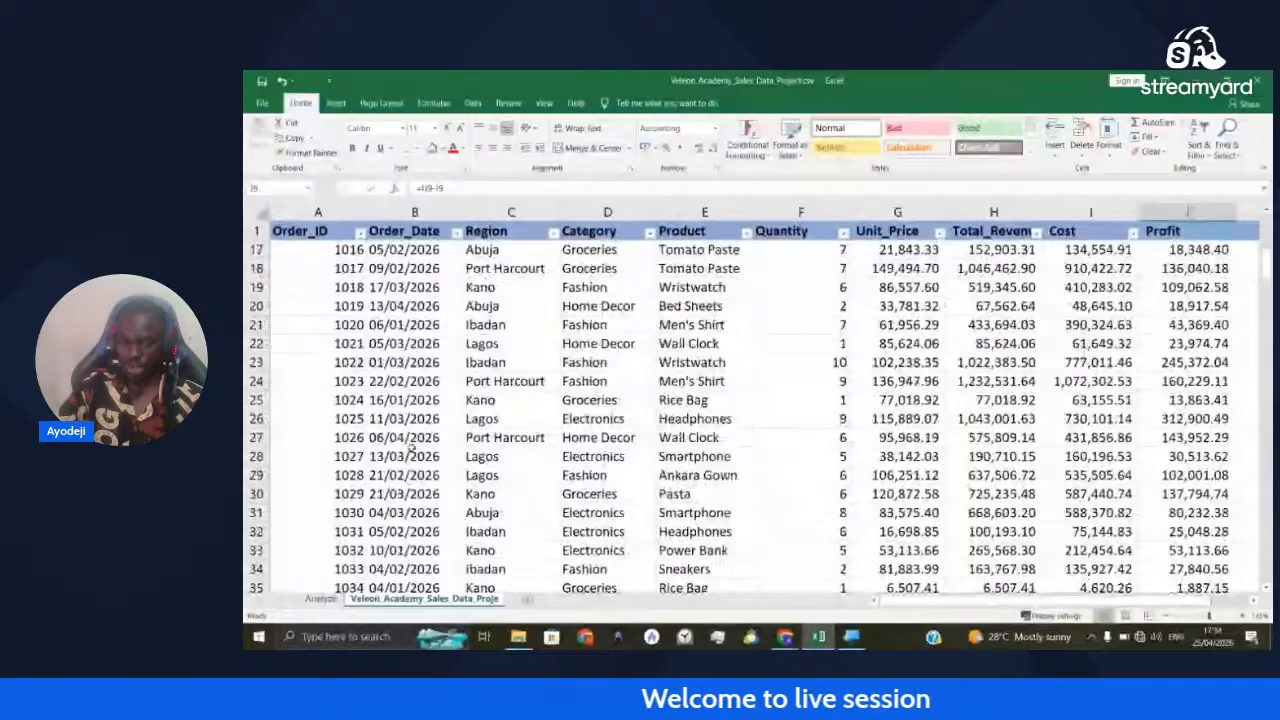
key("ctrl+Page_Up")
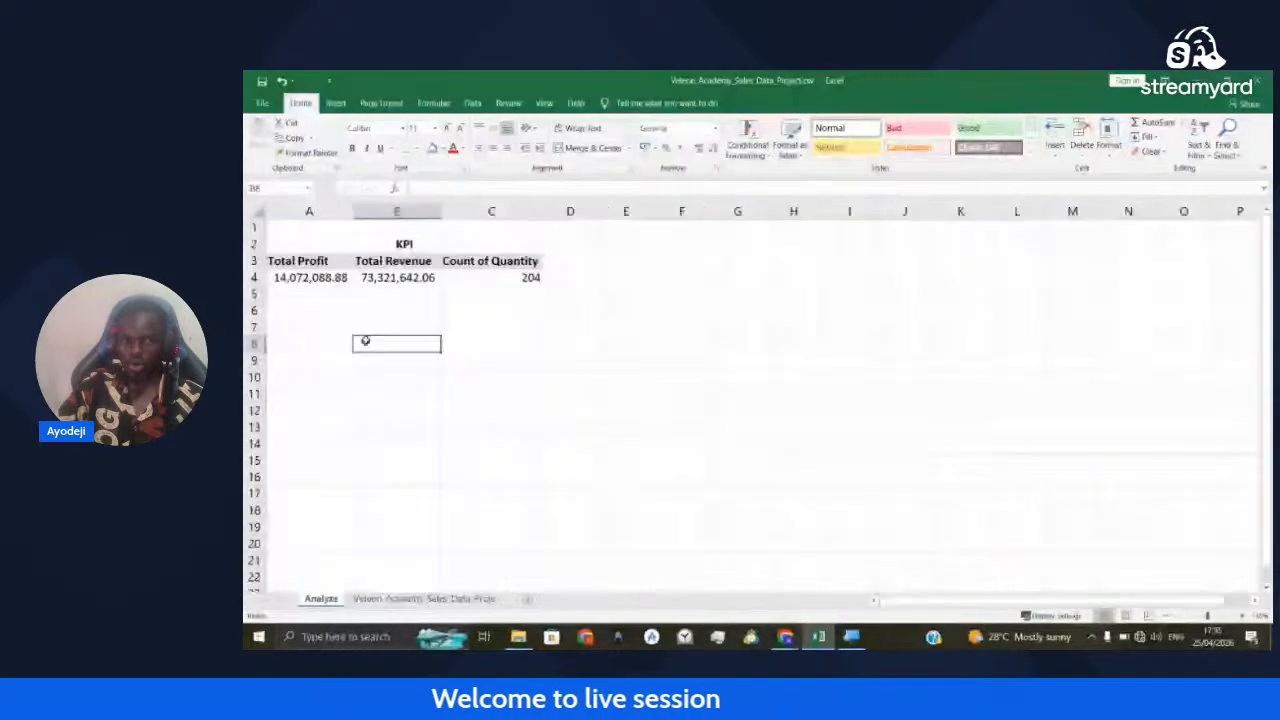
Duplicate the KPI block A2:C4 starting at A7 and change the copy's heading to Trend
left_click_drag(304, 251, 503, 279)
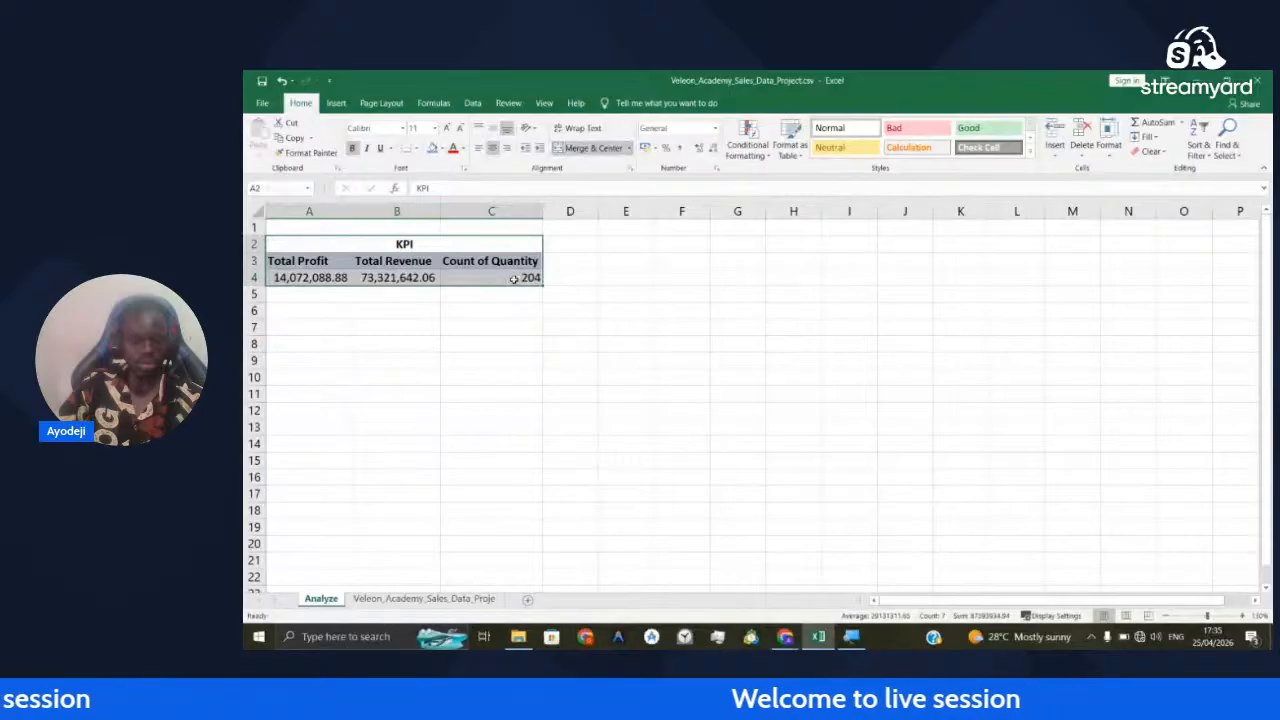
key("ctrl+c")
left_click(309, 327)
key("ctrl+v")
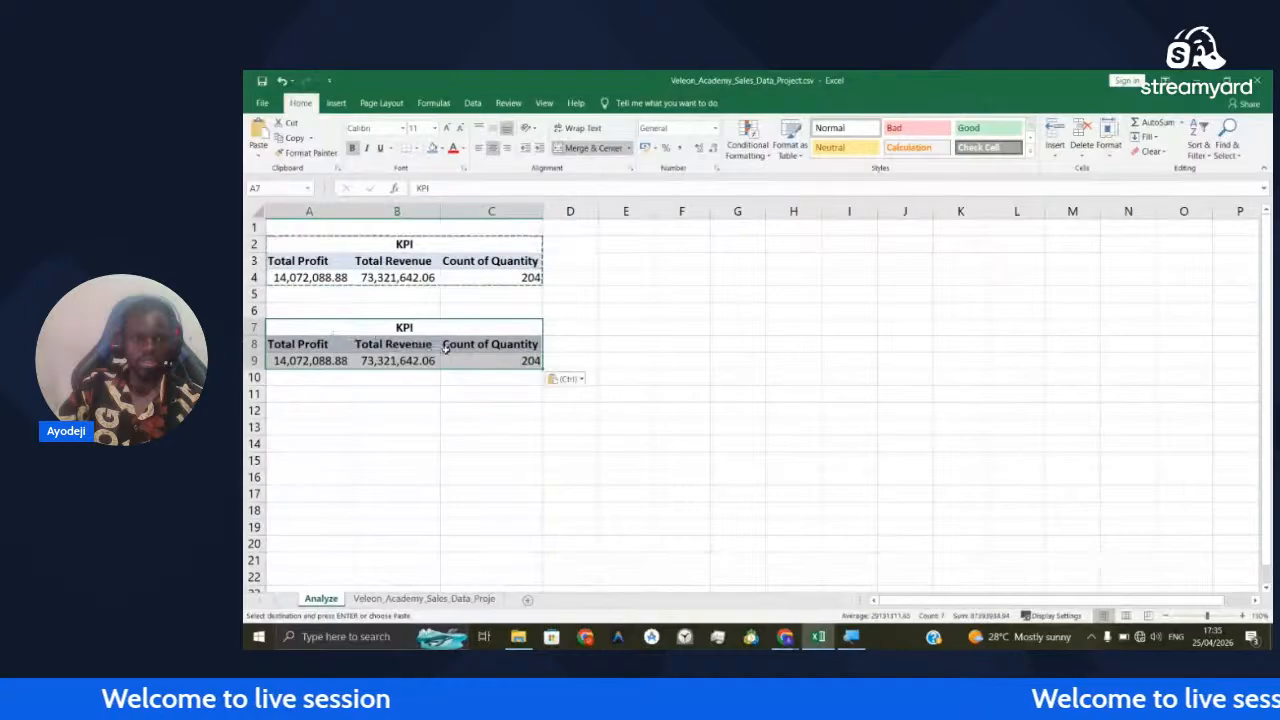
left_click(411, 326)
key("BackSpace")
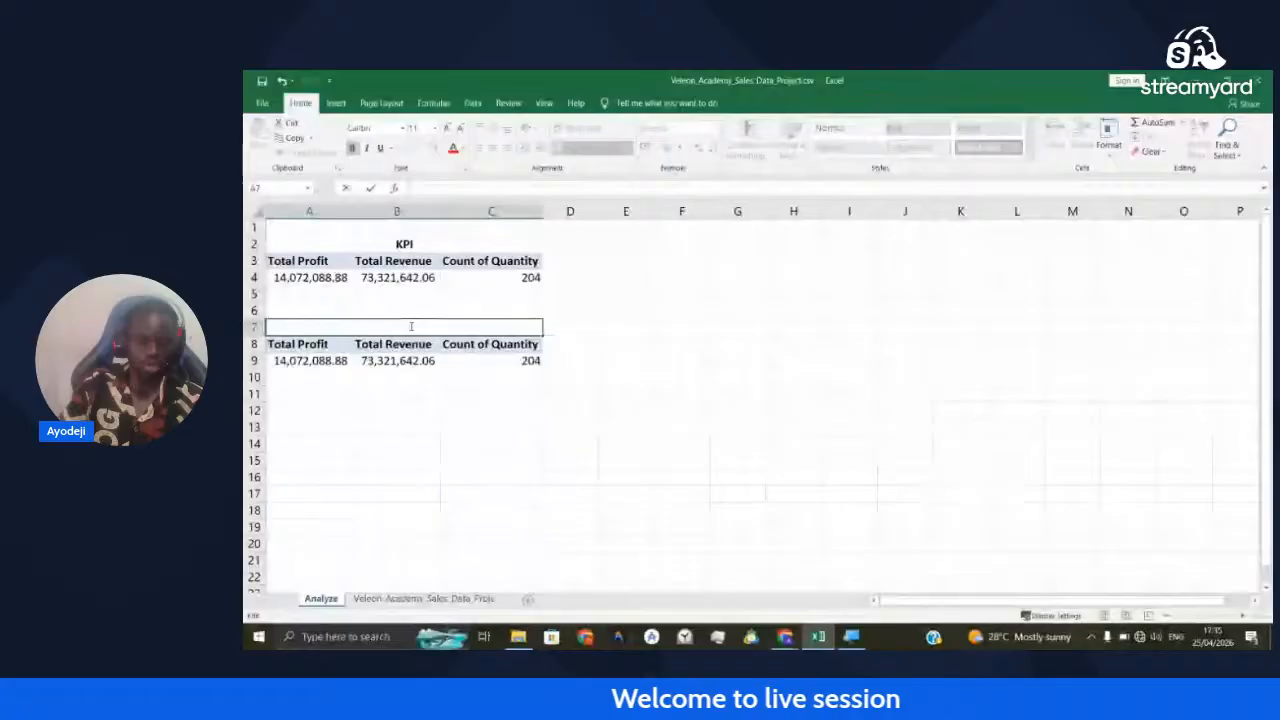
type("Trend")
left_click(511, 410)
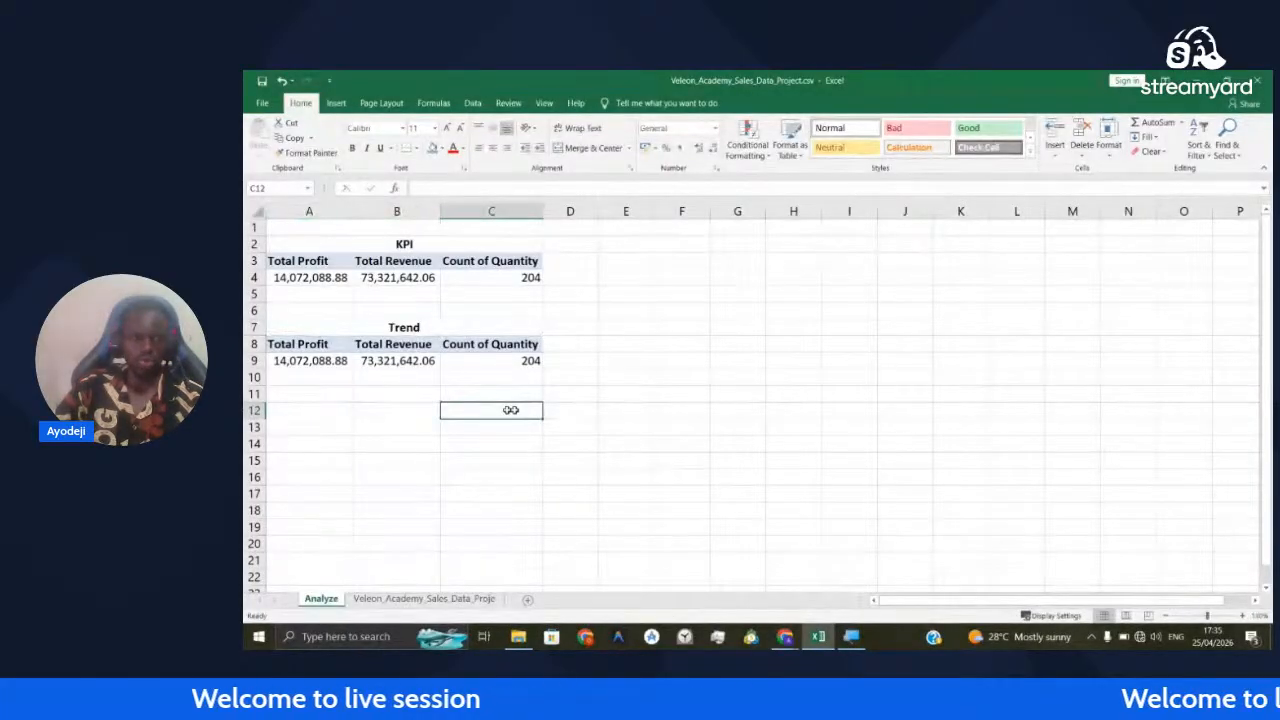
Remove Profit from the Trend pivot table and add Order_Date to its rows
left_click(310, 360)
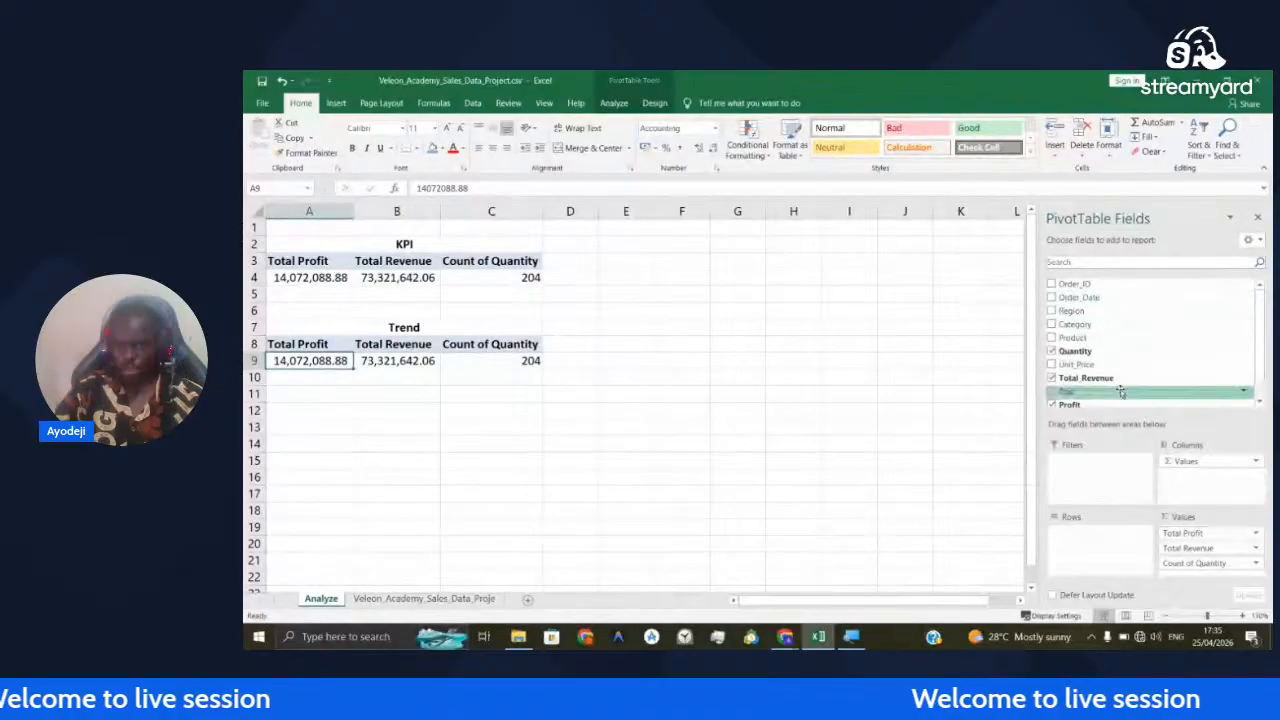
scroll(1115, 385, "down", 1)
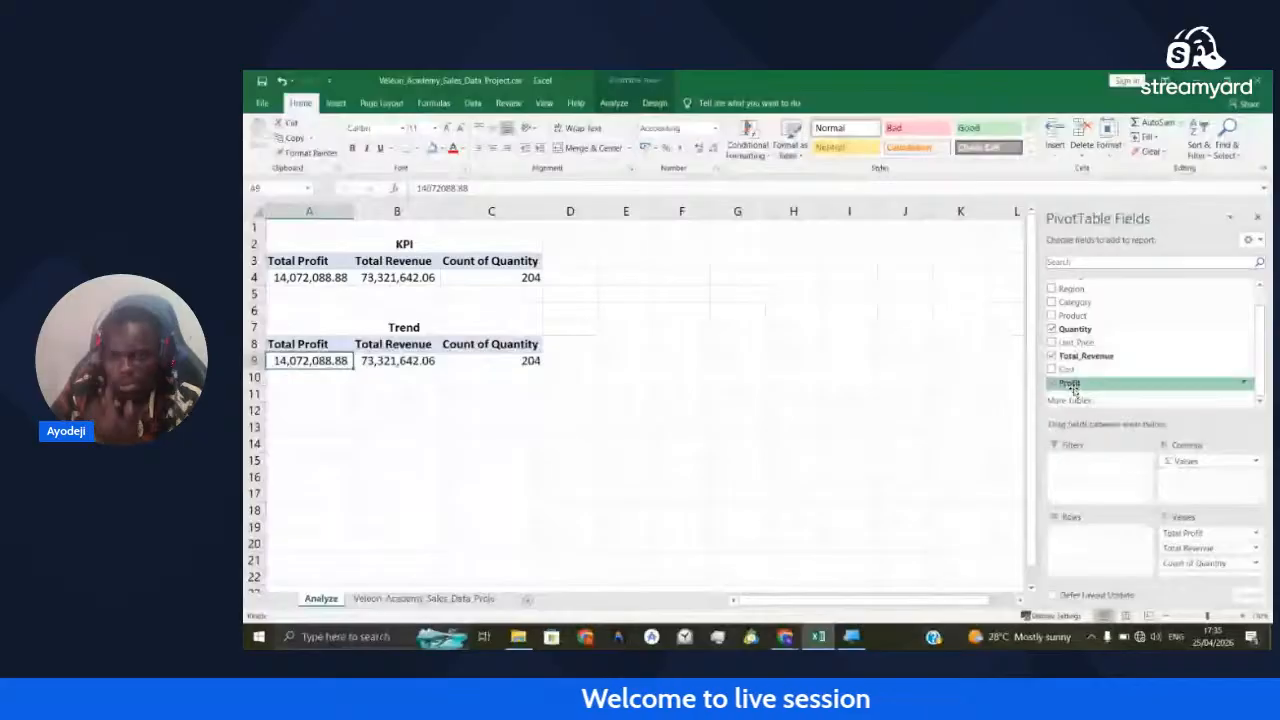
left_click(1071, 384)
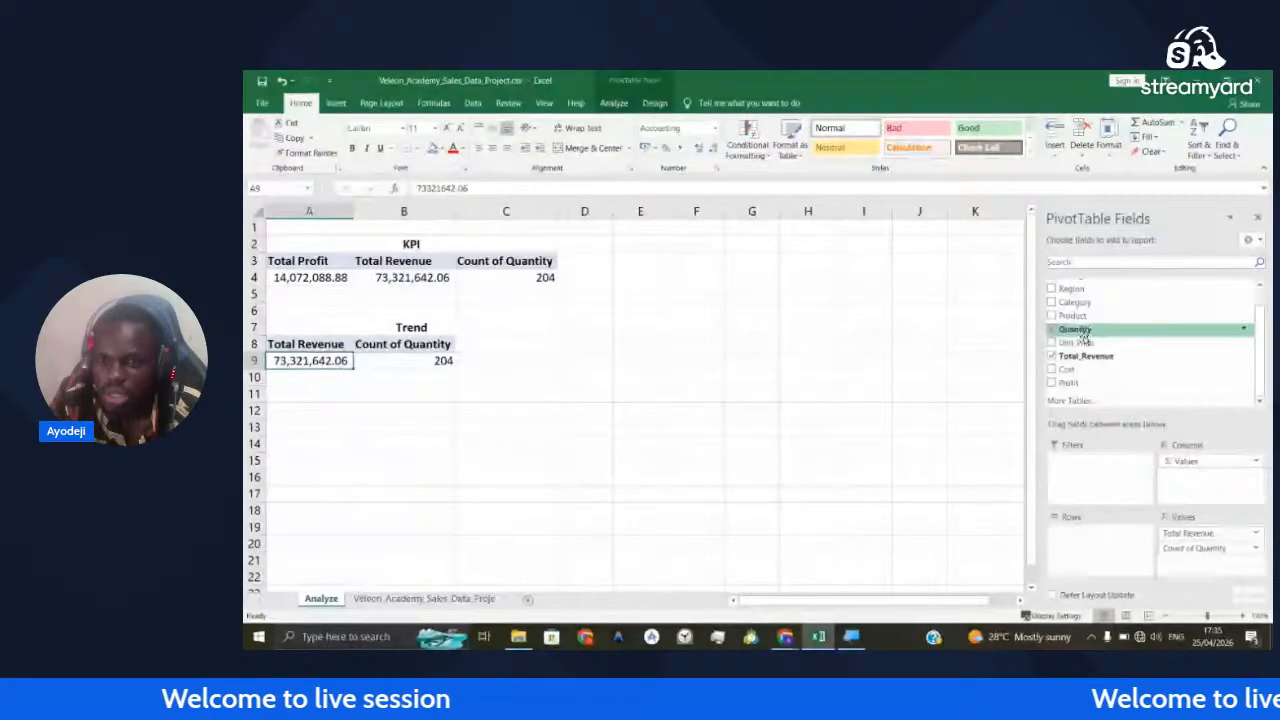
scroll(1084, 336, "up", 1)
left_click_drag(1082, 300, 1109, 531)
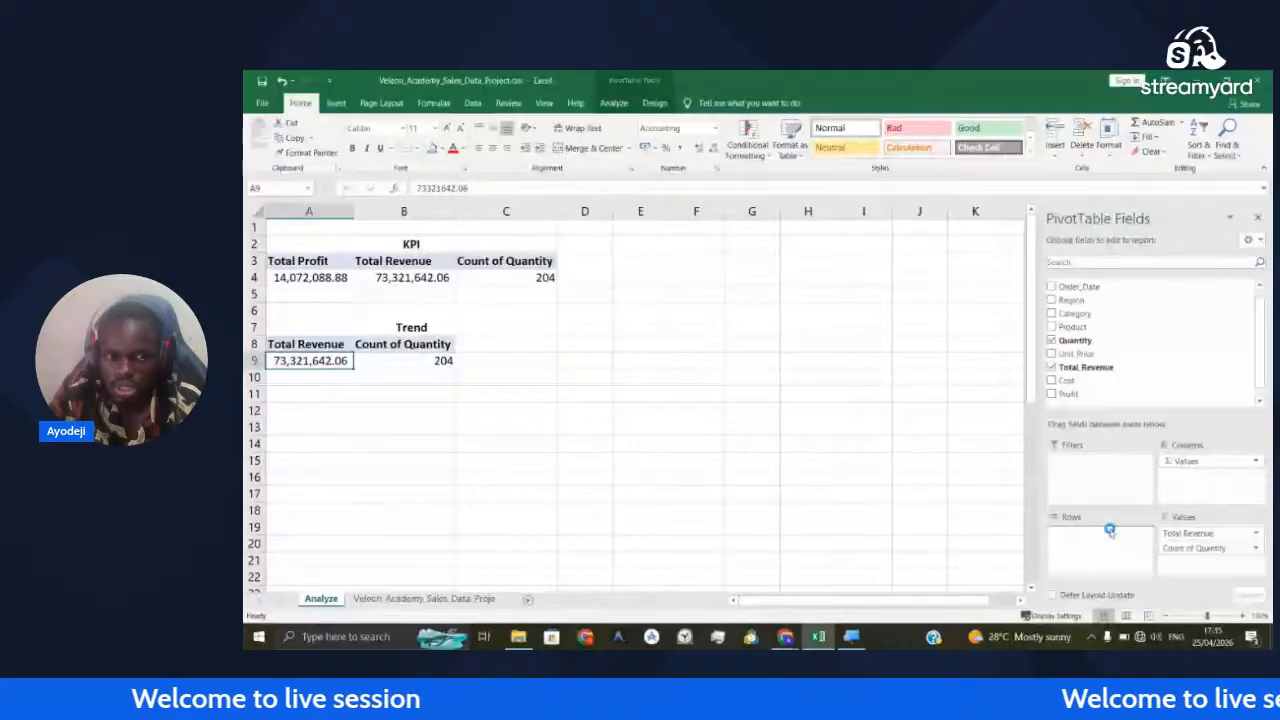
Reduce the Trend pivot table to Total Revenue by Months, removing the Order_Date row field and the Count of Quantity value
scroll(380, 428, "down", 8)
scroll(402, 385, "up", 8)
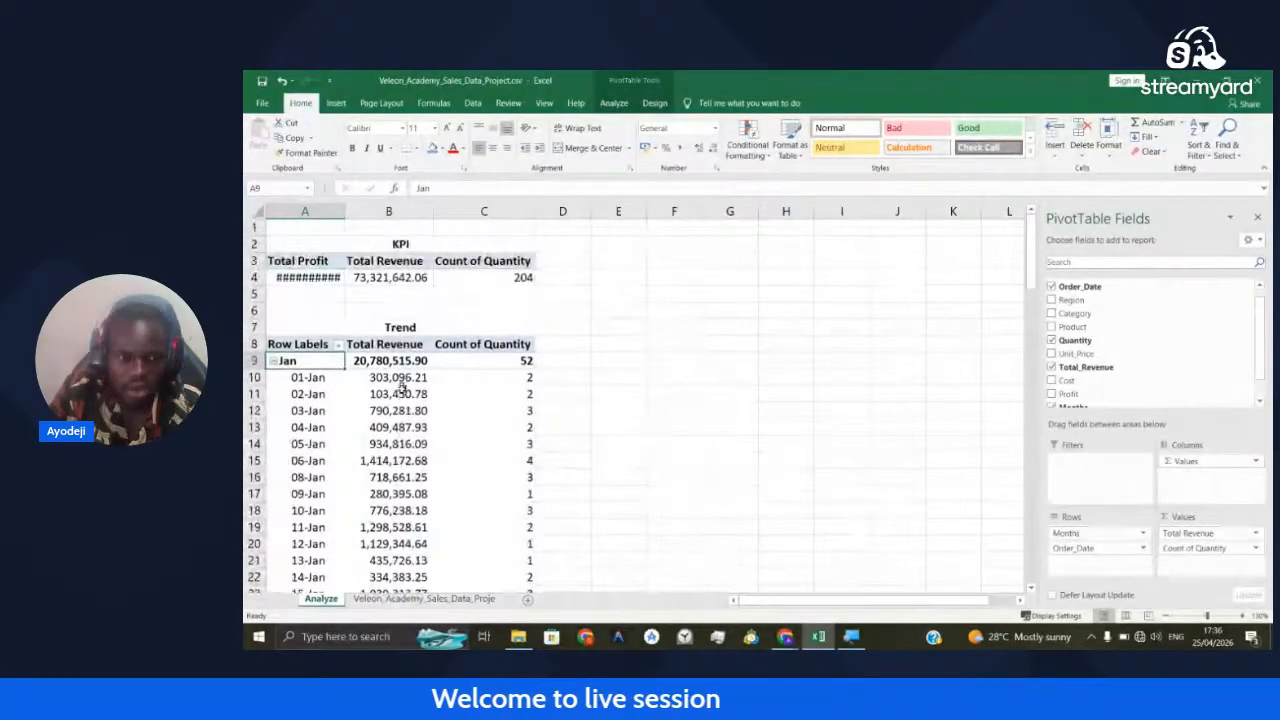
scroll(402, 387, "down", 3)
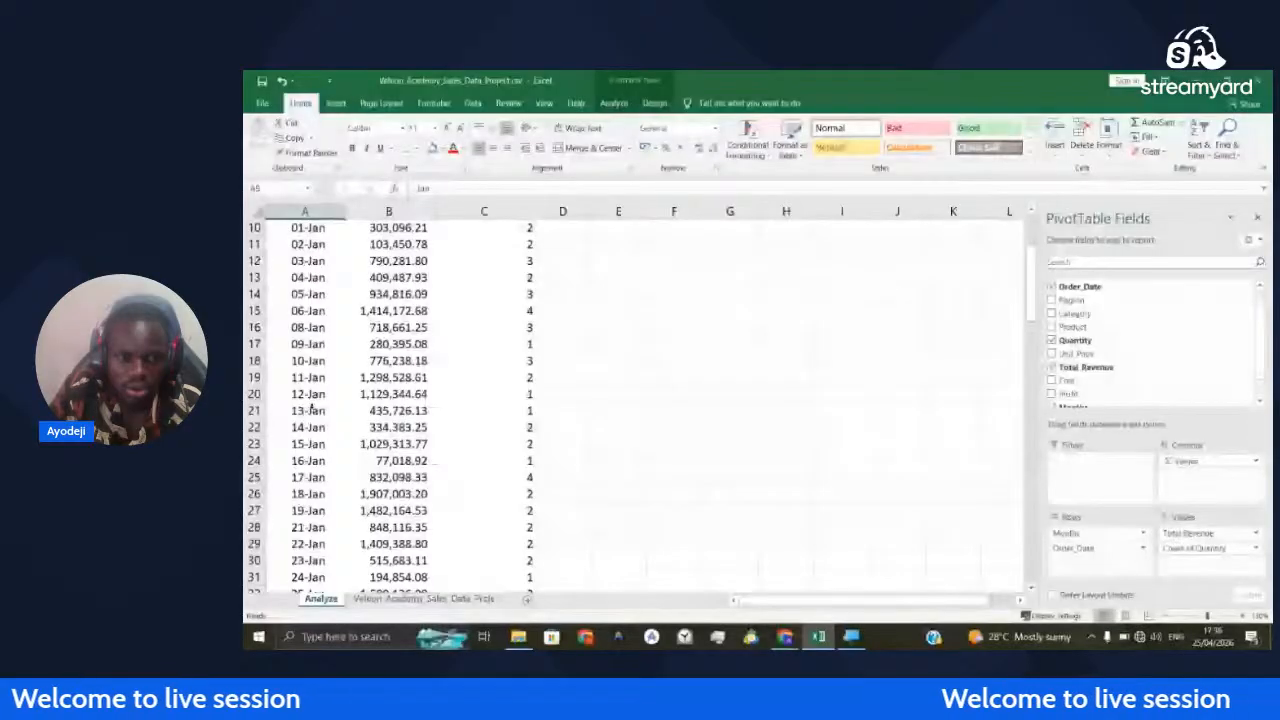
scroll(312, 408, "up", 3)
left_click(273, 361)
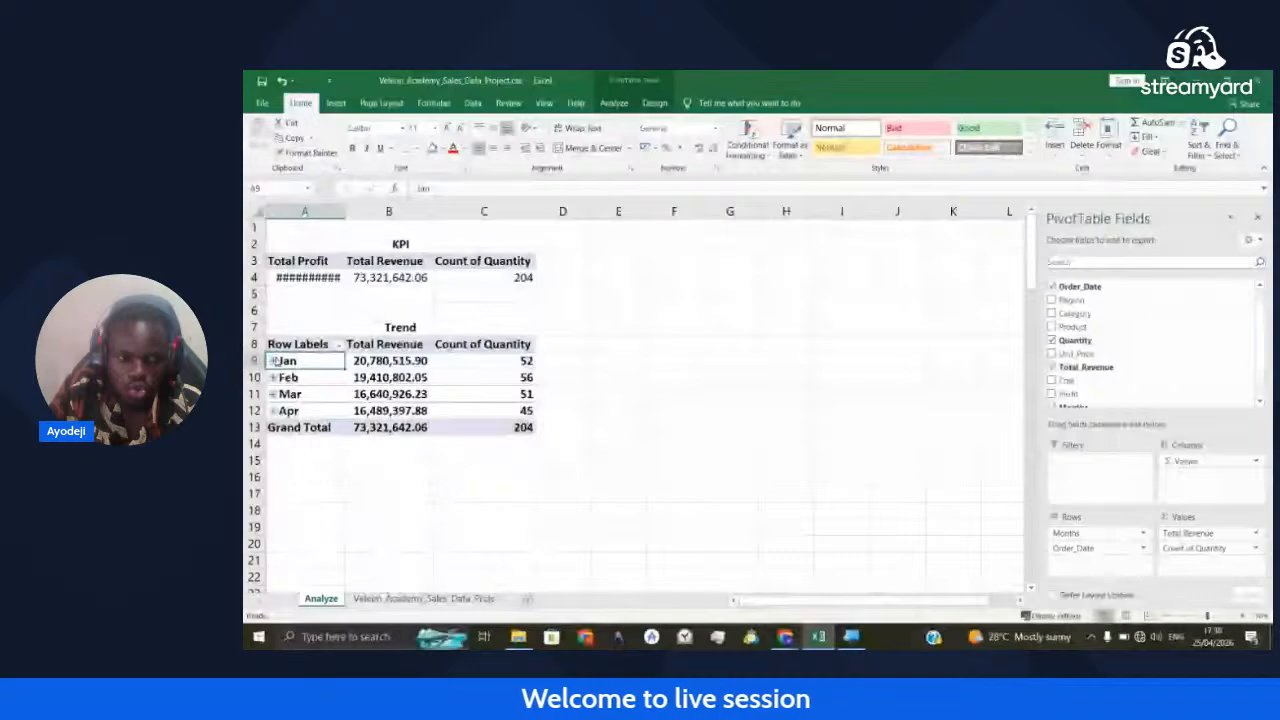
left_click_drag(1075, 549, 957, 547)
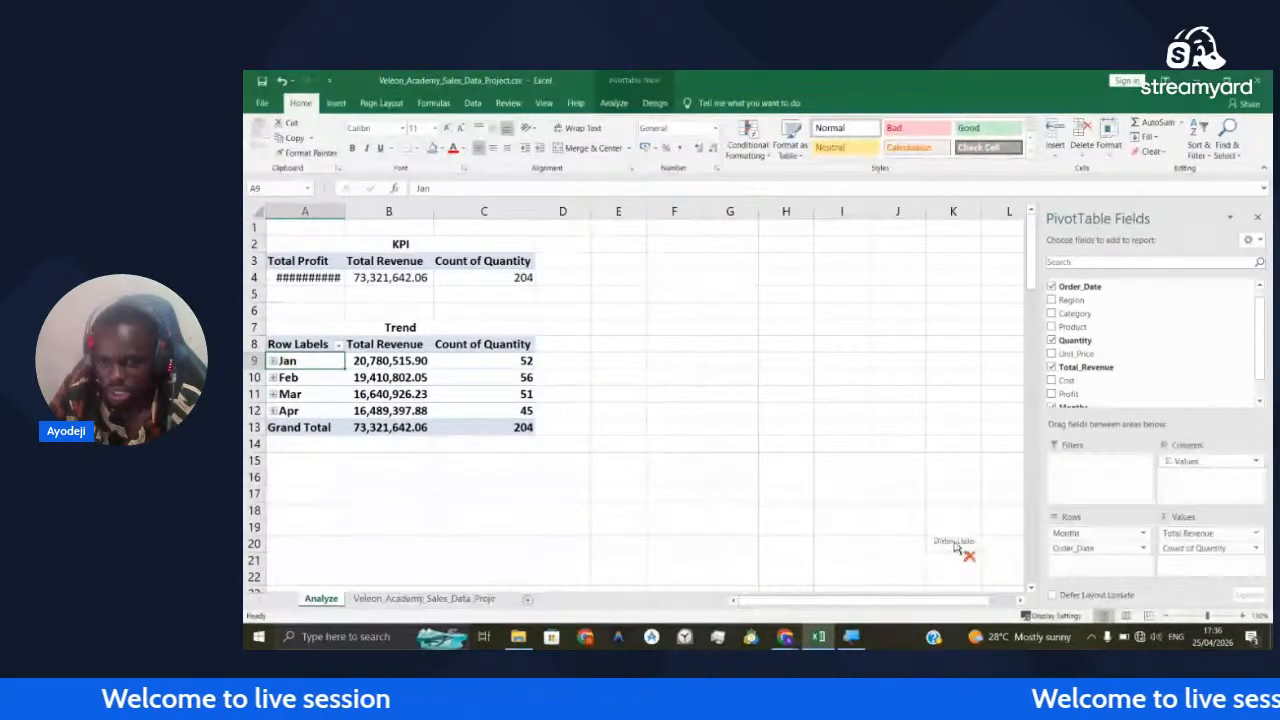
left_click_drag(957, 547, 950, 525)
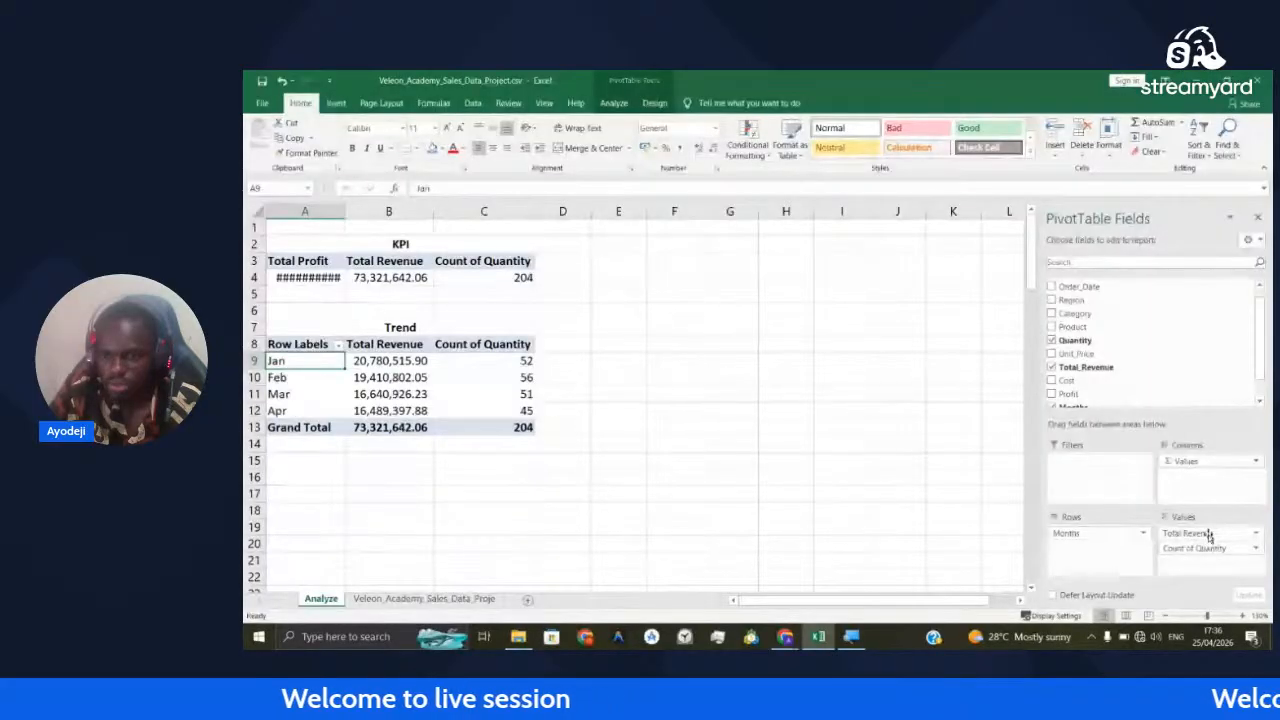
left_click_drag(1195, 548, 423, 343)
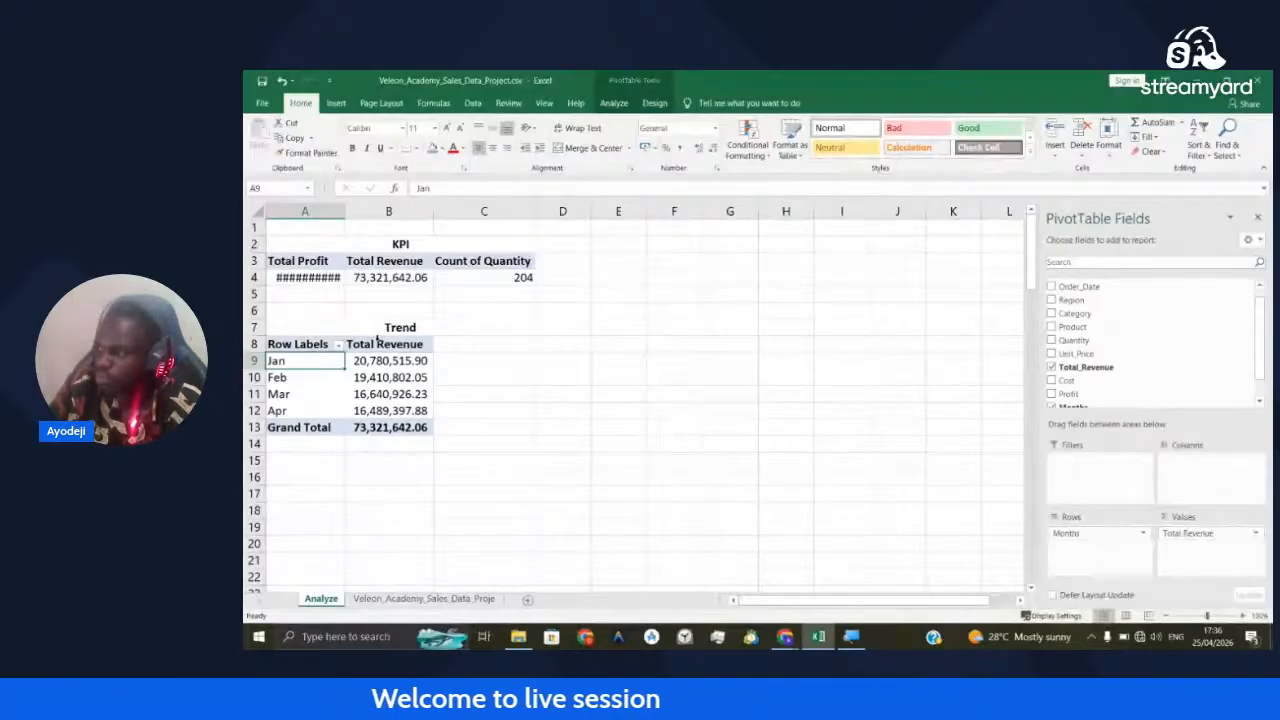
left_click(383, 360)
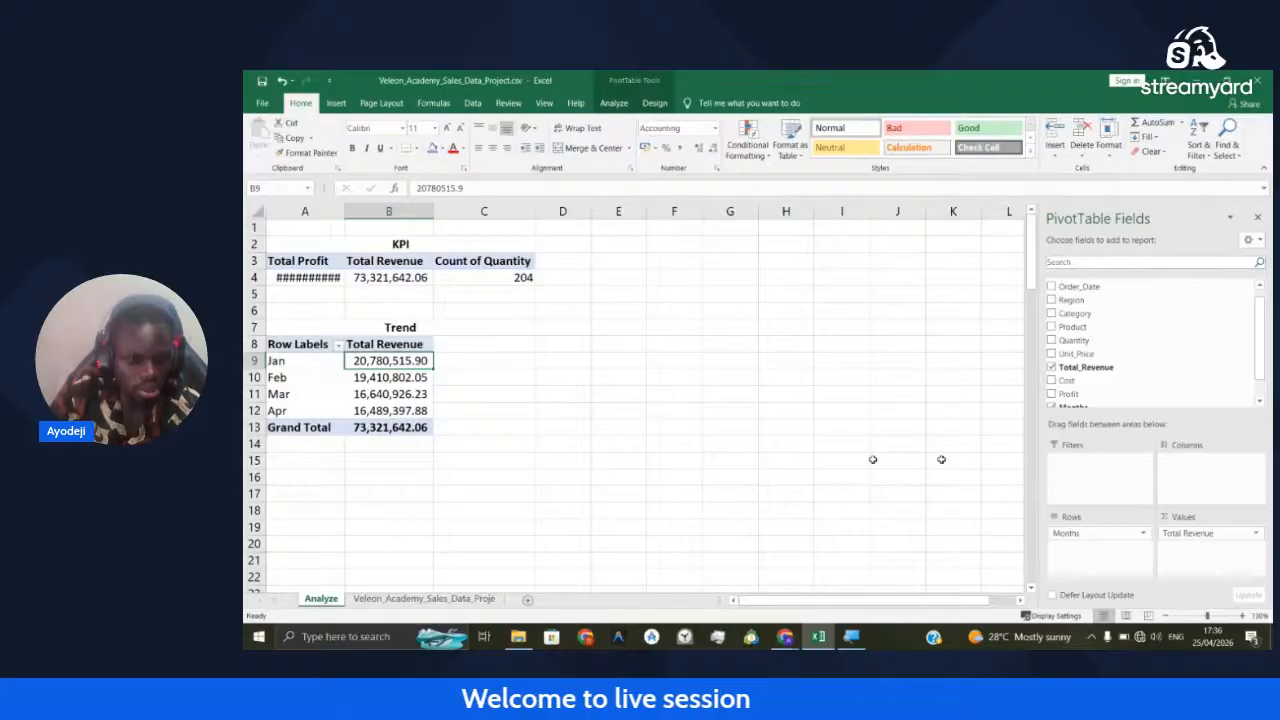
Copy the Trend block A7:C14 and paste it starting at A16
left_click(335, 476)
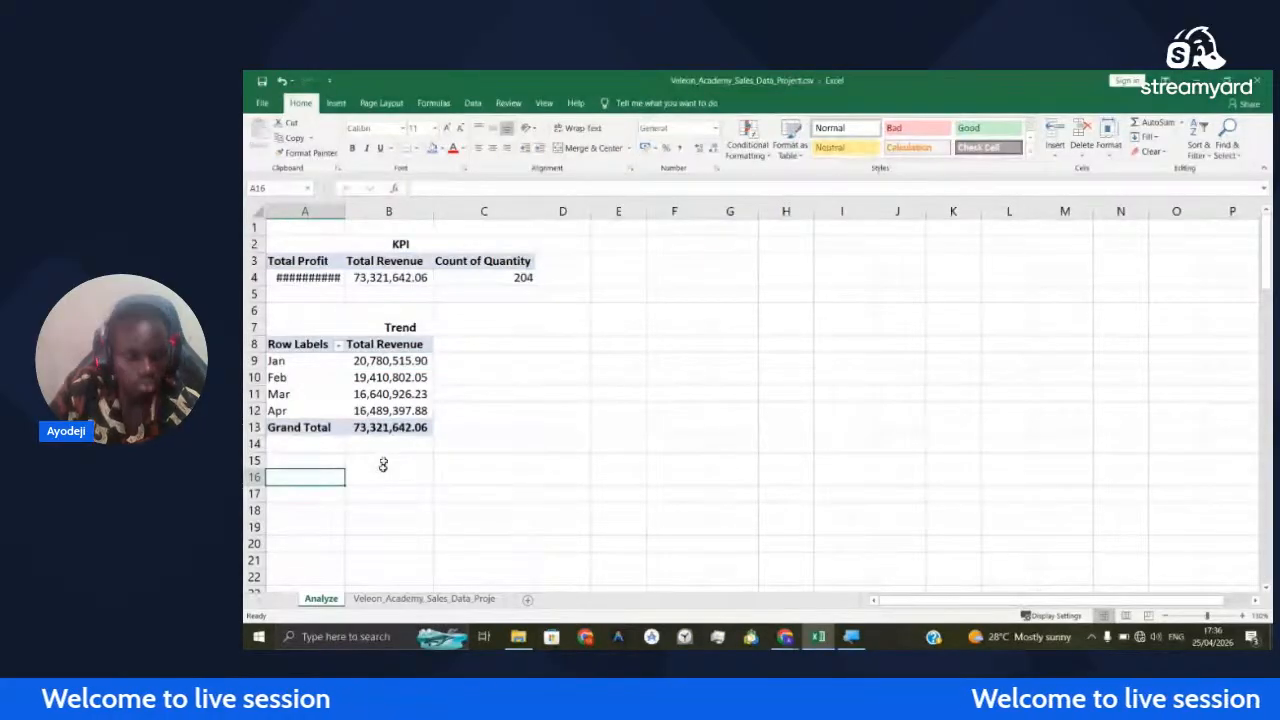
key("ctrl+c")
left_click(379, 489)
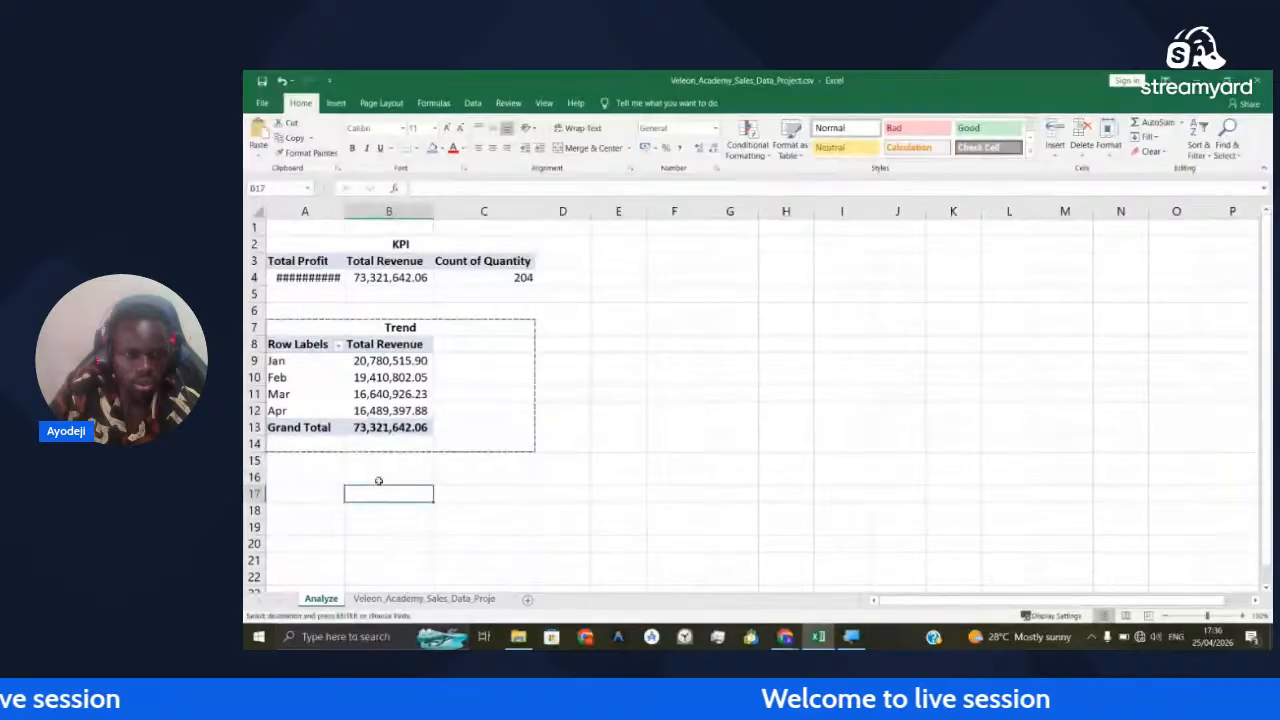
left_click(379, 481)
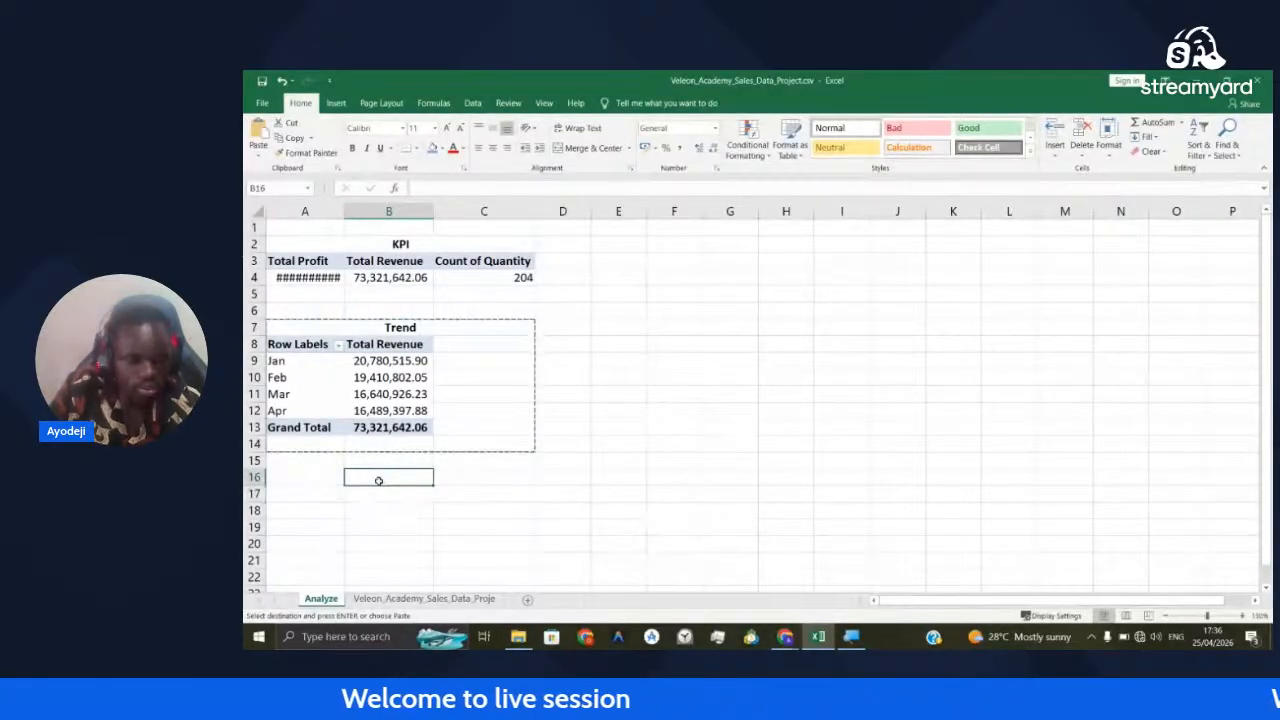
key("ctrl+z")
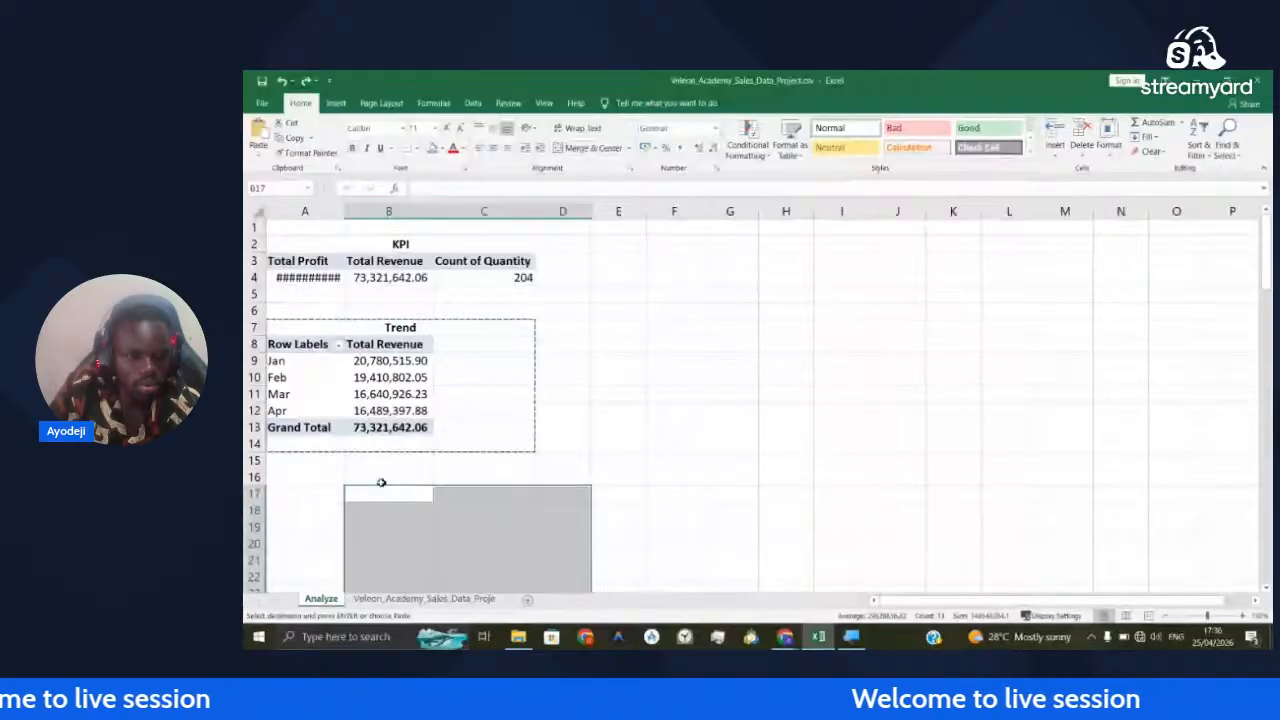
left_click(308, 478)
key("ctrl+v")
scroll(634, 435, "down", 2)
scroll(634, 429, "up", 1)
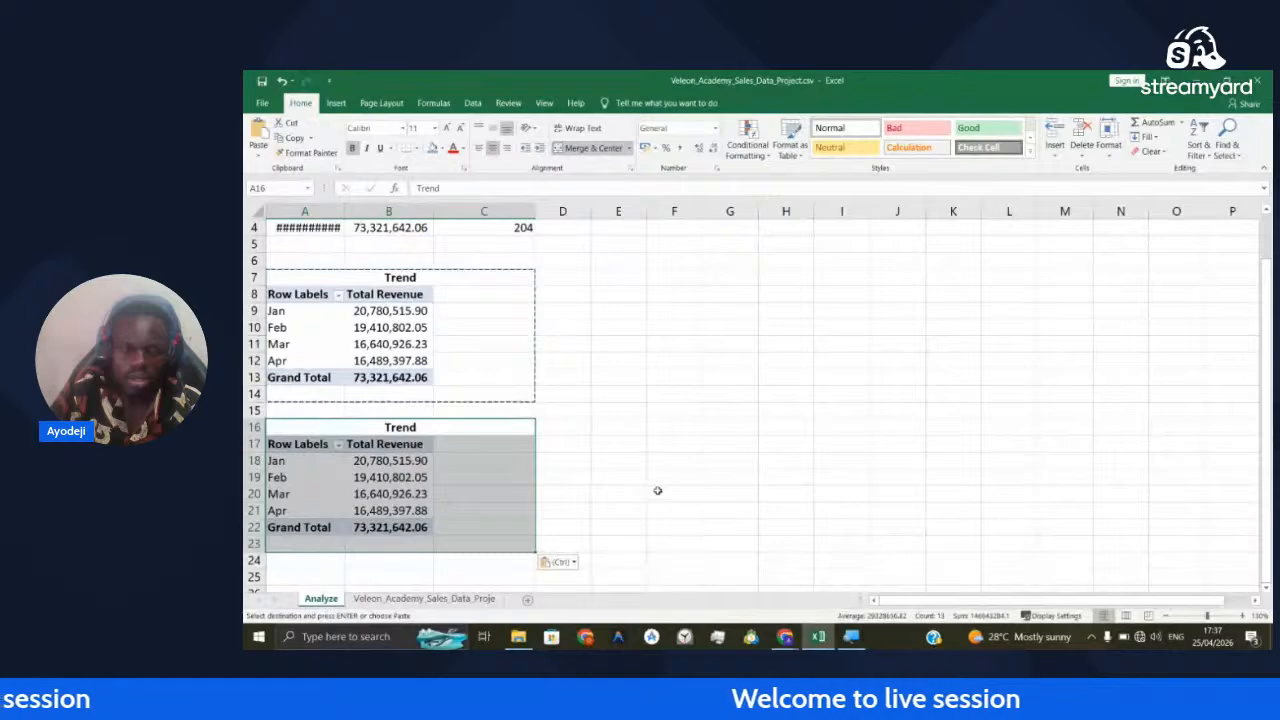
Change the A16 heading to Top cities and rebuild the pivot table below with Region as rows instead of Months, adding Sum of Profit
double_click(382, 426)
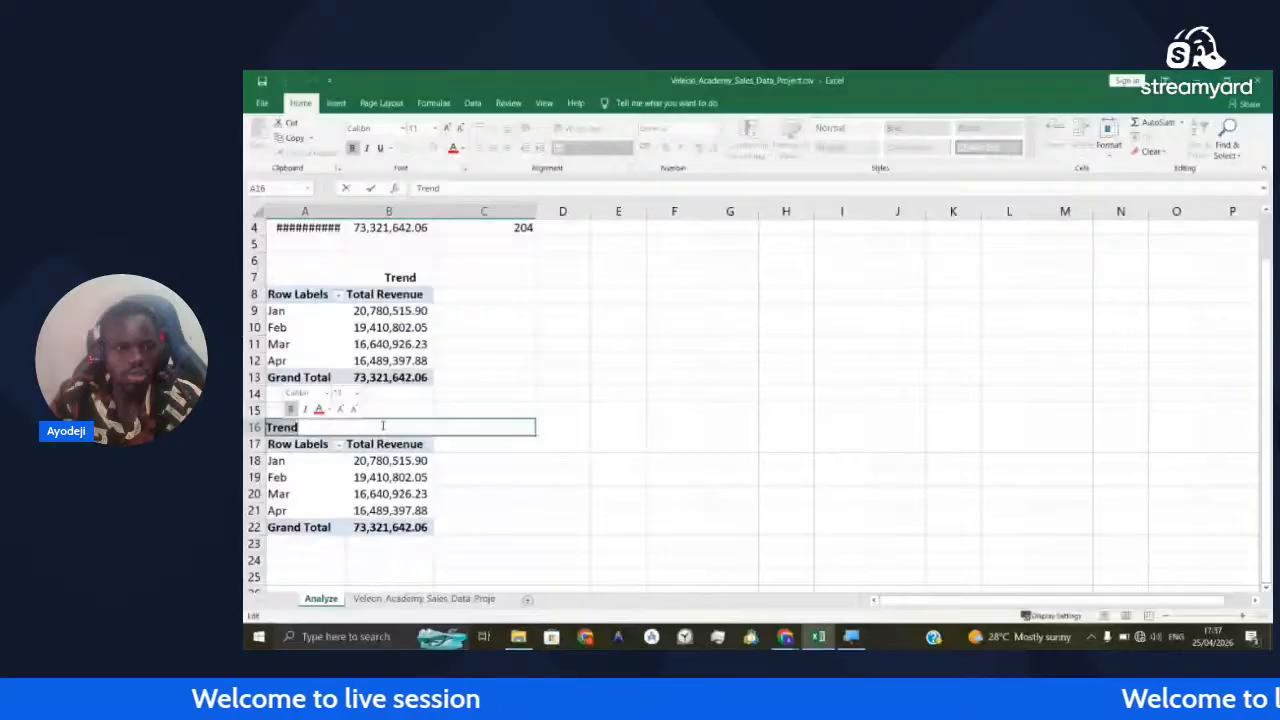
type("Top cities")
key("Return")
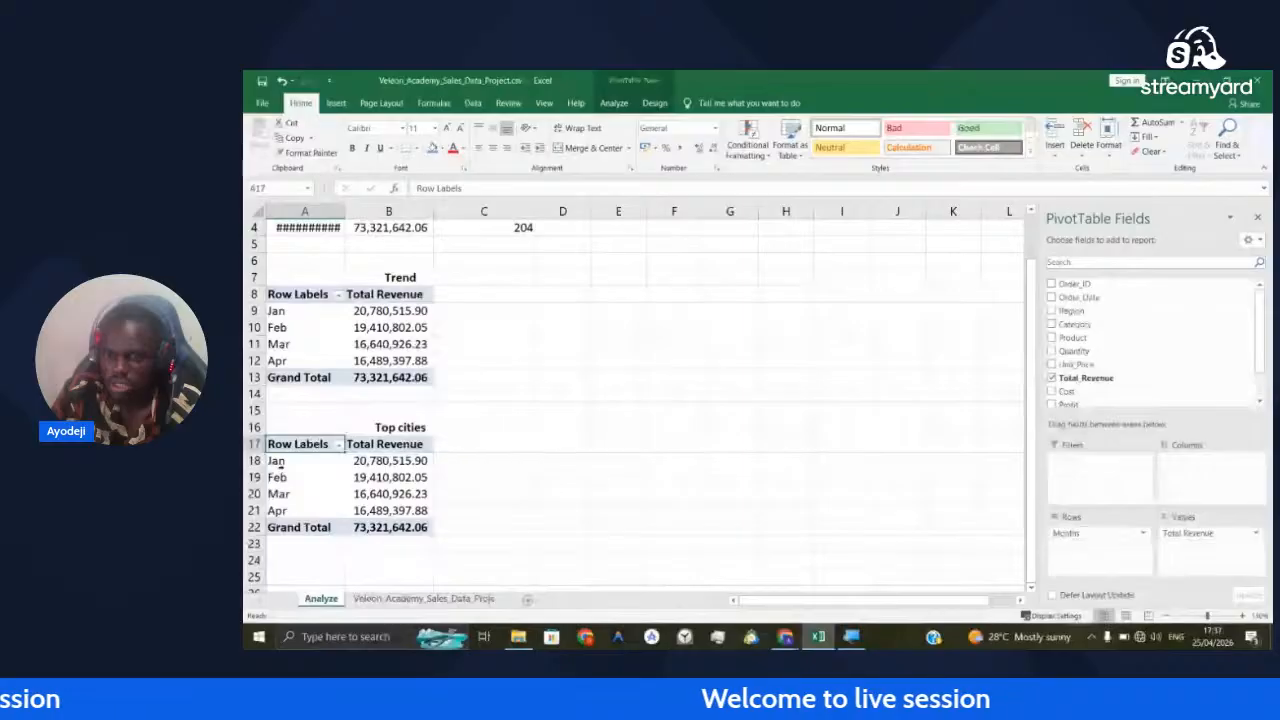
left_click_drag(1071, 311, 1093, 470)
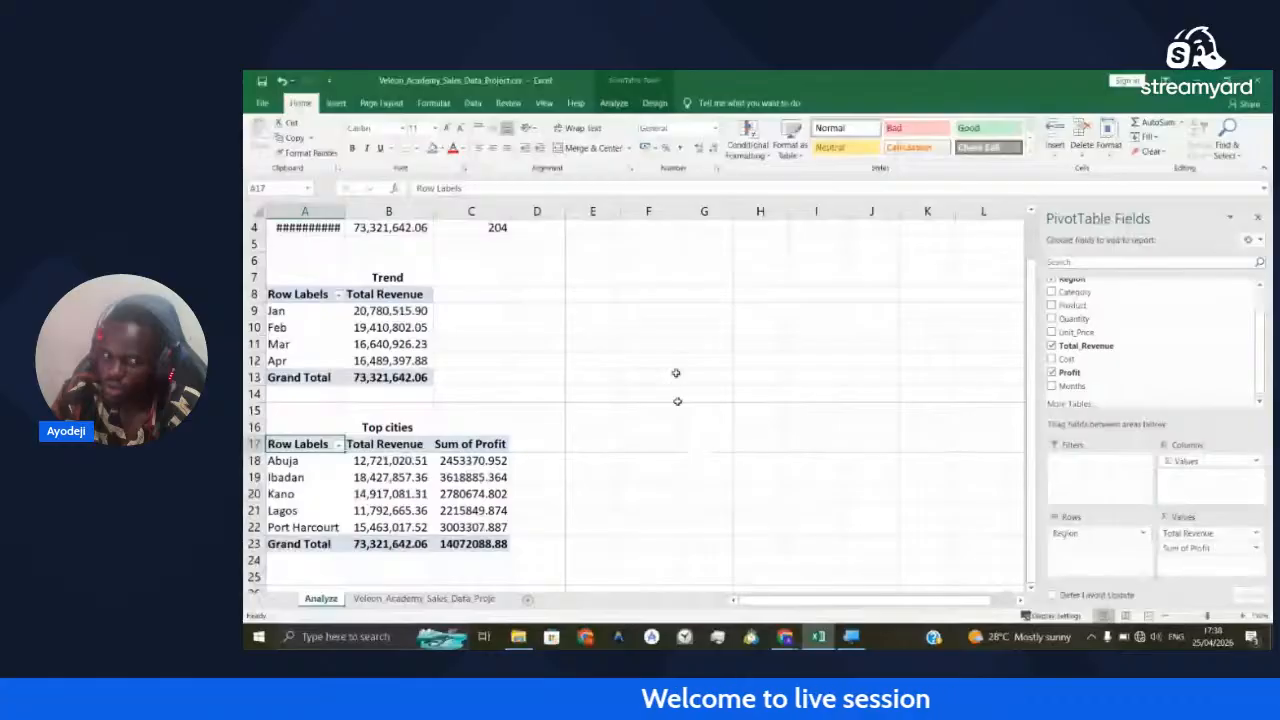
Autofit column A to show the full Total Profit value in the KPI pivot table
scroll(677, 401, "up", 1)
left_click(537, 394)
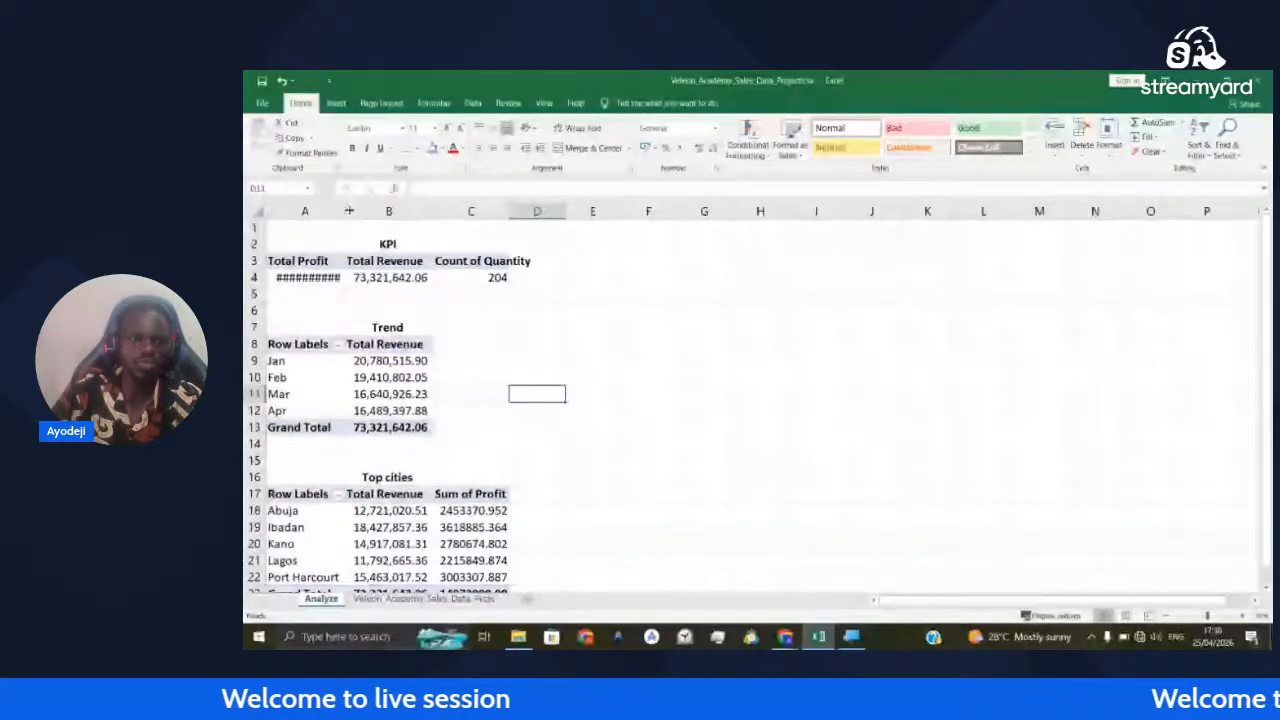
double_click(349, 211)
Sort the regions in the Top cities pivot table in descending order of revenue instead of by name
scroll(354, 417, "down", 1)
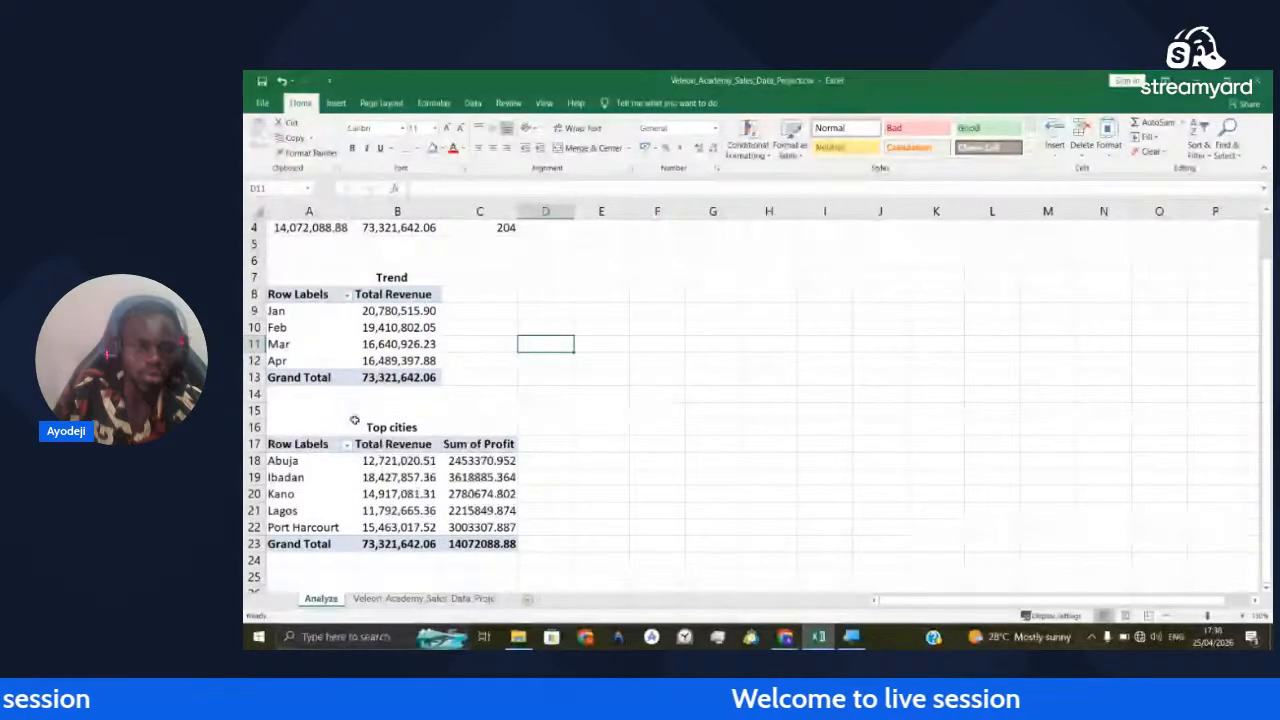
scroll(354, 420, "down", 1)
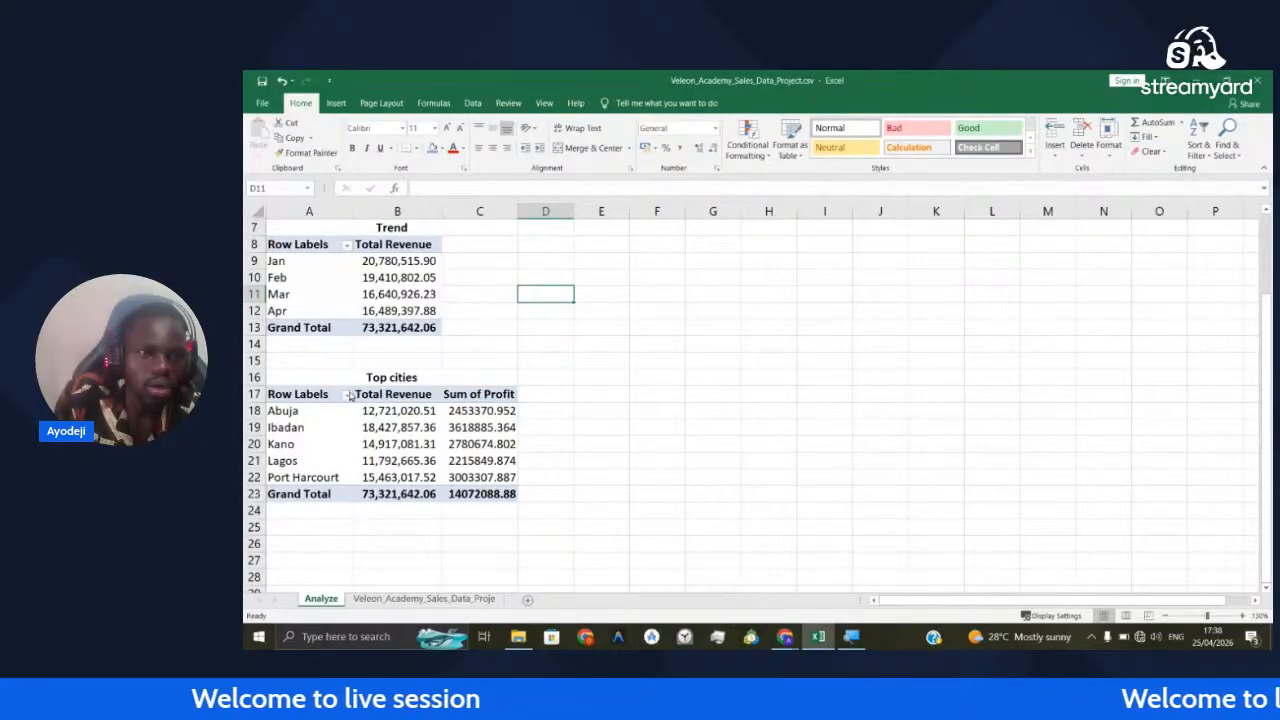
left_click(348, 395)
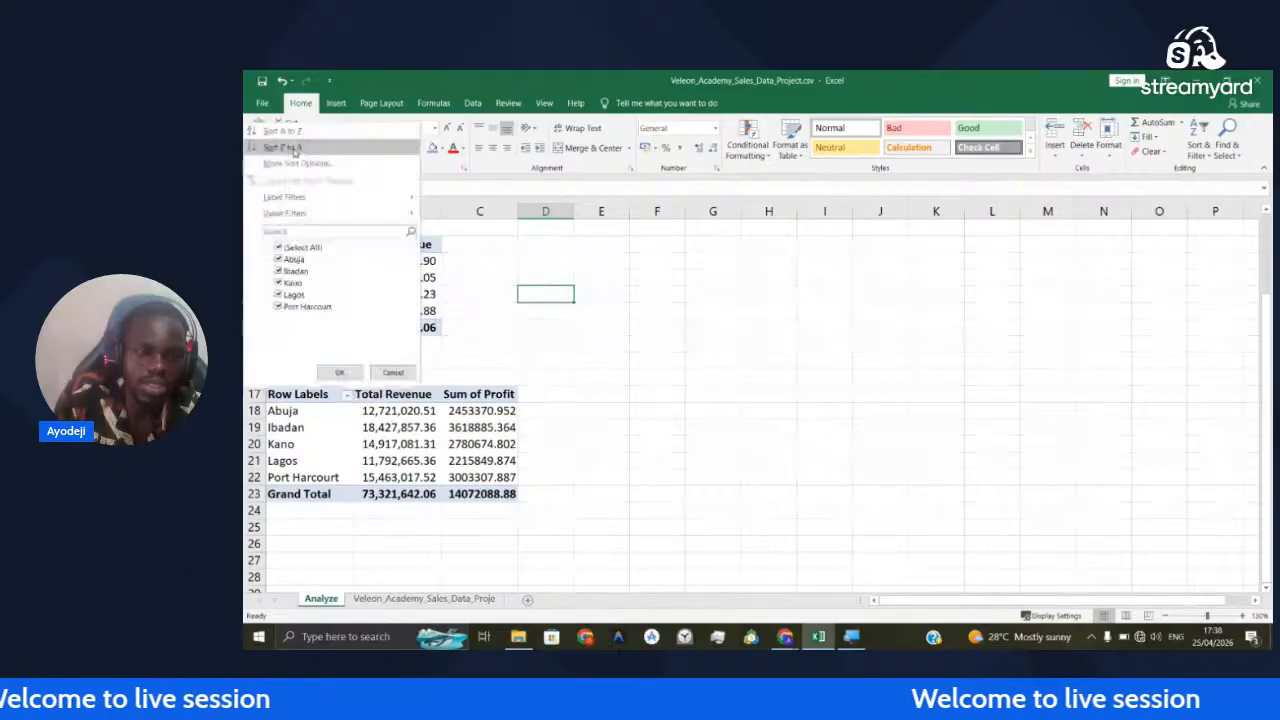
left_click(293, 152)
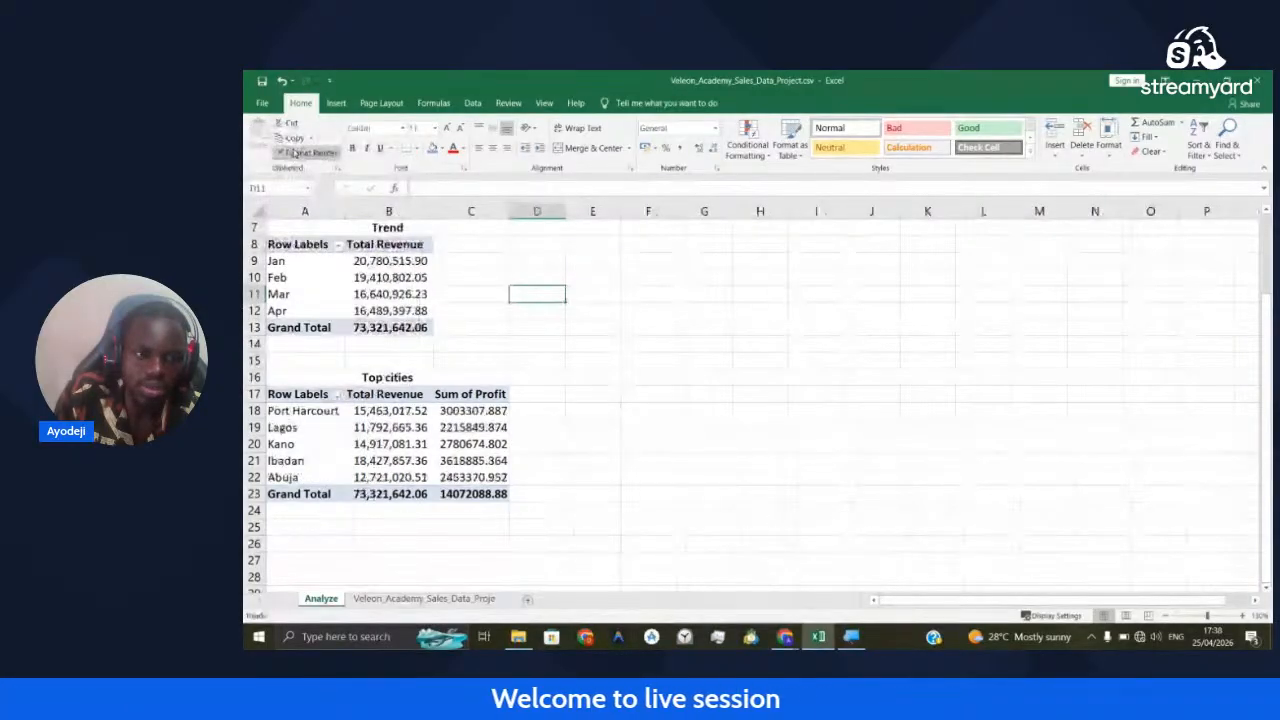
left_click(340, 395)
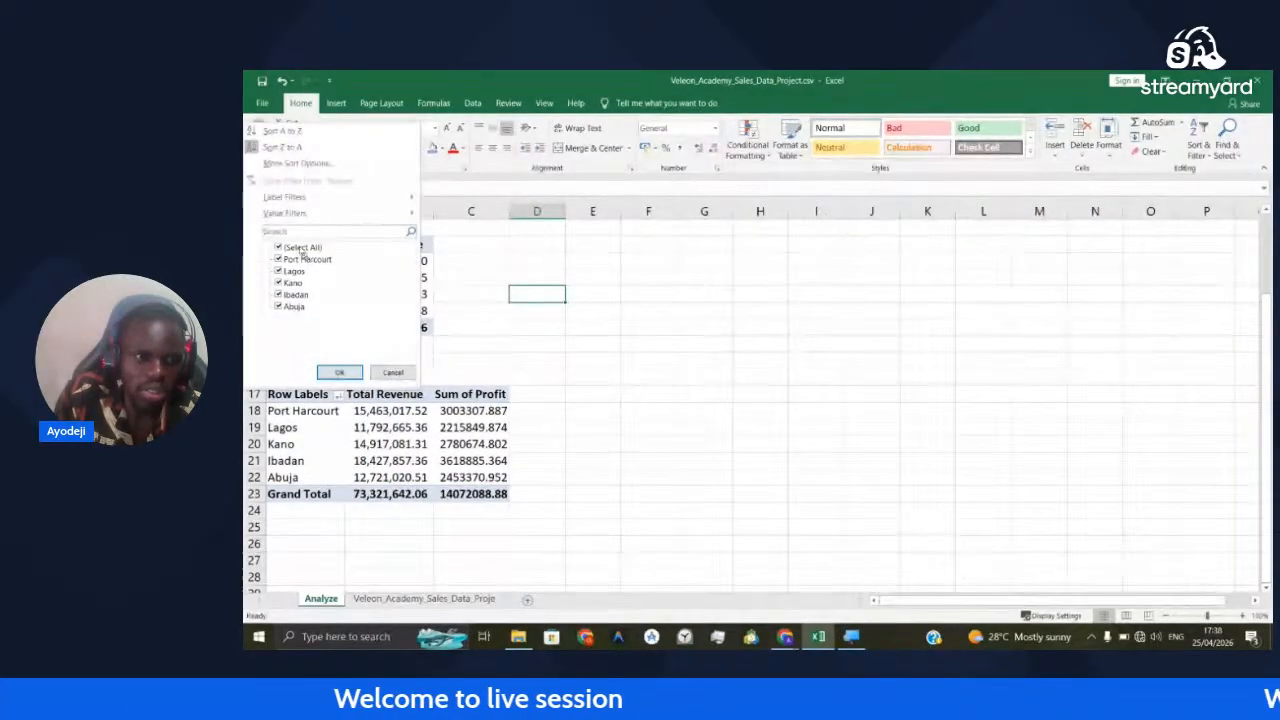
left_click(294, 163)
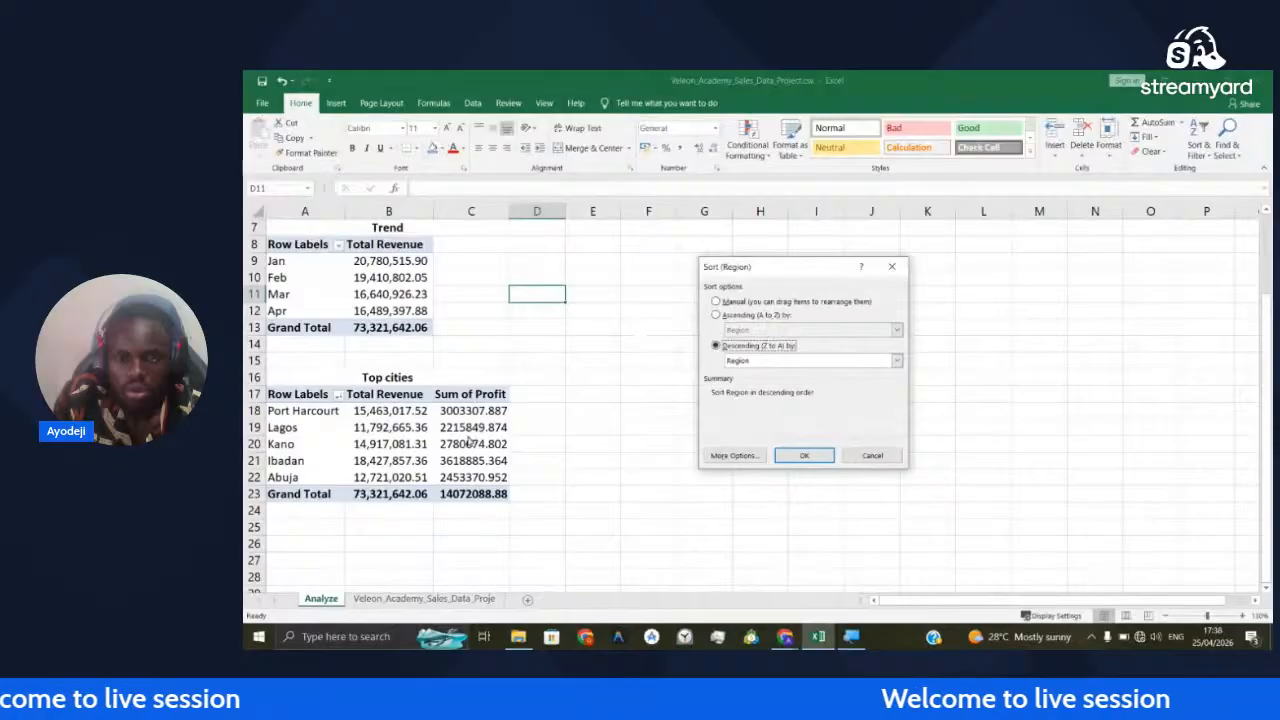
key("Return")
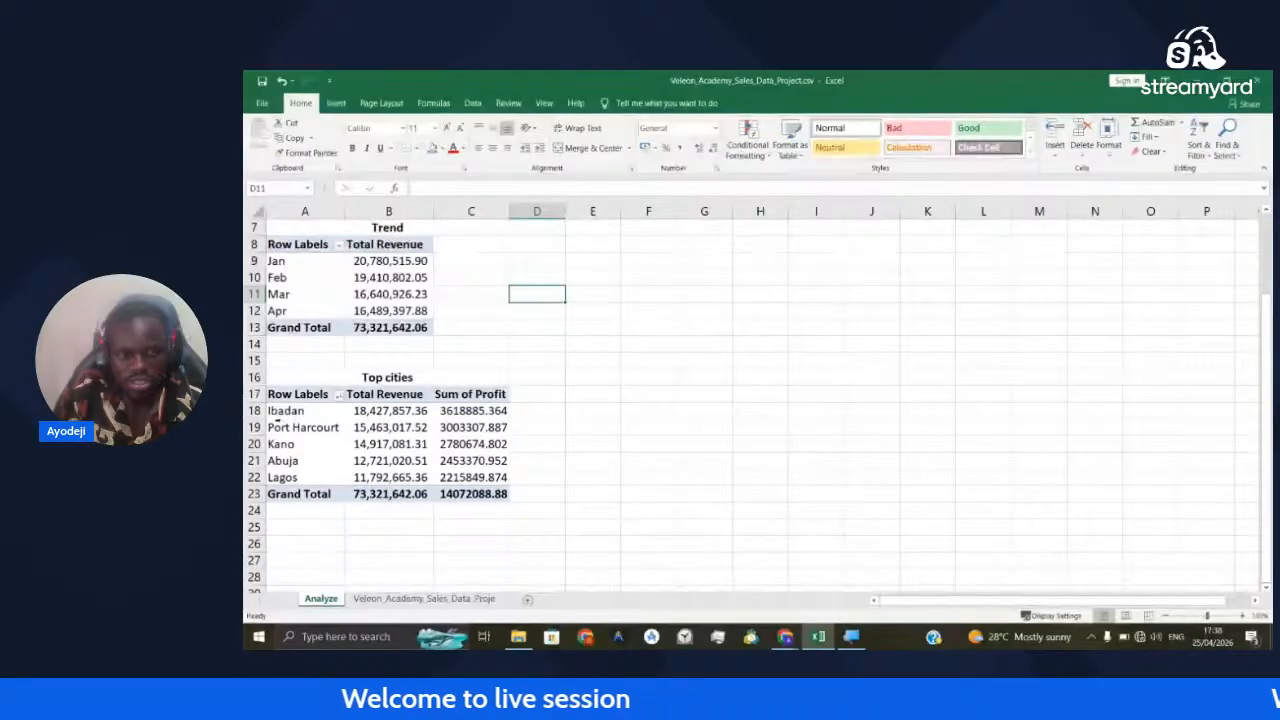
Format the Top cities Sum of Profit values with thousands separators and two decimals like Total Revenue, and autofit column C
left_click(389, 410)
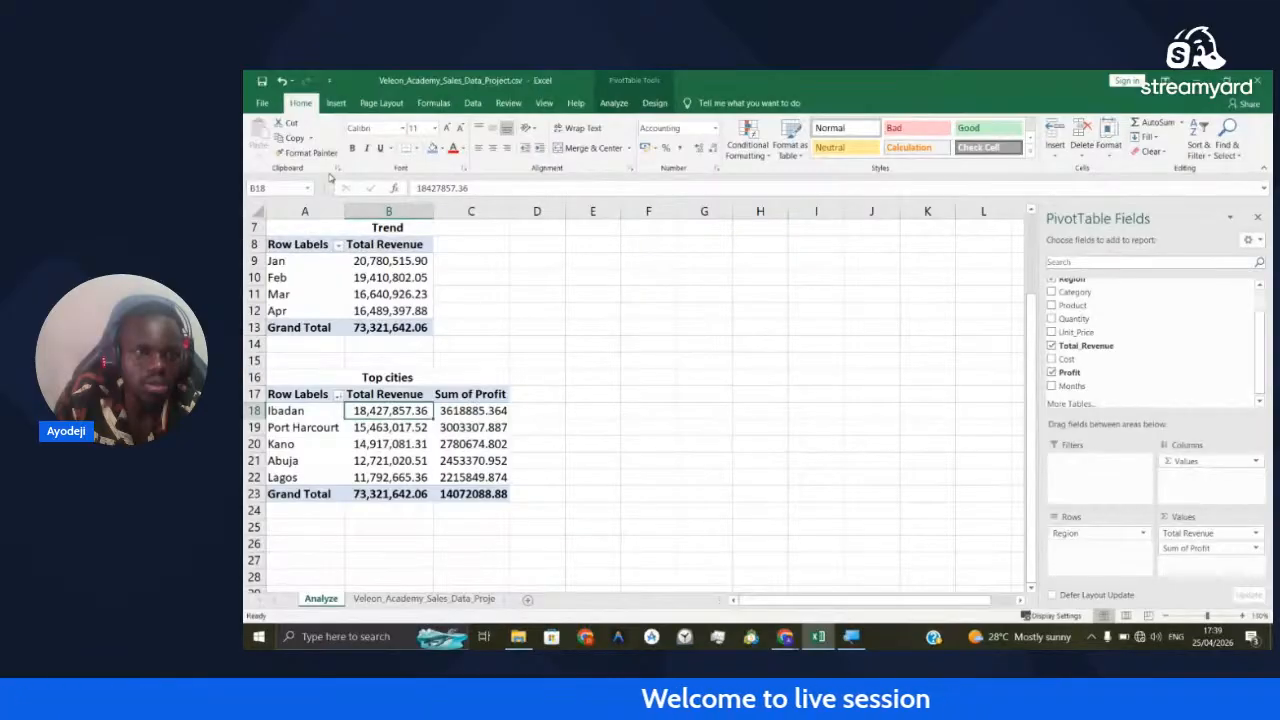
left_click(488, 410)
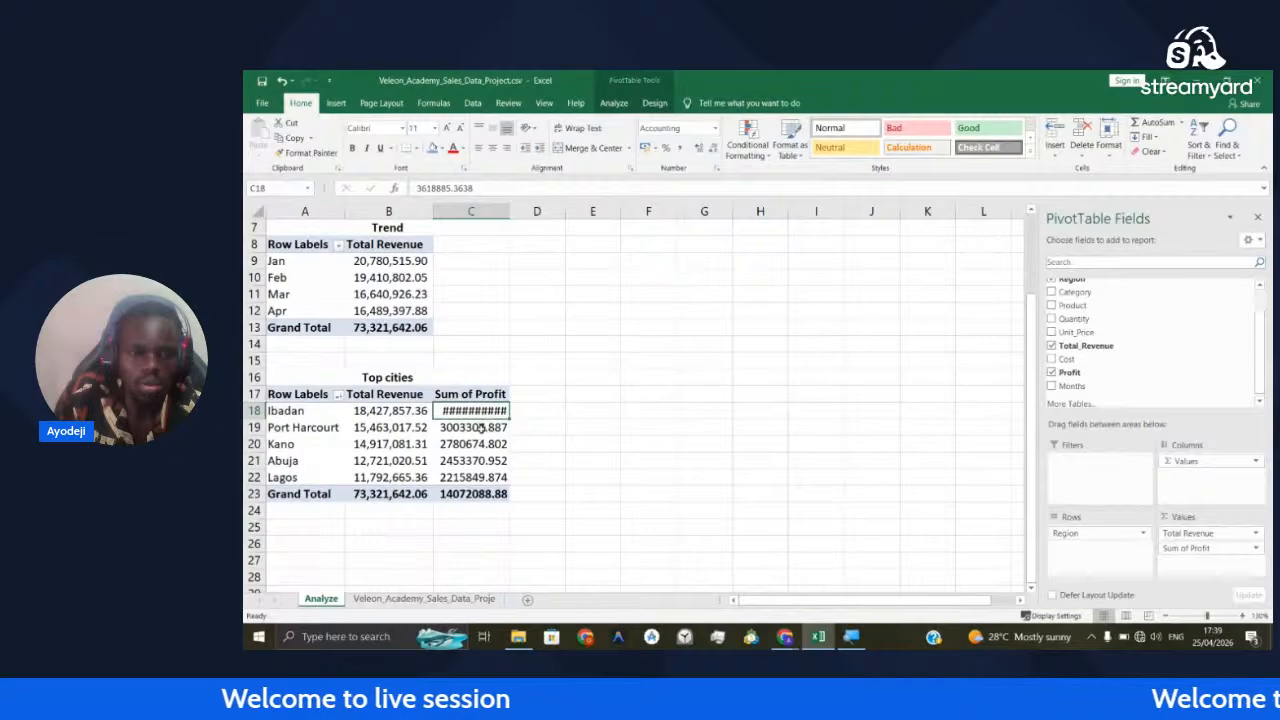
left_click_drag(478, 411, 478, 477)
left_click(305, 155)
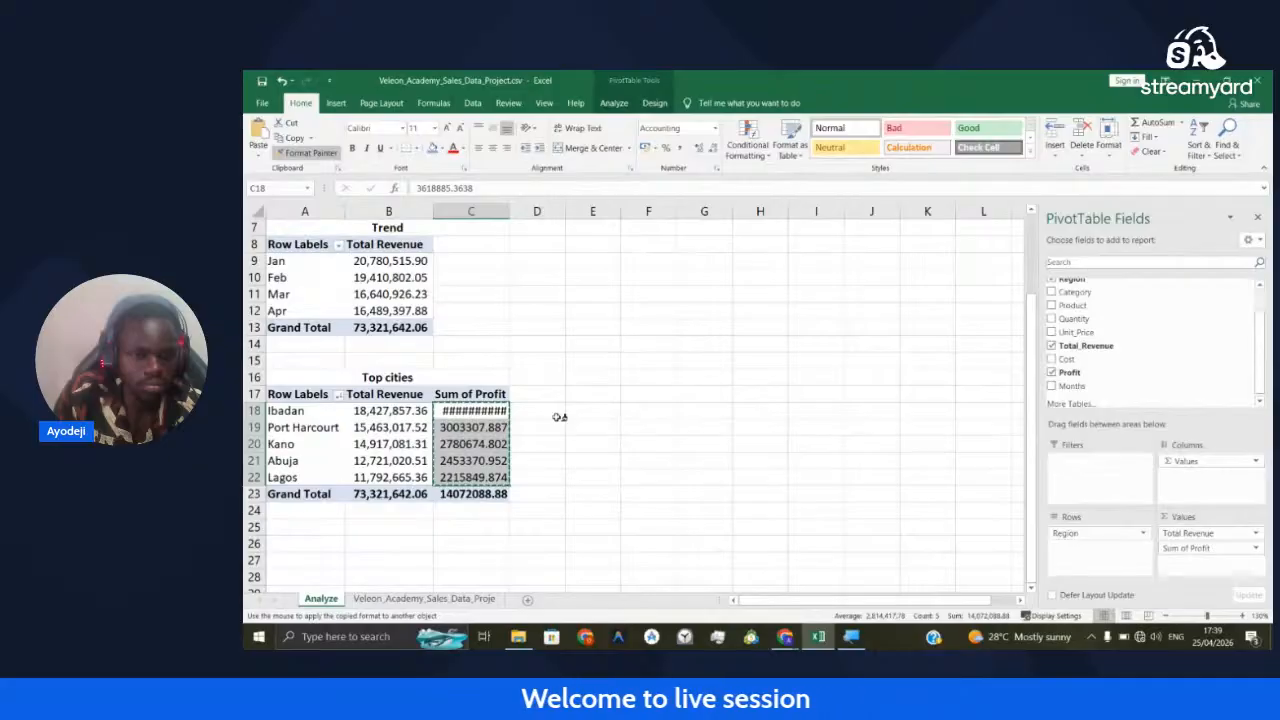
key("Left")
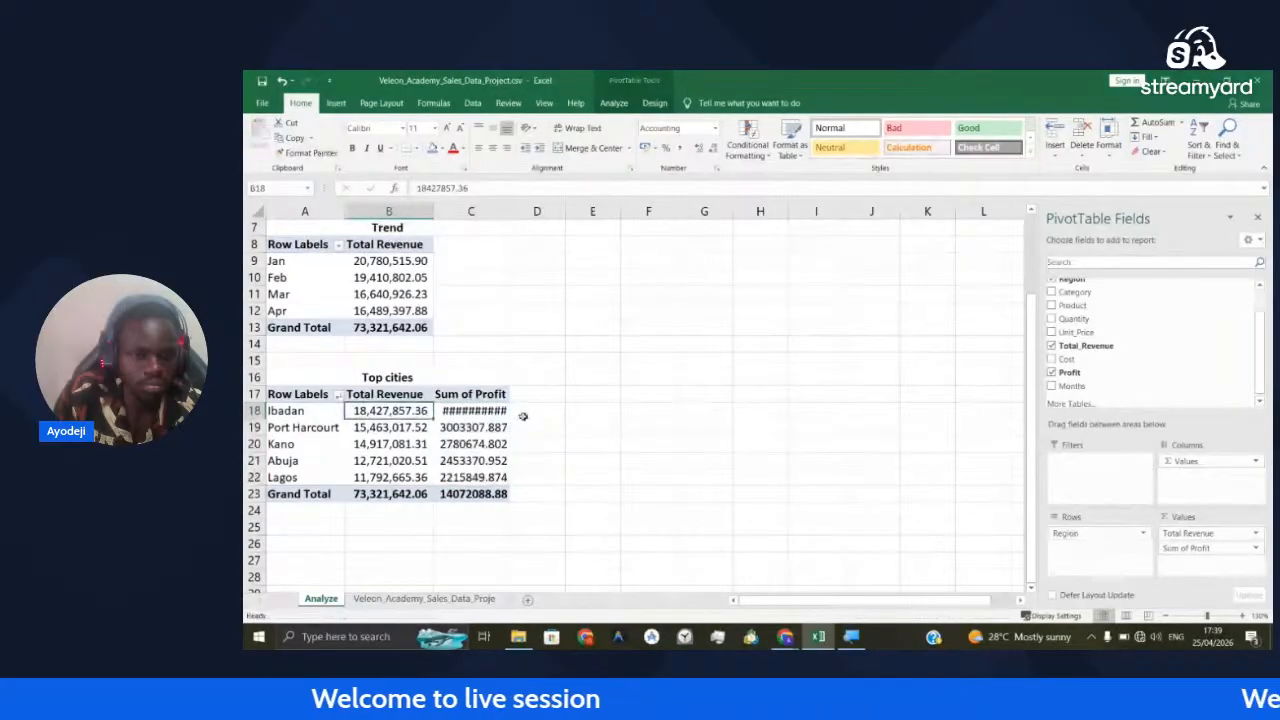
double_click(510, 211)
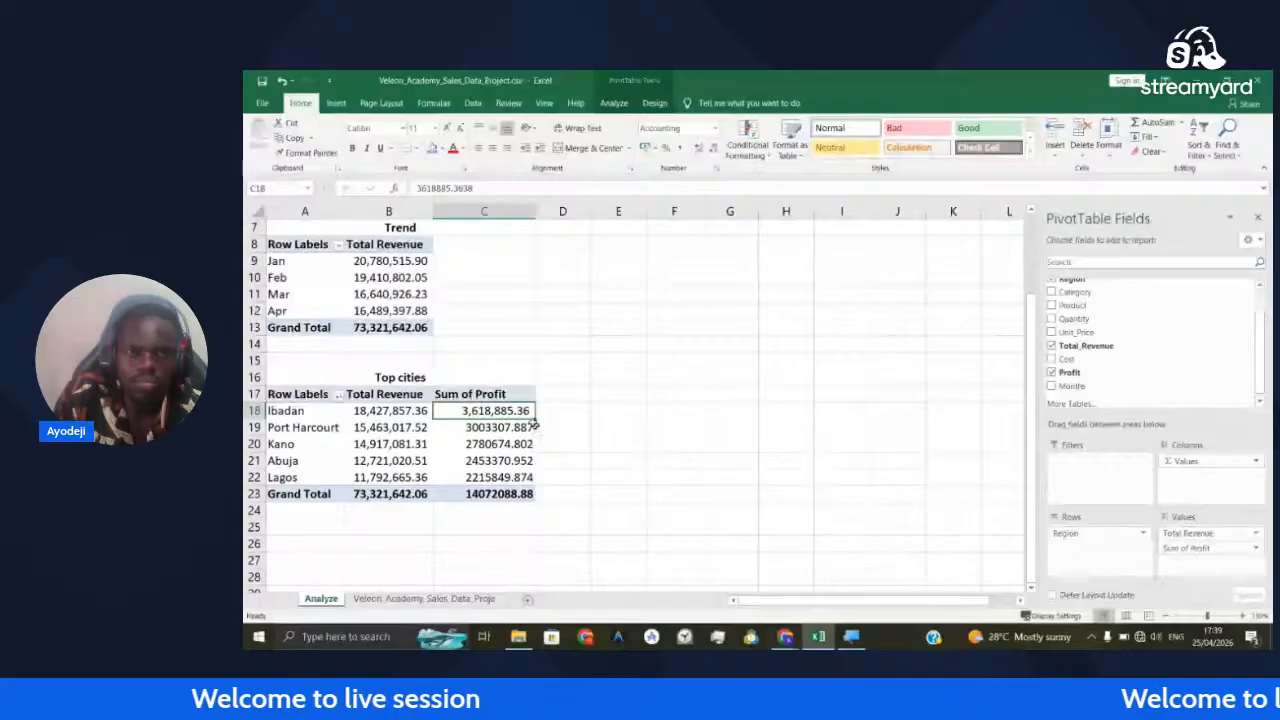
left_click_drag(486, 394, 490, 494)
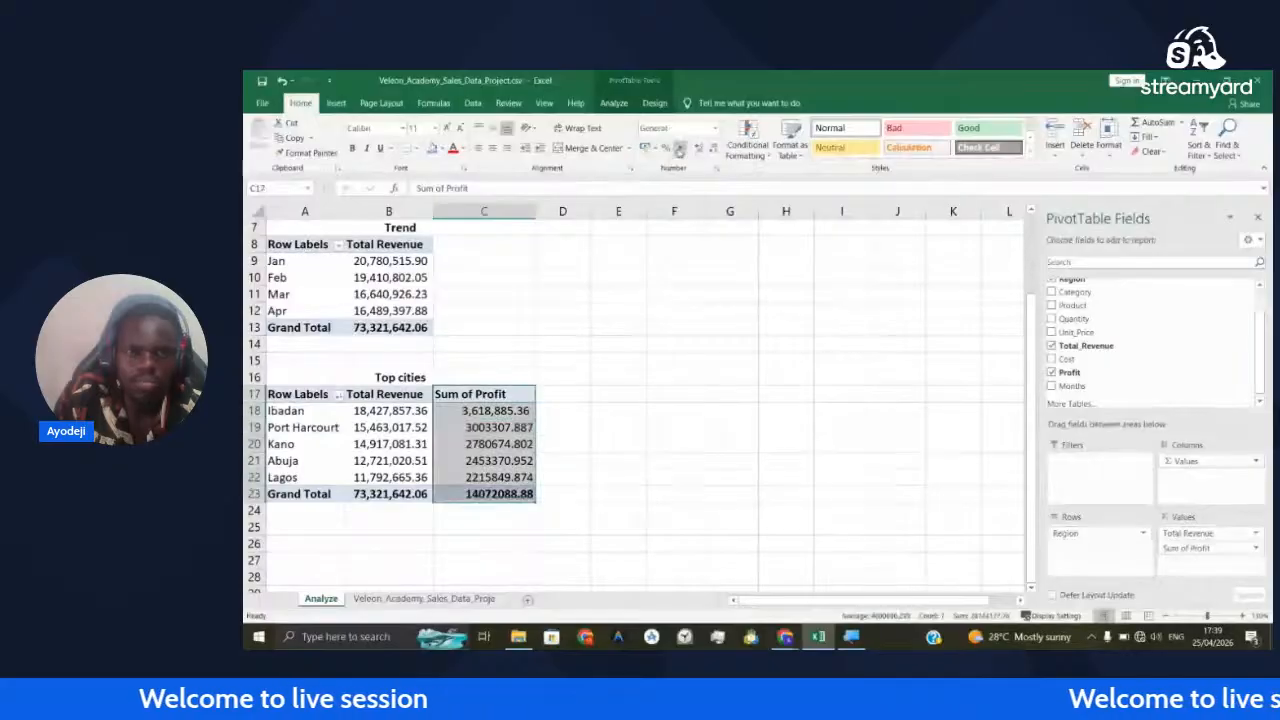
left_click(605, 430)
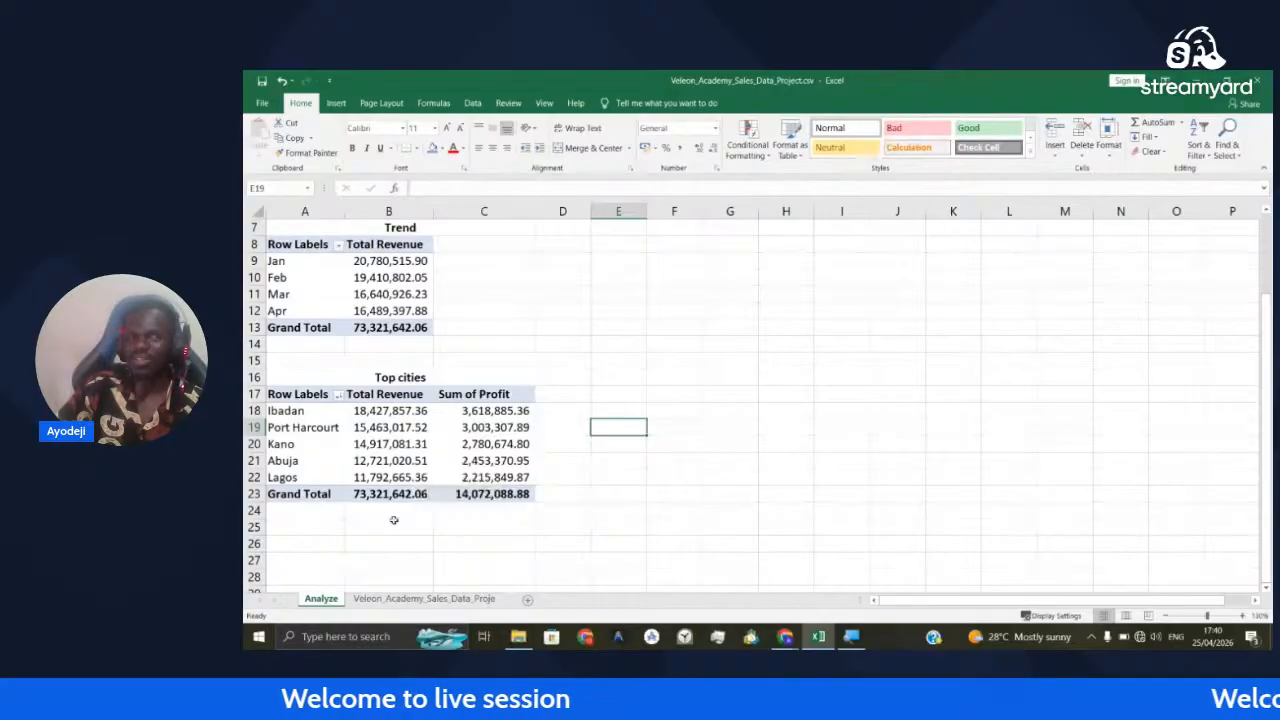
Add a new worksheet named Dashboard and widen its column A to serve as a side panel
scroll(394, 520, "down", 1)
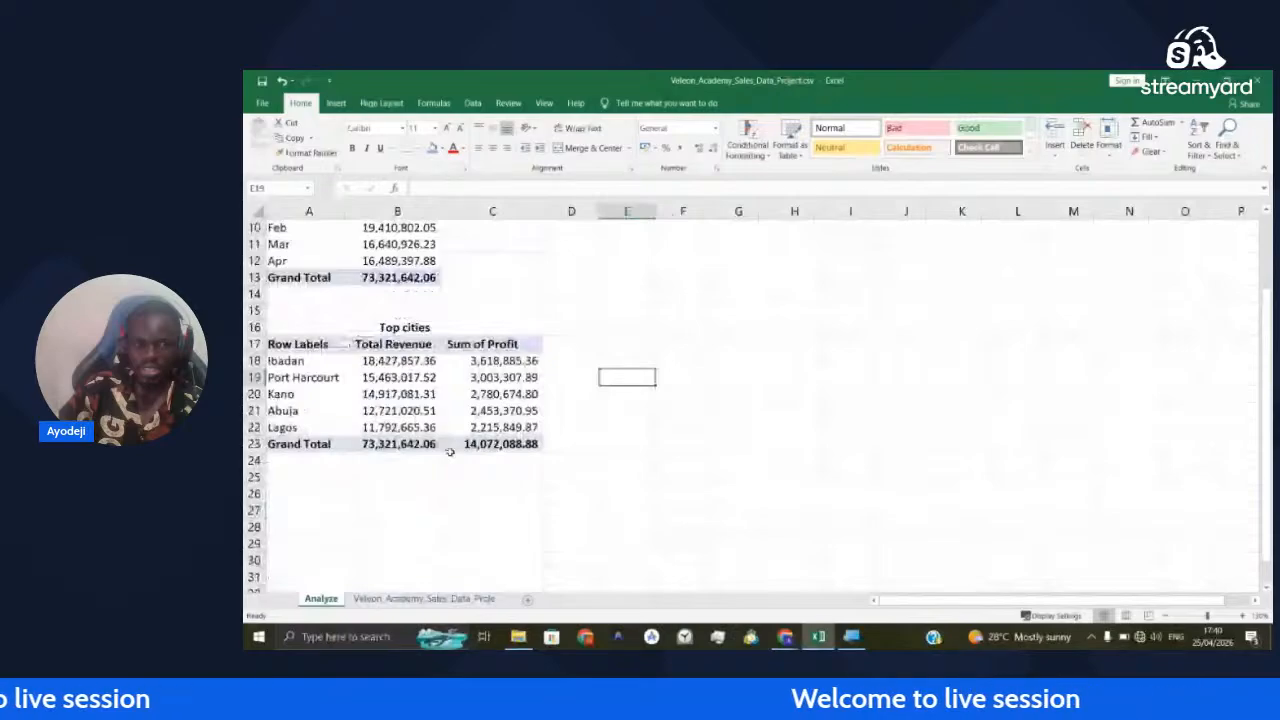
scroll(393, 362, "up", 3)
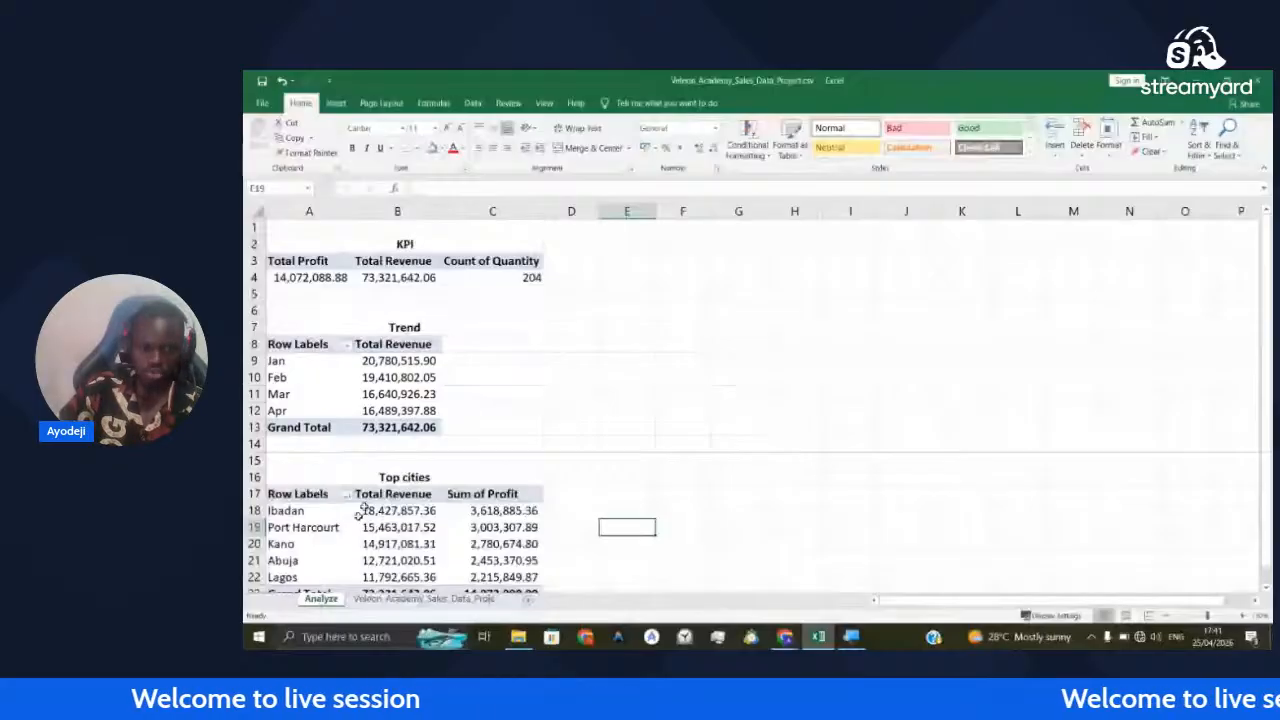
left_click(528, 600)
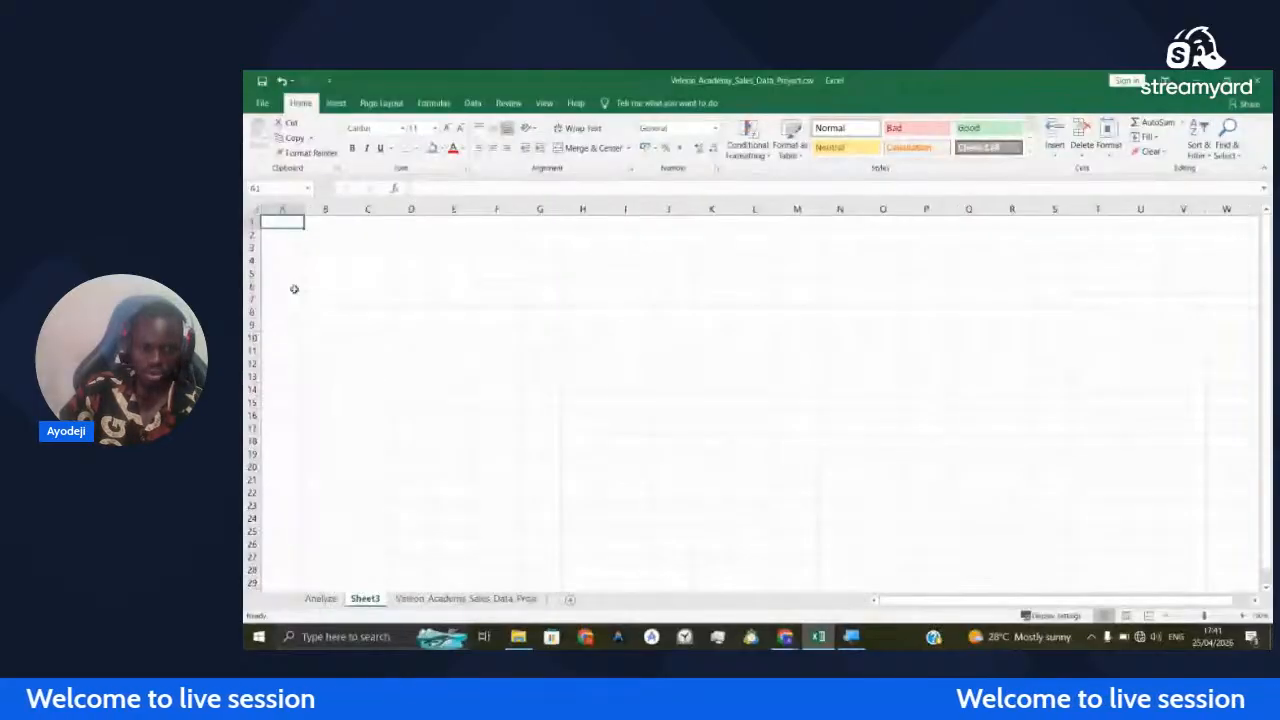
double_click(374, 606)
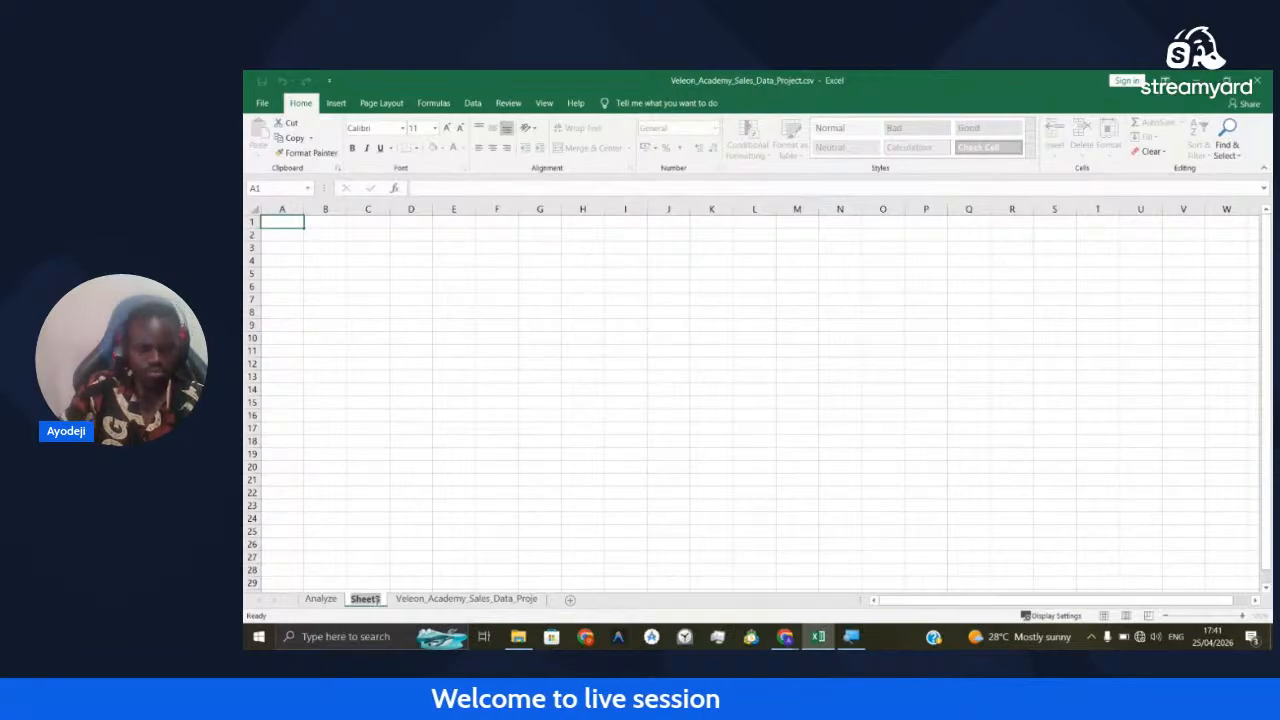
type("Dashboard")
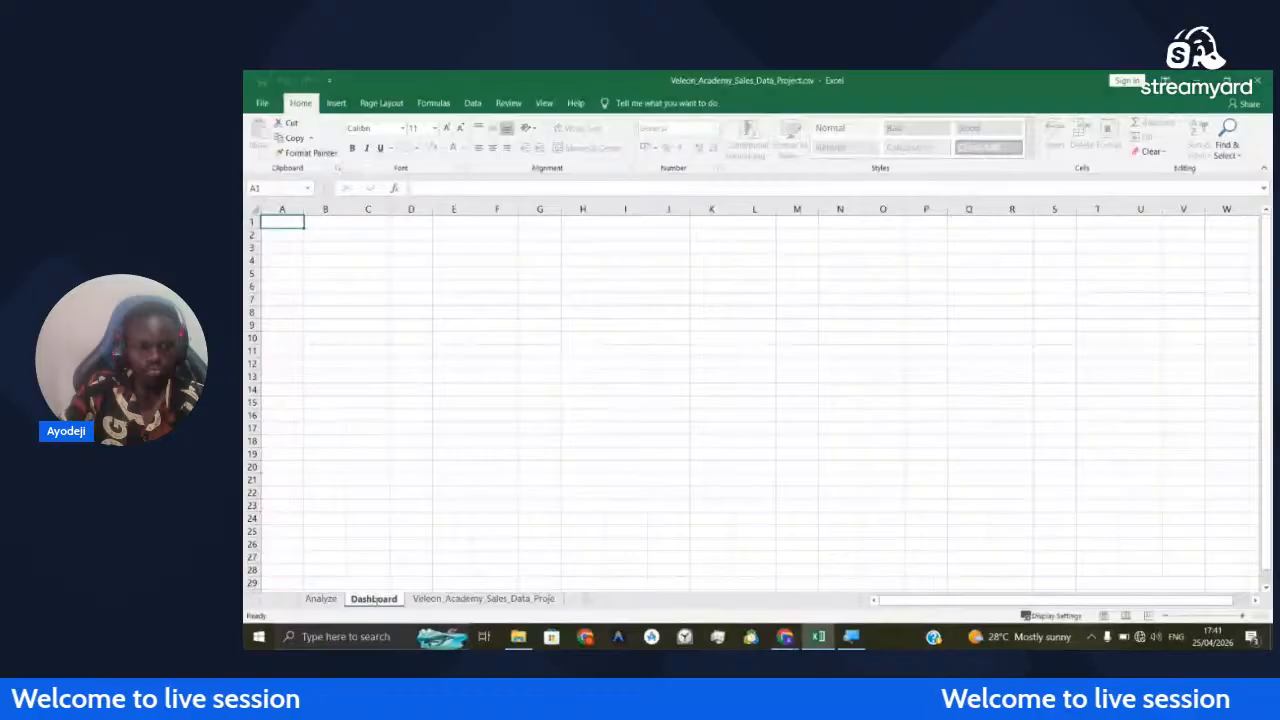
left_click(282, 247)
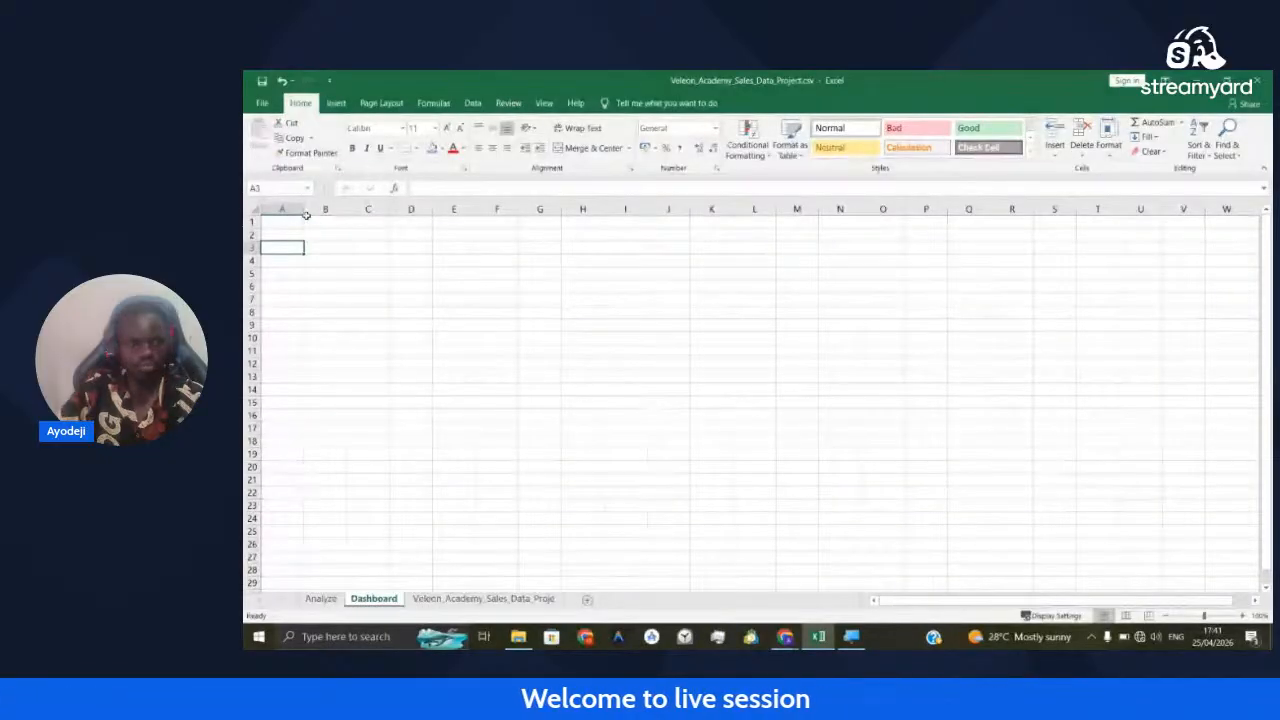
left_click_drag(305, 211, 368, 211)
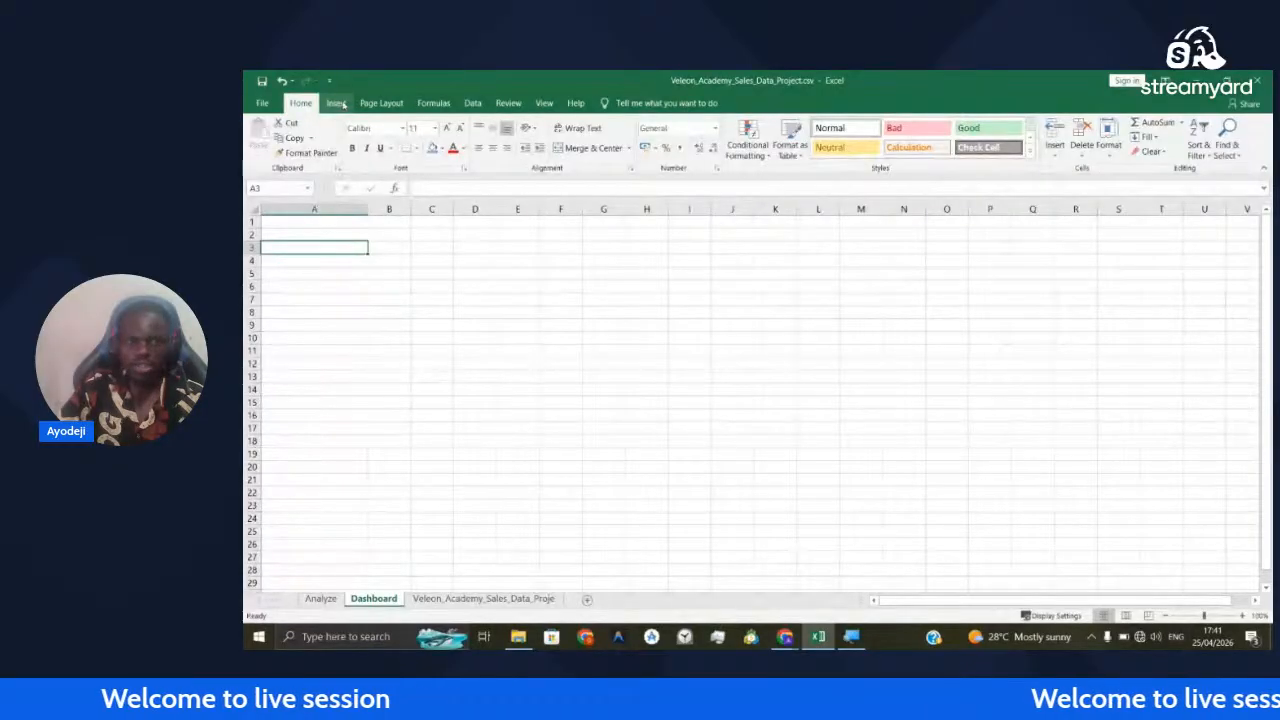
Draw a rounded rectangle banner about 25.4 cm wide and 4.1 cm high, spanning columns C to Q from row 3
left_click(337, 103)
left_click(458, 122)
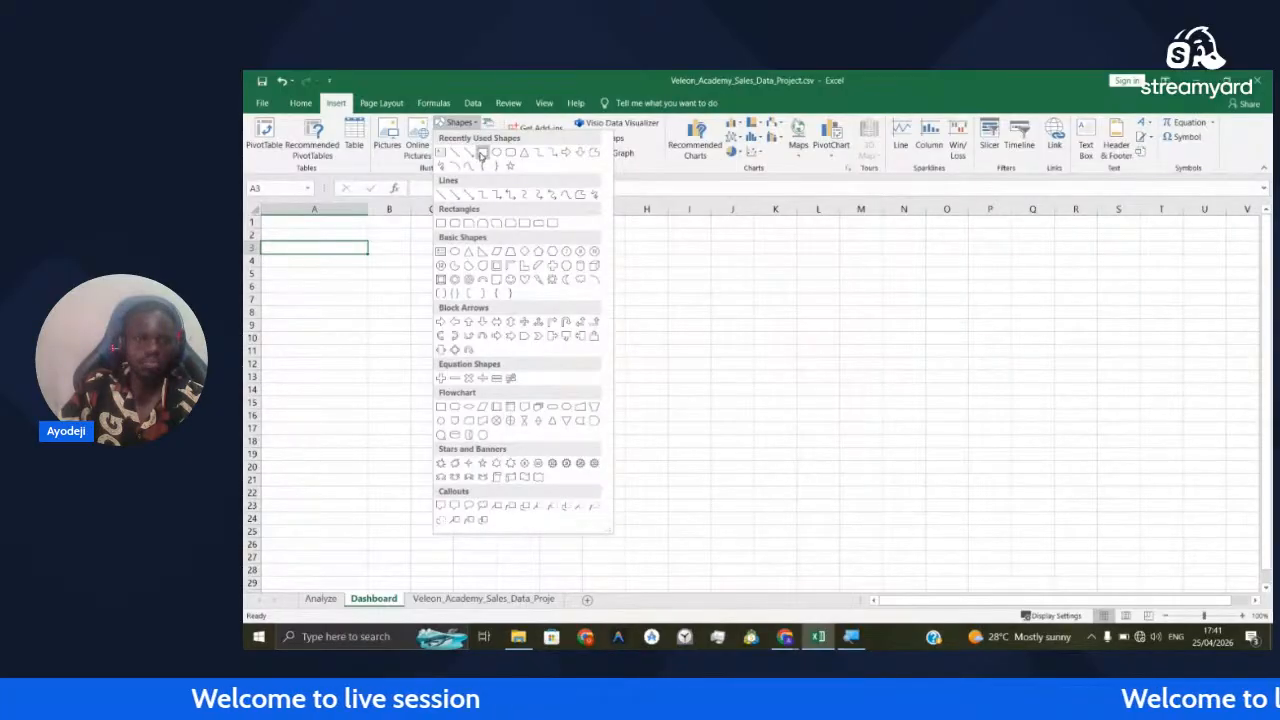
left_click(482, 153)
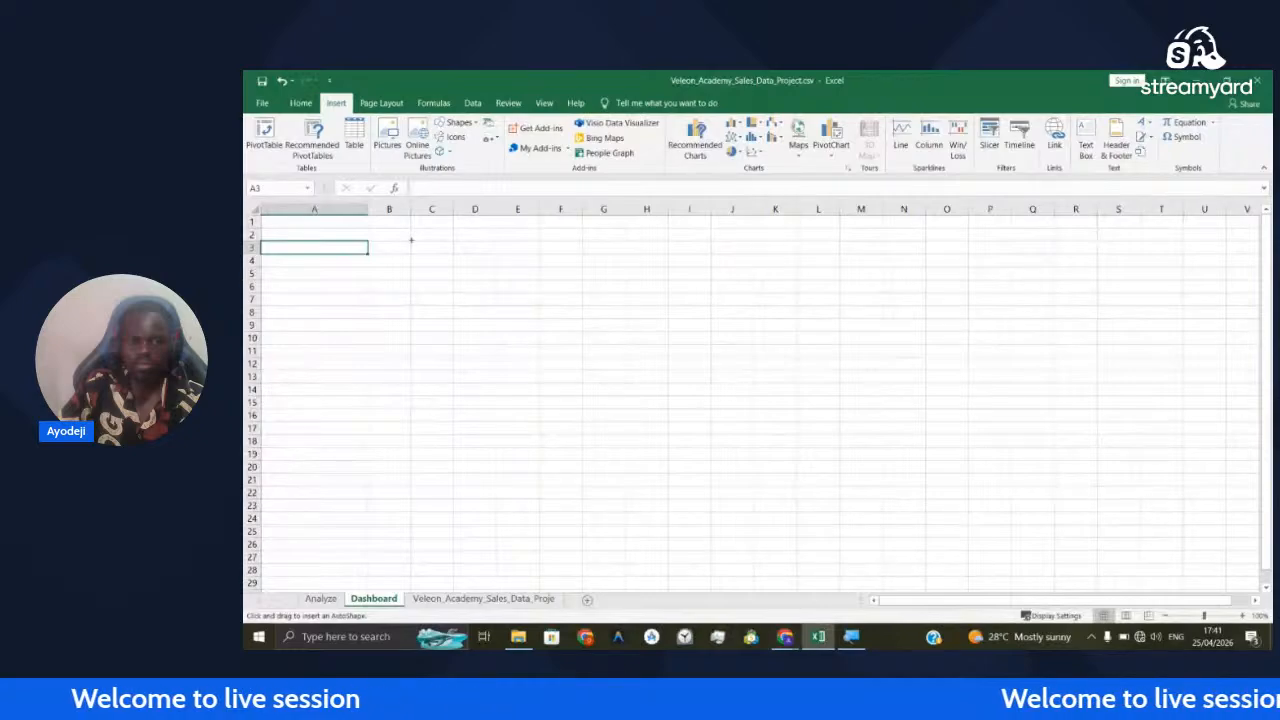
left_click_drag(411, 240, 1055, 343)
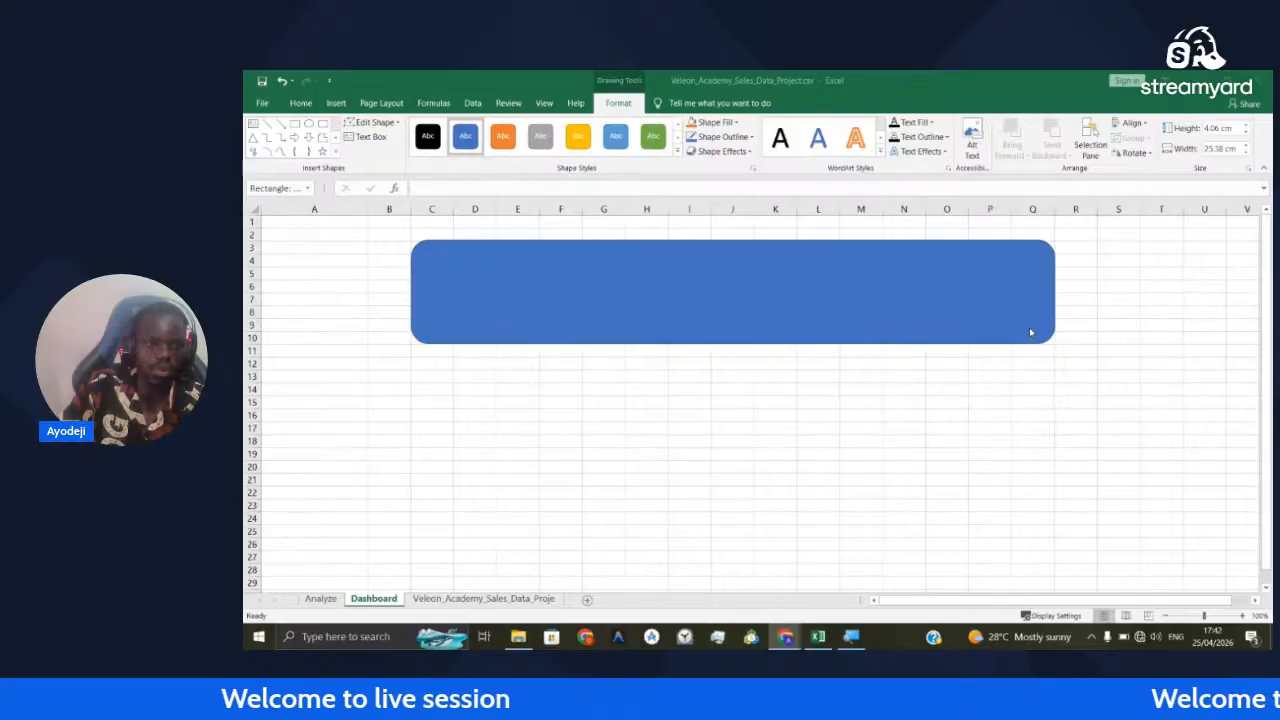
Fill the whole of column A on the Dashboard sheet with dark blue
left_click(318, 208)
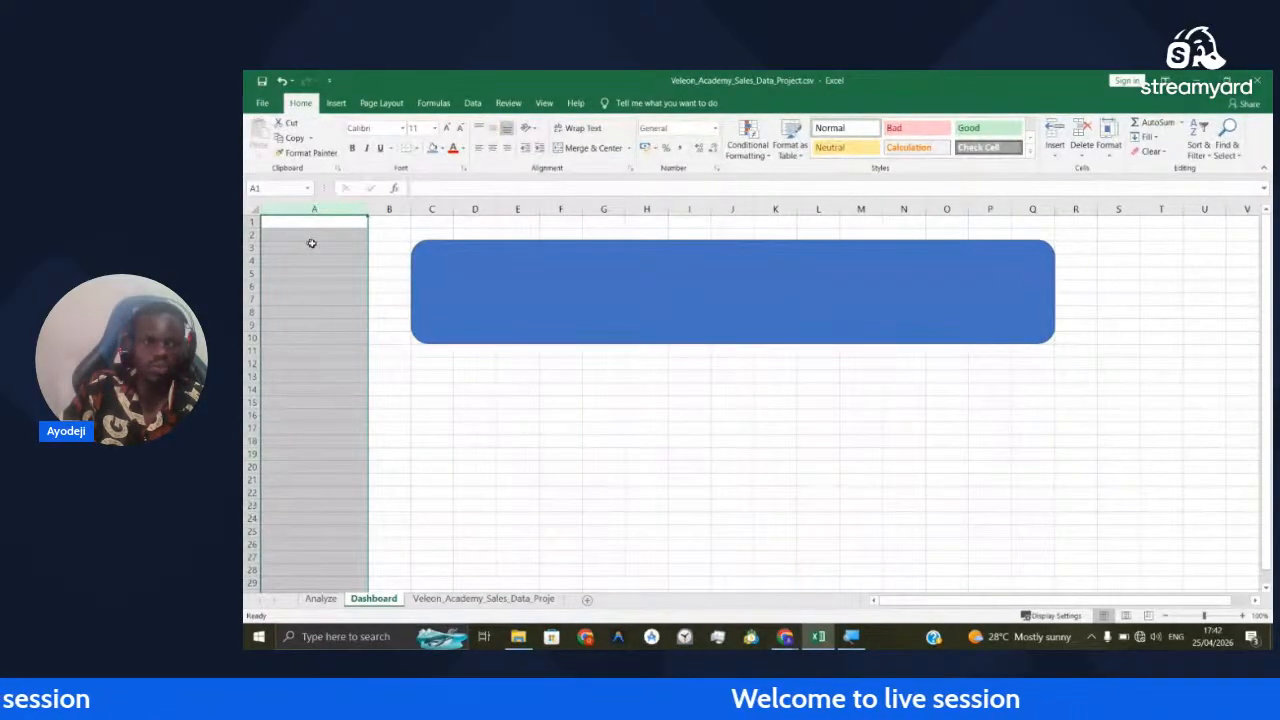
left_click(441, 149)
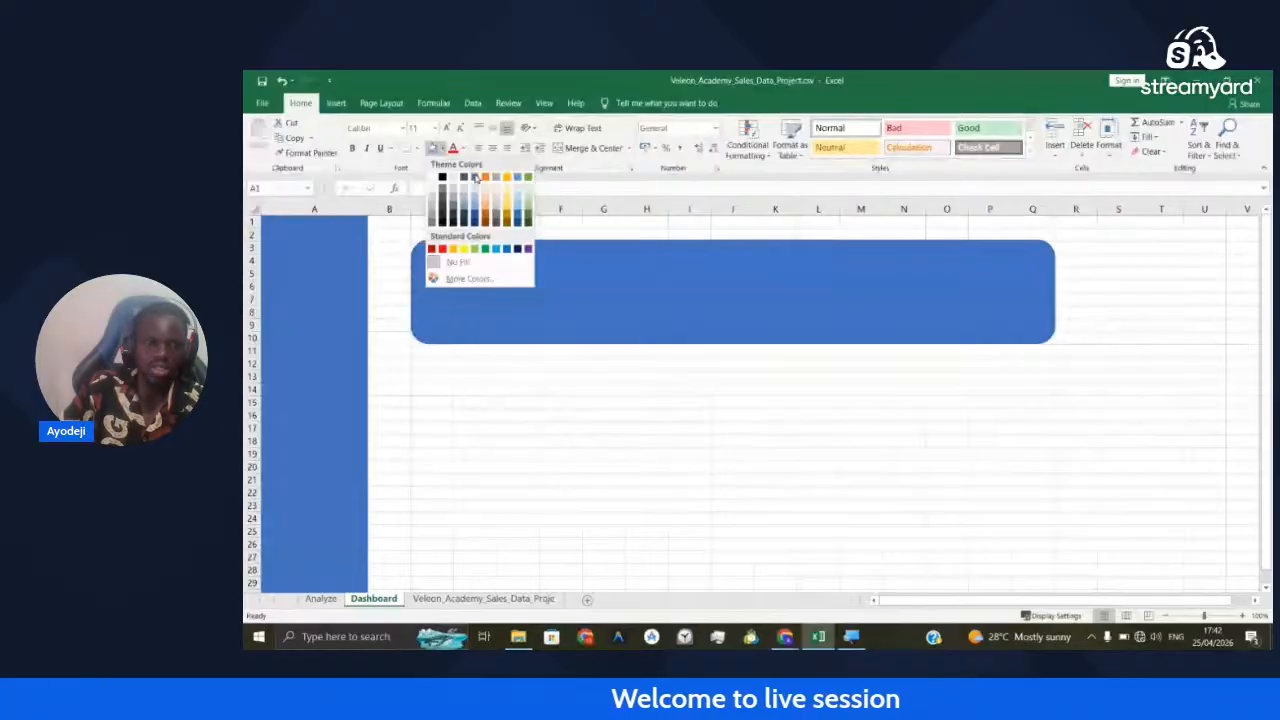
left_click(476, 178)
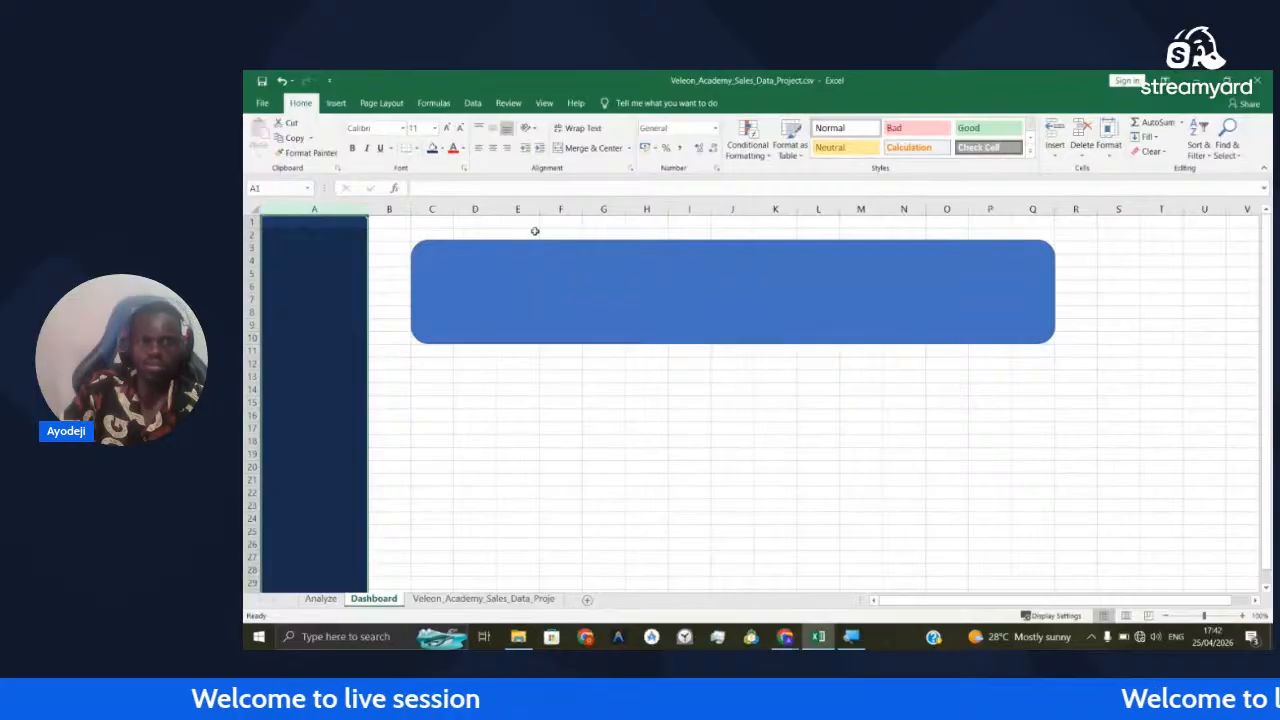
Move the banner up to row 1, narrow column B beside it, and shorten the banner to end around row 7
left_click_drag(596, 269, 594, 252)
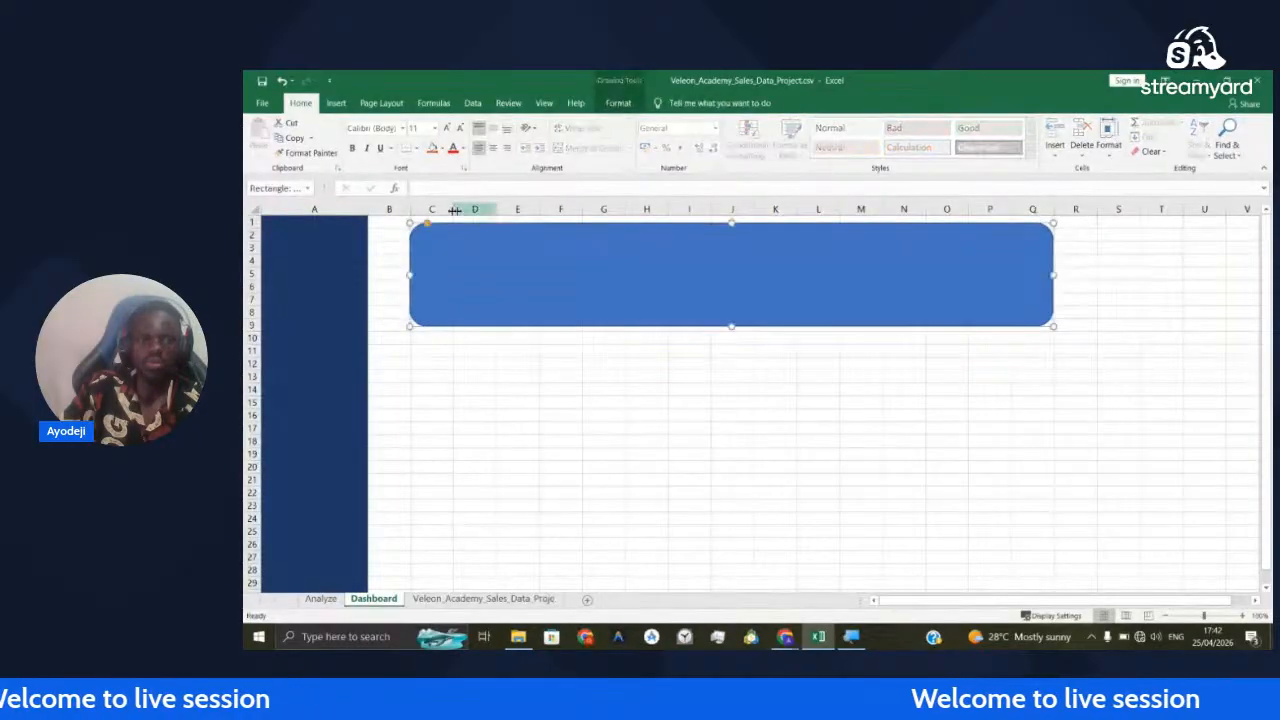
left_click_drag(411, 208, 400, 209)
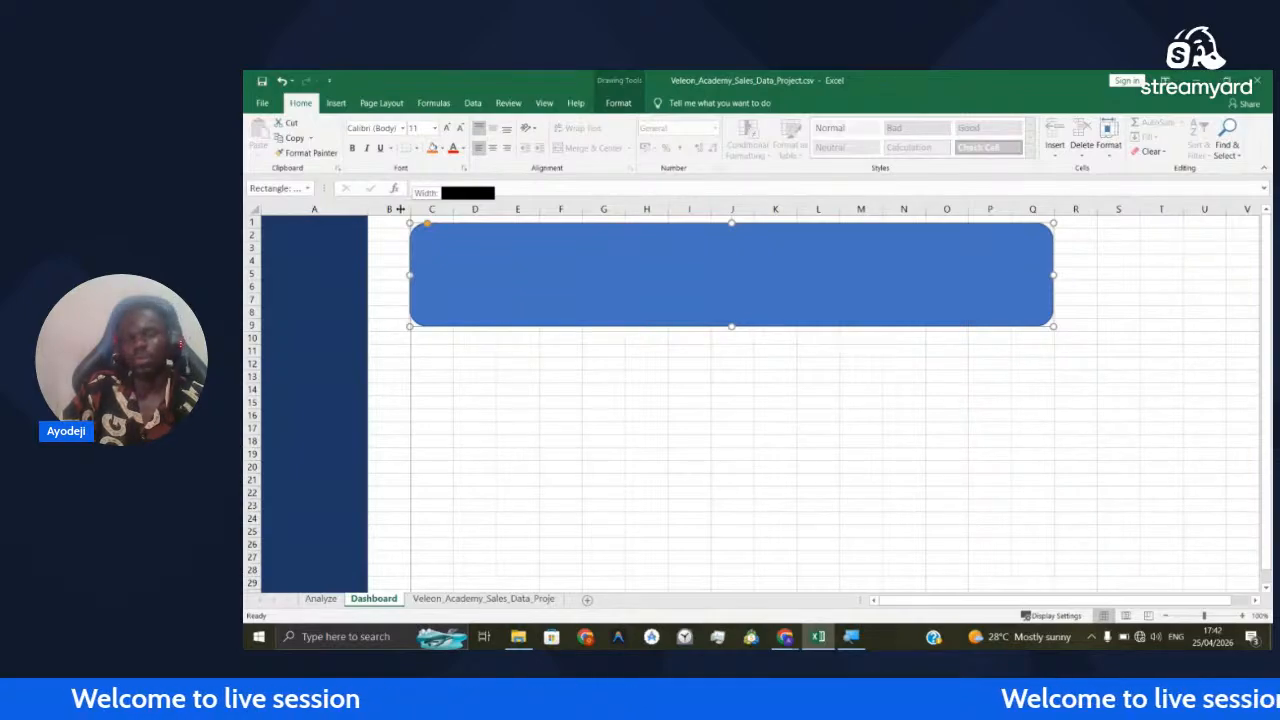
left_click_drag(400, 209, 391, 209)
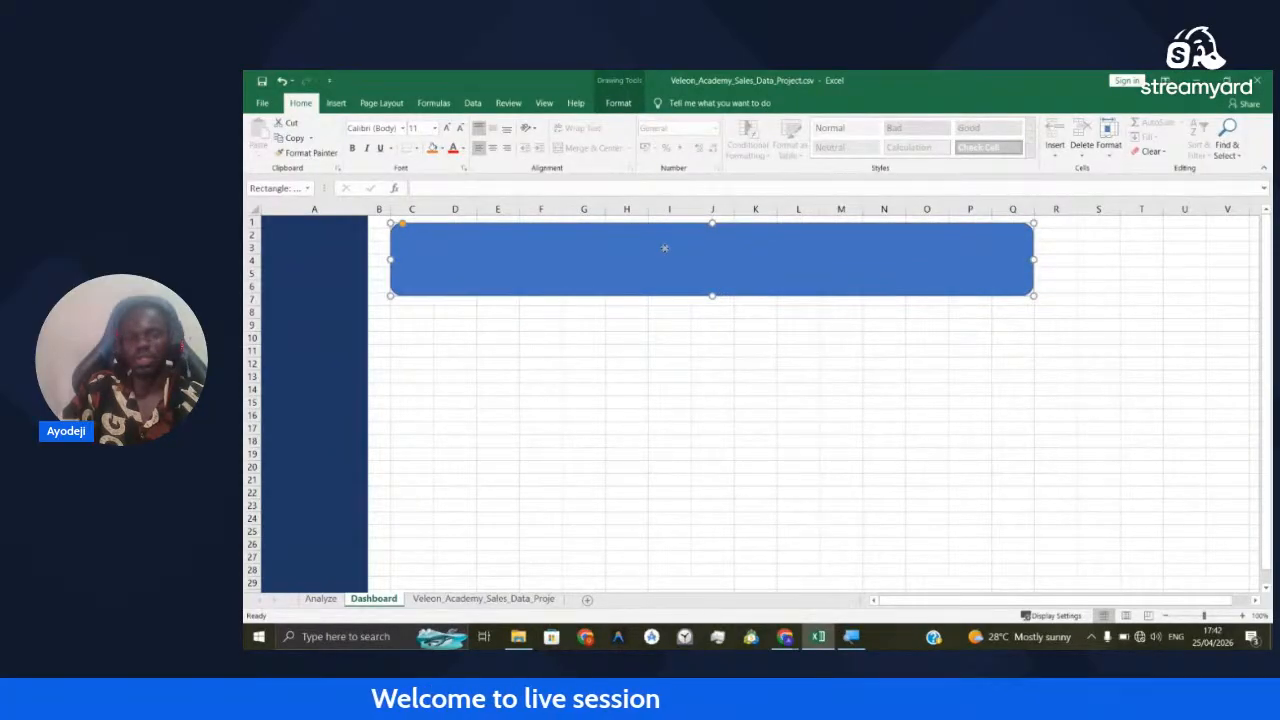
left_click(336, 103)
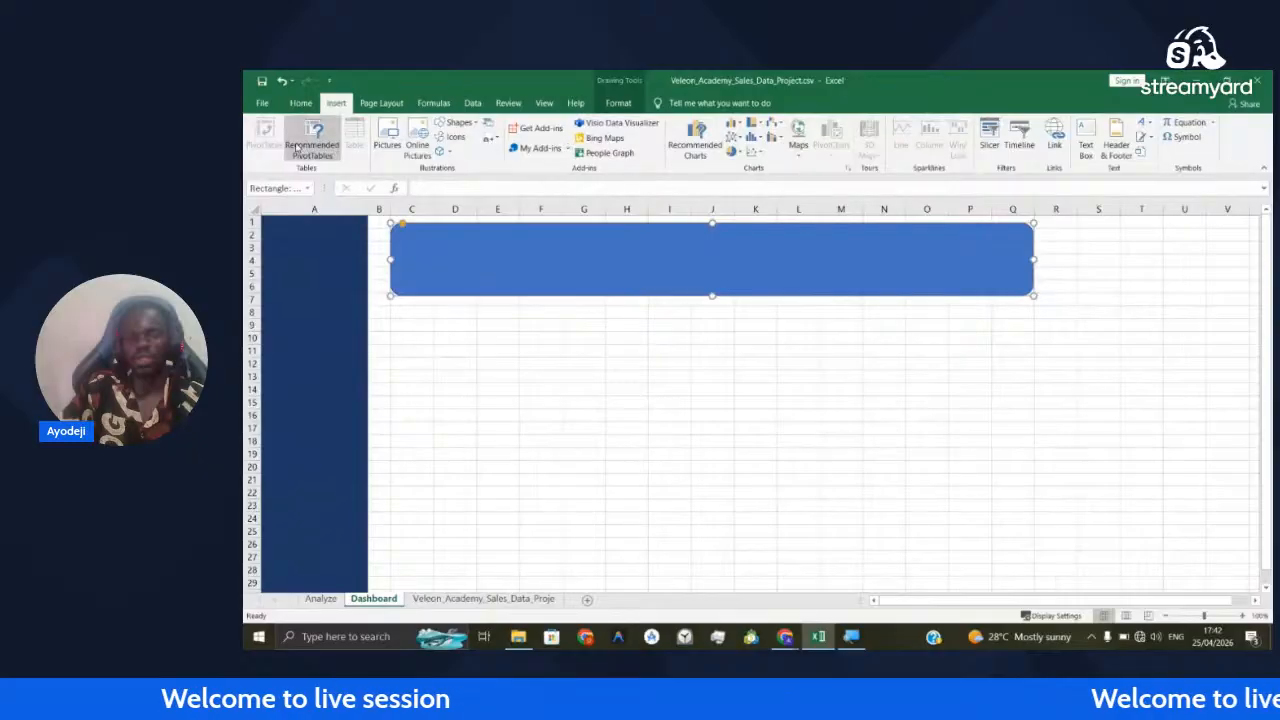
left_click(300, 103)
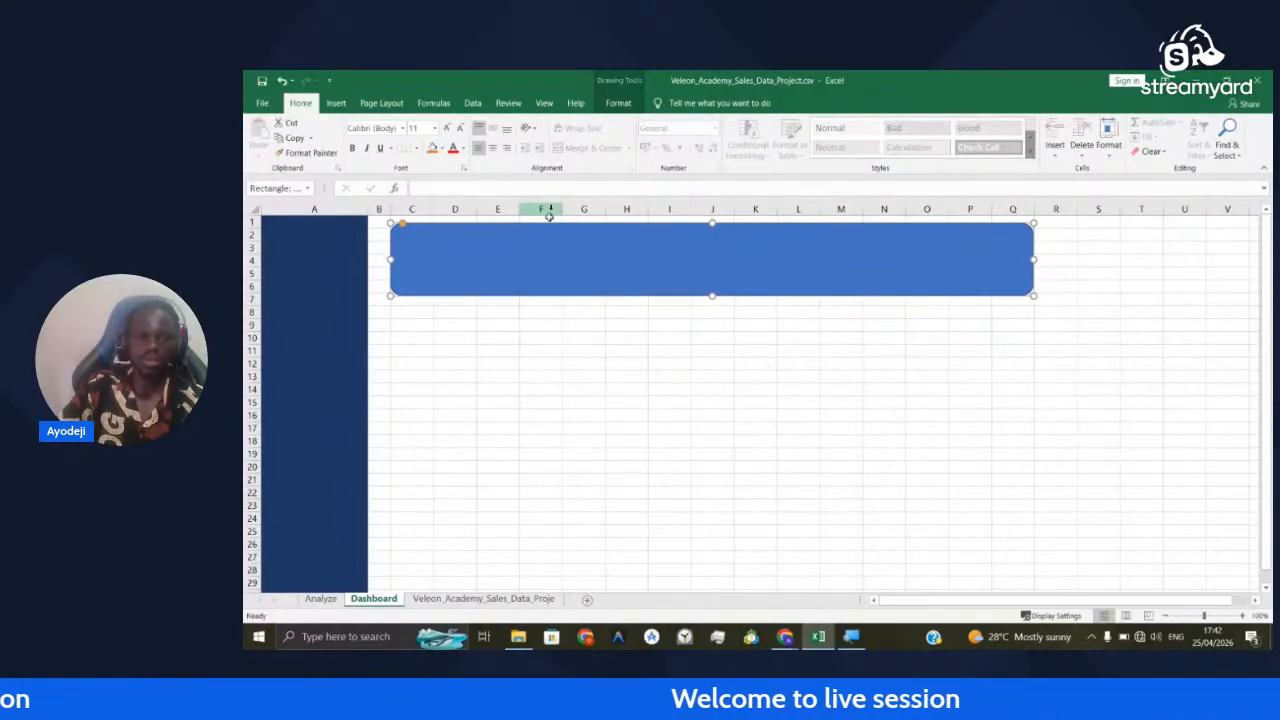
left_click(584, 363)
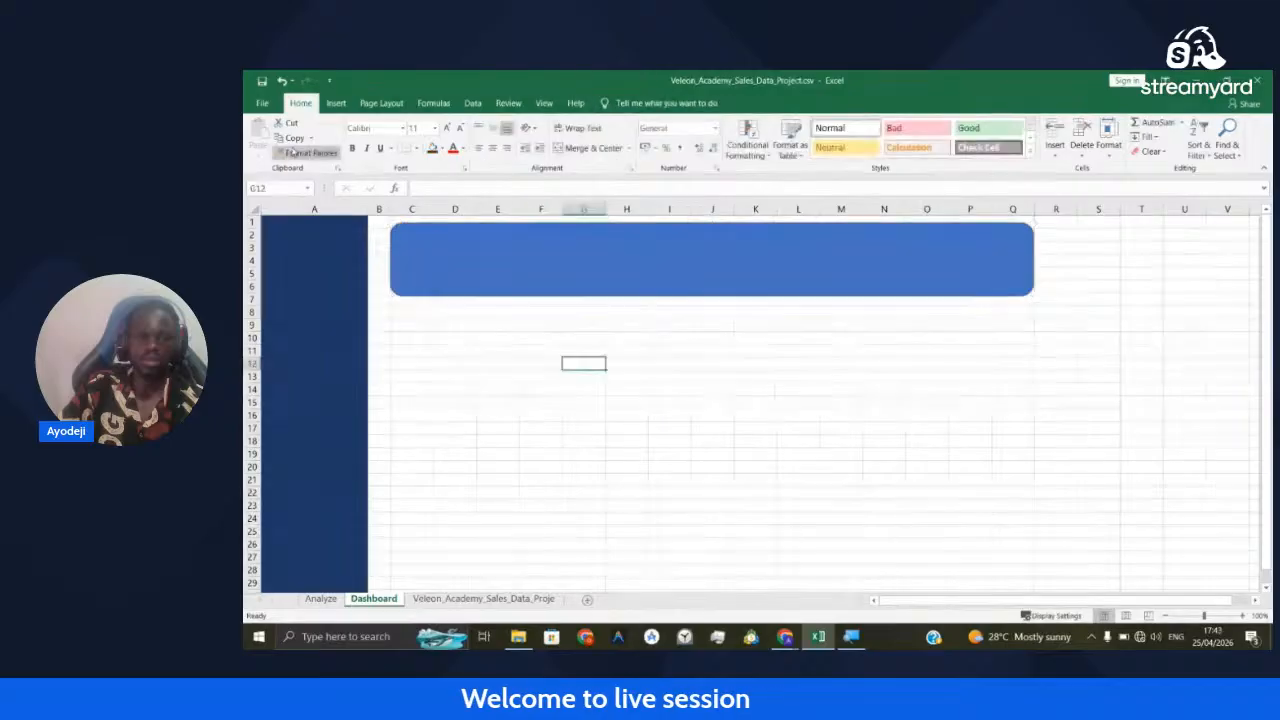
left_click(340, 103)
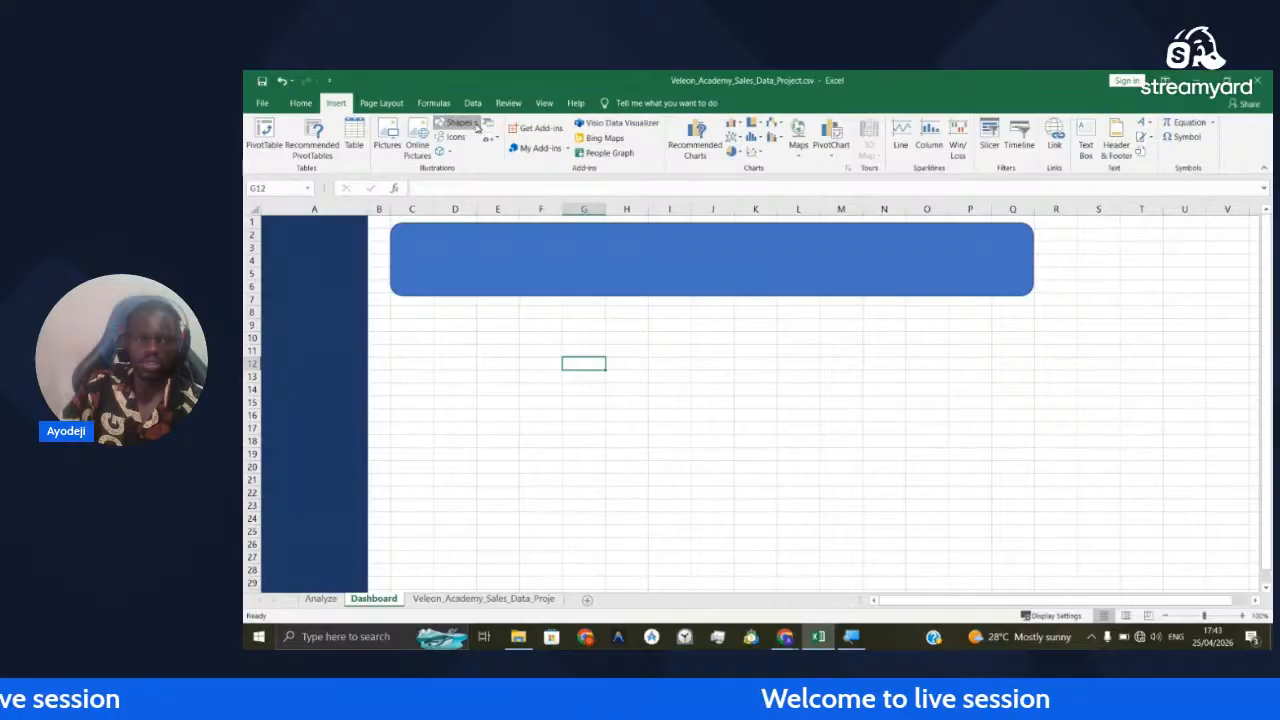
left_click(507, 261)
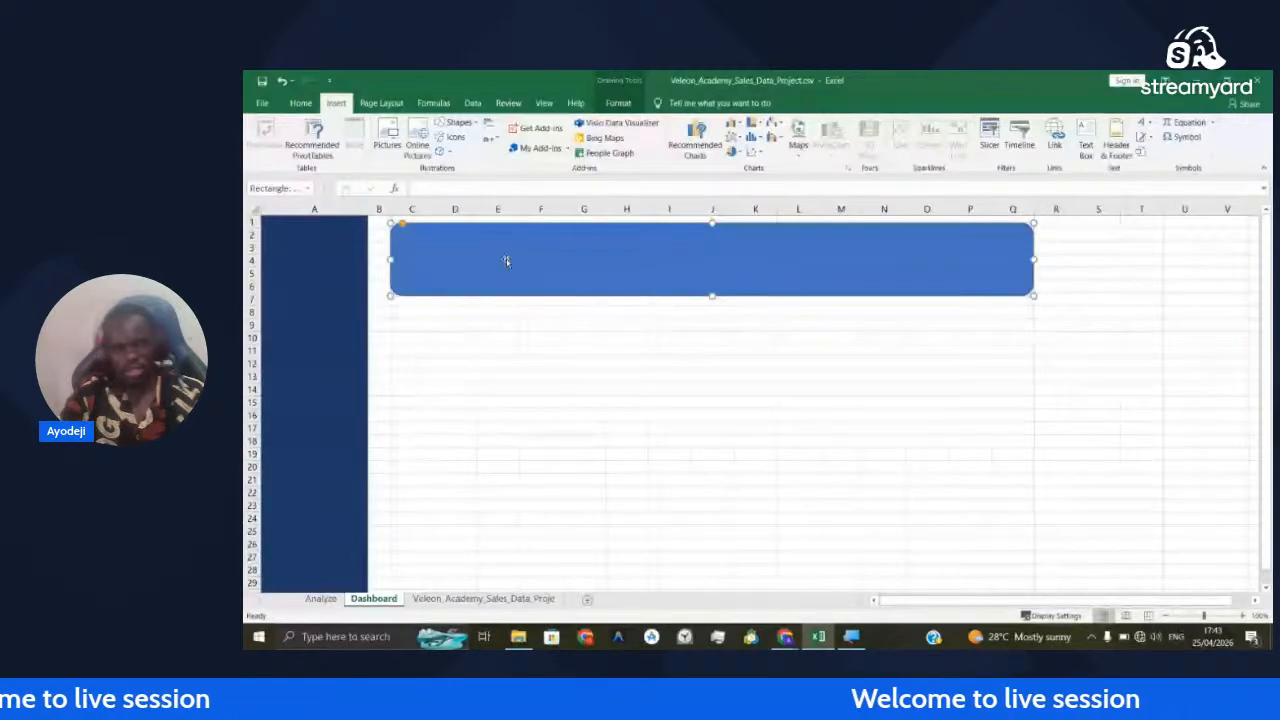
Enter the title "Veleon Revenue Dashboard" in the banner on the Dashboard sheet
left_click(460, 598)
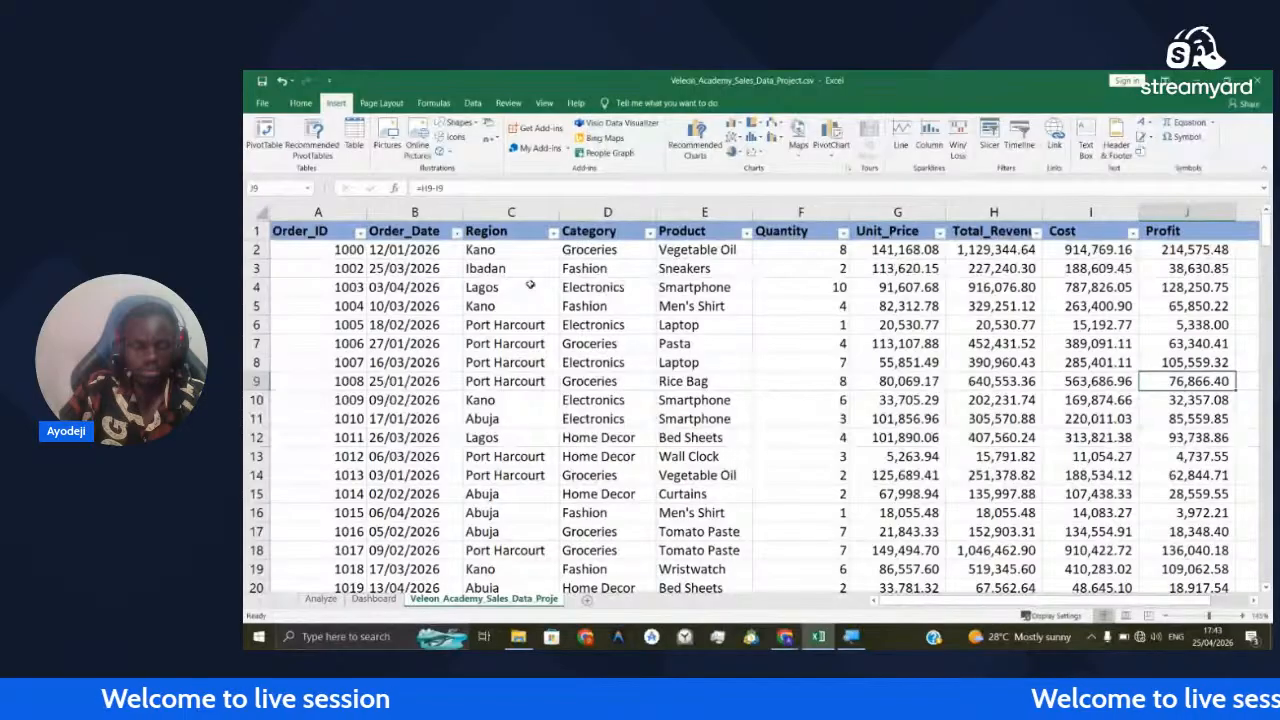
key("ctrl+Page_Up")
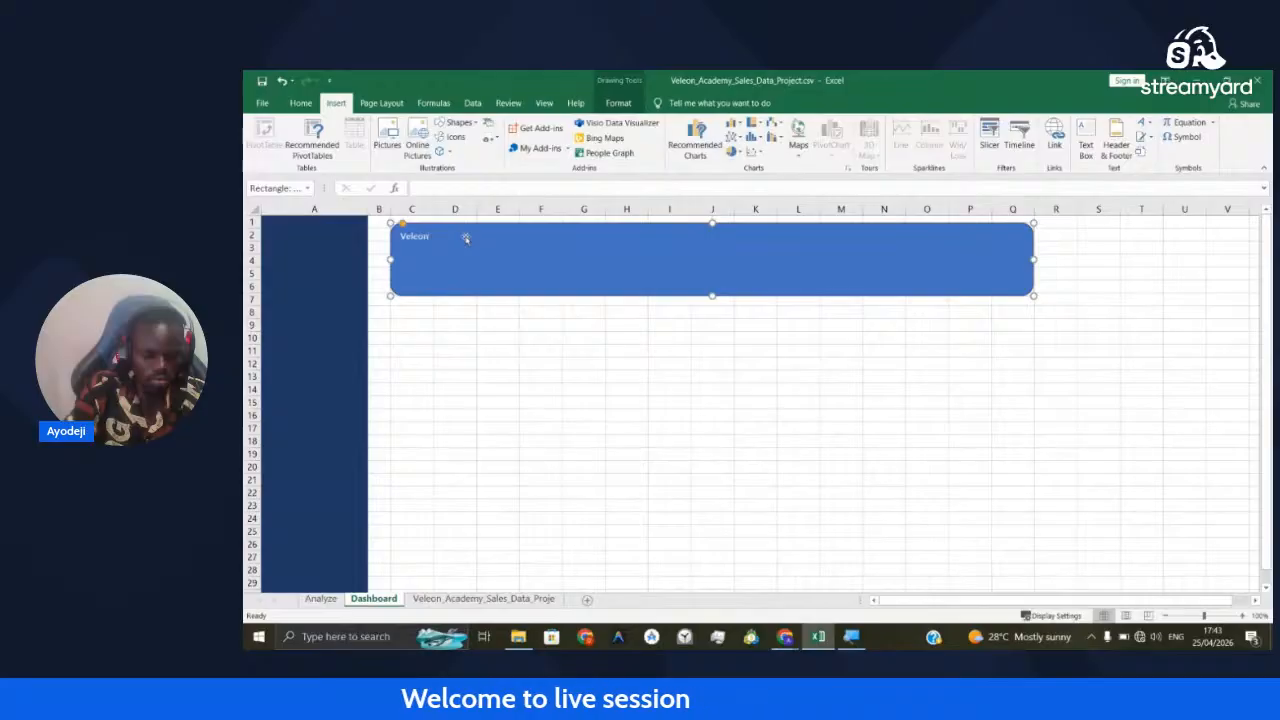
type("Revenue")
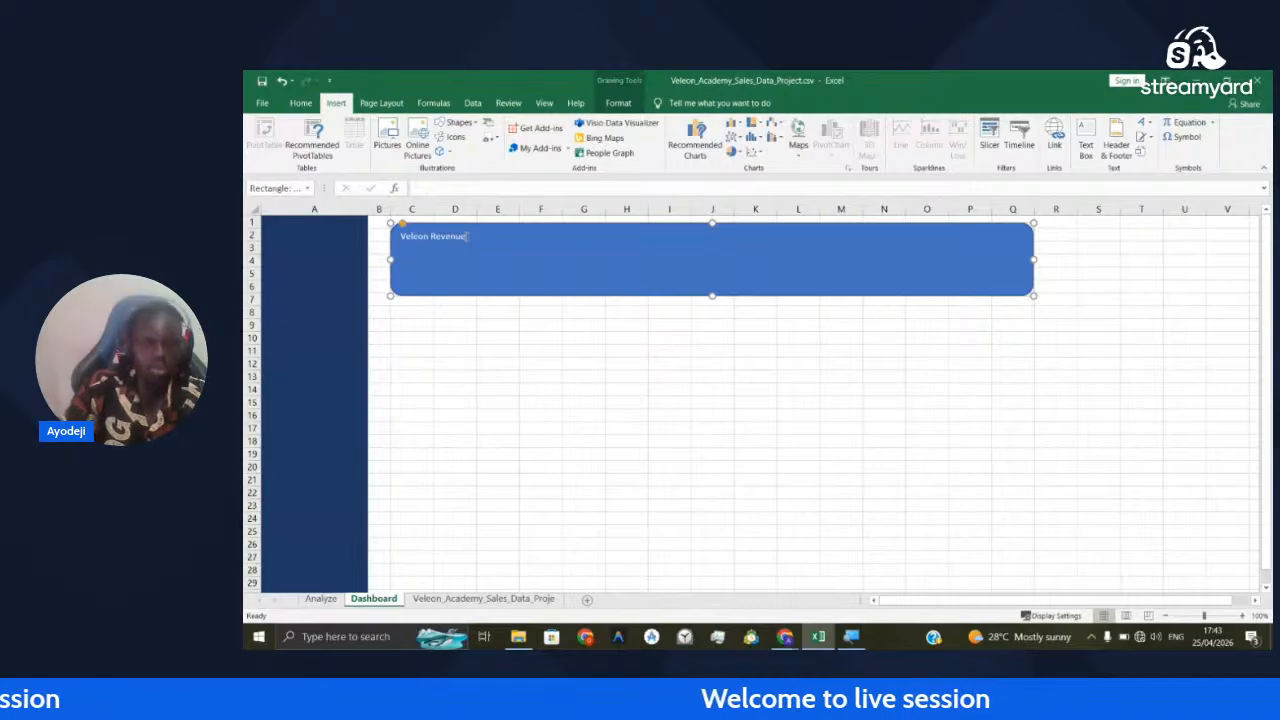
type(" Dashboard")
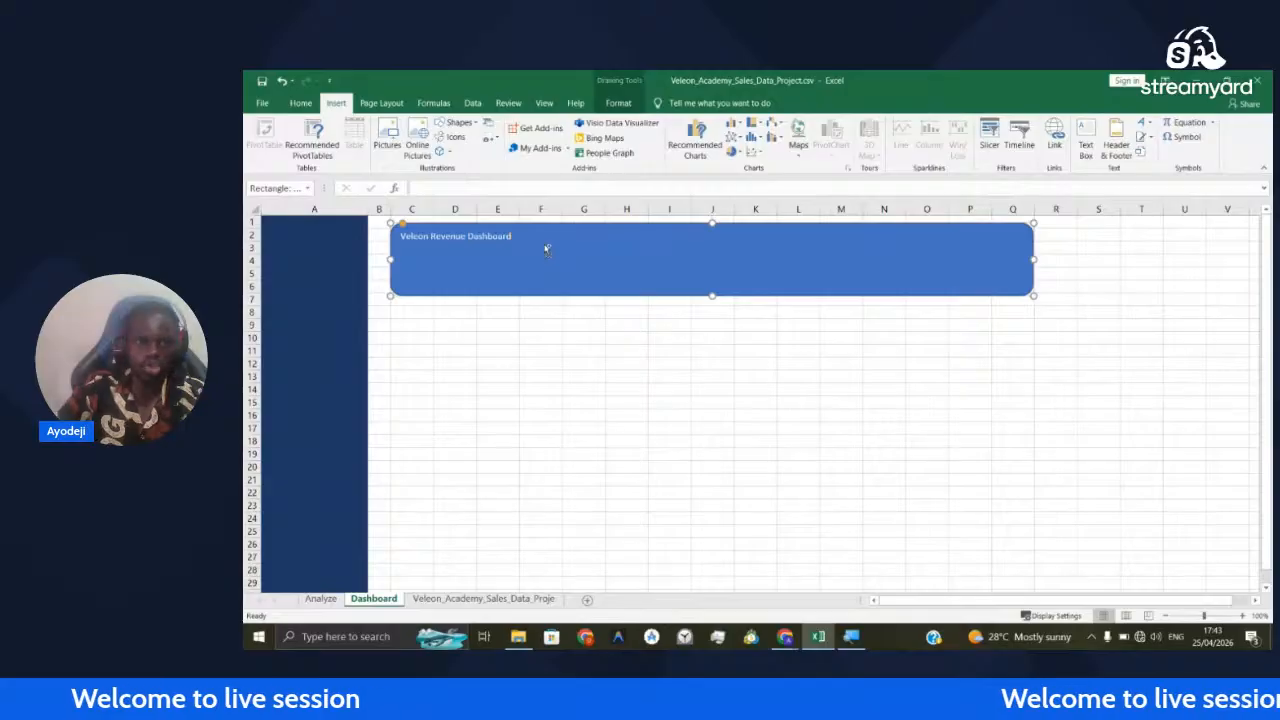
Set the banner title's font size to 48 and center it horizontally within the banner
left_click_drag(547, 250, 401, 237)
left_click(301, 103)
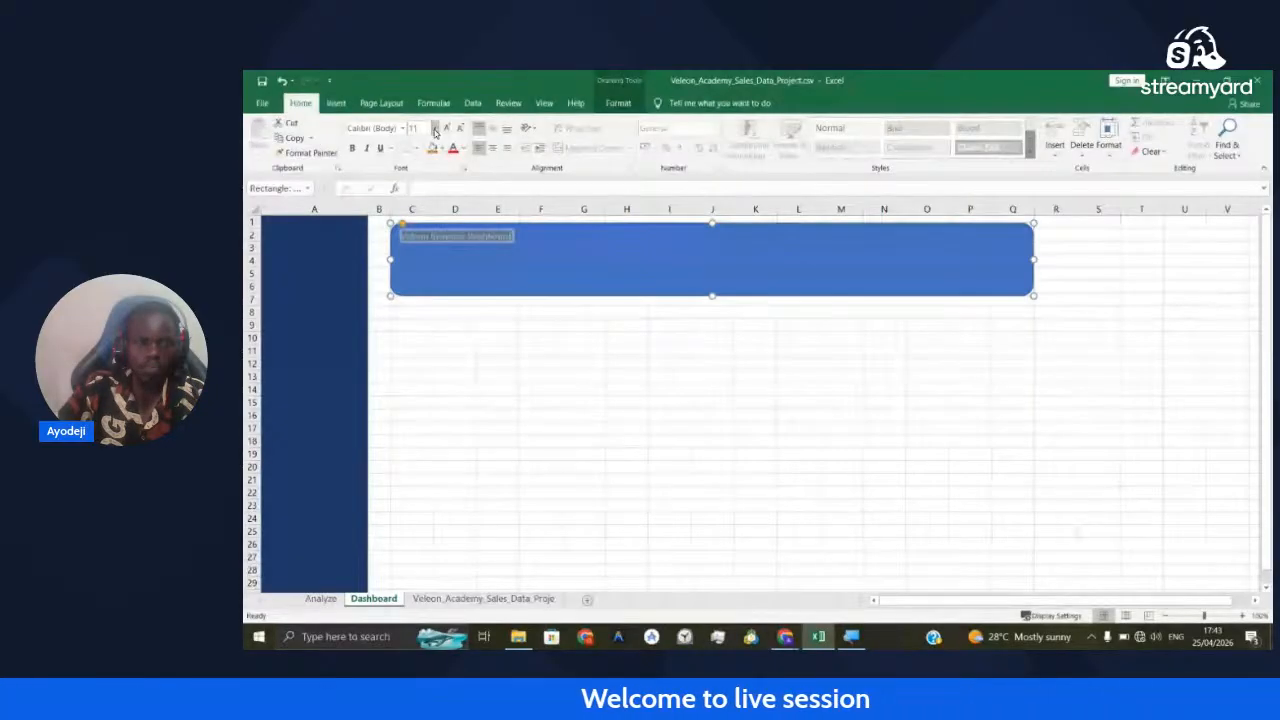
left_click(435, 131)
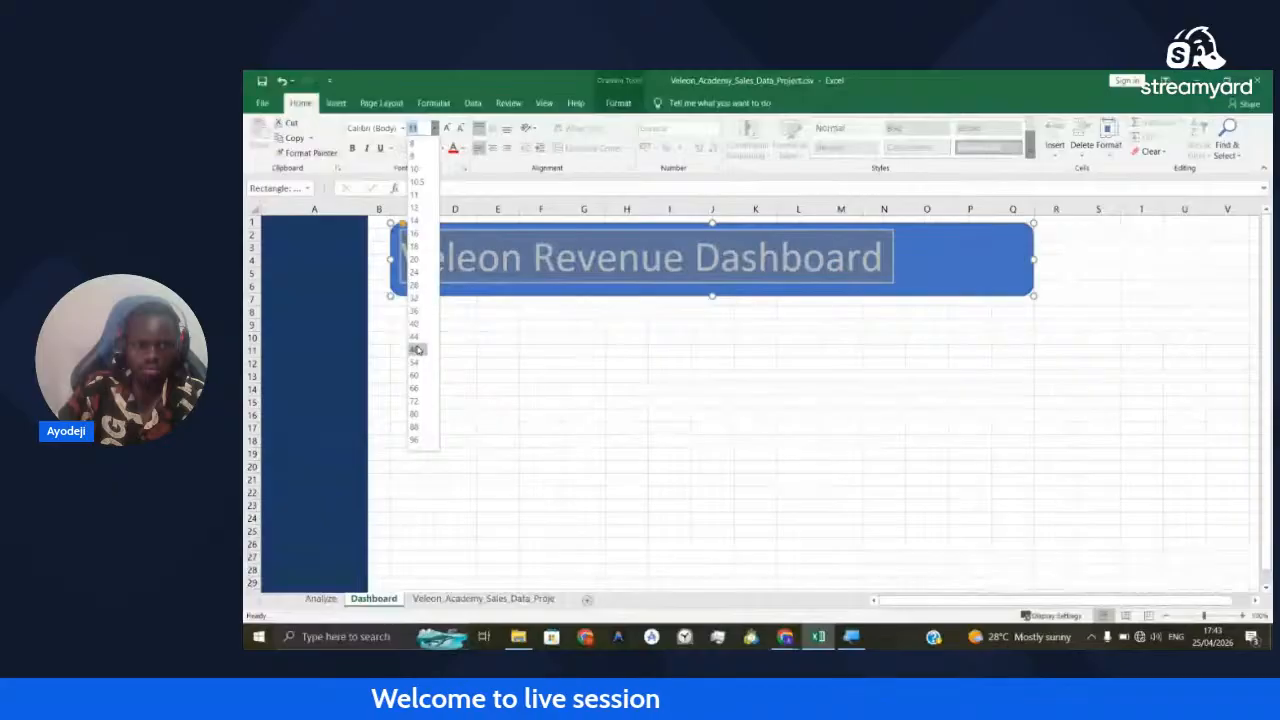
left_click(418, 349)
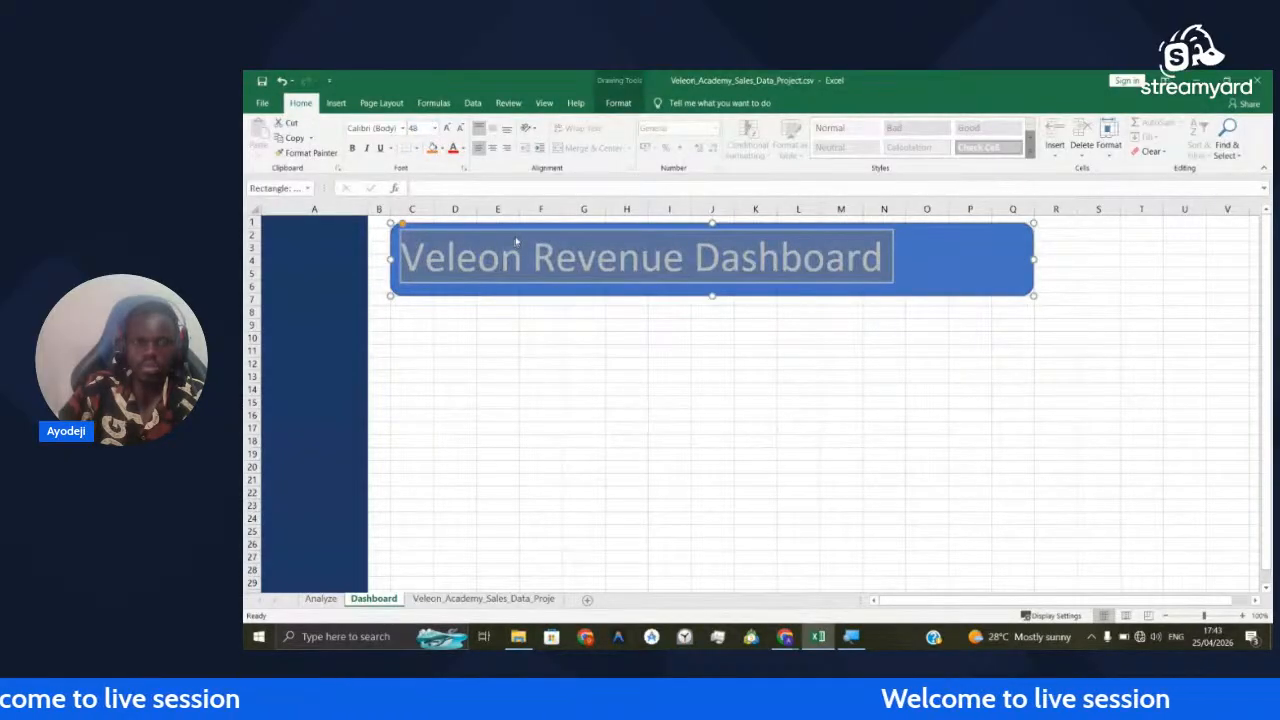
key("ctrl+e")
left_click(545, 324)
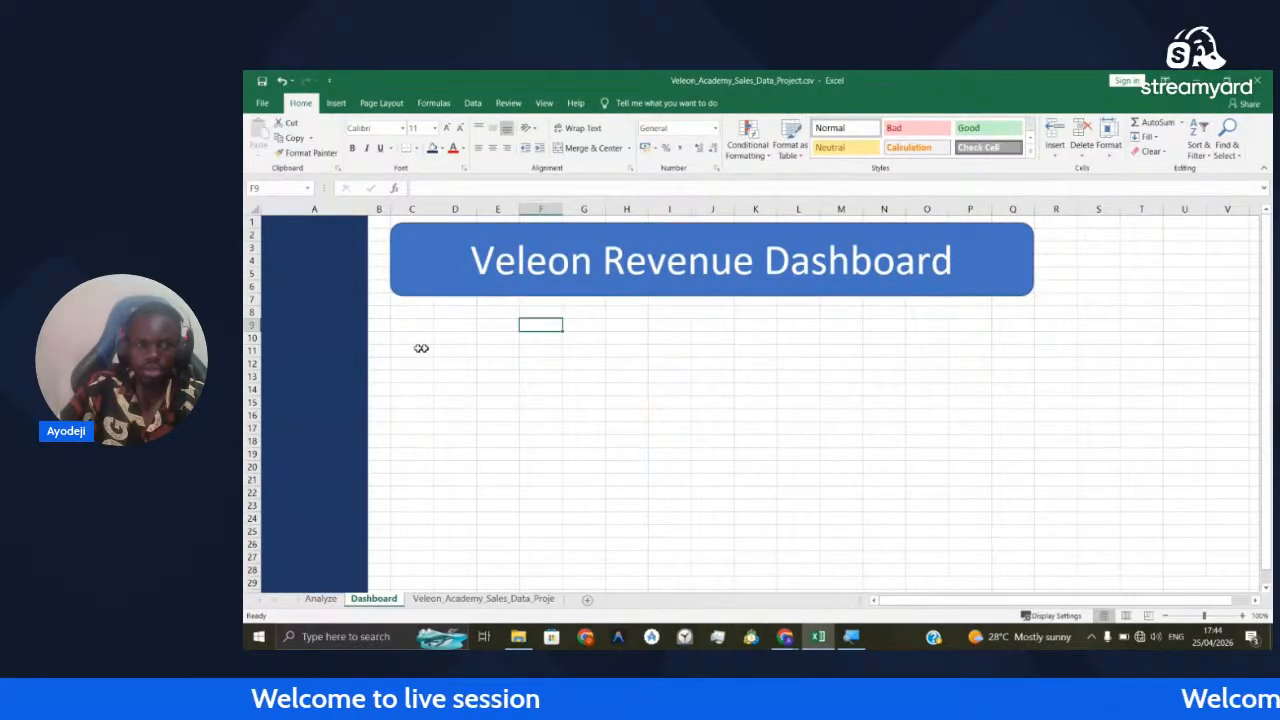
Duplicate the banner below itself, clear the copy's text, and shrink it to a card spanning columns C to G in rows 8 to 13
key("ctrl+v")
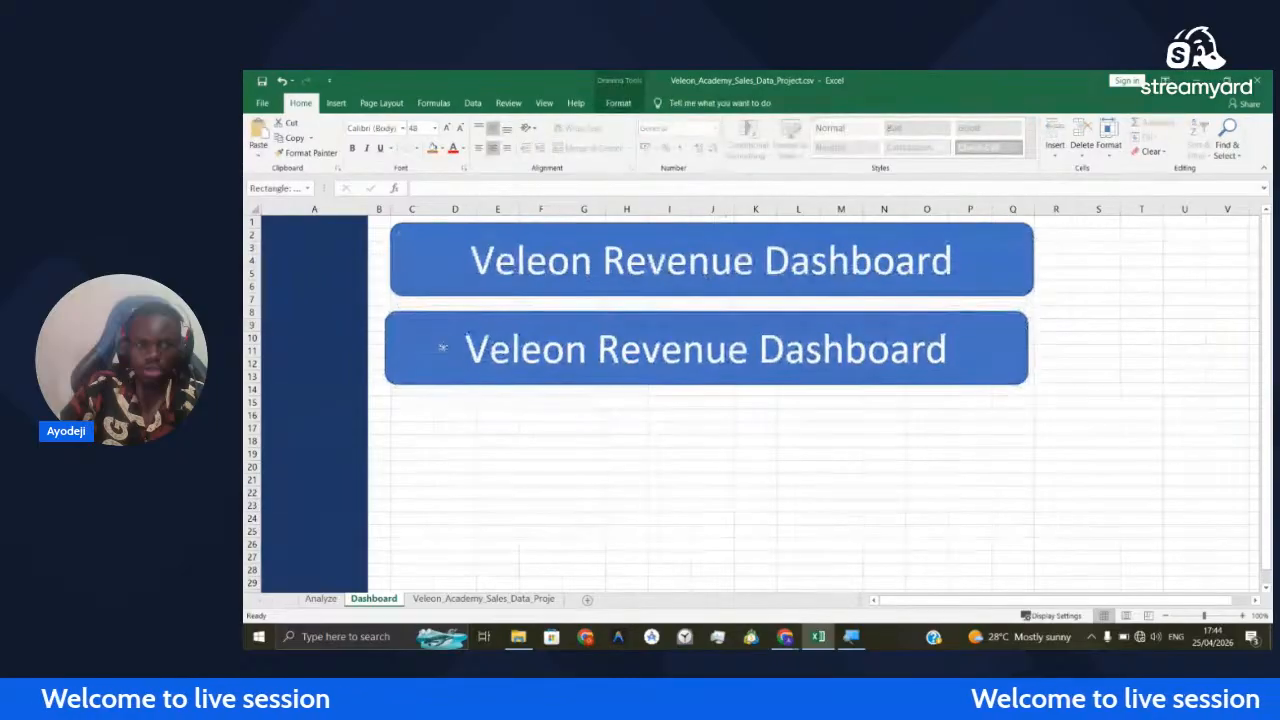
mouse_move(442, 347)
left_mouse_down()
mouse_move(446, 366)
mouse_move(445, 342)
left_mouse_up()
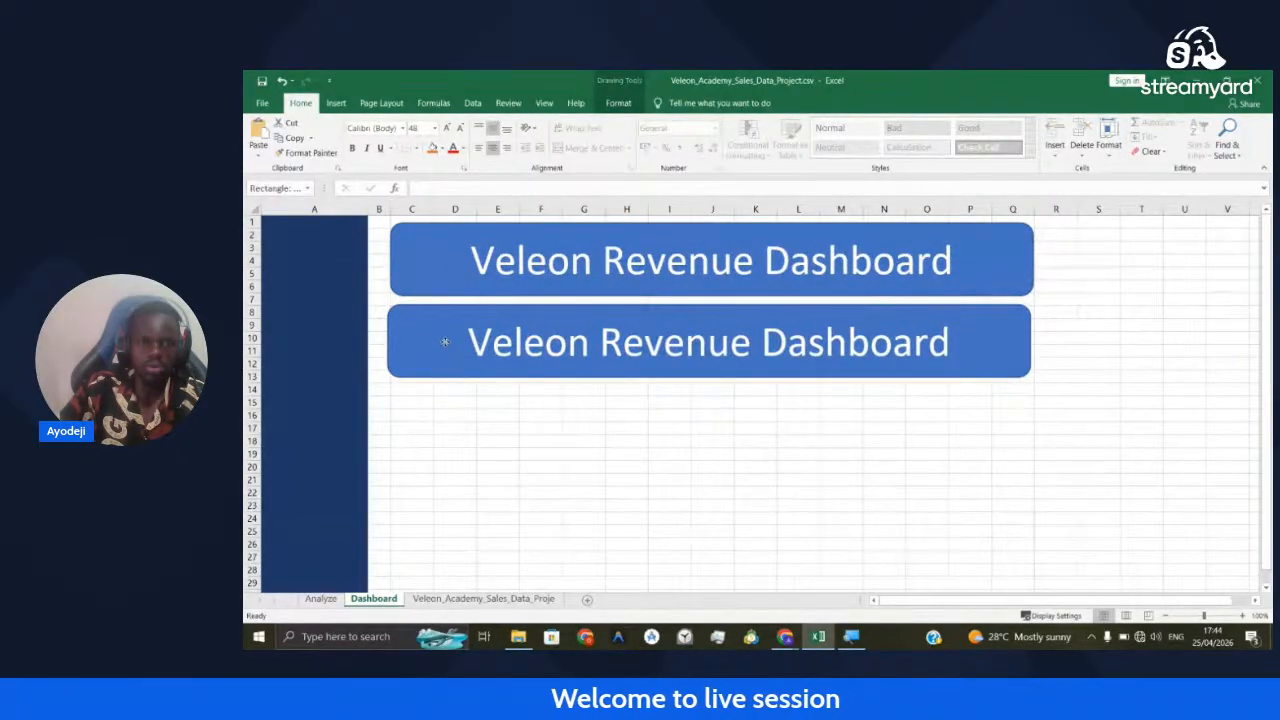
left_click_drag(1031, 342, 602, 344)
left_click(669, 350)
left_click(594, 342)
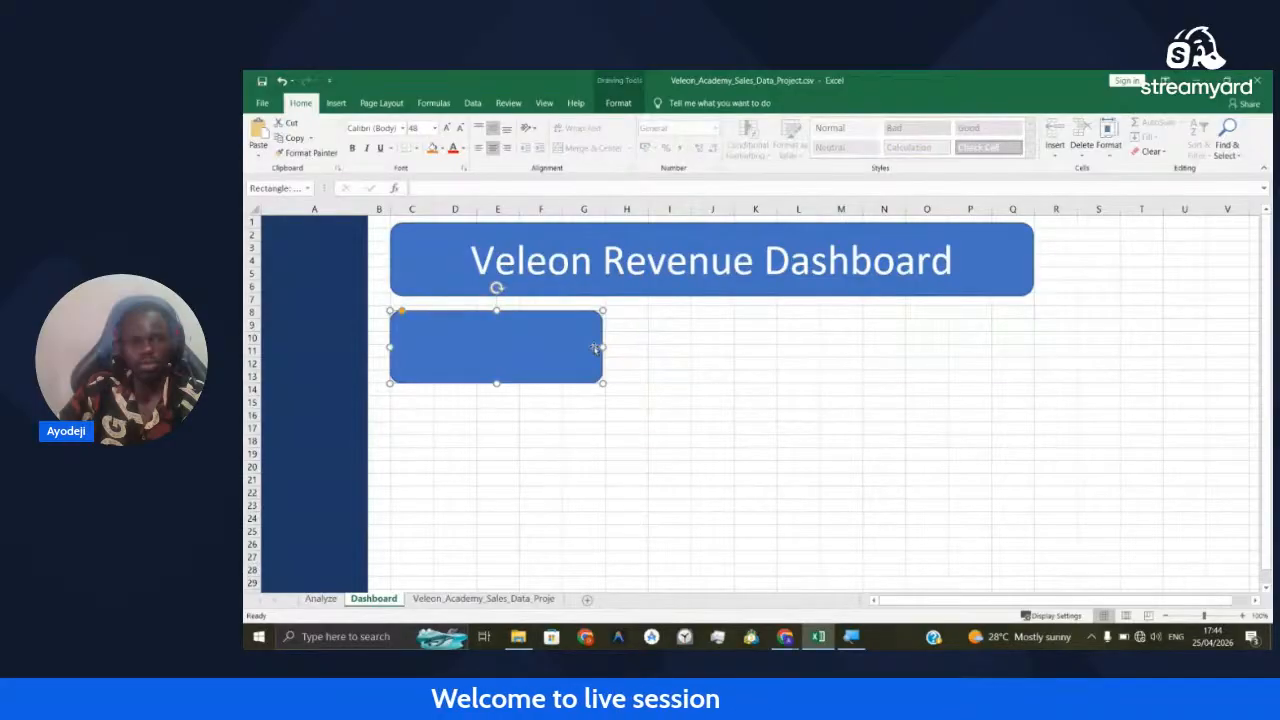
left_click_drag(595, 347, 598, 347)
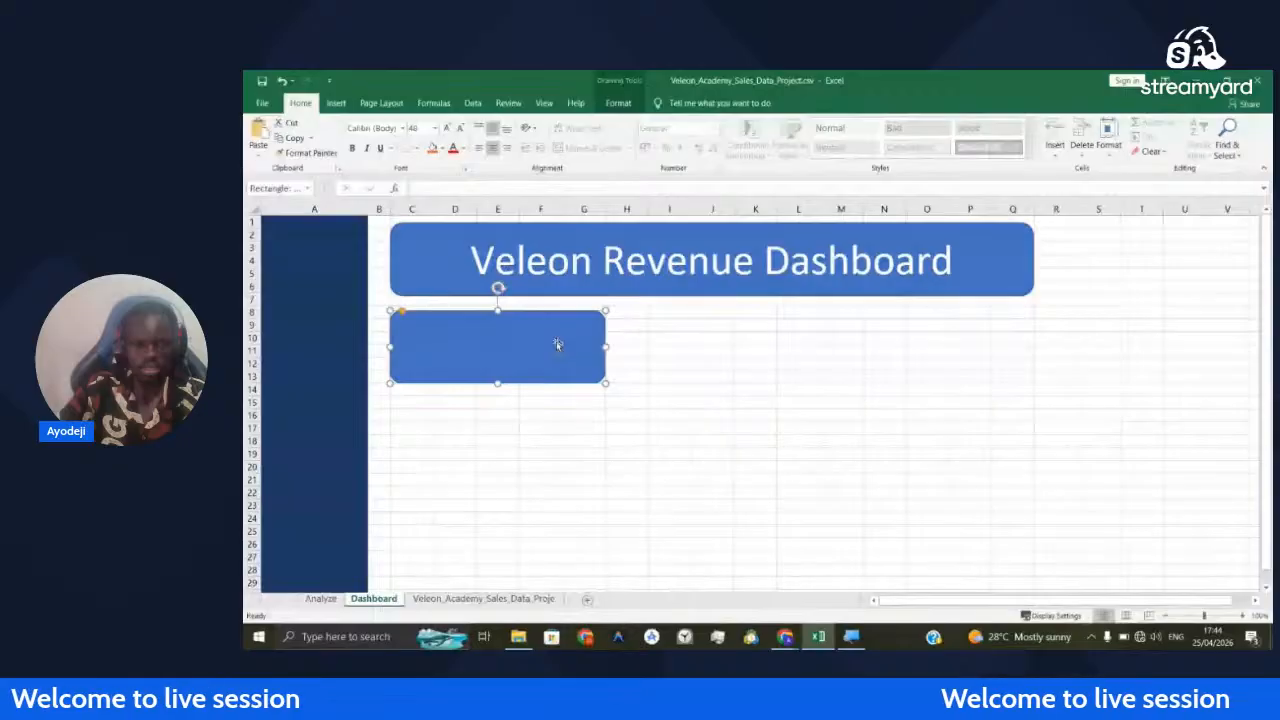
Copy the blank card twice to form a row of three cards under the banner, closing up the gaps between them
left_click_drag(556, 341, 798, 348)
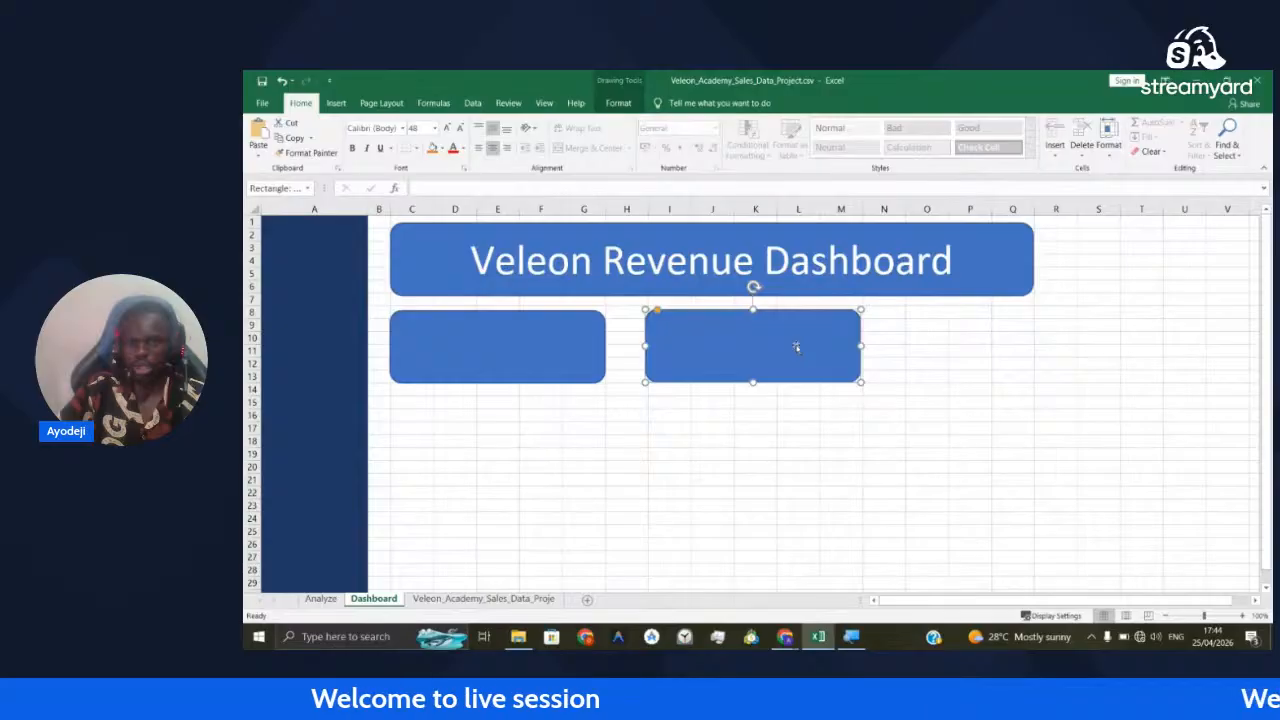
left_click_drag(797, 348, 1034, 348)
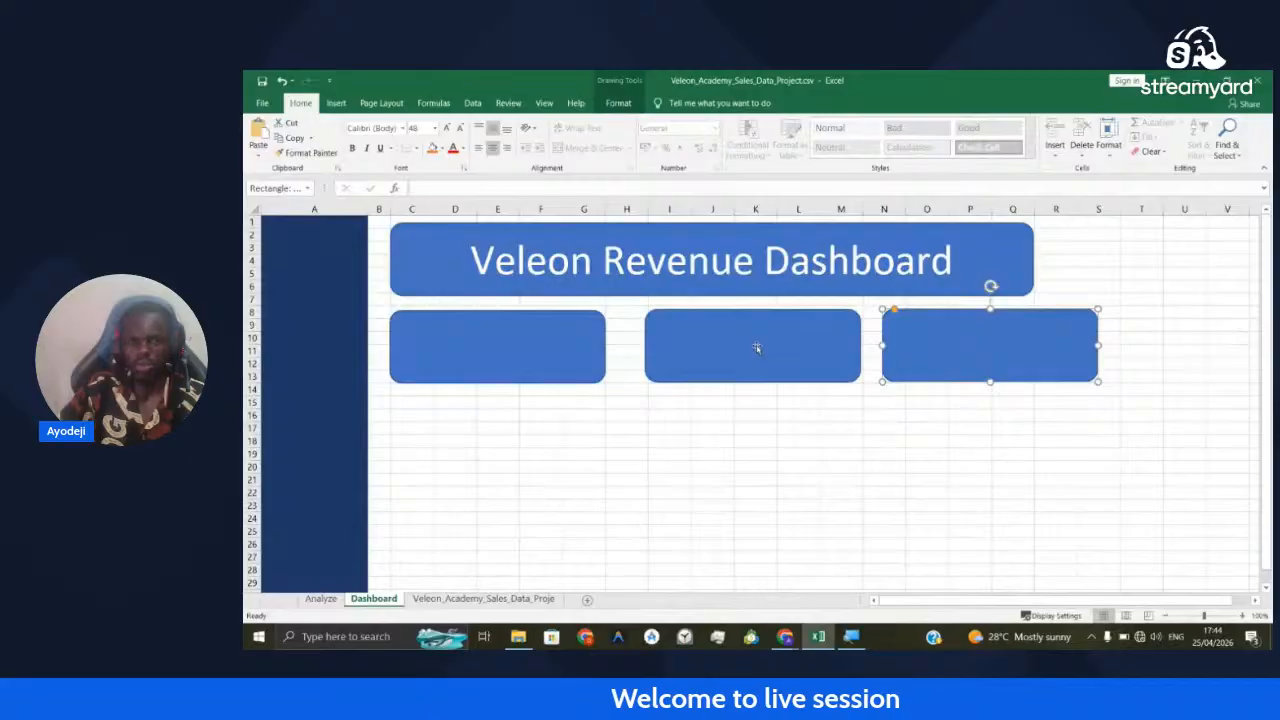
left_click_drag(757, 347, 732, 347)
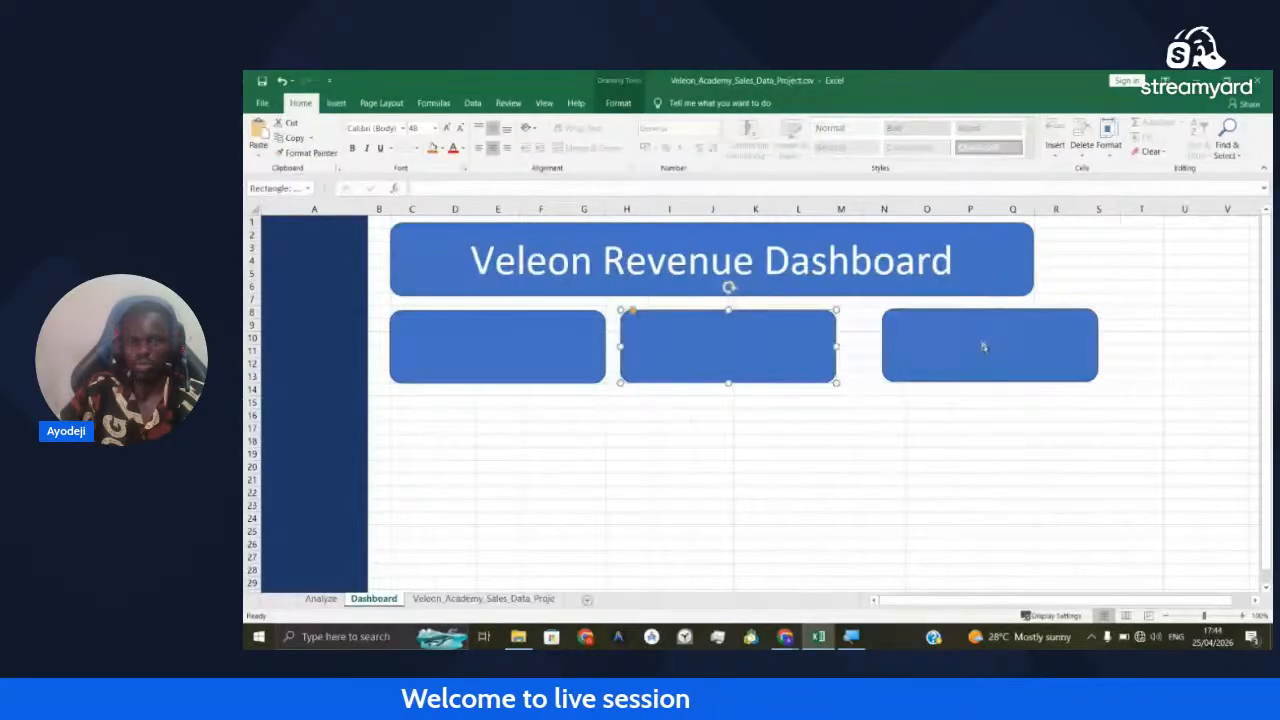
left_click_drag(984, 347, 951, 346)
Narrow the three cards and reposition them so the row spans the banner's width with a gap between each
left_click(550, 346)
left_click_drag(605, 346, 567, 345)
left_click_drag(835, 347, 788, 347)
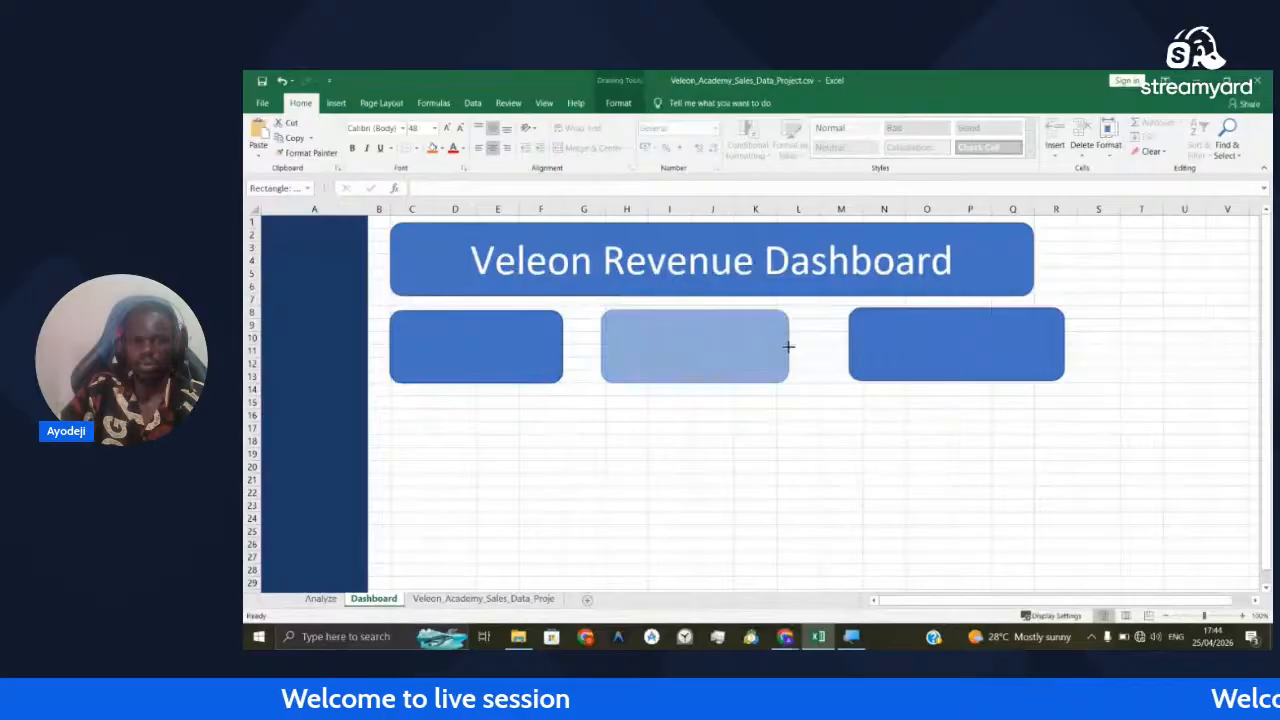
left_click_drag(788, 347, 777, 347)
left_click_drag(948, 346, 917, 346)
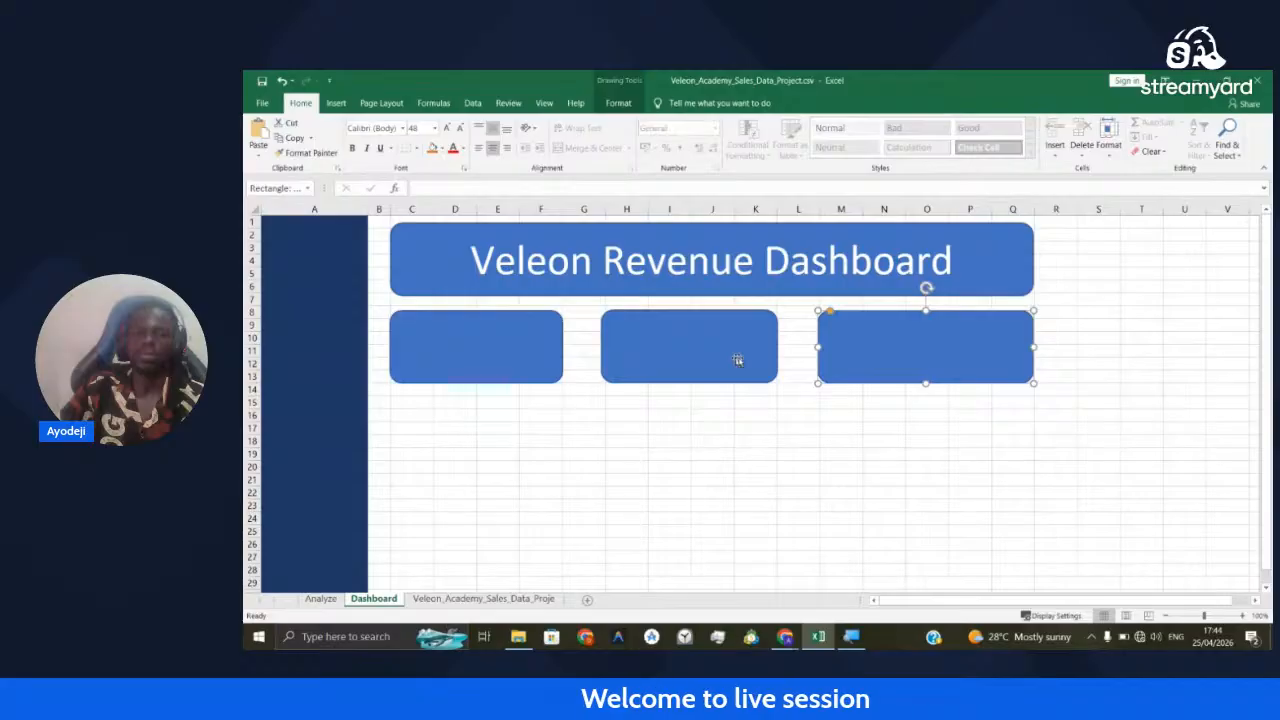
left_click_drag(818, 347, 840, 347)
left_click_drag(720, 348, 738, 348)
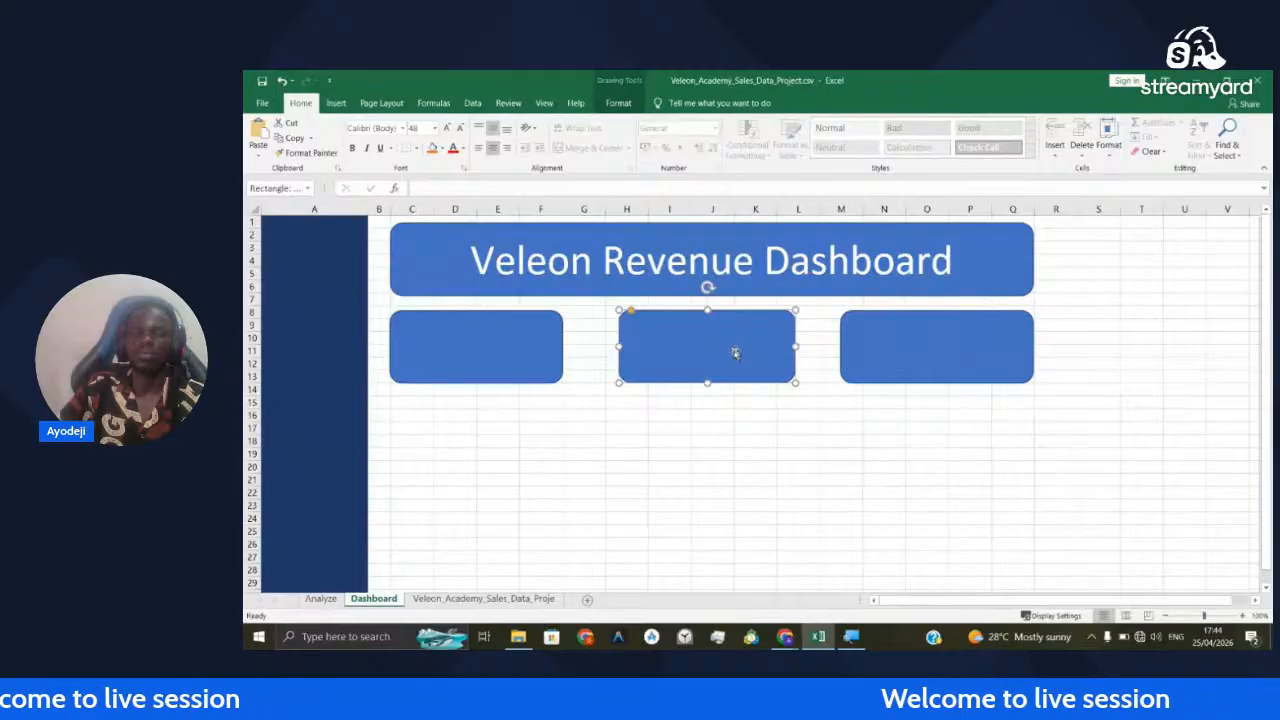
Copy the first card down to row 18 and enlarge the copy to a chart panel spanning columns C to J, ending around row 28
left_click(481, 352)
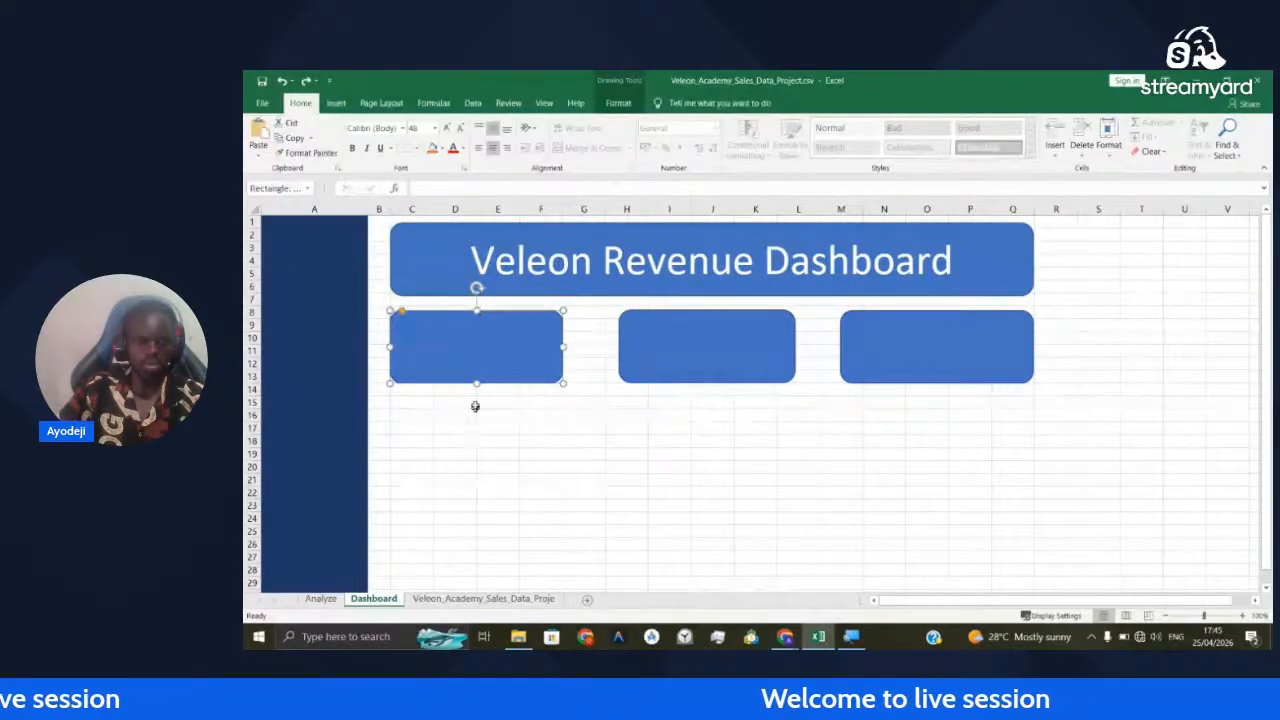
left_click_drag(484, 328, 485, 454)
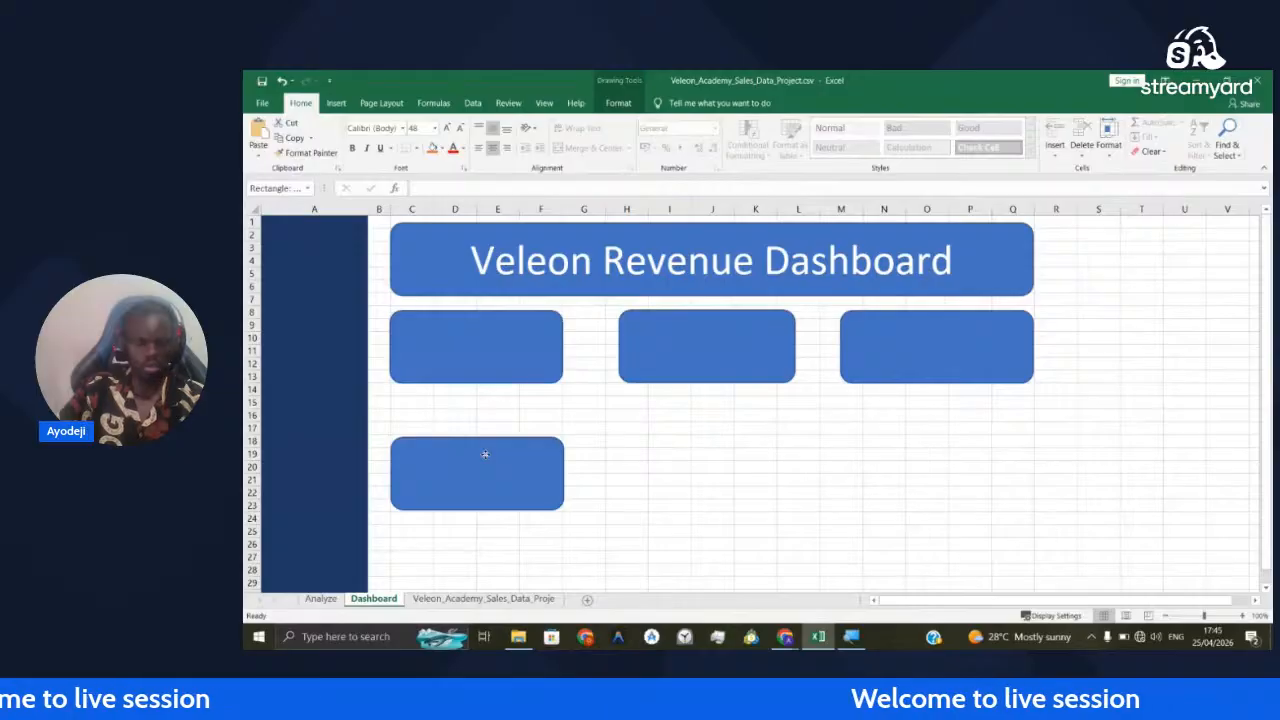
left_click_drag(564, 510, 738, 577)
left_click(799, 441)
Place a copy of the large panel beside it from row 18, narrow the original, and move the copy closer to it
left_click_drag(612, 499, 934, 489)
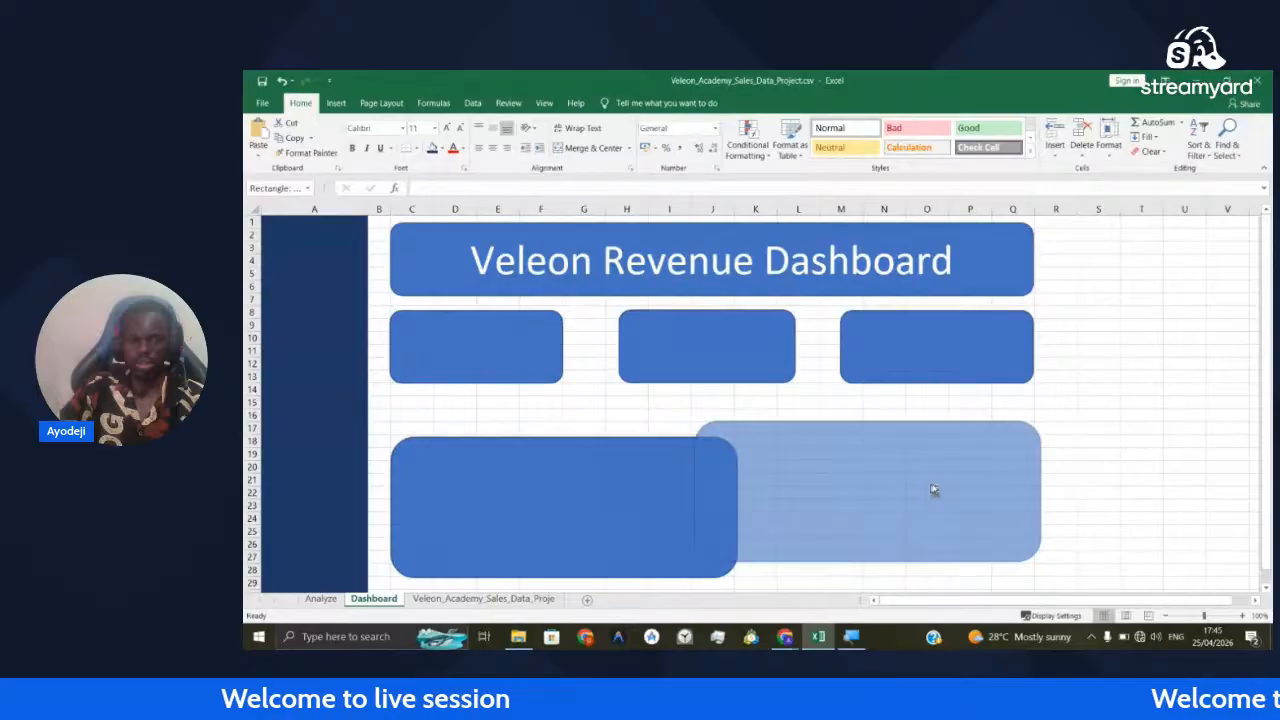
left_click_drag(934, 489, 980, 506)
left_click(690, 507)
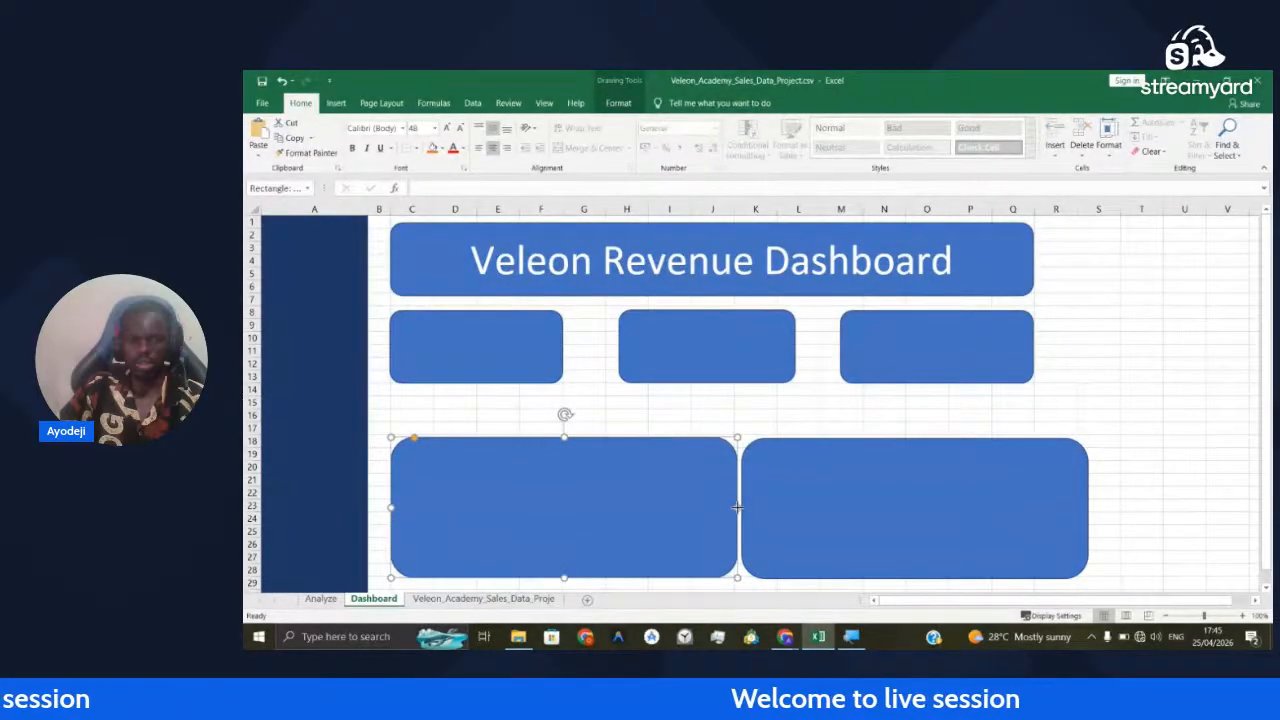
left_click_drag(737, 507, 711, 507)
left_click_drag(890, 507, 866, 505)
Hide the gridlines on the Dashboard sheet
left_click(1098, 350)
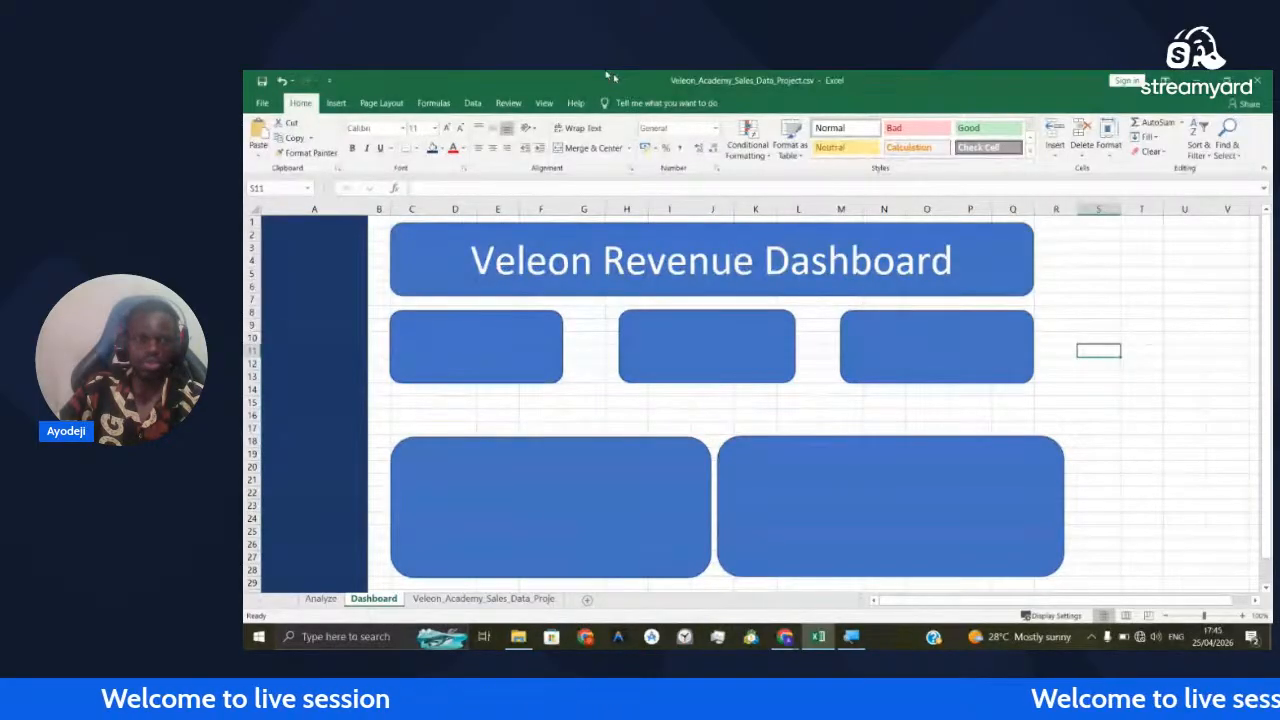
left_click(544, 103)
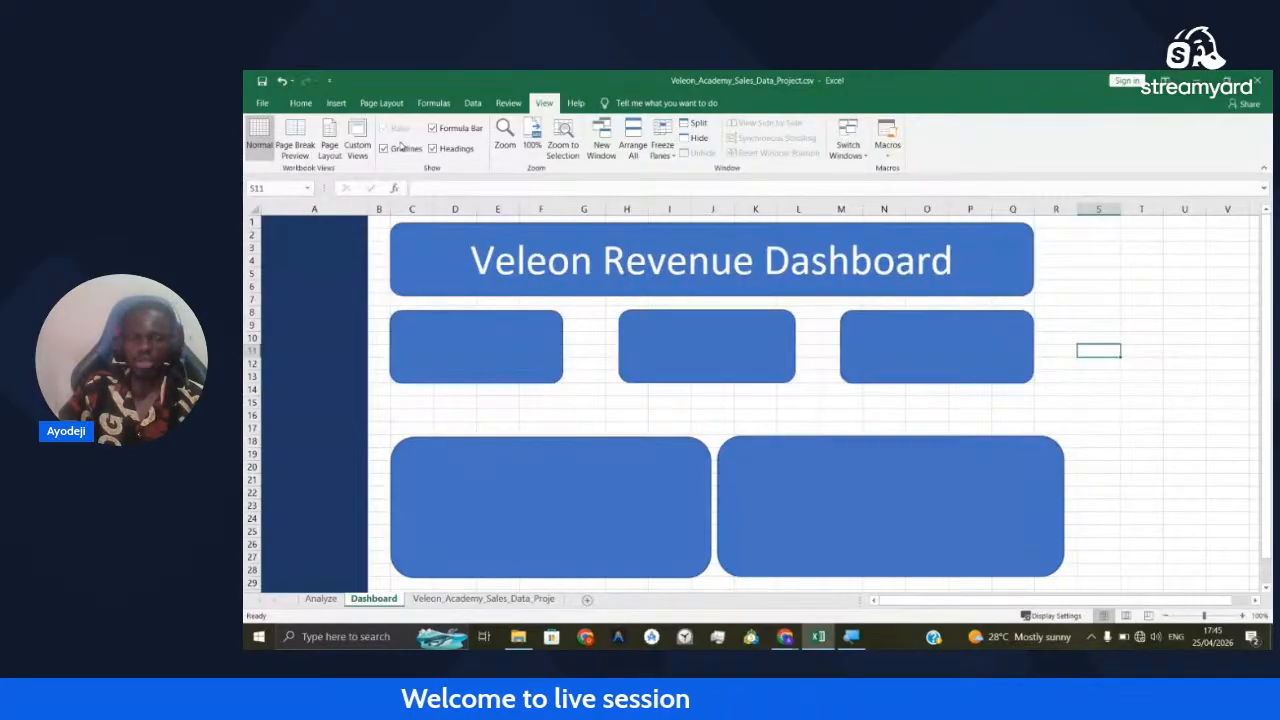
left_click(402, 147)
Narrow both lower panels to roughly match the banner's width with a small gap between them, and nudge the middle card slightly toward column C
left_click(1016, 500)
left_click_drag(1064, 506, 1040, 505)
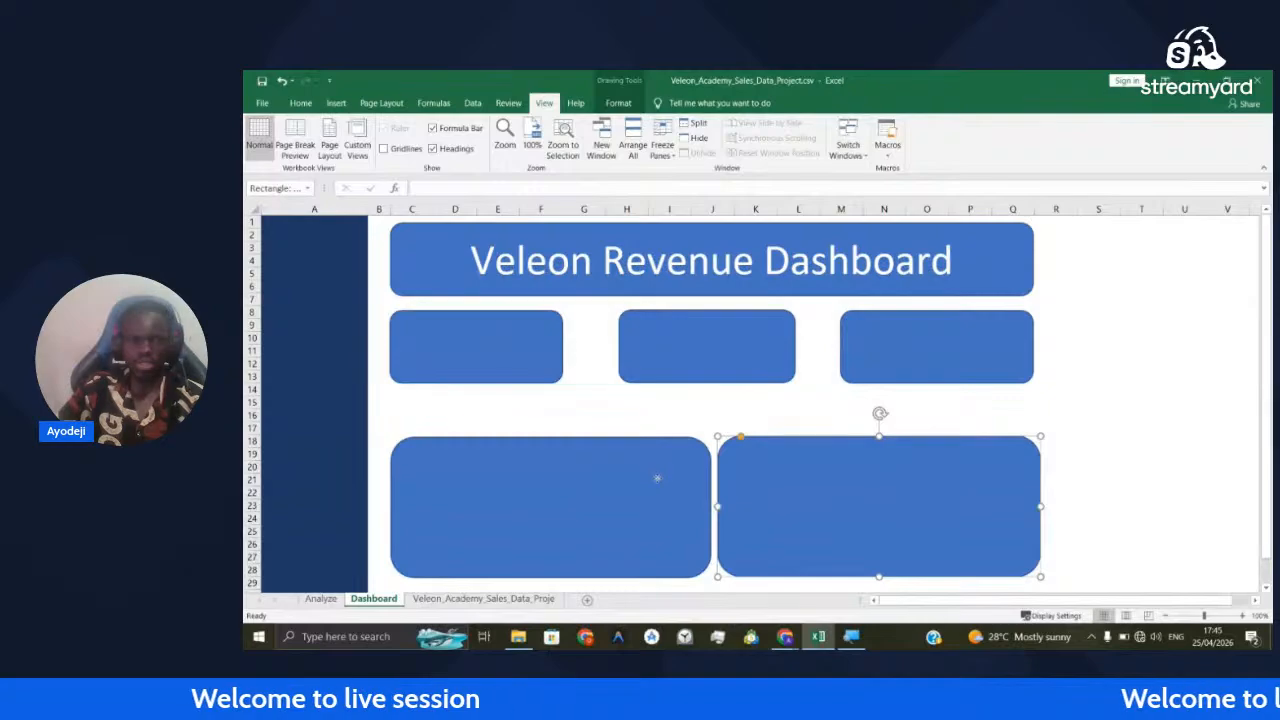
left_click(657, 480)
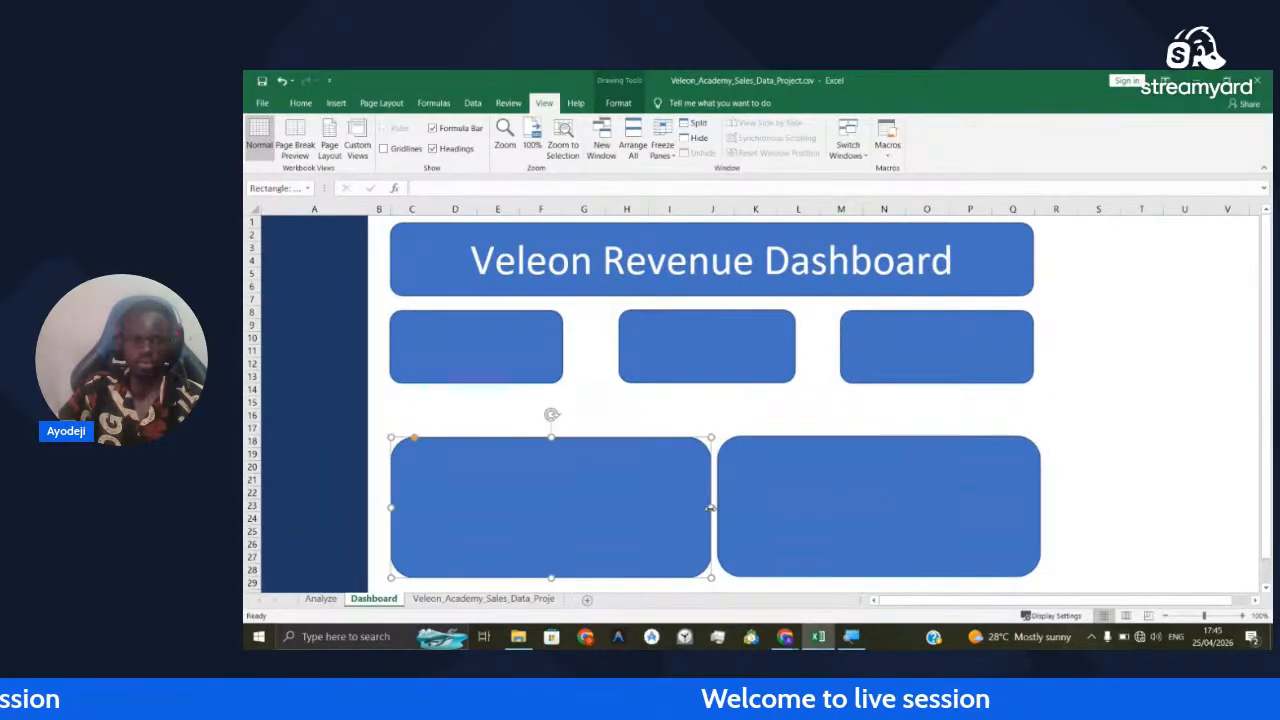
left_click_drag(710, 508, 702, 508)
left_click(705, 346)
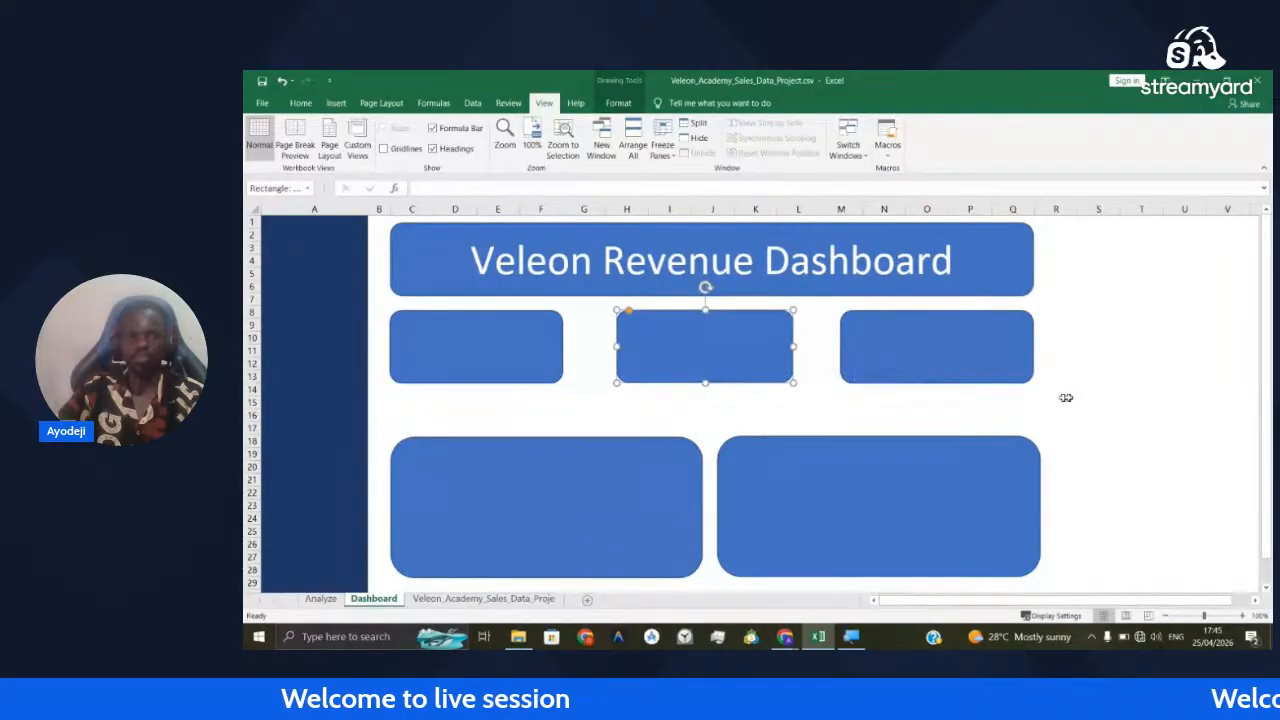
left_click(1090, 401)
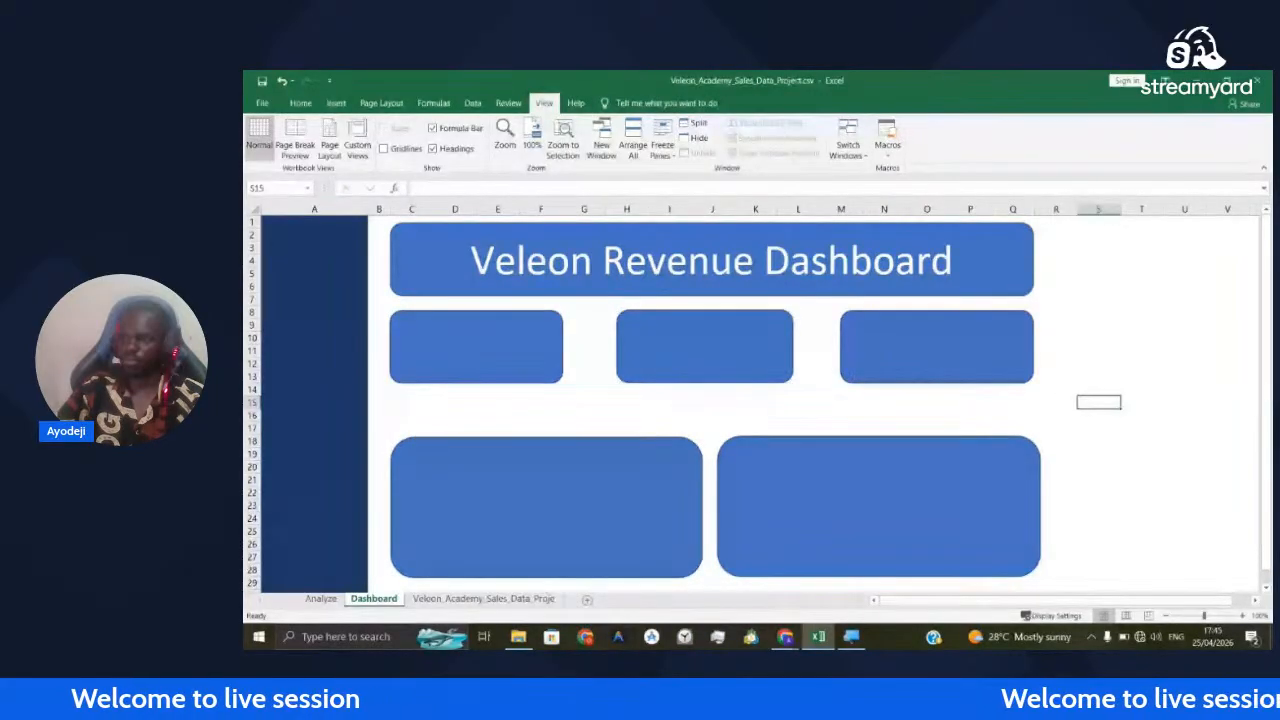
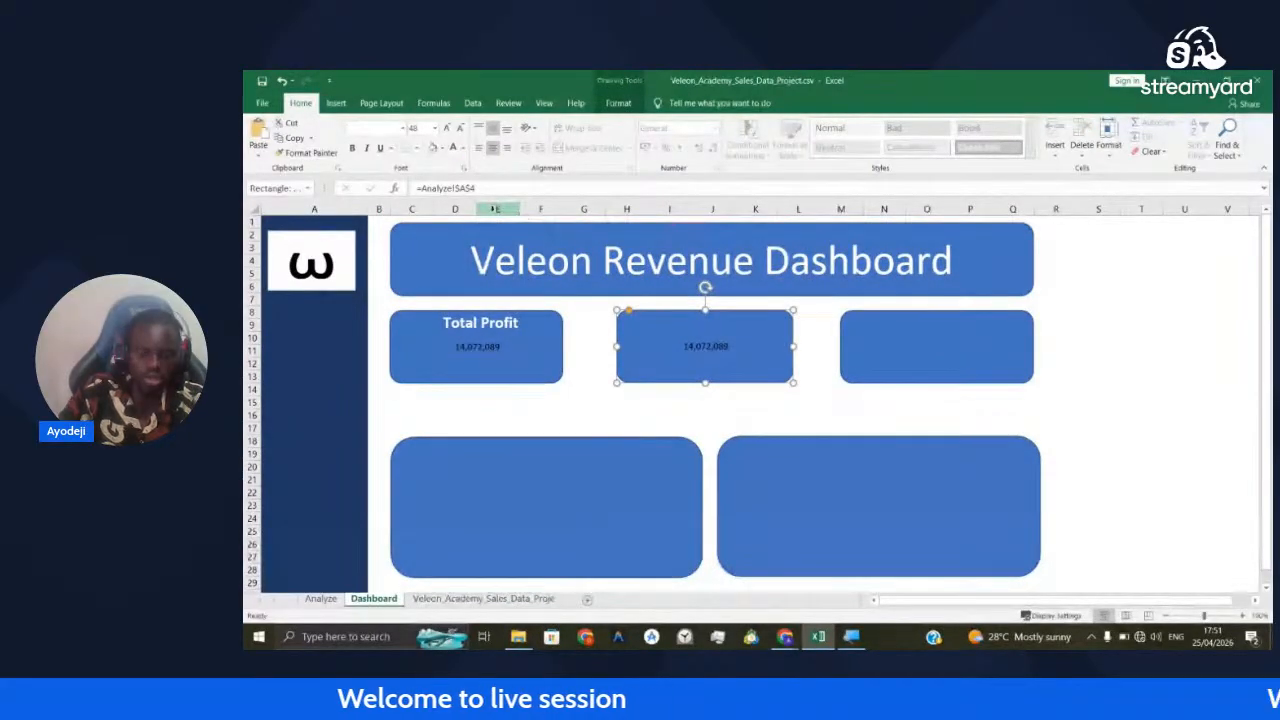
Link the middle card to cell B4 of the Analyze sheet with =Analyze!$B$4
left_click(464, 188)
key("BackSpace")
type("B")
key("Return")
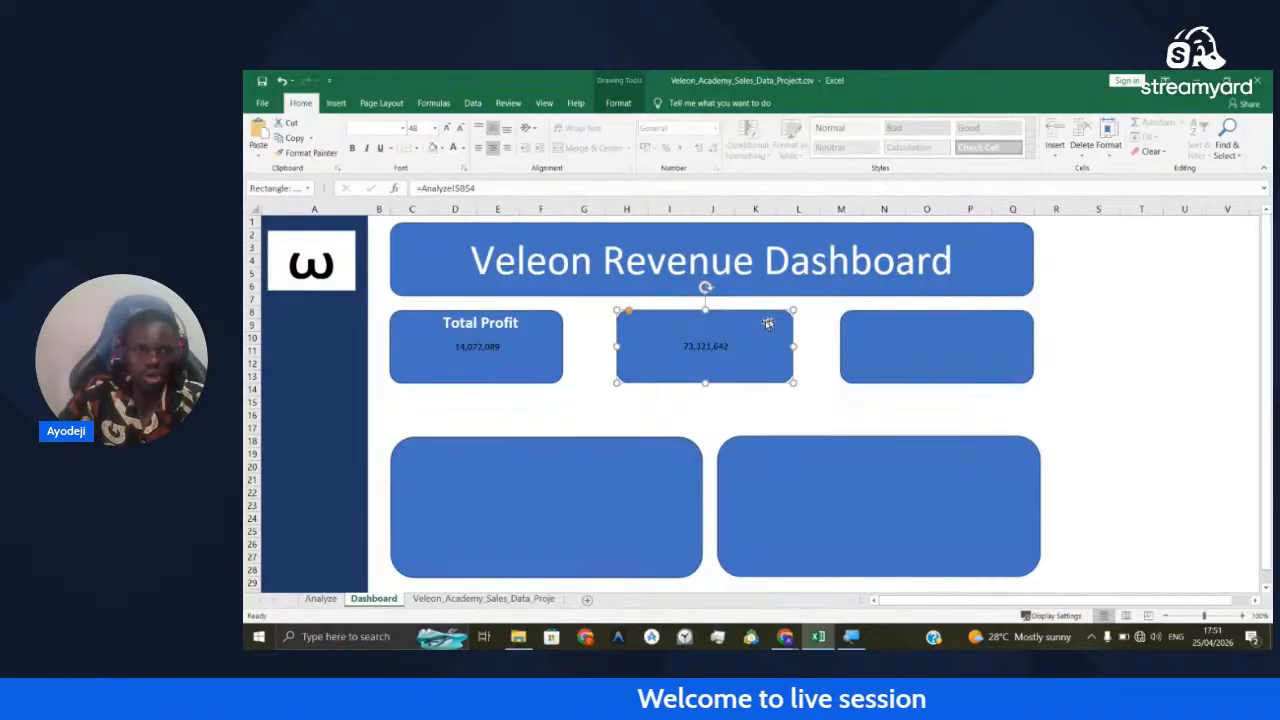
Format the linked value in the Total Profit card as larger, bold, white text
left_click(478, 345)
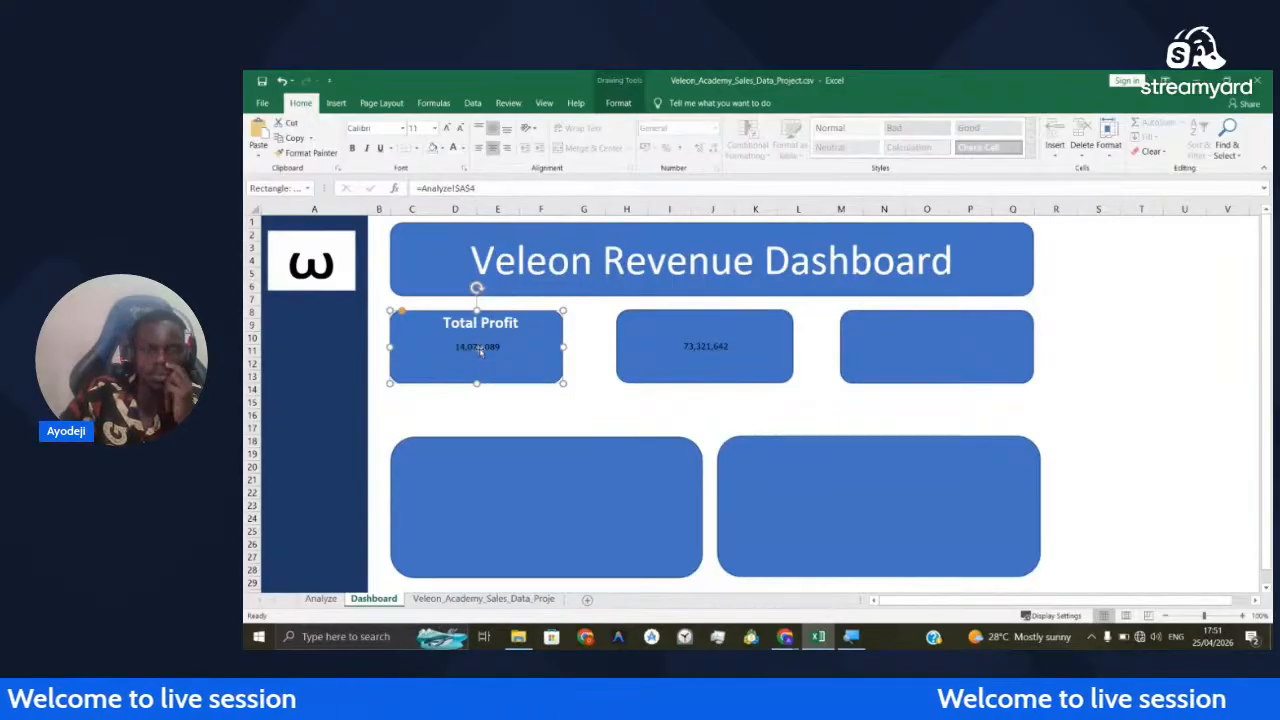
left_click(483, 324)
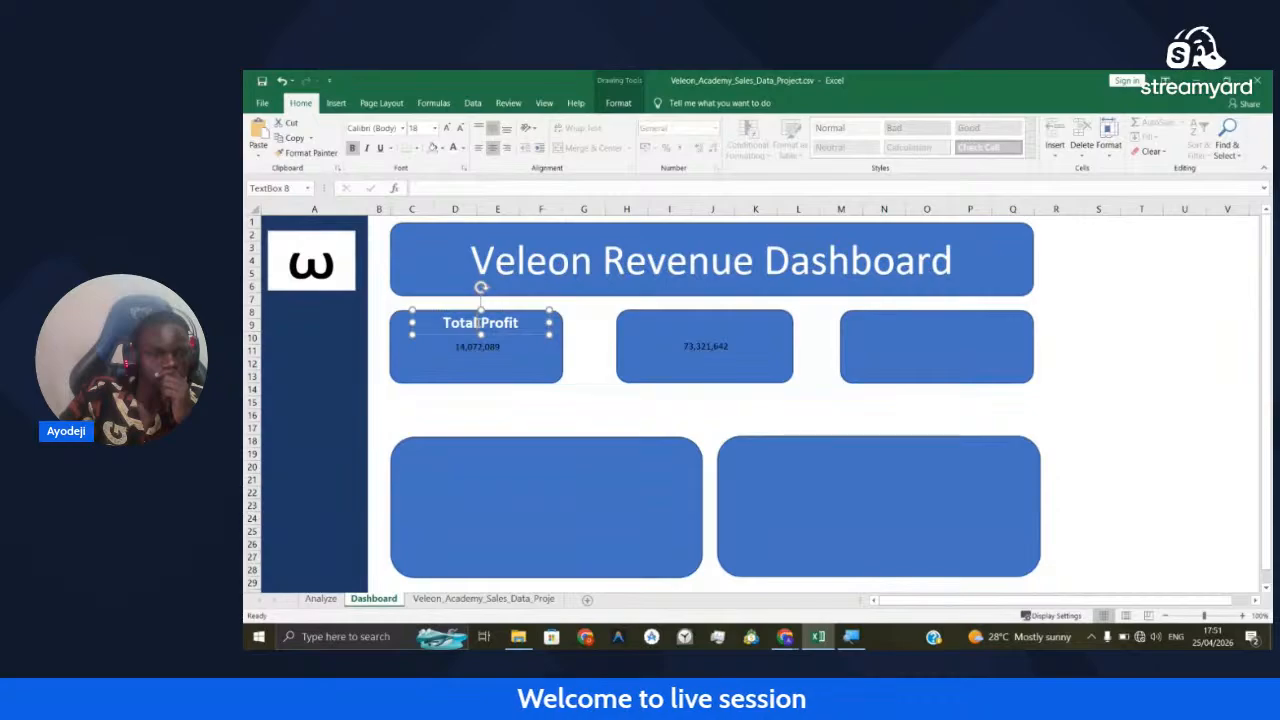
left_click(485, 347)
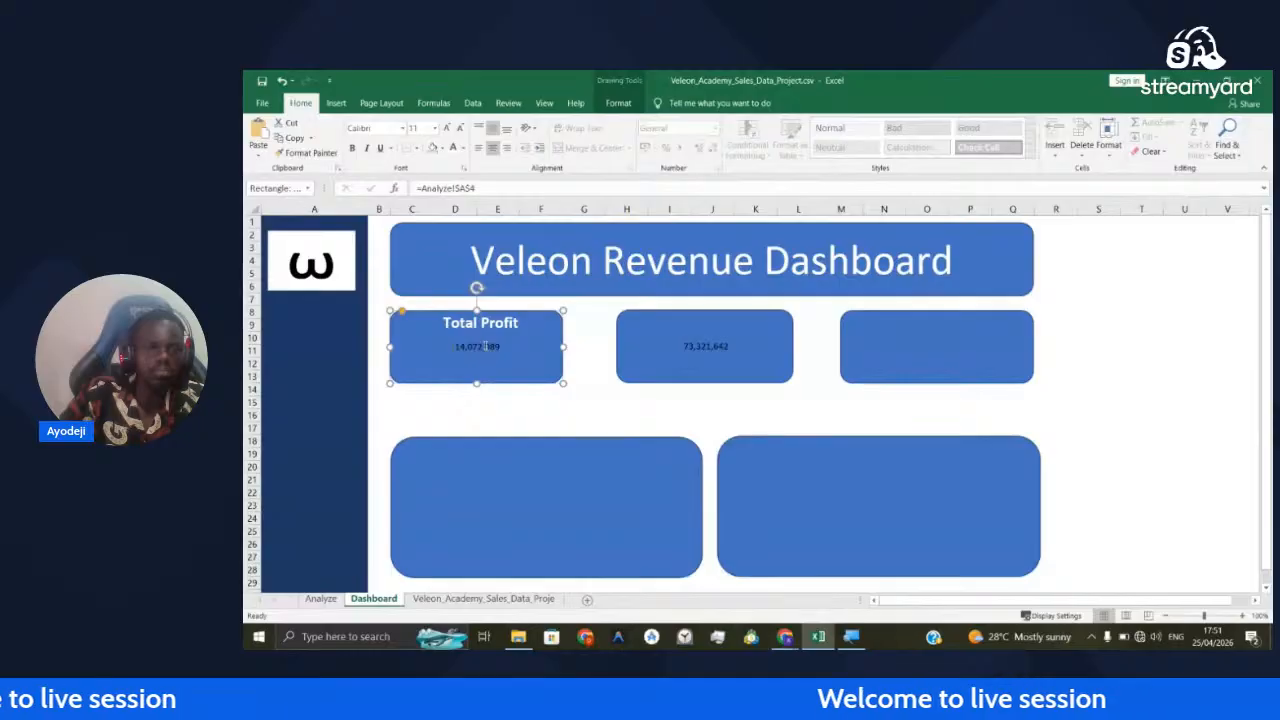
double_click(485, 347)
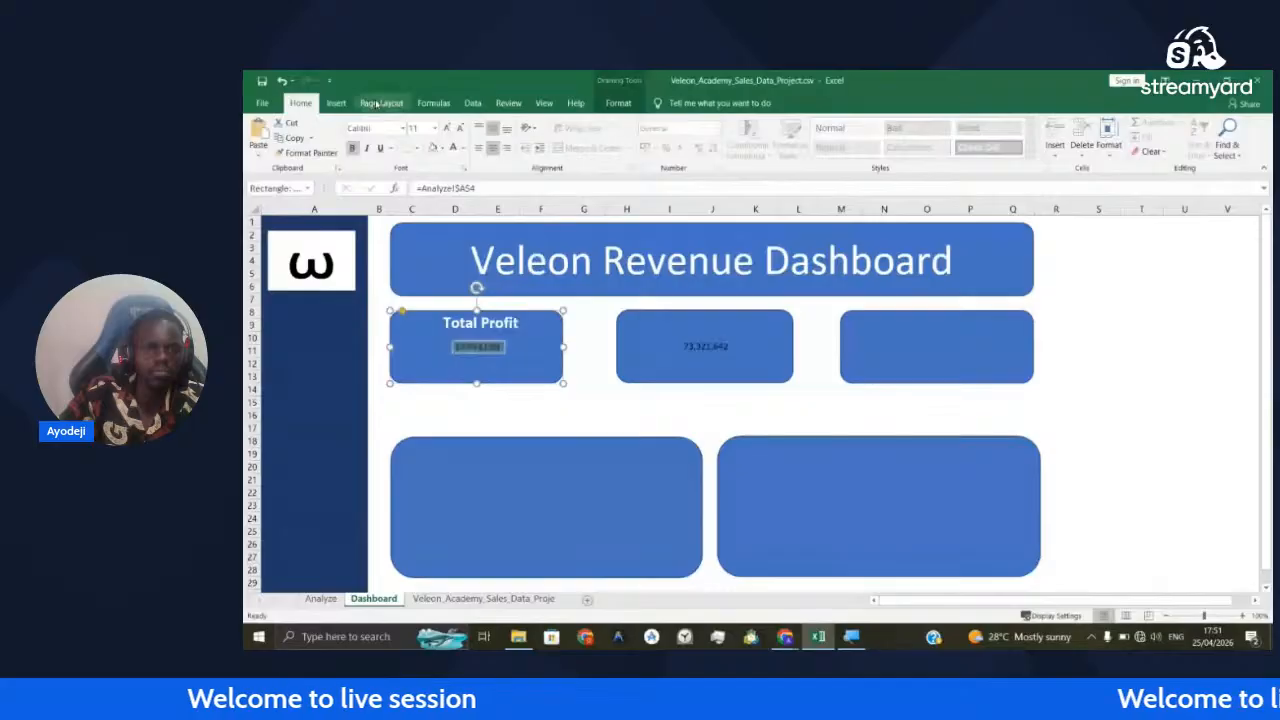
left_click(610, 337)
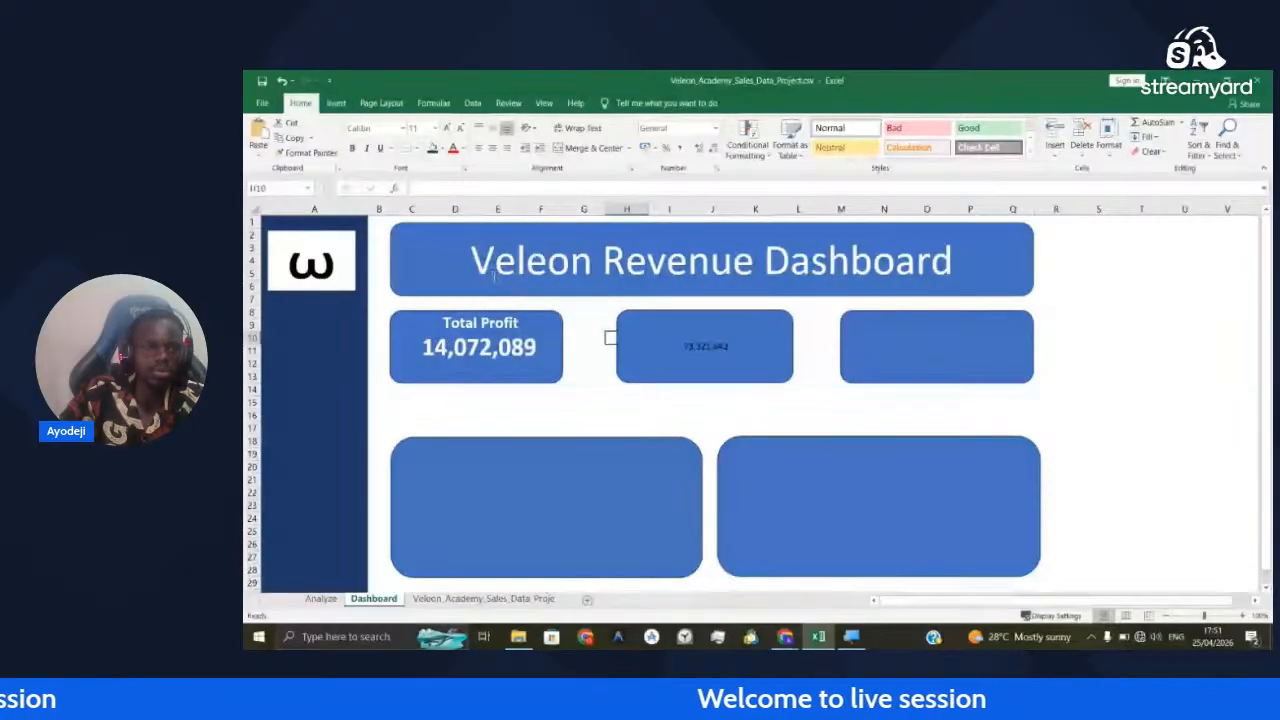
Copy the value formatting of the first Total Profit card onto the middle card with Format Painter
left_click(476, 330)
left_click(307, 152)
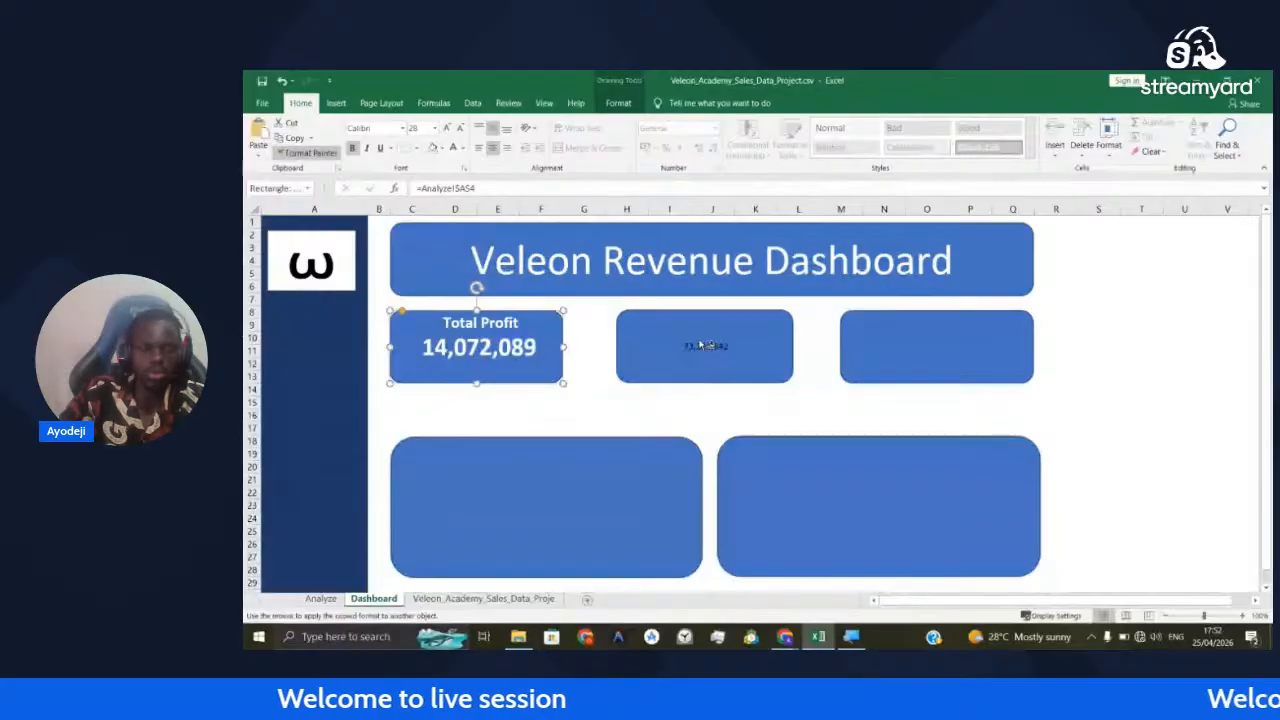
left_click(700, 345)
Duplicate the Total Profit label and place the copy above the value in the middle card
left_click(548, 313)
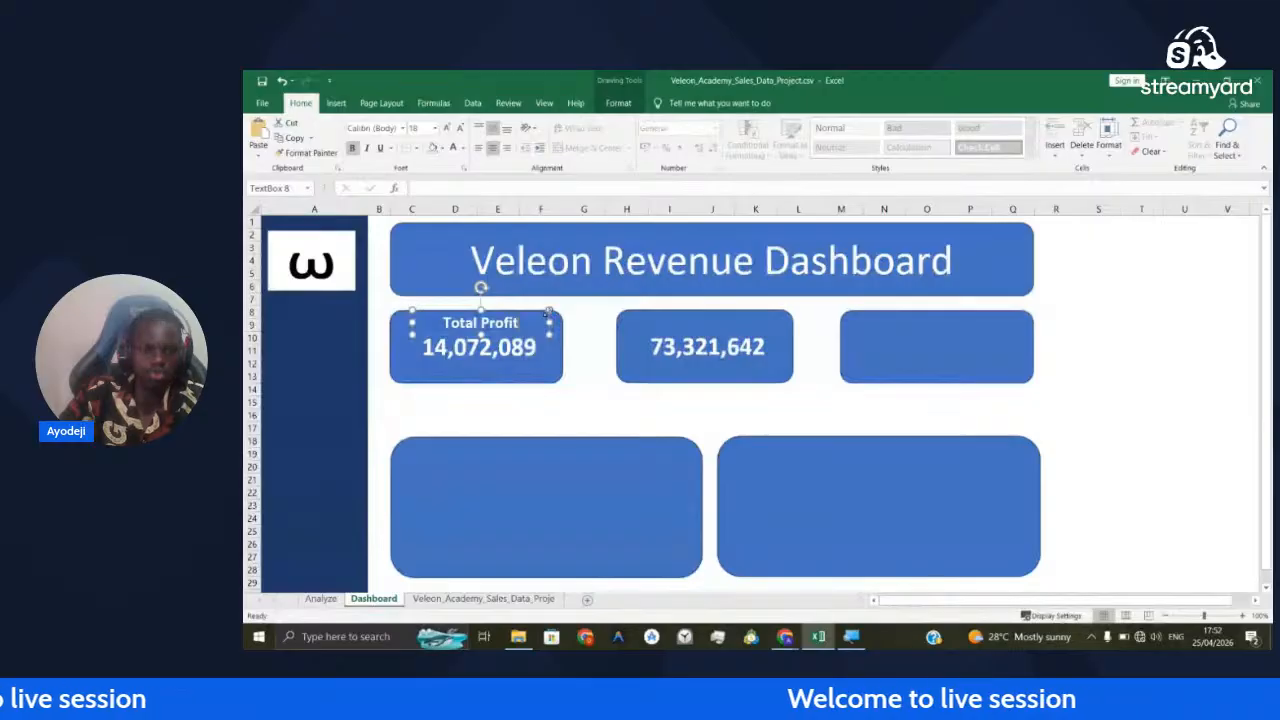
key("ctrl+d")
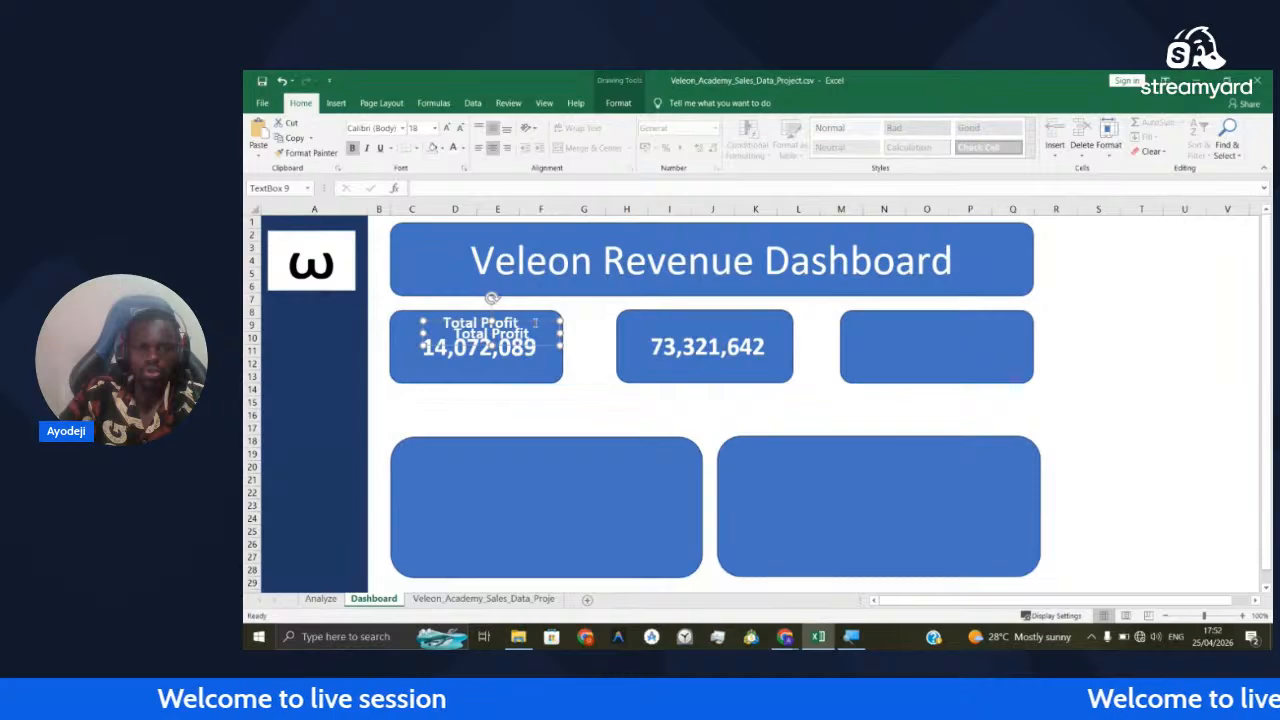
left_click_drag(535, 322, 746, 312)
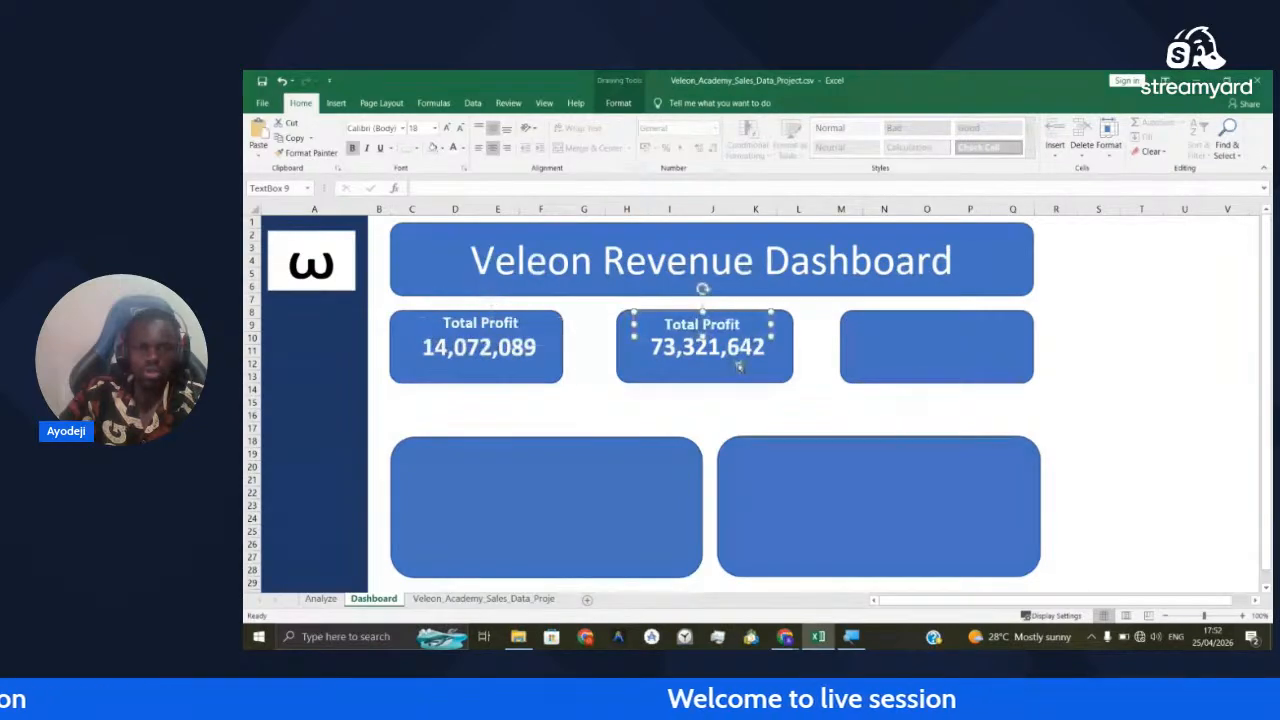
Link the third card to cell C4 of the Analyze sheet with =Analyze!$C$4
left_click(930, 350)
key("super+v")
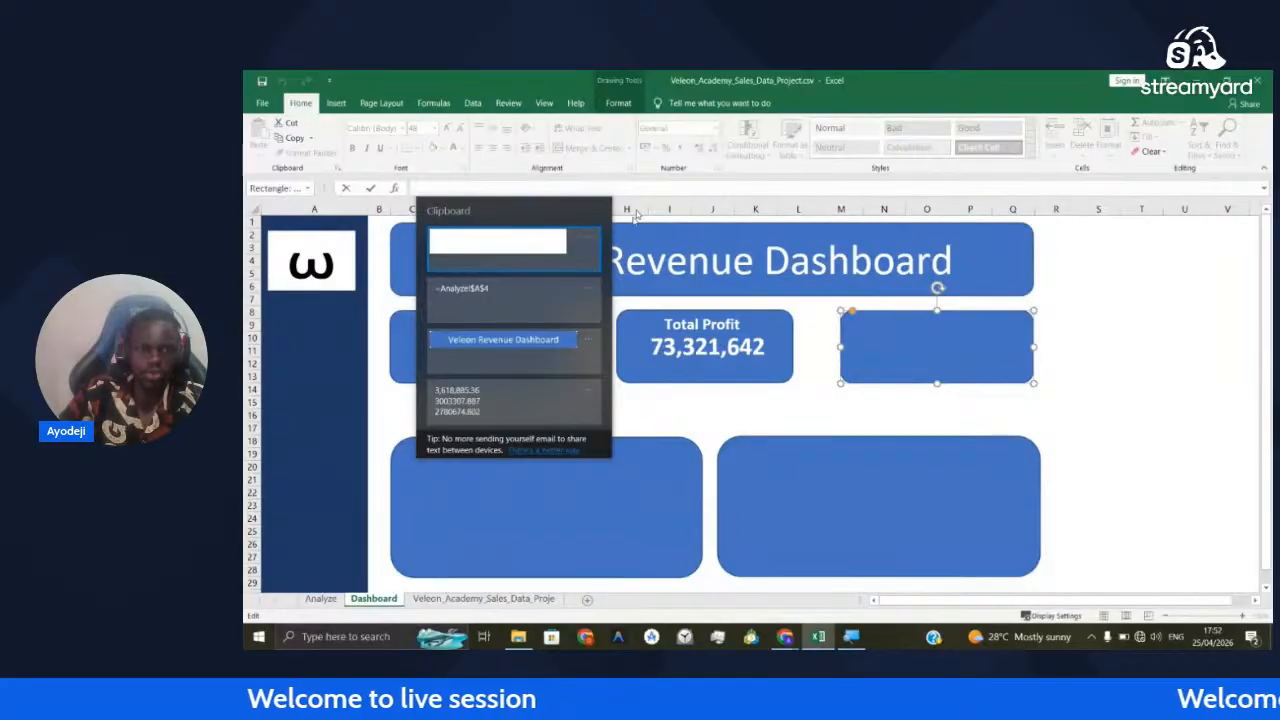
left_click(462, 290)
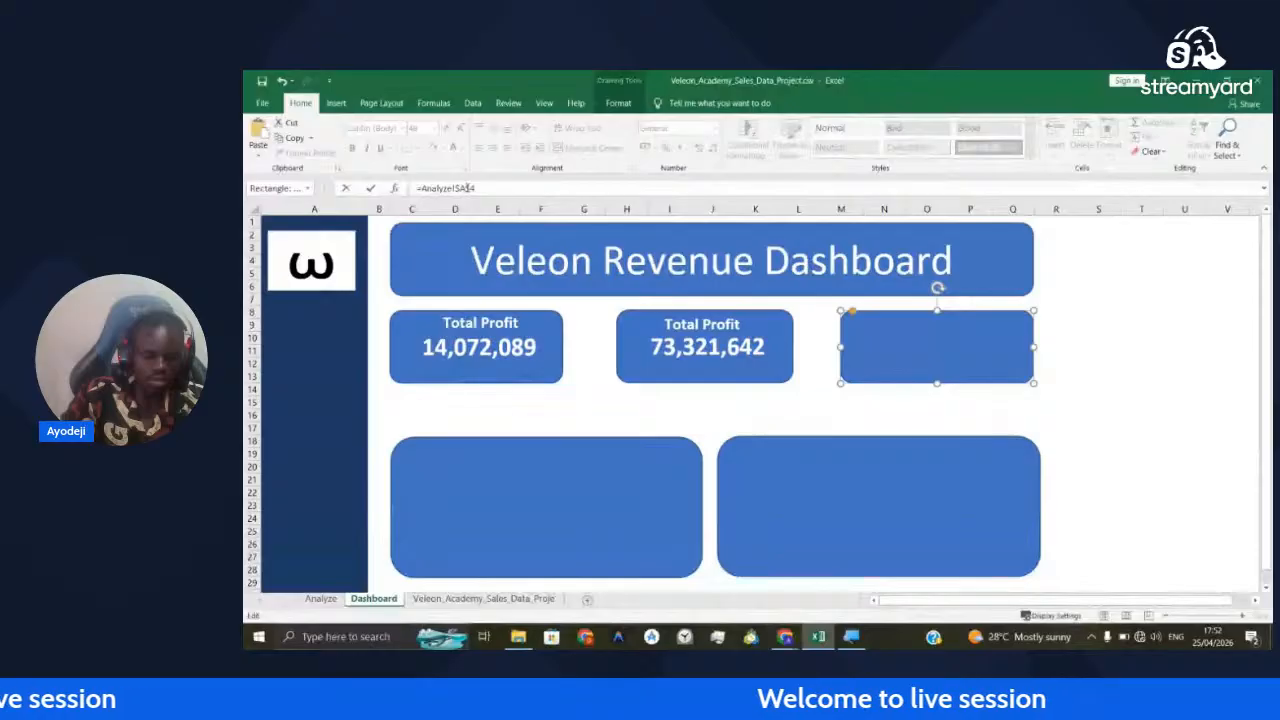
key("Return")
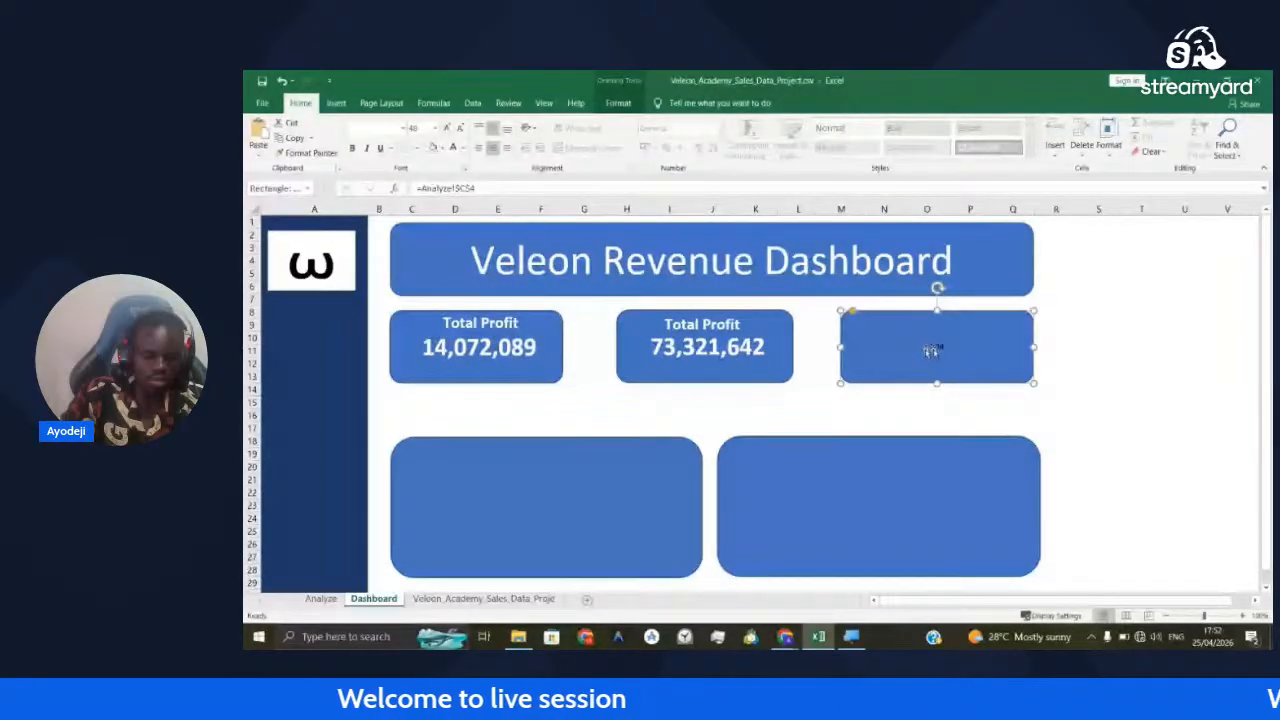
key("ctrl+v")
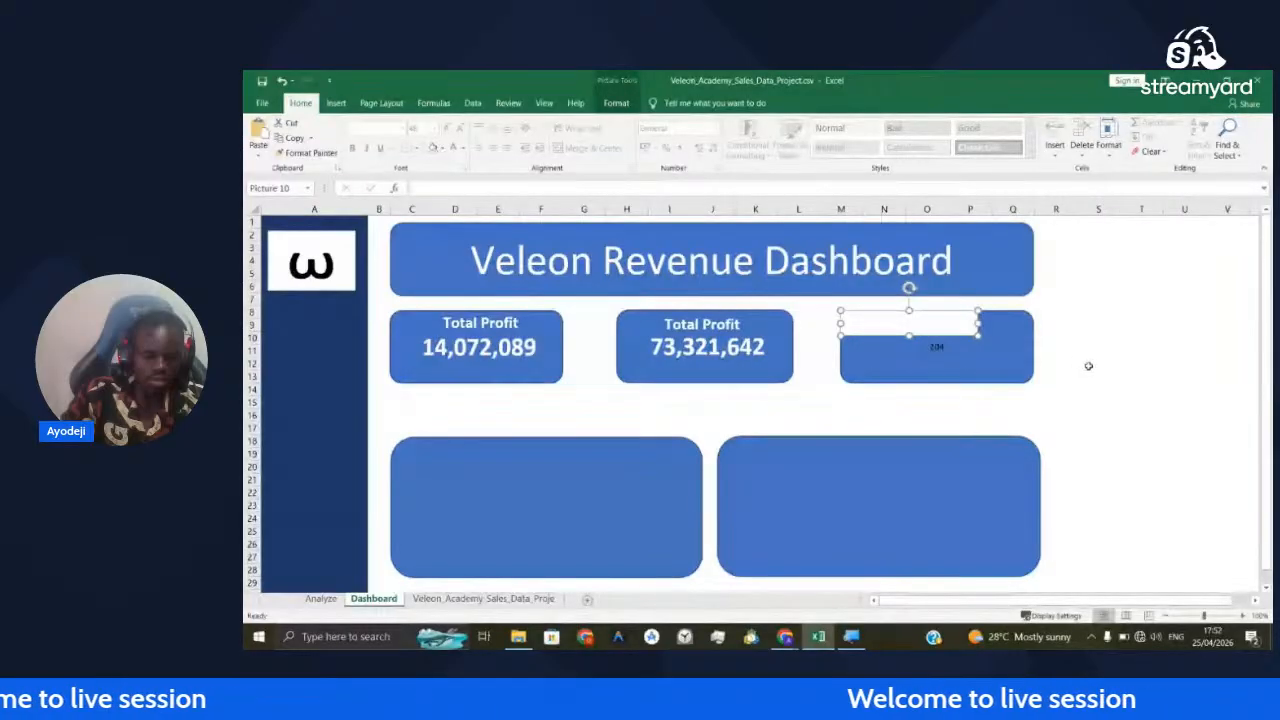
left_click_drag(947, 315, 987, 320)
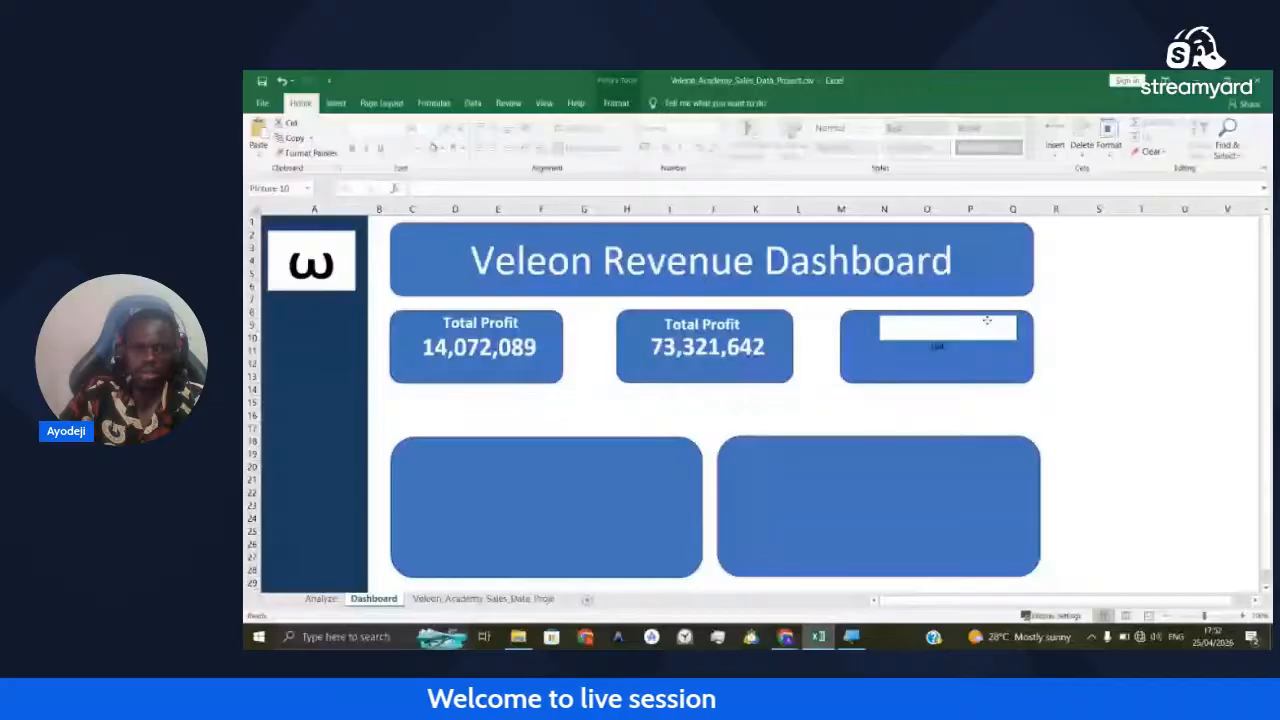
left_click_drag(987, 320, 984, 317)
Copy the middle card's Total Profit label into the third card, centred above its value
left_click(702, 324)
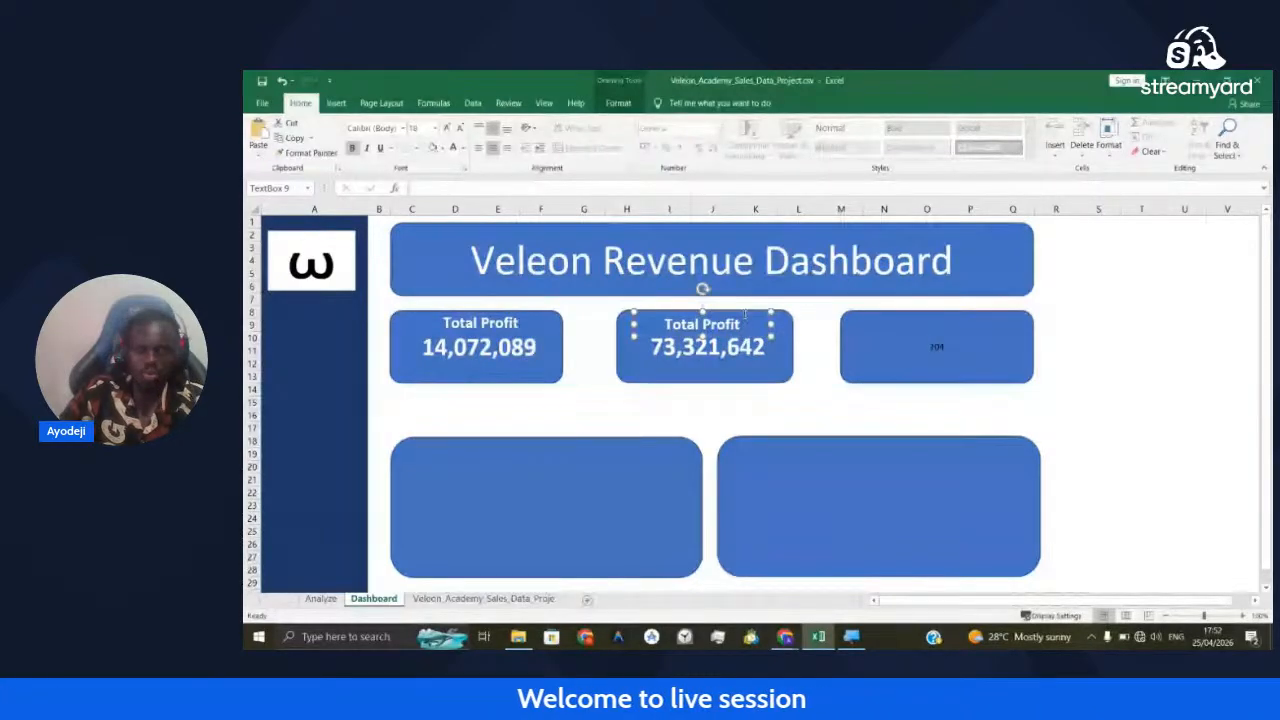
left_click(932, 337)
key("ctrl+v")
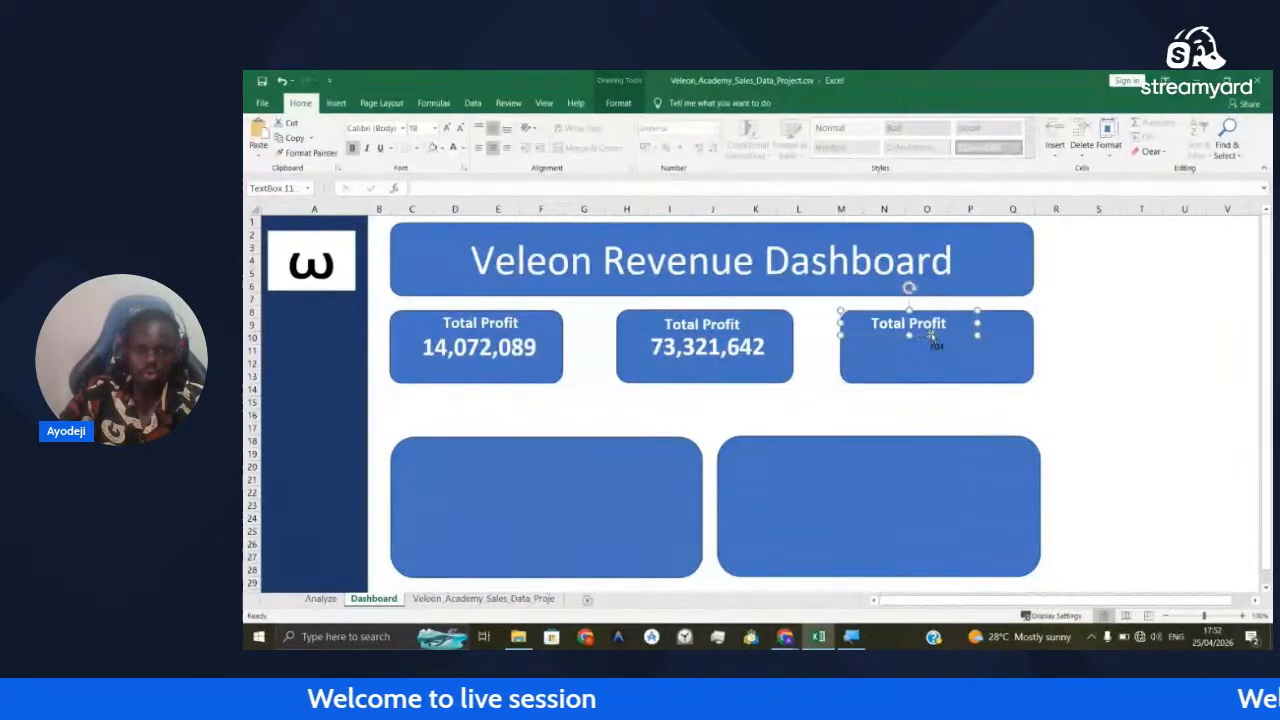
left_click_drag(939, 312, 963, 311)
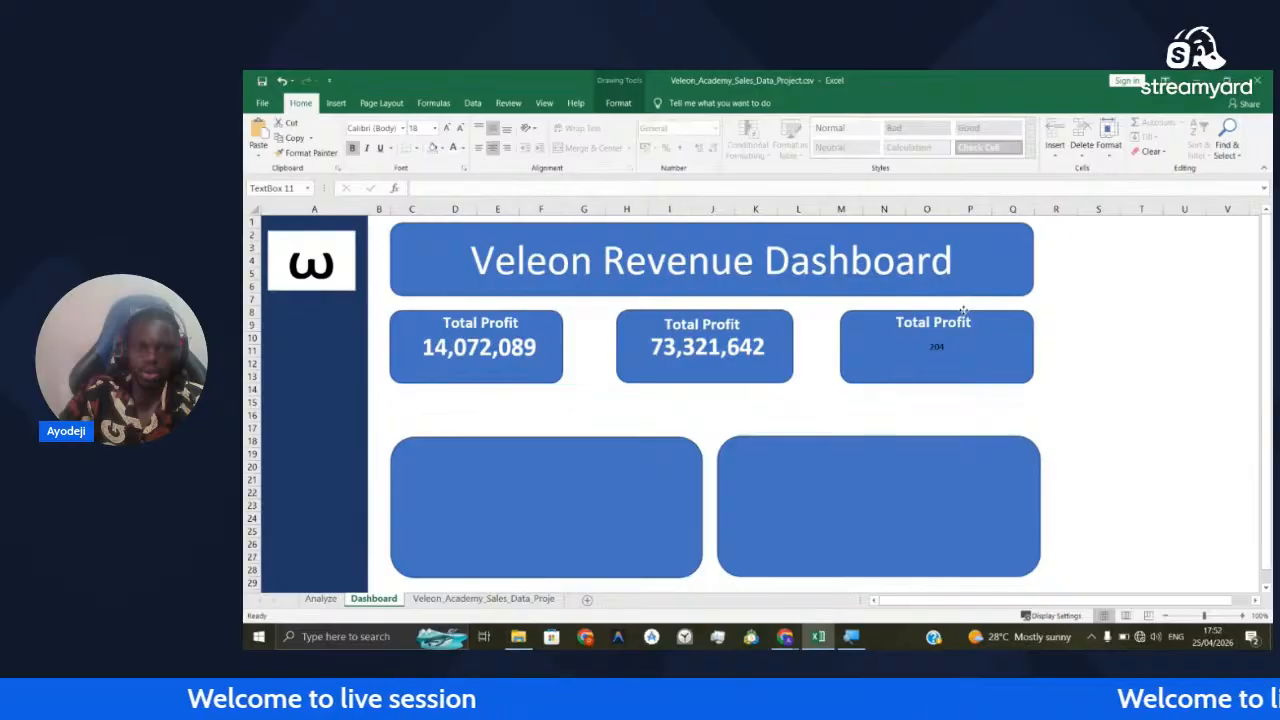
left_click_drag(963, 310, 966, 308)
Copy the middle card's value formatting onto the third card with Format Painter and deselect the card
left_click(708, 348)
left_click(336, 103)
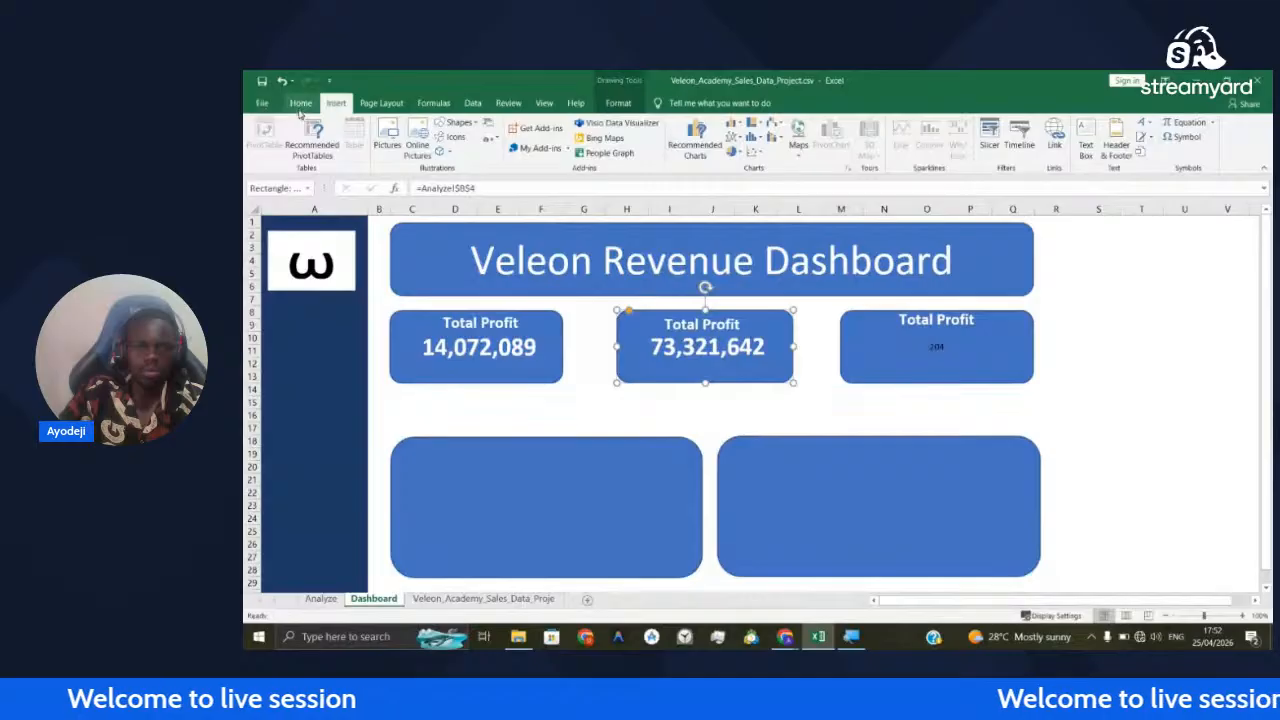
left_click(301, 104)
left_click(311, 153)
left_click(935, 367)
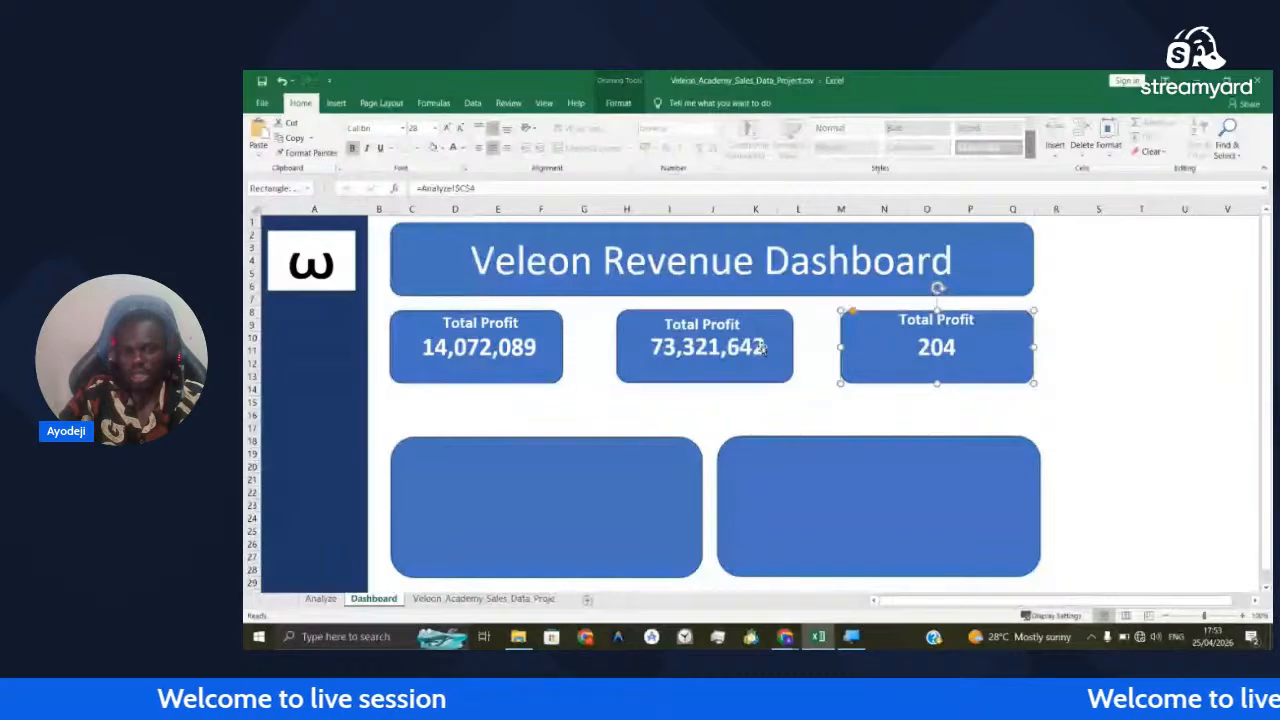
key("Escape")
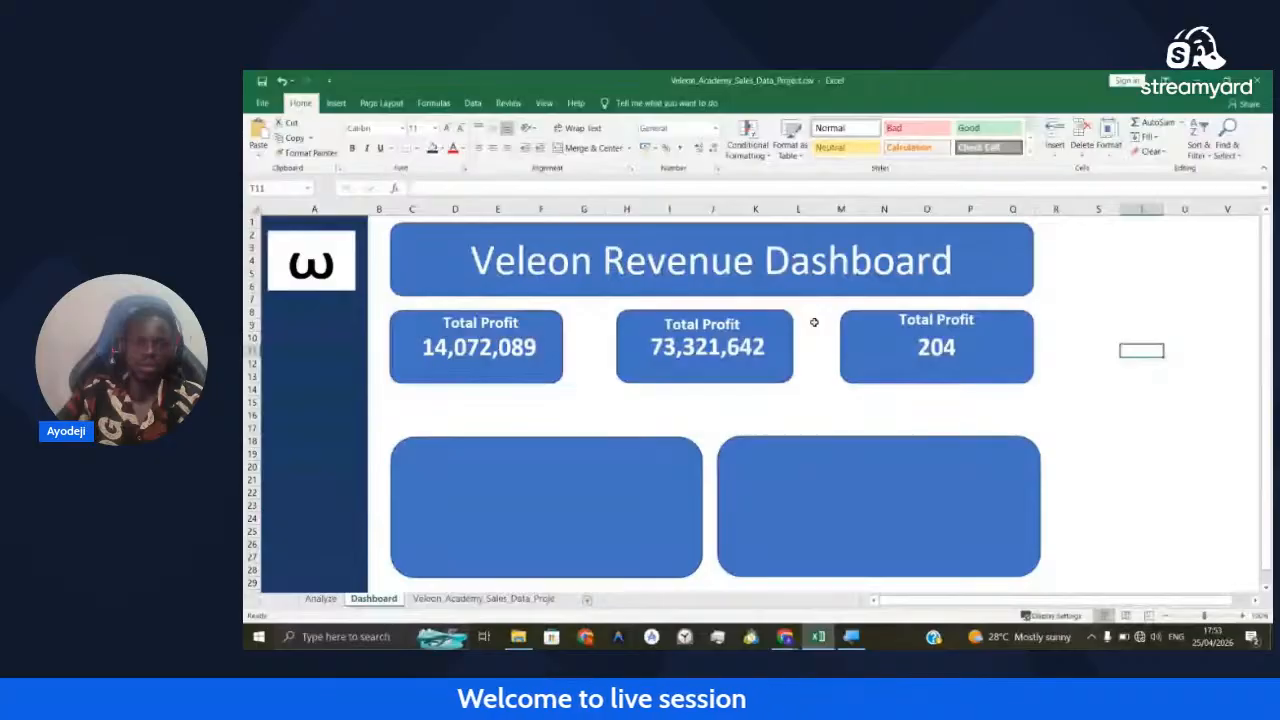
Insert a basic 2-D line chart from the Jan to Apr rows of the Trend pivot table on the Analyze sheet
left_click(321, 599)
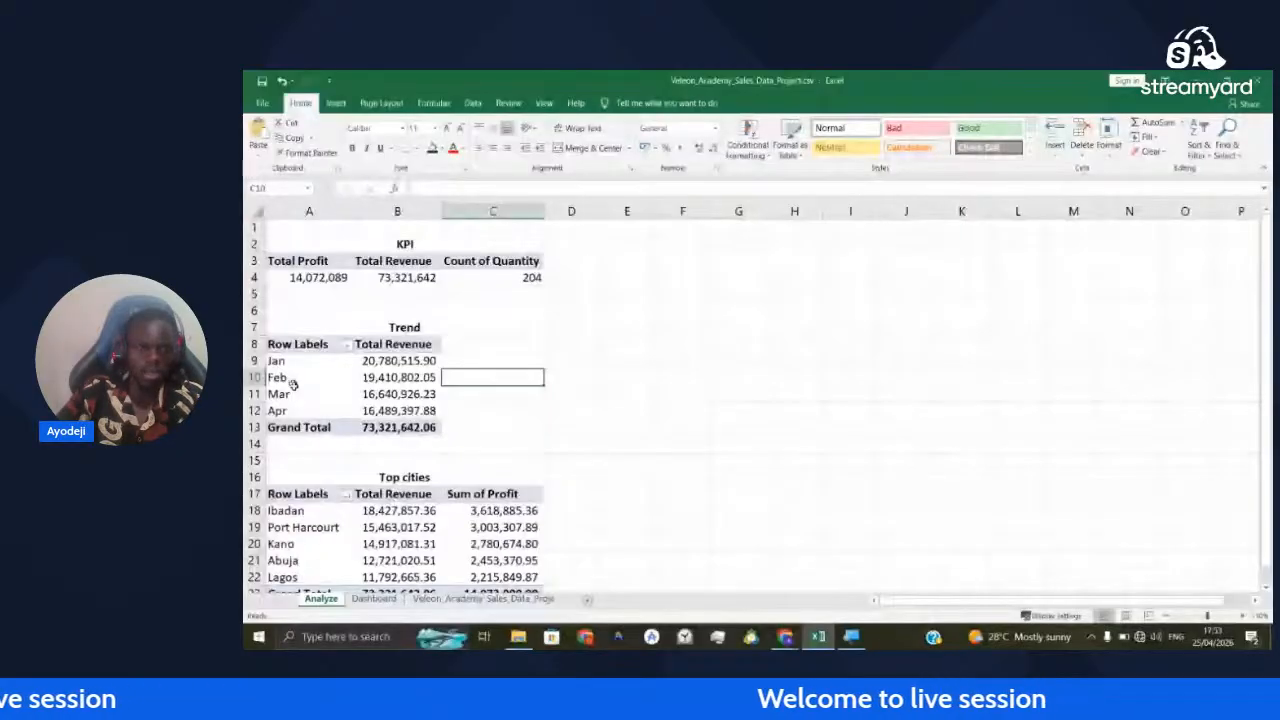
scroll(290, 380, "down", 1)
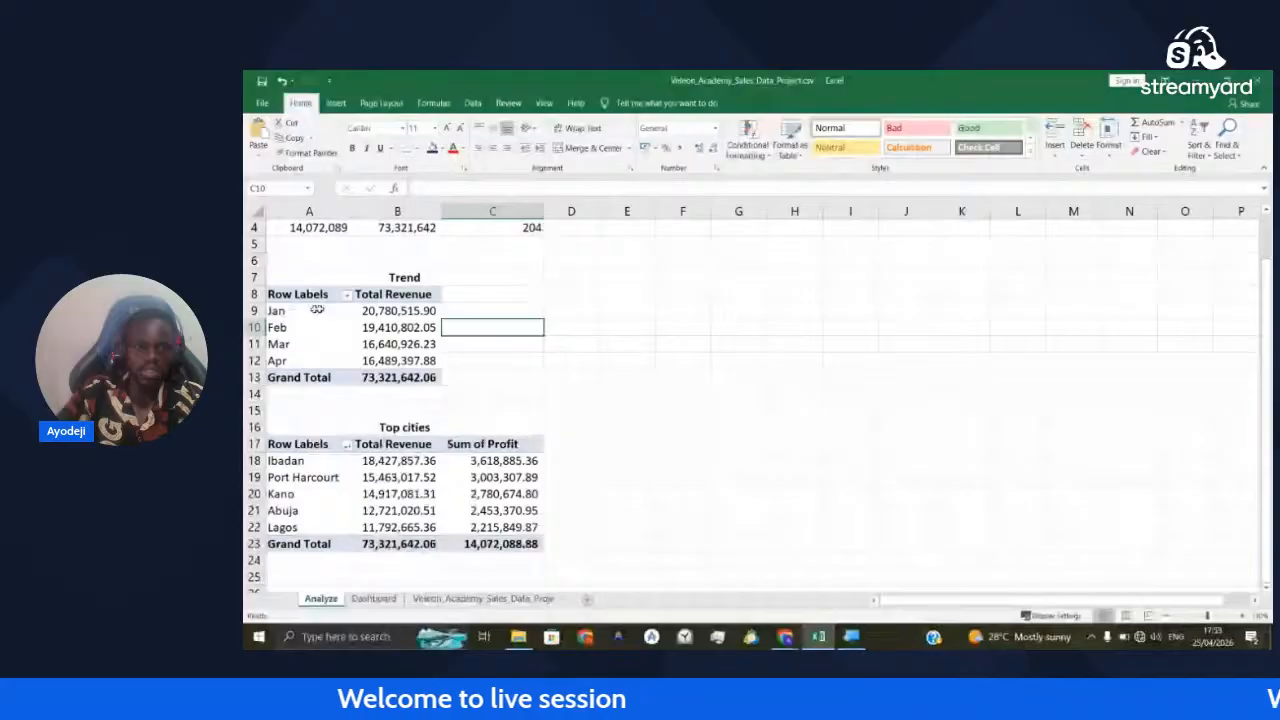
left_click_drag(317, 310, 397, 361)
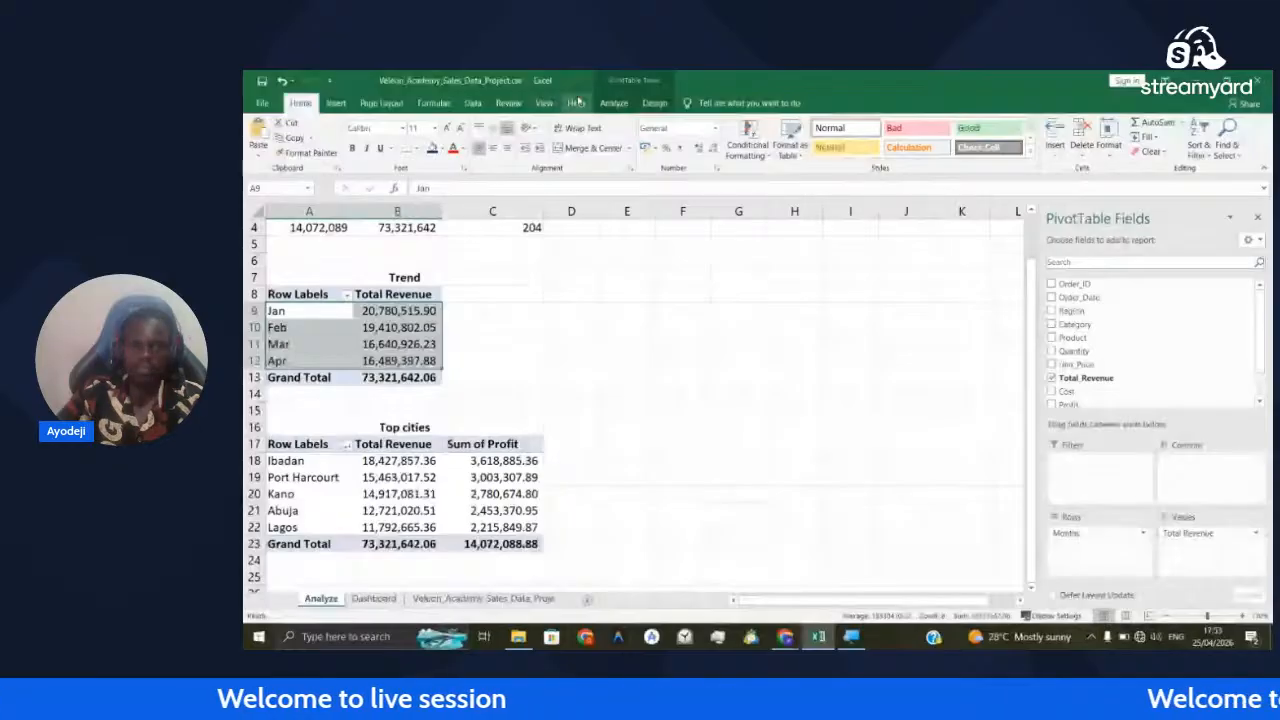
left_click(336, 103)
left_click(735, 124)
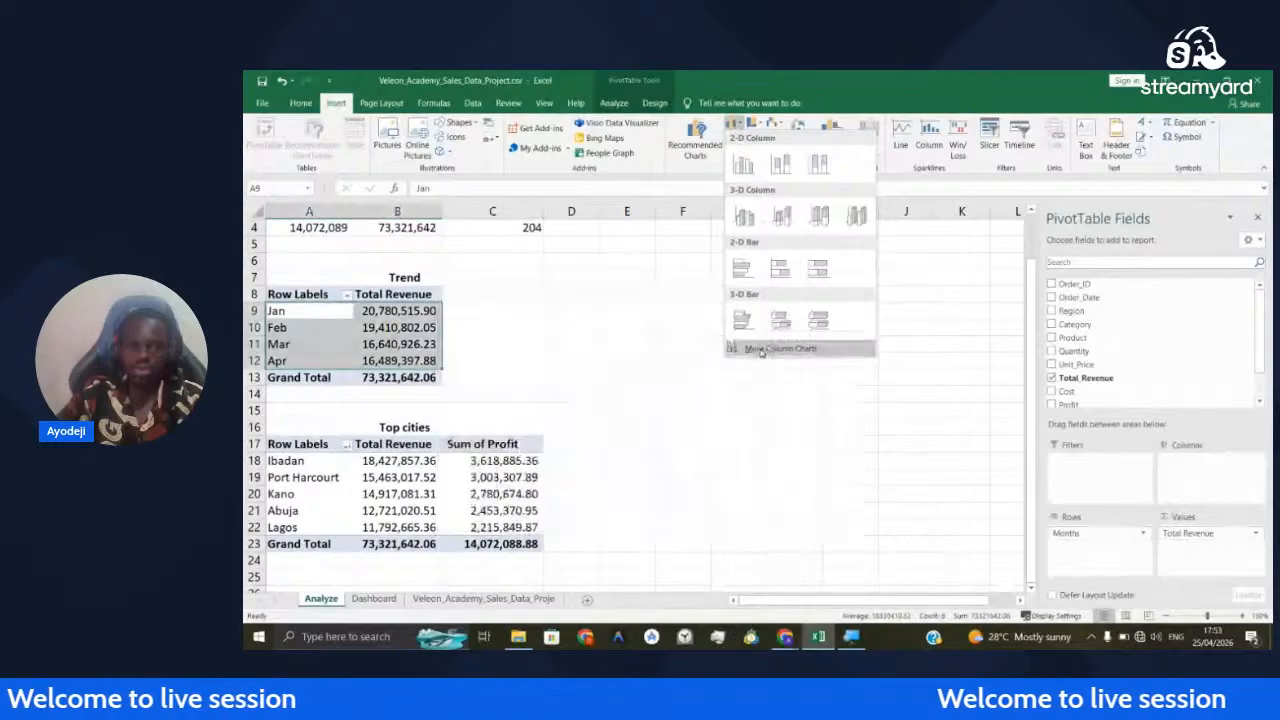
left_click(827, 95)
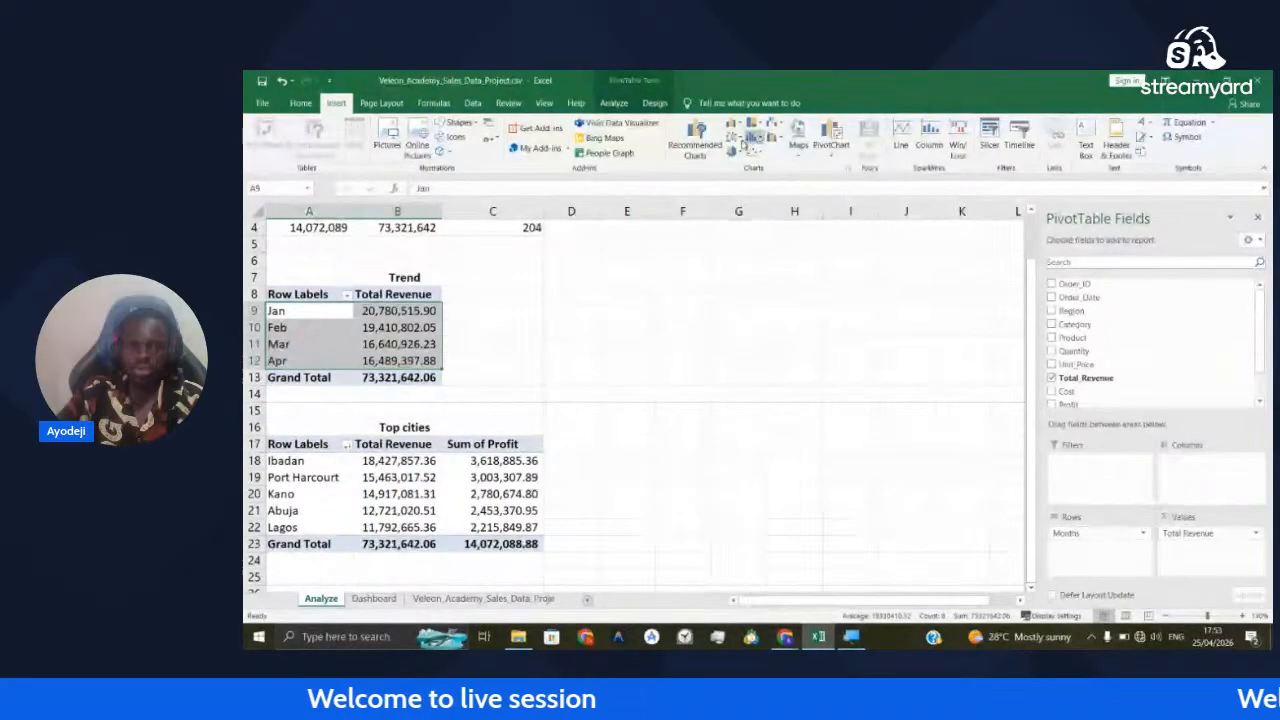
left_click(737, 139)
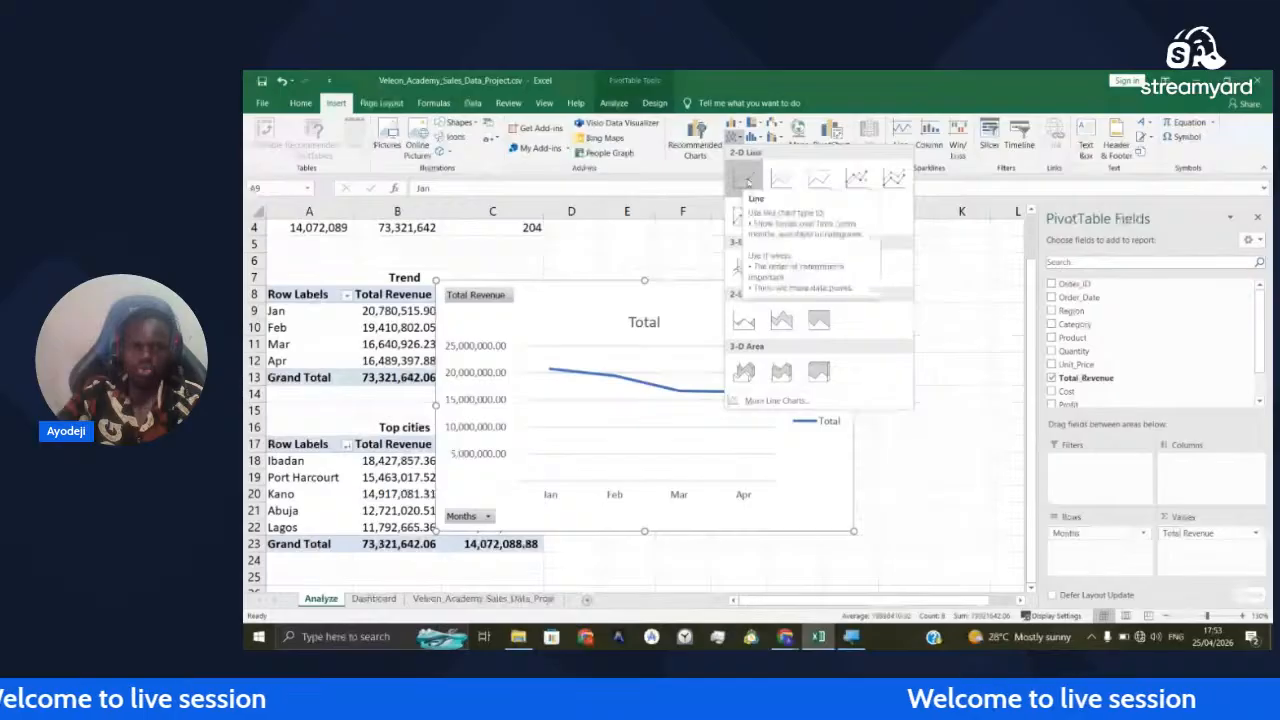
left_click(745, 181)
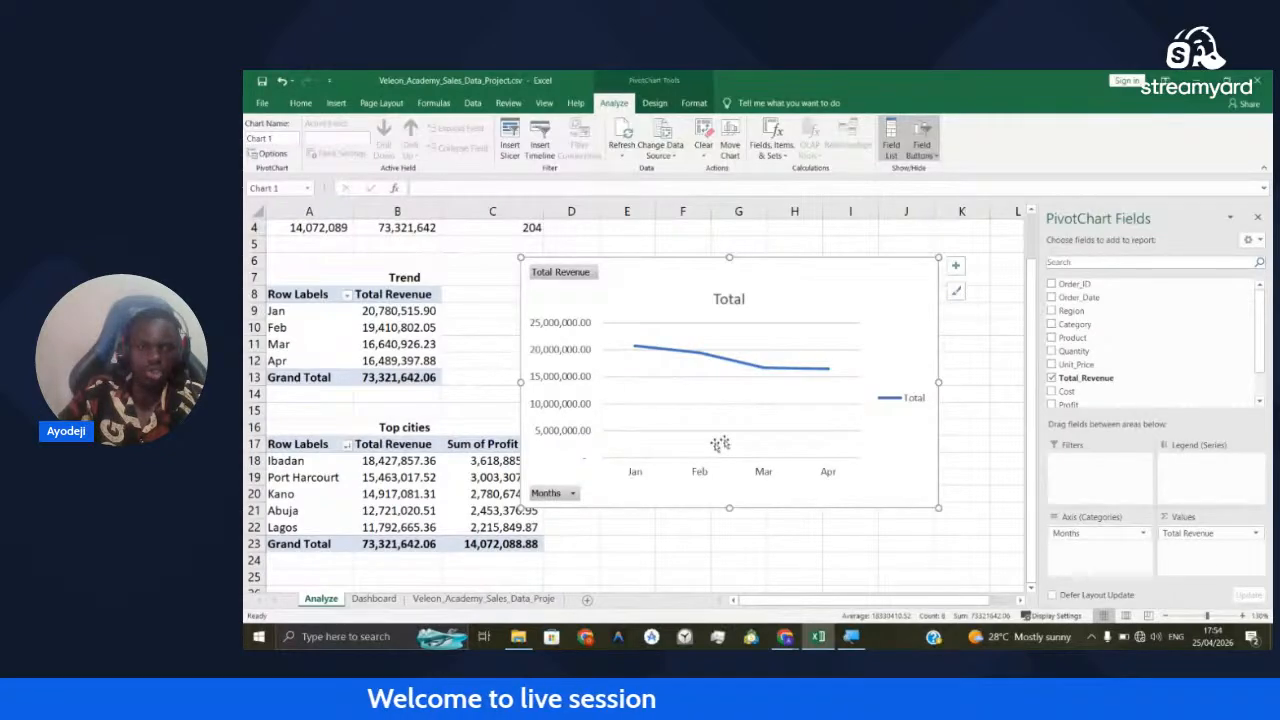
Cut the line chart from the Analyze sheet and paste it onto the Dashboard sheet
left_click_drag(670, 276, 672, 275)
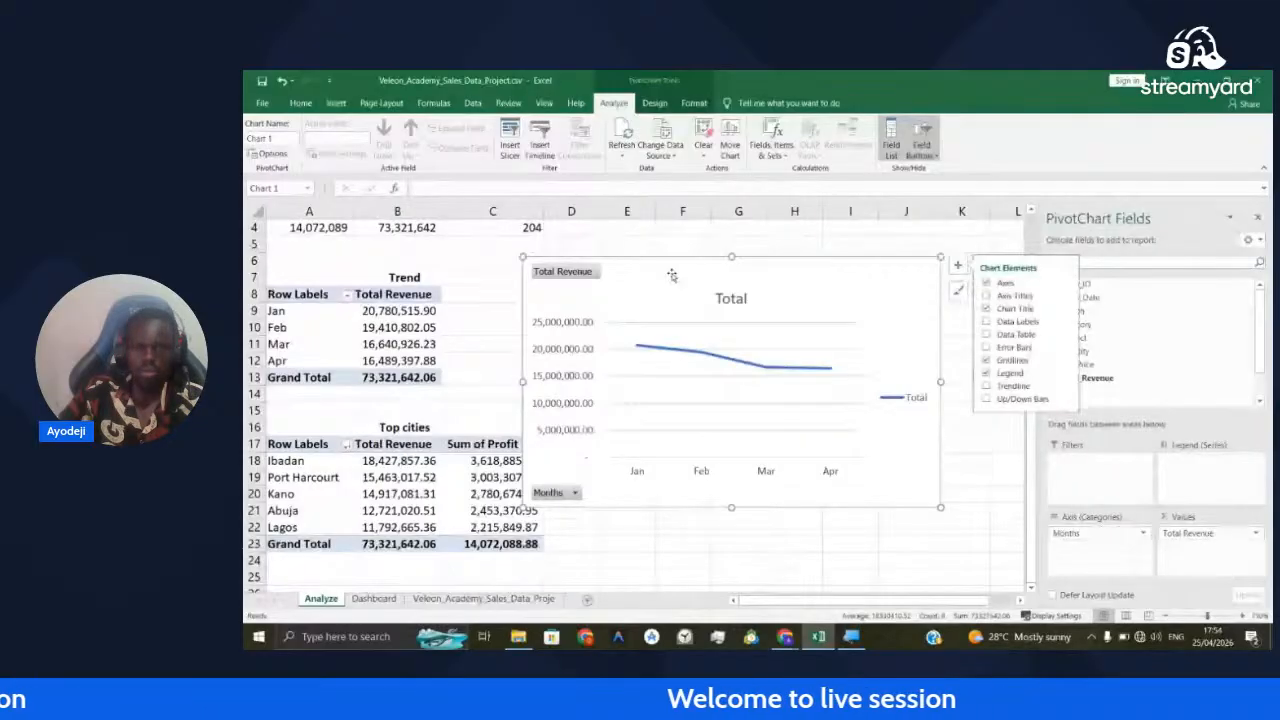
key("Delete")
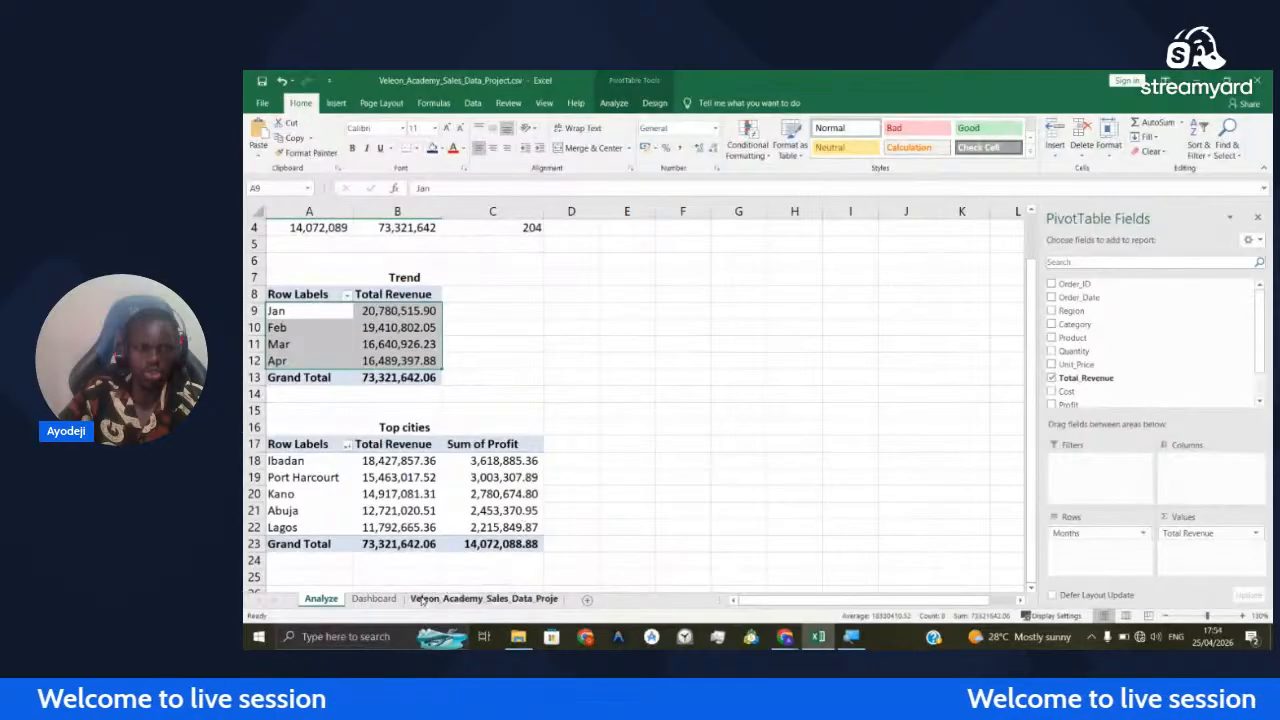
left_click(374, 598)
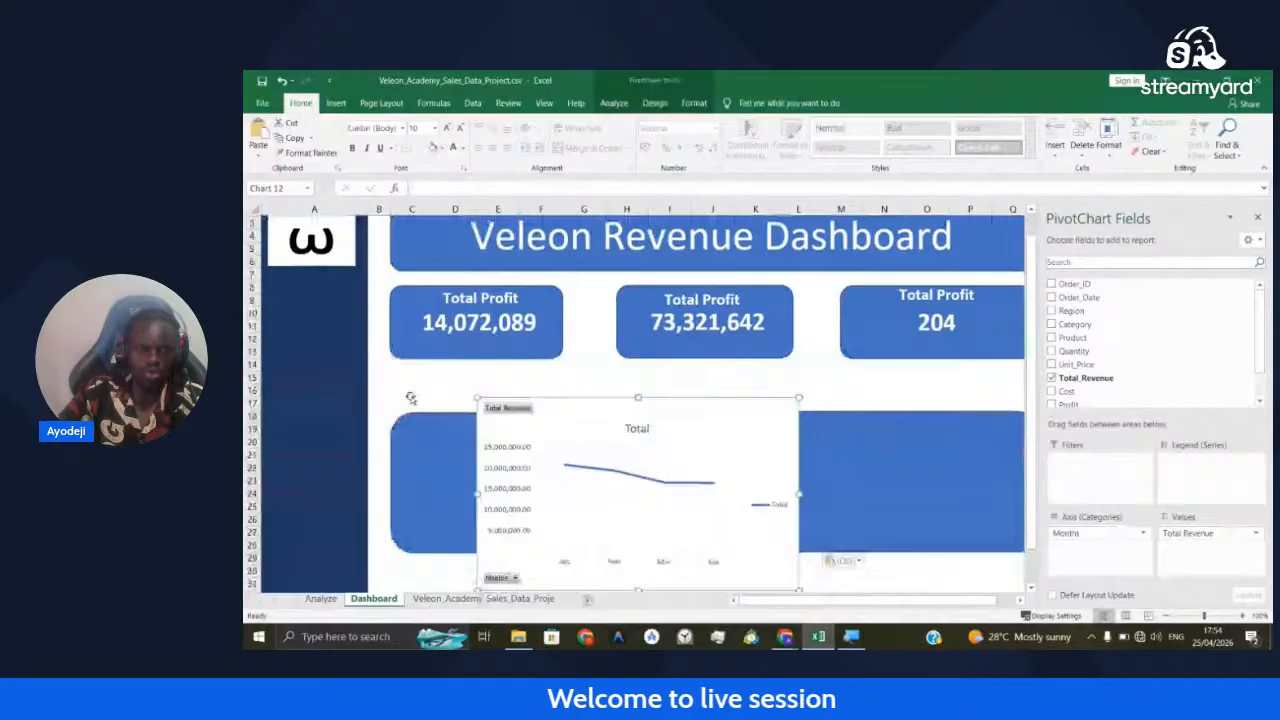
Move the left lower panel up to about row 15, set the chart aside, and enlarge the panel down to about row 32
scroll(411, 398, "down", 1)
left_click_drag(432, 400, 430, 364)
left_click(554, 360)
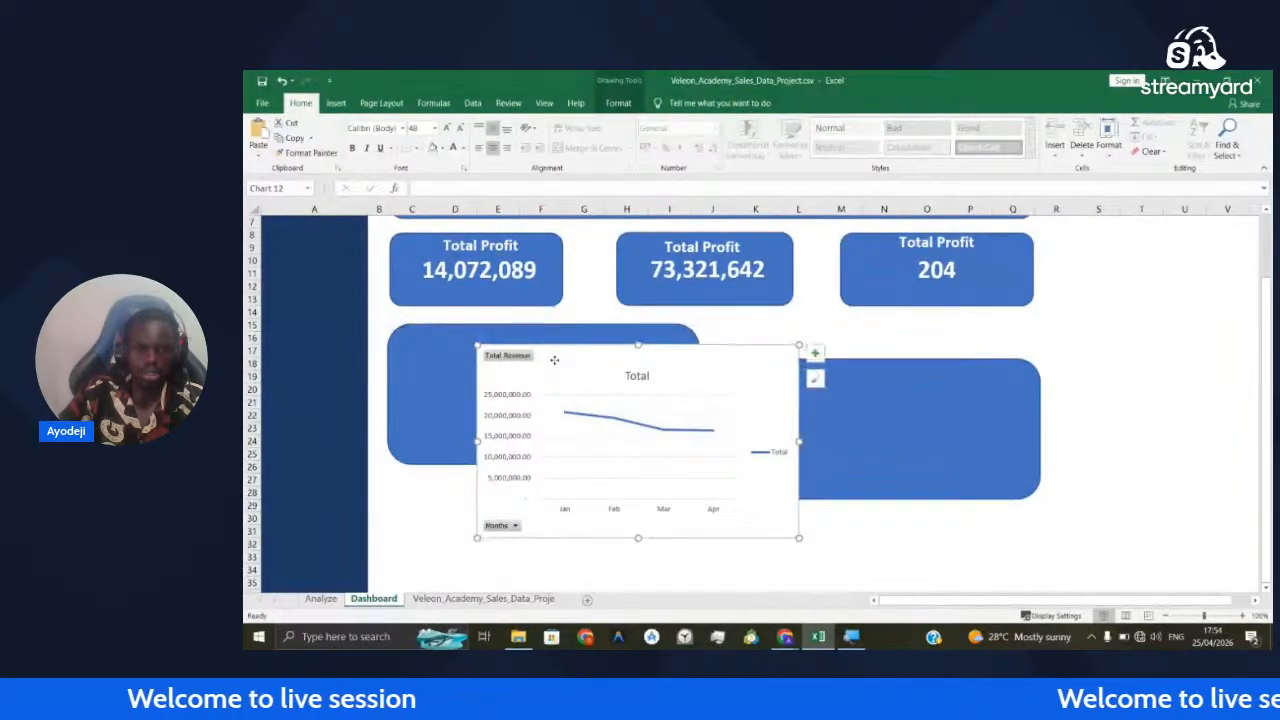
left_click_drag(554, 360, 828, 357)
left_click(700, 465)
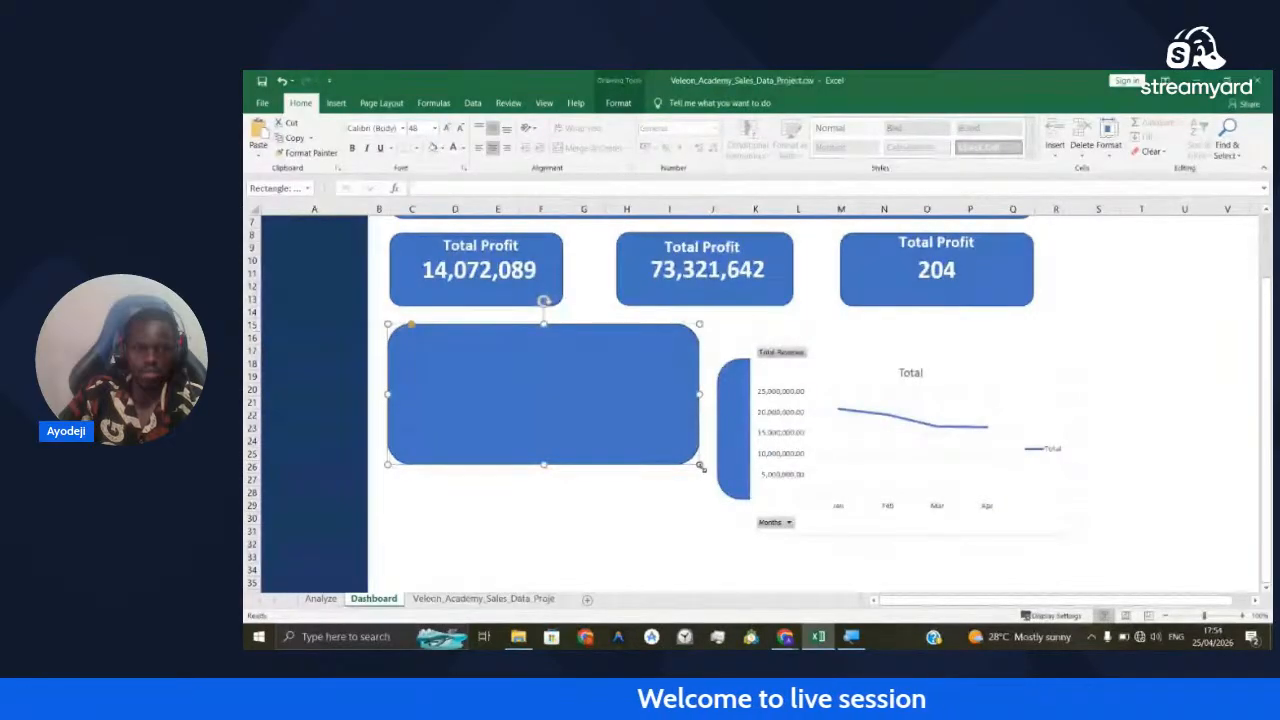
left_click_drag(700, 465, 743, 552)
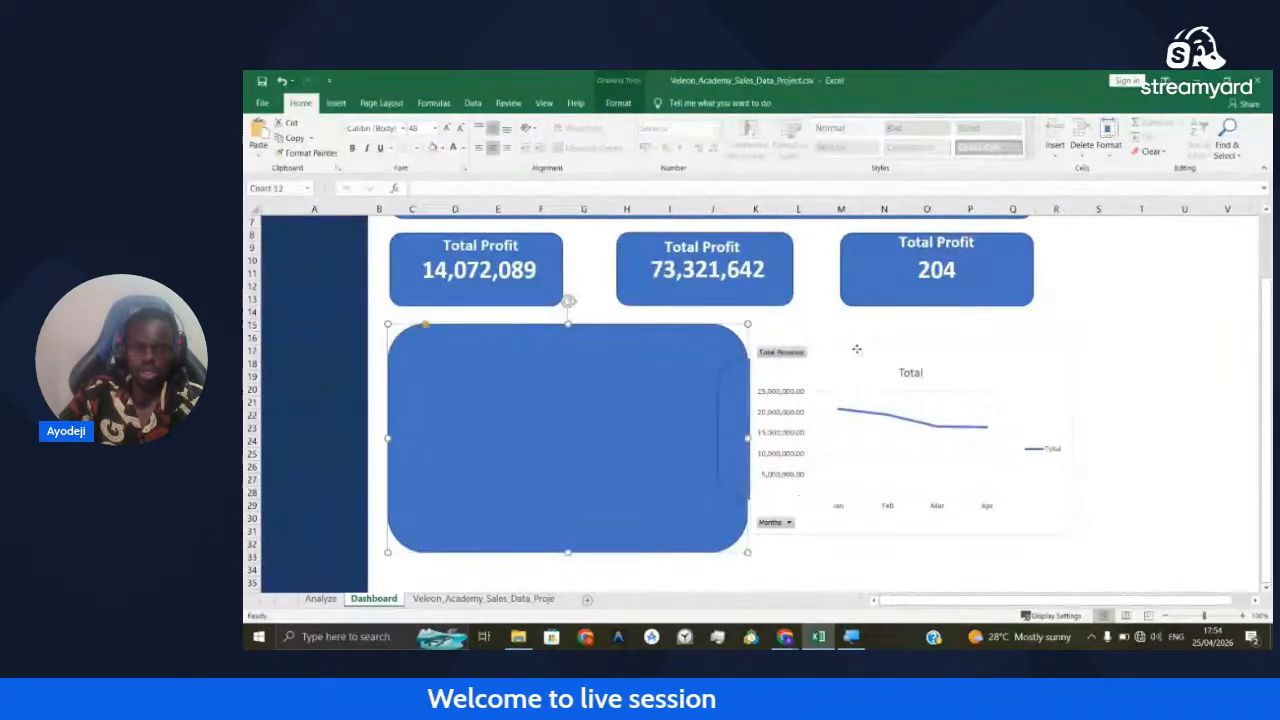
Move the line chart onto the left lower panel and shrink it to fit inside the panel
left_click(846, 352)
left_click_drag(846, 352, 610, 352)
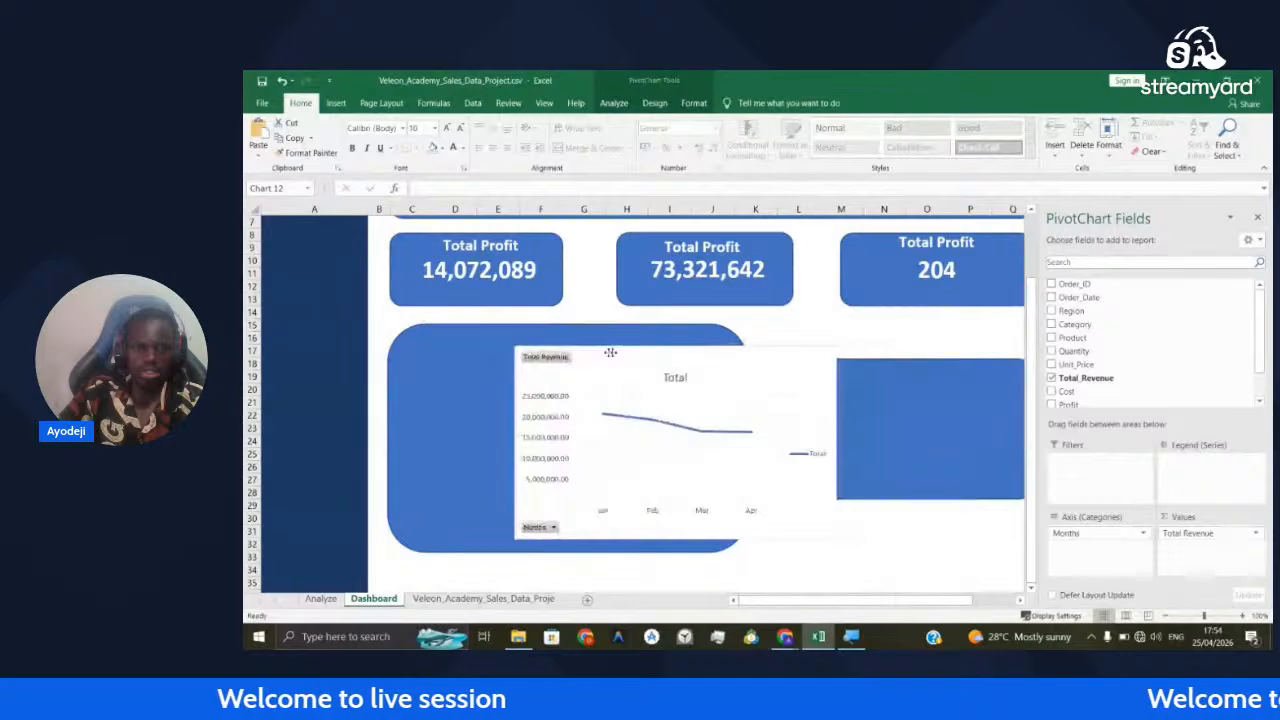
left_click_drag(610, 352, 501, 347)
left_click_drag(707, 358, 681, 366)
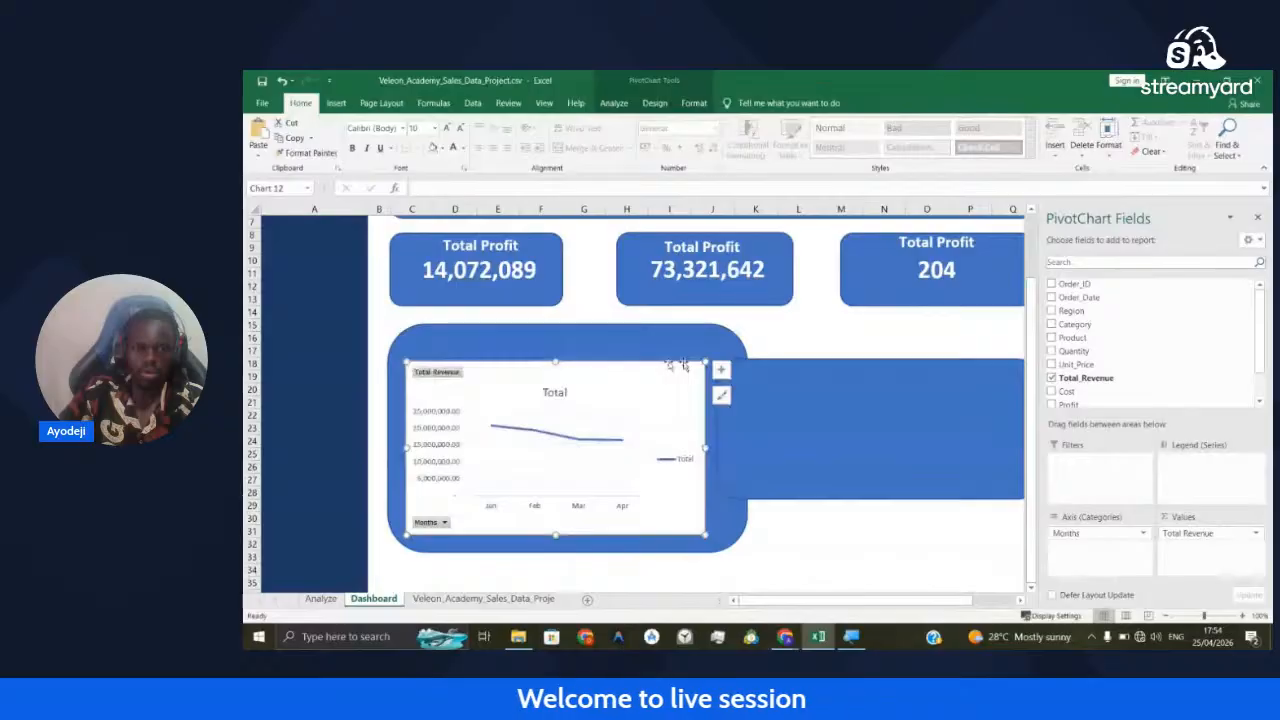
left_click_drag(684, 365, 678, 347)
Shrink the left lower panel so it closely frames the line chart and clears the neighbouring panel
left_click(675, 334)
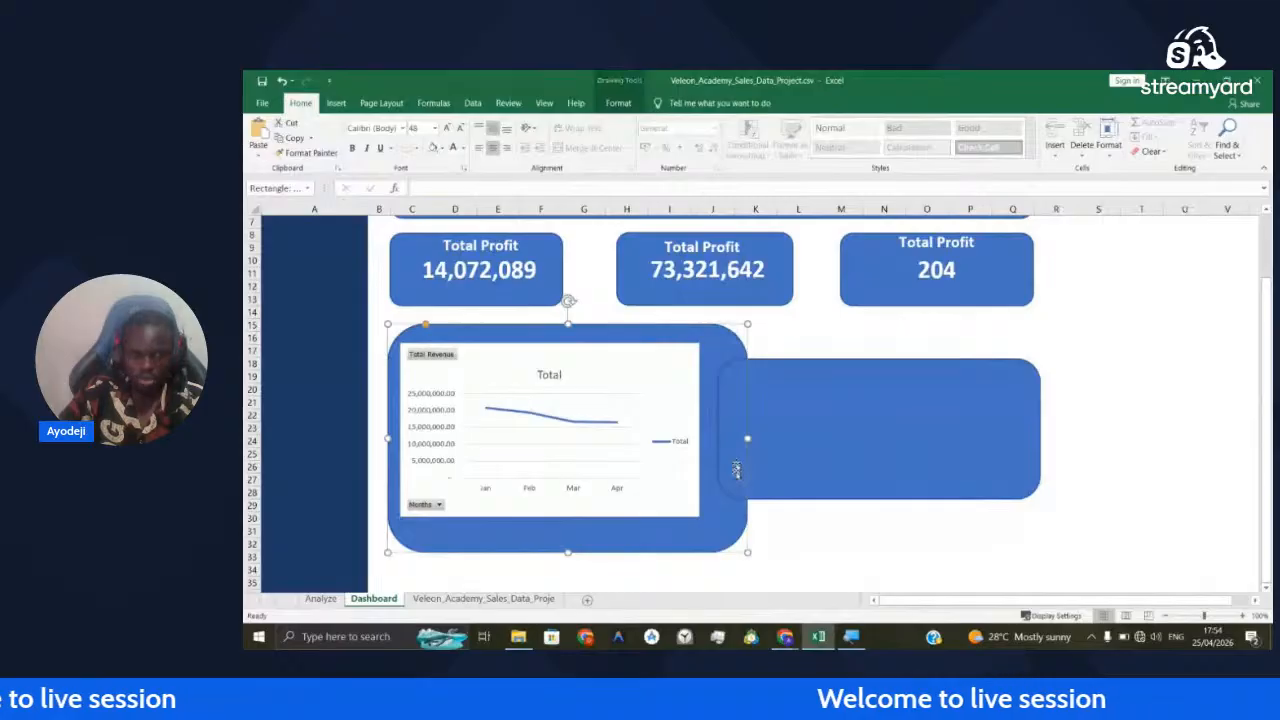
left_click_drag(747, 552, 714, 534)
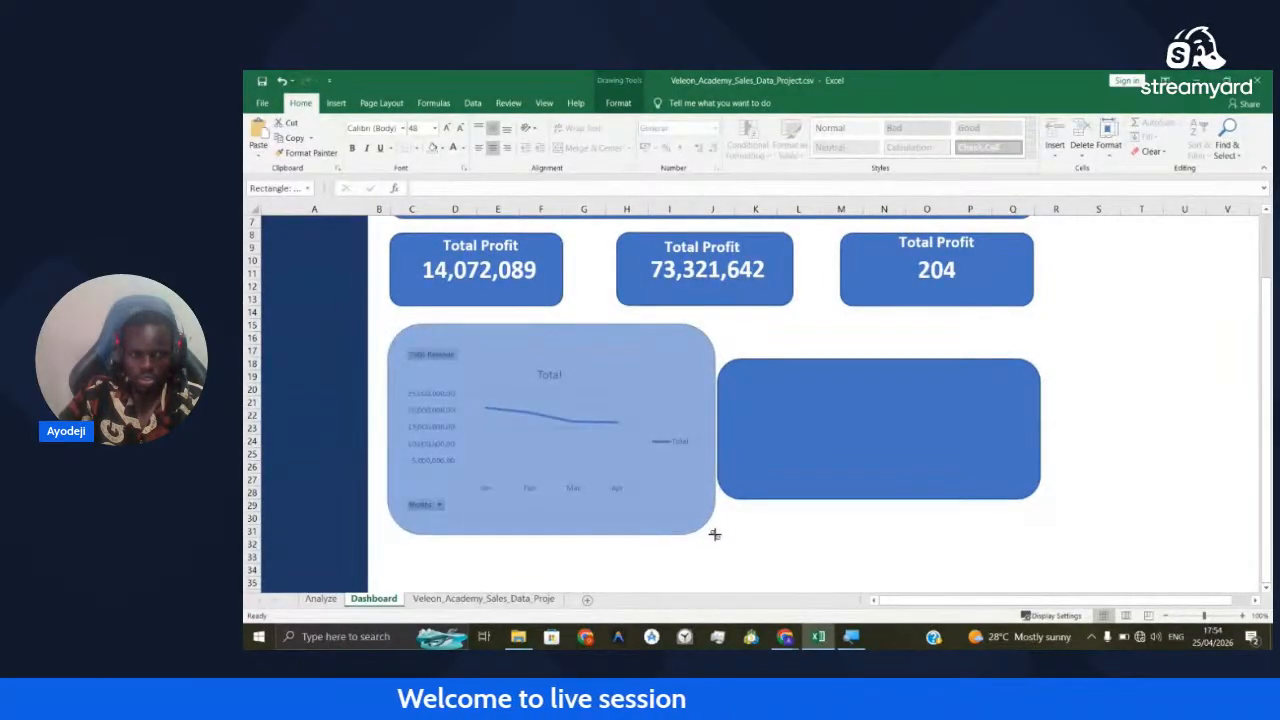
left_click_drag(714, 534, 713, 534)
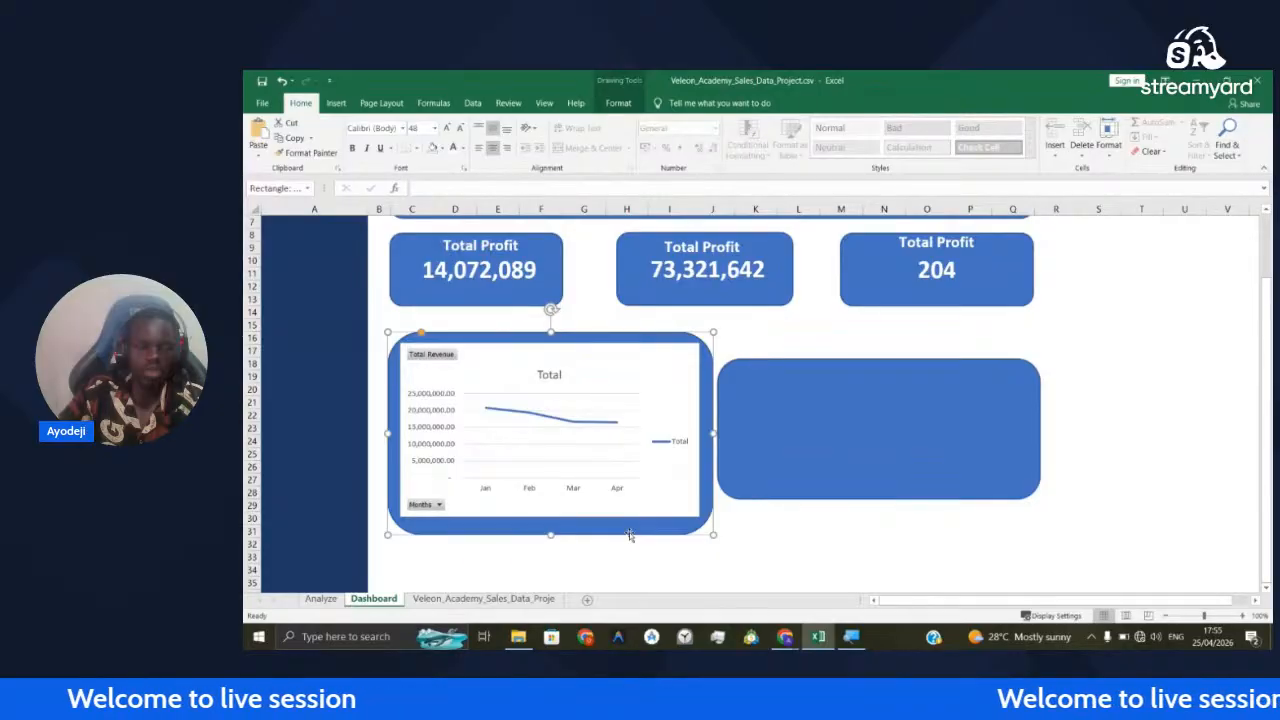
Hide all field buttons on the line chart
right_click(431, 354)
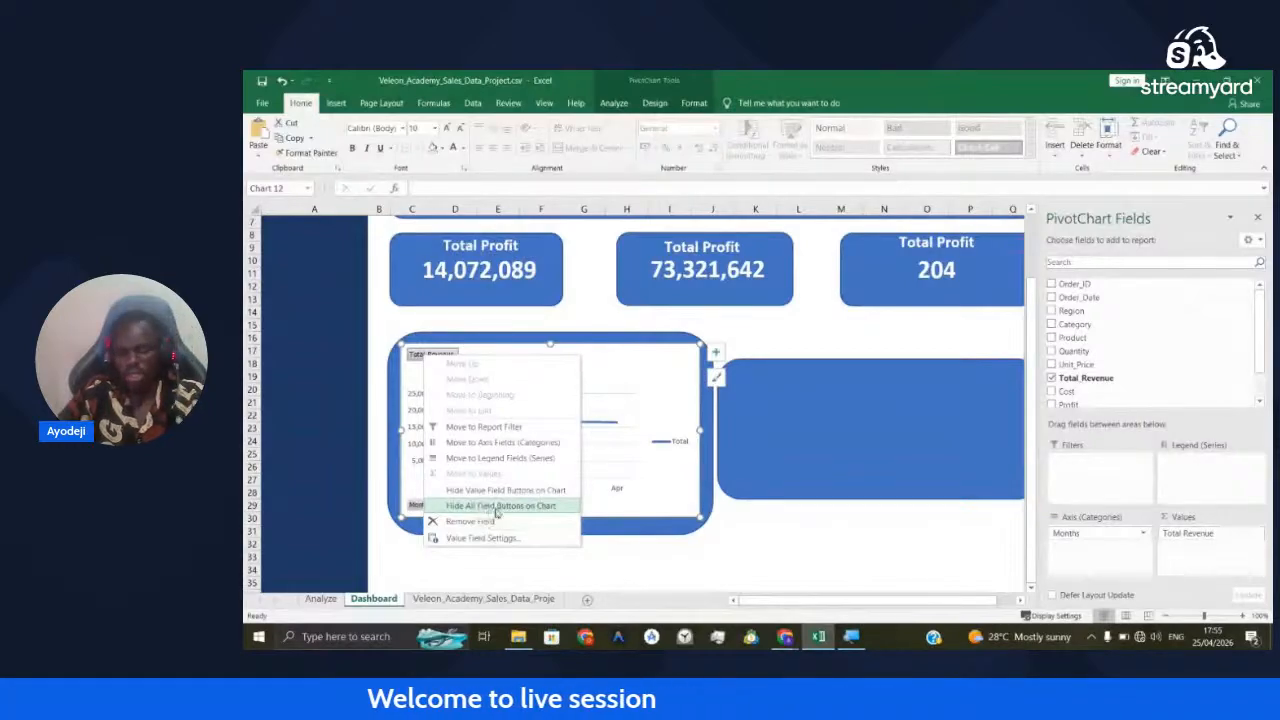
left_click(498, 508)
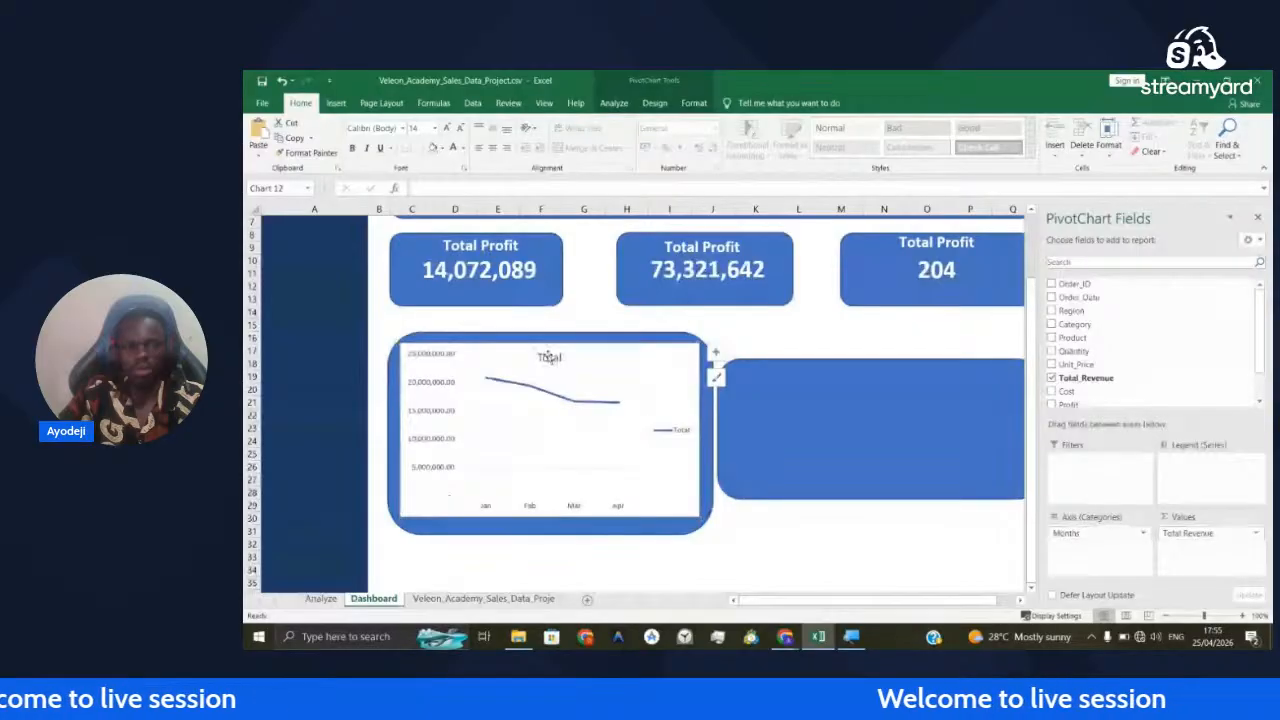
Delete the chart title from the line chart in the left lower panel and deselect the chart
key("Delete")
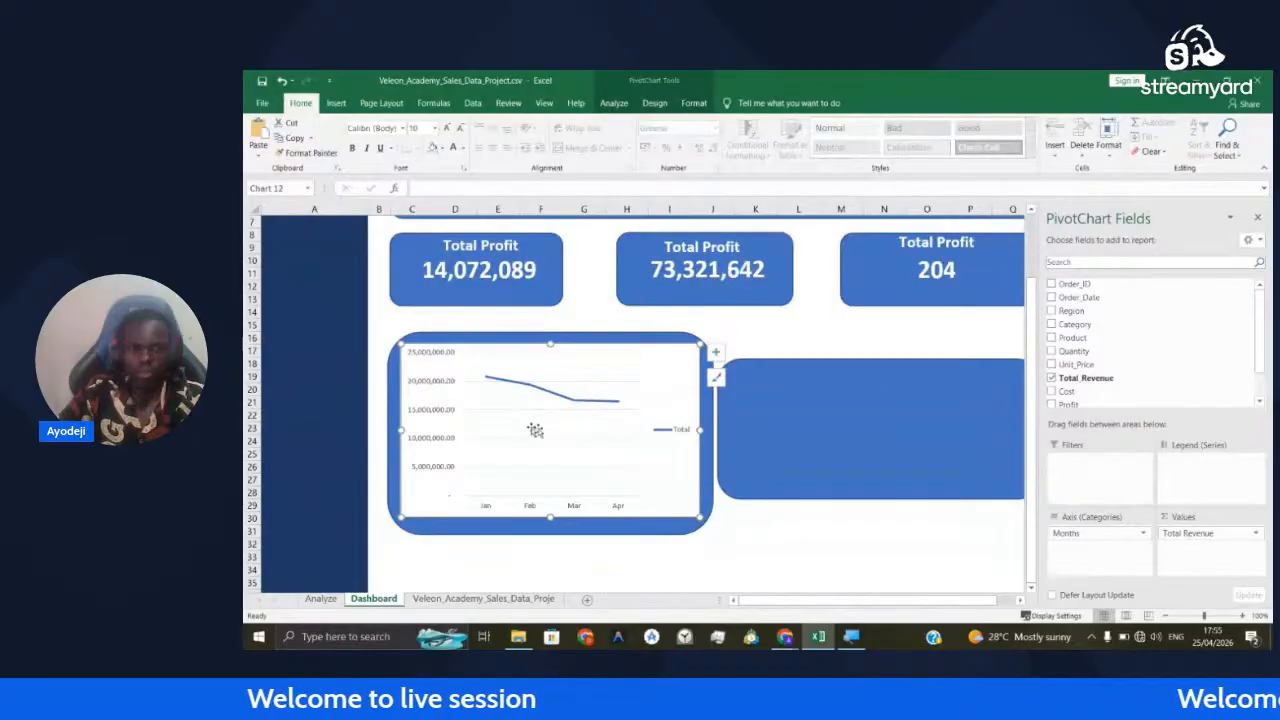
left_click(755, 543)
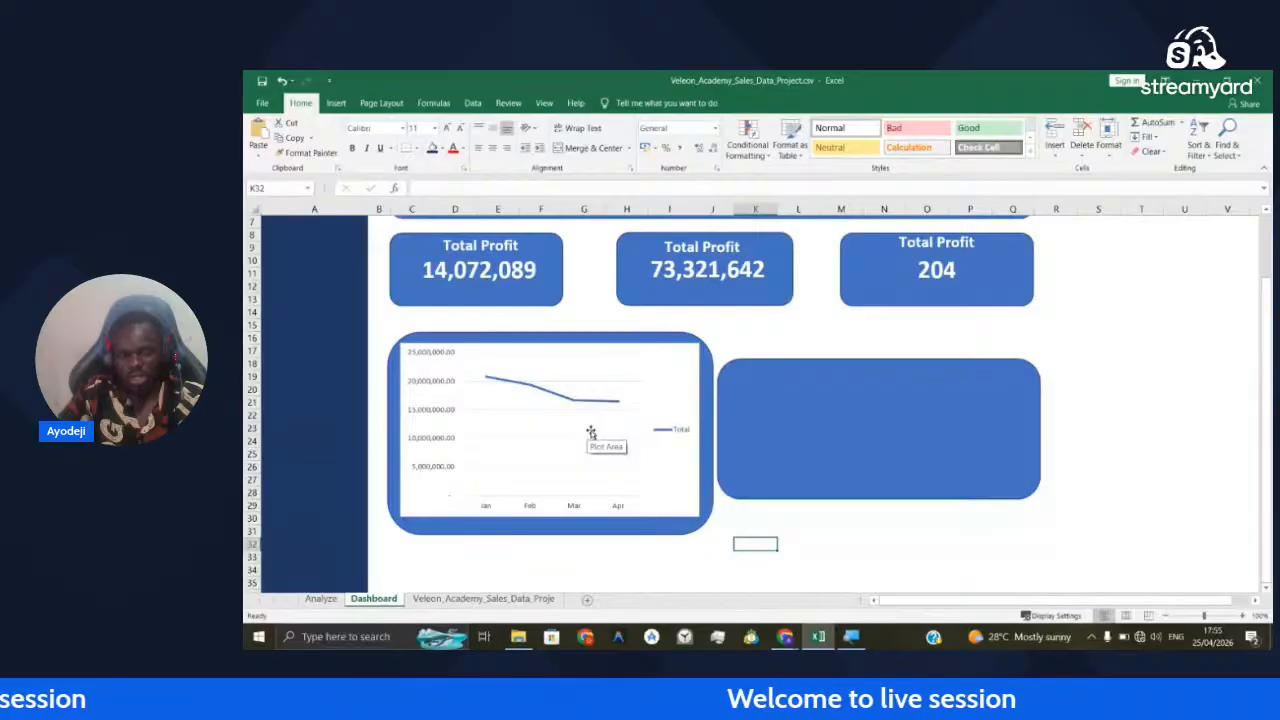
scroll(591, 432, "down", 1)
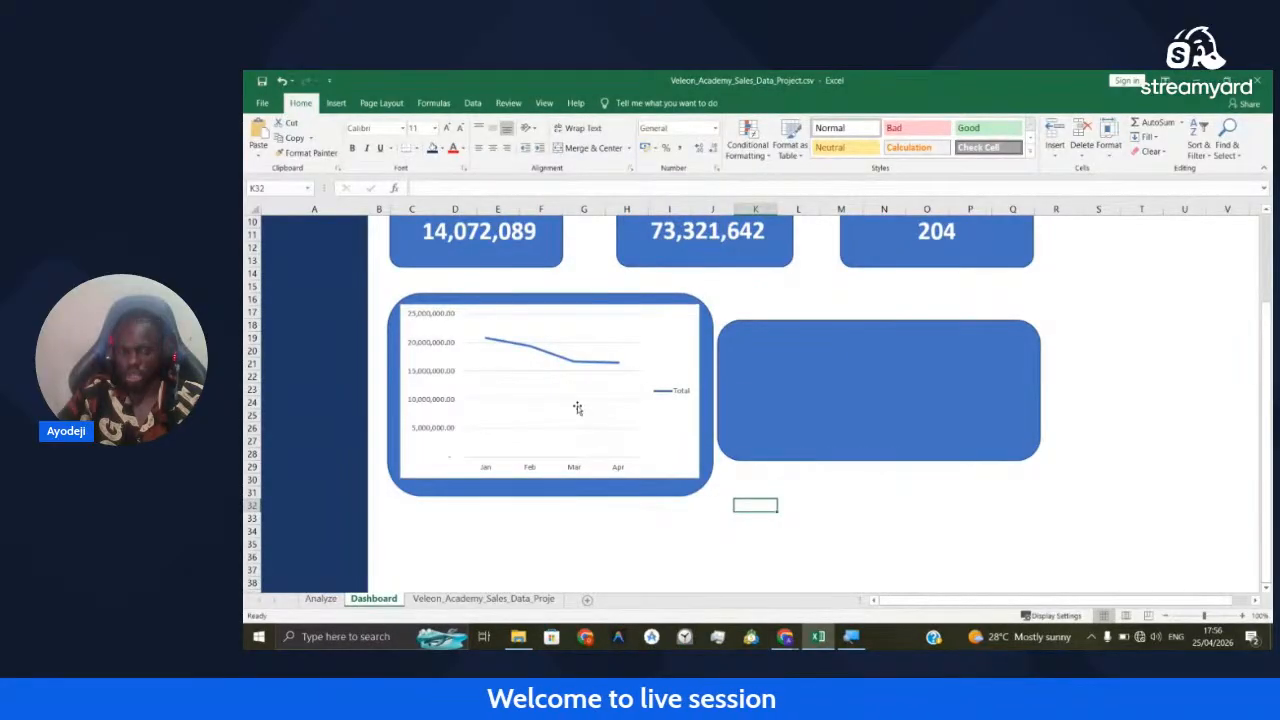
Remove the Sum of Profit field from the Top cities pivot table on the Analyze sheet
left_click(837, 357)
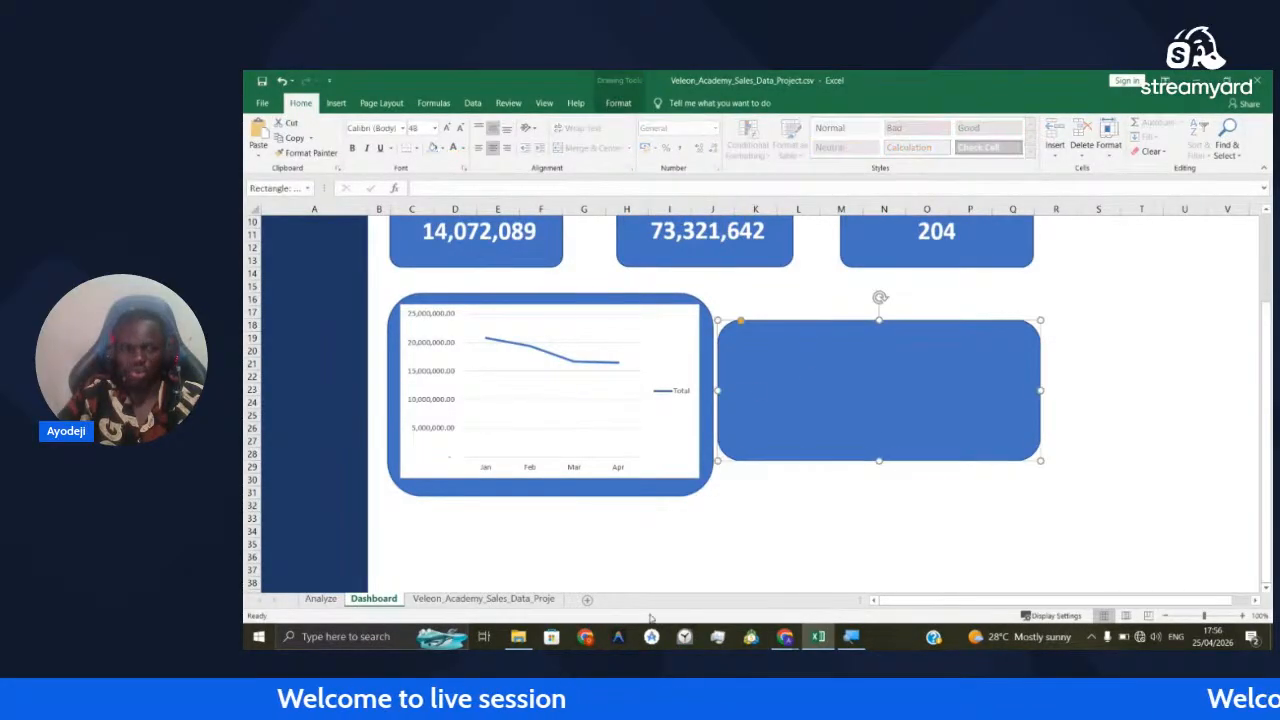
left_click(505, 598)
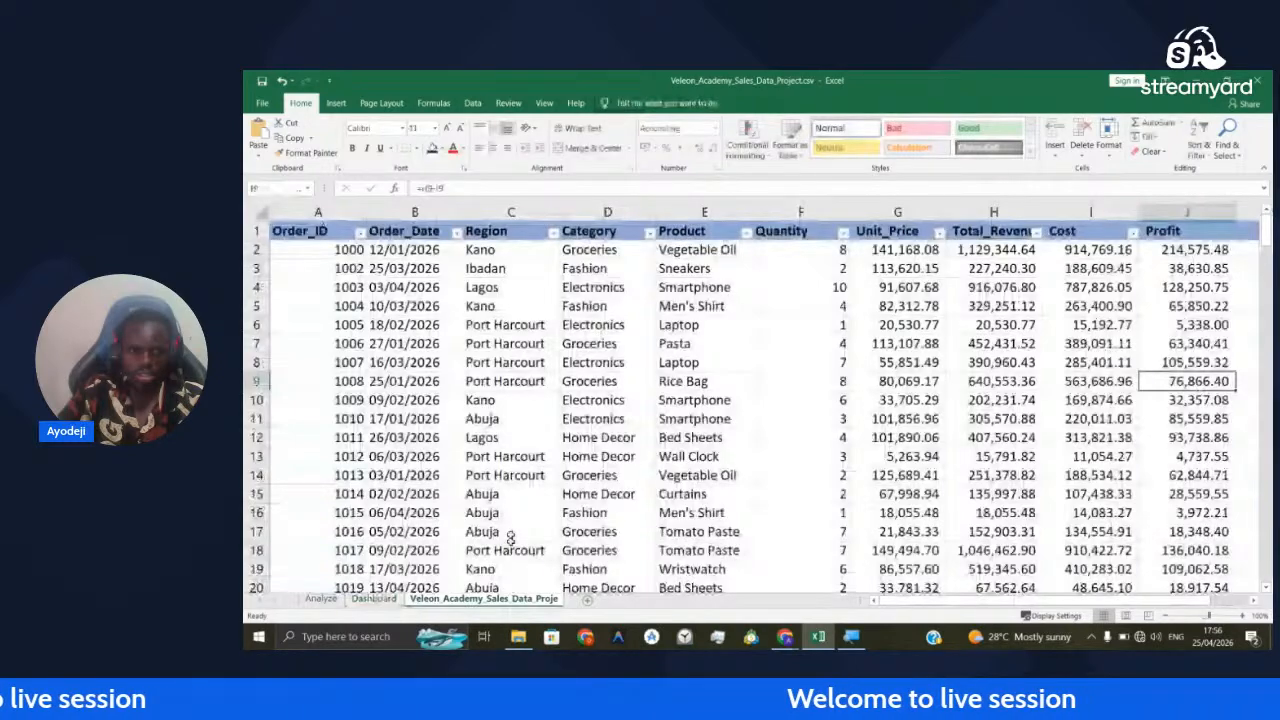
left_click(321, 598)
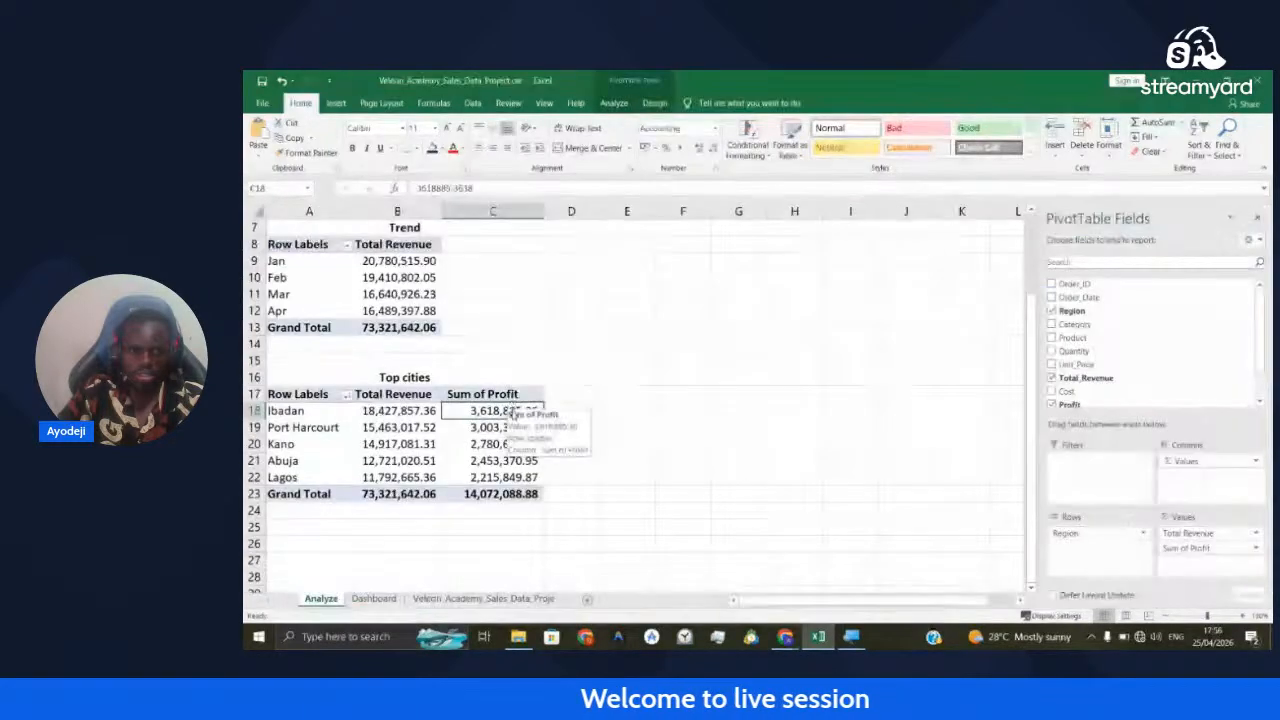
left_click(511, 388)
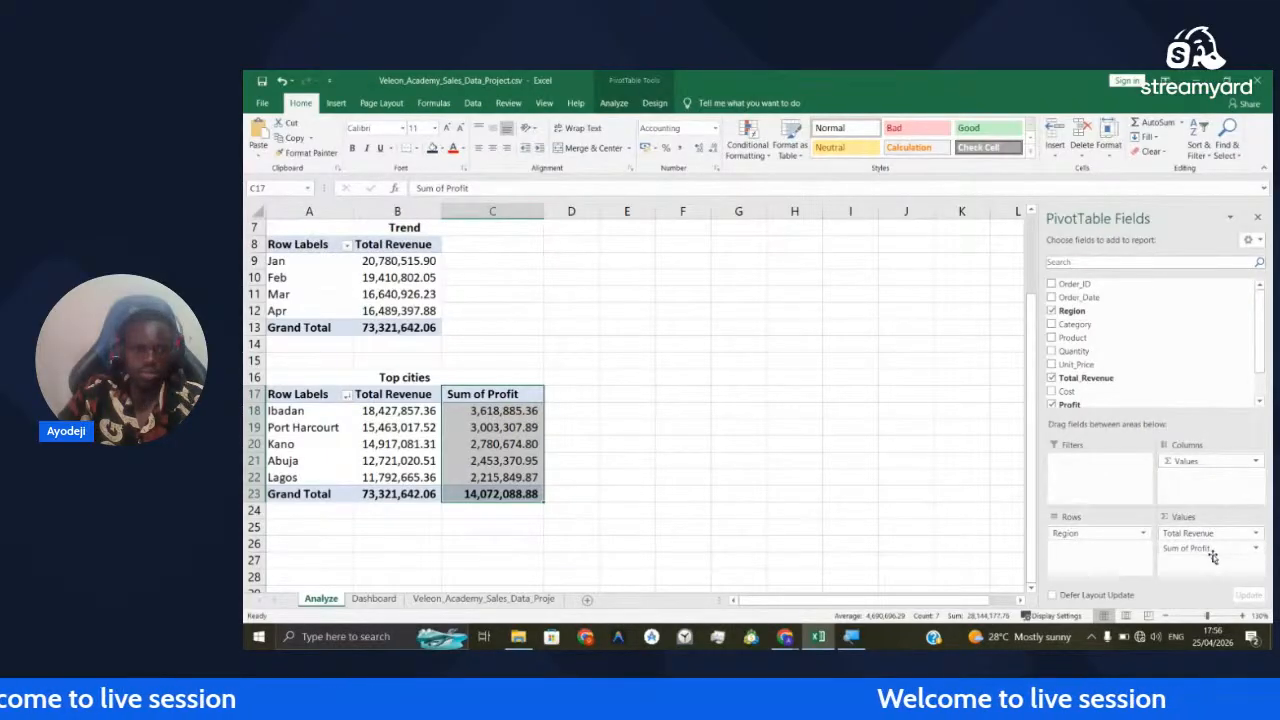
left_click_drag(1213, 556, 850, 490)
Insert a clustered column pivot chart from the five city rows of the Top cities pivot table
left_click_drag(290, 411, 443, 467)
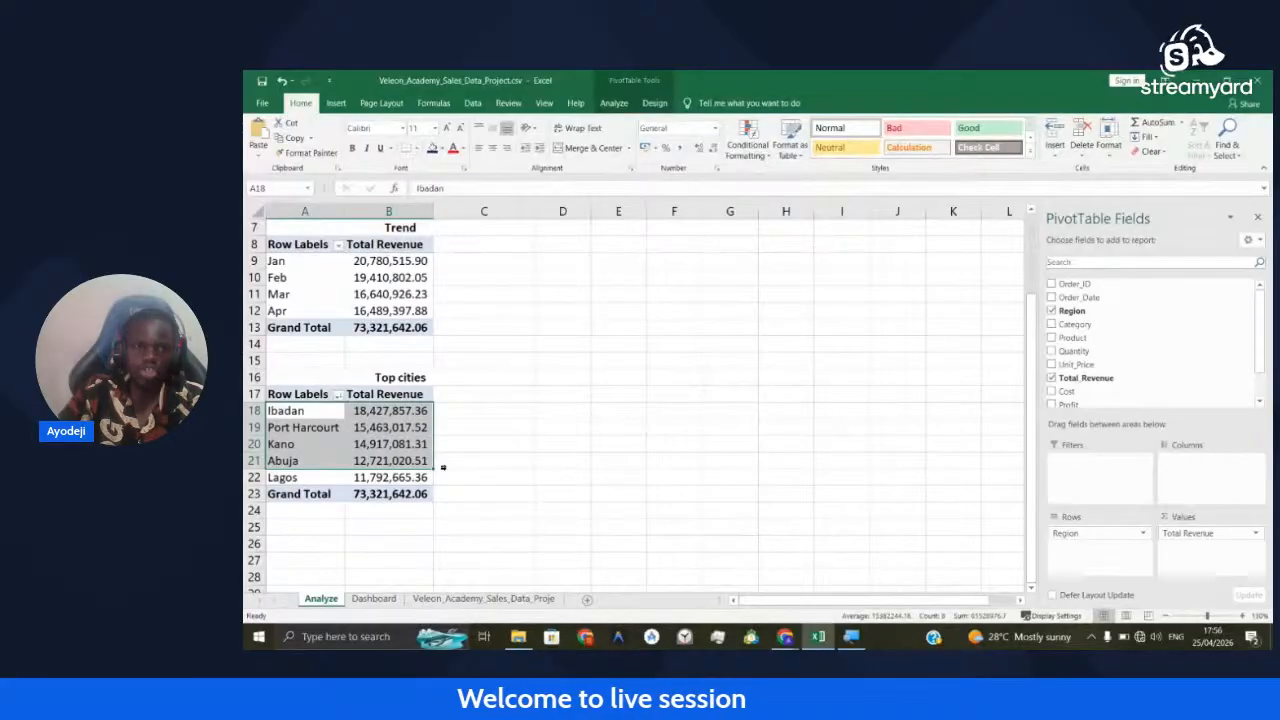
left_click_drag(443, 467, 443, 478)
left_click(336, 103)
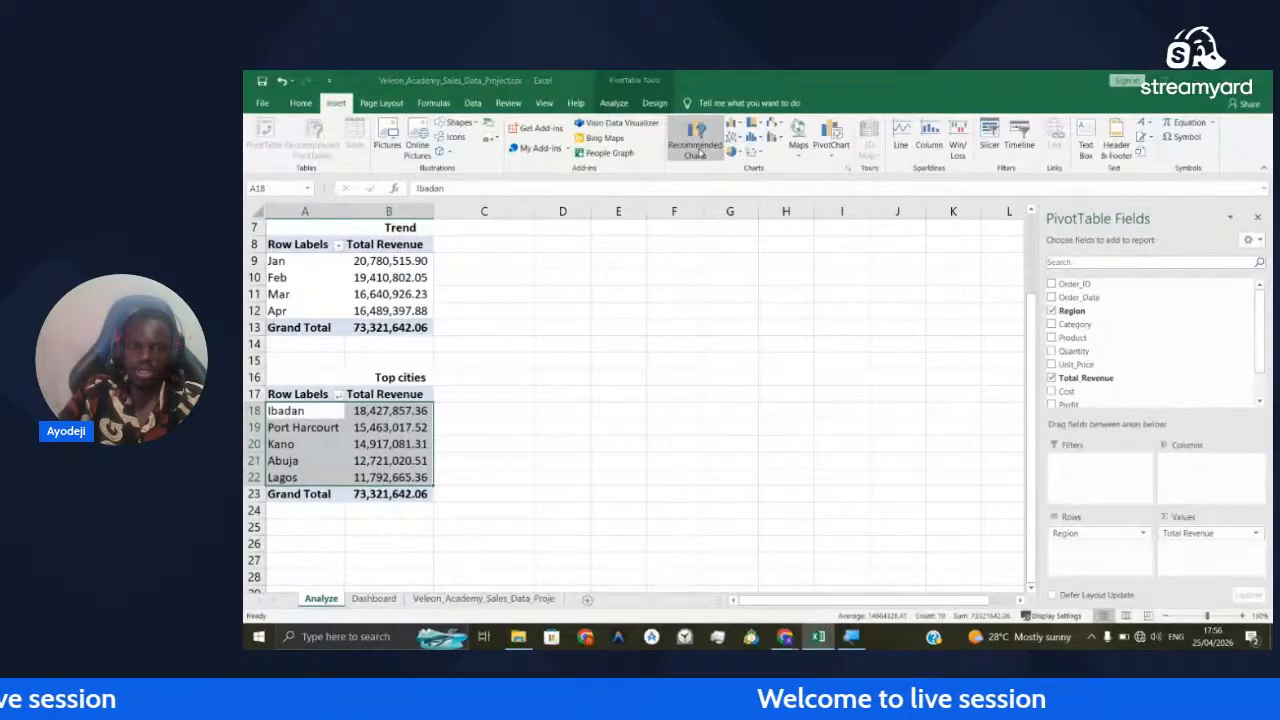
left_click(698, 145)
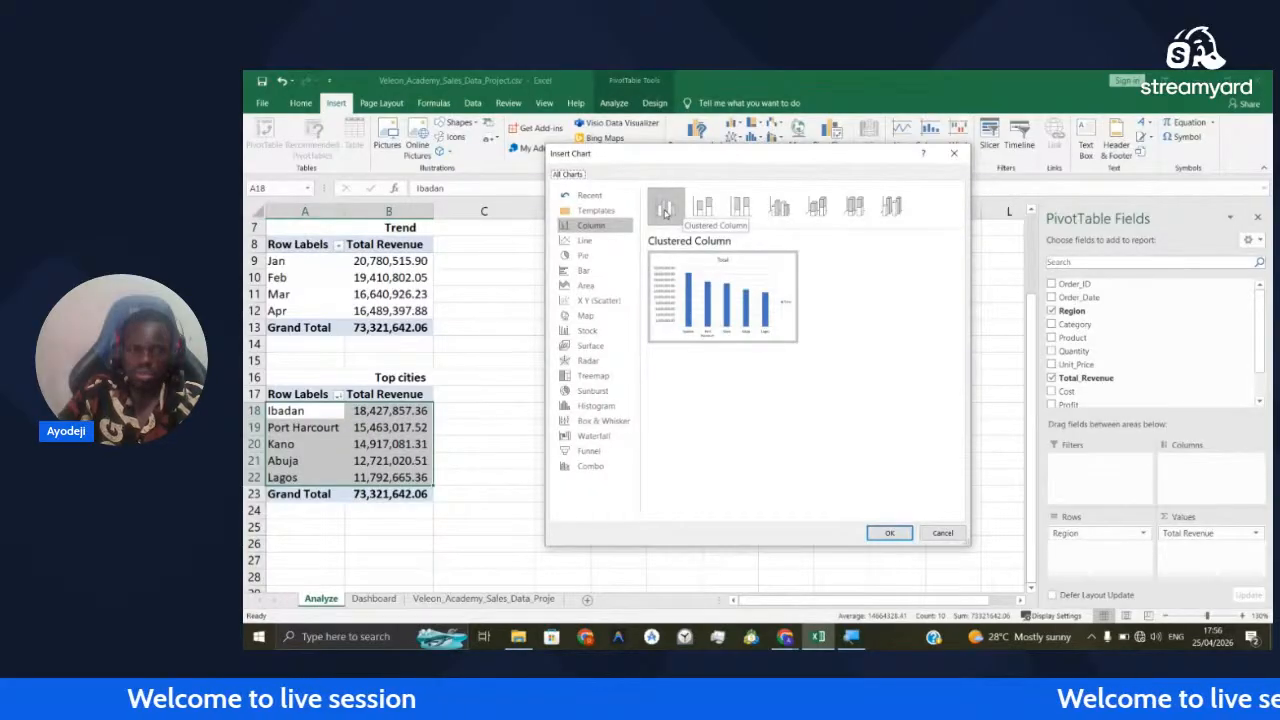
left_click(890, 533)
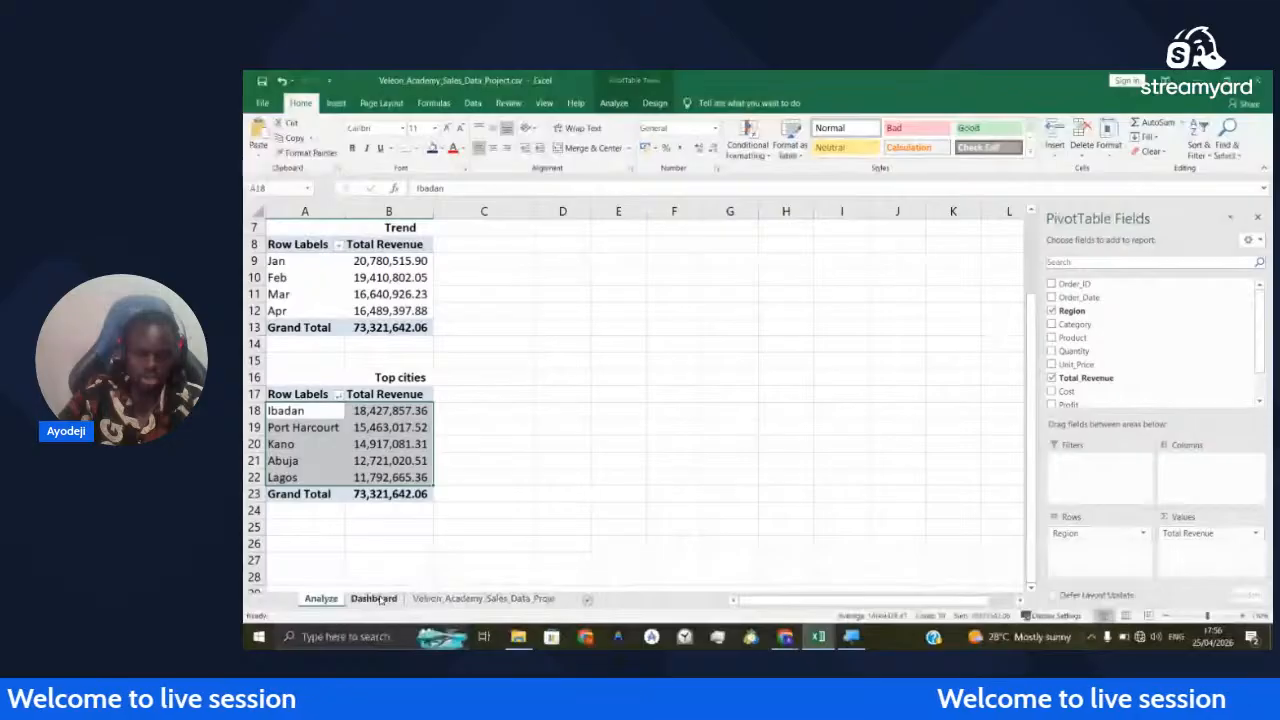
Align and enlarge the Dashboard's right lower panel beside the left one, move the column chart onto it and resize the chart to fit inside
left_click(374, 598)
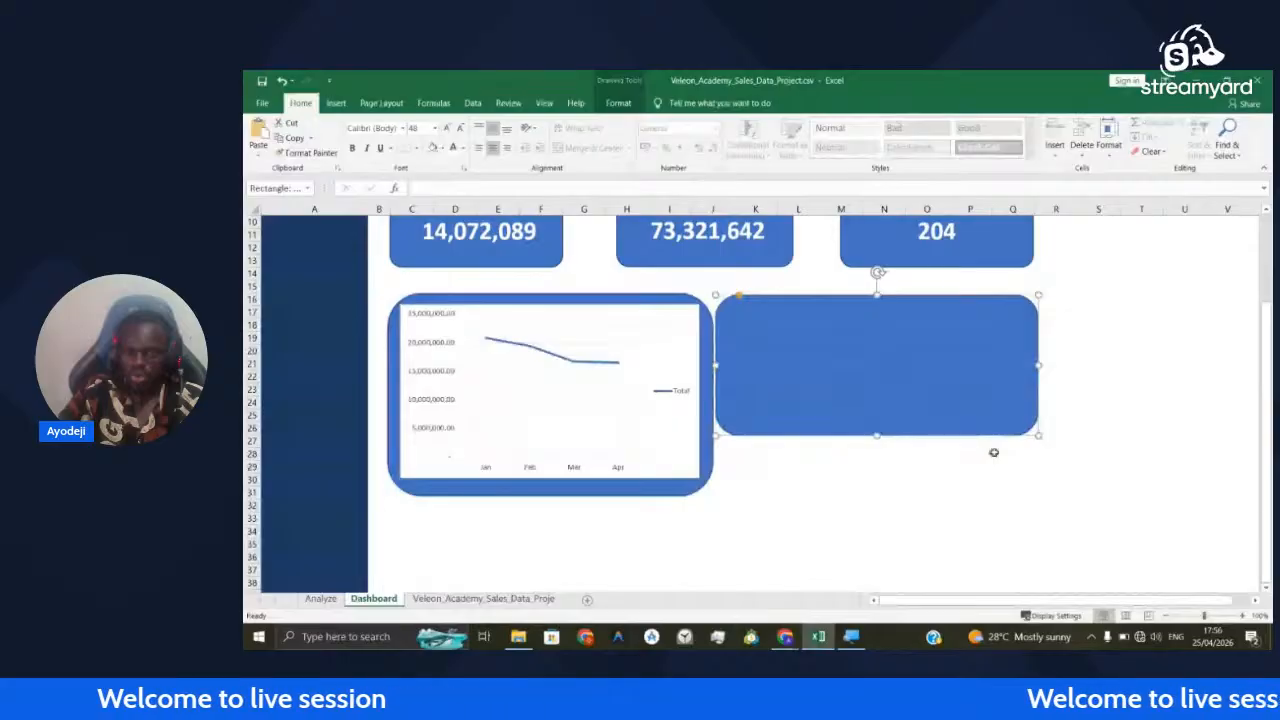
key("ctrl+v")
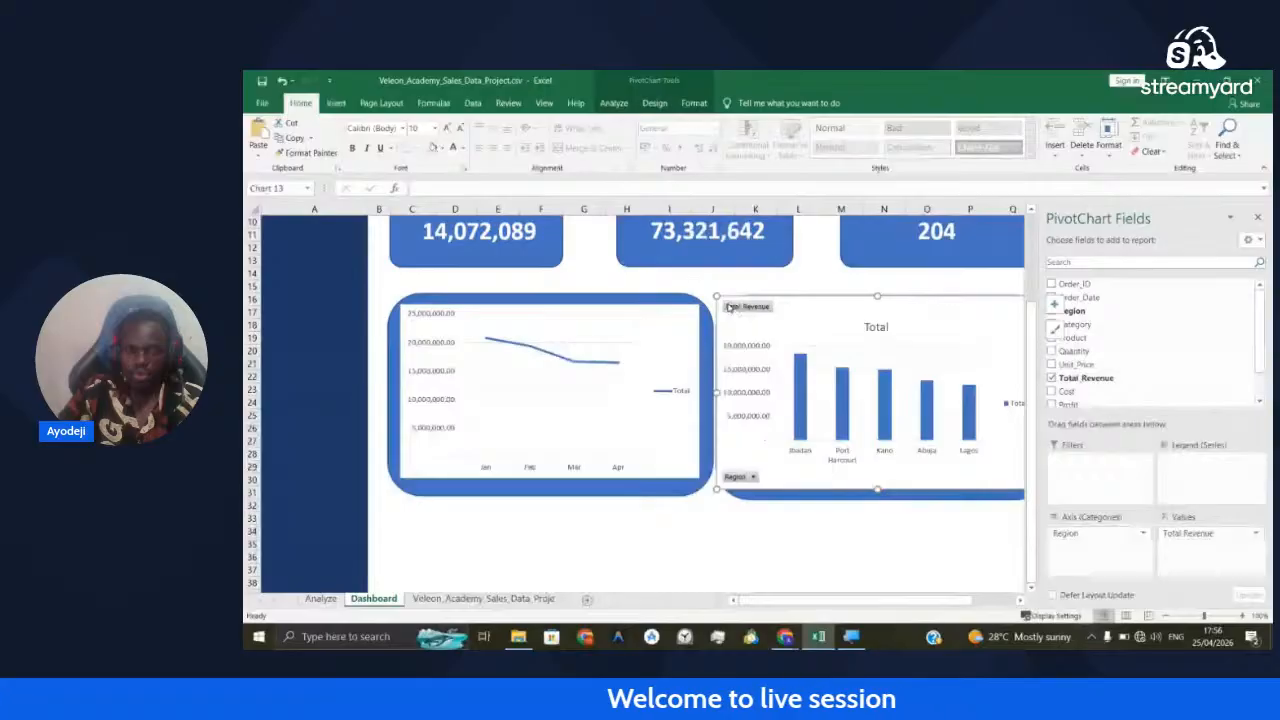
left_click_drag(717, 296, 736, 306)
left_click_drag(819, 321, 814, 322)
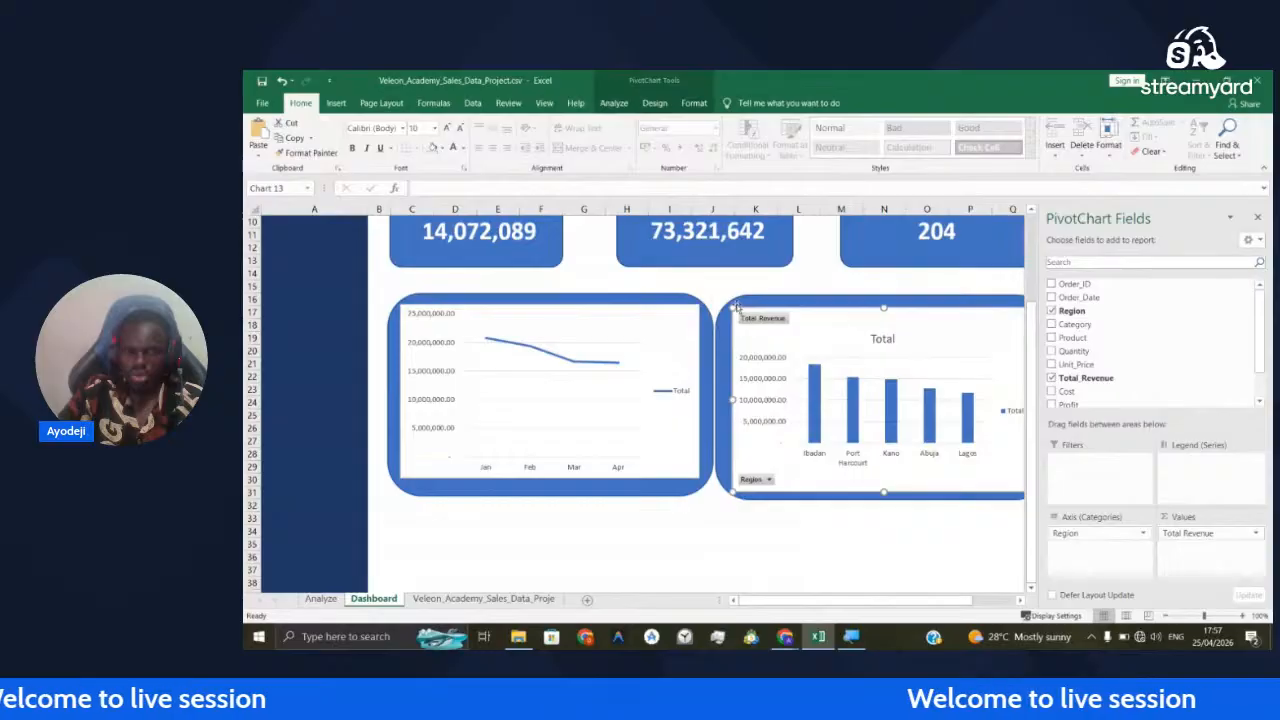
left_click_drag(817, 319, 815, 318)
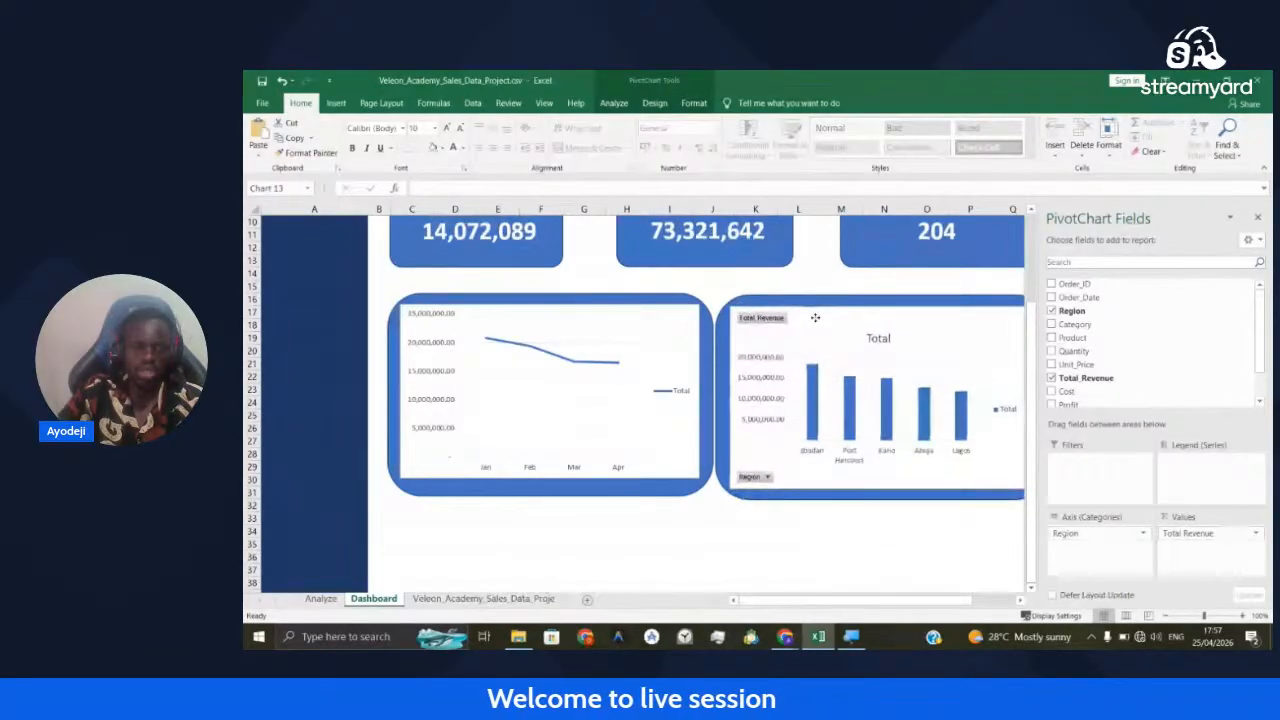
left_click_drag(815, 318, 815, 318)
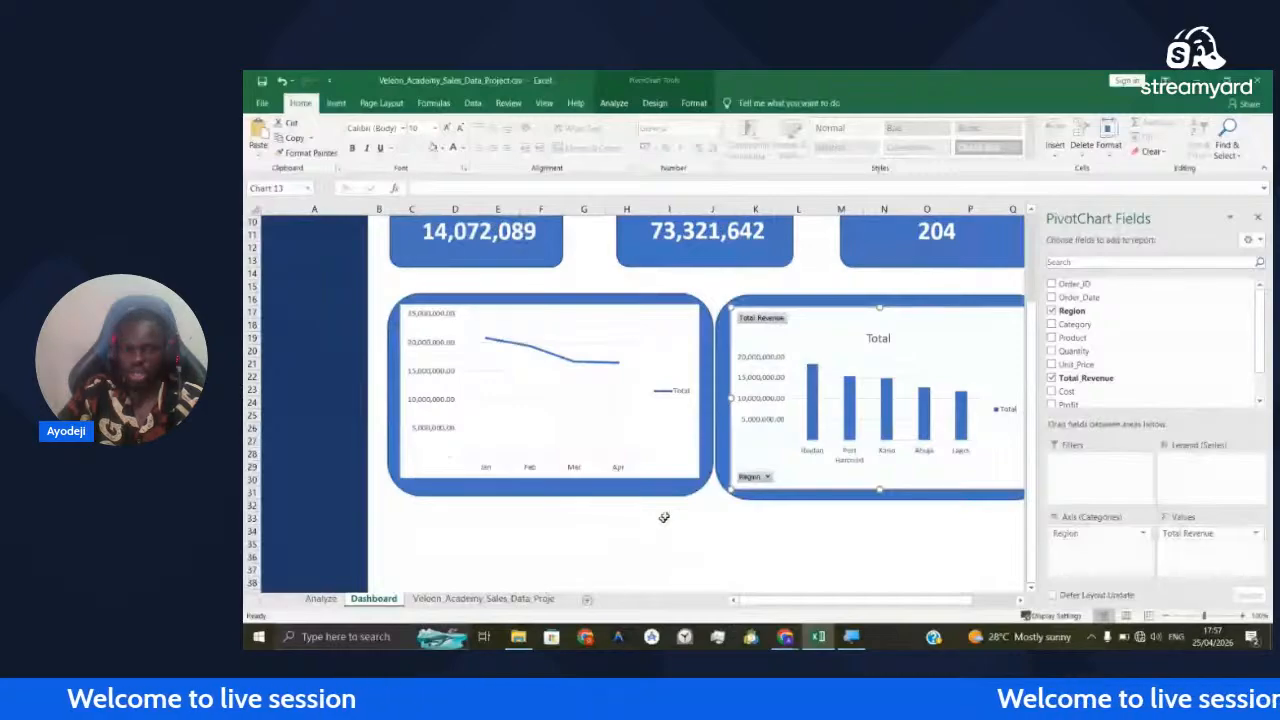
left_click(1258, 217)
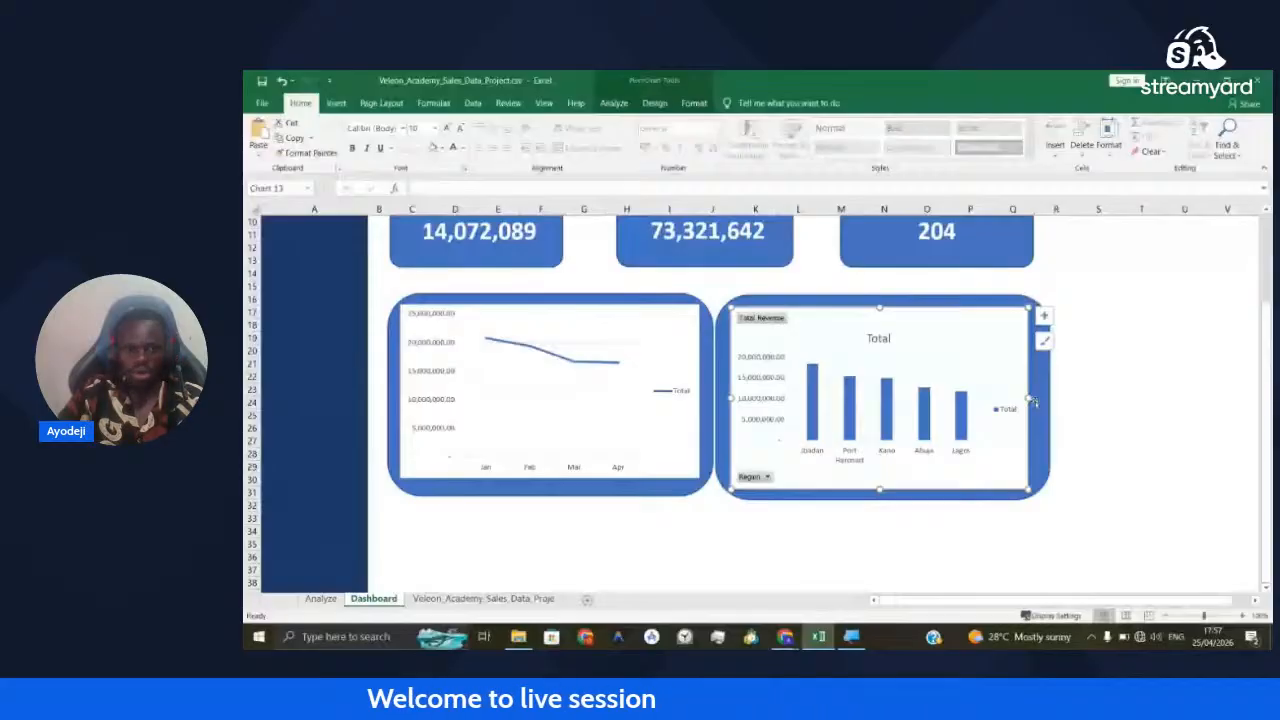
Hide all field buttons on the column chart and delete its chart title
scroll(908, 372, "up", 1)
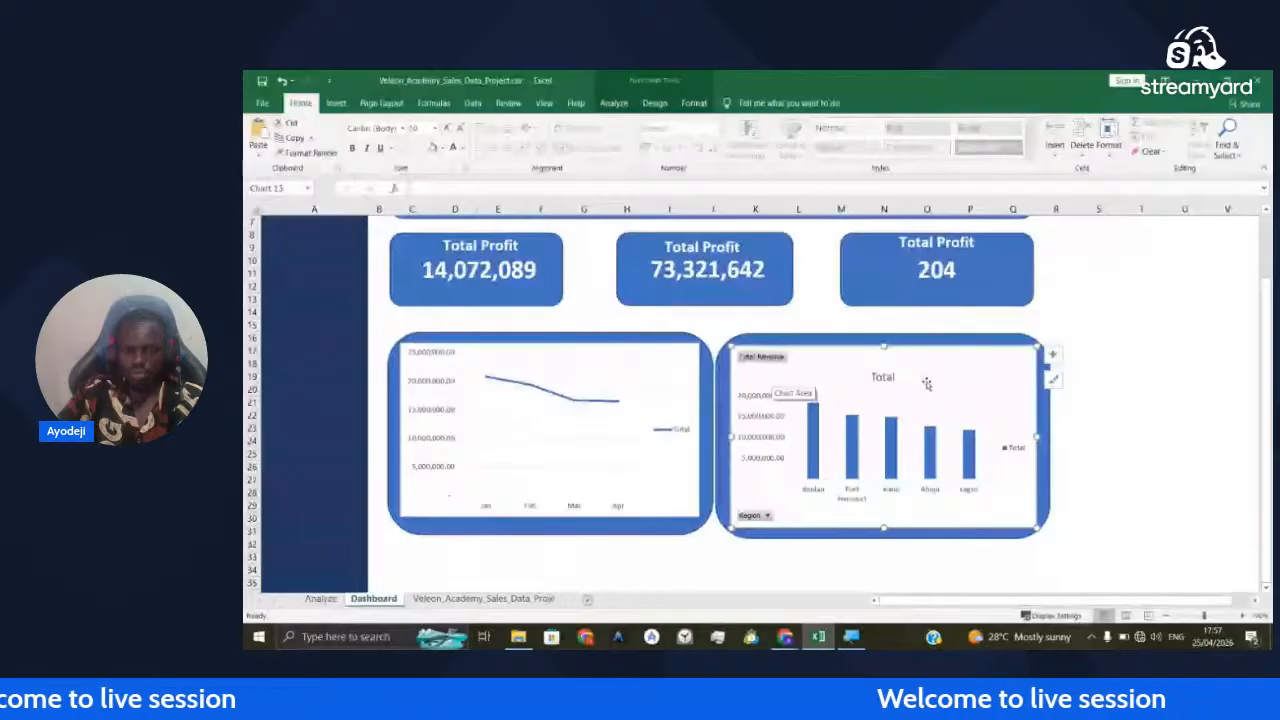
left_click(772, 357)
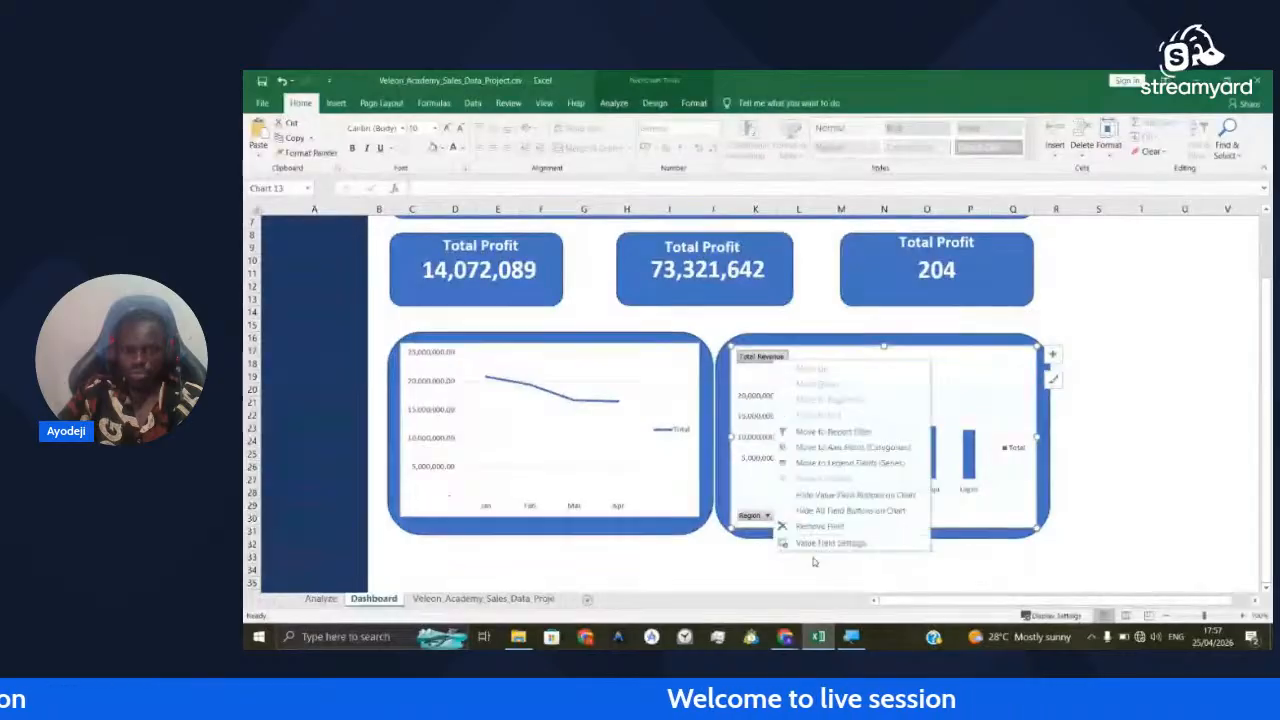
left_click(791, 433)
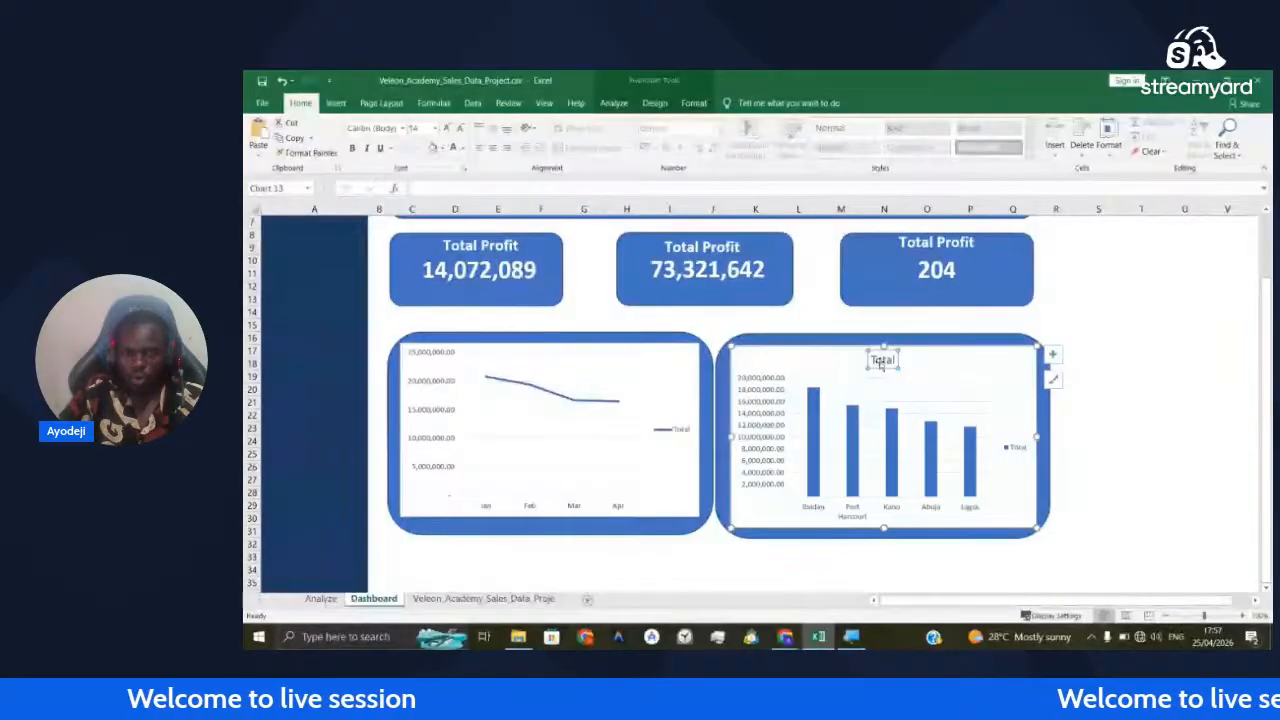
key("Delete")
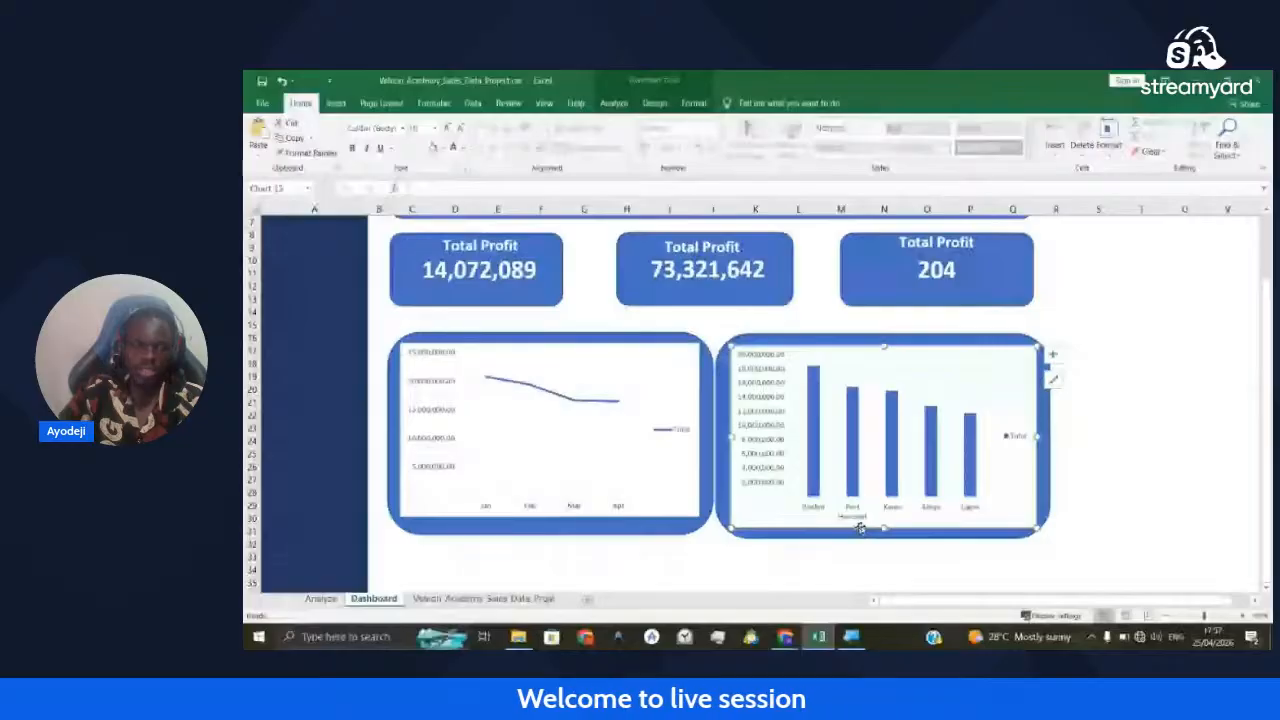
scroll(860, 528, "up", 2)
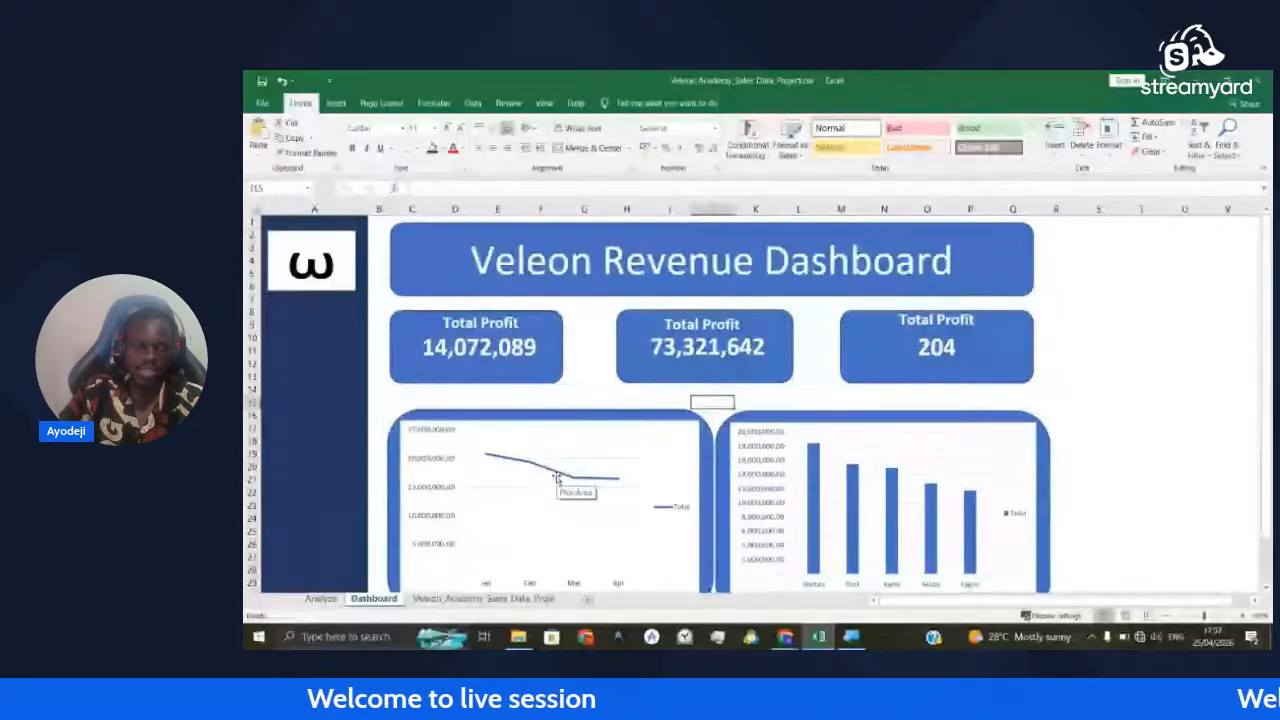
left_click(490, 598)
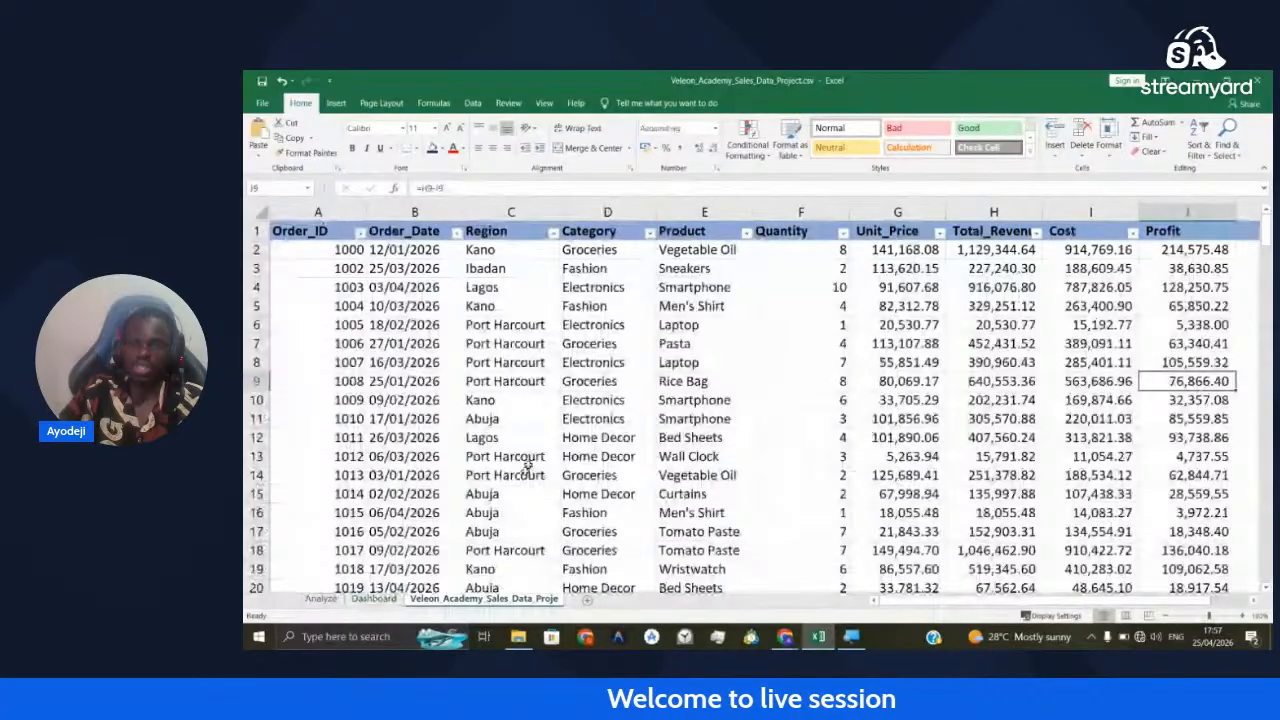
scroll(527, 466, "right", 1)
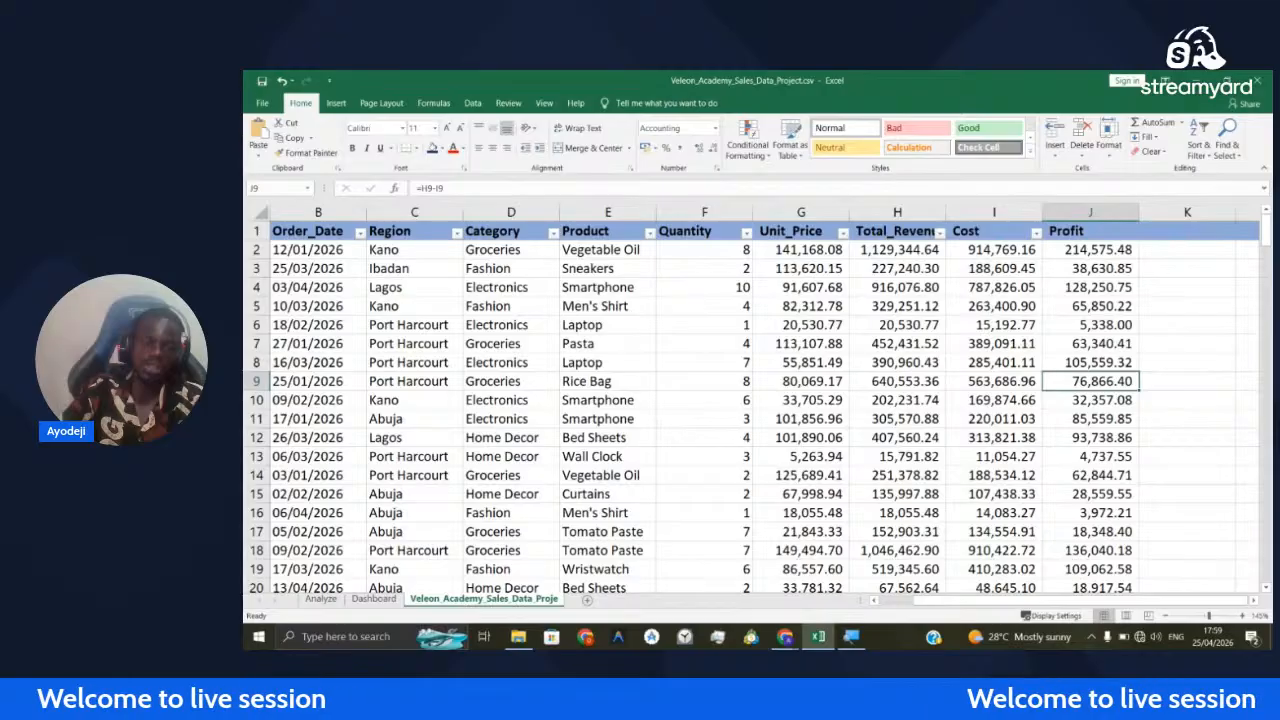
Set the minimum bound of the line chart's vertical axis on the Dashboard sheet to 10,000,000
left_click(374, 598)
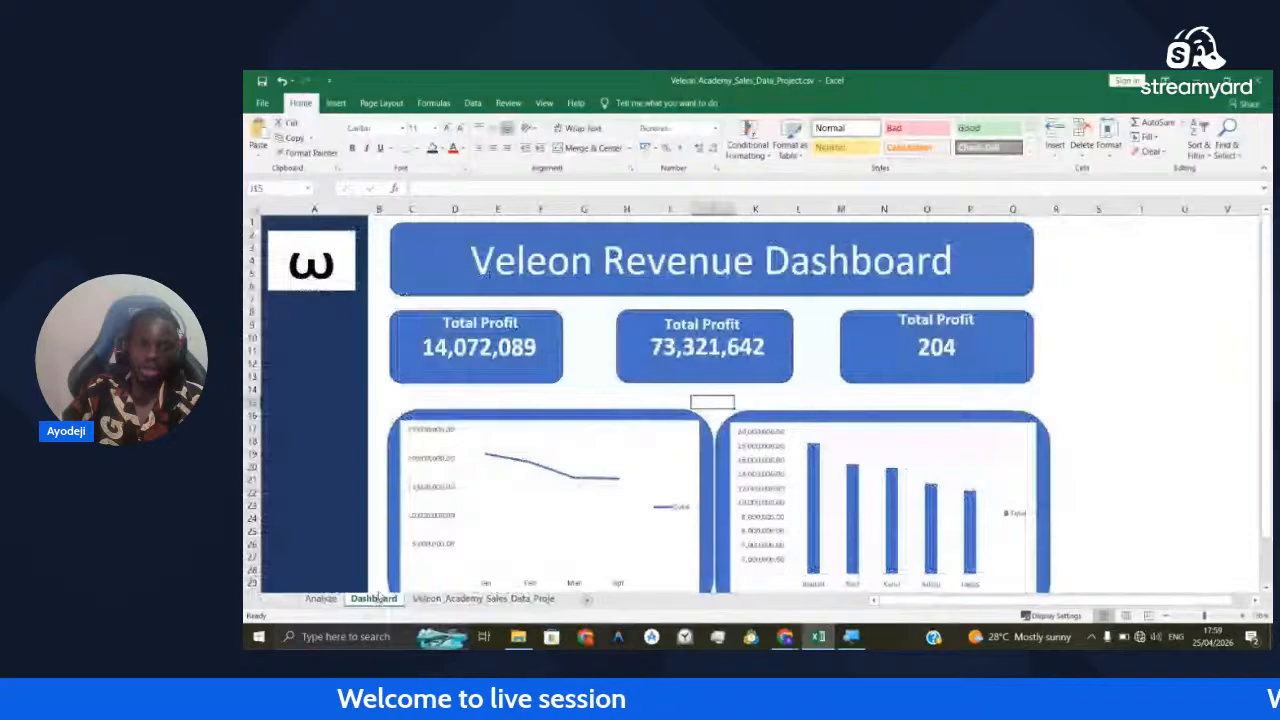
scroll(440, 450, "down", 1)
right_click(430, 447)
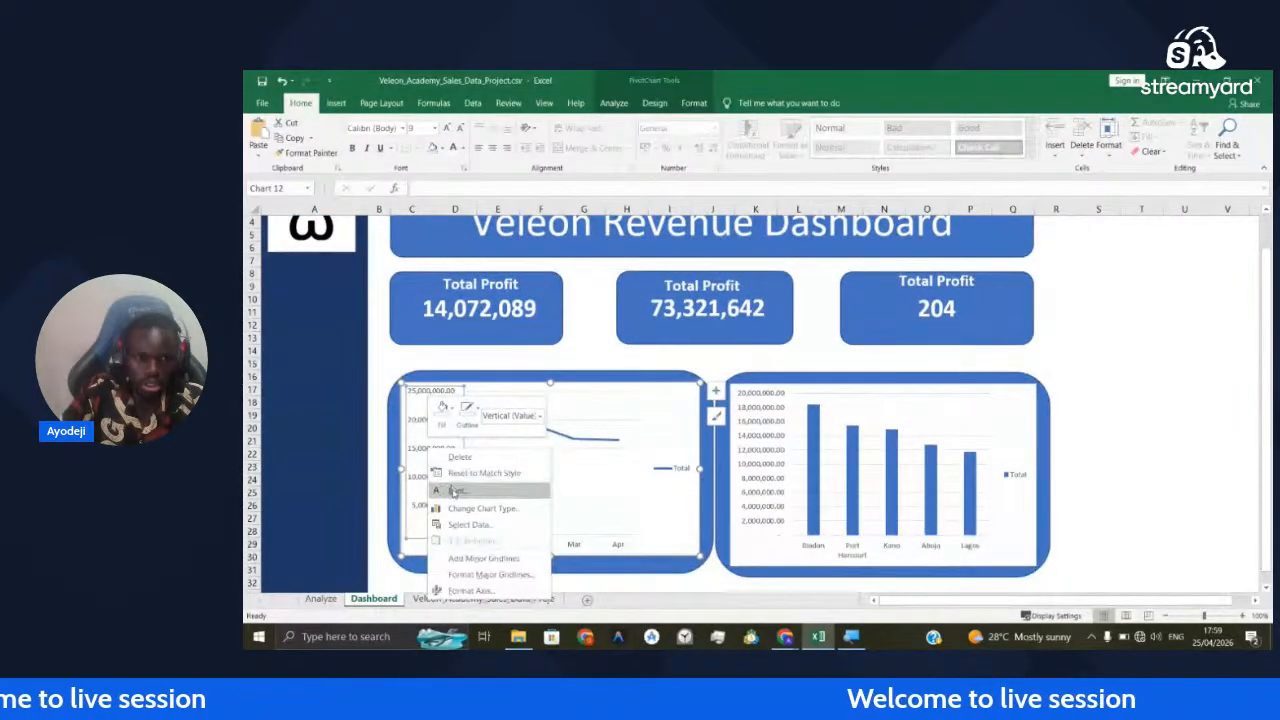
left_click(453, 492)
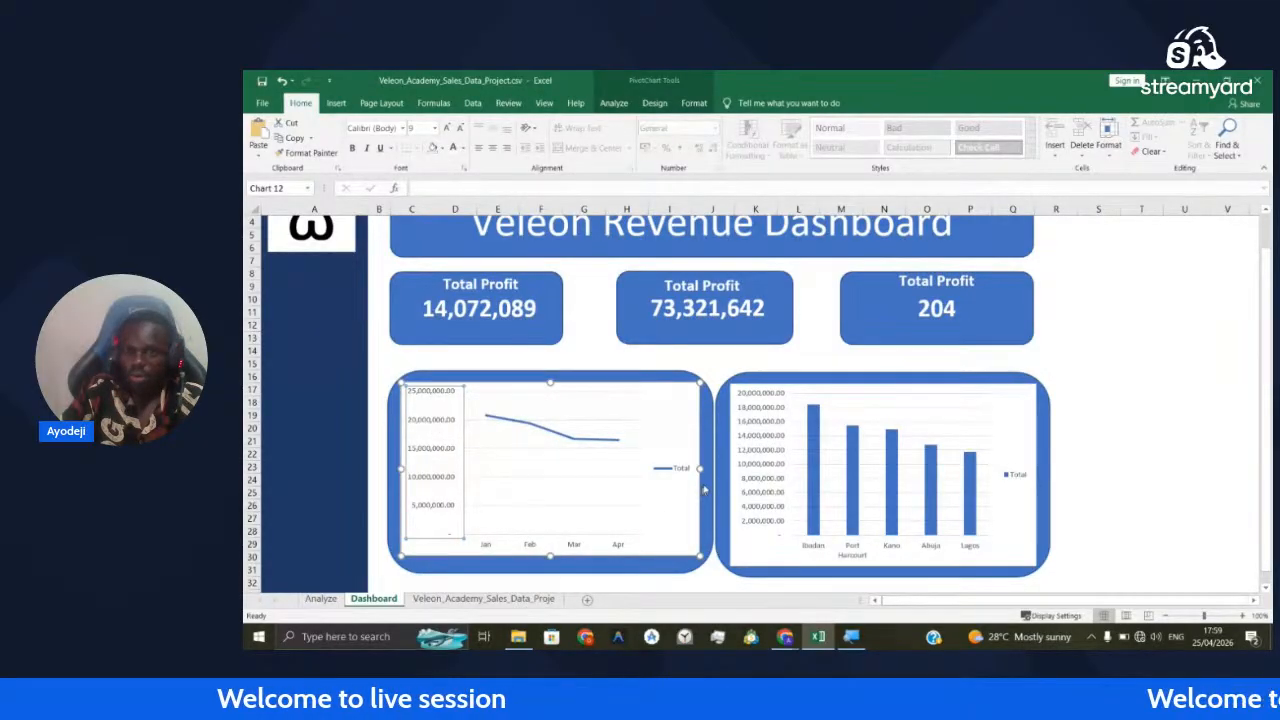
double_click(430, 482)
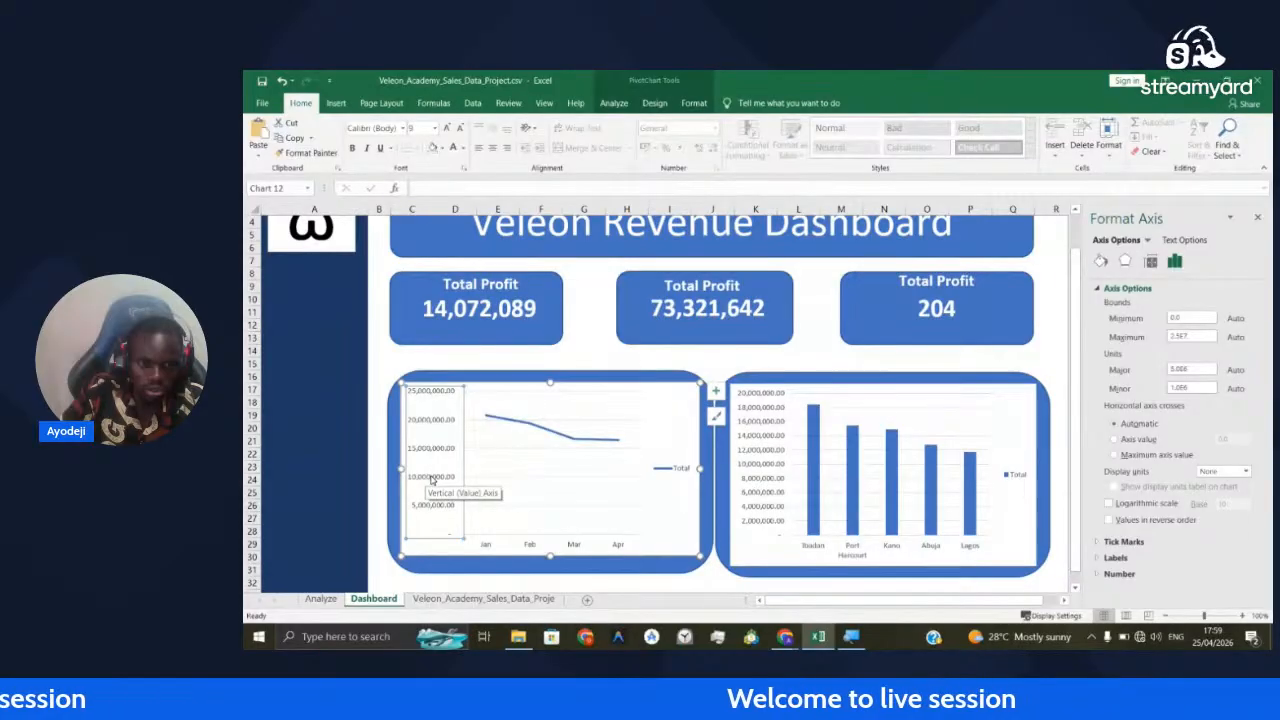
left_click_drag(1190, 318, 1155, 317)
type("1000")
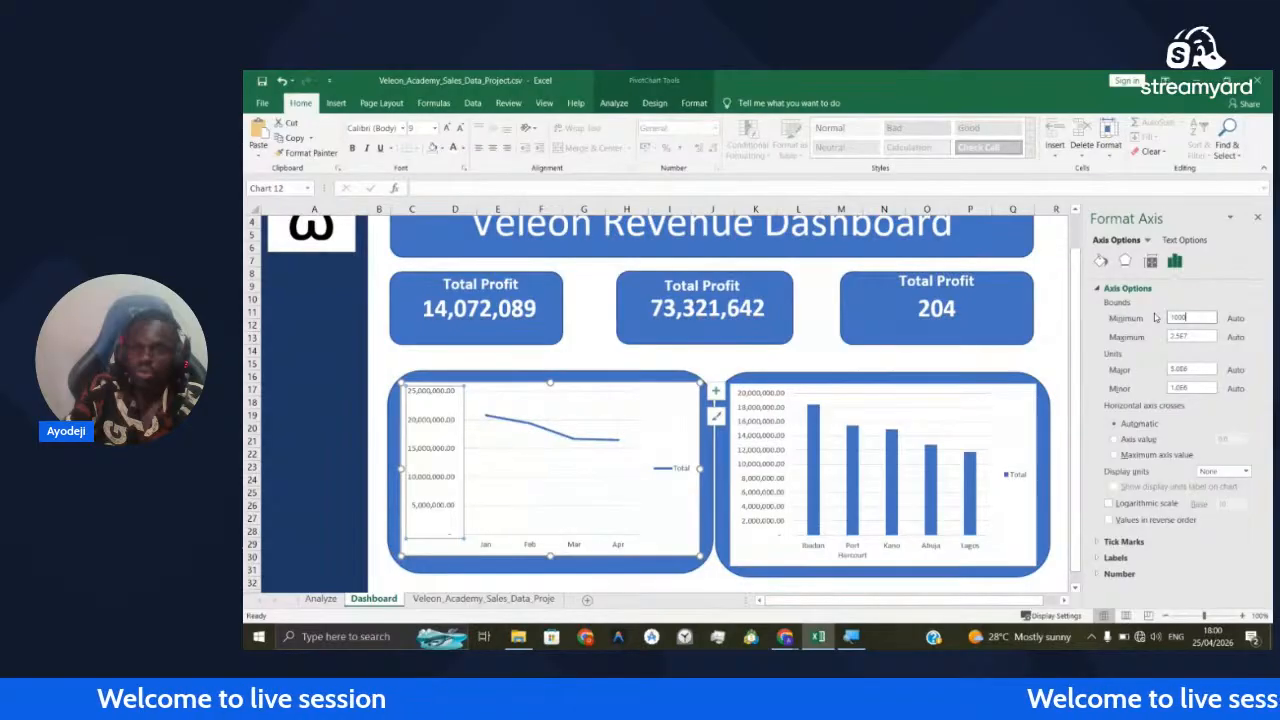
type("00")
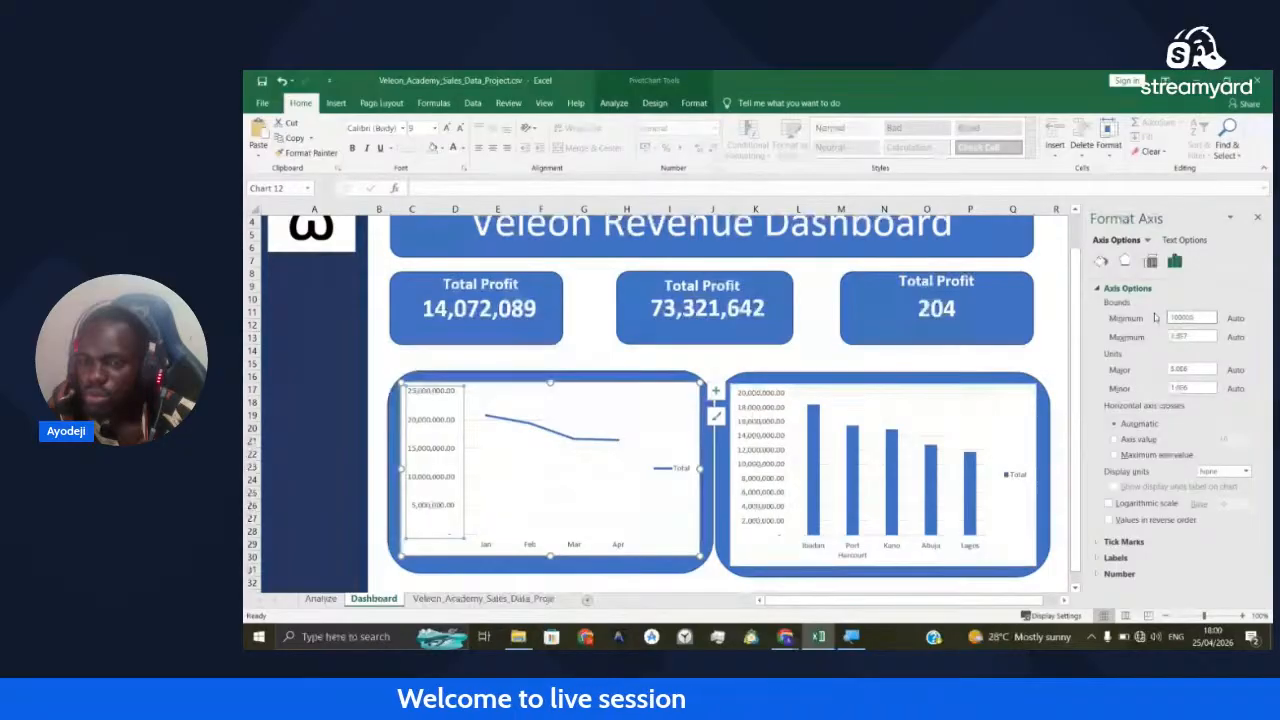
key("Return")
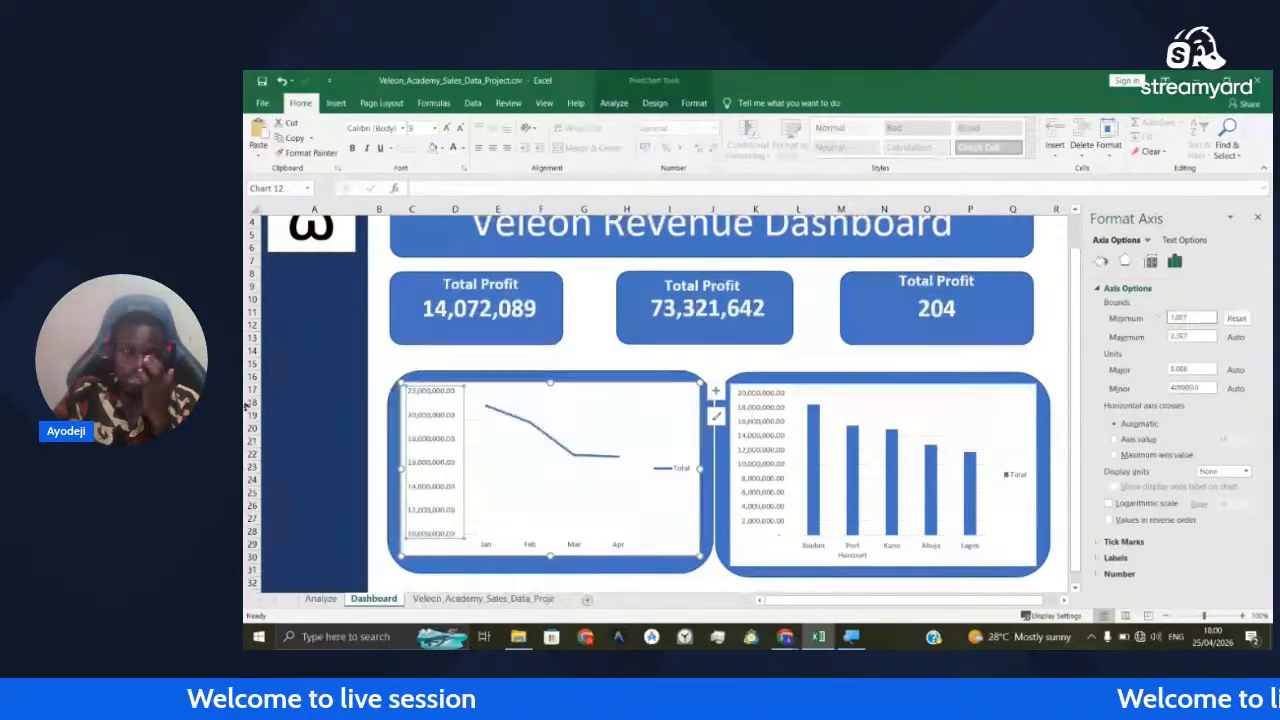
left_click(315, 402)
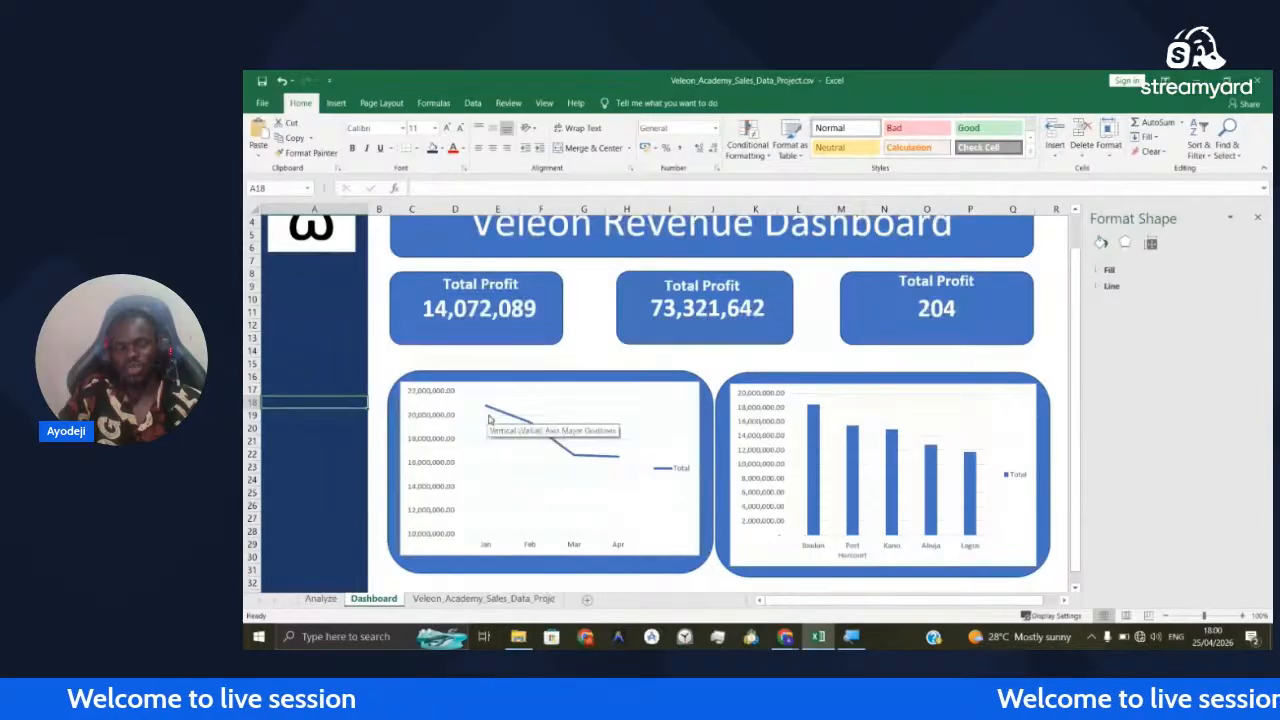
mouse_move(528, 427)
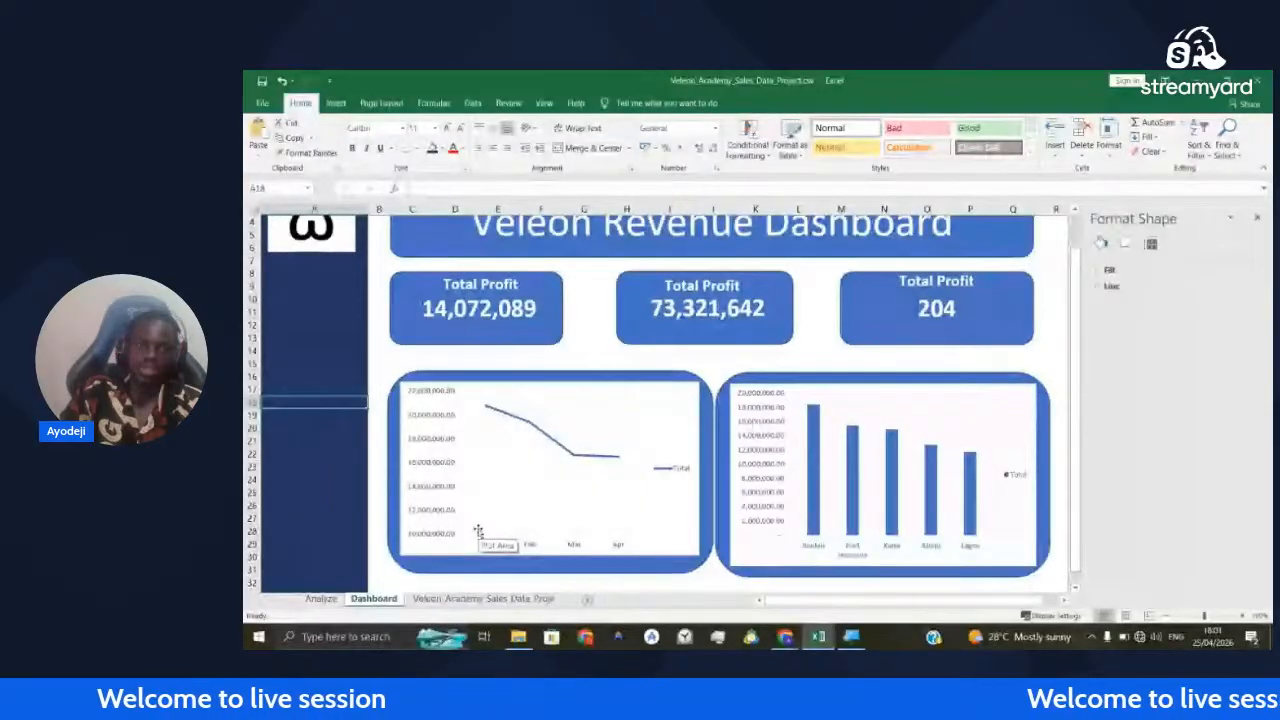
scroll(816, 287, "up", 1)
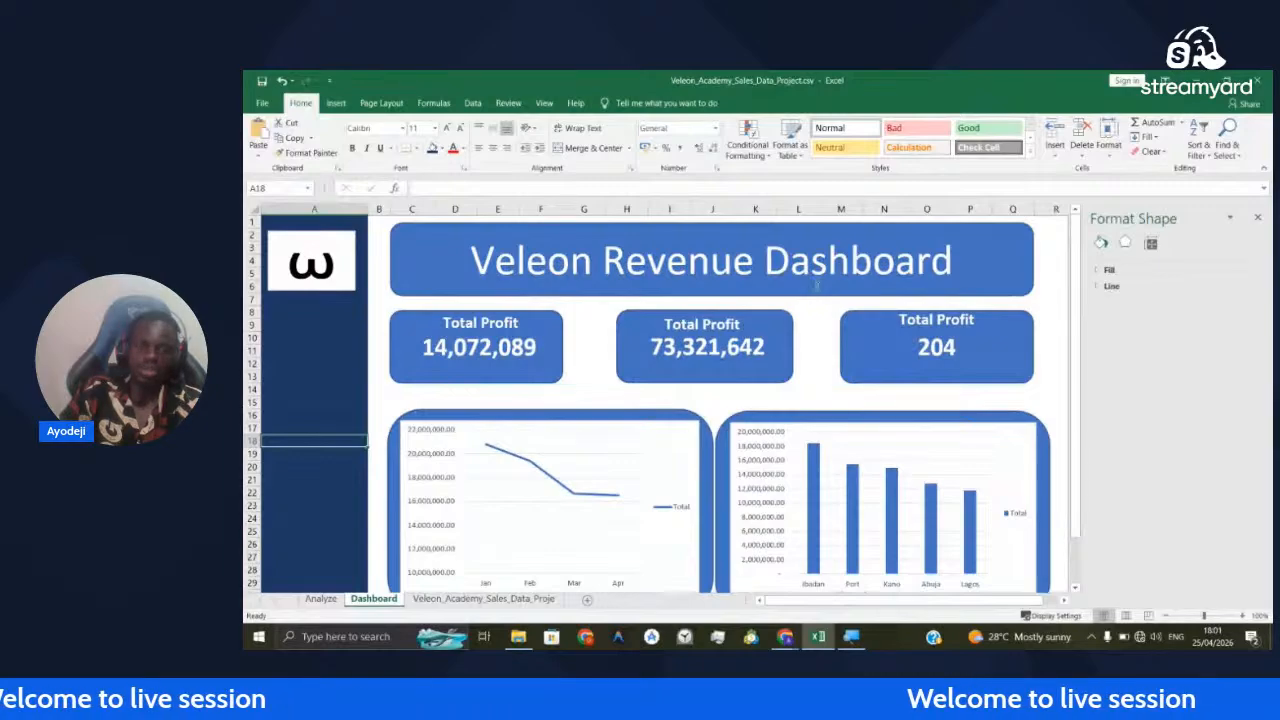
scroll(584, 385, "down", 2)
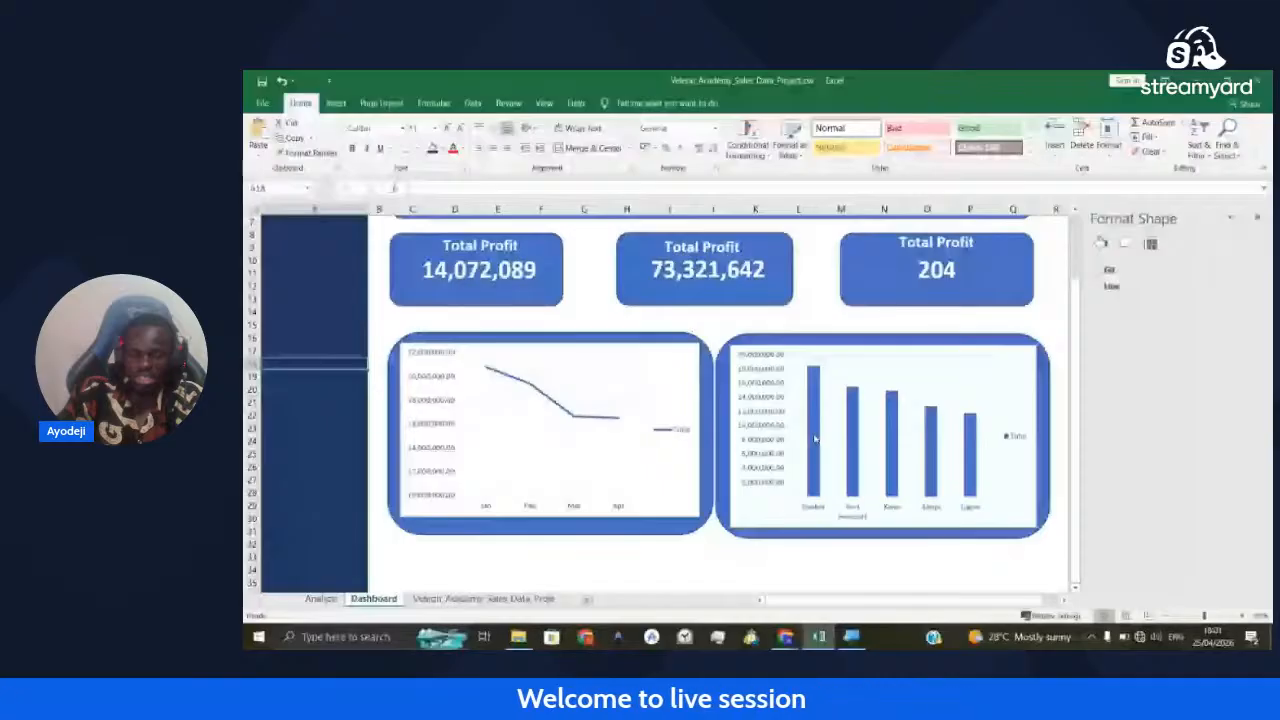
mouse_move(571, 418)
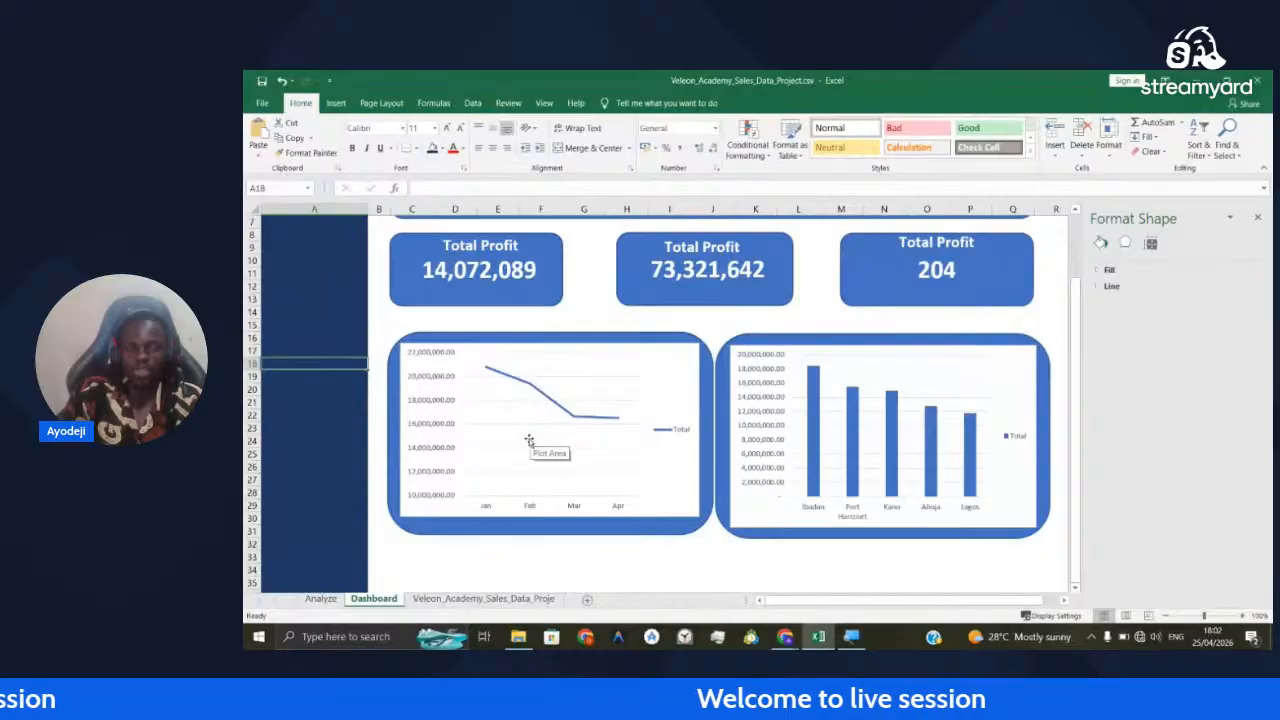
scroll(529, 440, "up", 2)
scroll(606, 480, "down", 2)
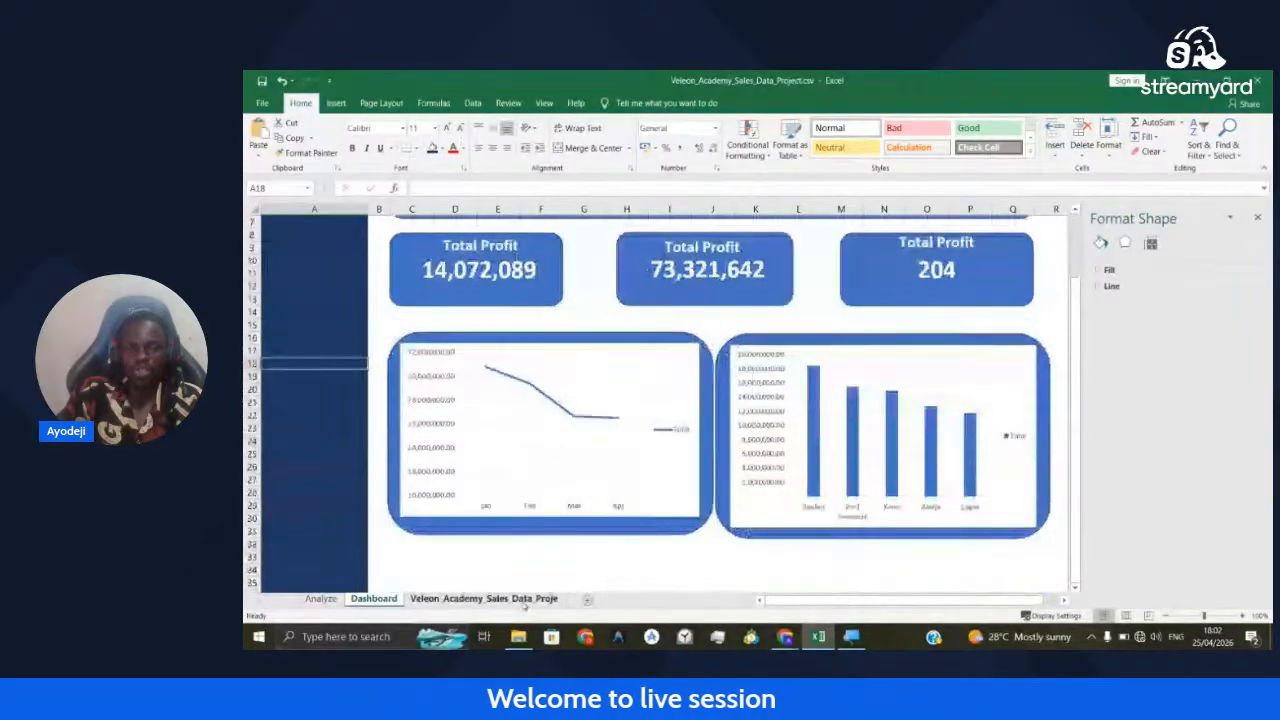
left_click(523, 604)
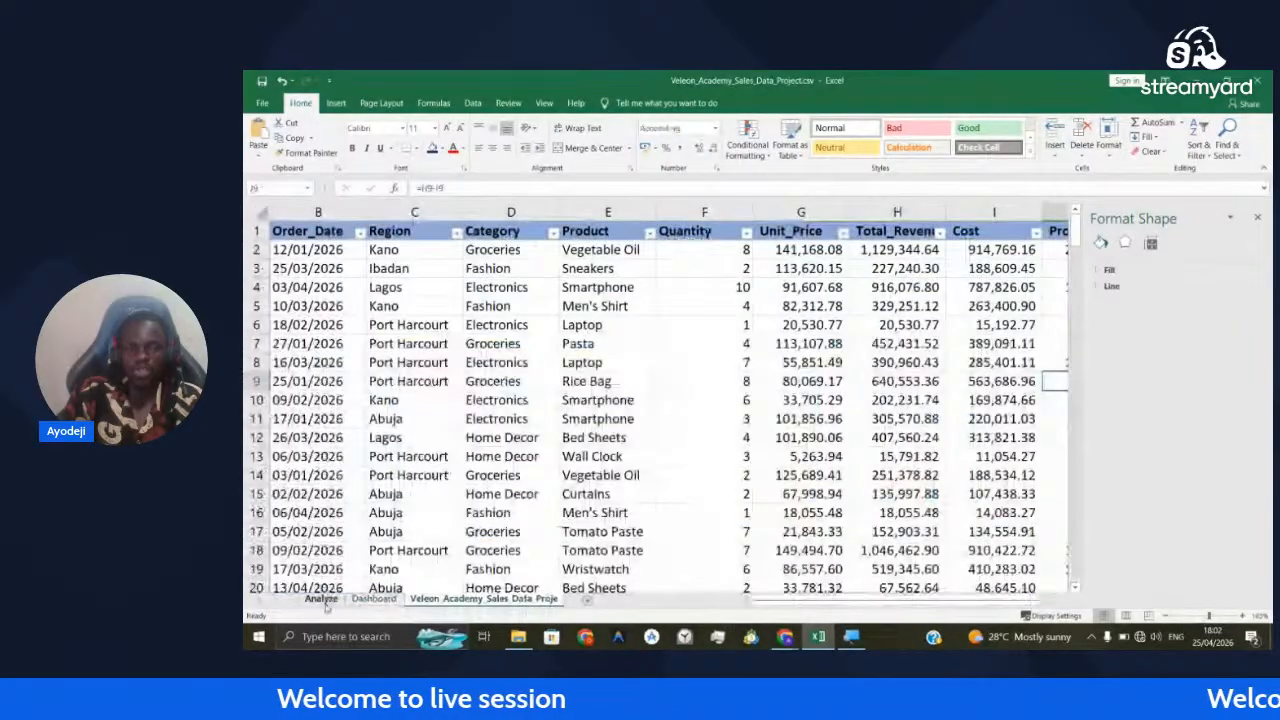
Insert a Category slicer from the Trend pivot table on the Analyze sheet and shorten it to fit its four buttons
left_click(321, 600)
left_click(563, 394)
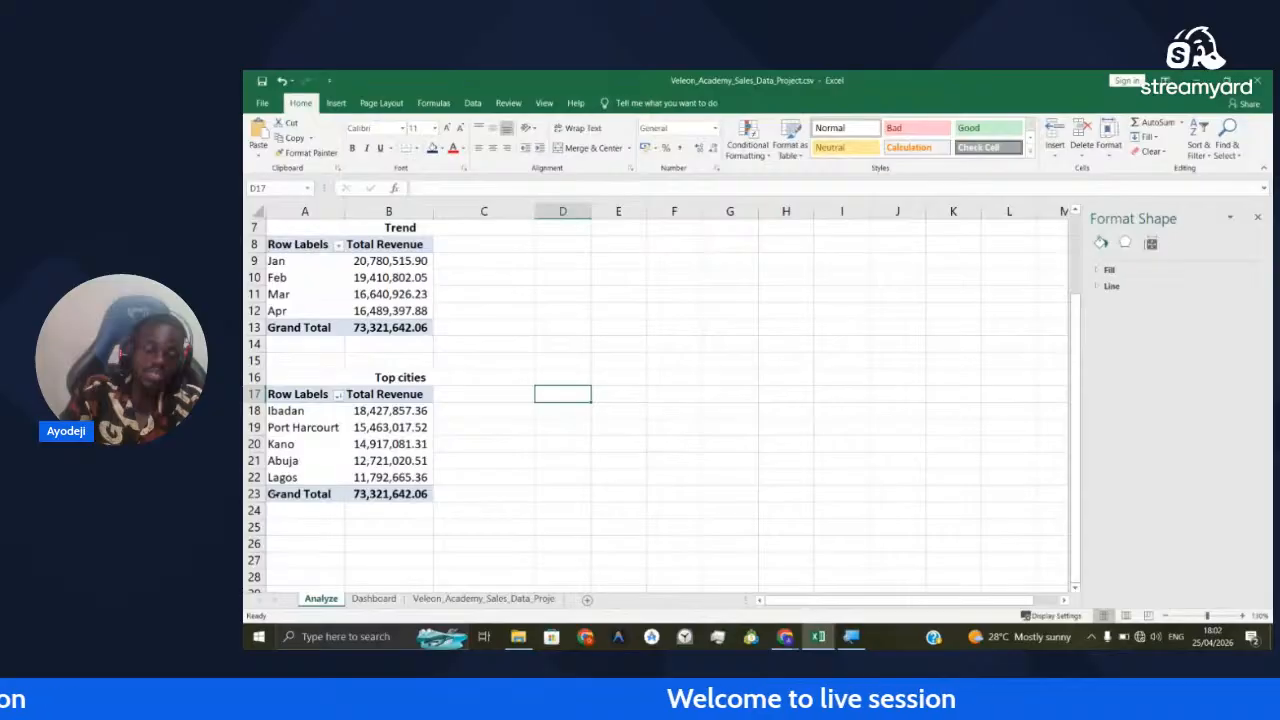
scroll(382, 300, "up", 2)
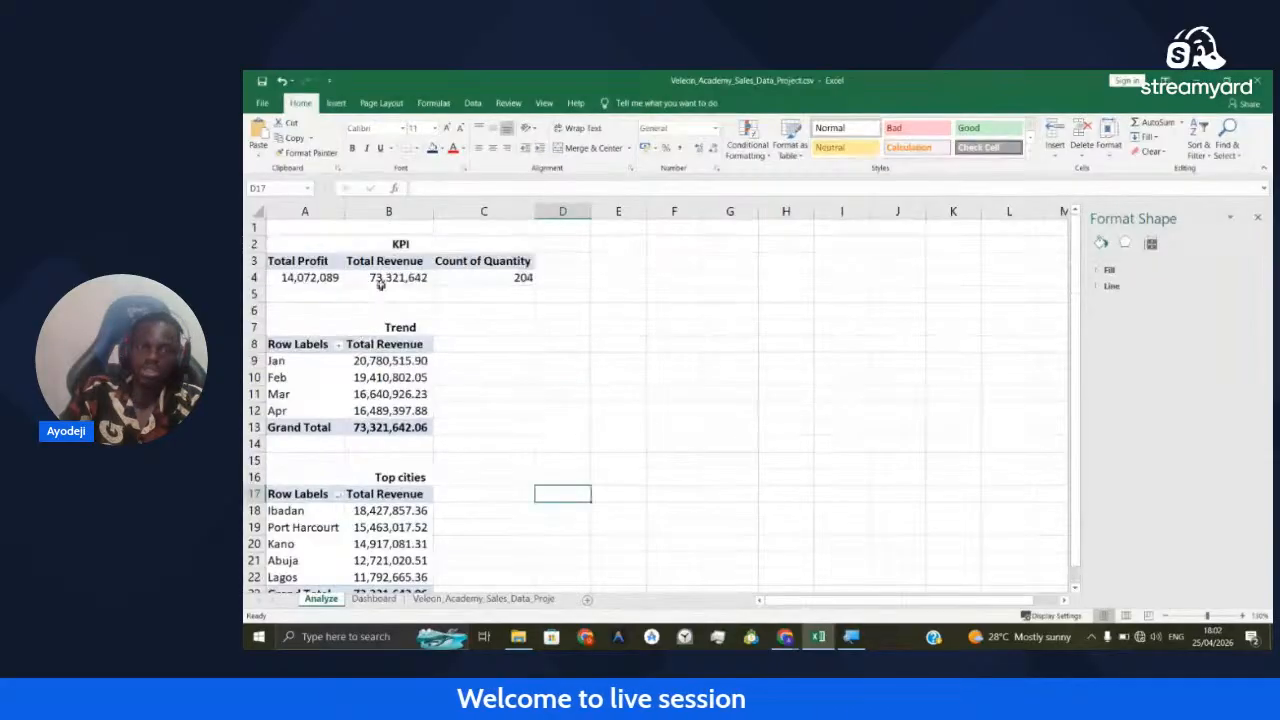
left_click(382, 279)
left_click(360, 361)
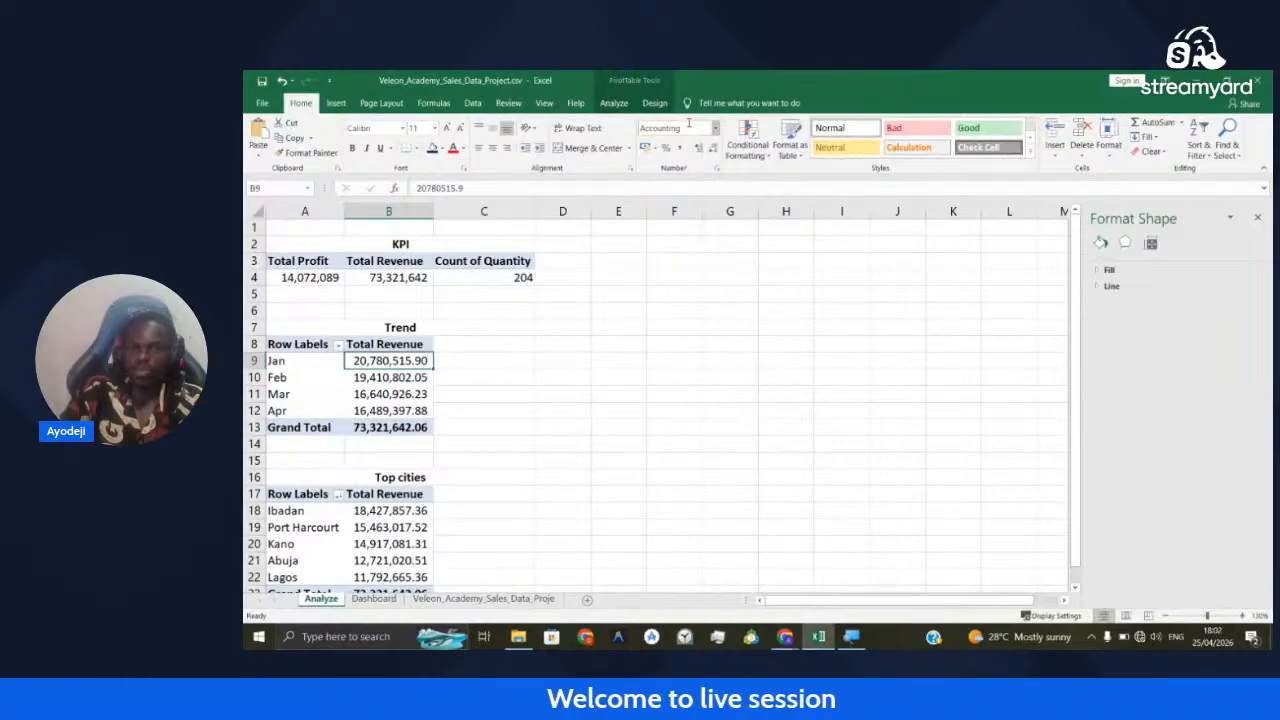
left_click(614, 103)
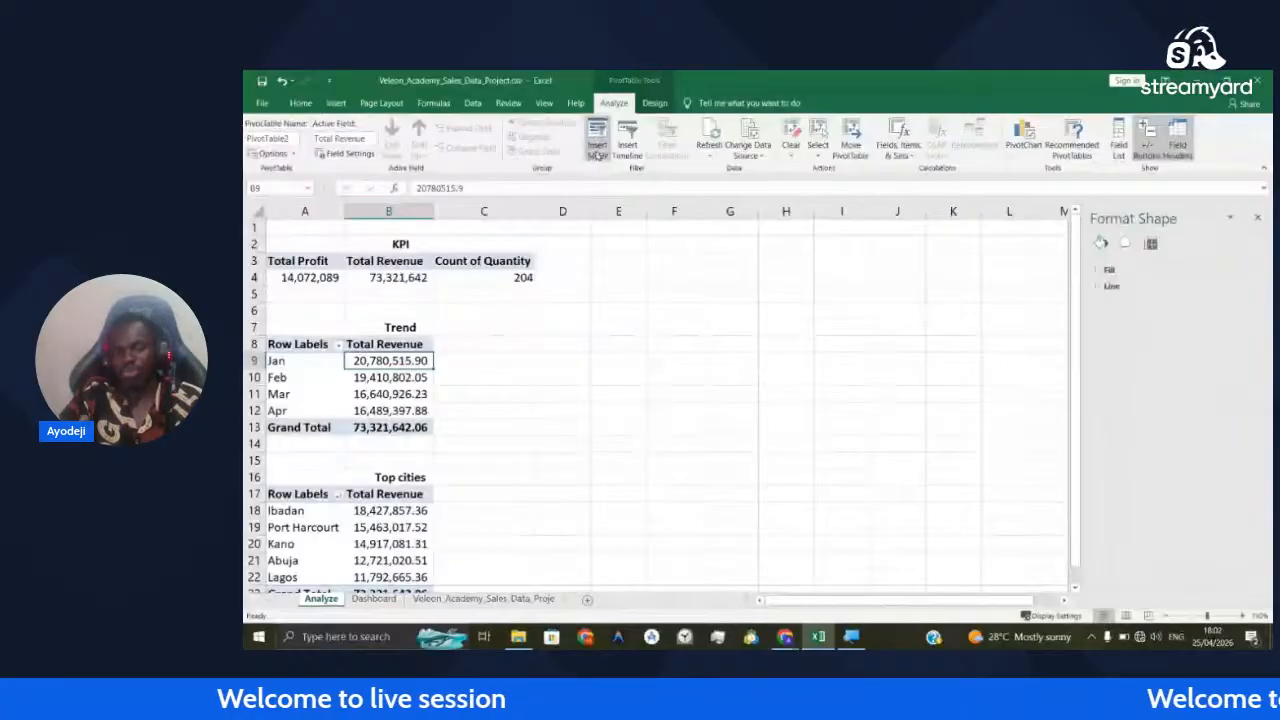
left_click(597, 150)
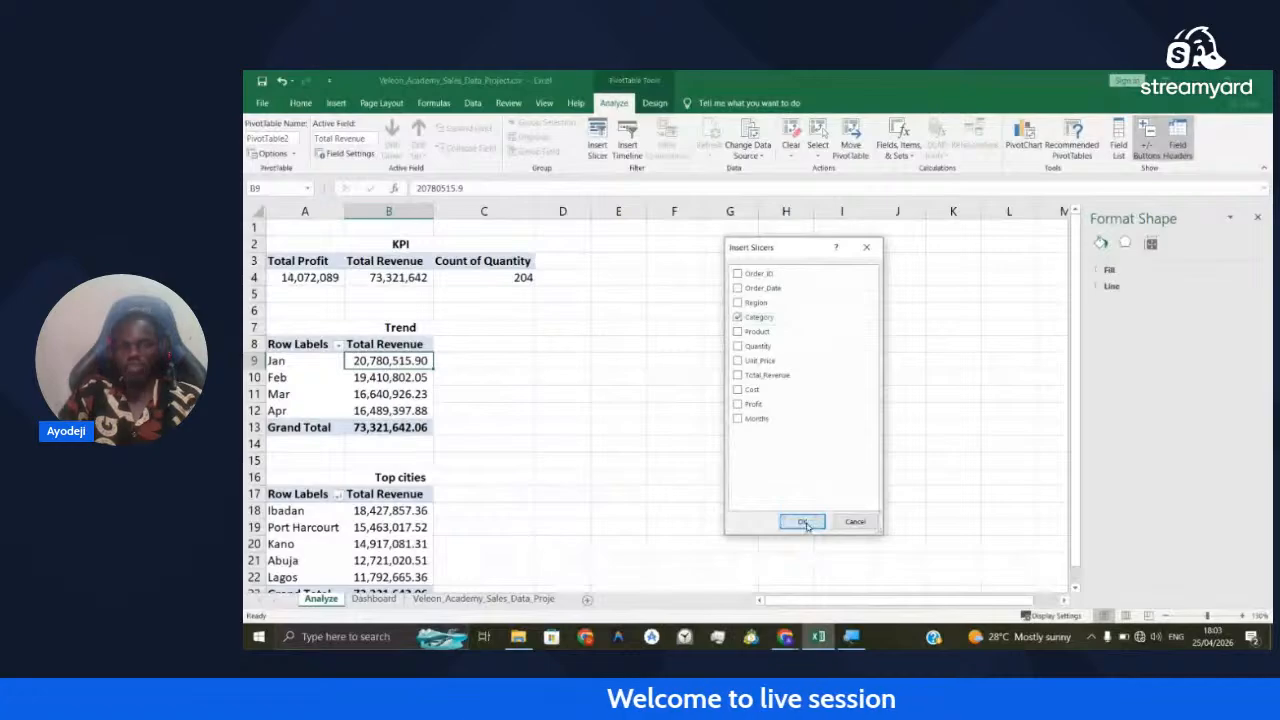
left_click(804, 522)
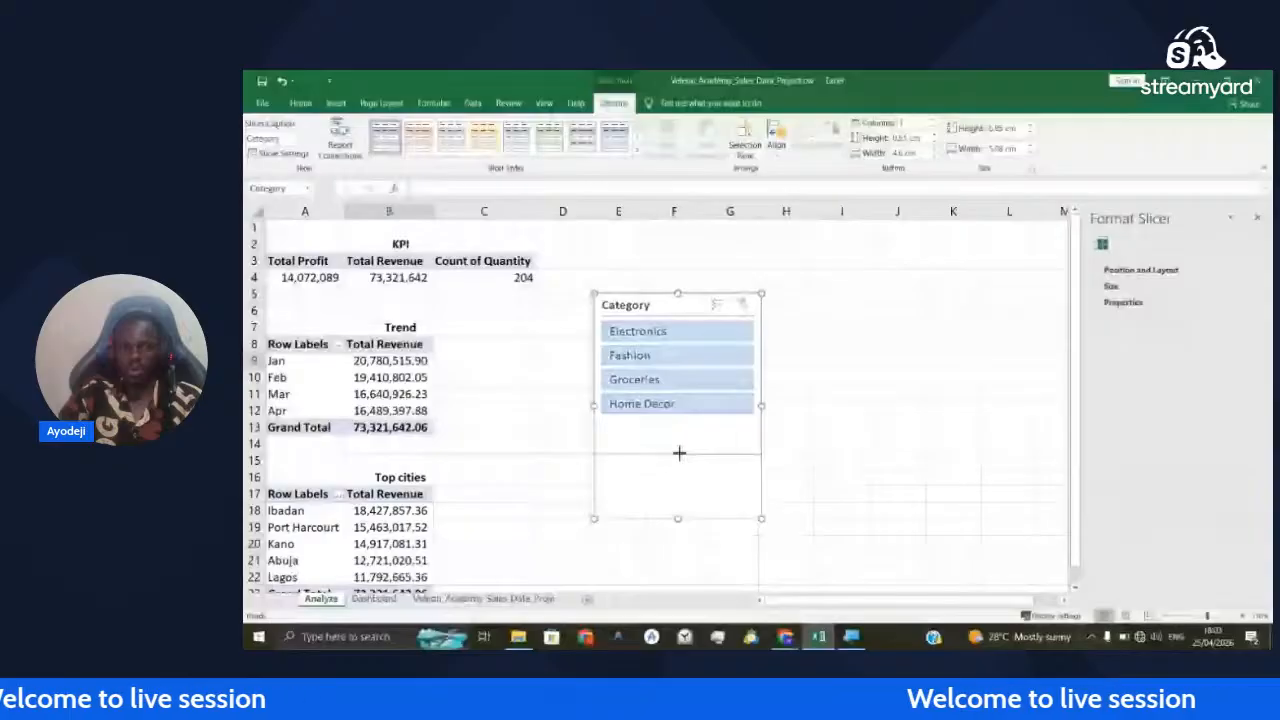
left_click_drag(679, 453, 678, 429)
left_click(537, 356)
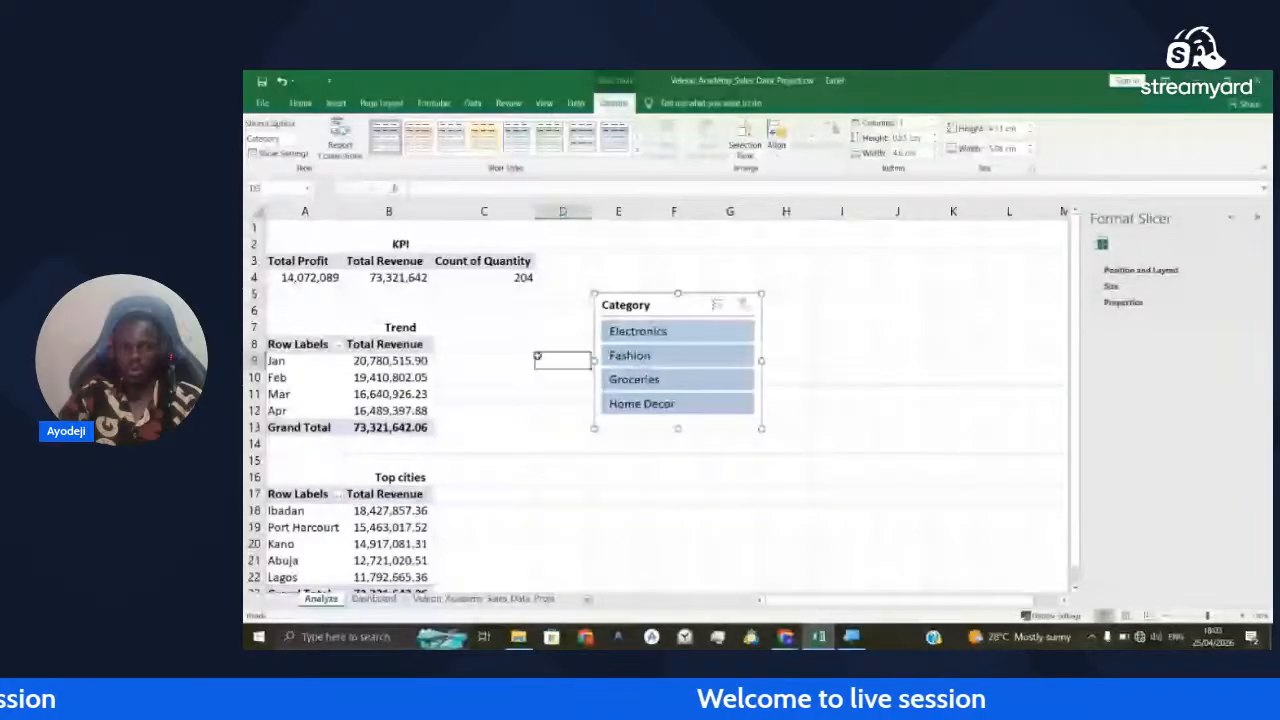
Insert a Region slicer from the KPI pivot table and place it beside the Category slicer
left_click(394, 278)
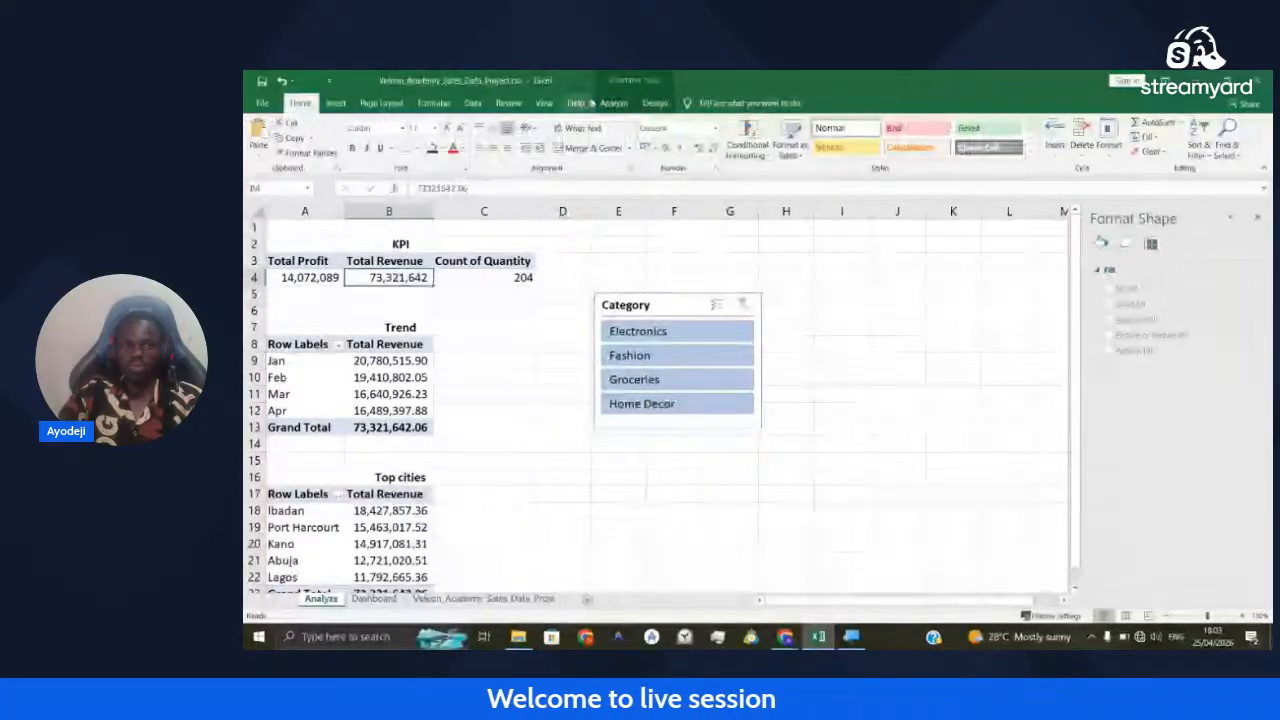
left_click(610, 103)
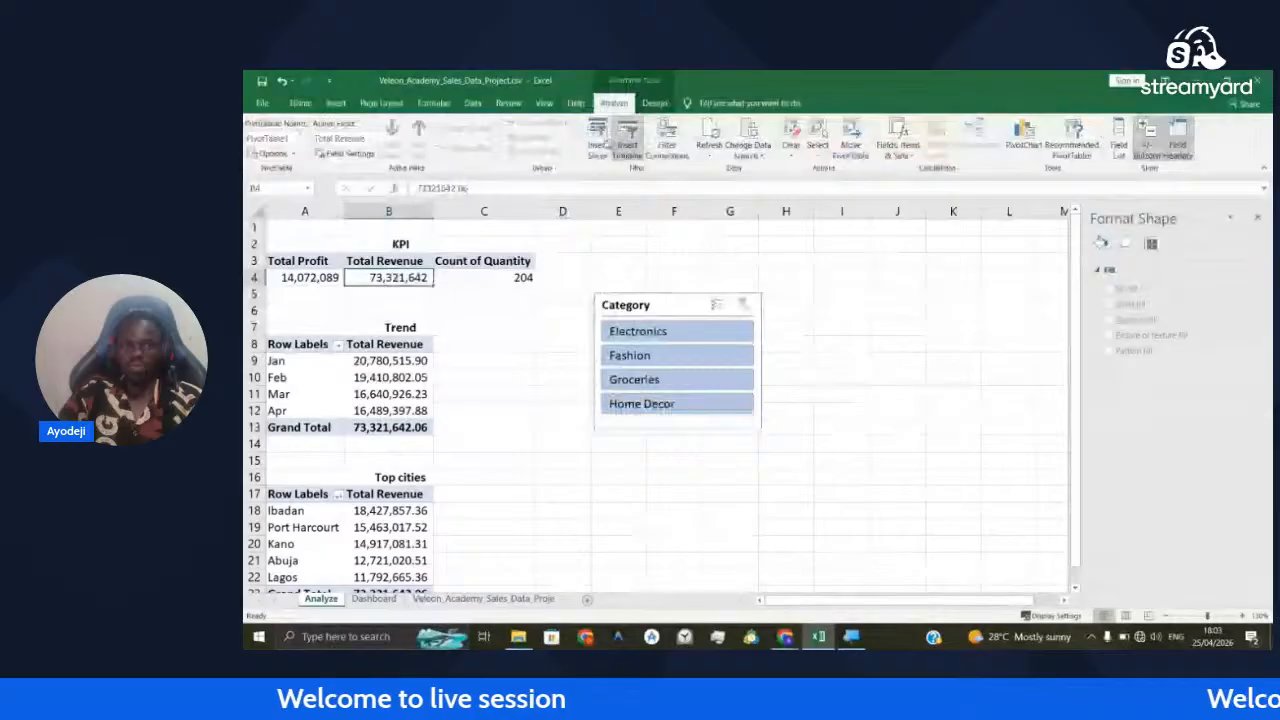
left_click(597, 140)
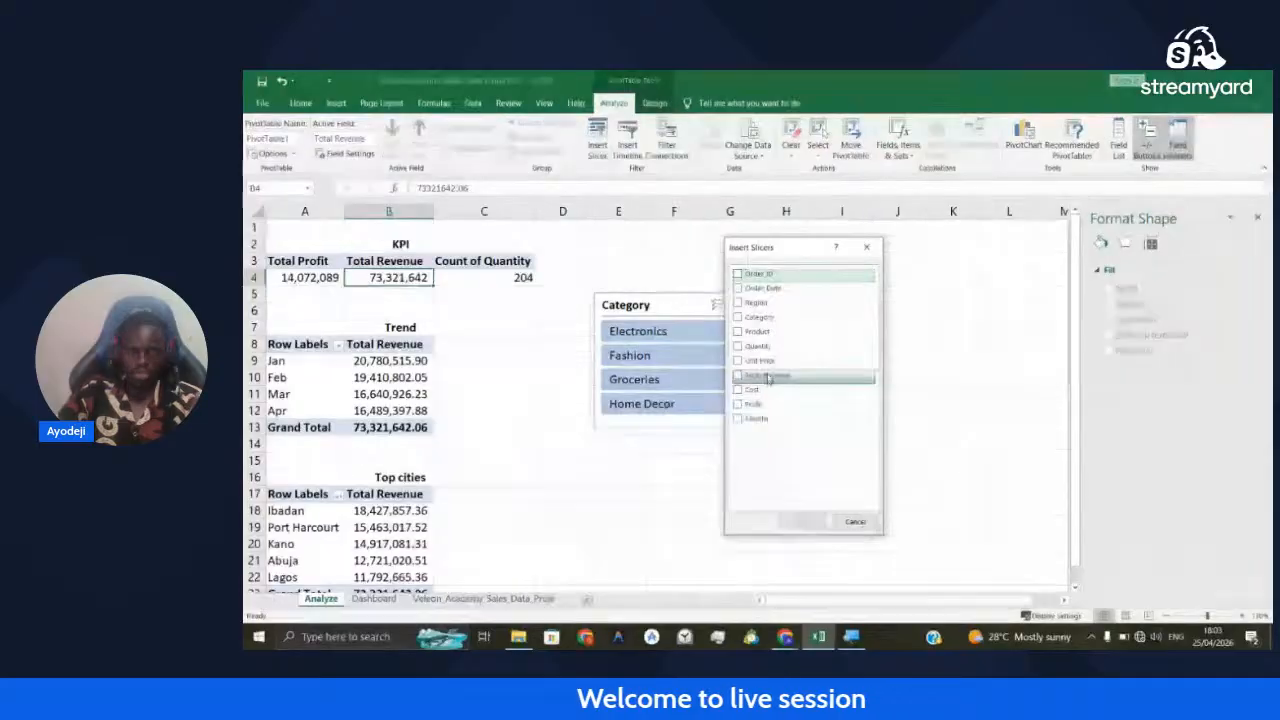
left_click(775, 303)
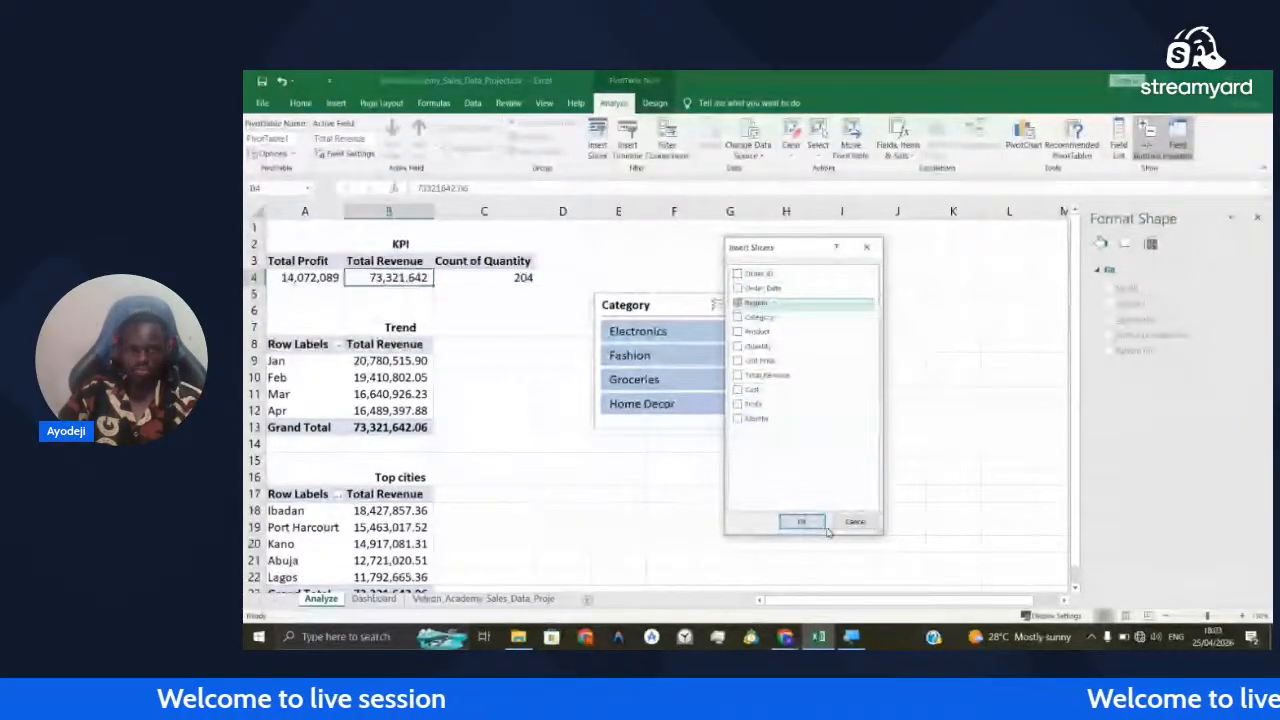
left_click(805, 522)
left_click_drag(624, 301, 741, 307)
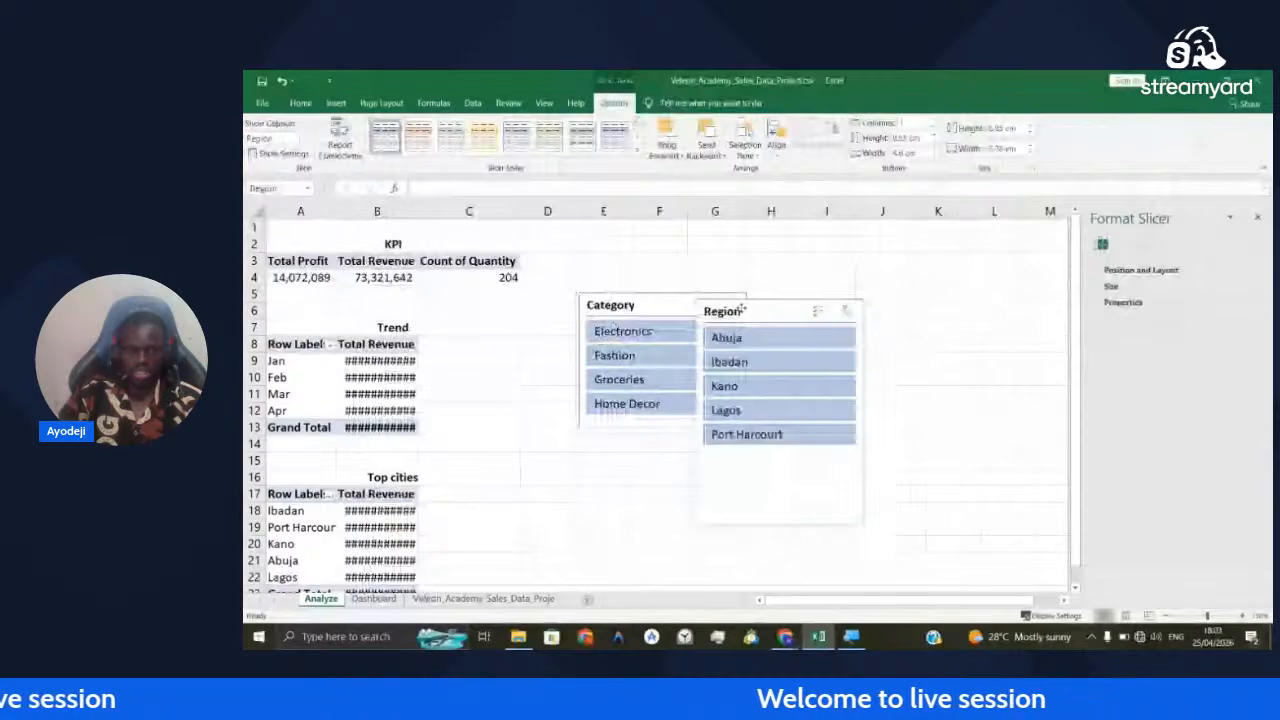
left_click_drag(741, 311, 809, 297)
Connect the Category slicer to all three pivot tables on the Analyze sheet through its report connections
right_click(648, 306)
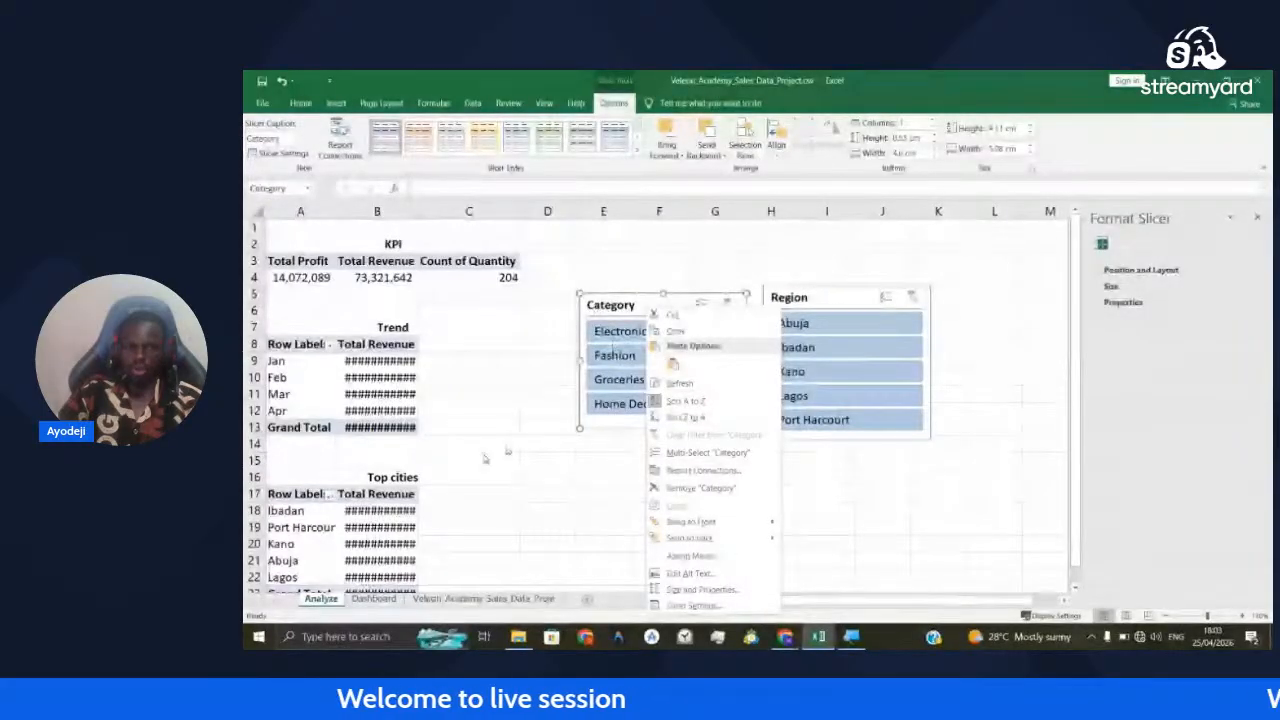
left_click(700, 452)
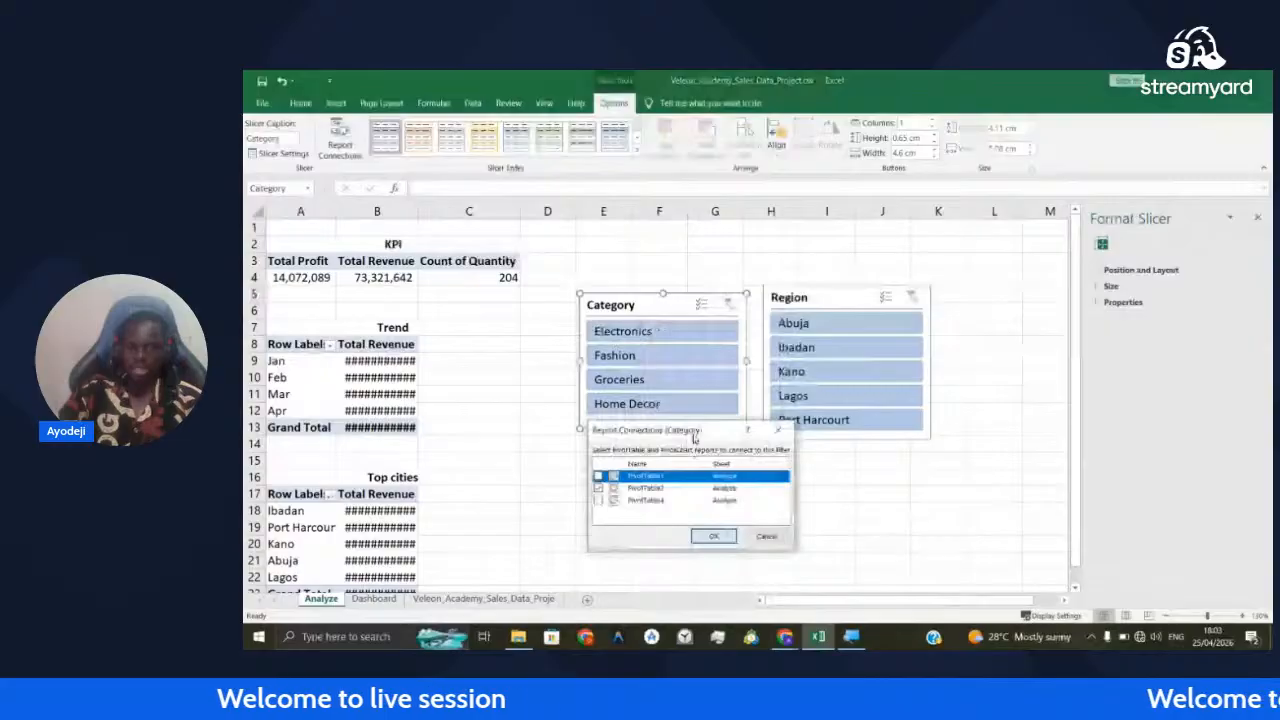
left_click_drag(694, 437, 709, 384)
left_click(613, 422)
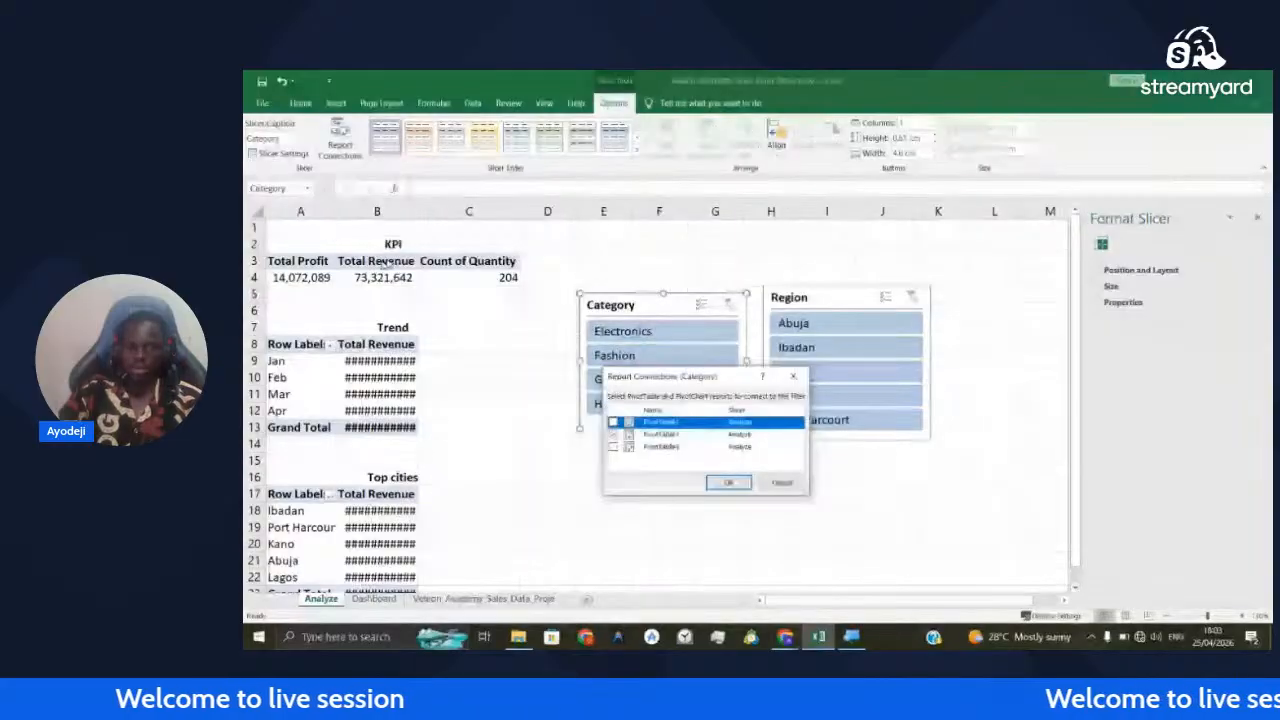
left_click(613, 447)
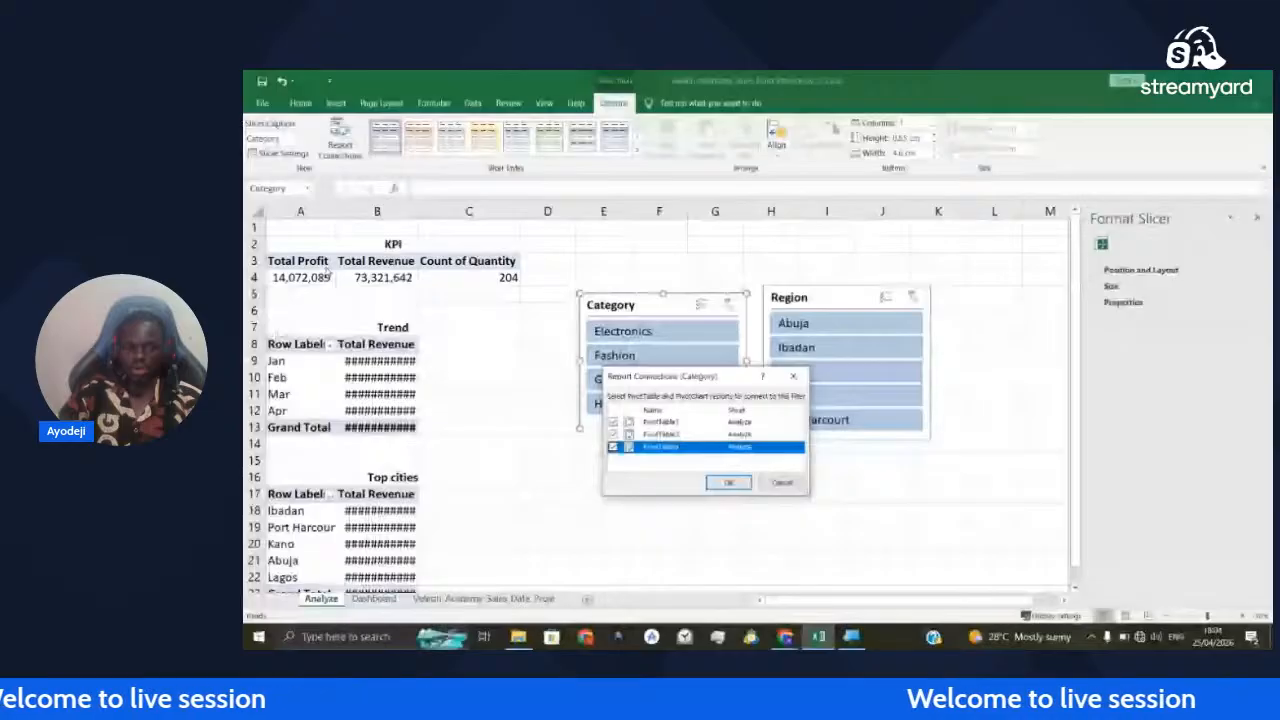
left_click(728, 482)
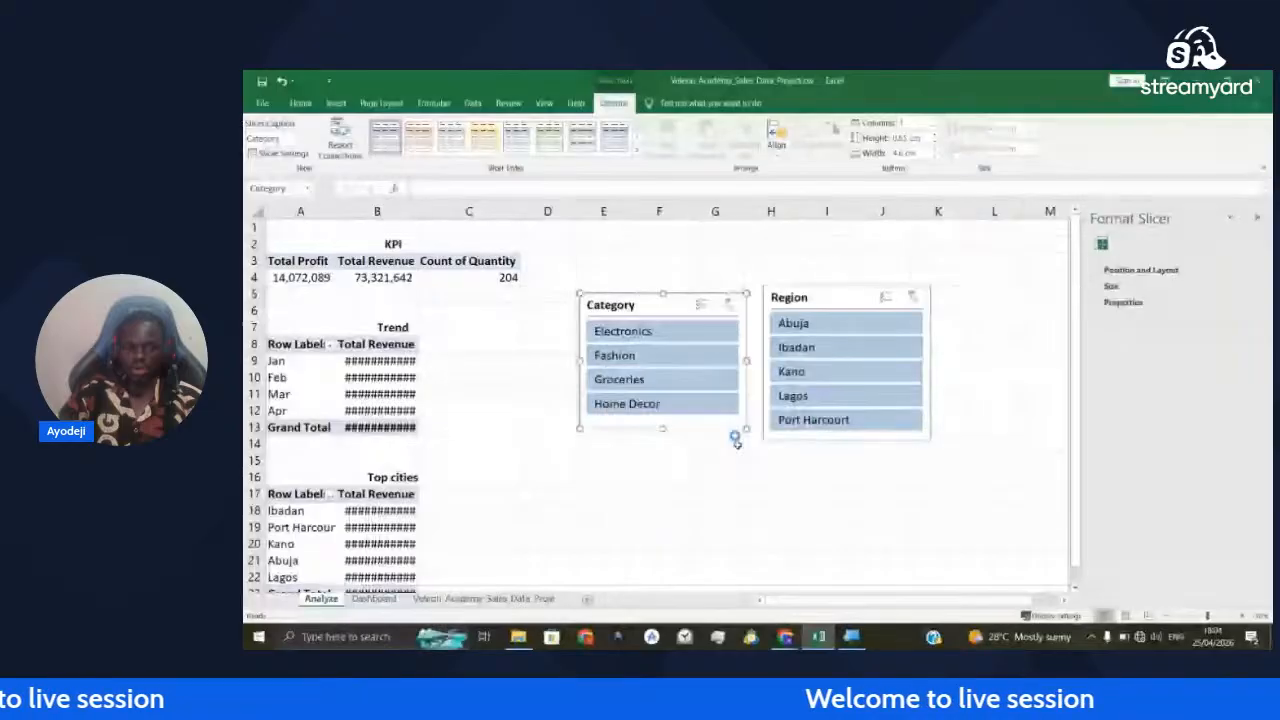
Cut the Category and Region slicers from the Analyze sheet and paste them onto the Dashboard sheet
right_click(837, 302)
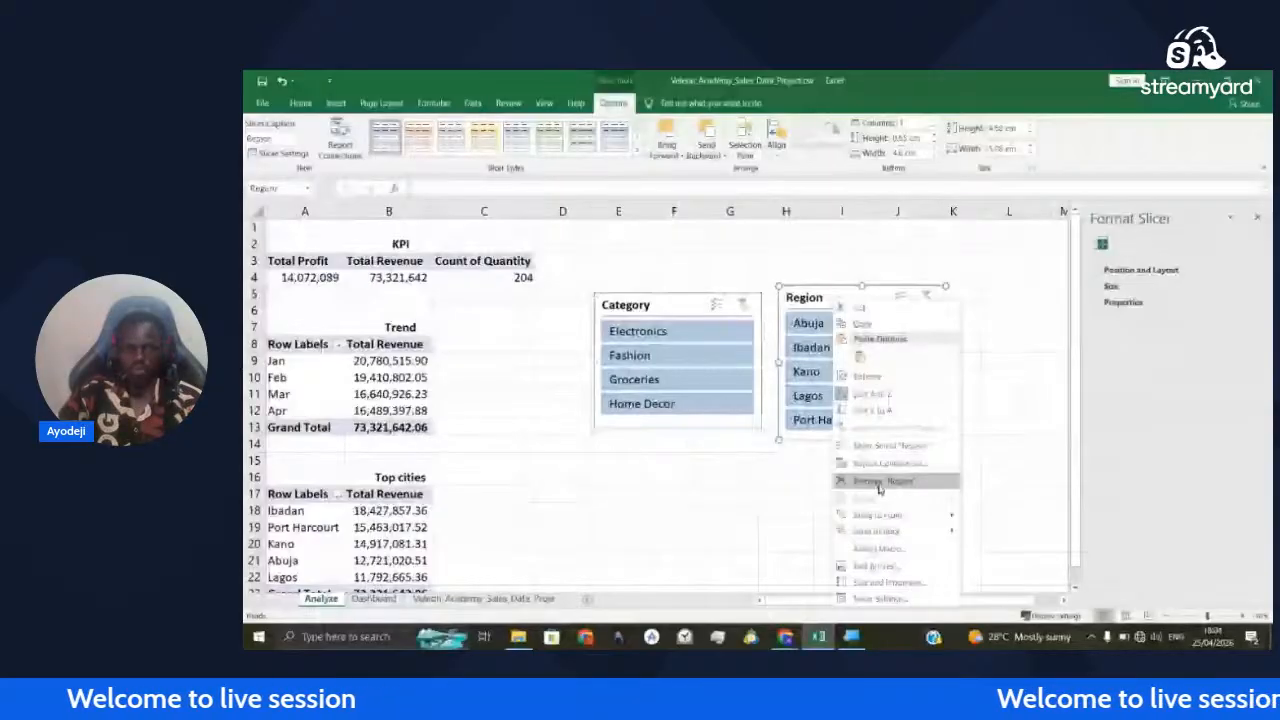
left_click(732, 315, "ctrl")
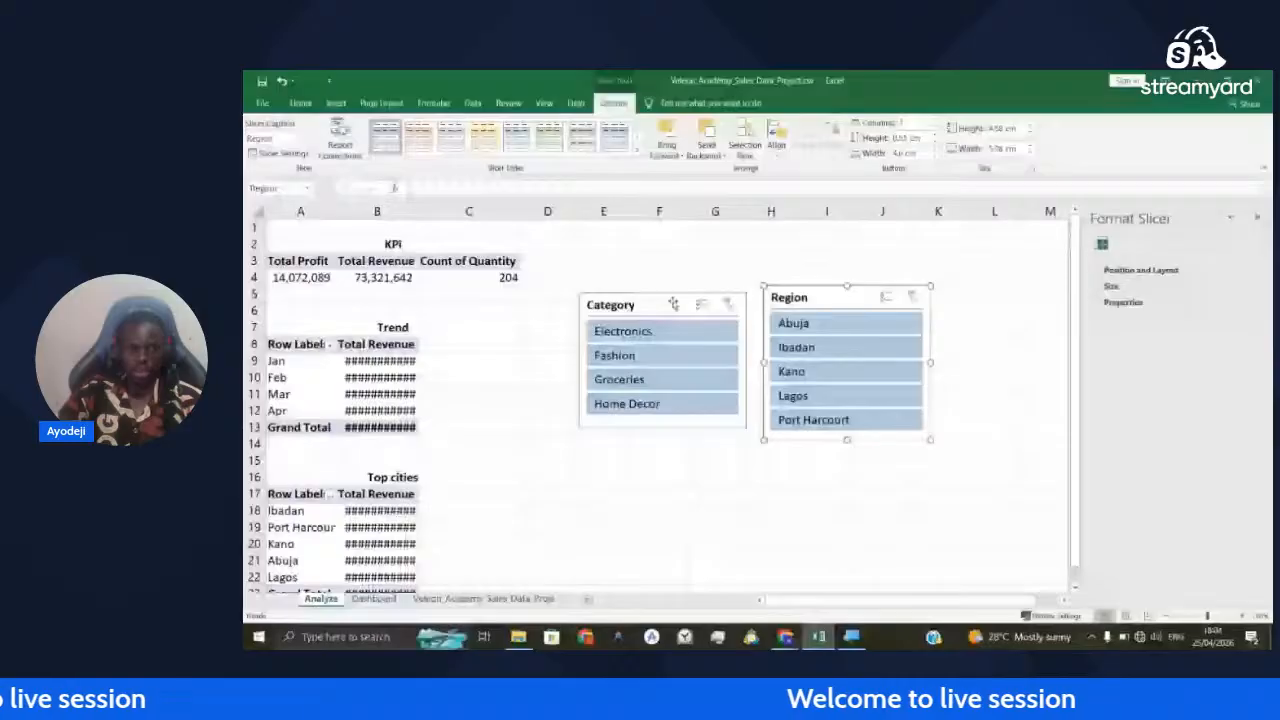
key("ctrl+x")
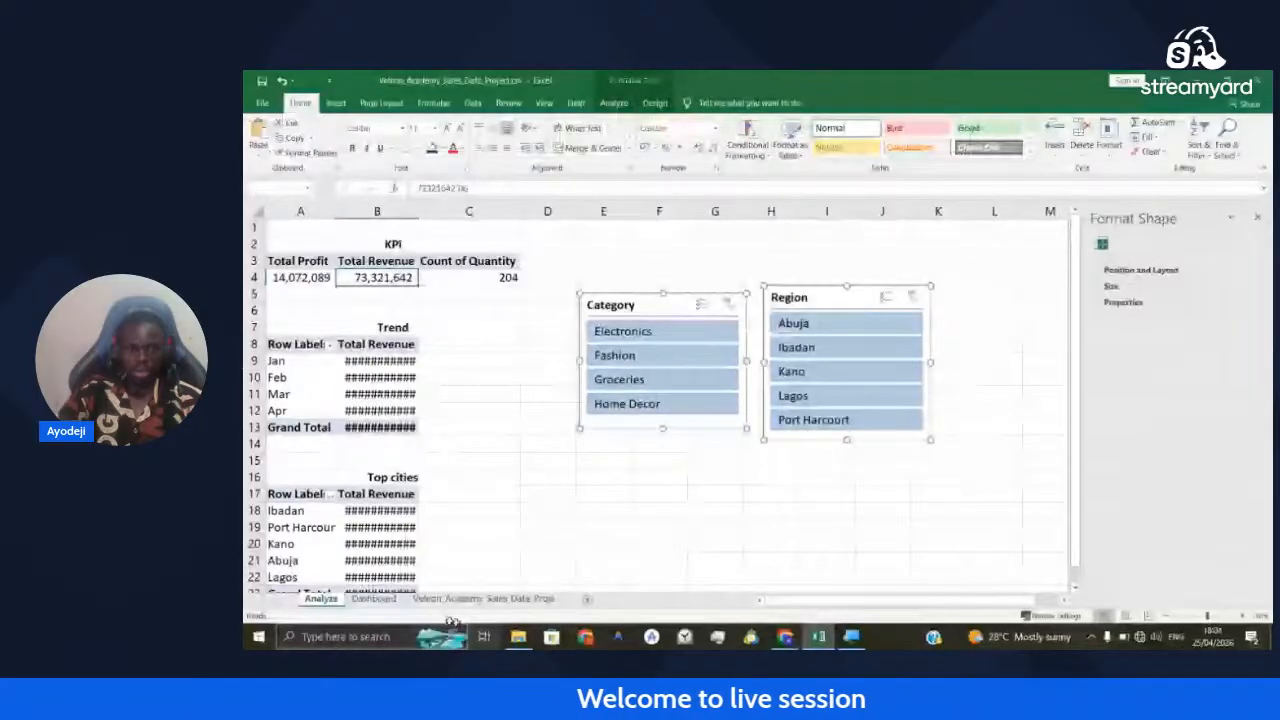
left_click(373, 598)
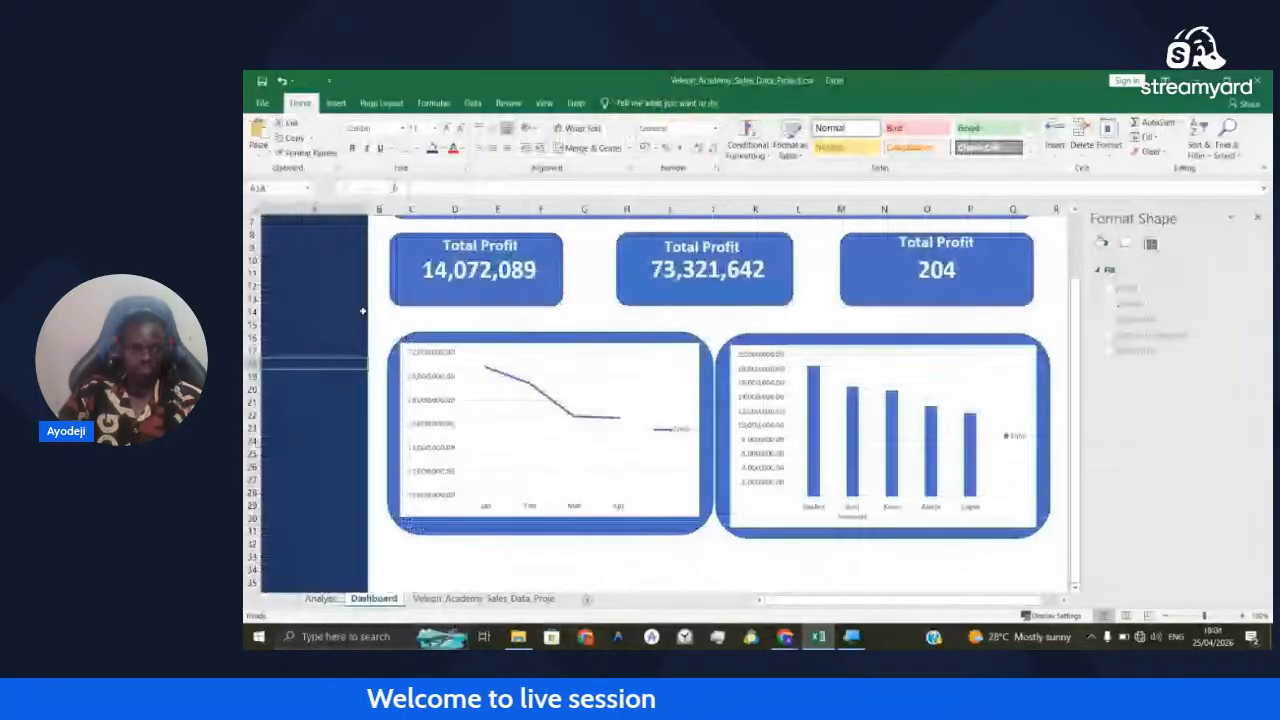
key("ctrl+v")
Widen column A slightly and fit a narrowed Category slicer into the dark sidebar below the logo
left_click_drag(355, 384, 324, 314)
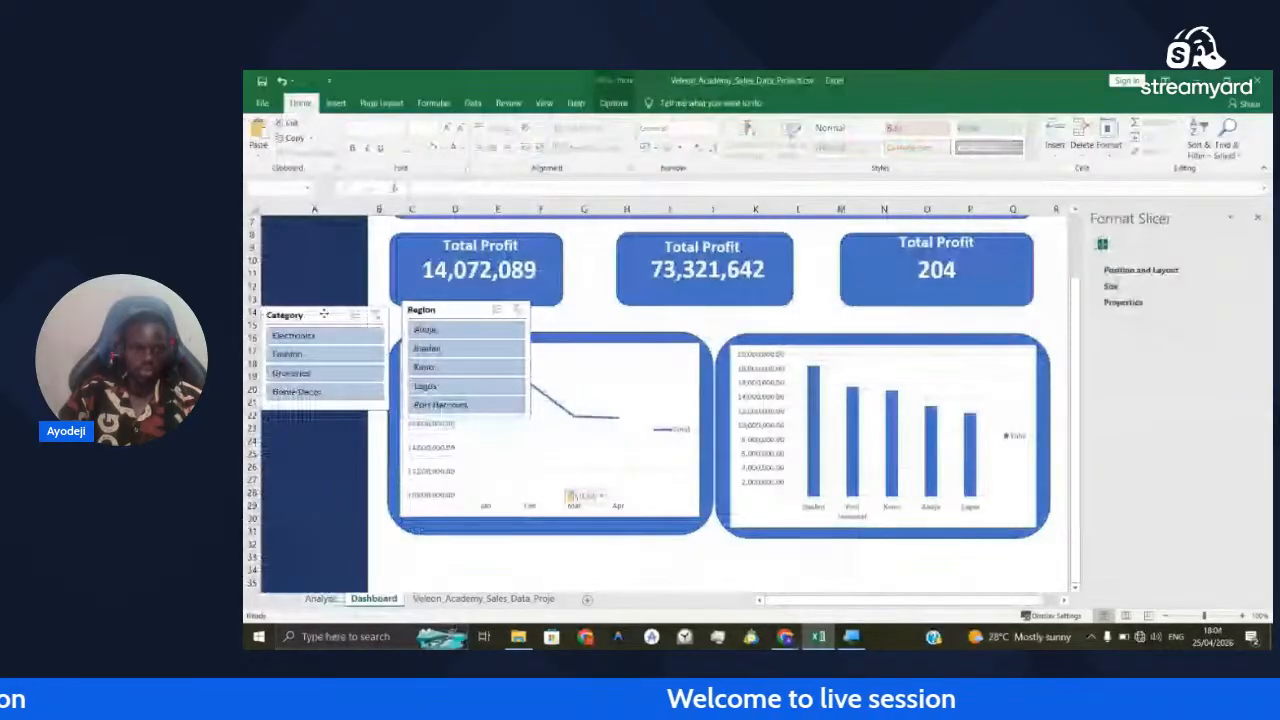
scroll(324, 314, "up", 2)
left_click(308, 378)
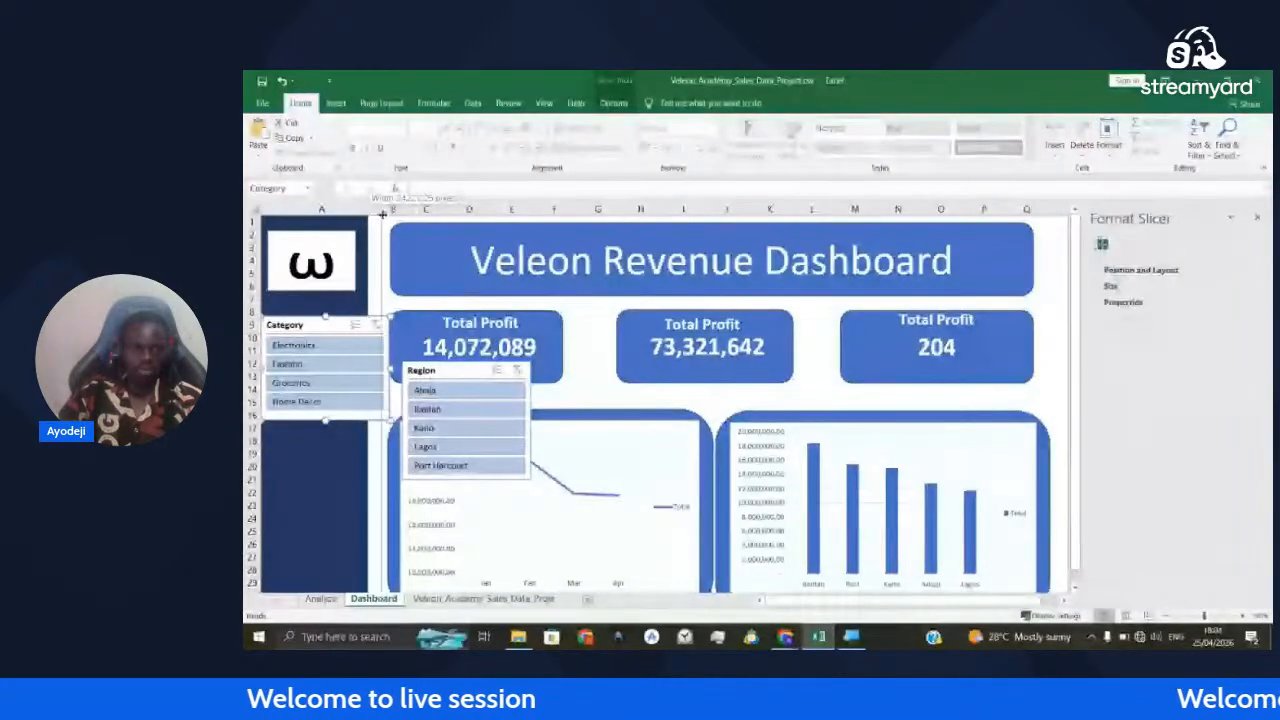
left_click_drag(368, 208, 385, 208)
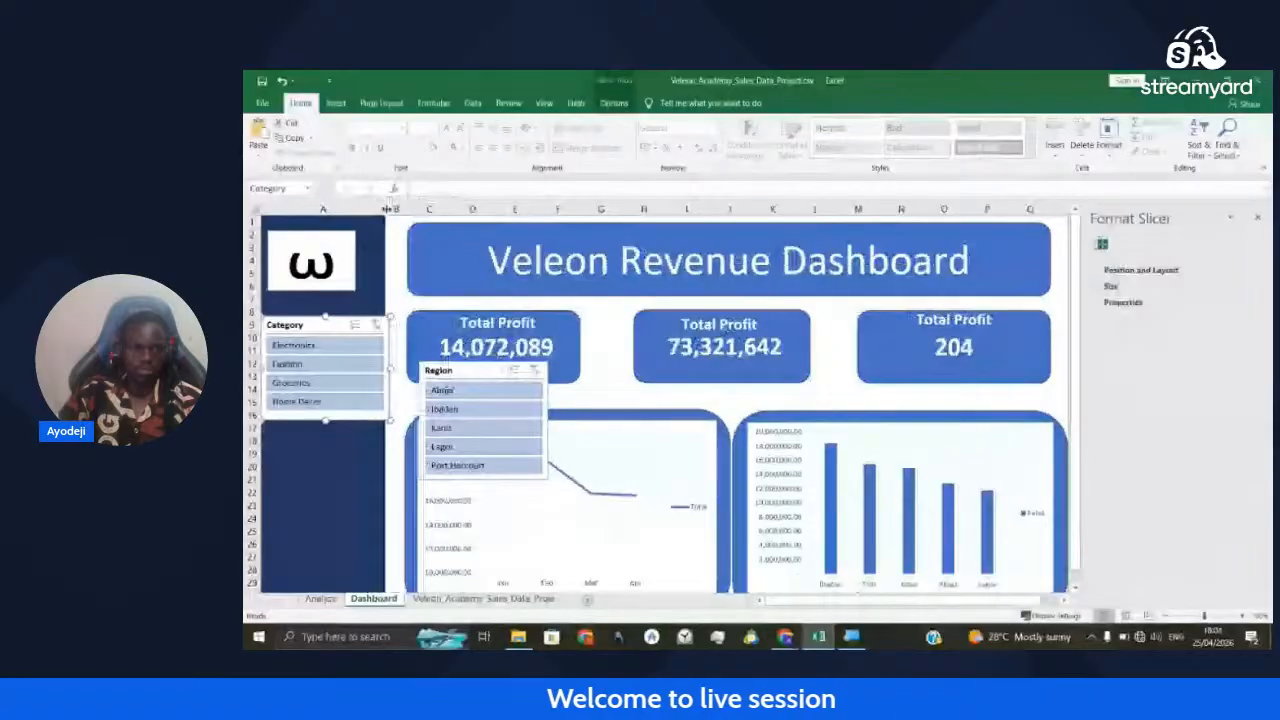
left_click_drag(390, 368, 366, 368)
left_click_drag(298, 320, 305, 321)
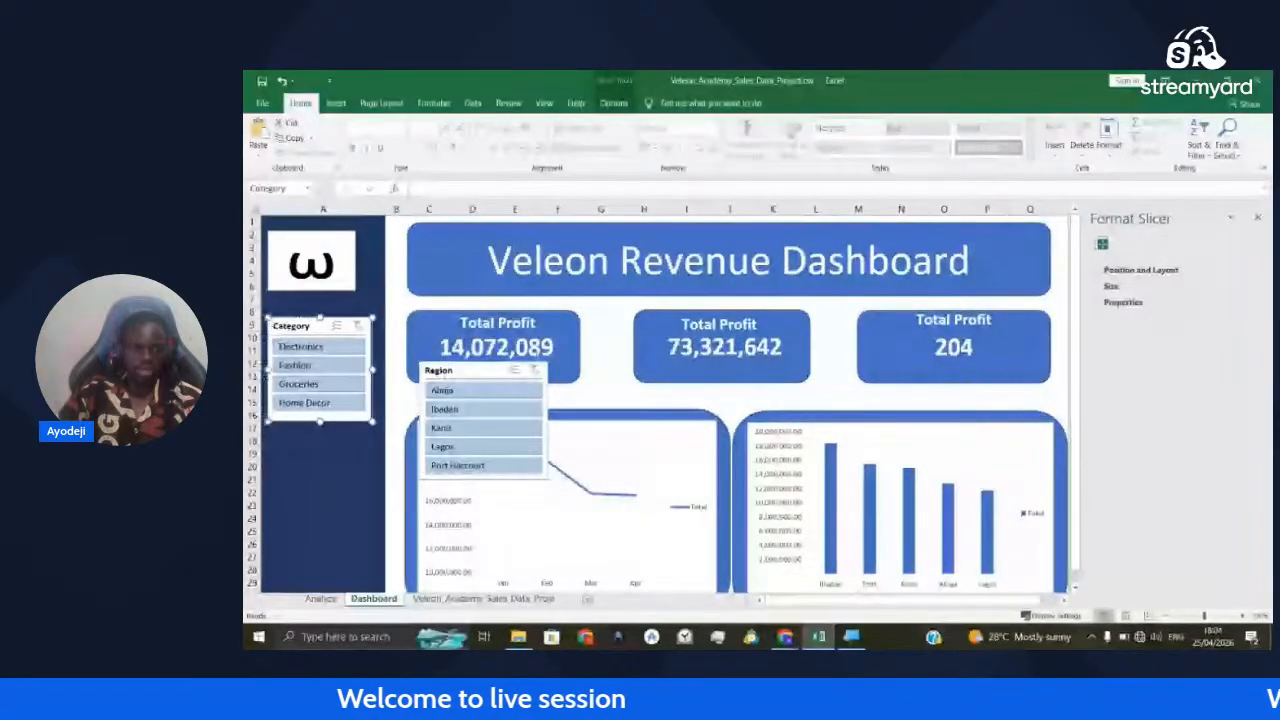
Place the Region slicer in the sidebar below the Category slicer and narrow it to fit inside column A
left_click_drag(496, 370, 318, 447)
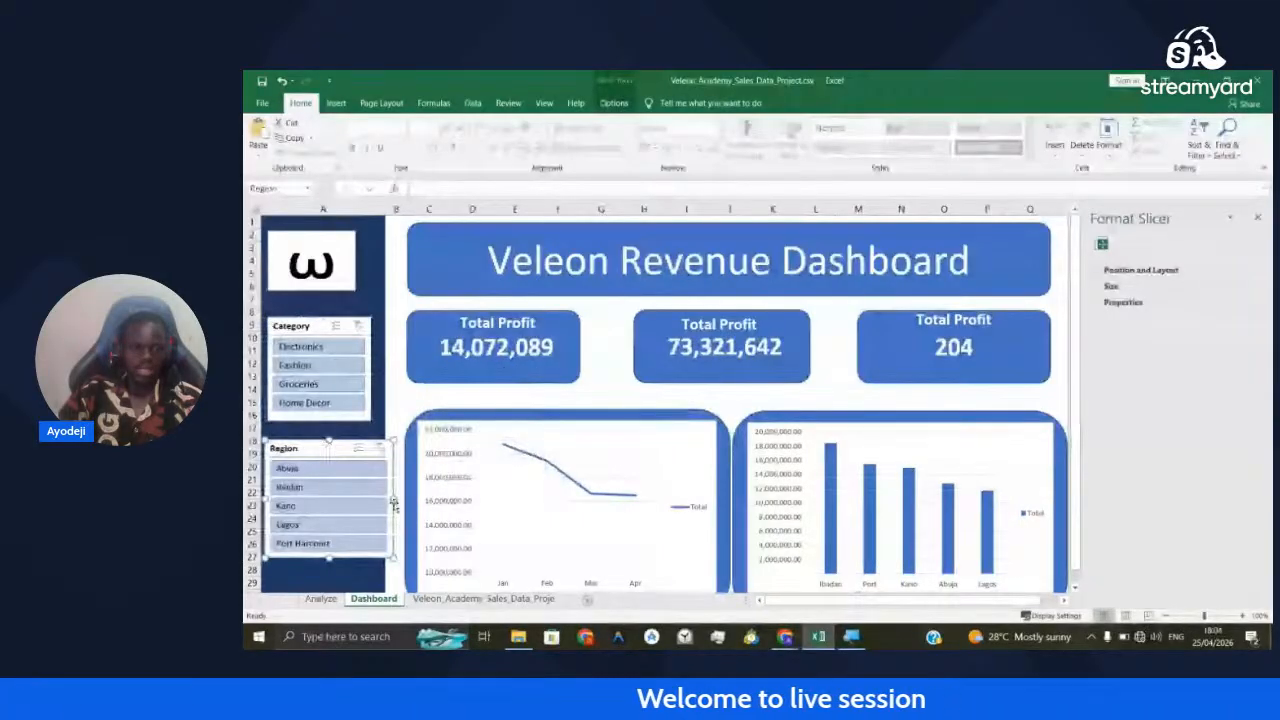
left_click_drag(393, 505, 400, 490)
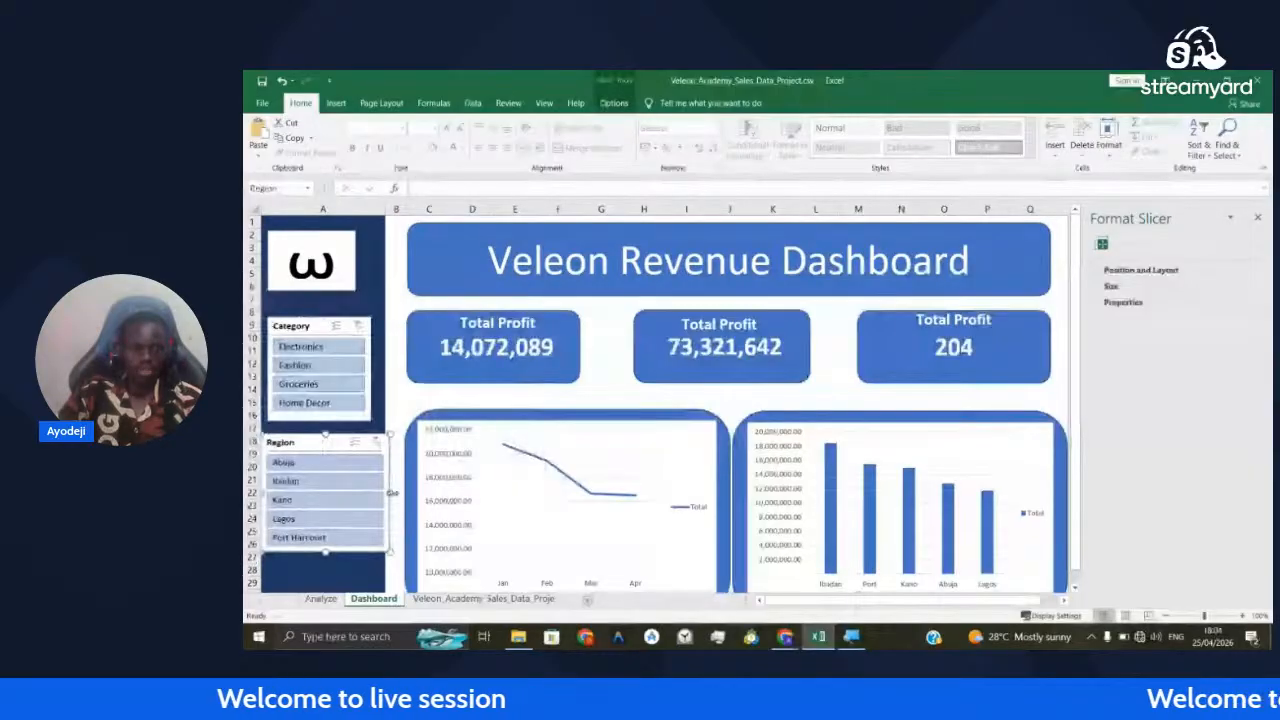
left_click_drag(393, 493, 380, 493)
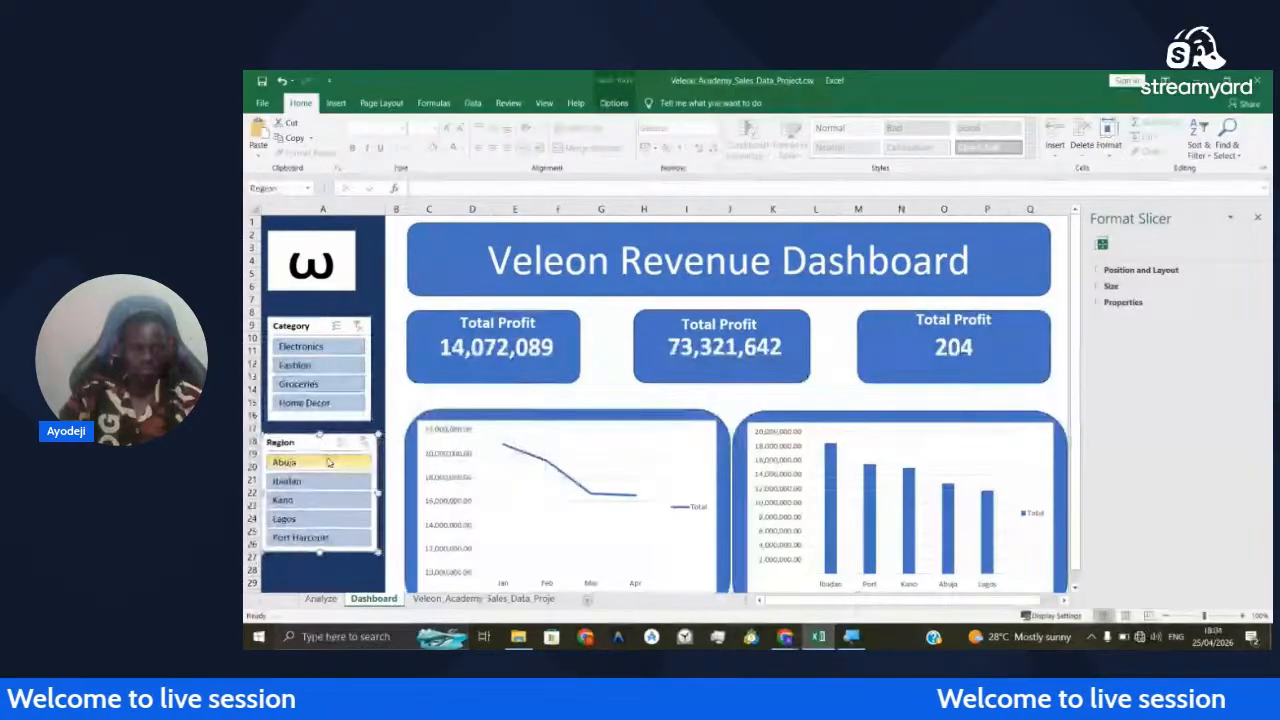
left_click_drag(296, 443, 301, 446)
left_click(396, 398)
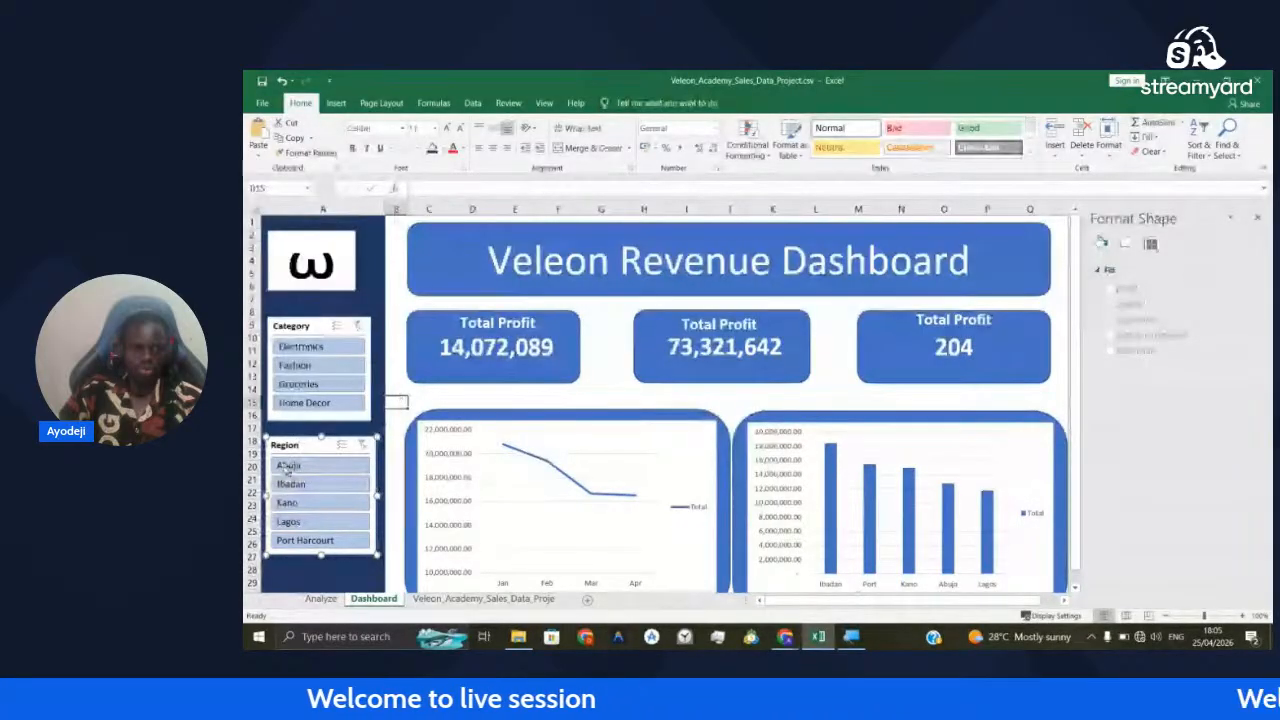
left_click(601, 401)
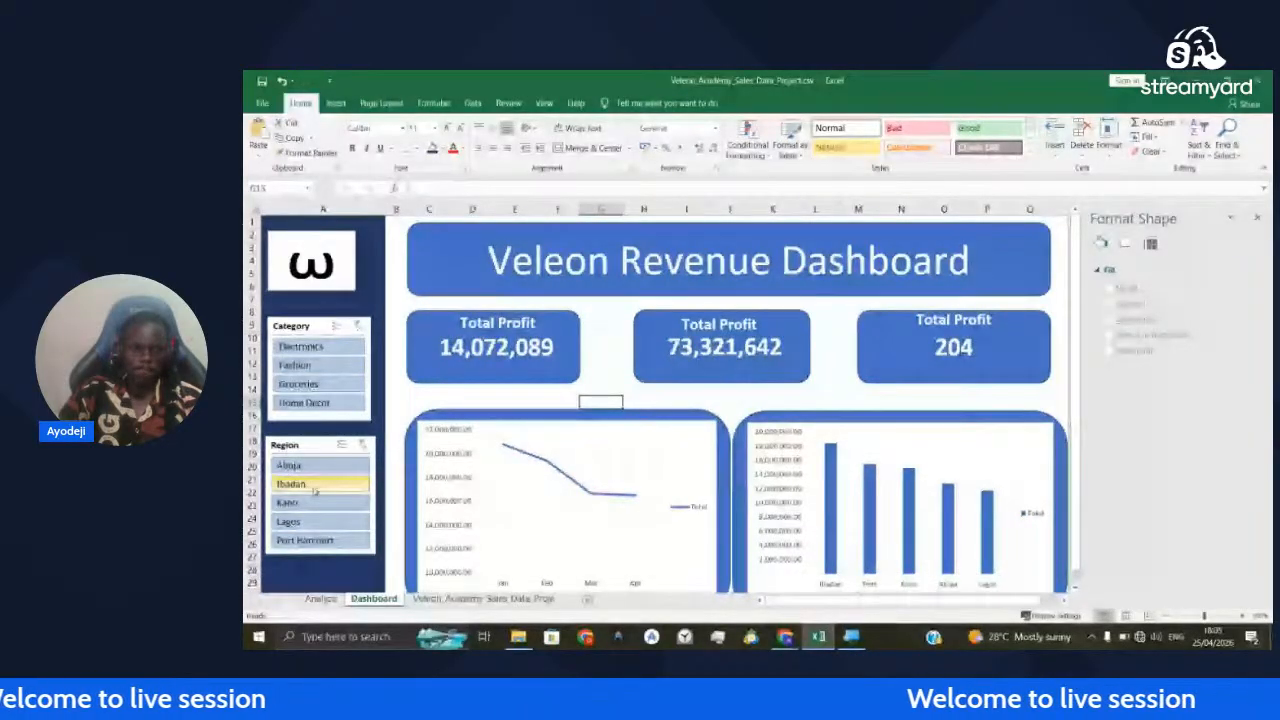
Reduce the corner rounding of the two blue panels behind the line and column charts
scroll(490, 320, "down", 1)
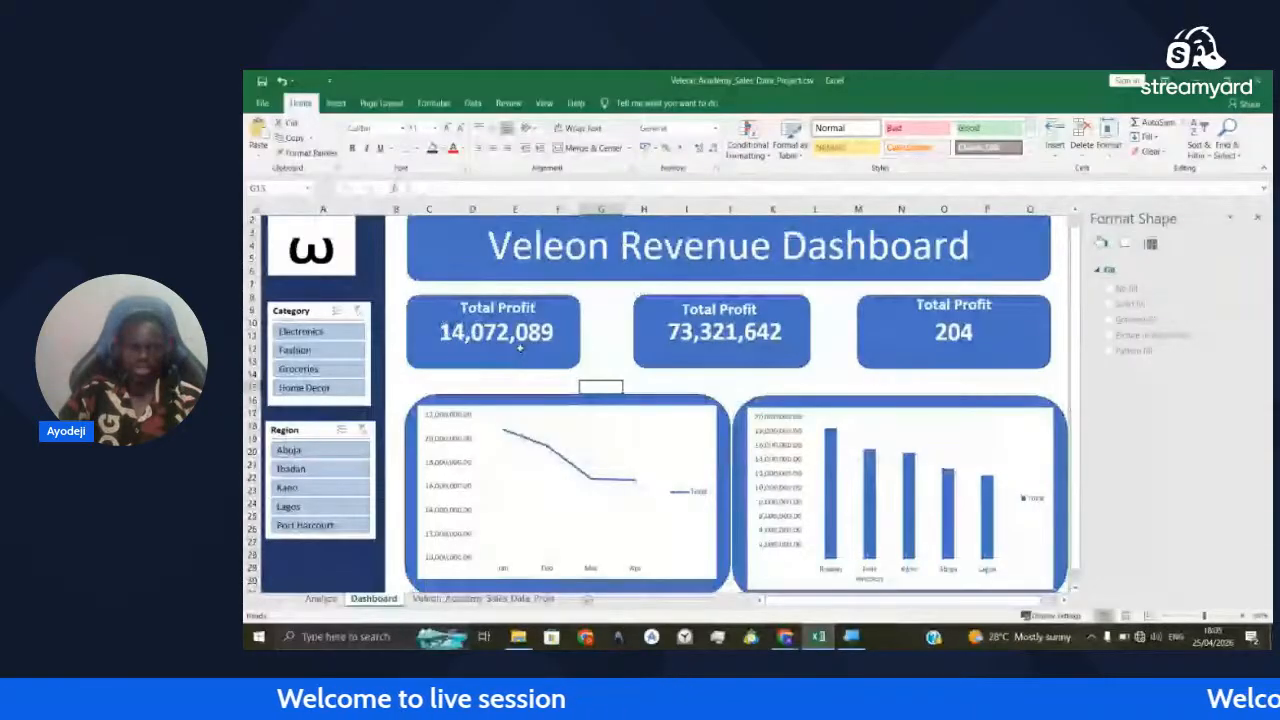
scroll(432, 410, "up", 1)
left_click(432, 410)
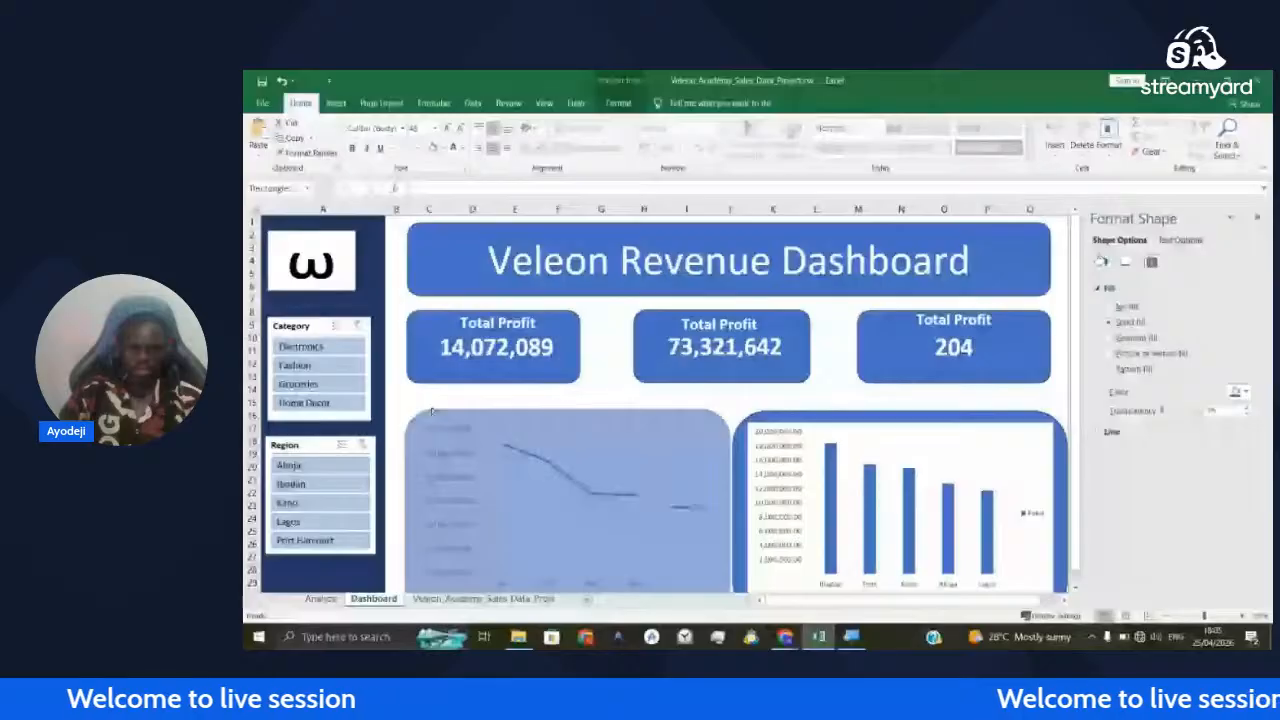
left_click_drag(432, 410, 415, 411)
left_click(787, 418)
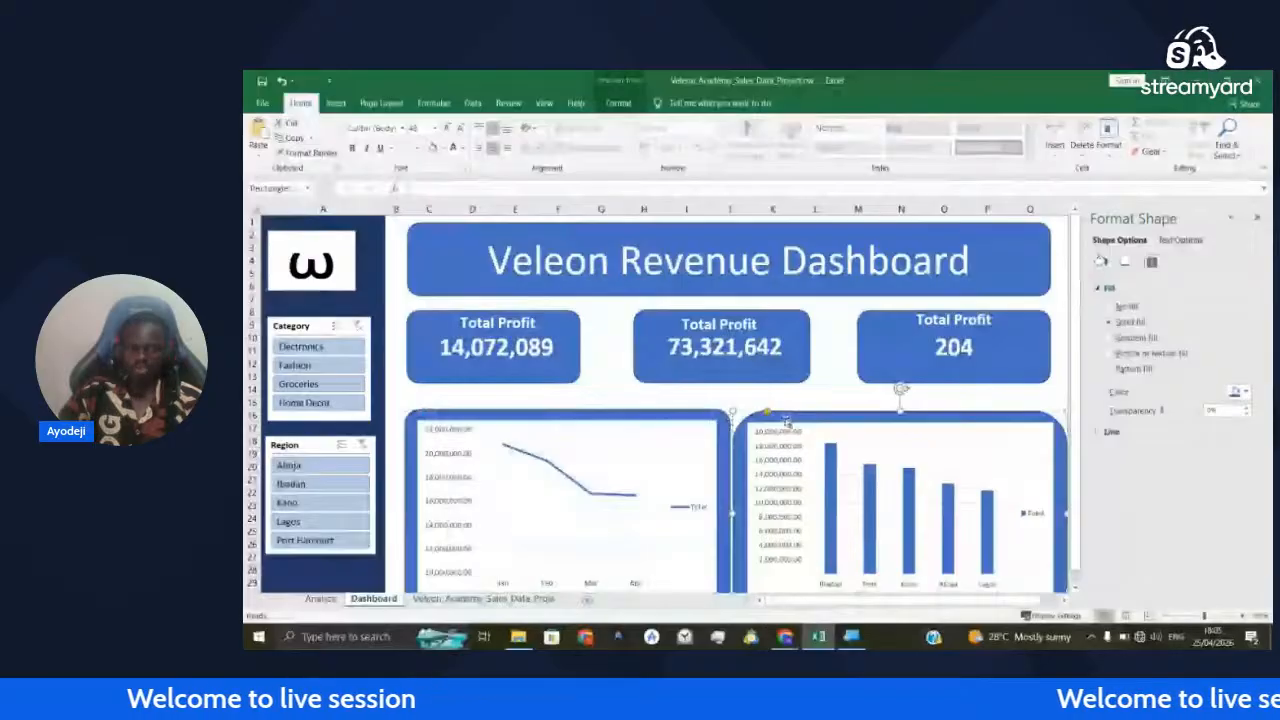
Filter the dashboard to Electronics and set the line chart's vertical axis minimum to 0
left_click(300, 346)
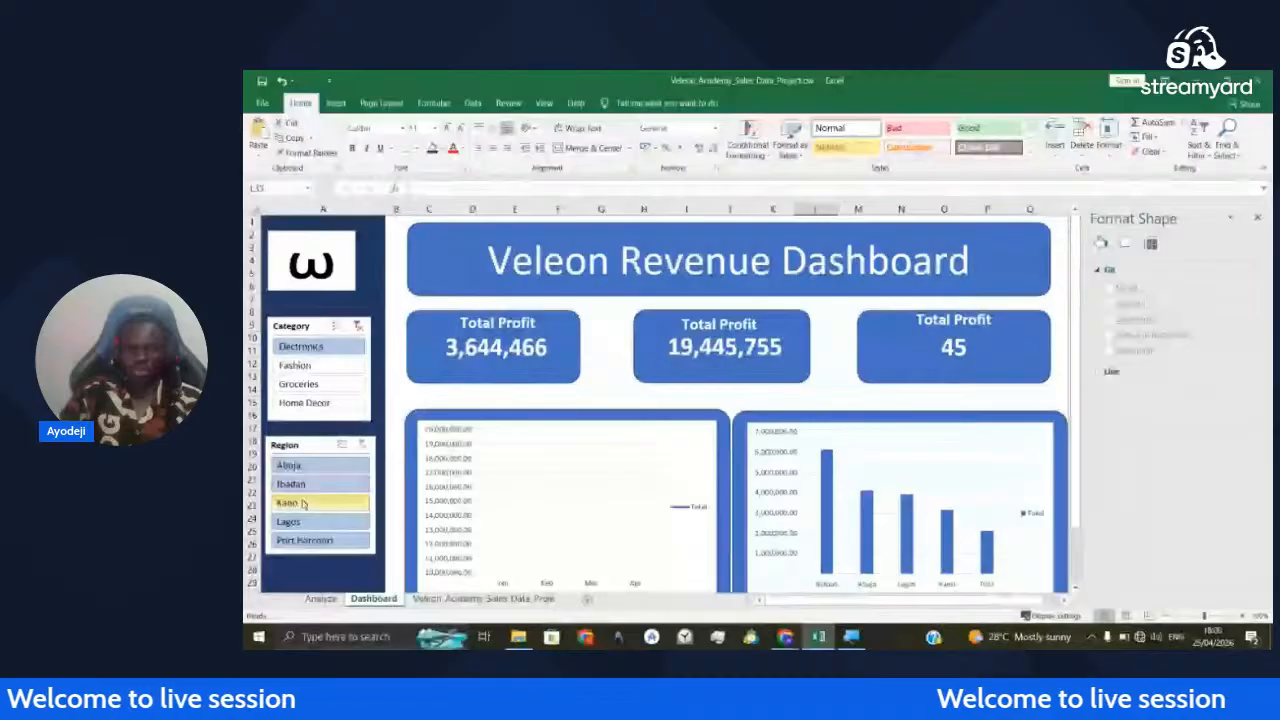
scroll(303, 503, "down", 2)
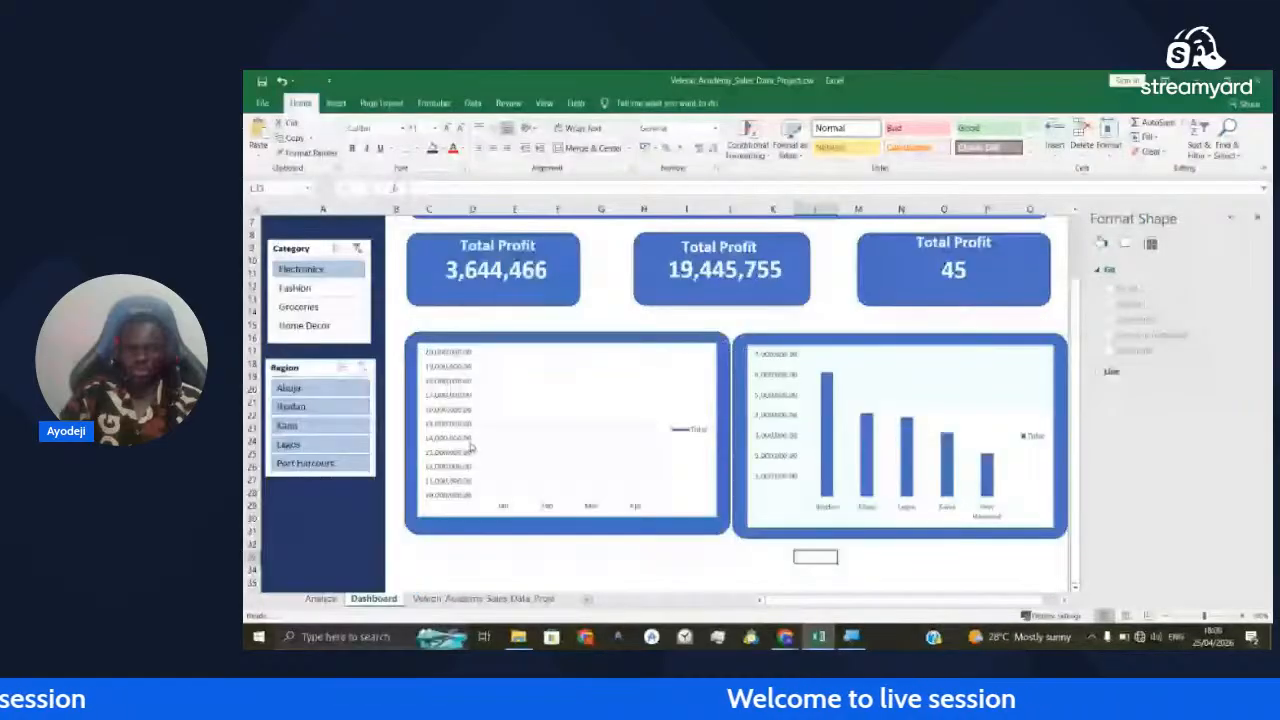
left_click(456, 398)
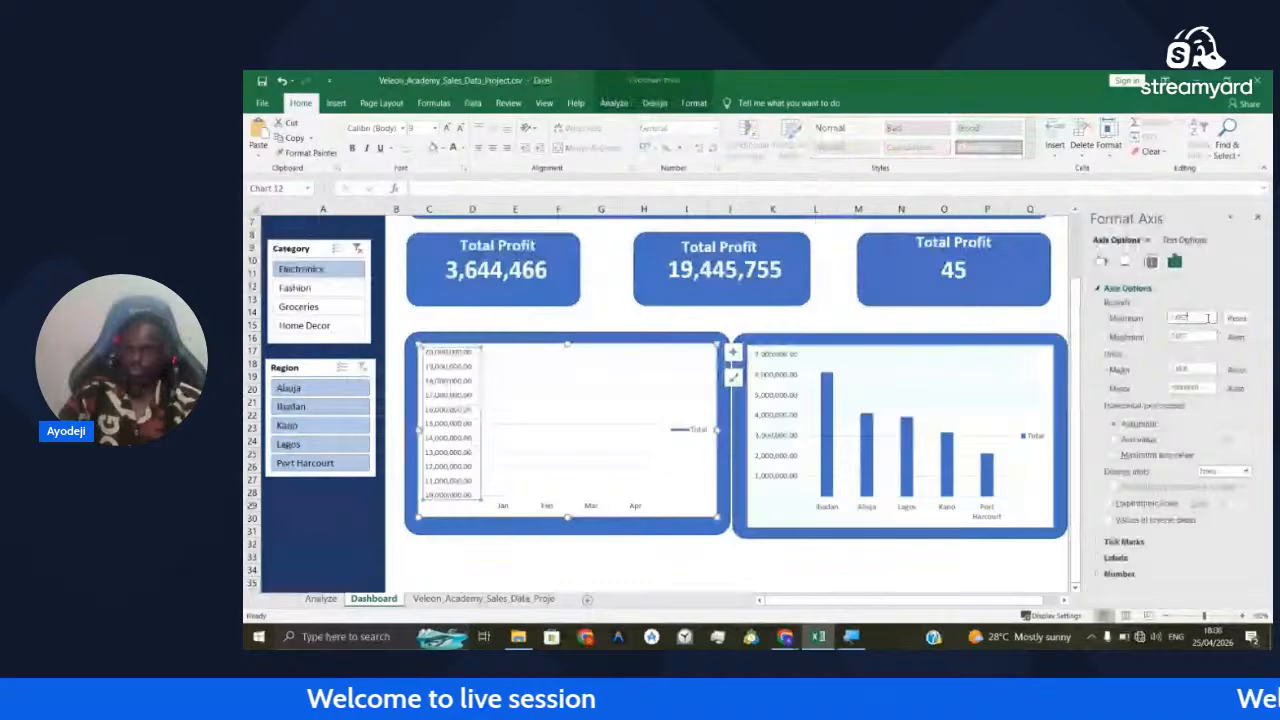
left_click_drag(1208, 318, 1041, 310)
type("0")
key("Return")
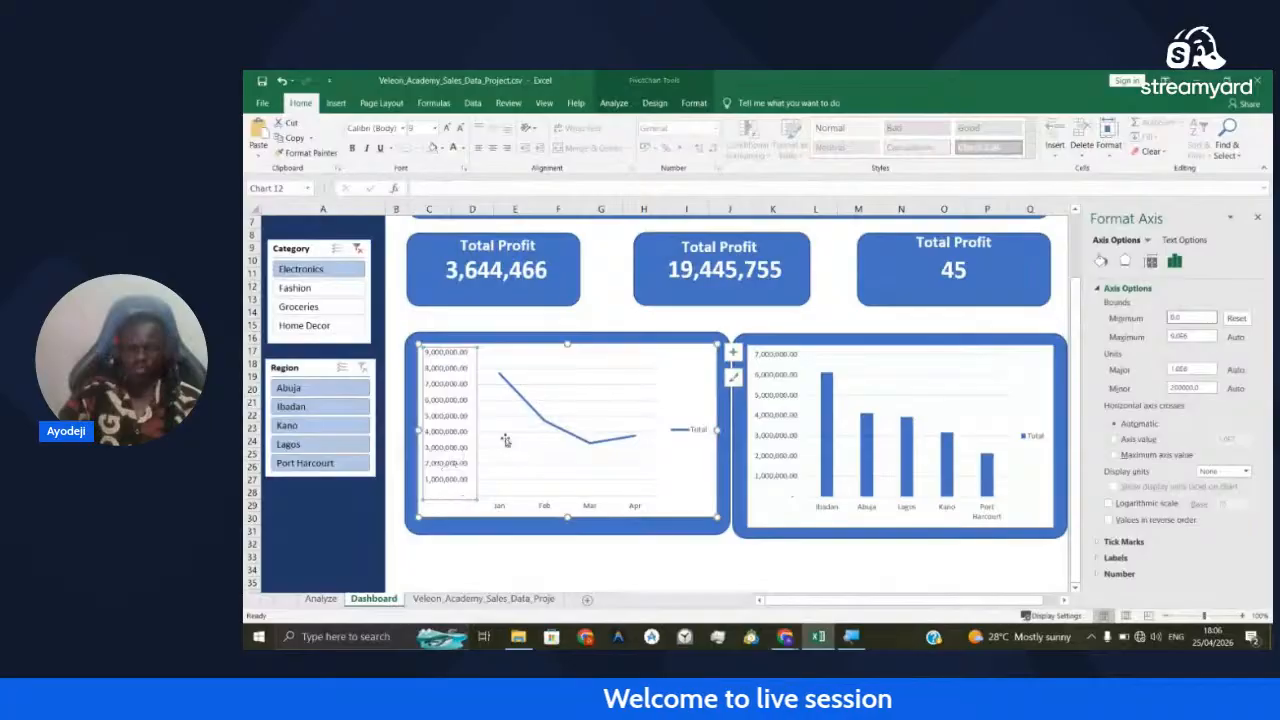
left_click(530, 550)
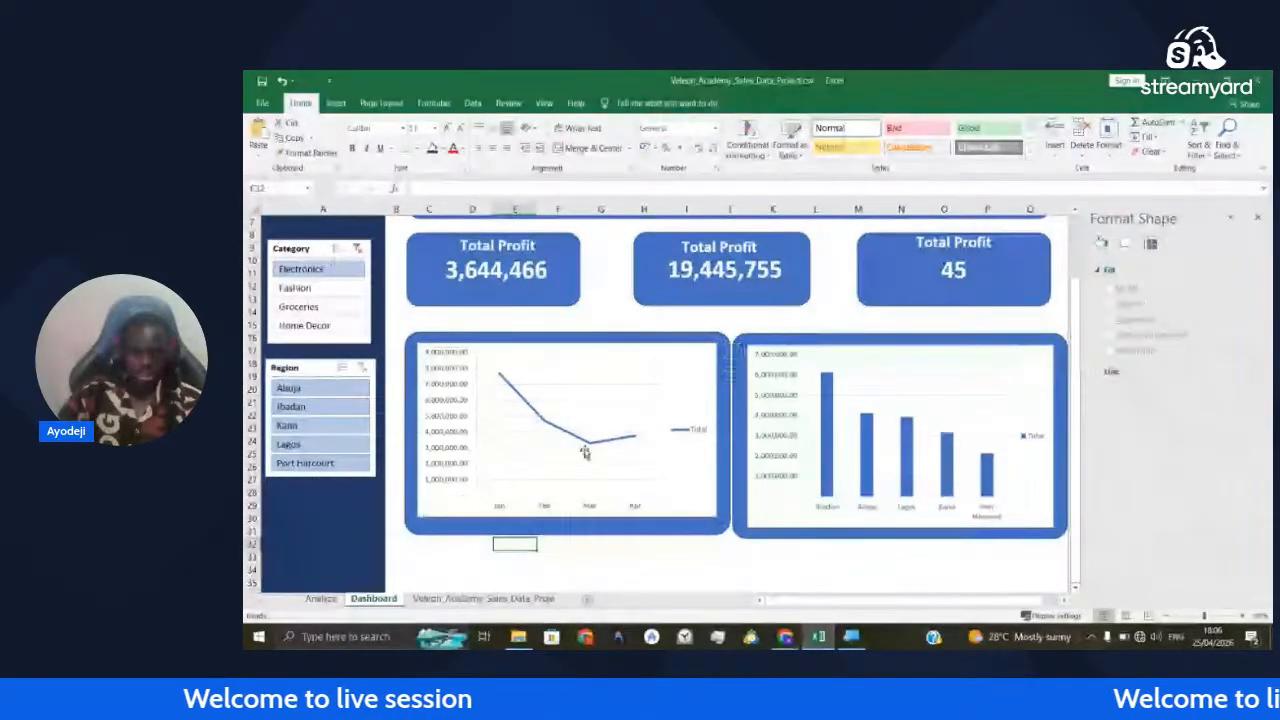
Switch the Category slicer between Fashion, Home Decor and Electronics, ending on Fashion, to compare the cards and charts
mouse_move(589, 449)
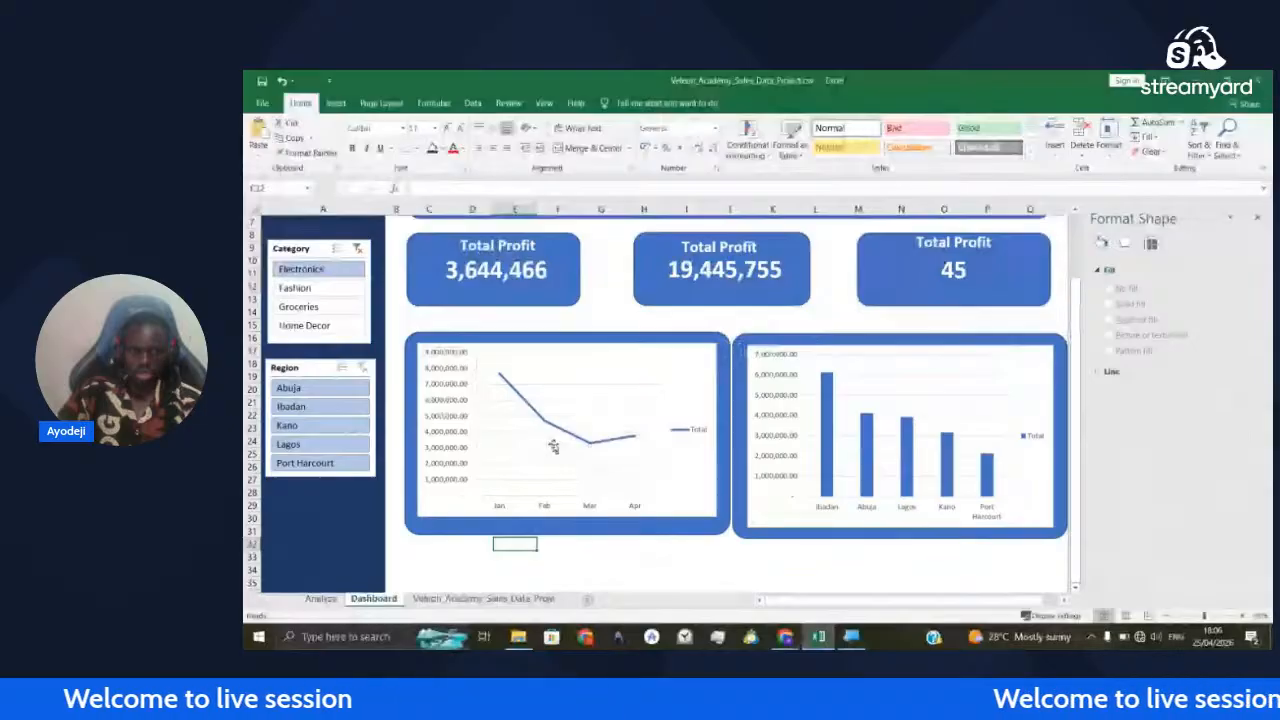
left_click(312, 291)
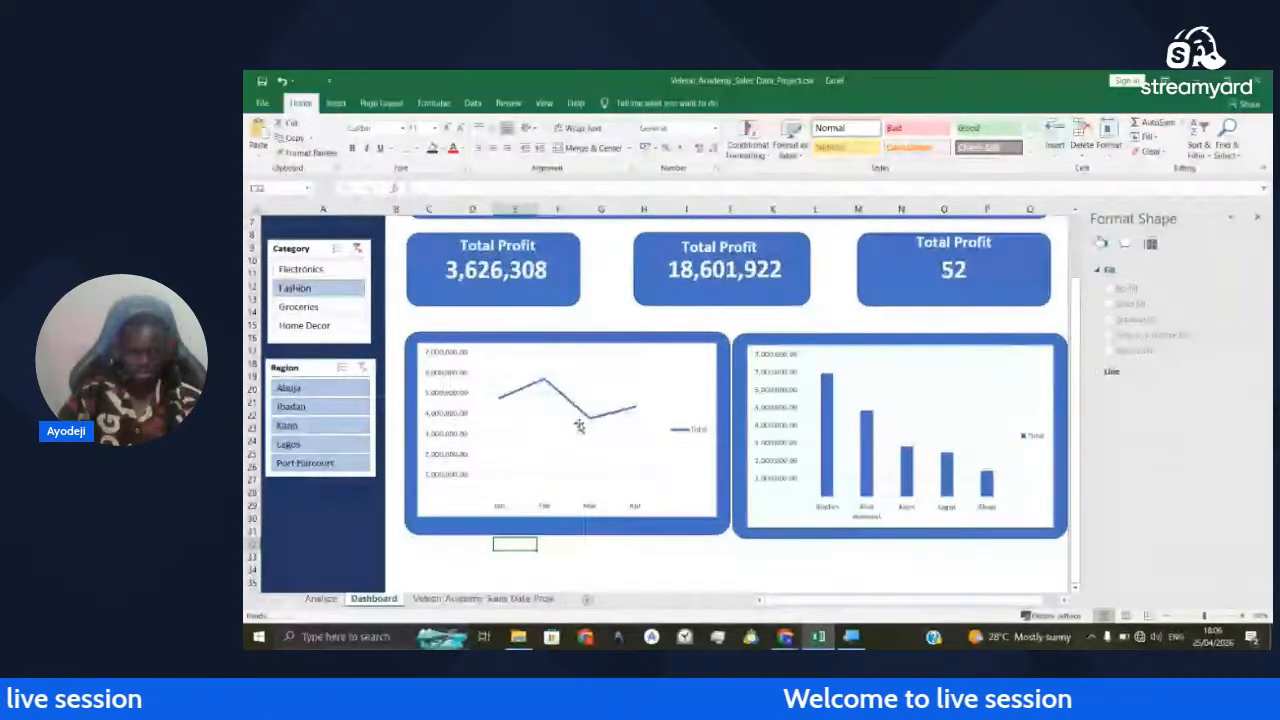
left_click(310, 328)
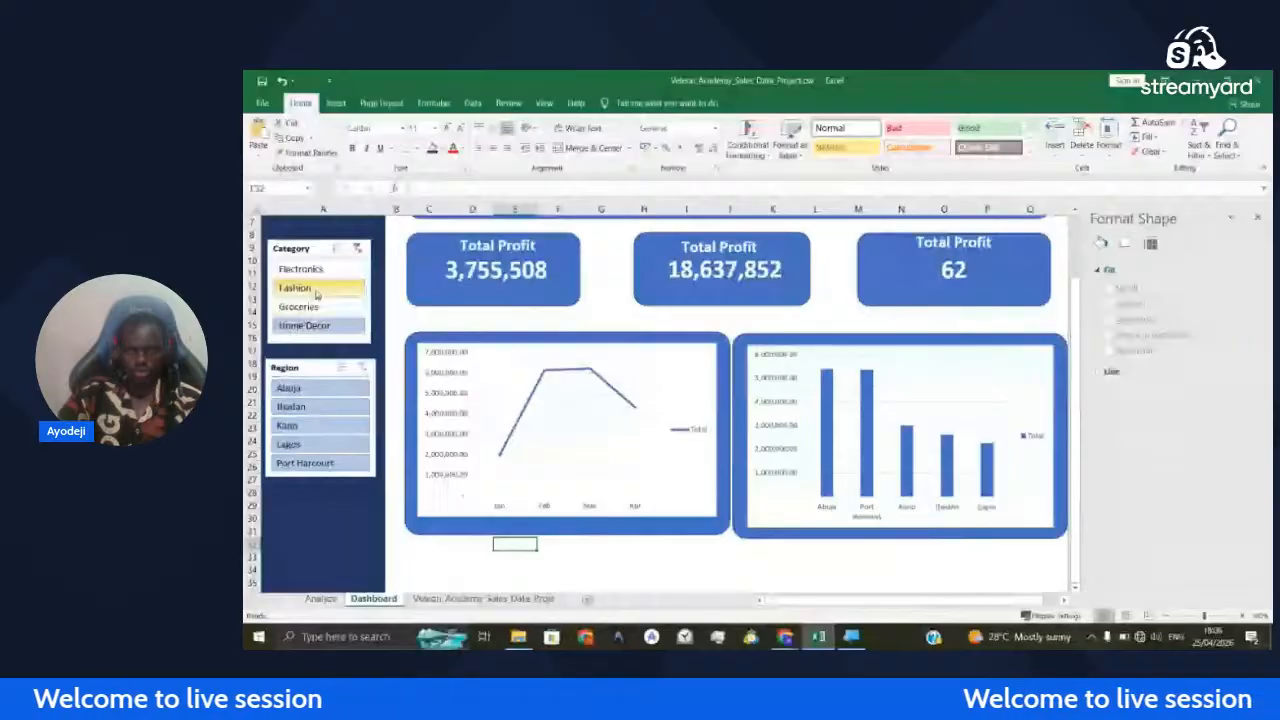
left_click(317, 291)
left_click(322, 325)
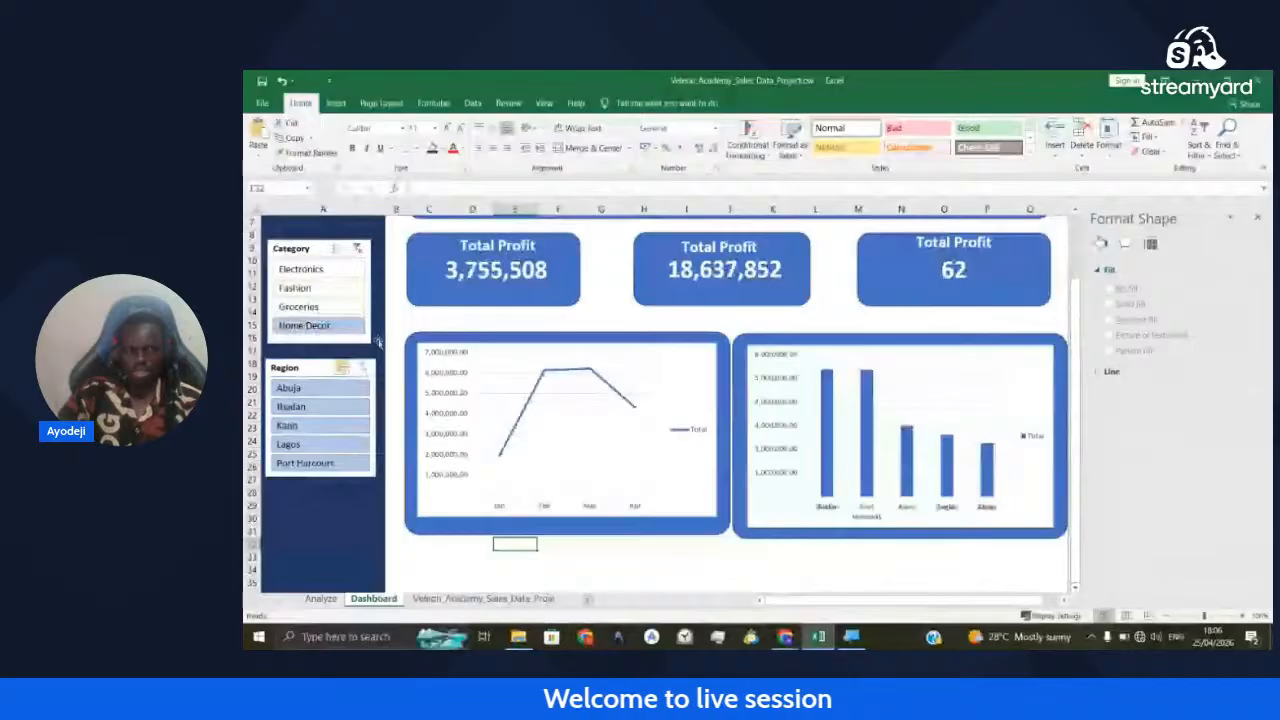
left_click(303, 269)
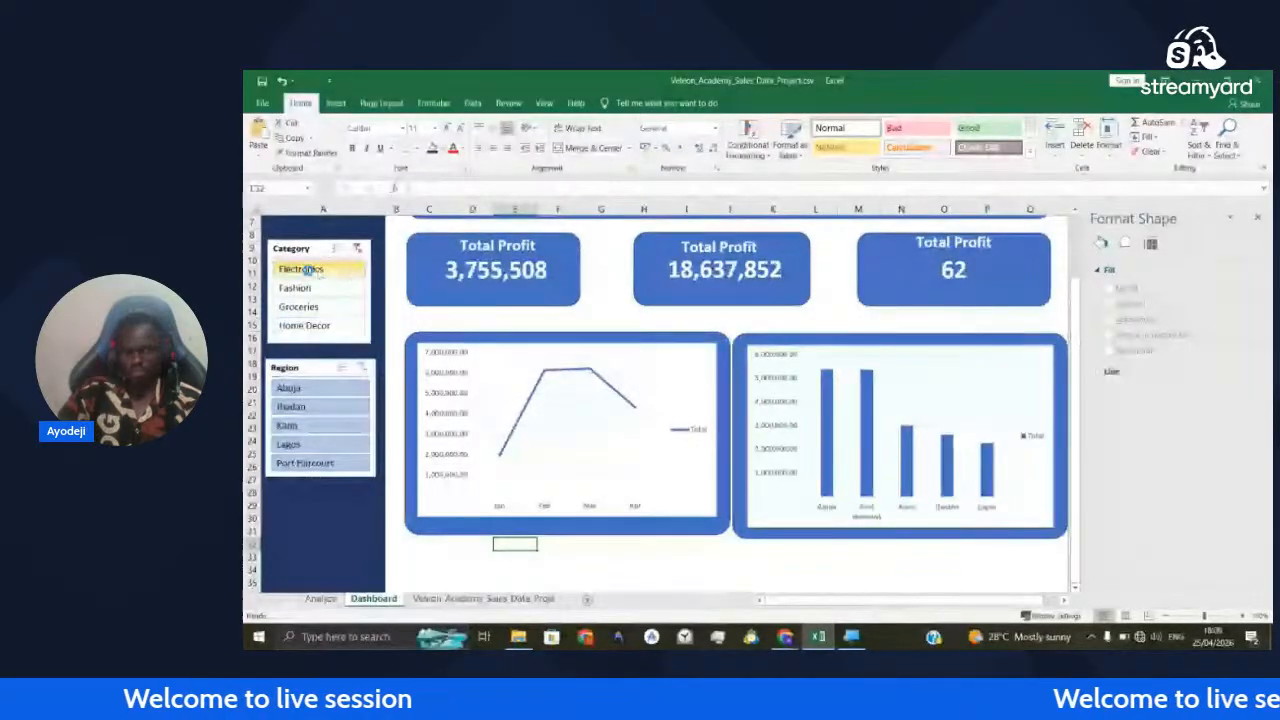
left_click(316, 289)
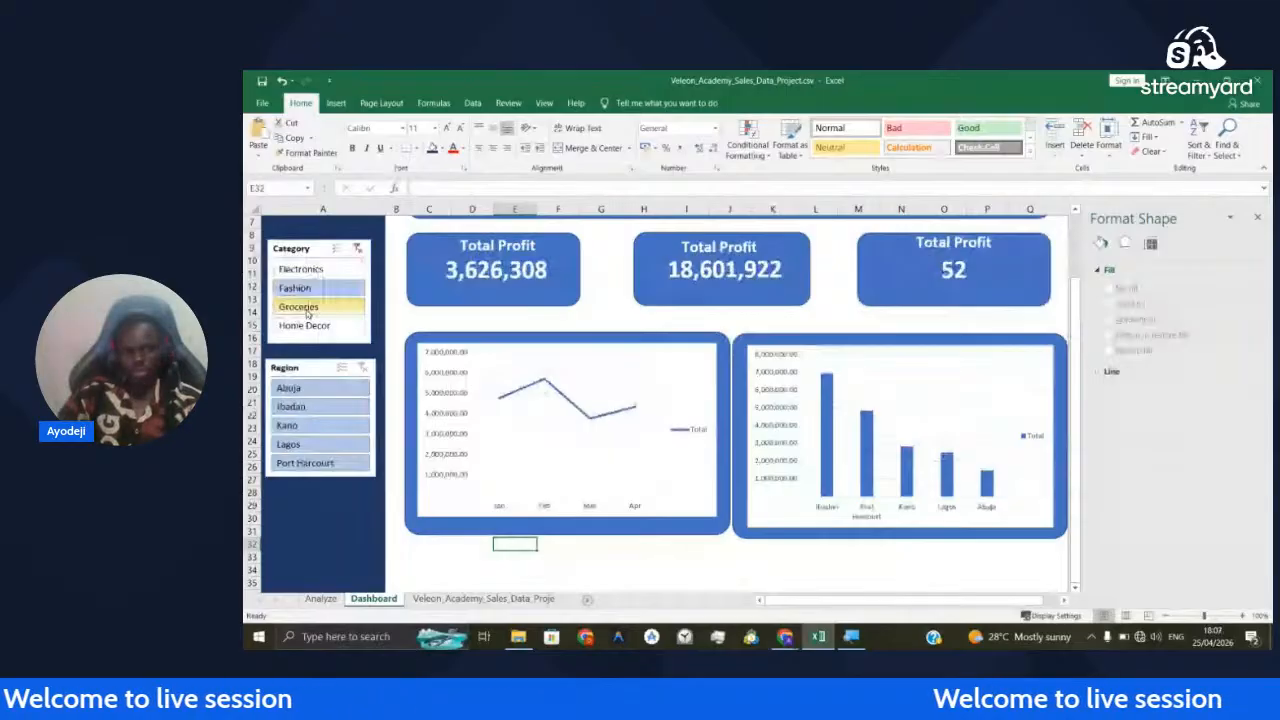
Compare the January point of the line chart for Groceries, Fashion and Electronics using the Category slicer
left_click(306, 313)
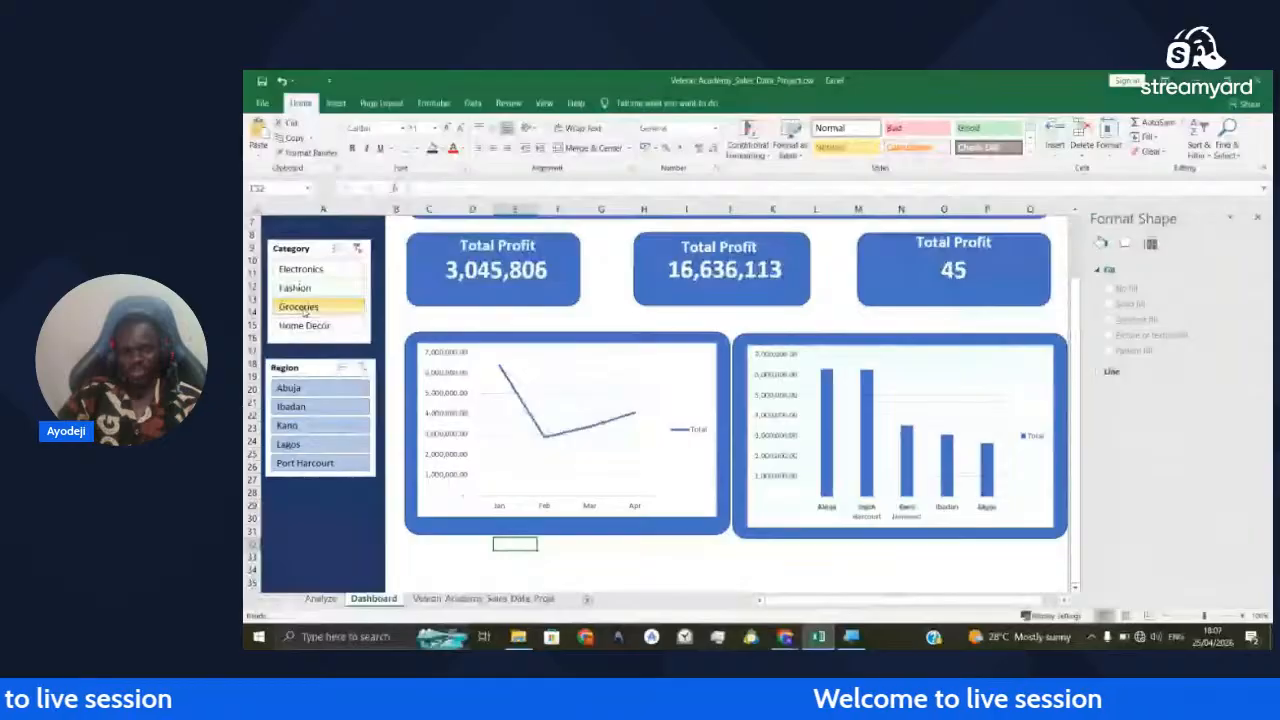
left_click(300, 307)
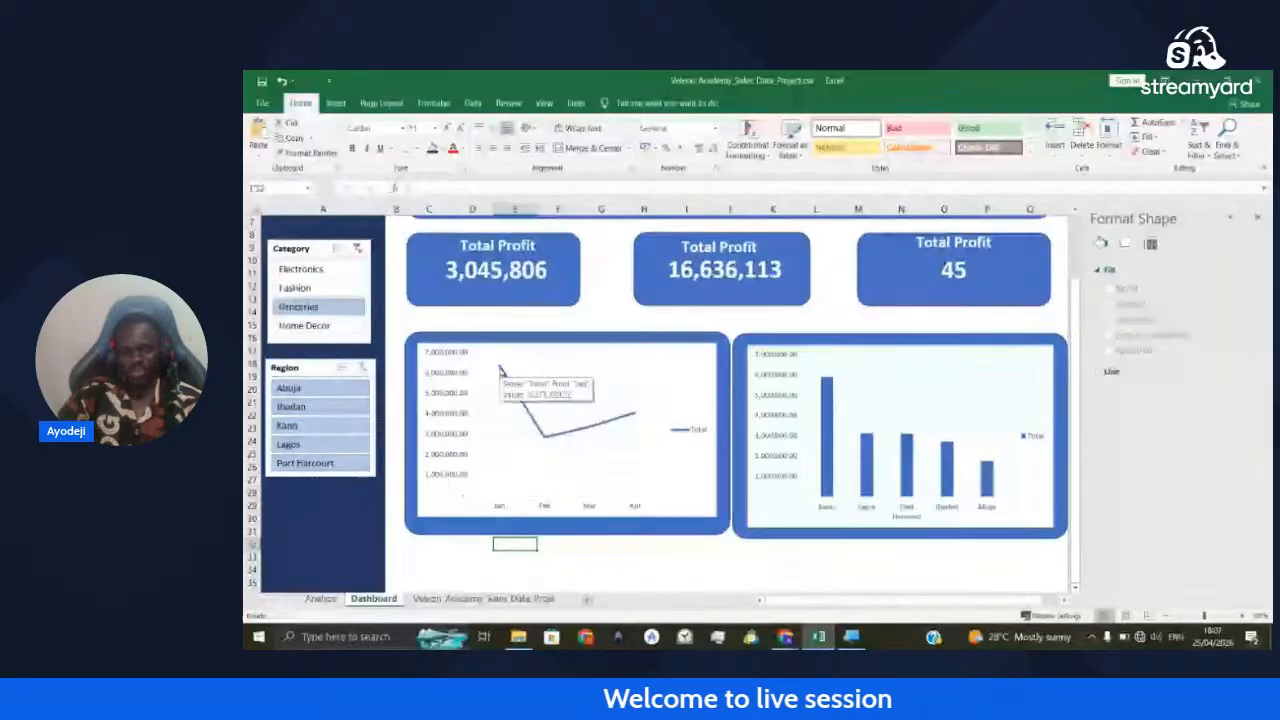
left_click(316, 289)
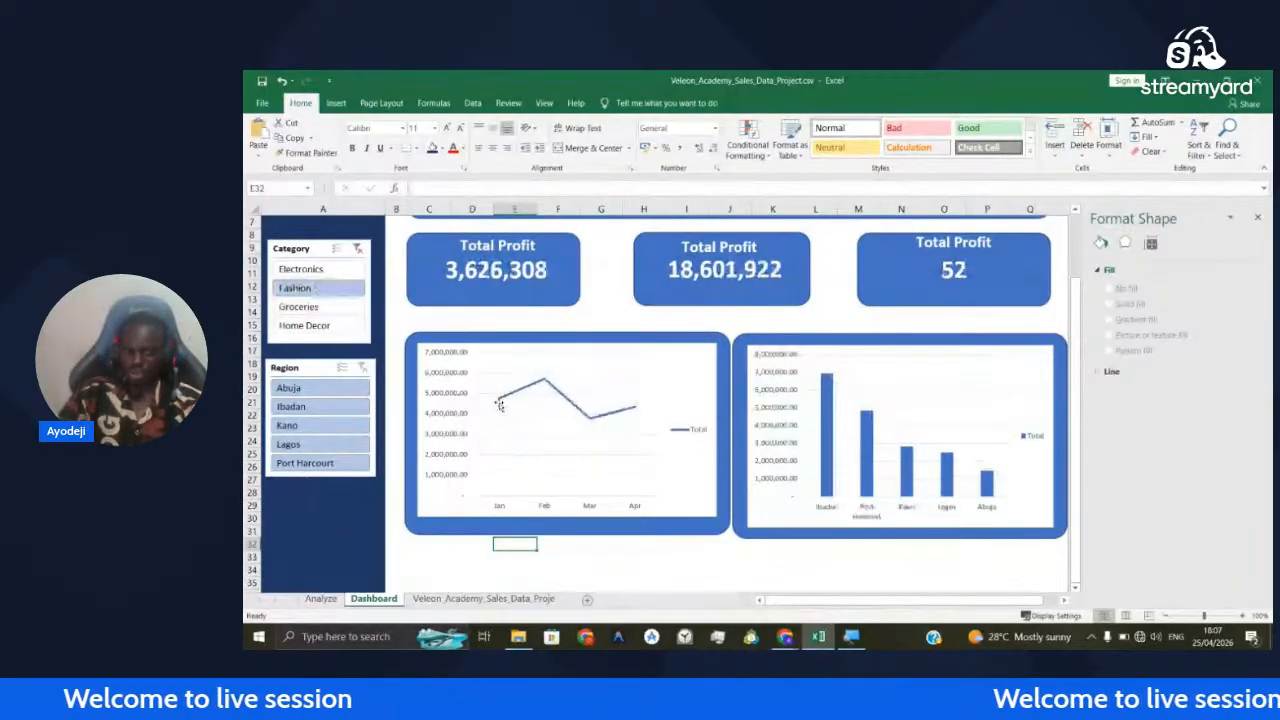
left_click(302, 308)
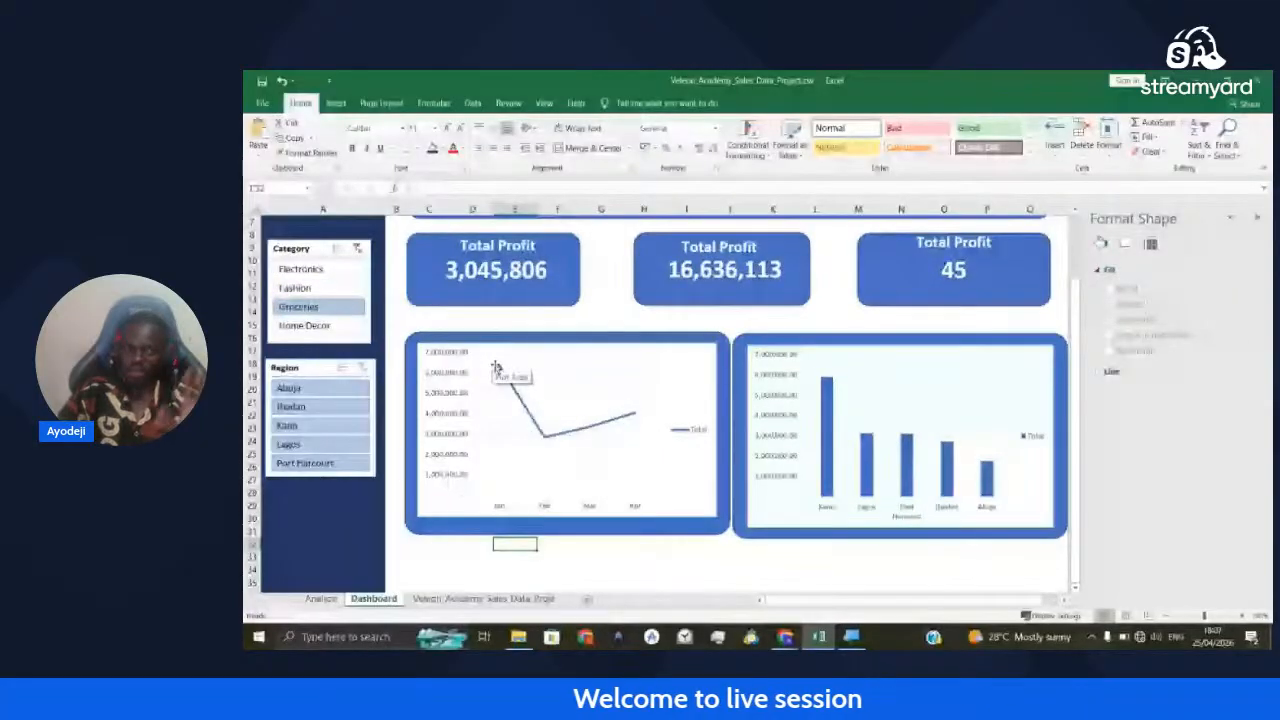
left_click(317, 270)
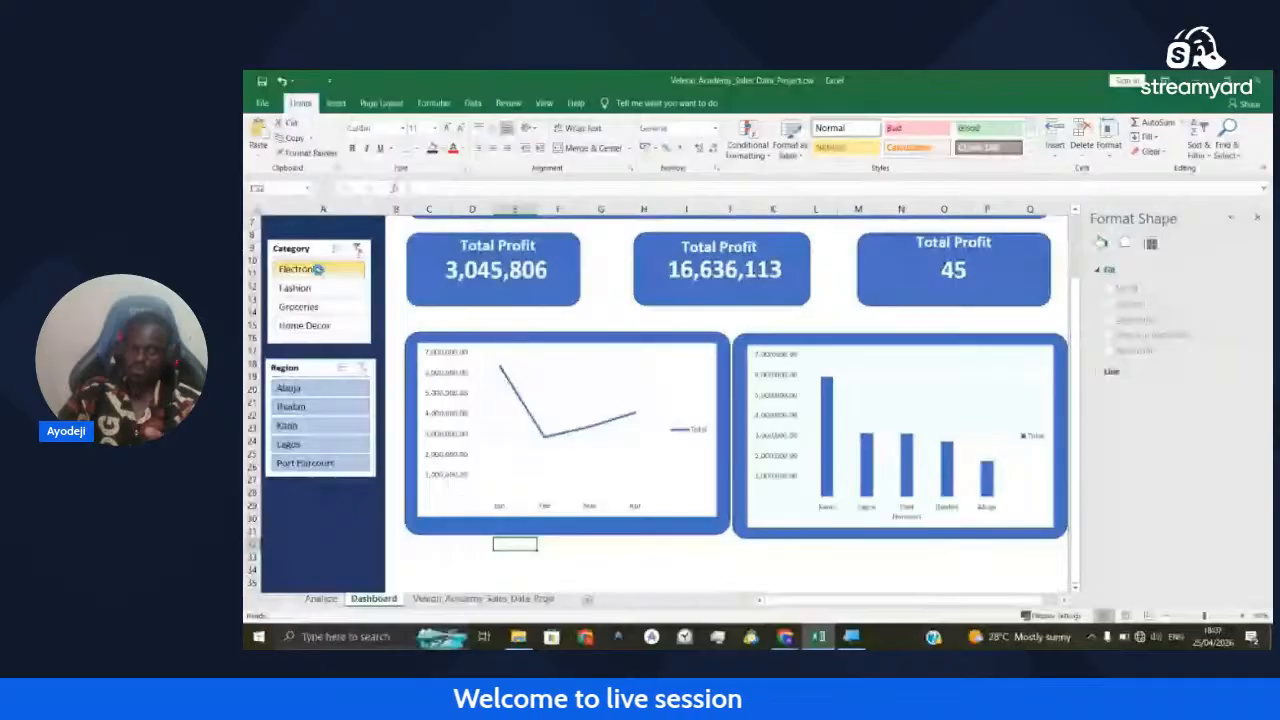
left_click(316, 269)
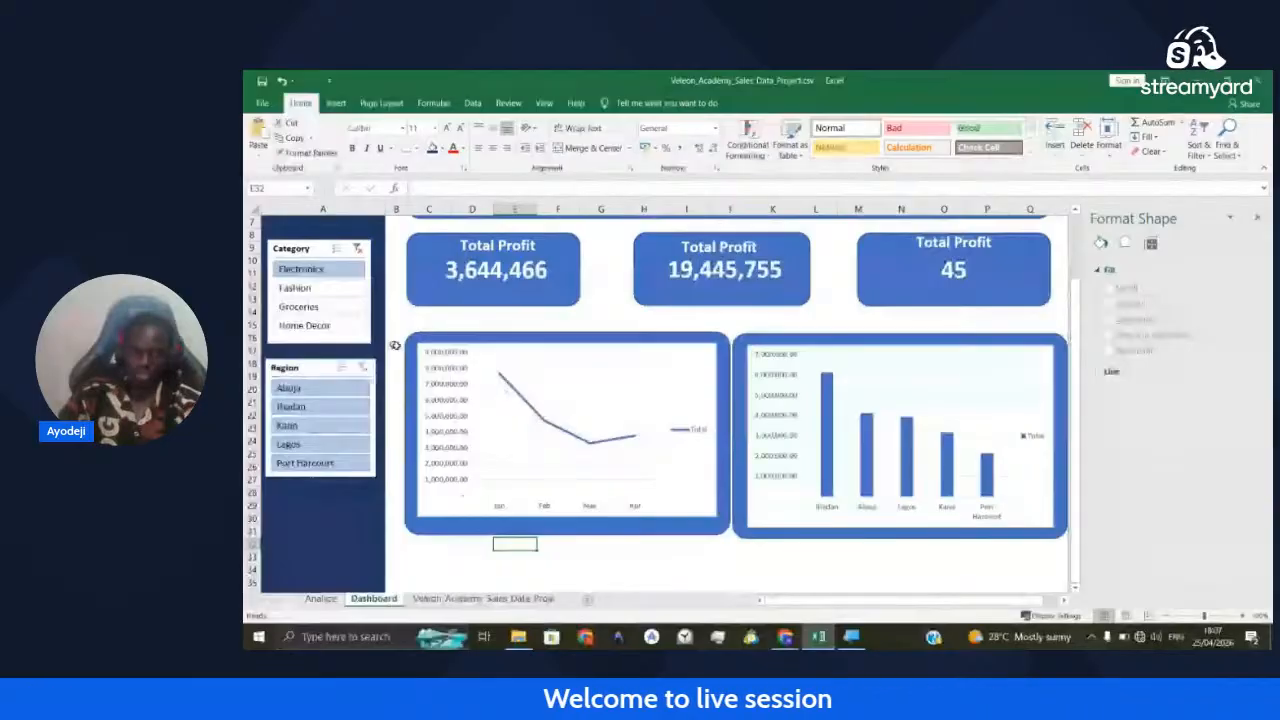
mouse_move(500, 378)
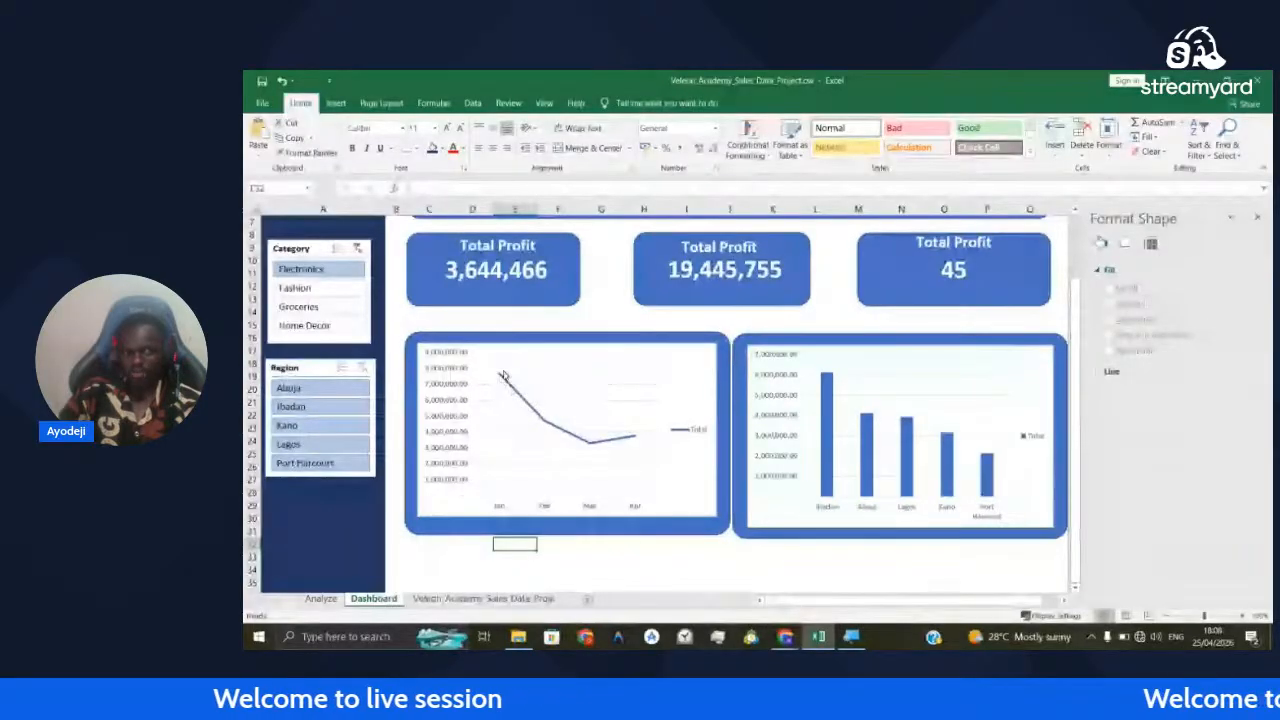
Compare the monthly trend for Groceries, Fashion and Home Decor, examining the February point and ending on Home Decor
left_click(330, 308)
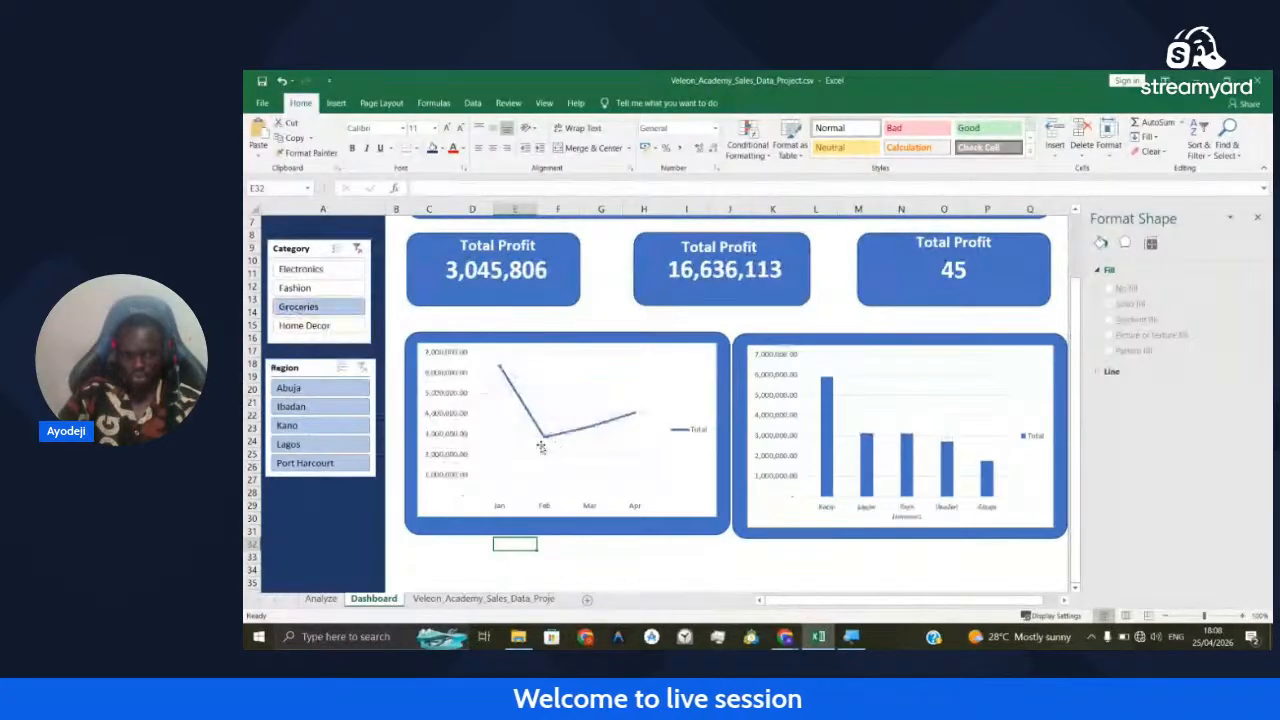
mouse_move(546, 444)
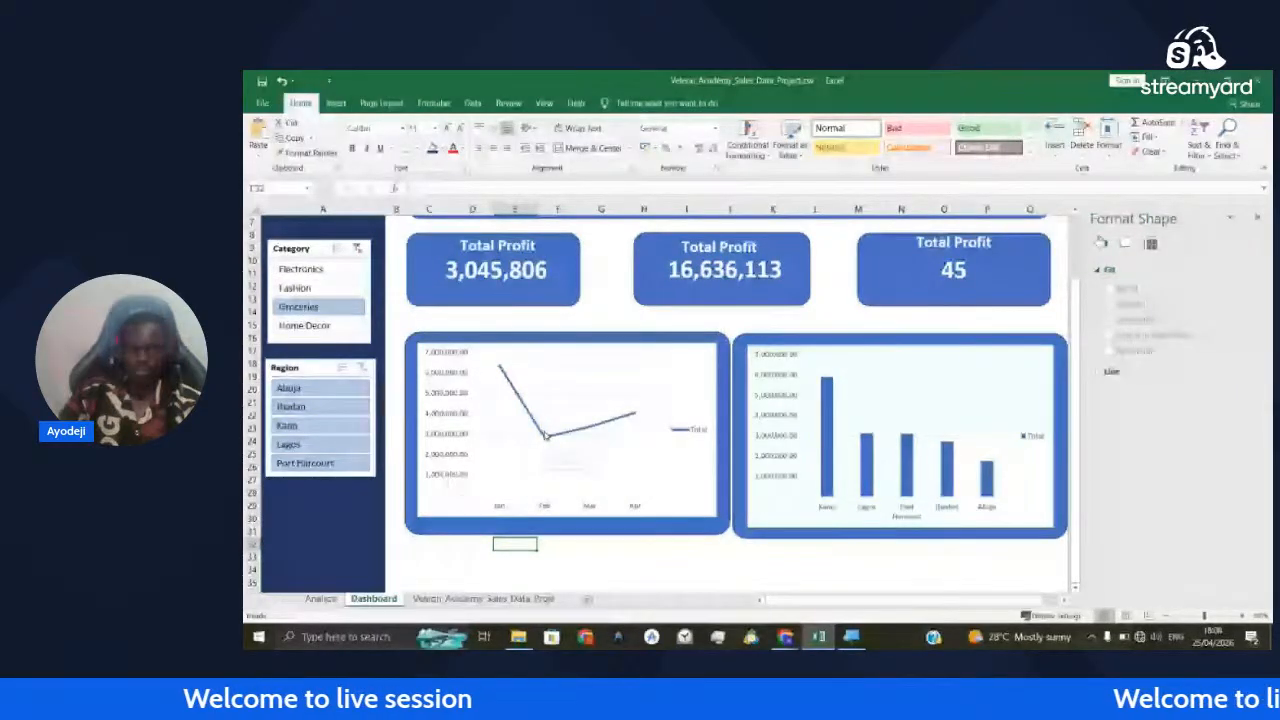
left_click(305, 292)
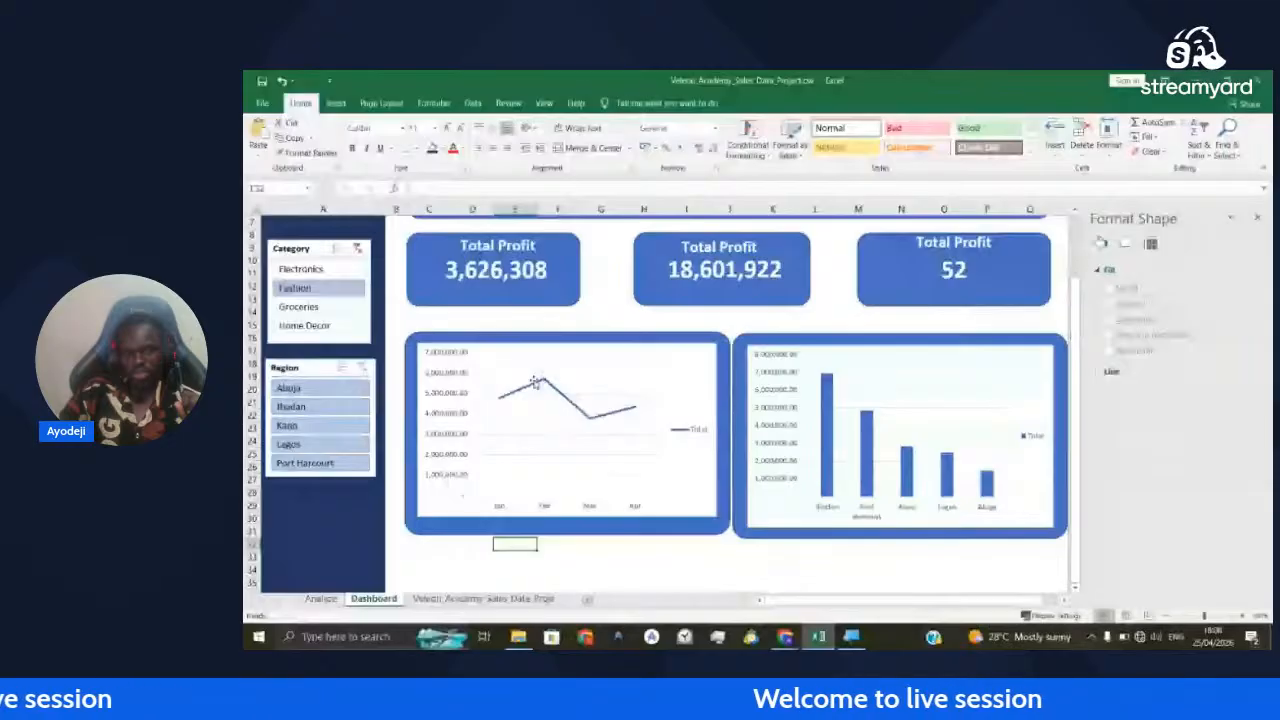
left_click(303, 310)
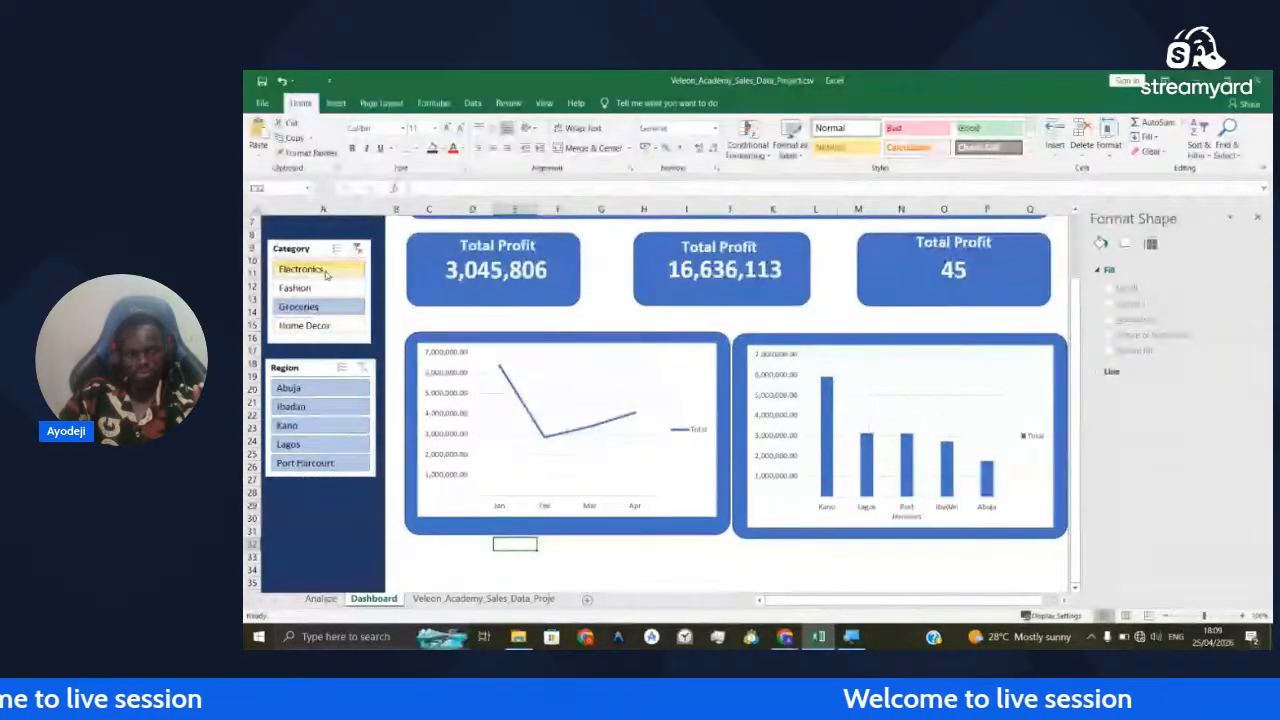
left_click(322, 327)
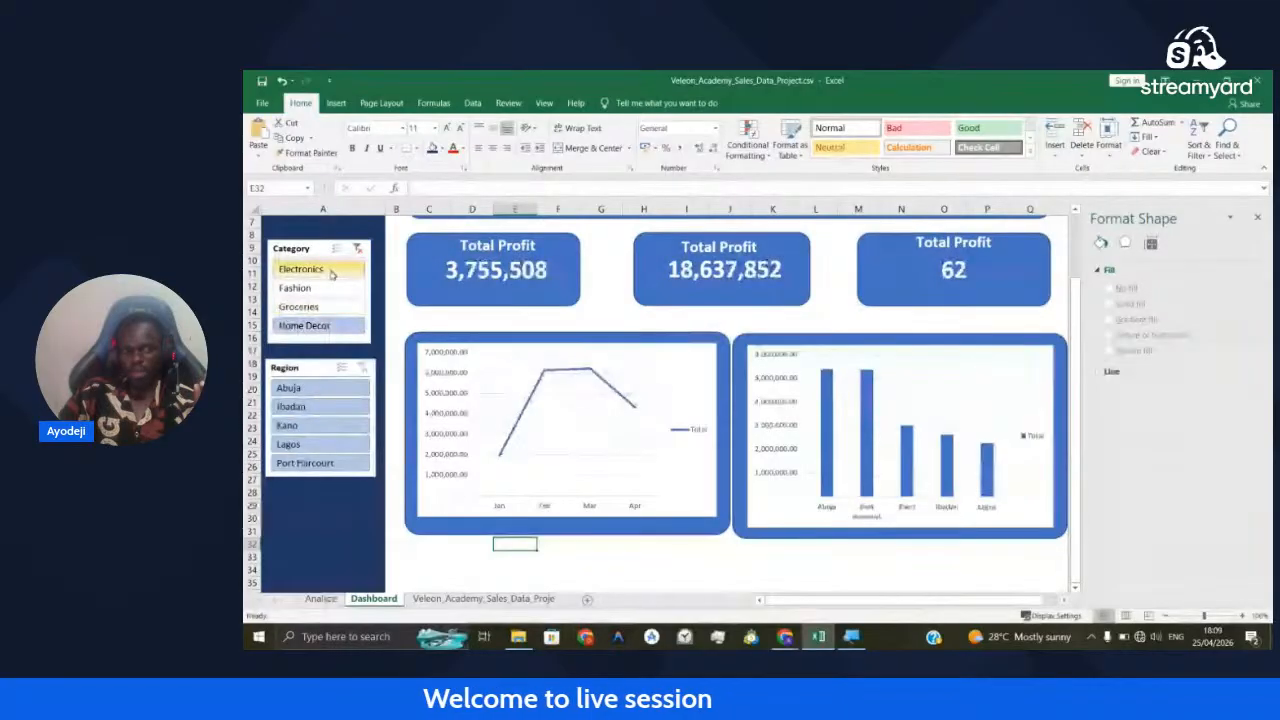
left_click(300, 288)
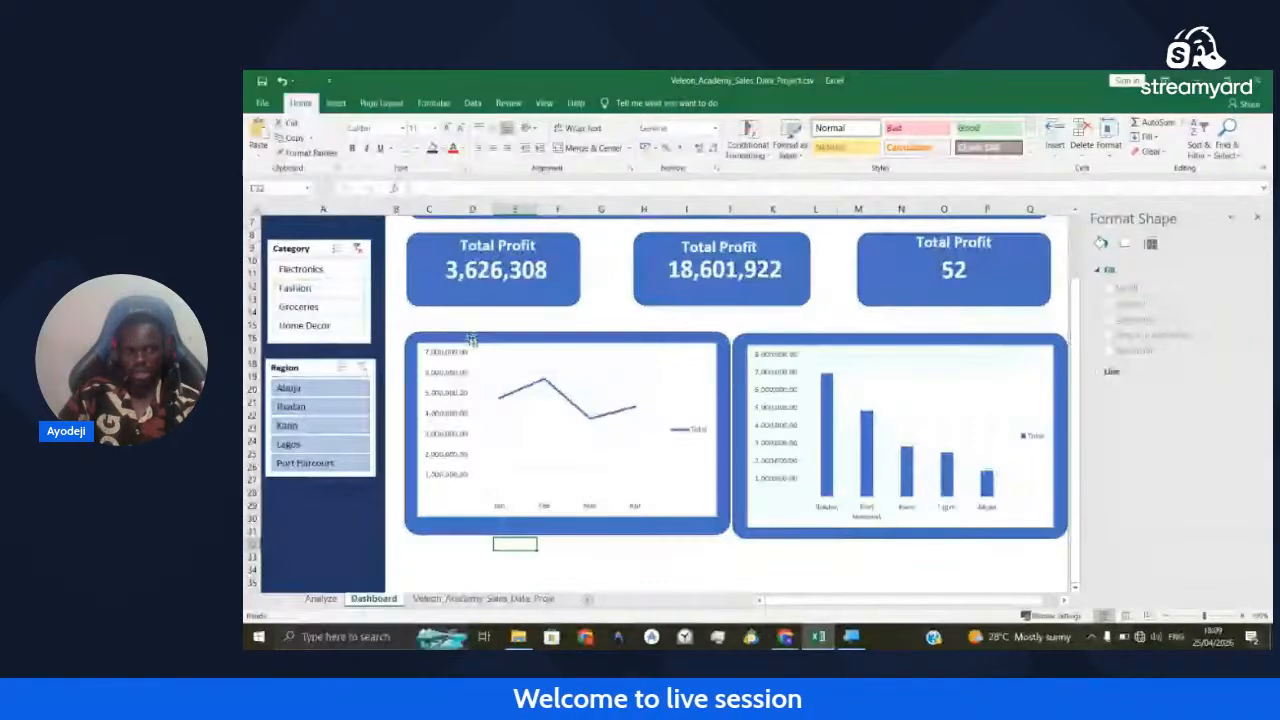
left_click(329, 327)
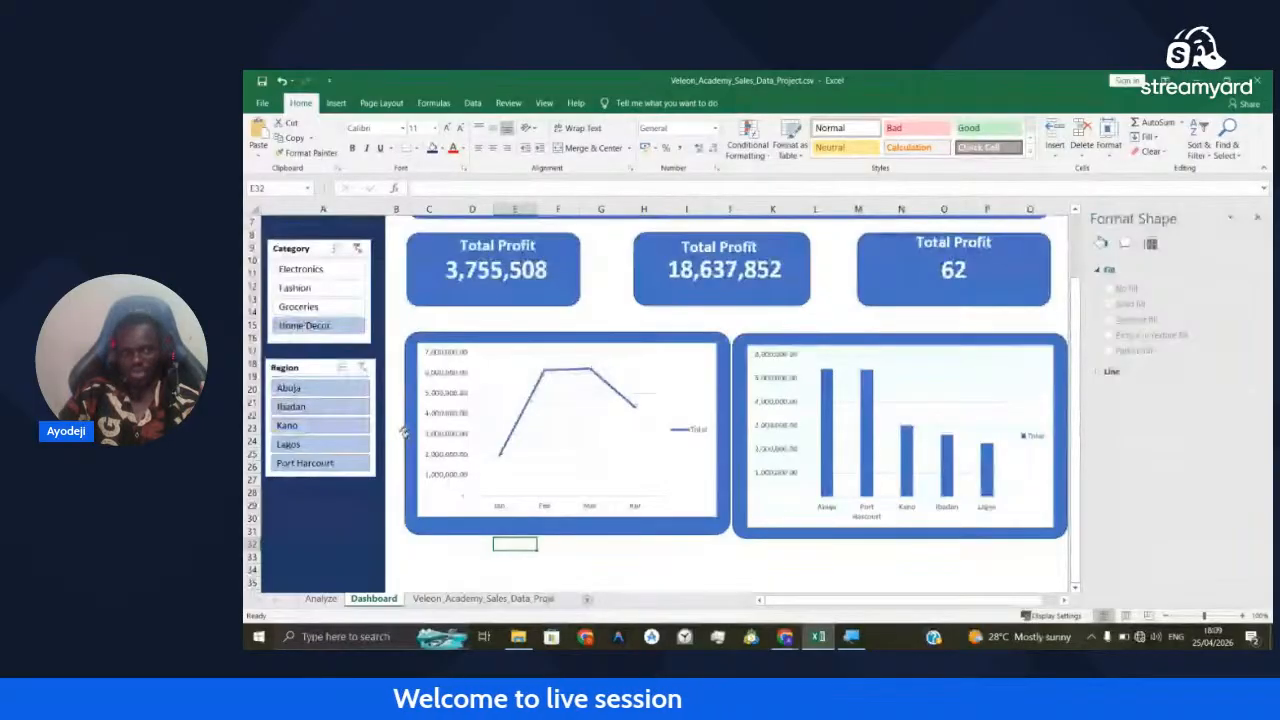
Filter the Home Decor results by region to Ibadan, Kano and Port Harcourt in turn, then back to Kano
left_click(320, 395)
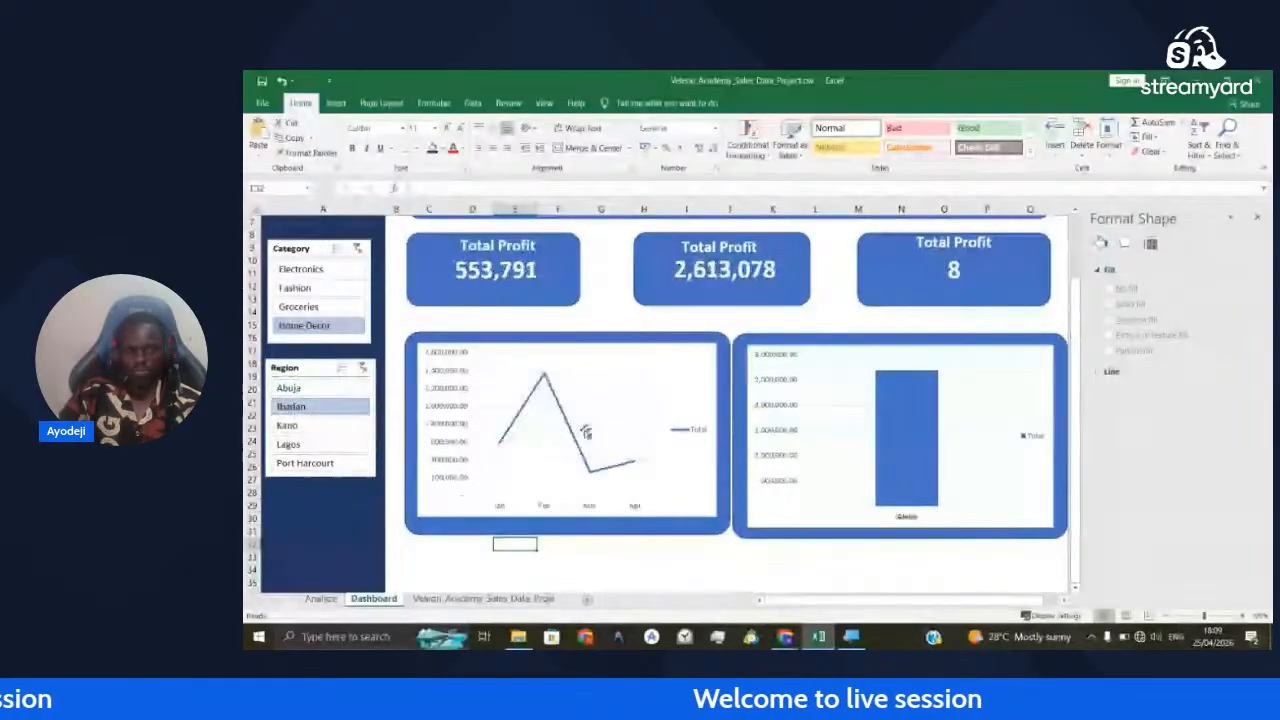
left_click(305, 428)
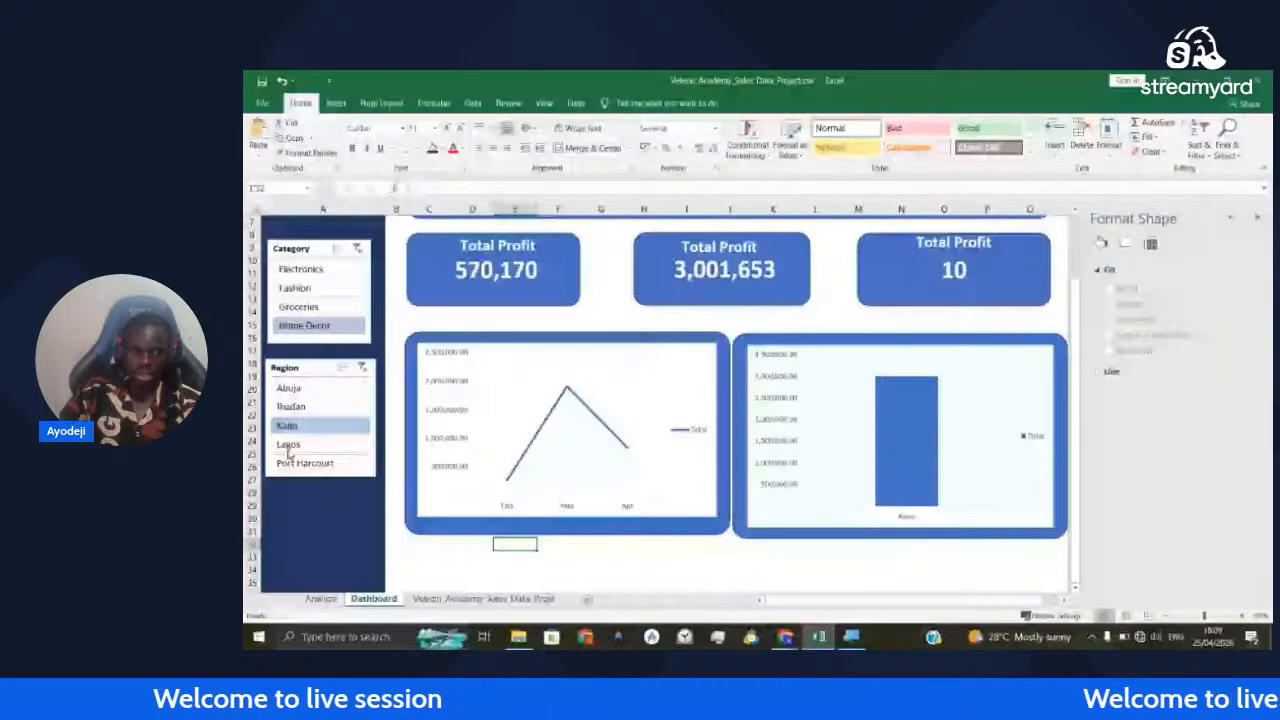
left_click(304, 466)
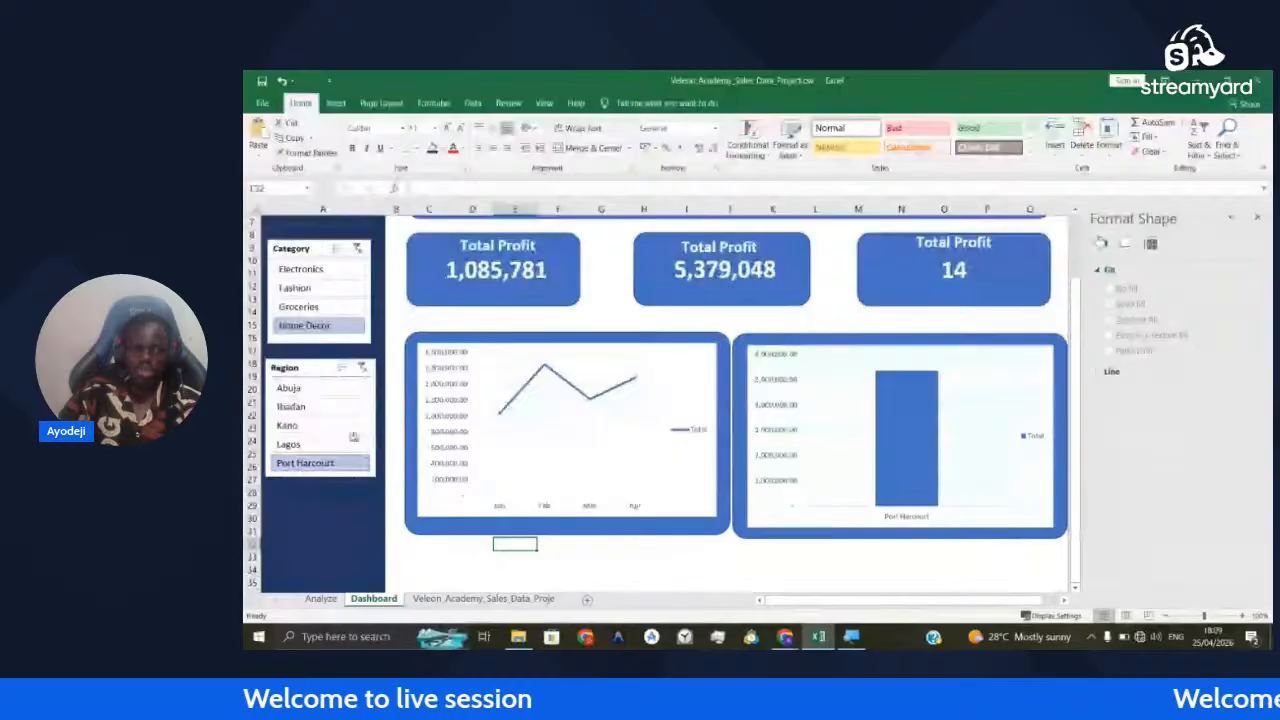
left_click(330, 426)
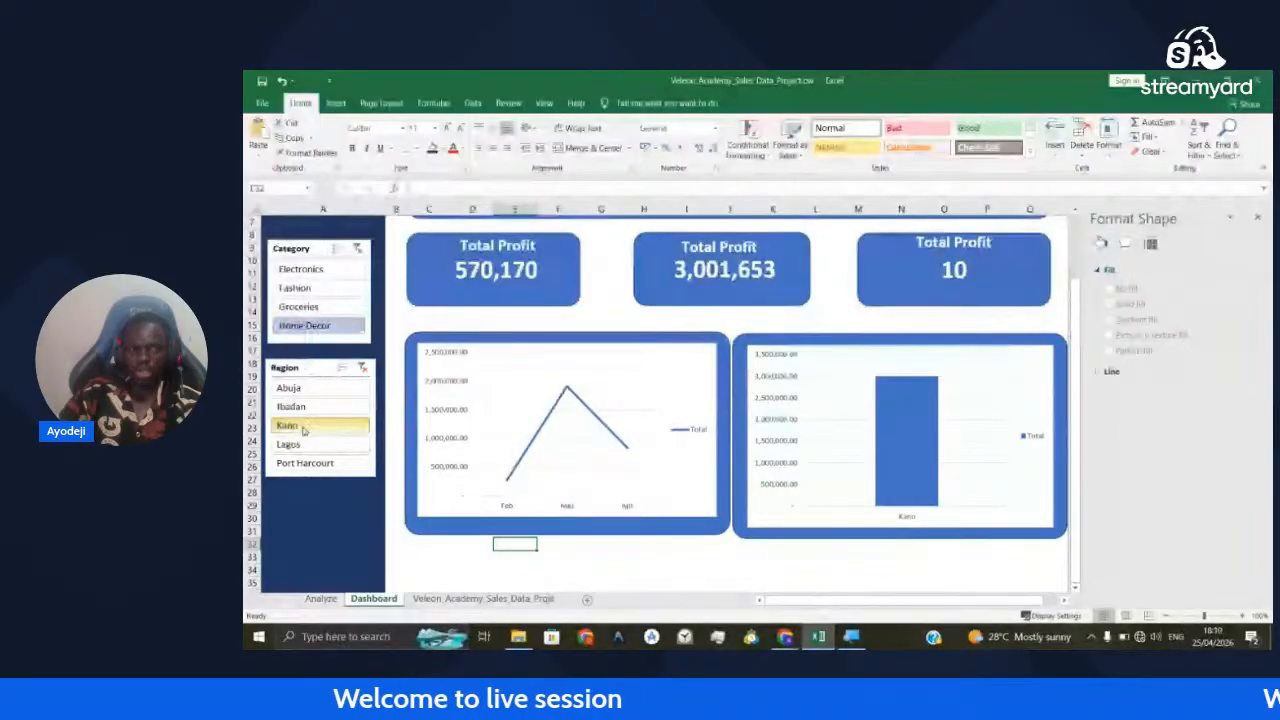
View the Kano results for Groceries, Fashion and finally Electronics using the Category slicer
left_click(302, 310)
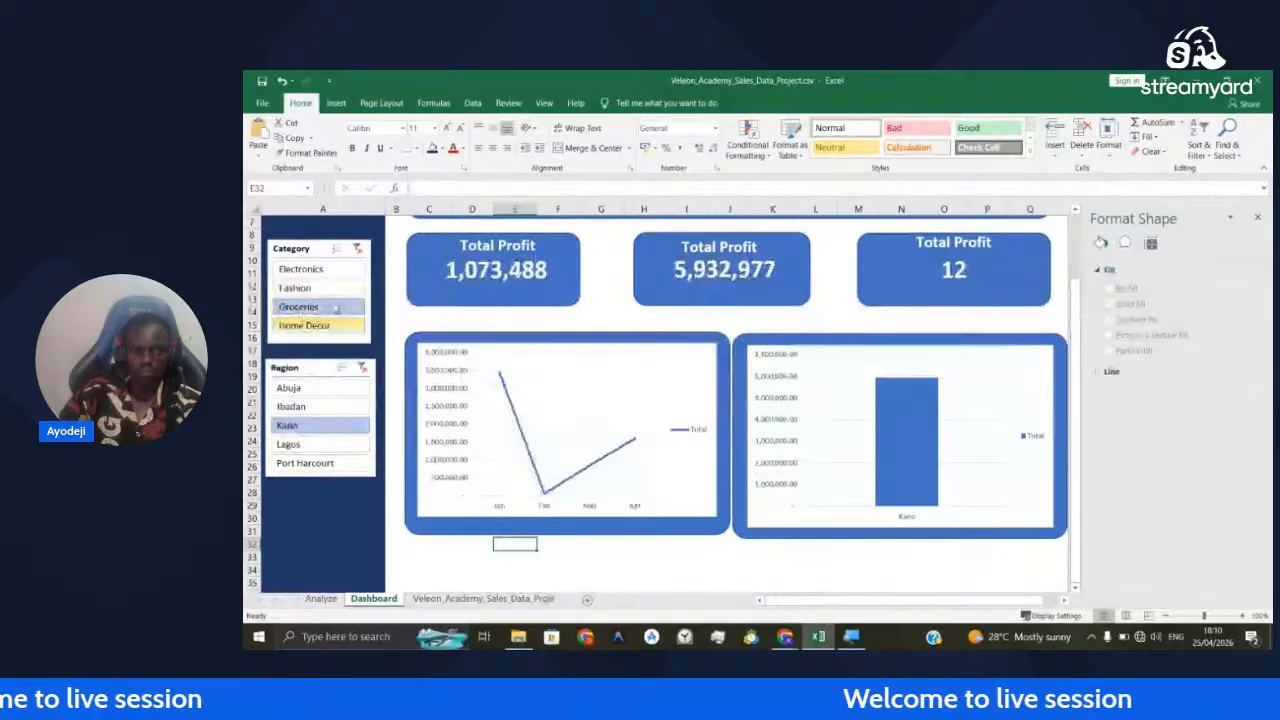
left_click(330, 289)
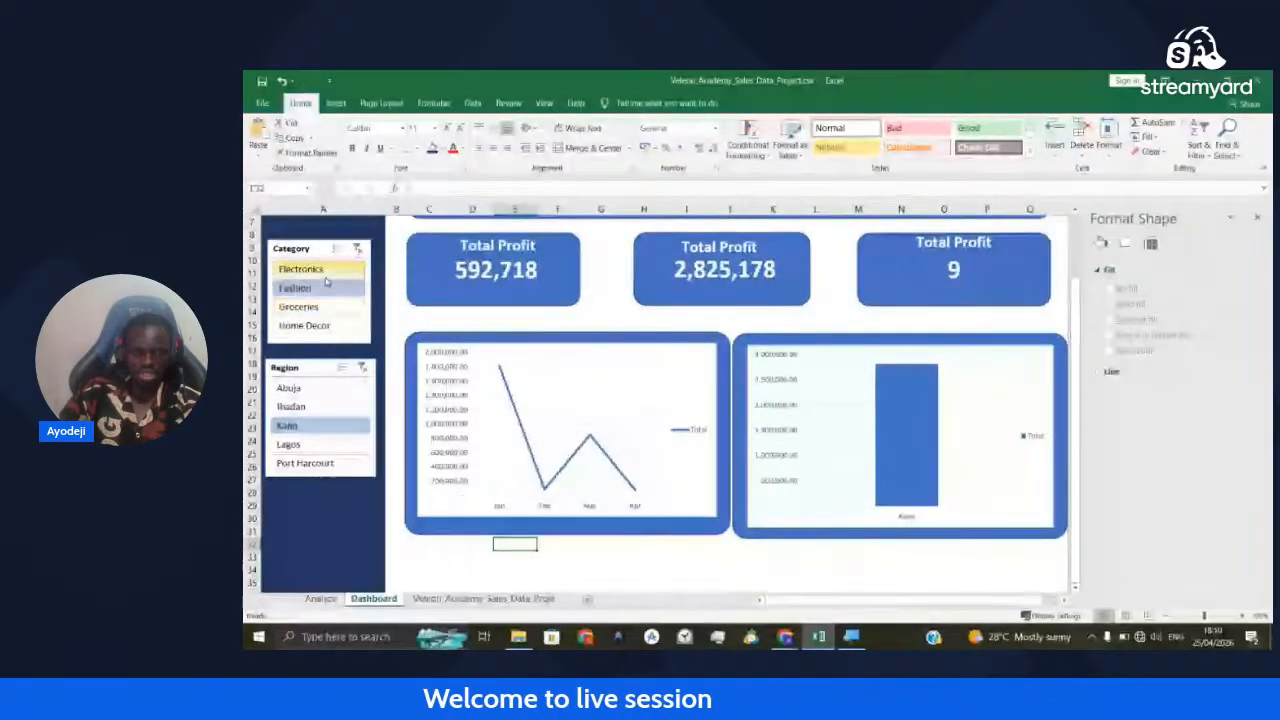
left_click(311, 270)
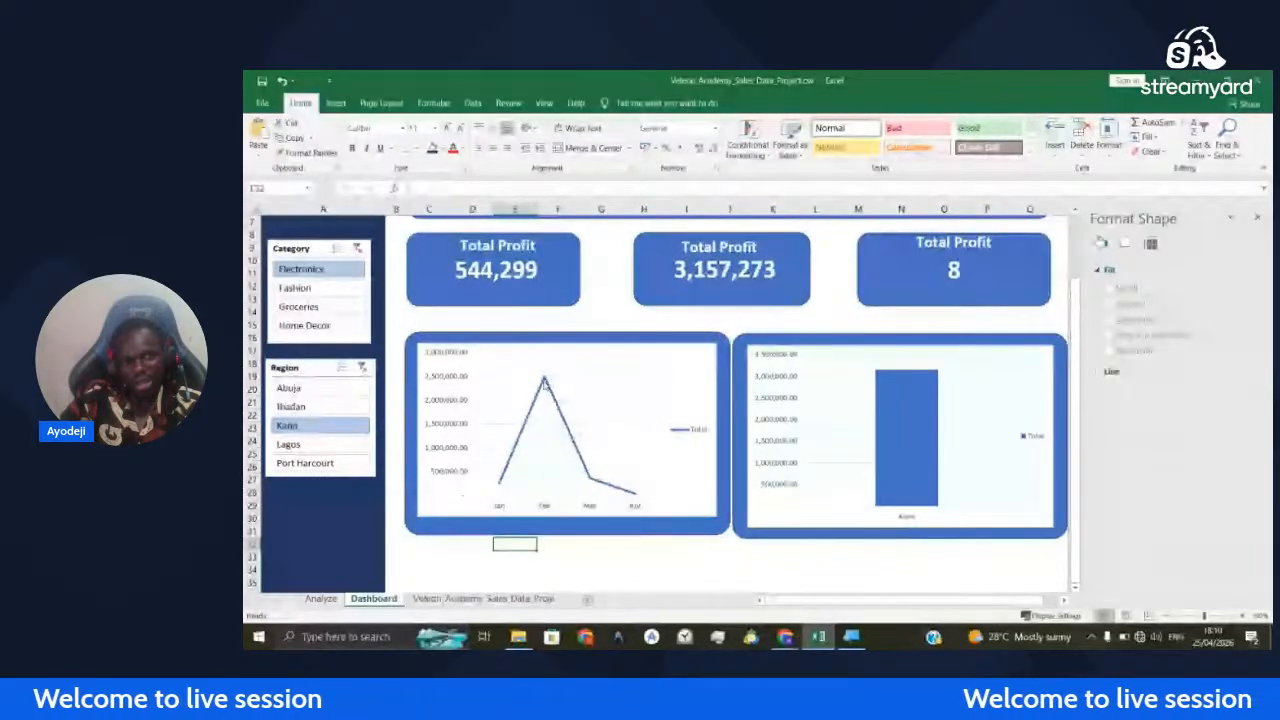
Compare the Kano monthly trend for Electronics, Home Decor and Fashion using the Category slicer, examining the March point for Fashion
mouse_move(545, 384)
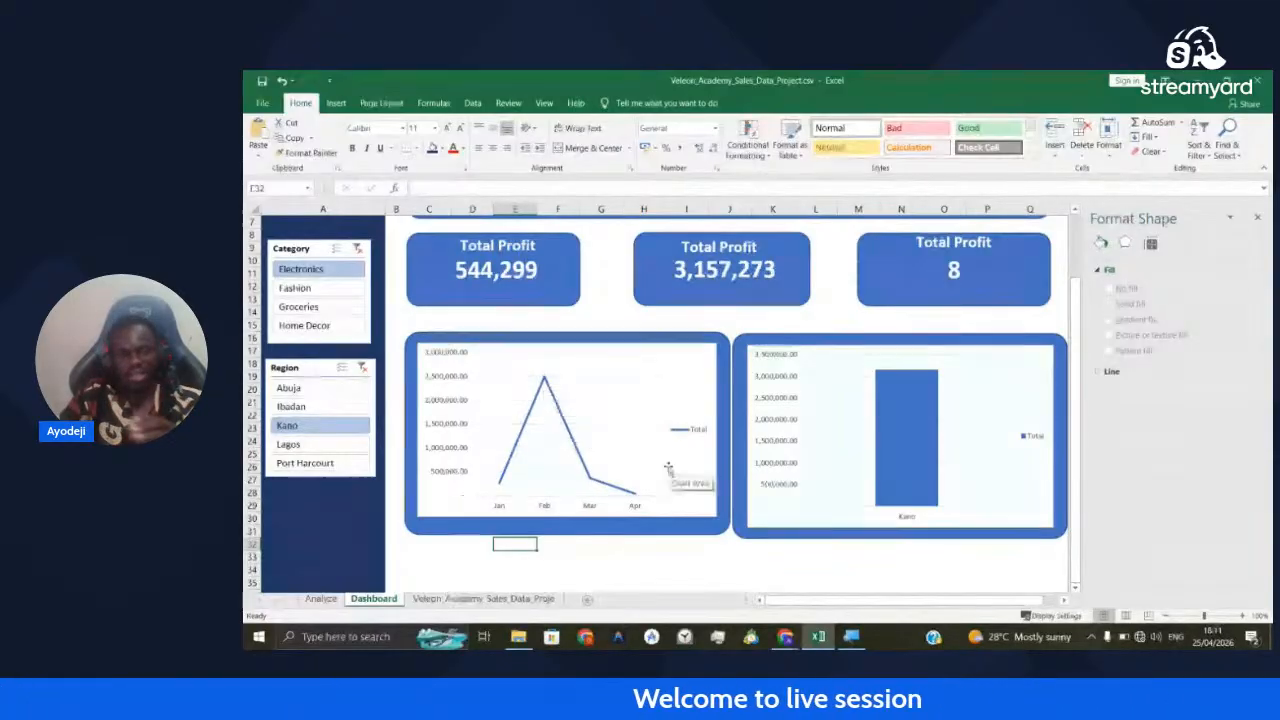
mouse_move(592, 463)
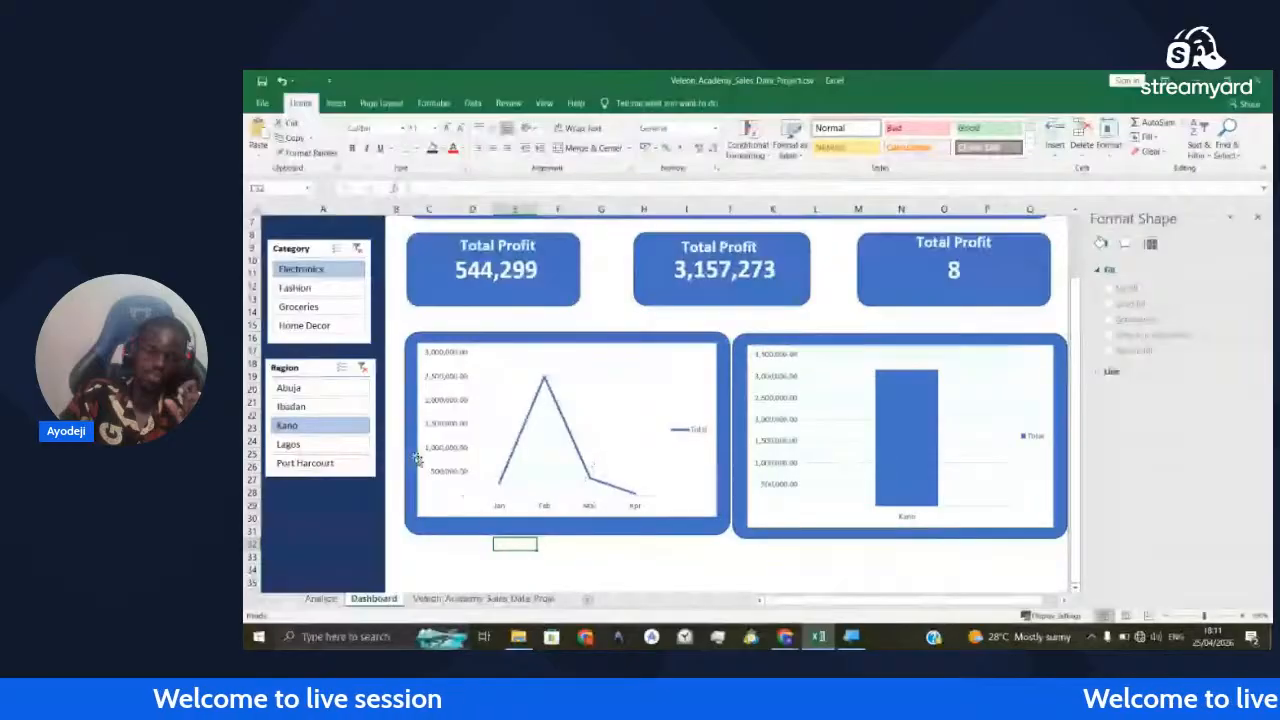
left_click(322, 326)
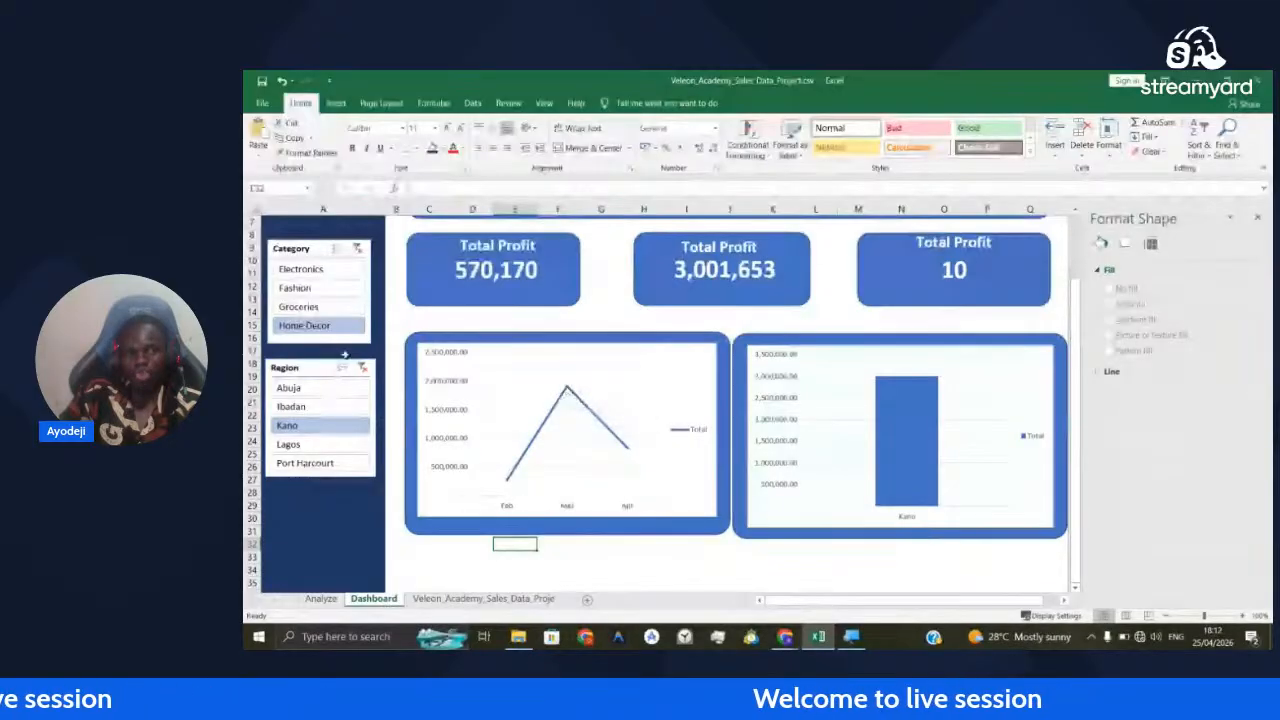
left_click(316, 290)
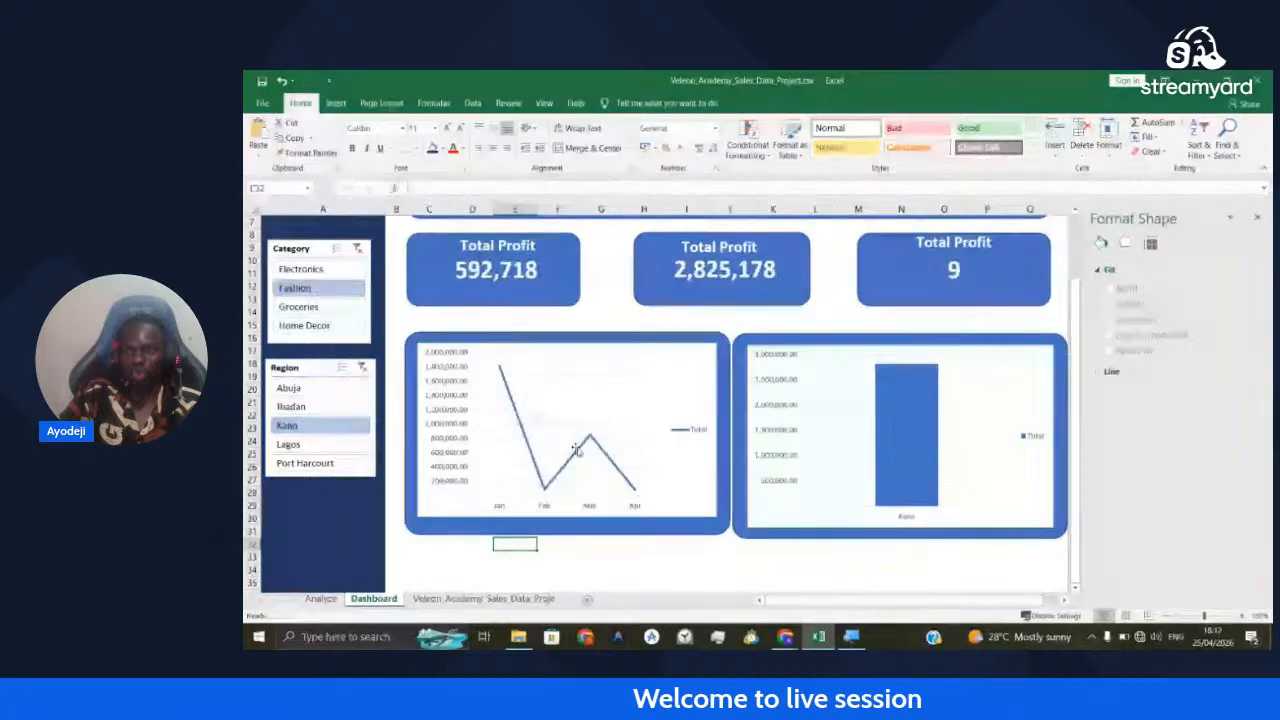
mouse_move(609, 459)
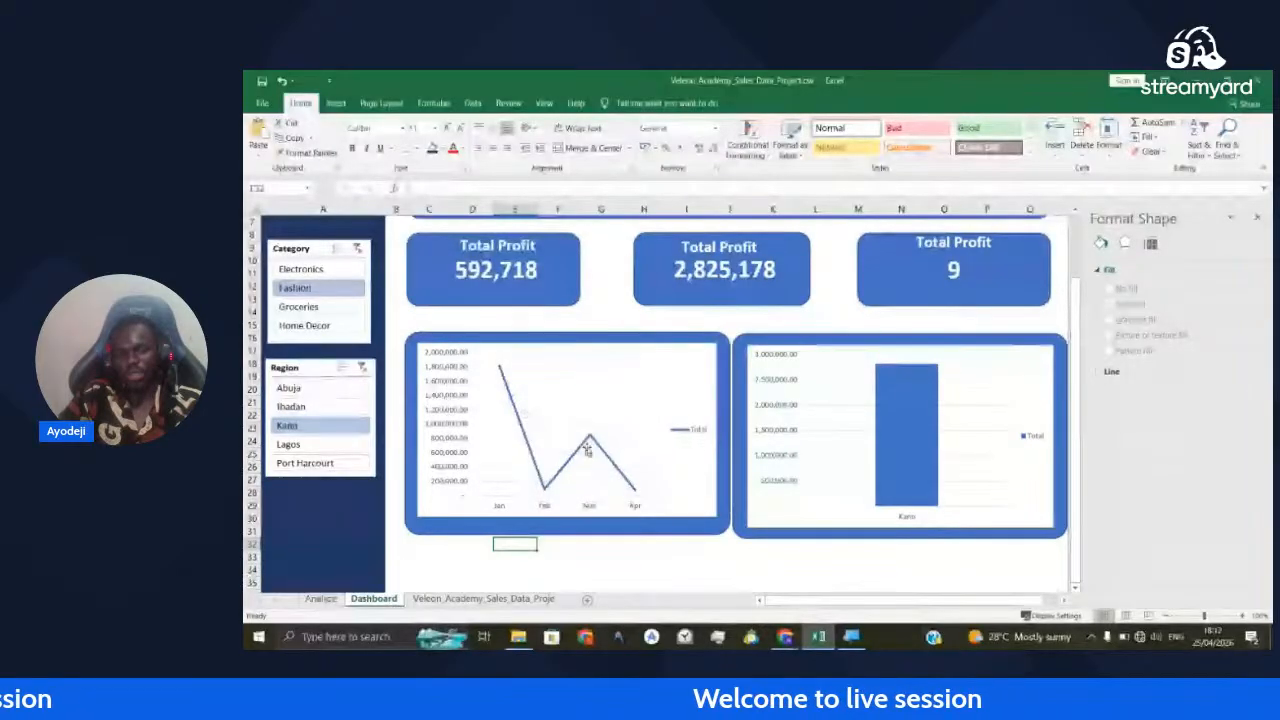
mouse_move(600, 429)
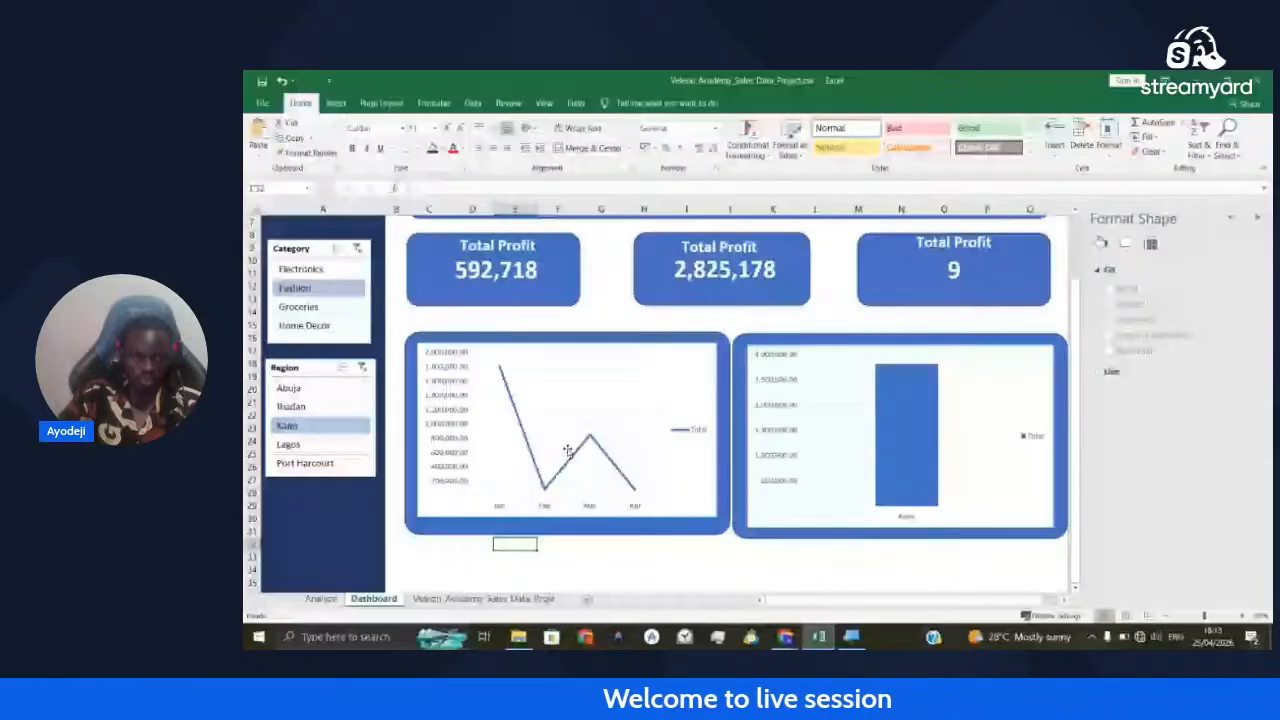
Narrow column A slightly and shift the logo text box a little to the right to centre it above the slicers
scroll(567, 450, "up", 2)
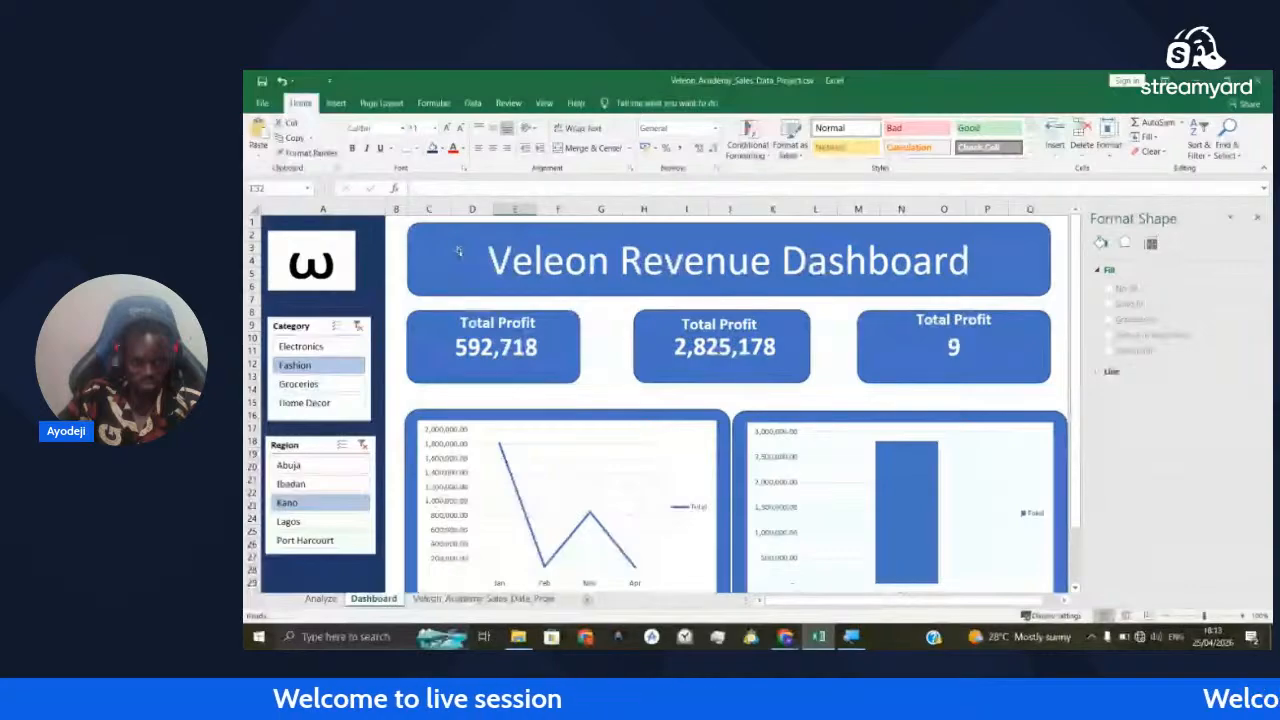
left_click(458, 252)
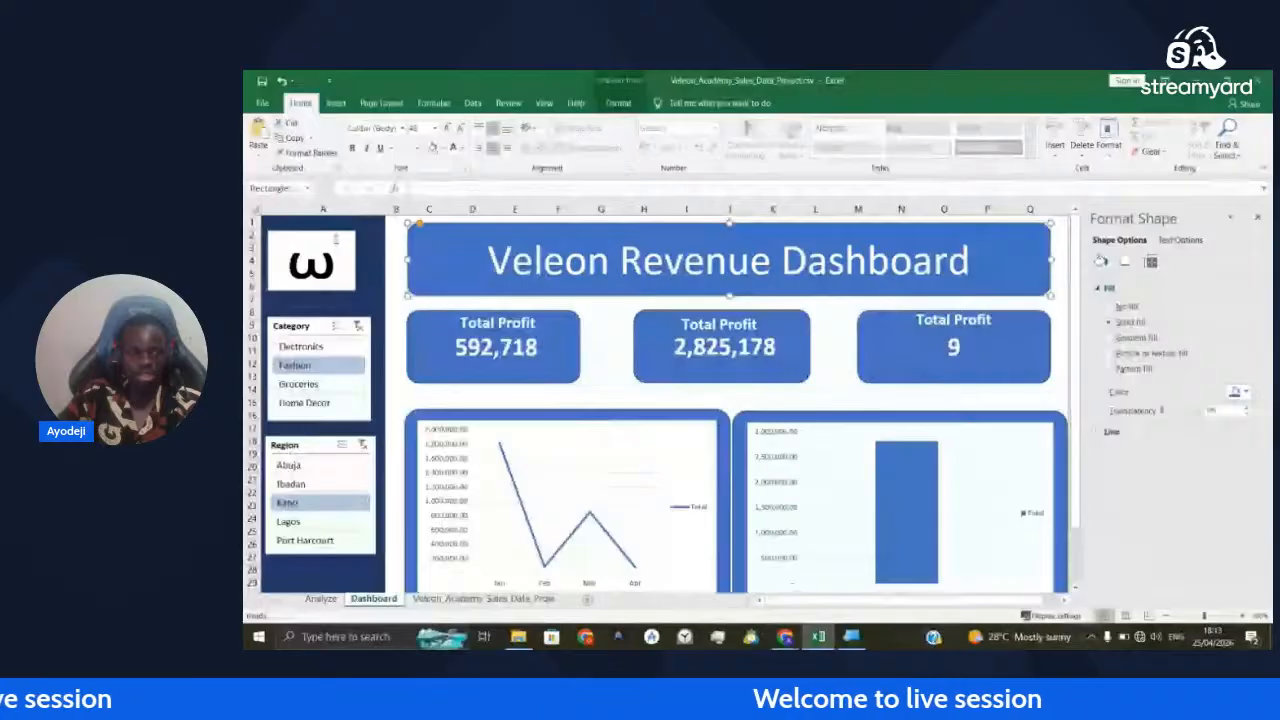
left_click(336, 299)
left_click_drag(385, 210, 381, 211)
left_click(338, 262)
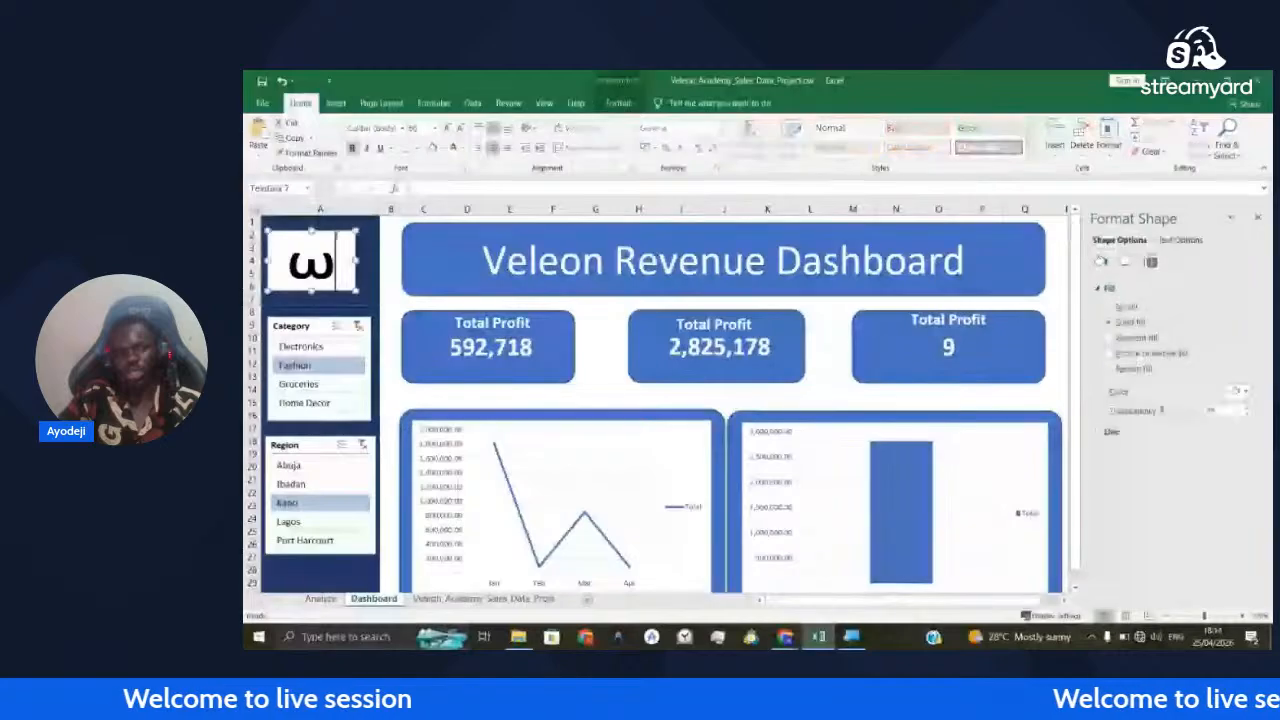
left_click_drag(326, 232, 330, 232)
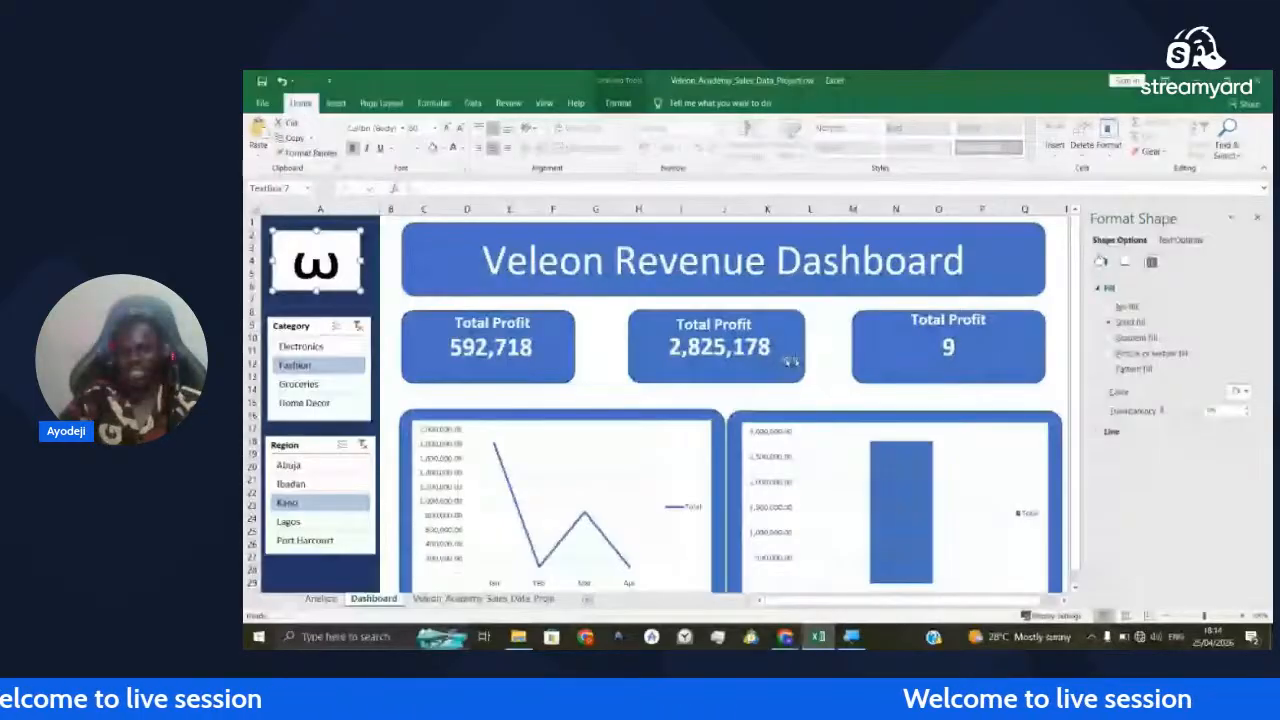
View the Kano results for Groceries and Electronics, and switch the Electronics results to the Abuja region
scroll(535, 481, "down", 1)
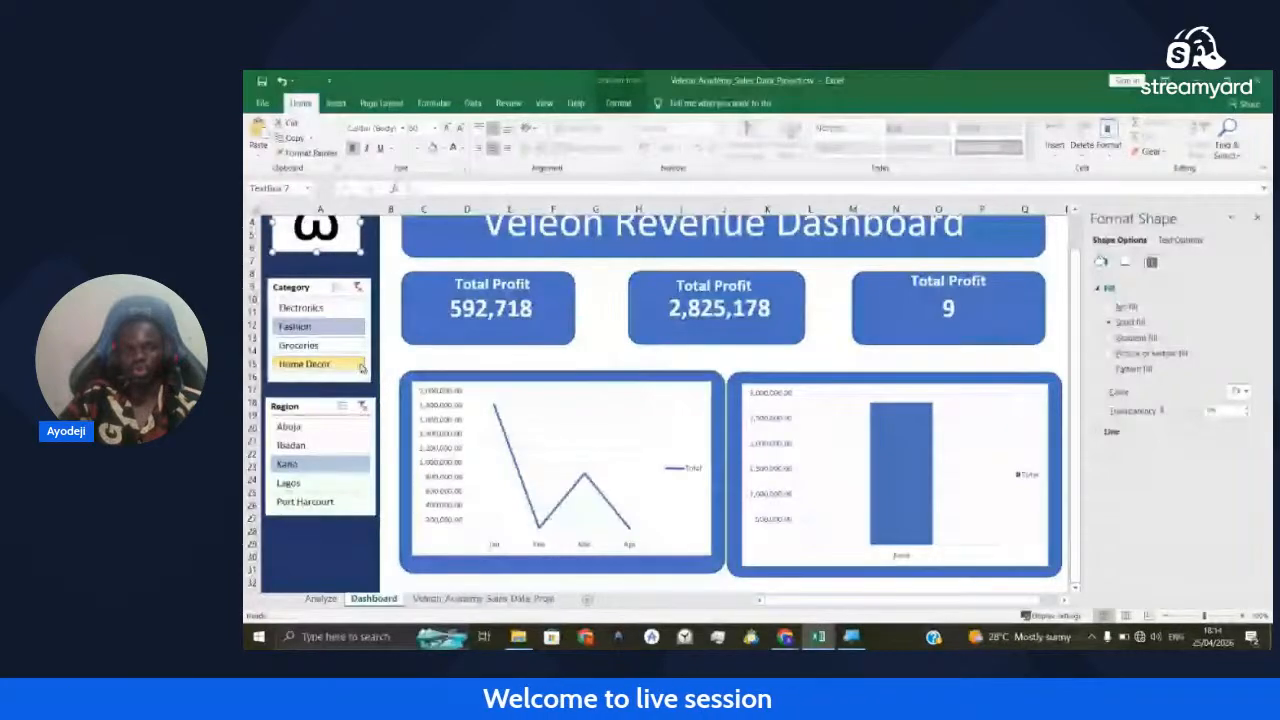
left_click(319, 348)
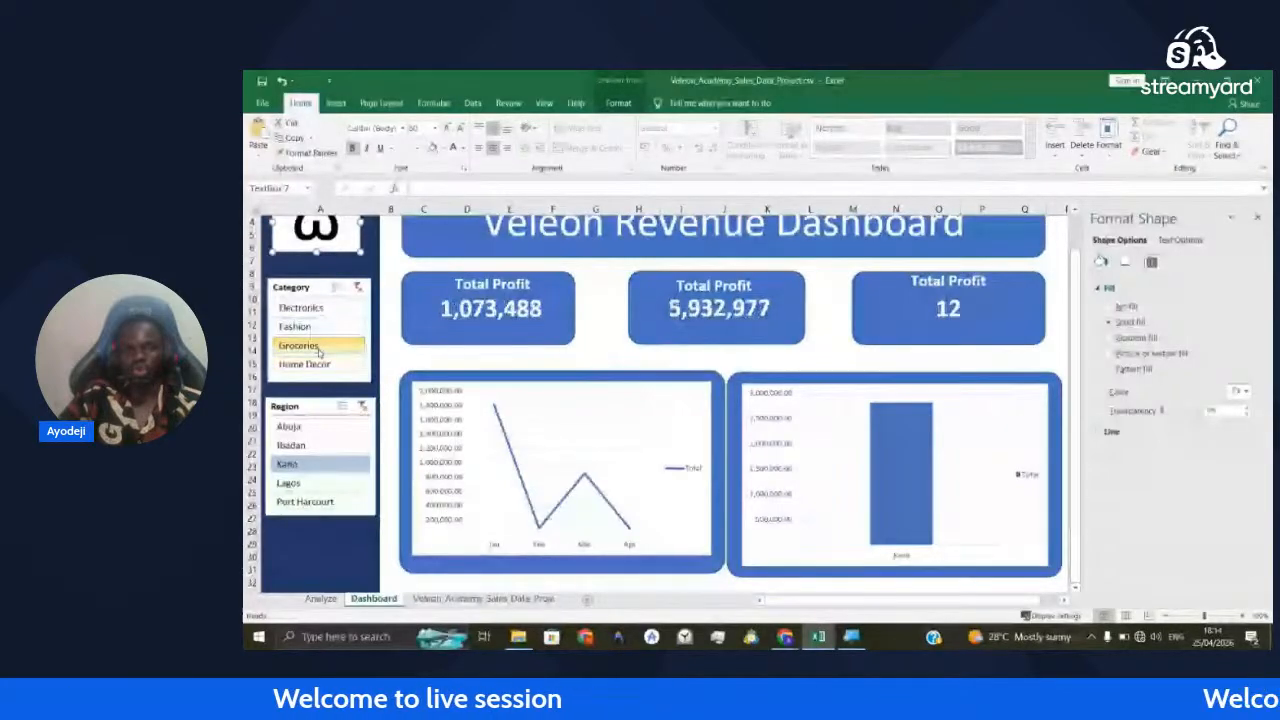
left_click(310, 312)
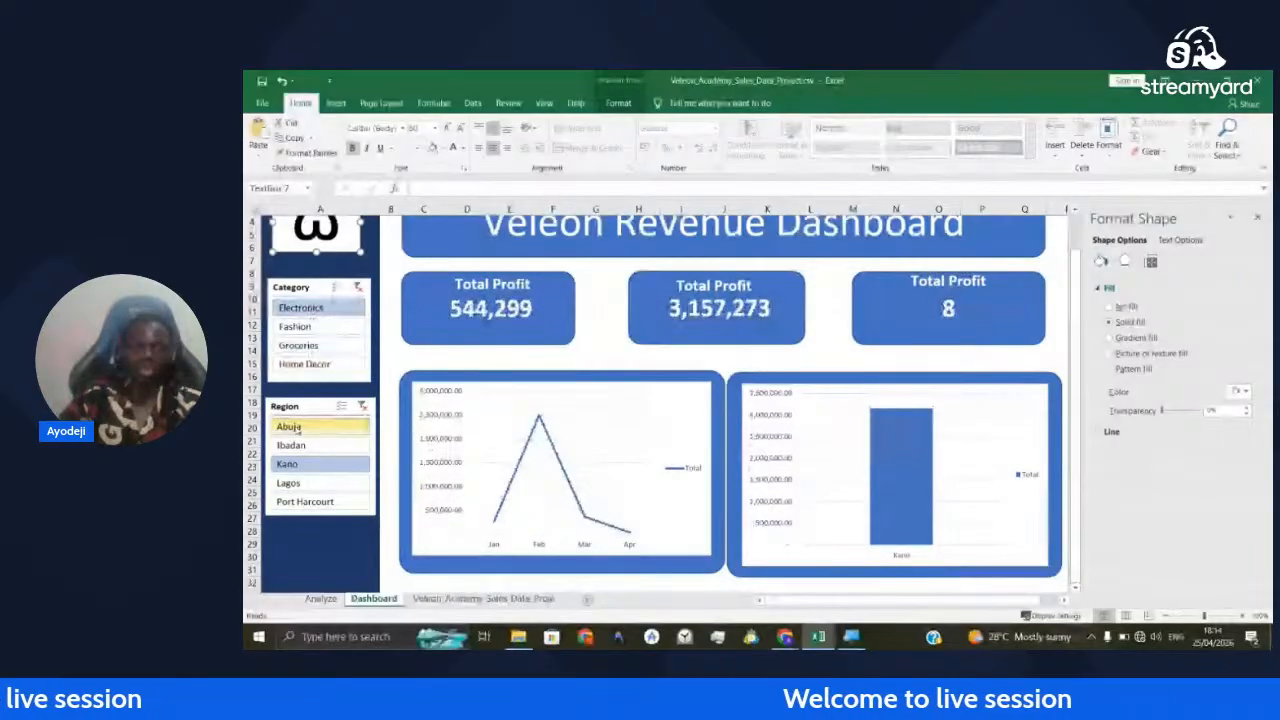
left_click(297, 430)
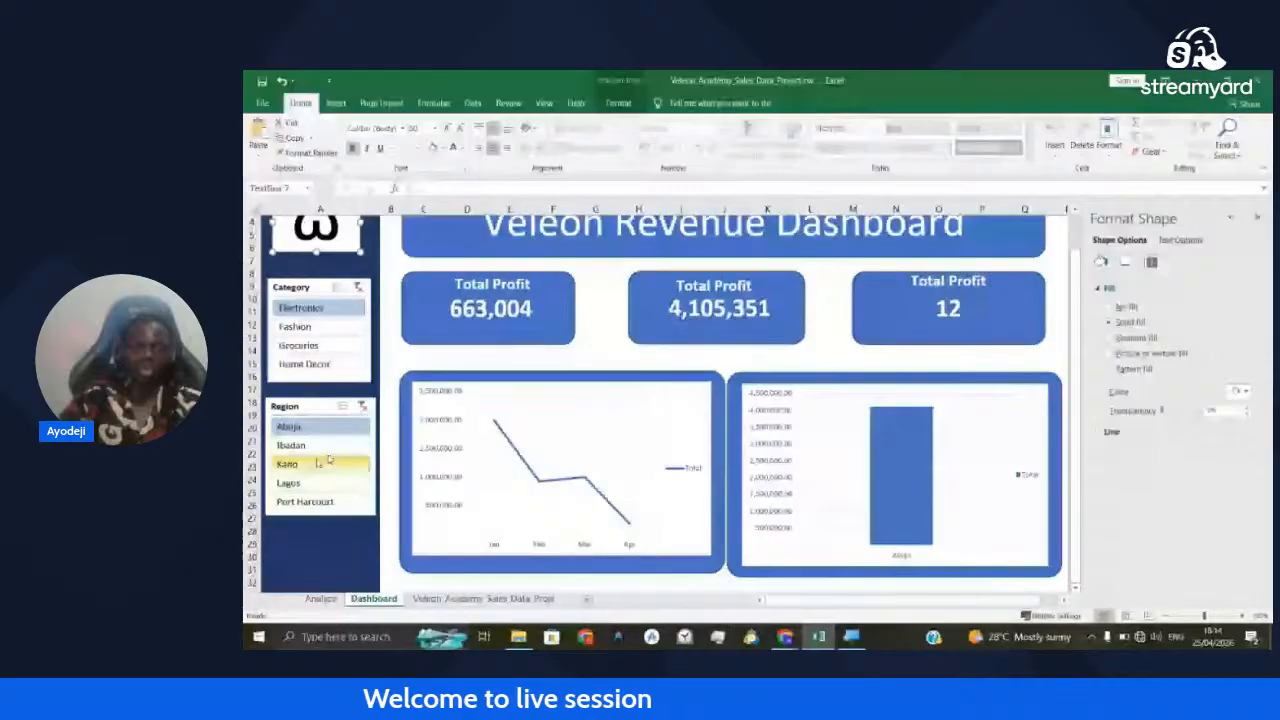
Clear the Region and Category slicer filters so the dashboard covers all data, and deselect the logo
left_click(362, 406)
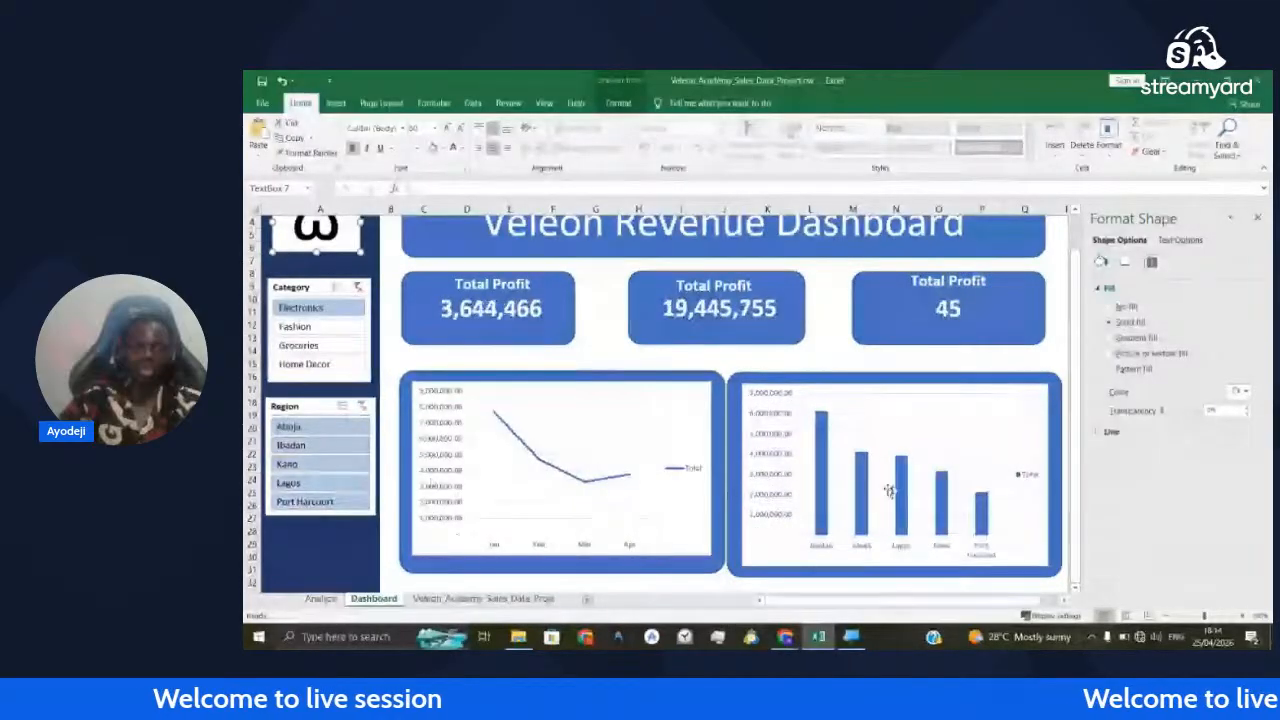
scroll(889, 490, "up", 1)
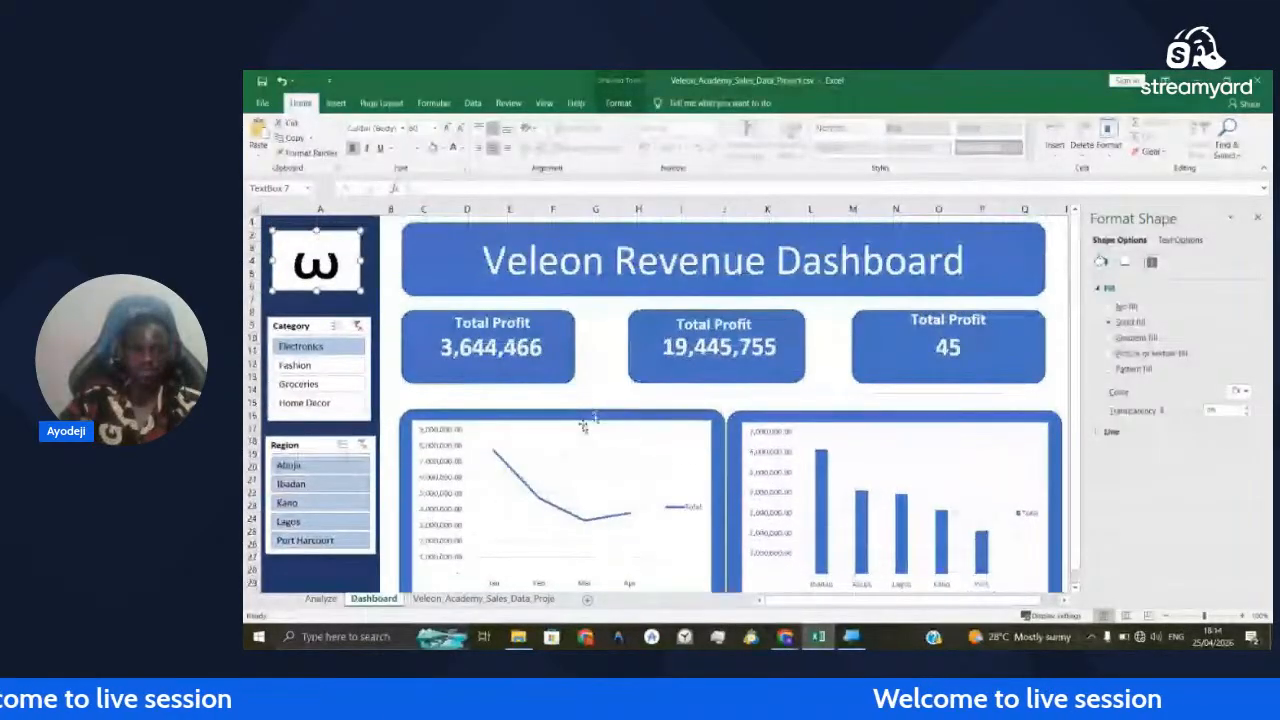
left_click(358, 326)
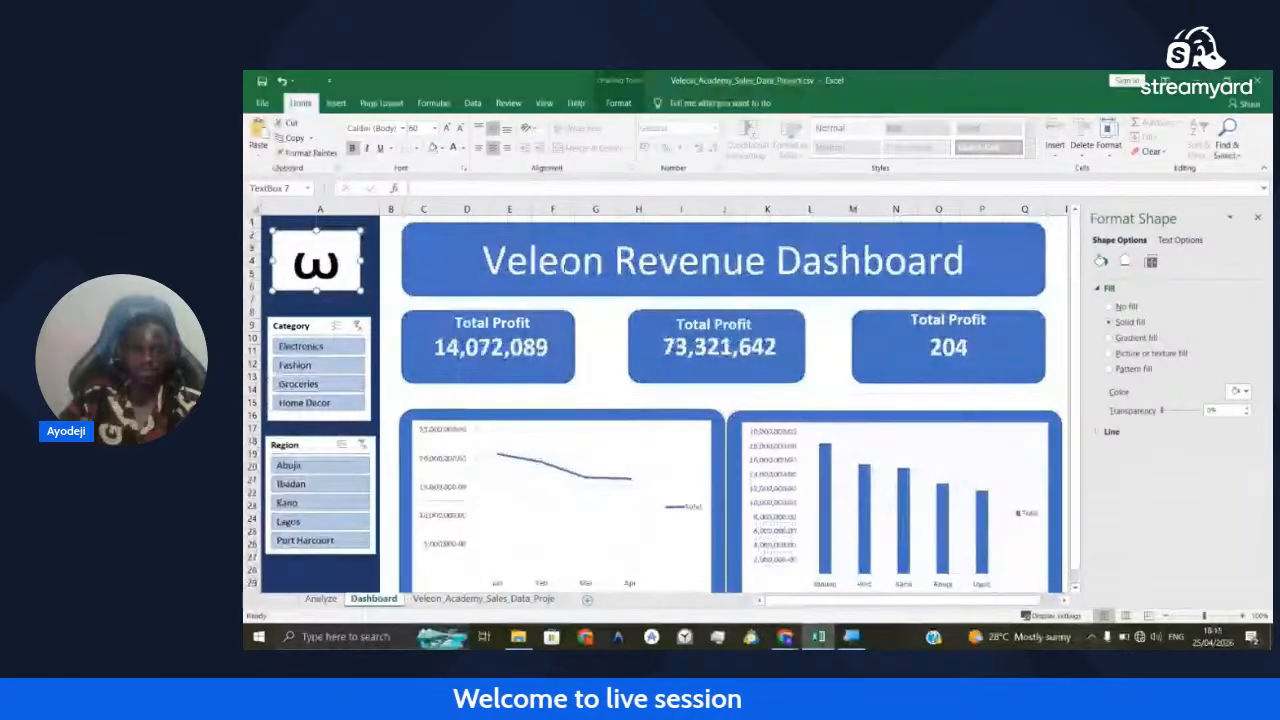
left_click(397, 301)
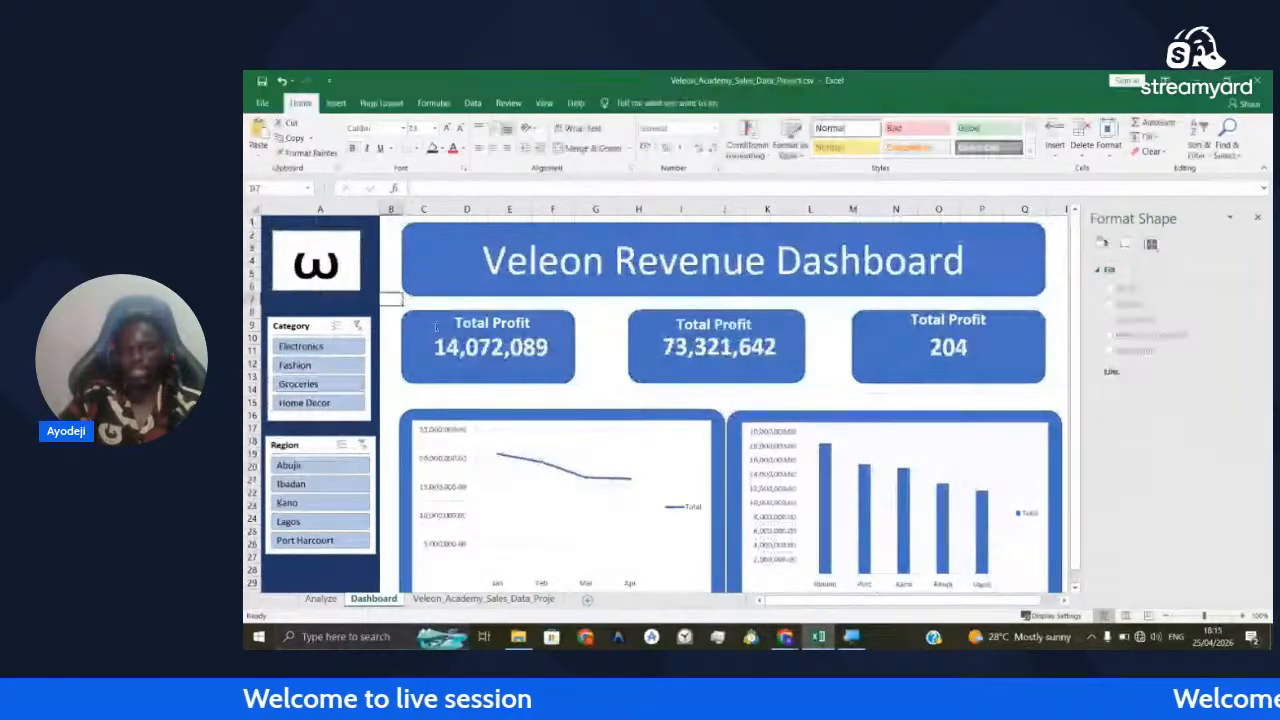
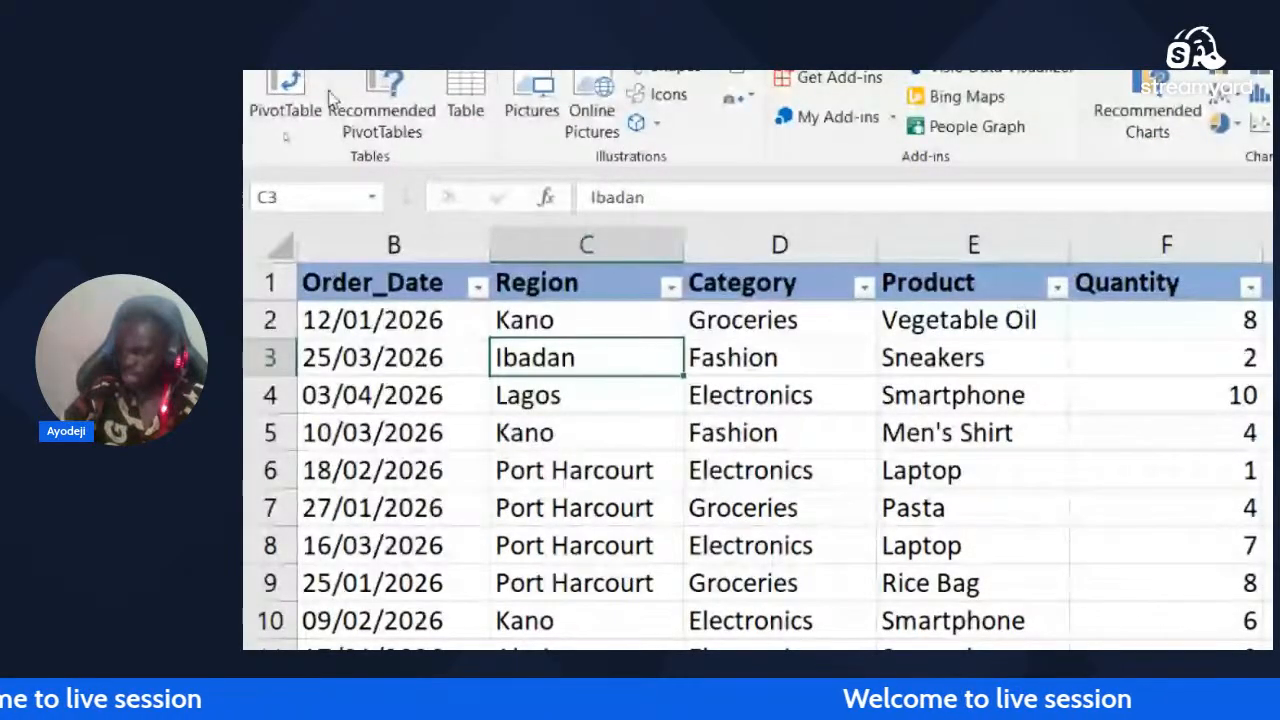
Create a PivotTable from the sales data range $A$1:$J$205 on a new worksheet
left_click(318, 50)
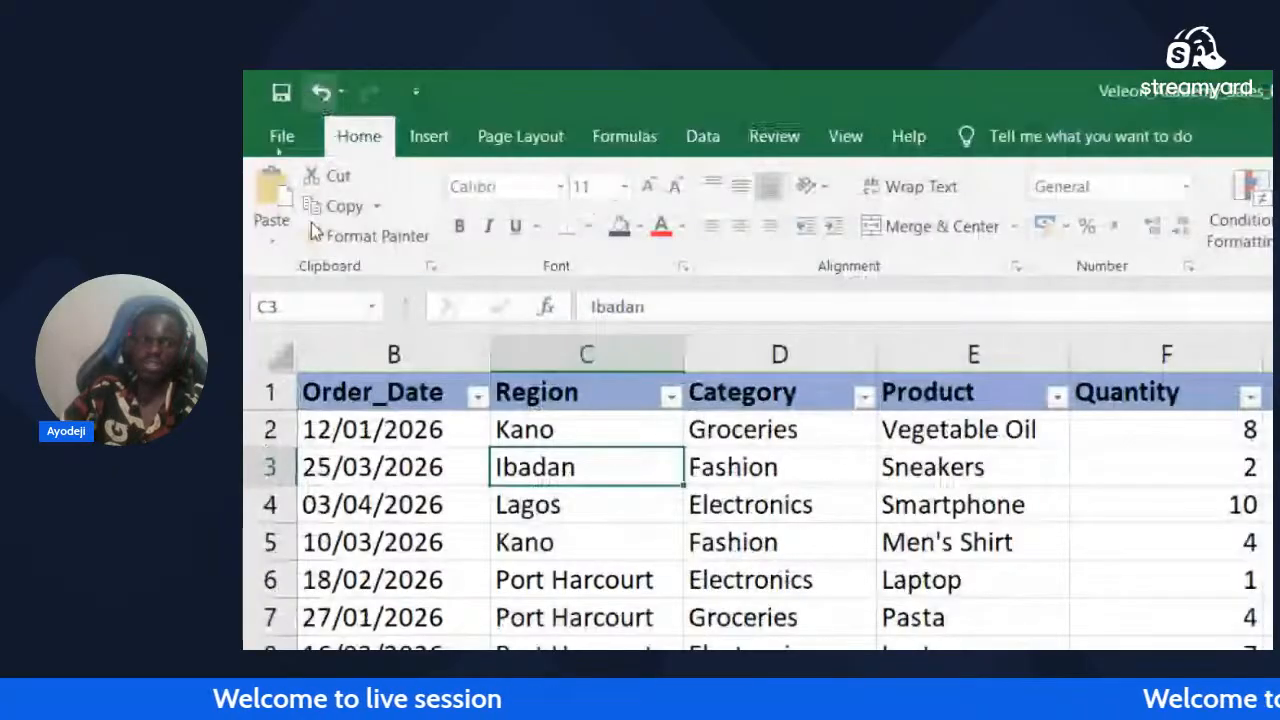
left_click(429, 136)
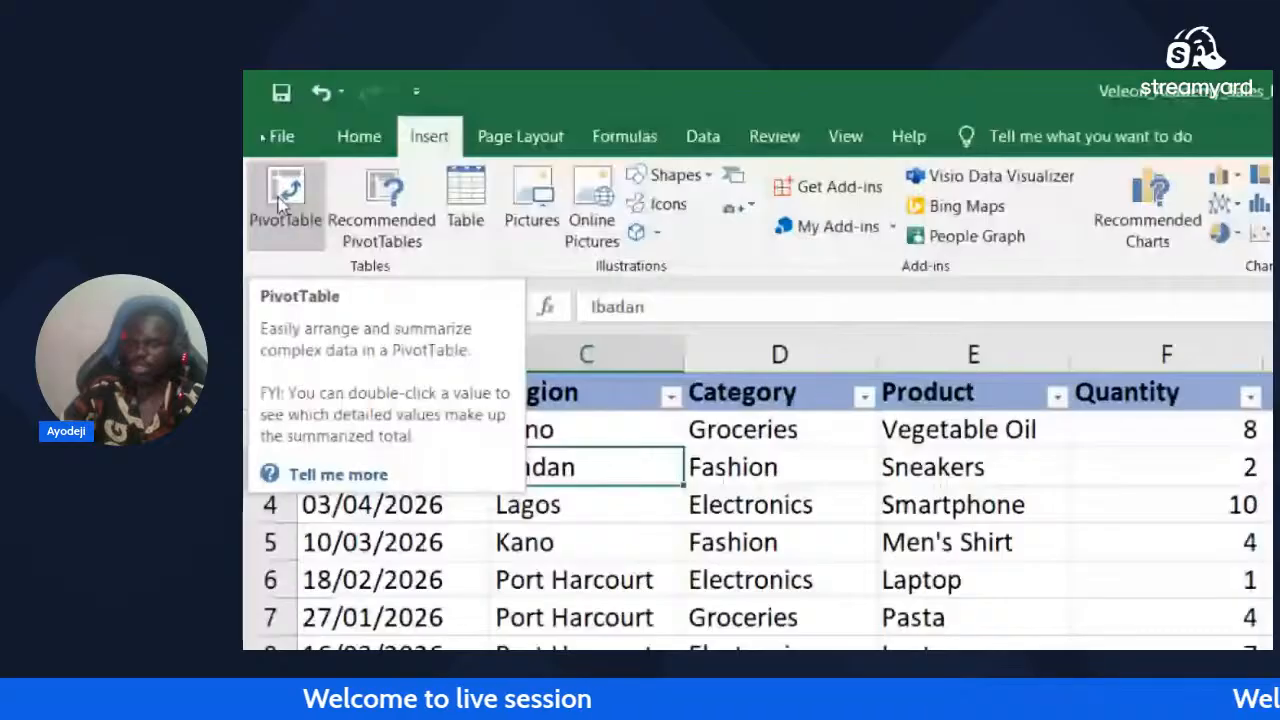
left_click(284, 195)
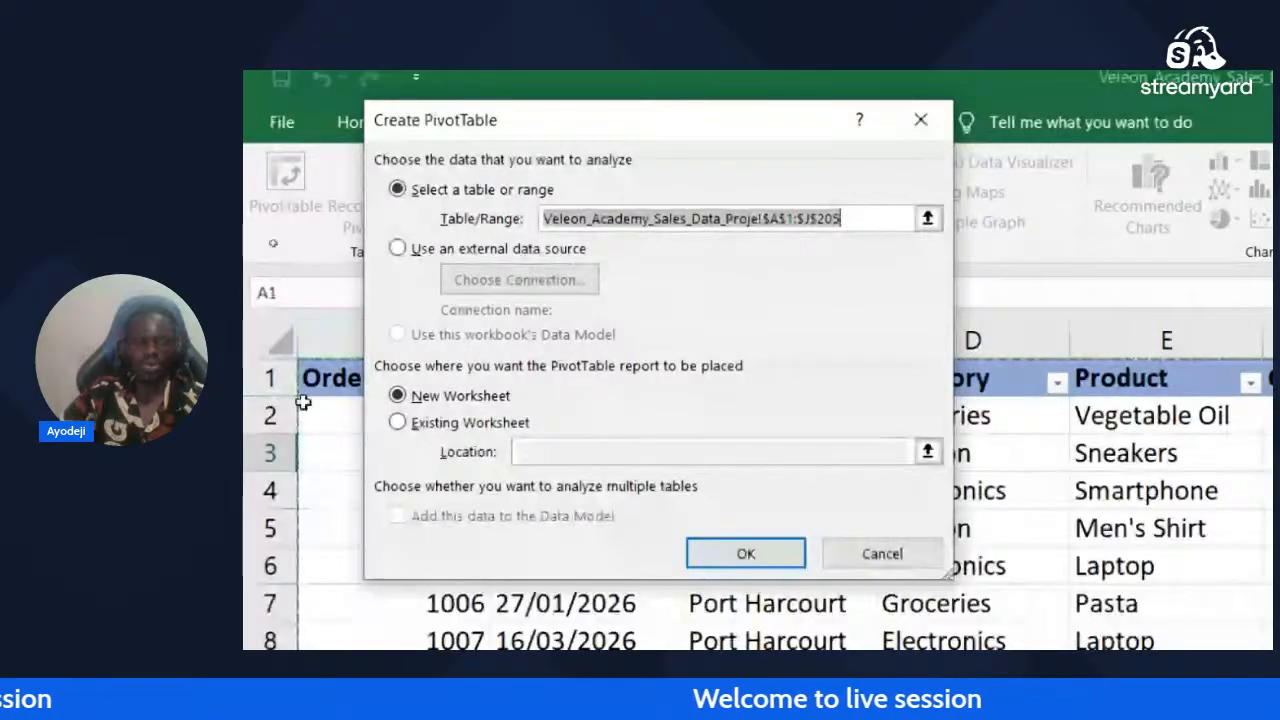
left_click(838, 220)
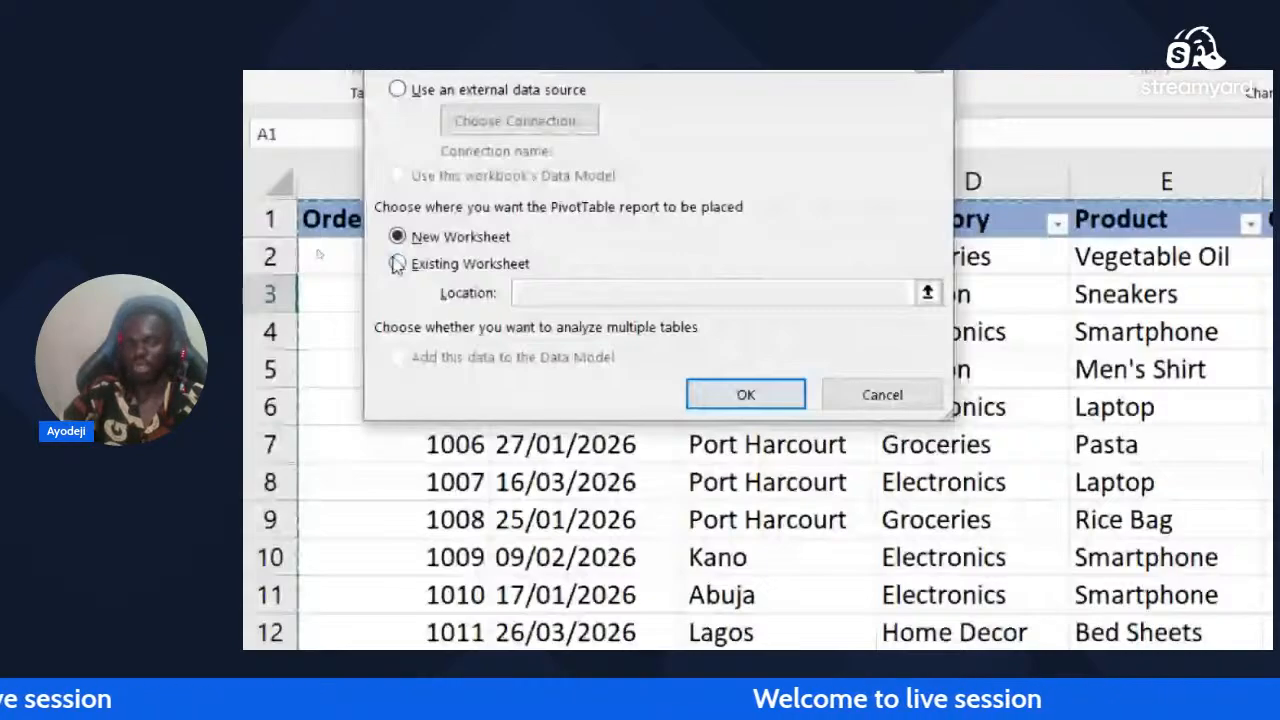
left_click(397, 263)
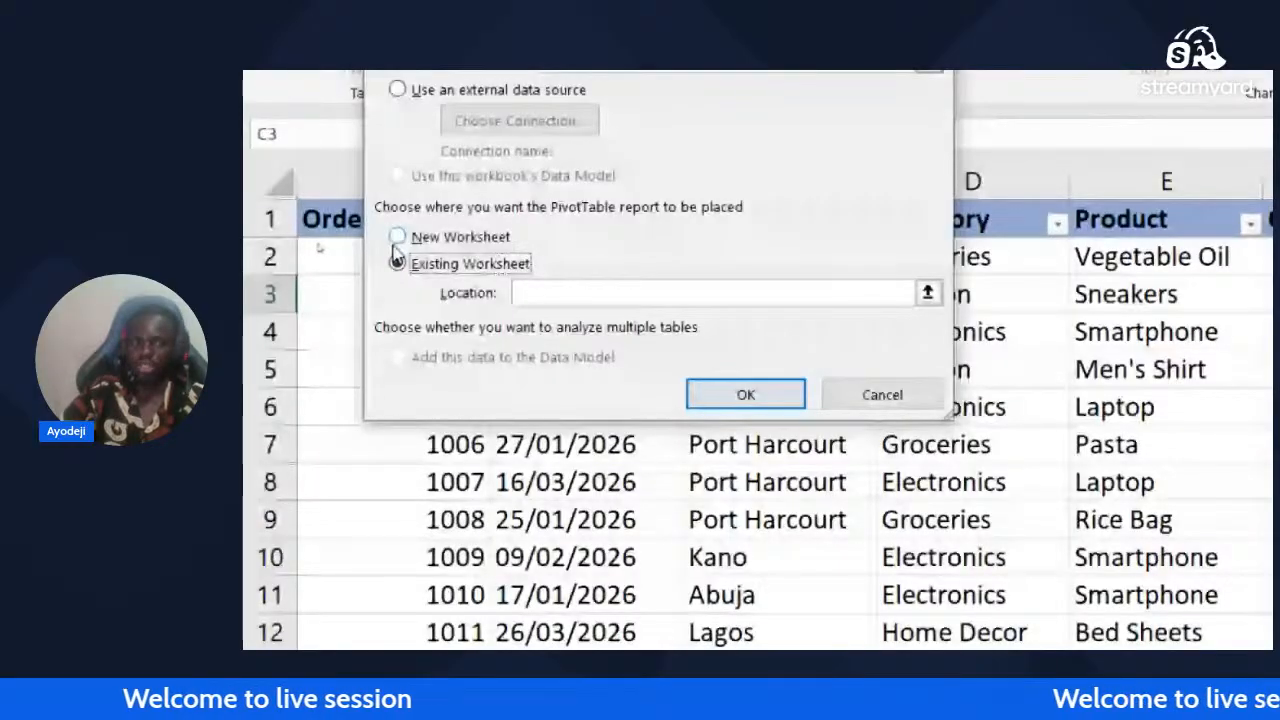
left_click(397, 237)
left_click(746, 394)
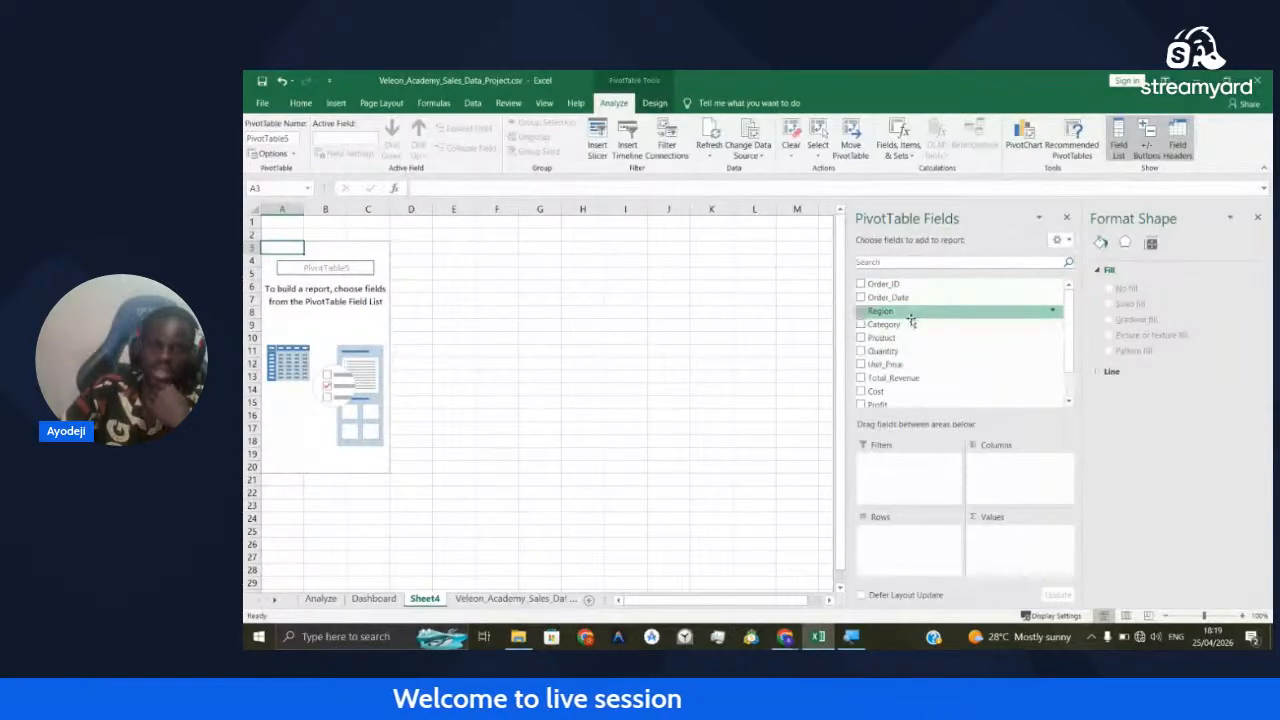
Build the PivotTable with Region as the rows and the count of Region as the values
left_click_drag(911, 322, 888, 535)
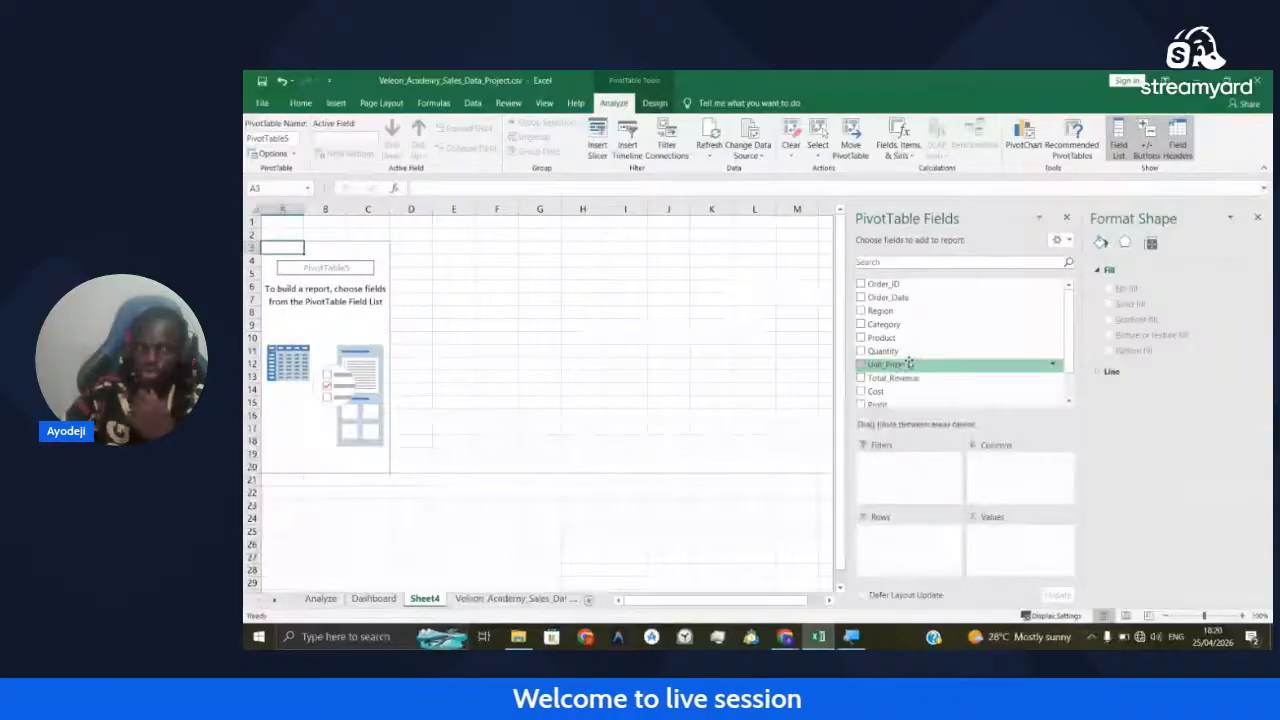
left_click_drag(910, 364, 914, 531)
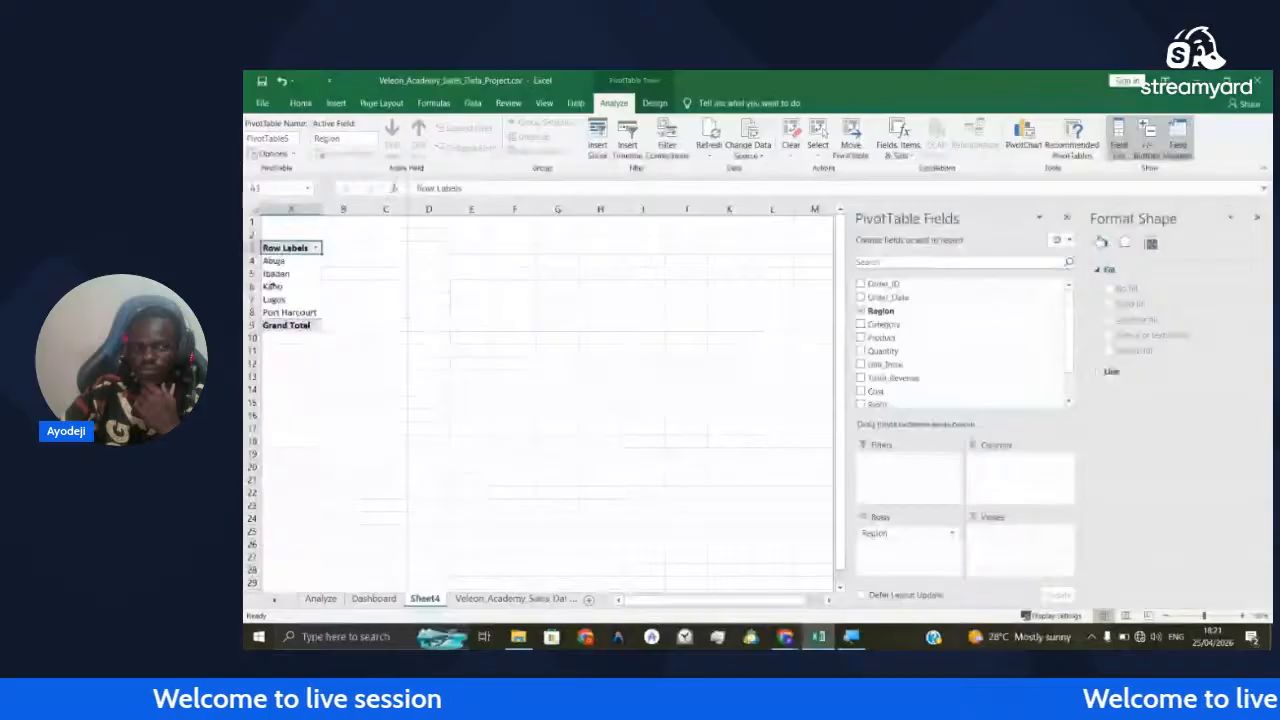
left_click_drag(880, 311, 1012, 535)
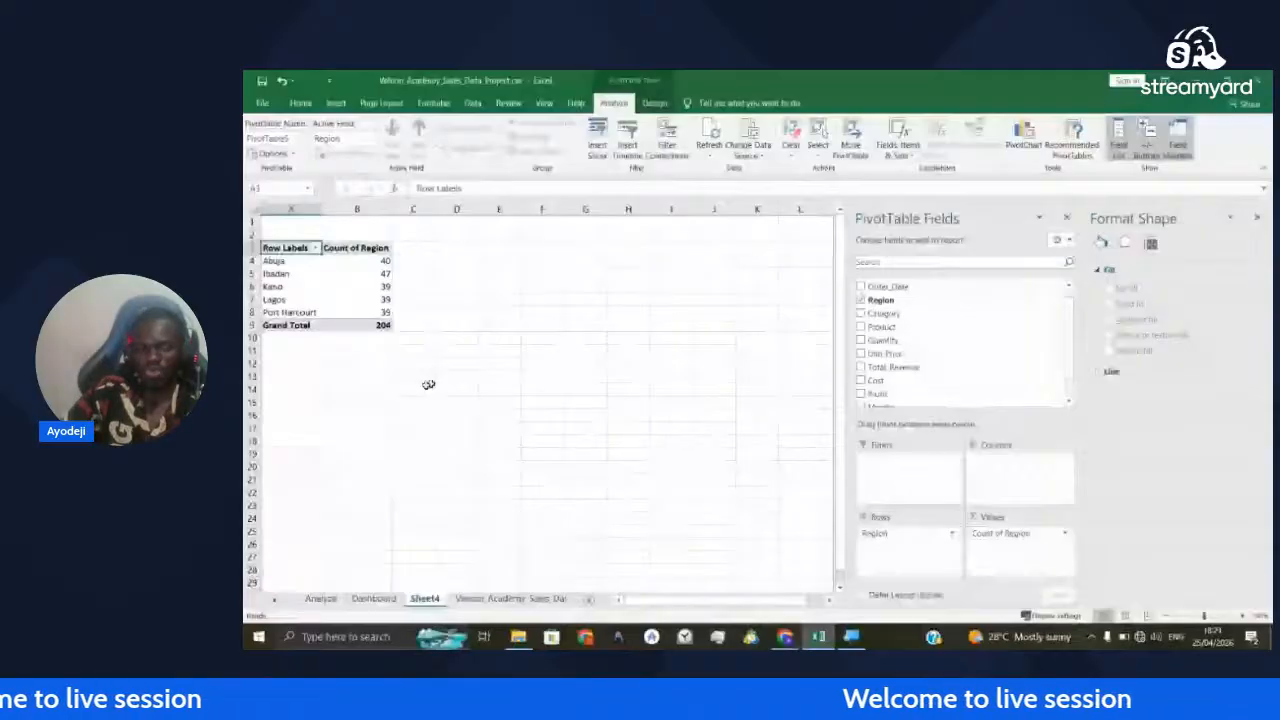
left_click(456, 337)
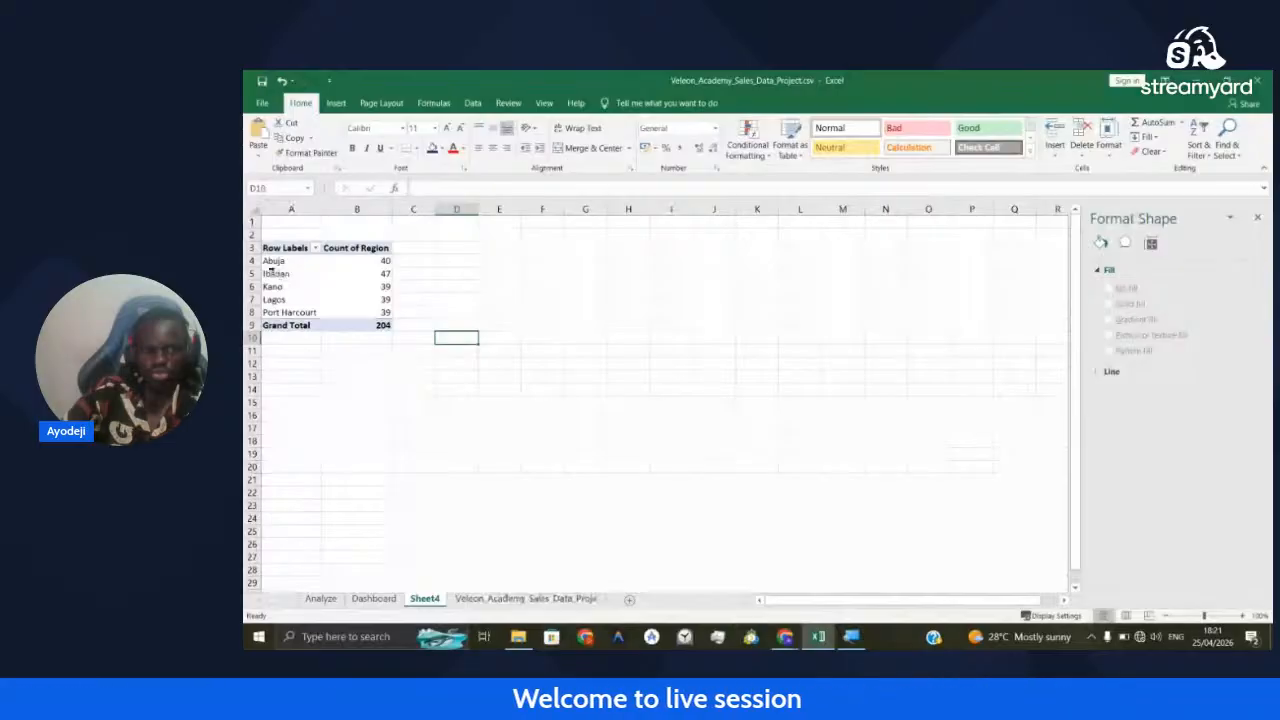
Try to insert a pie chart of the count for each region from the PivotTable on Sheet4
left_click_drag(272, 263, 385, 313)
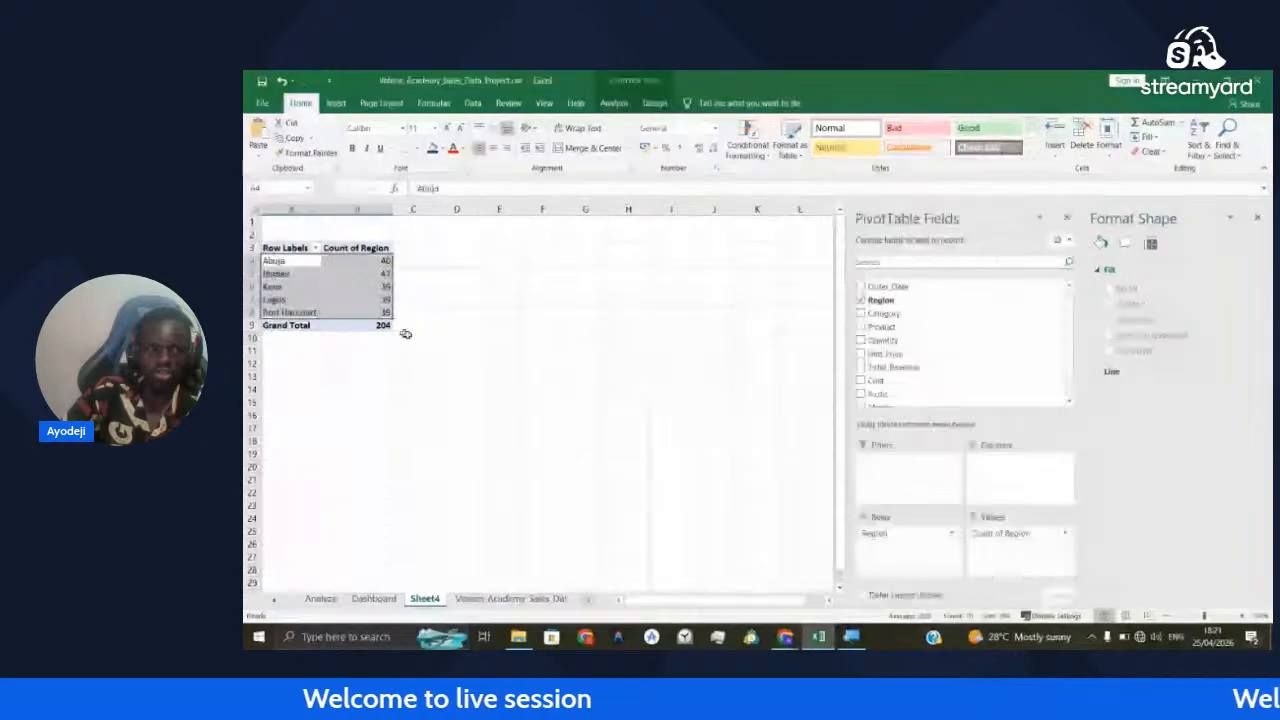
left_click(457, 351)
left_click_drag(286, 325, 373, 325)
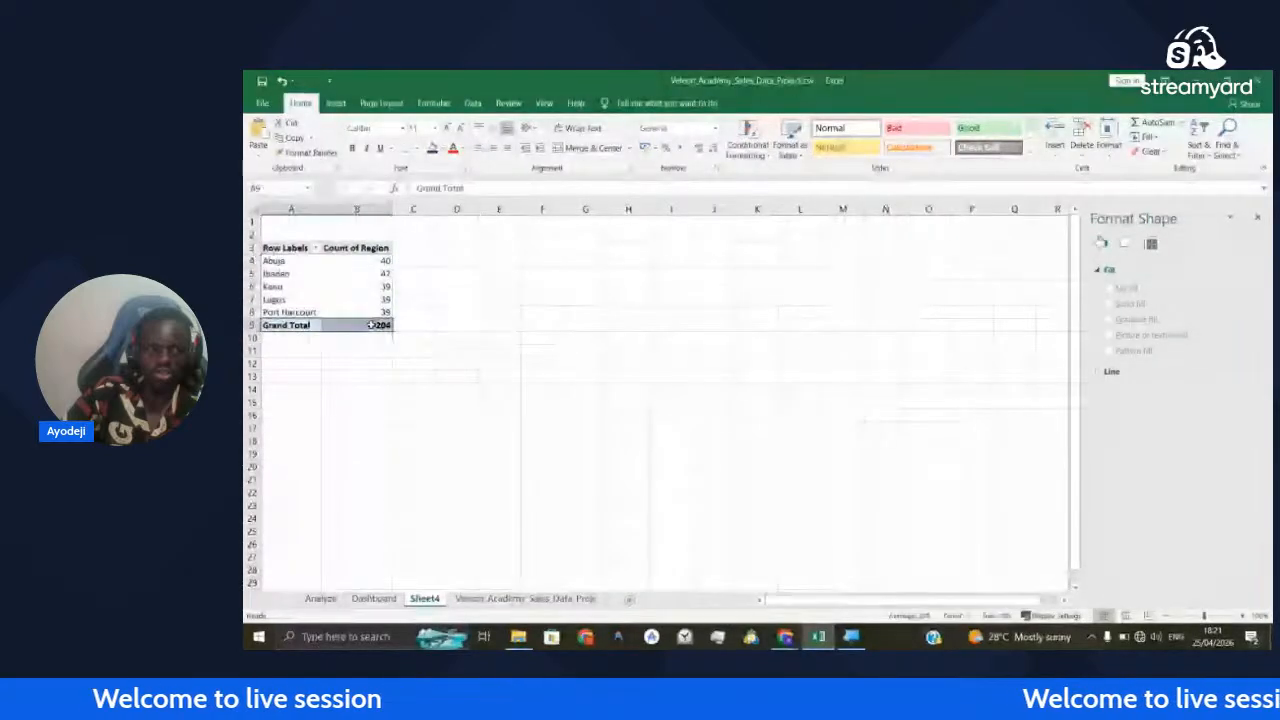
left_click_drag(370, 260, 366, 313)
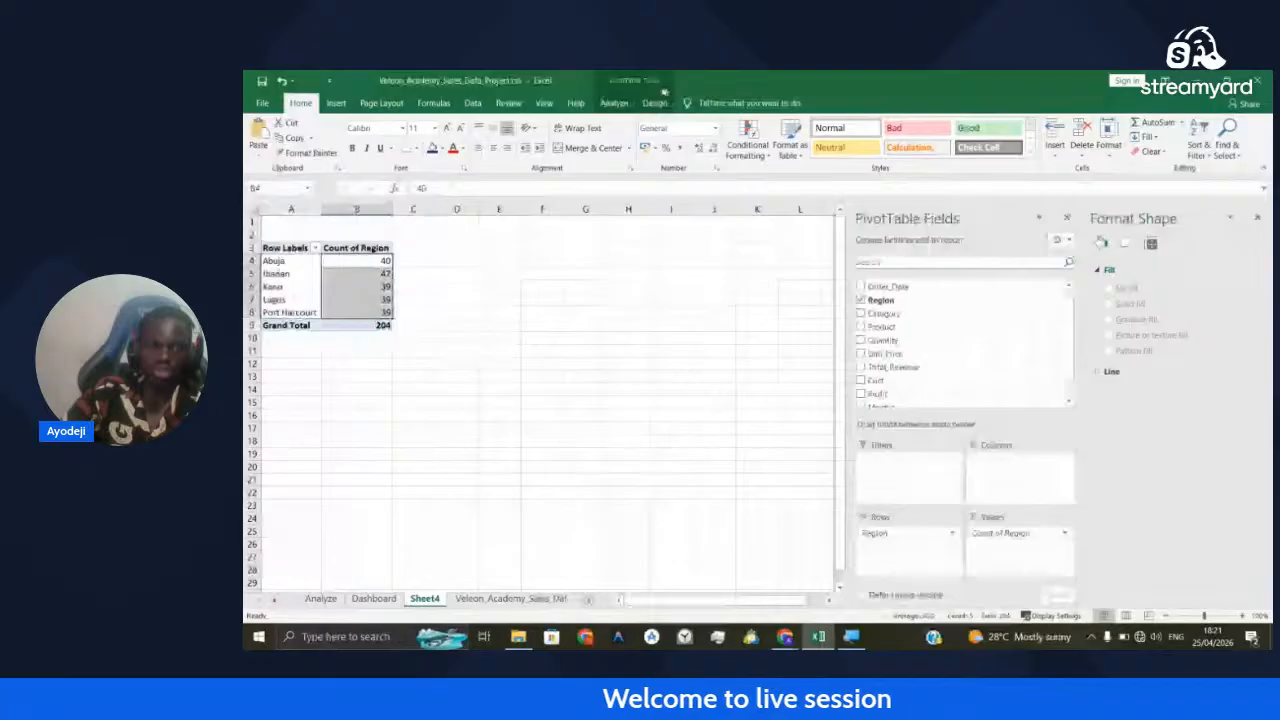
left_click(336, 103)
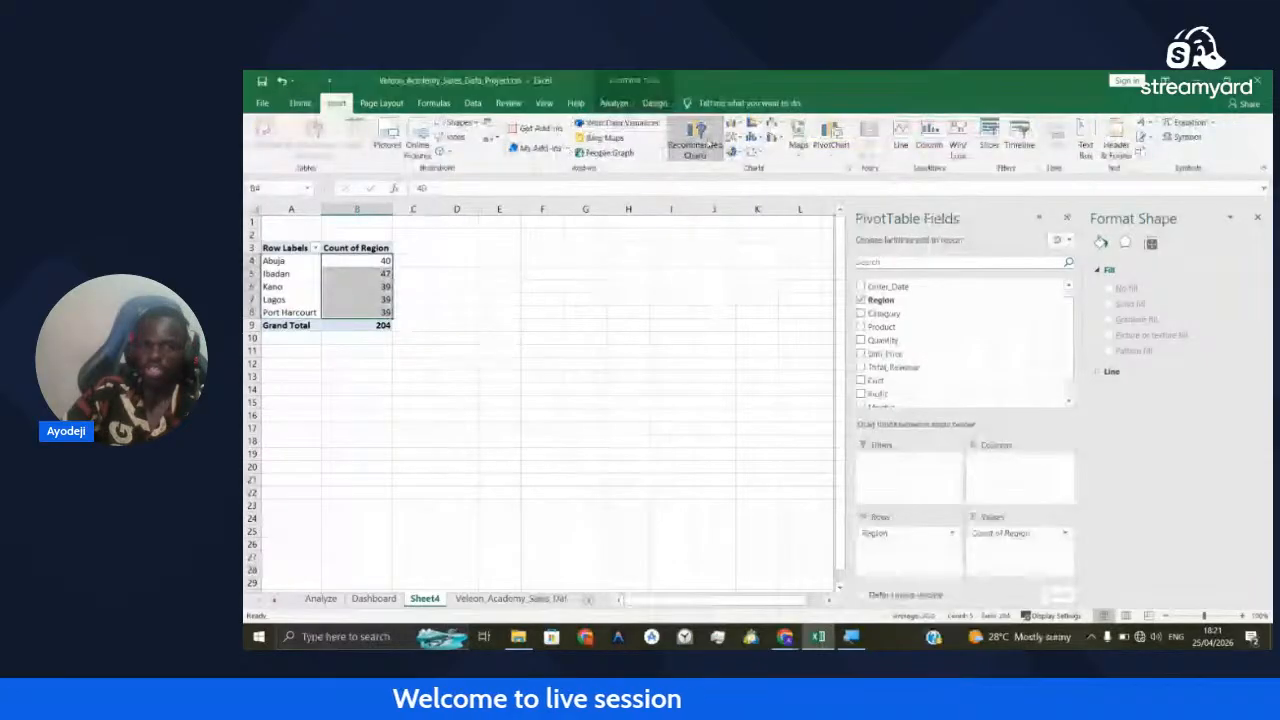
left_click(707, 142)
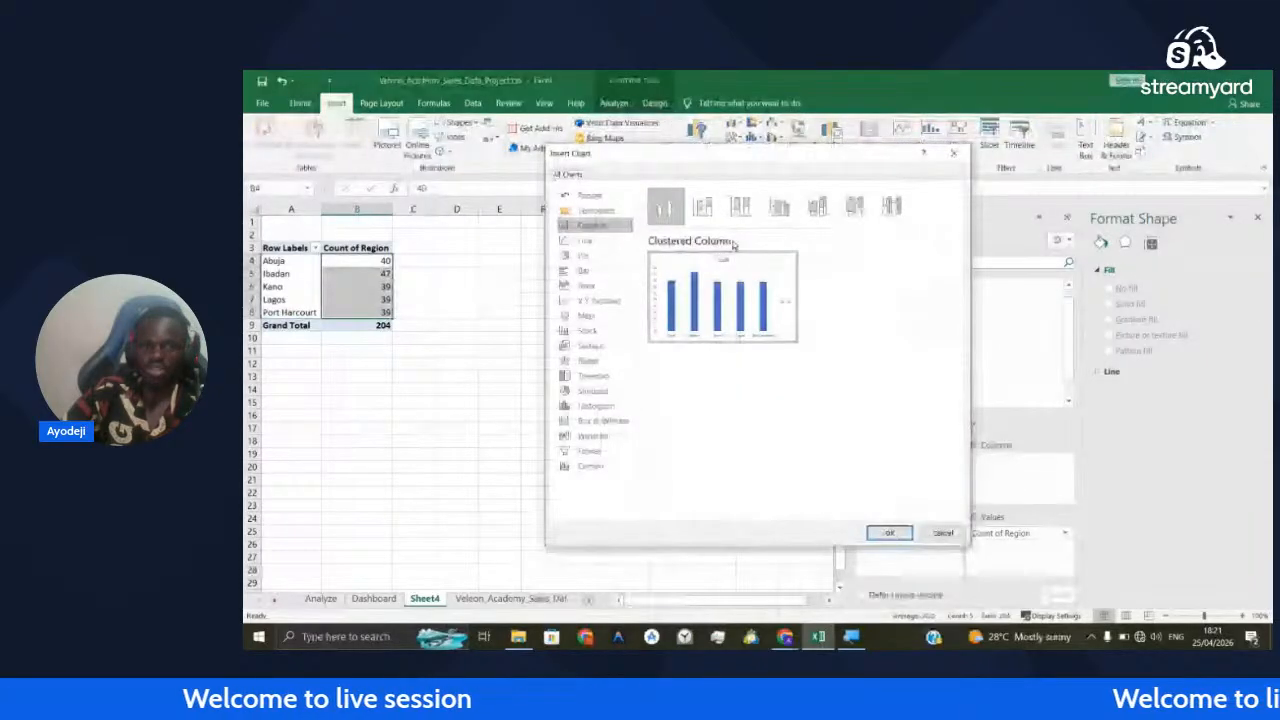
left_click(583, 257)
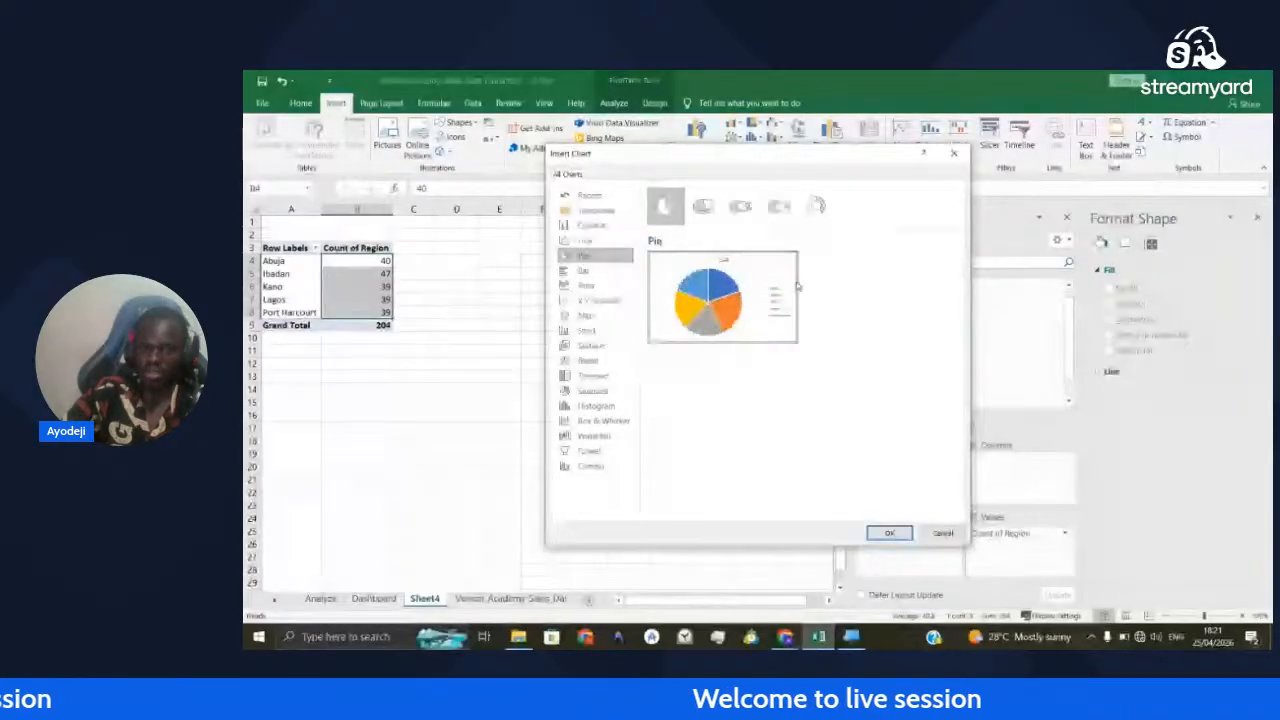
mouse_move(737, 289)
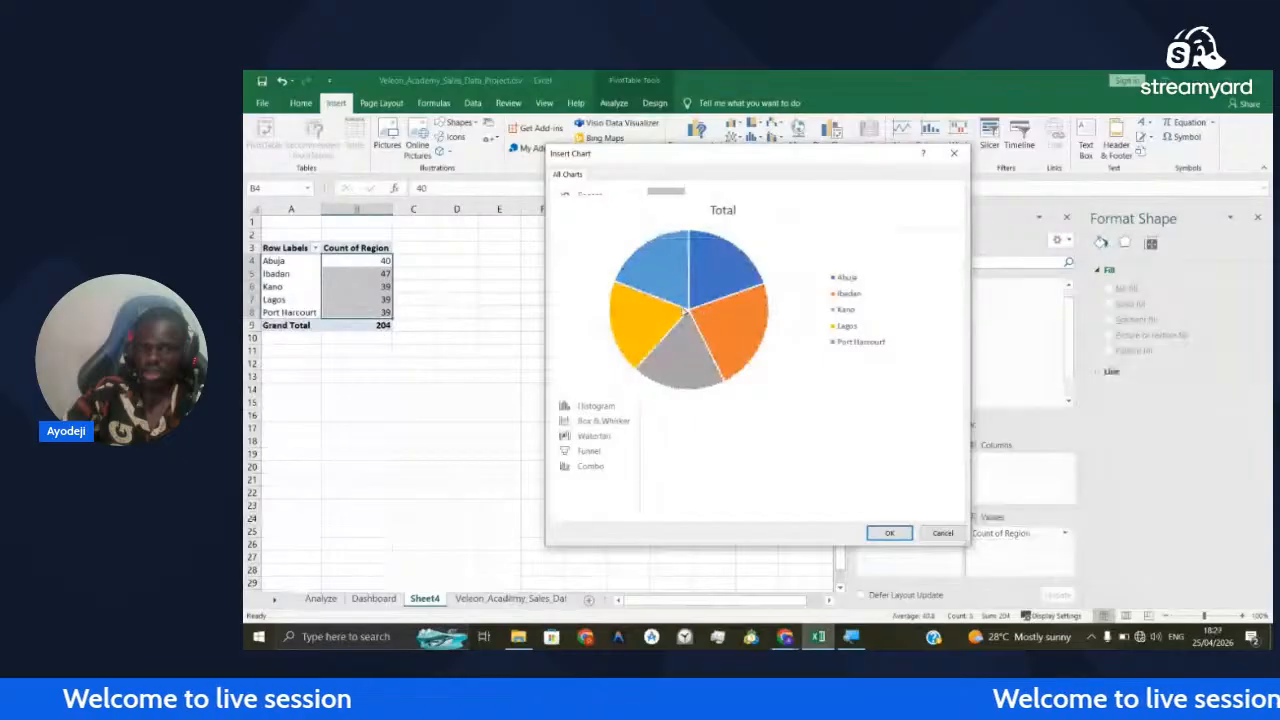
left_click(905, 536)
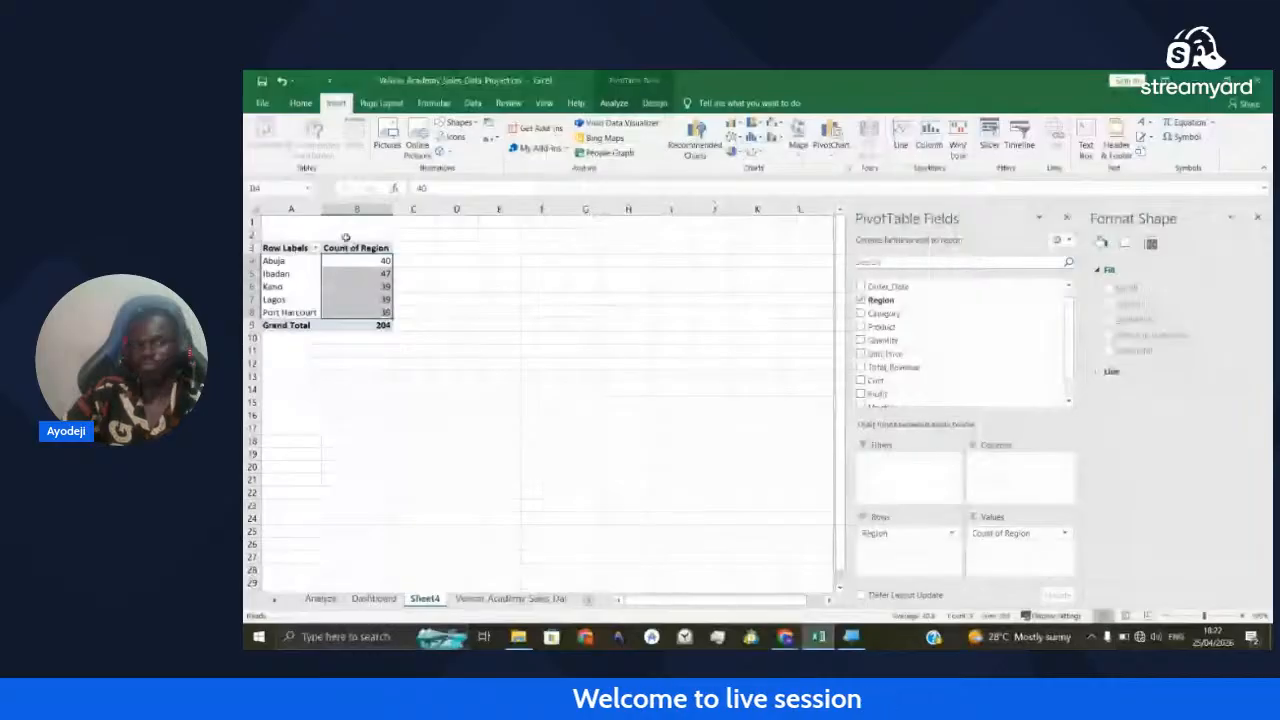
Delete the whole Region count PivotTable from Sheet4, leaving the worksheet empty
left_click(273, 242)
left_click_drag(273, 242, 390, 326)
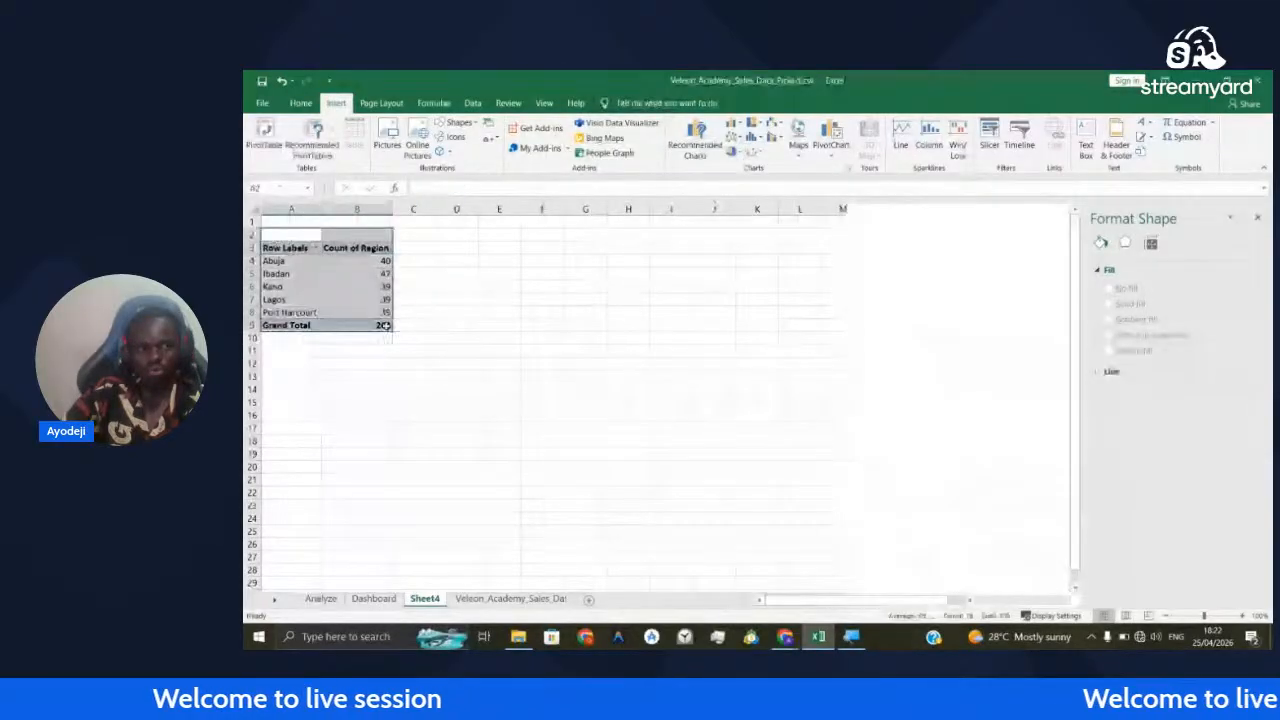
key("Delete")
left_click(458, 332)
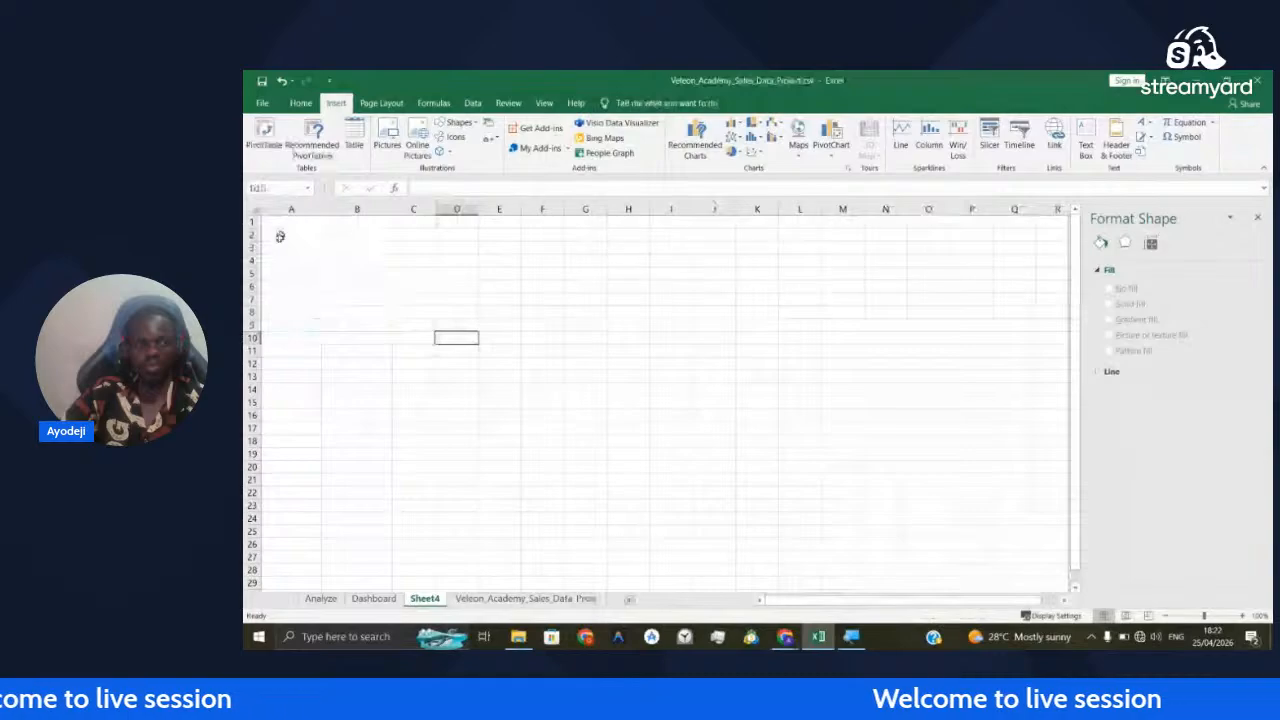
left_click_drag(277, 236, 469, 341)
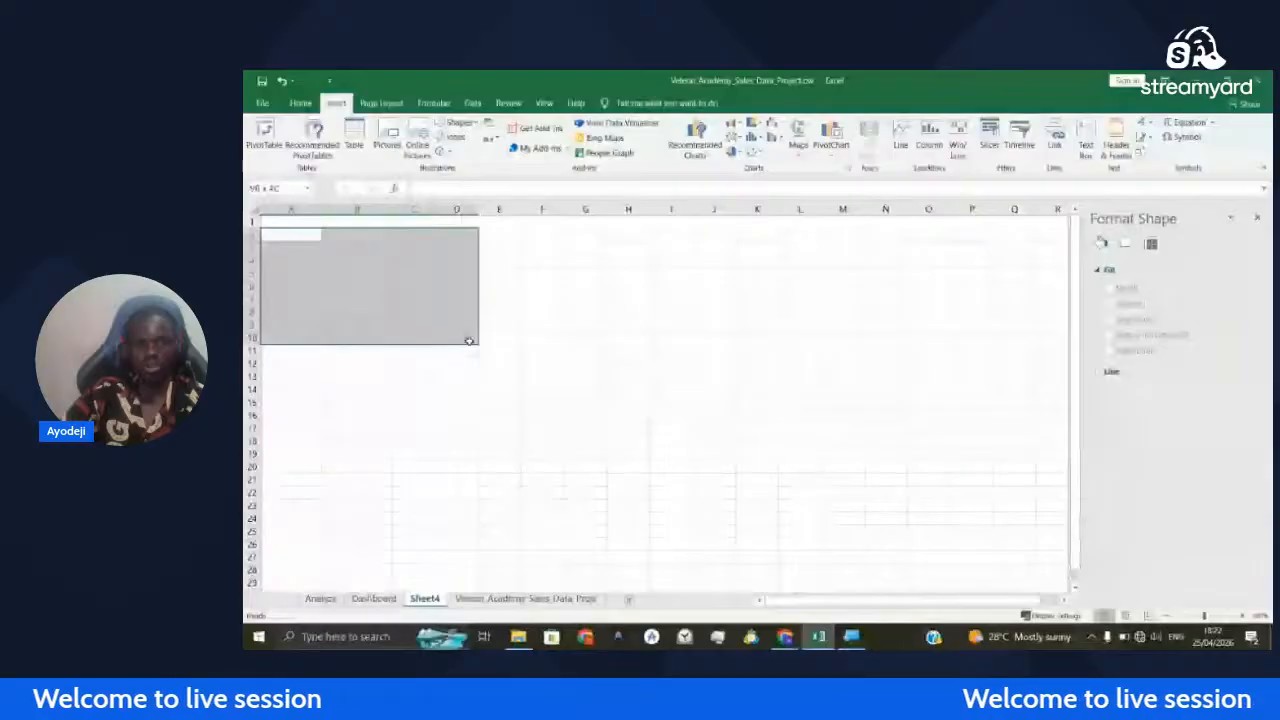
left_click_drag(469, 341, 611, 561)
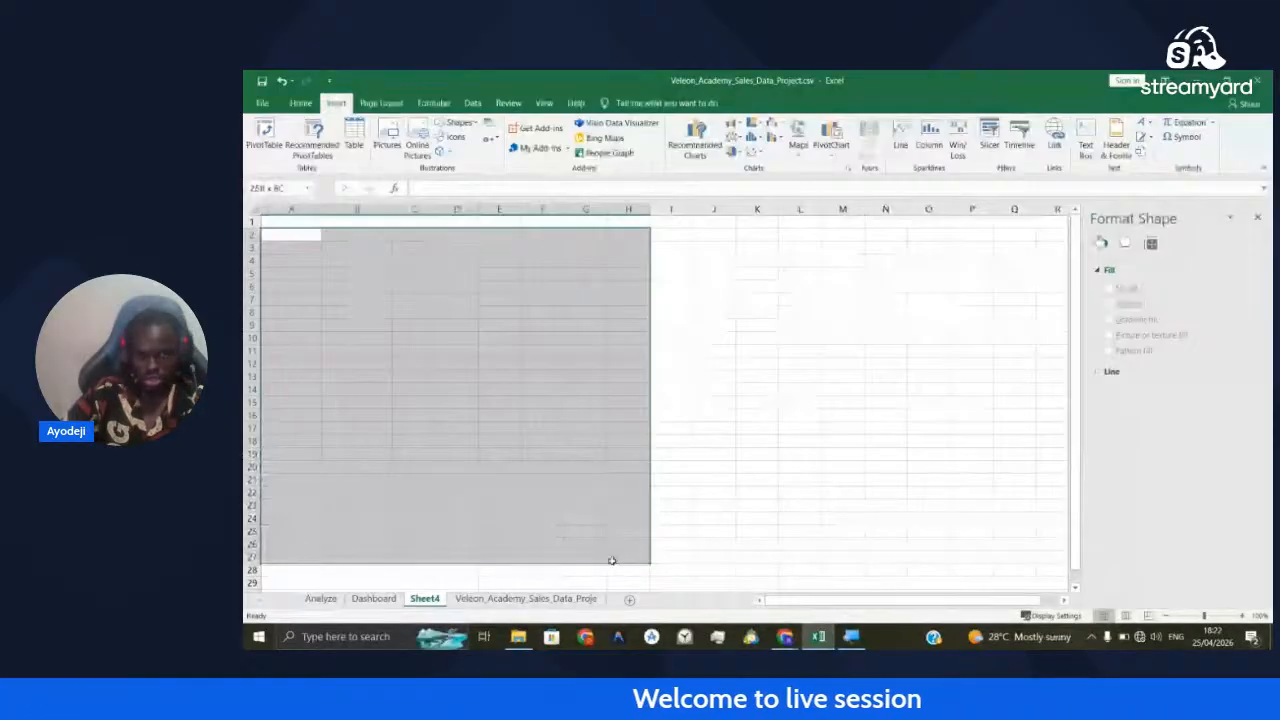
left_click_drag(611, 561, 718, 380)
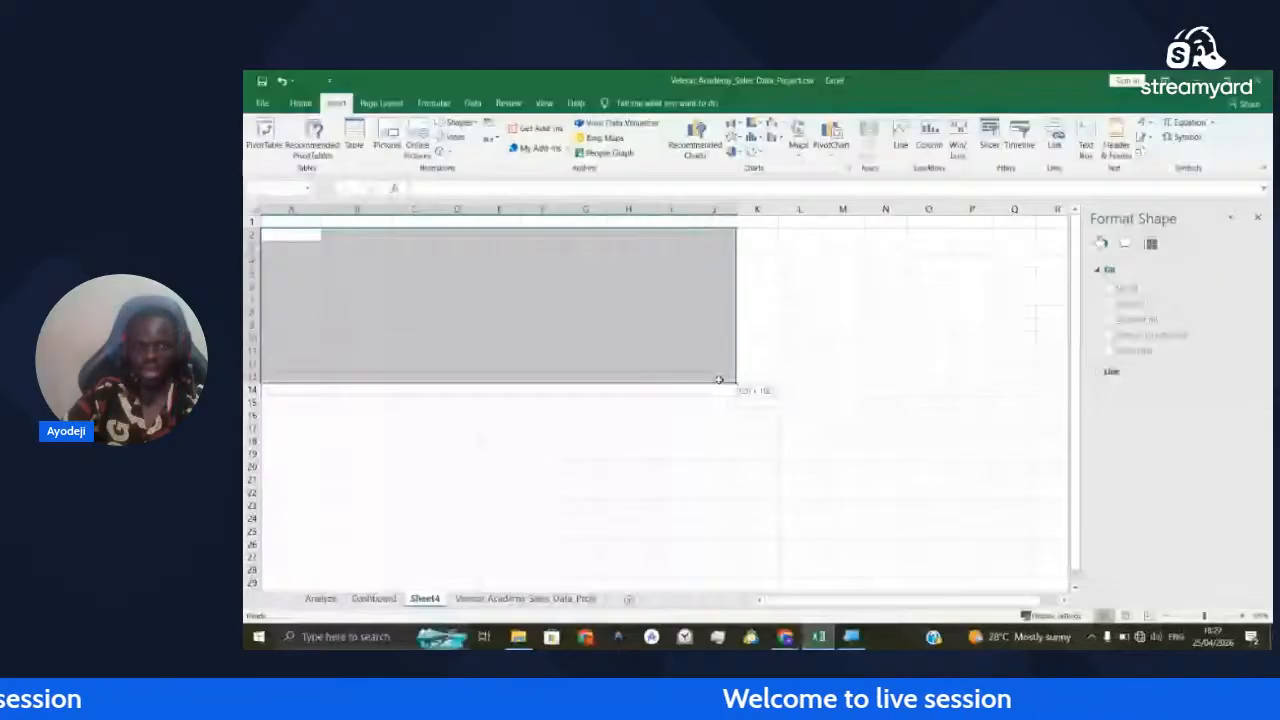
left_click_drag(718, 380, 726, 301)
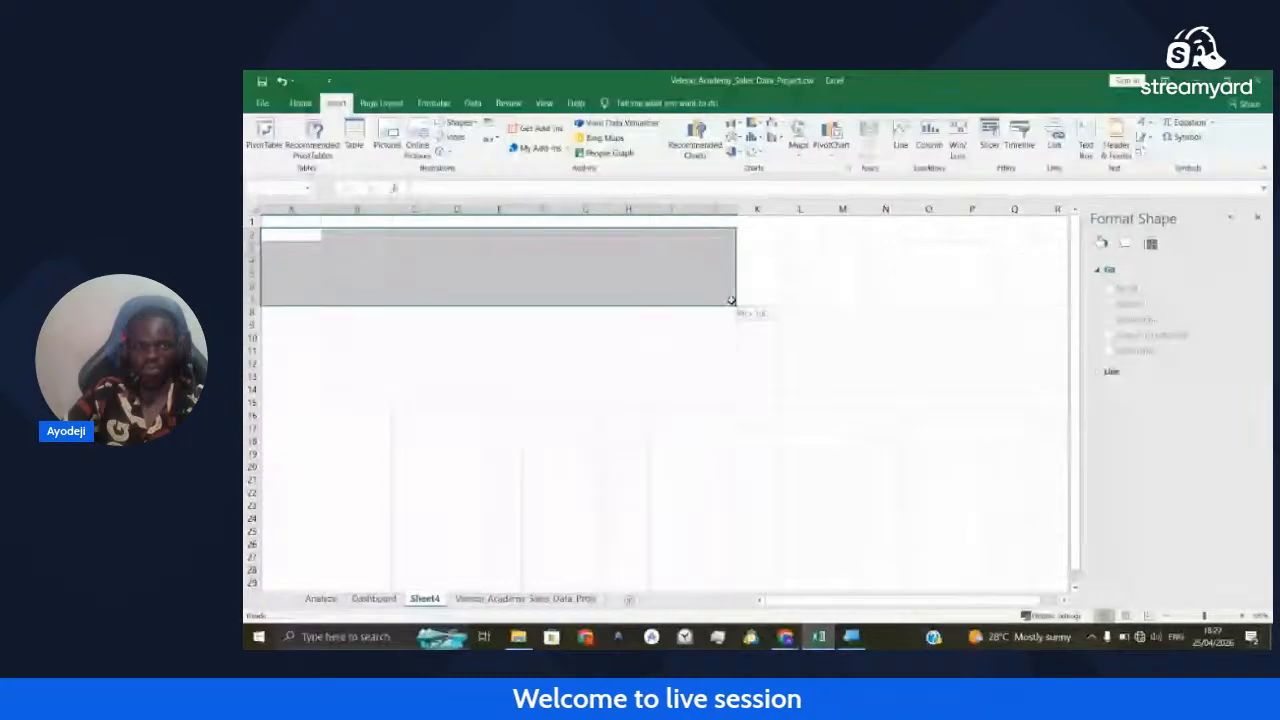
left_click(671, 377)
Return to the Dashboard sheet and close the Format Shape pane to give the dashboard more room
left_click(373, 598)
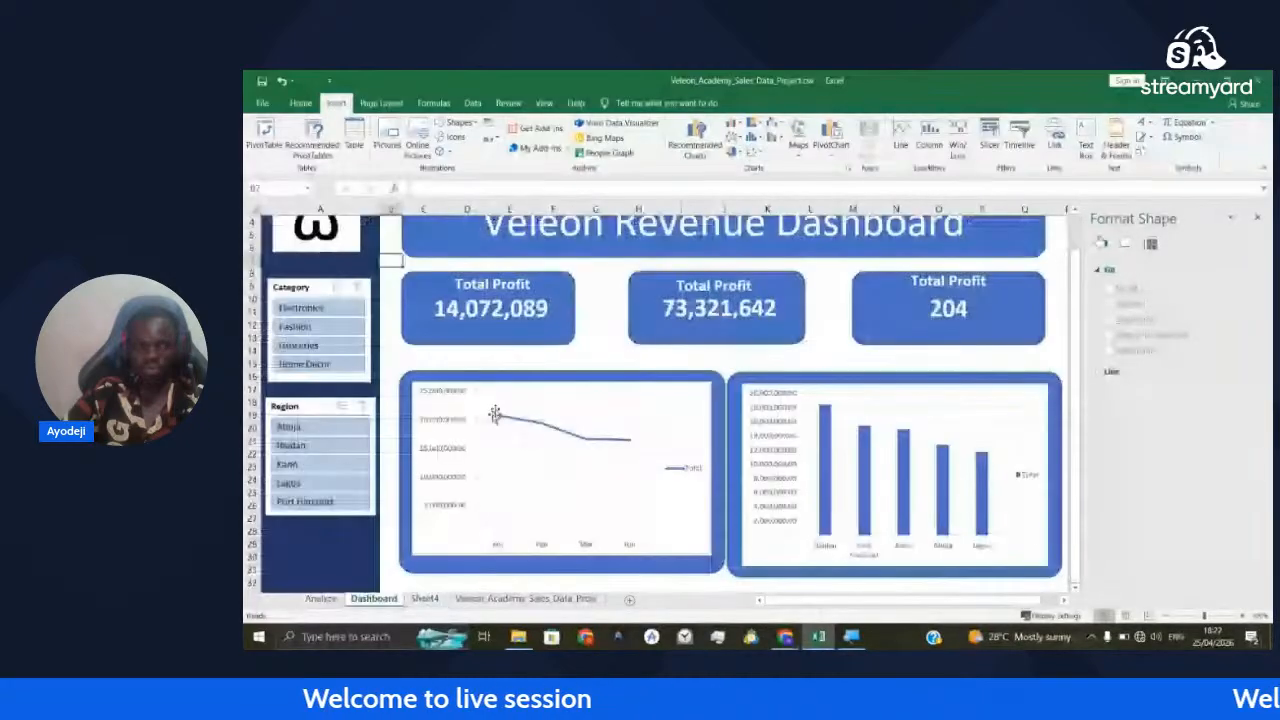
scroll(494, 414, "up", 1)
left_click(404, 402)
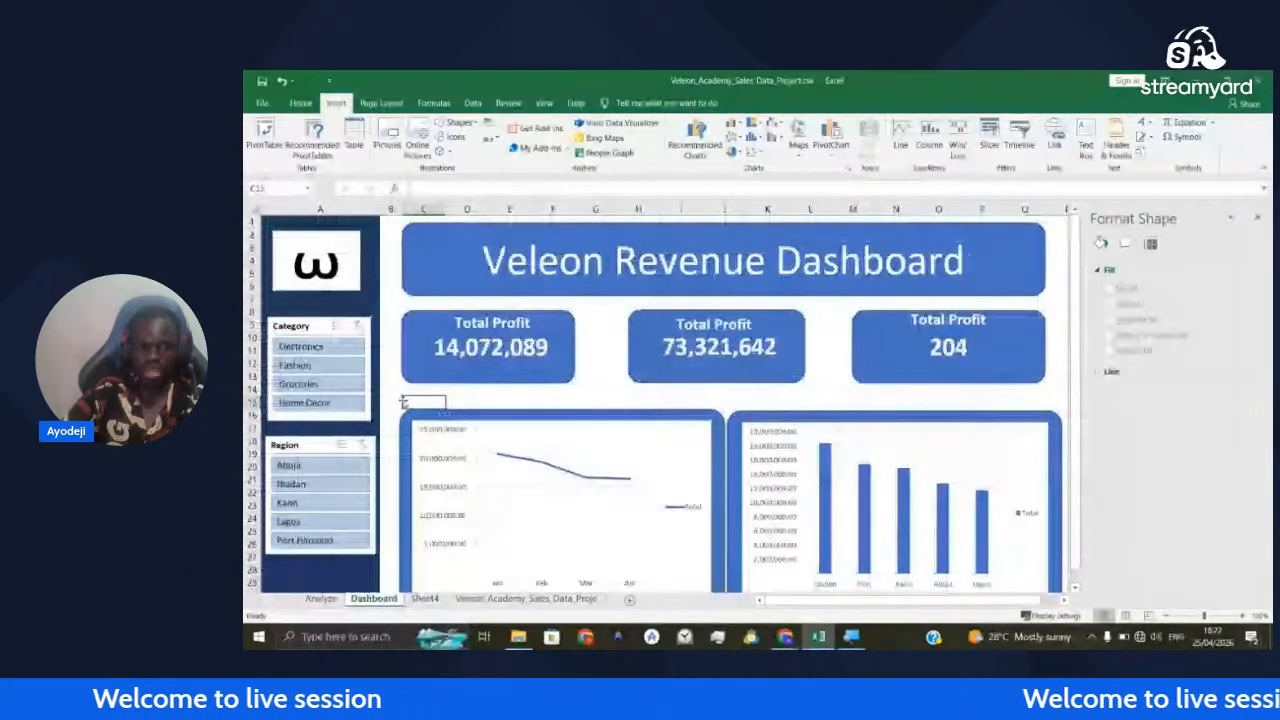
left_click(619, 340)
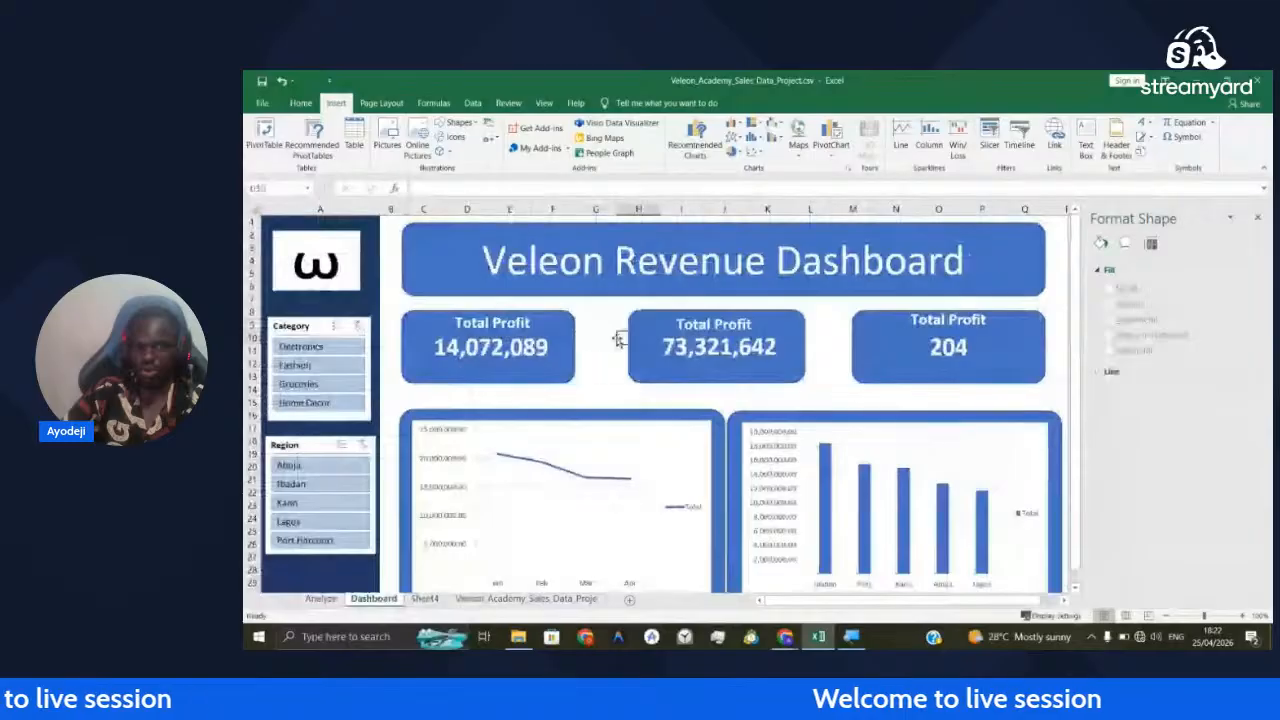
left_click(605, 326)
left_click(611, 313)
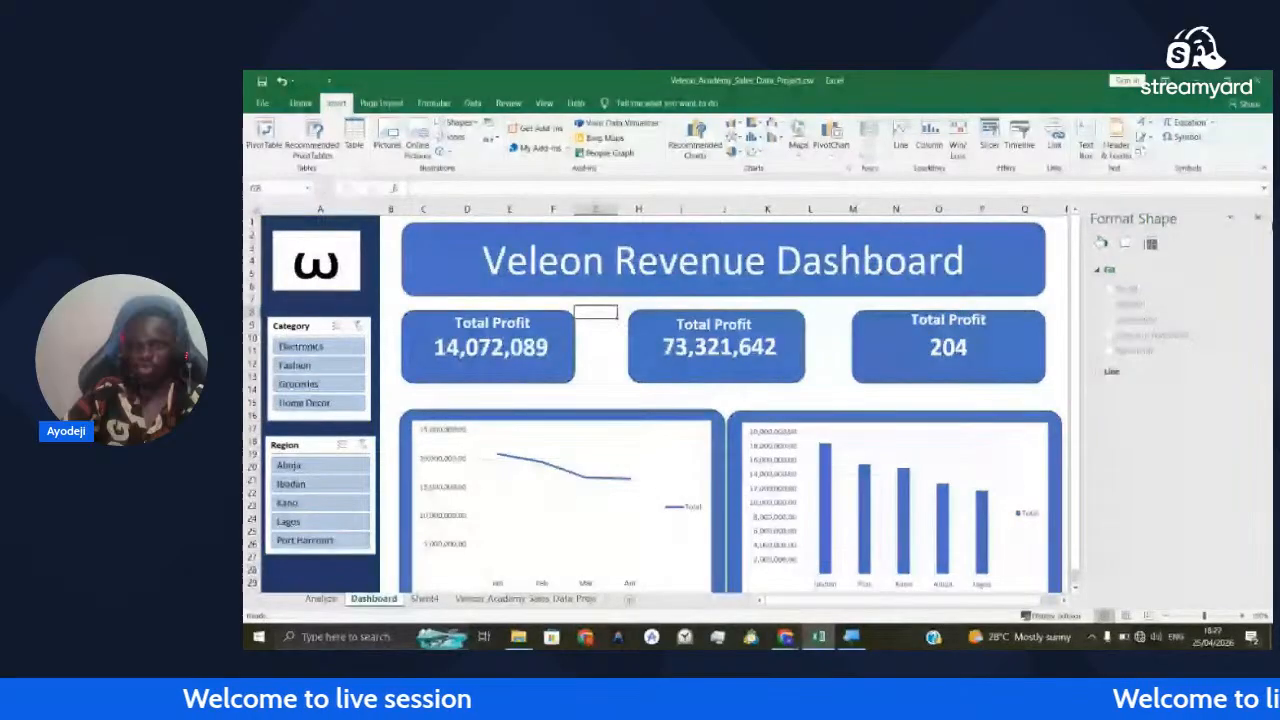
left_click(1258, 218)
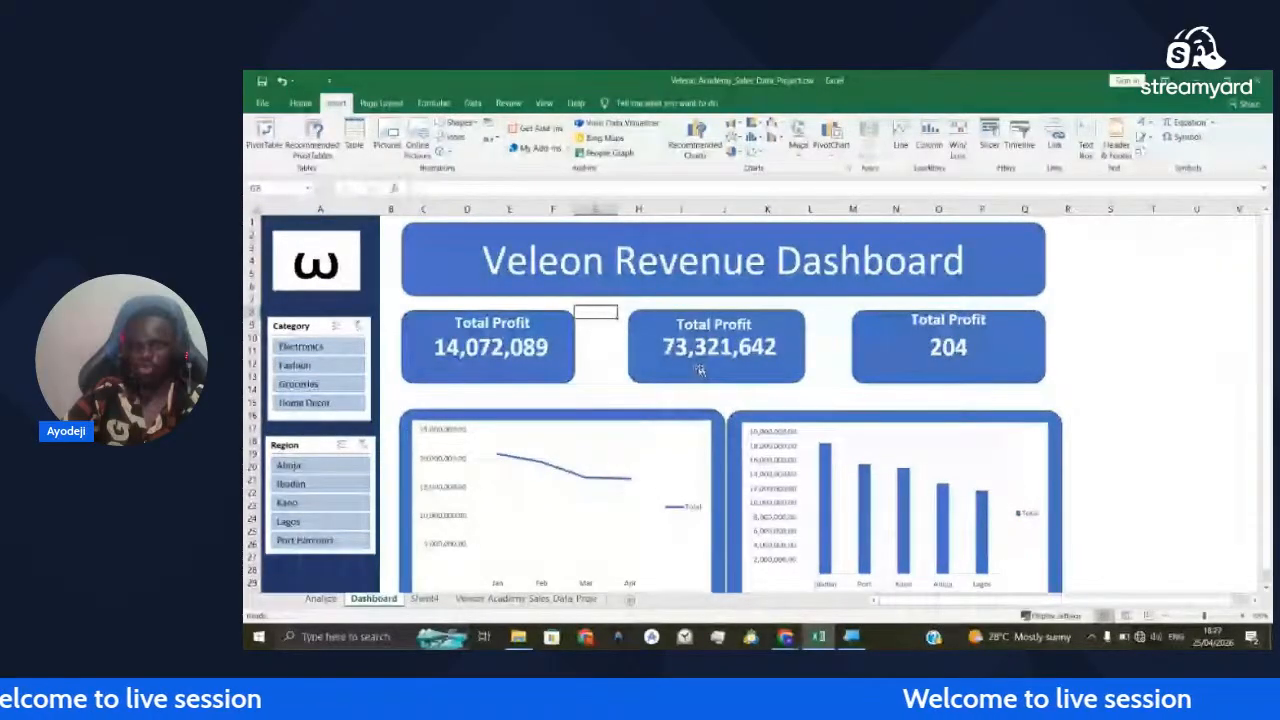
scroll(575, 388, "down", 2)
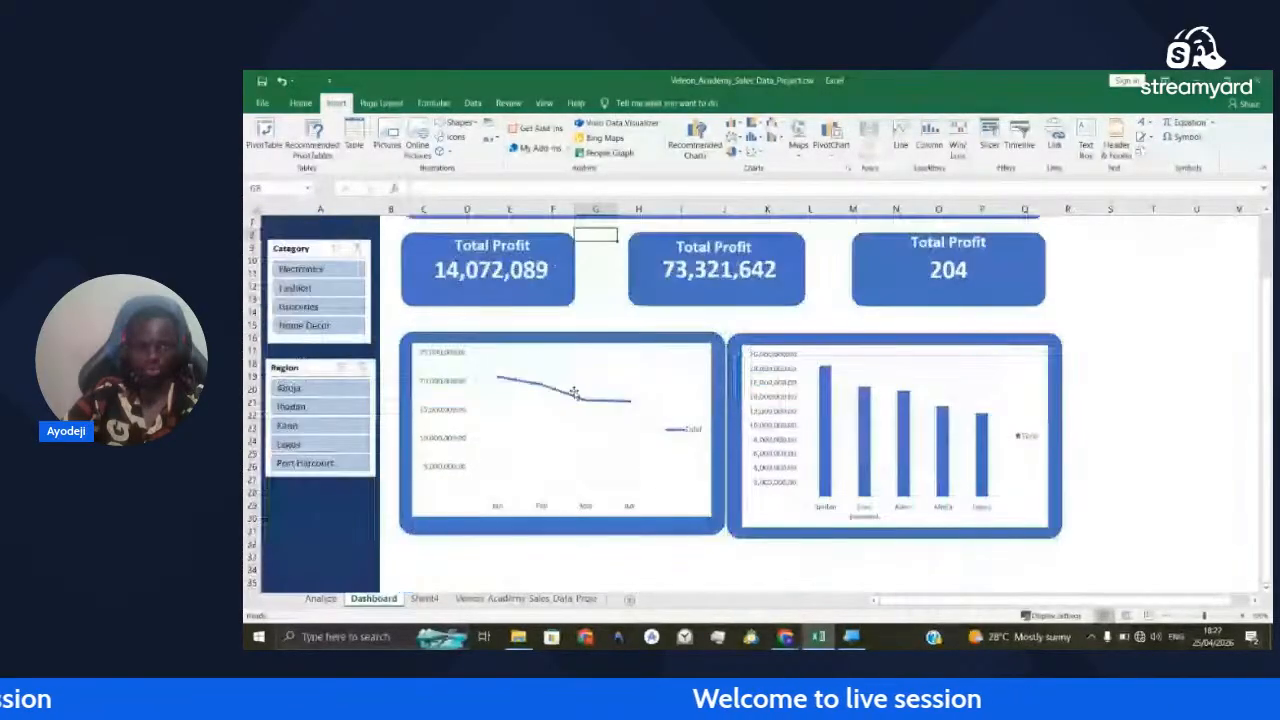
scroll(575, 392, "up", 2)
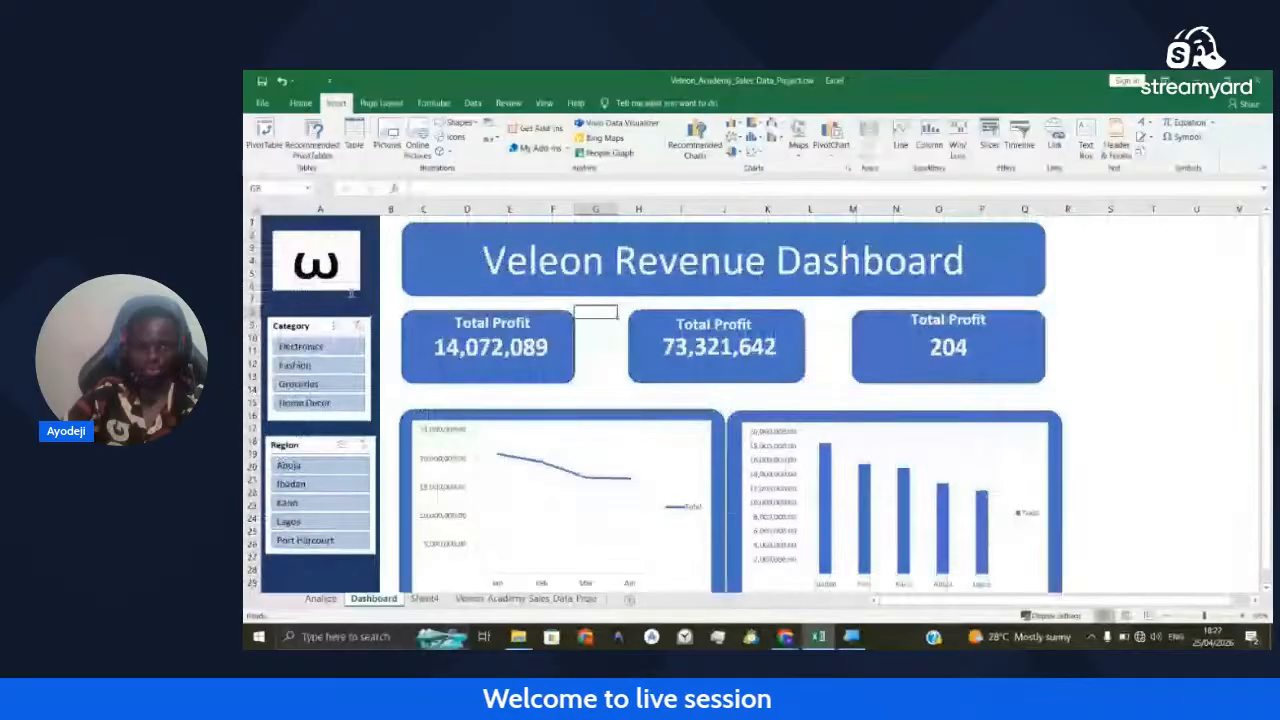